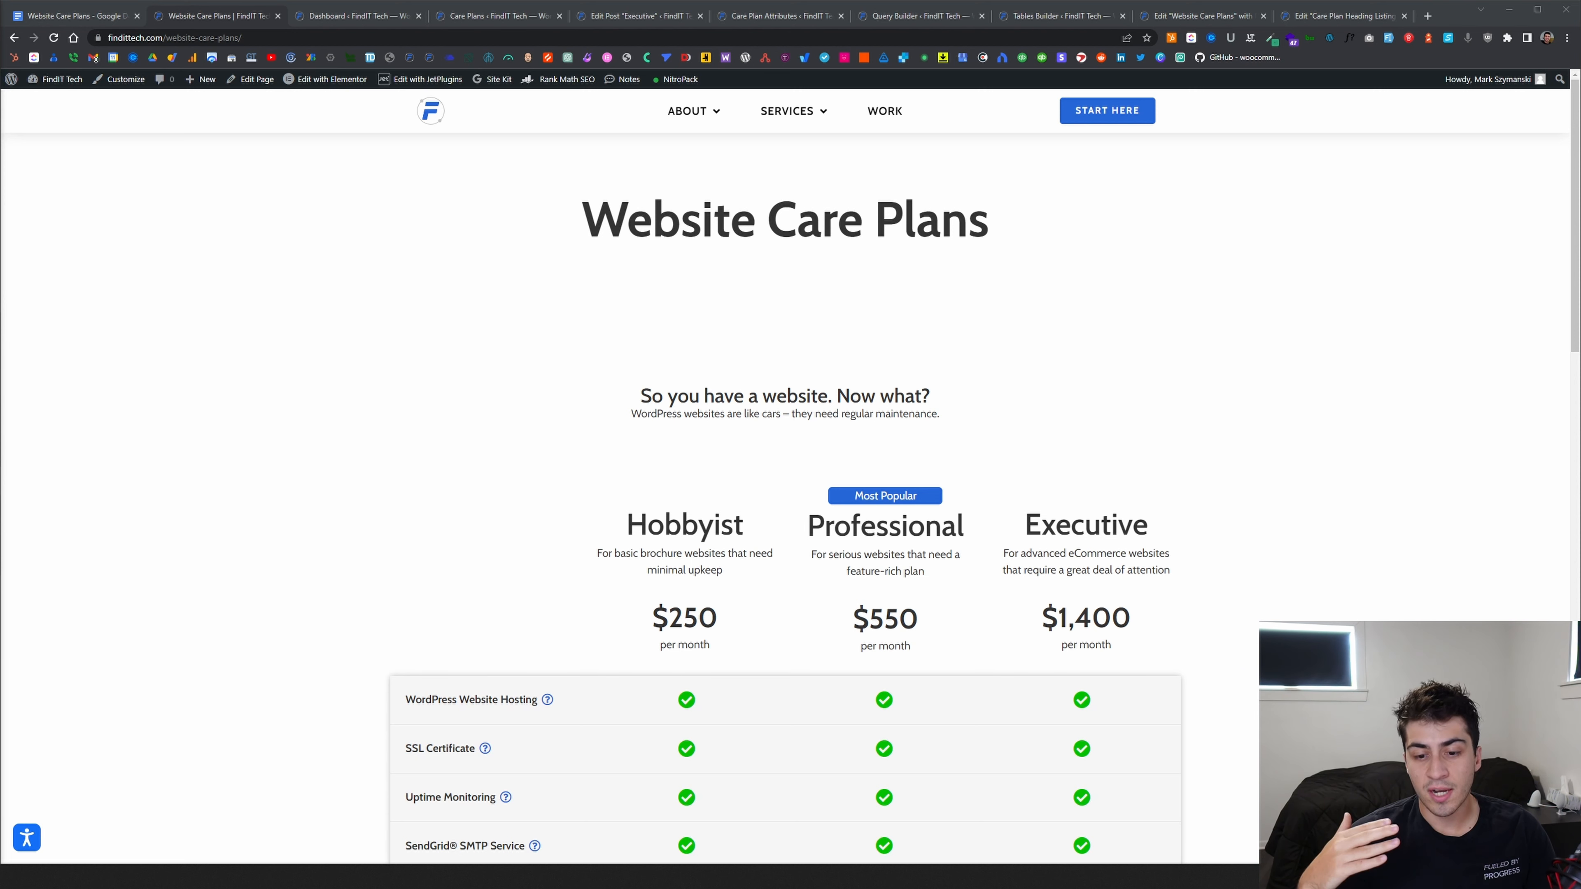
Review the plan headings, prices and feature comparison rows on the live Website Care Plans page
scroll(408, 453, "down", 8)
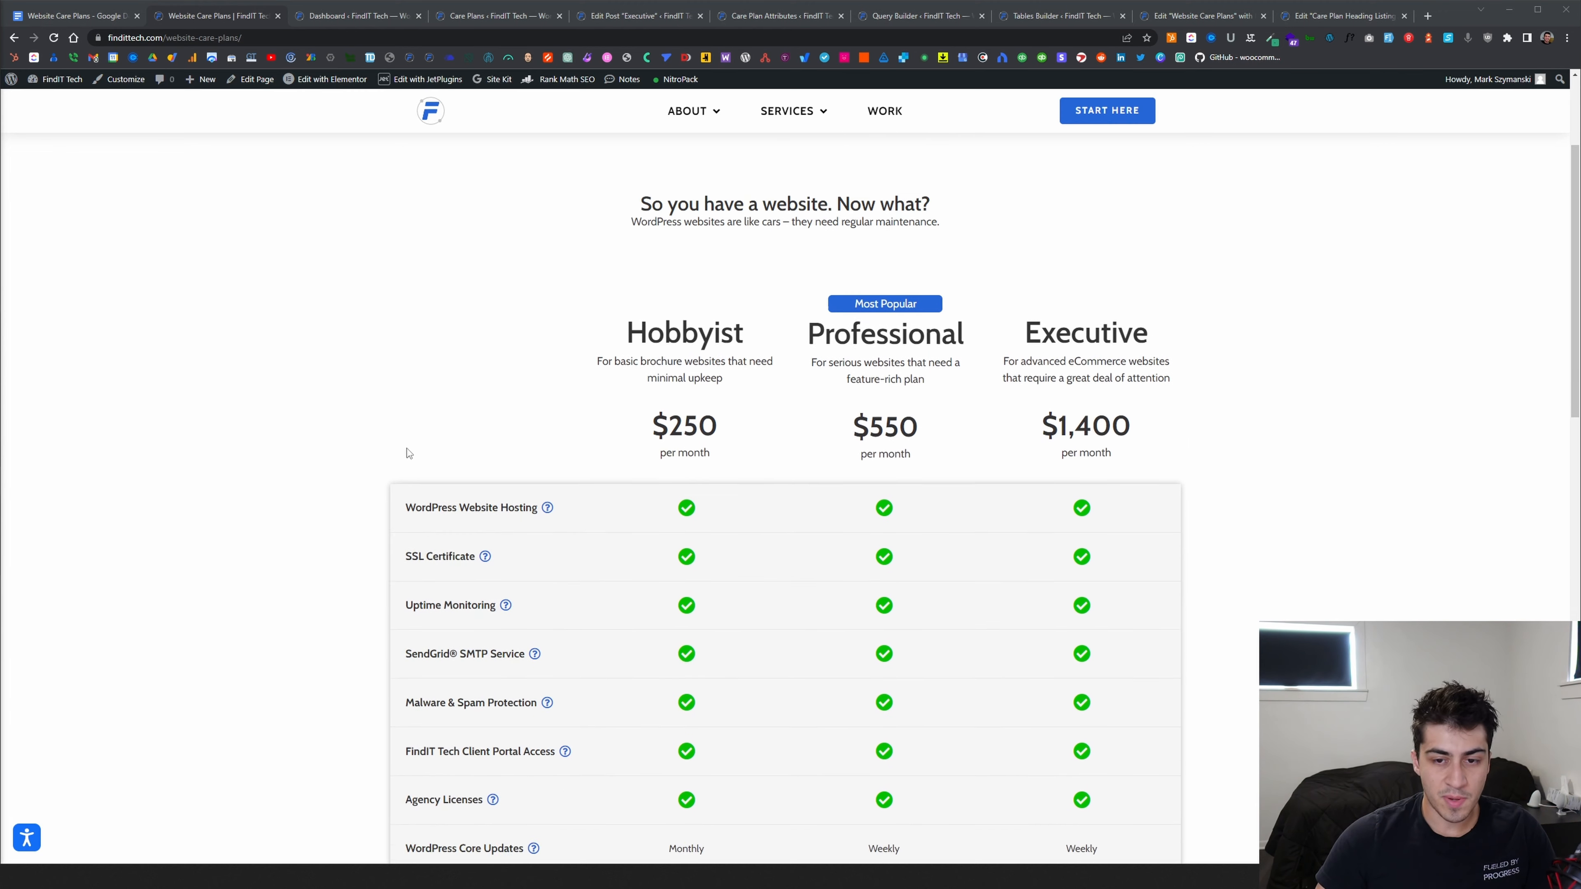
scroll(311, 450, "up", 8)
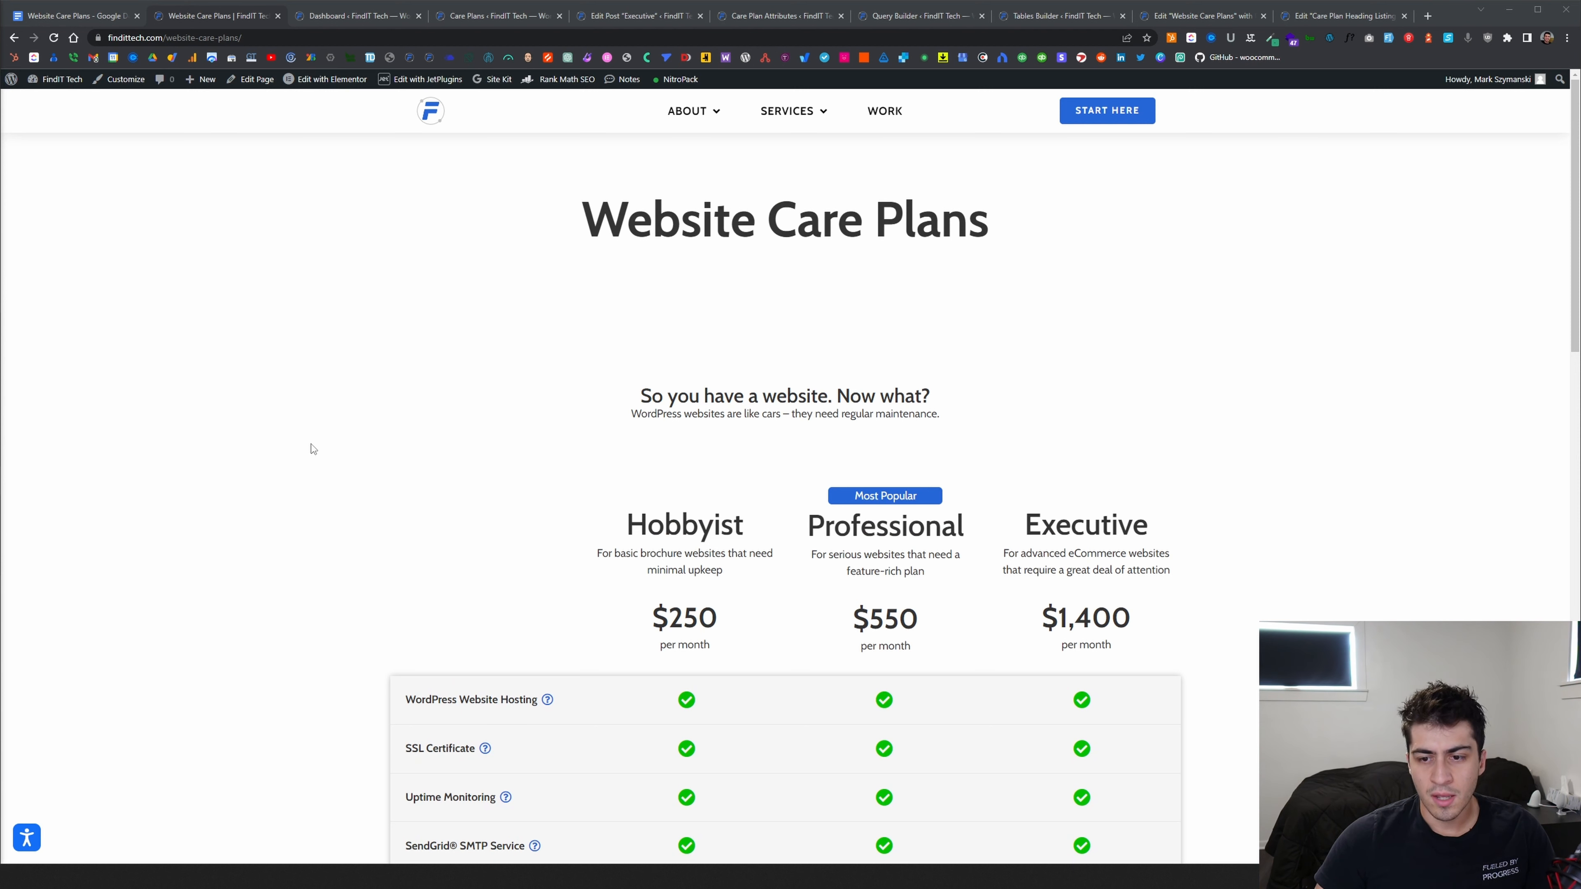
scroll(313, 449, "down", 8)
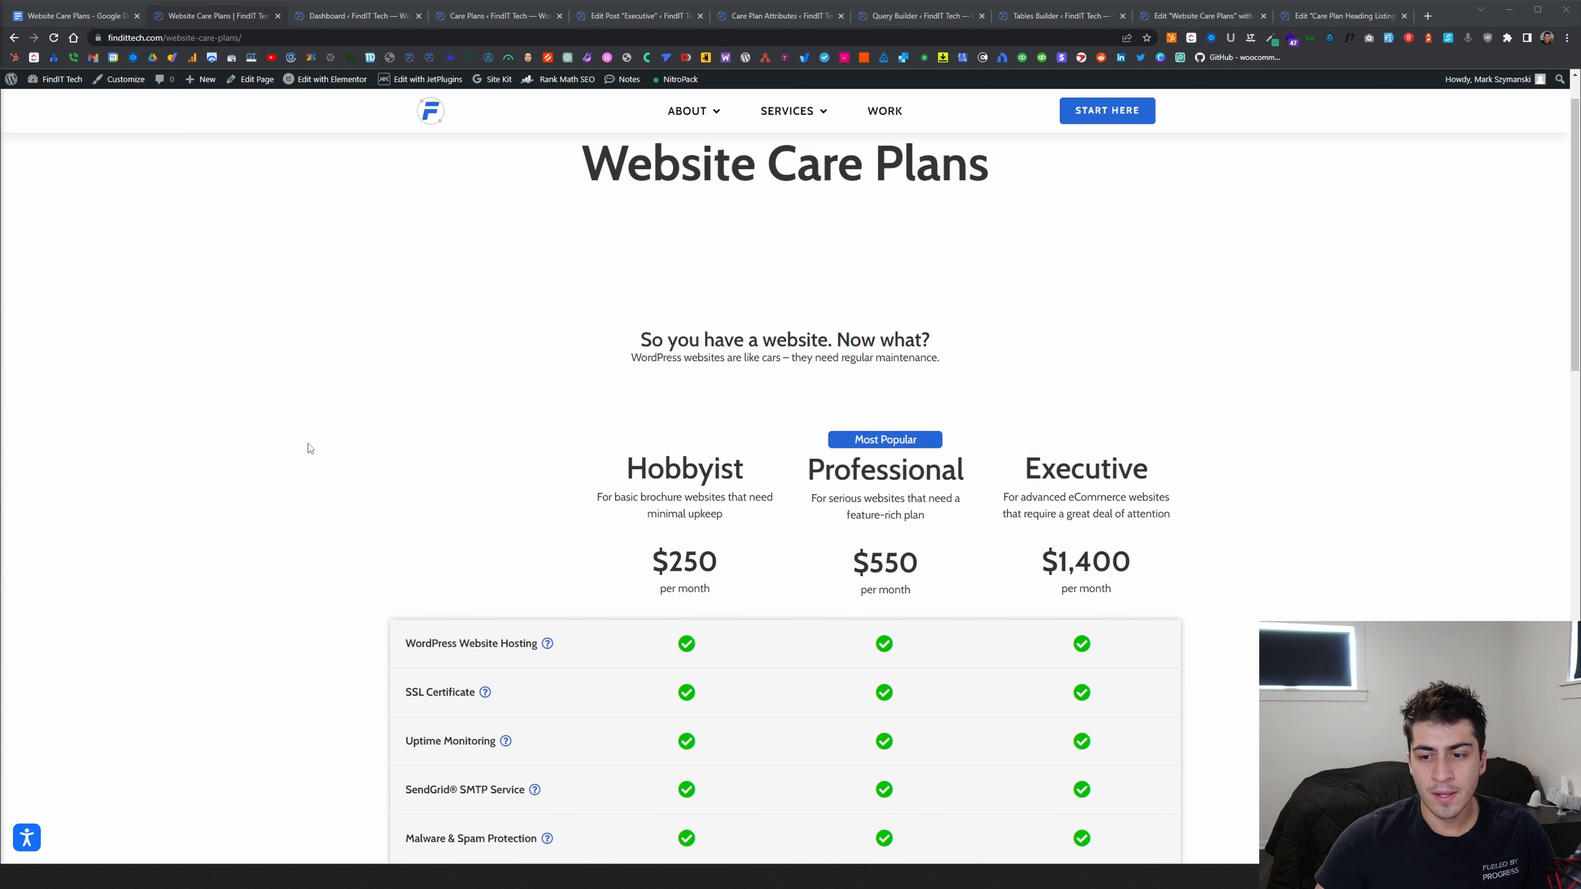
scroll(309, 449, "up", 8)
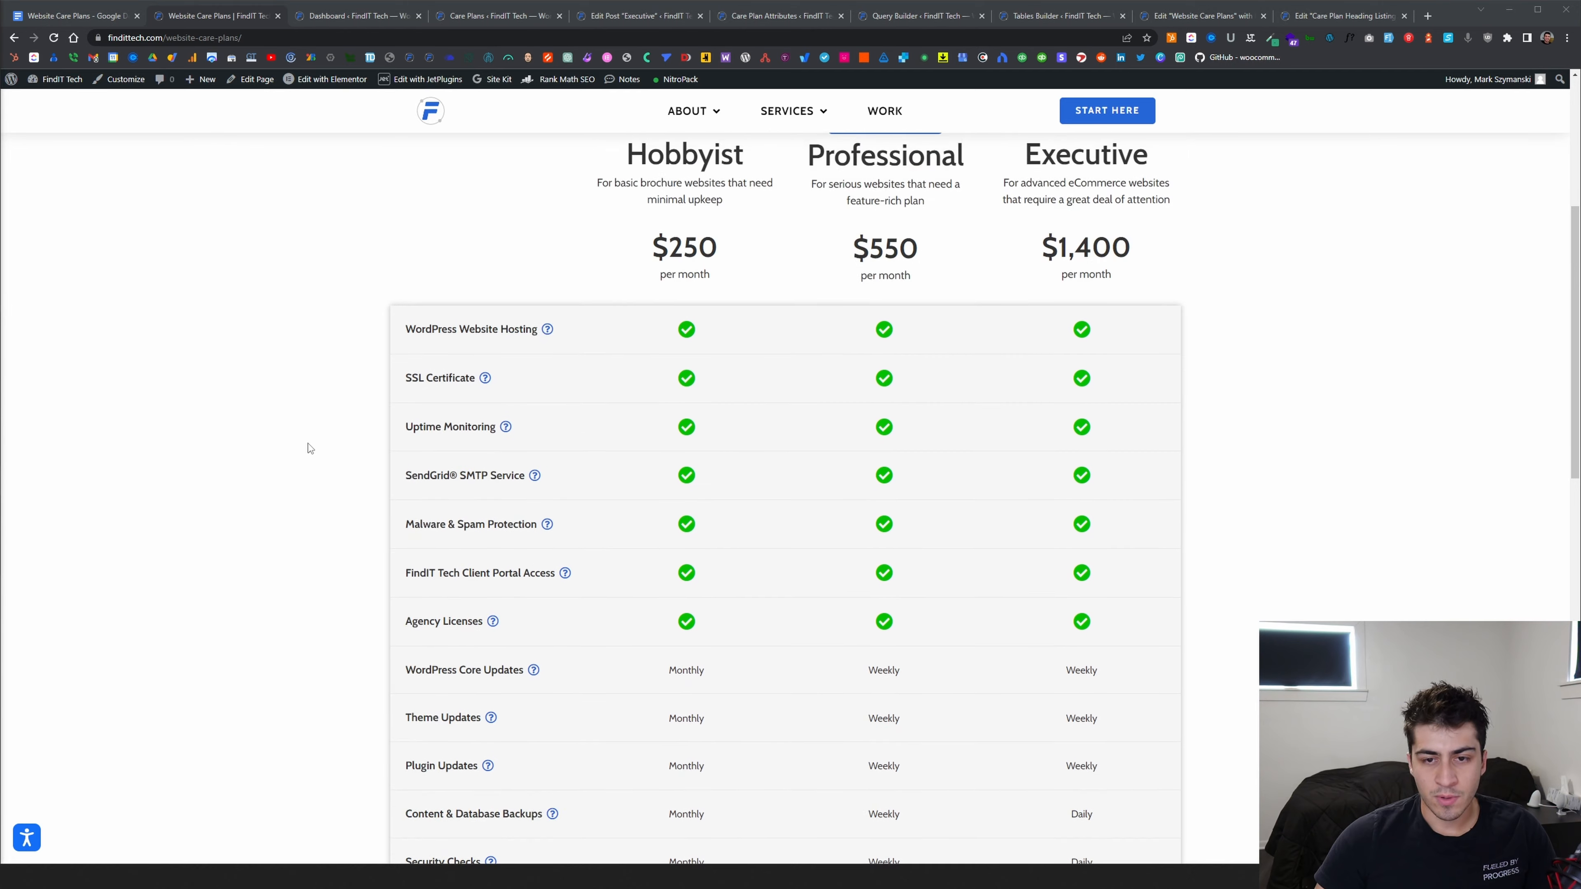
scroll(309, 449, "down", 4)
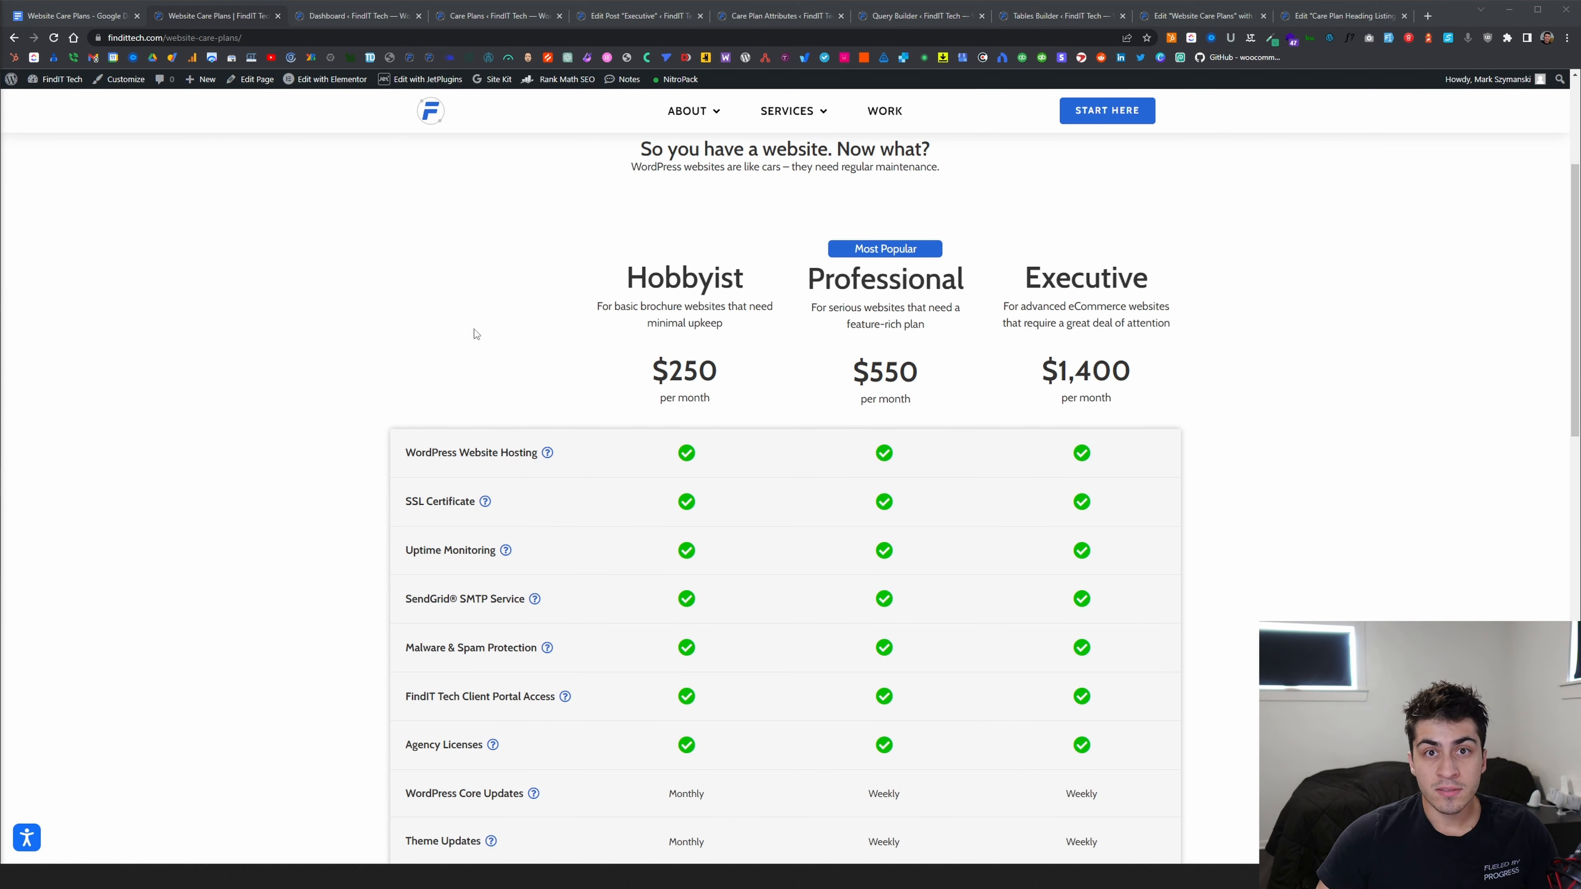
scroll(465, 341, "up", 2)
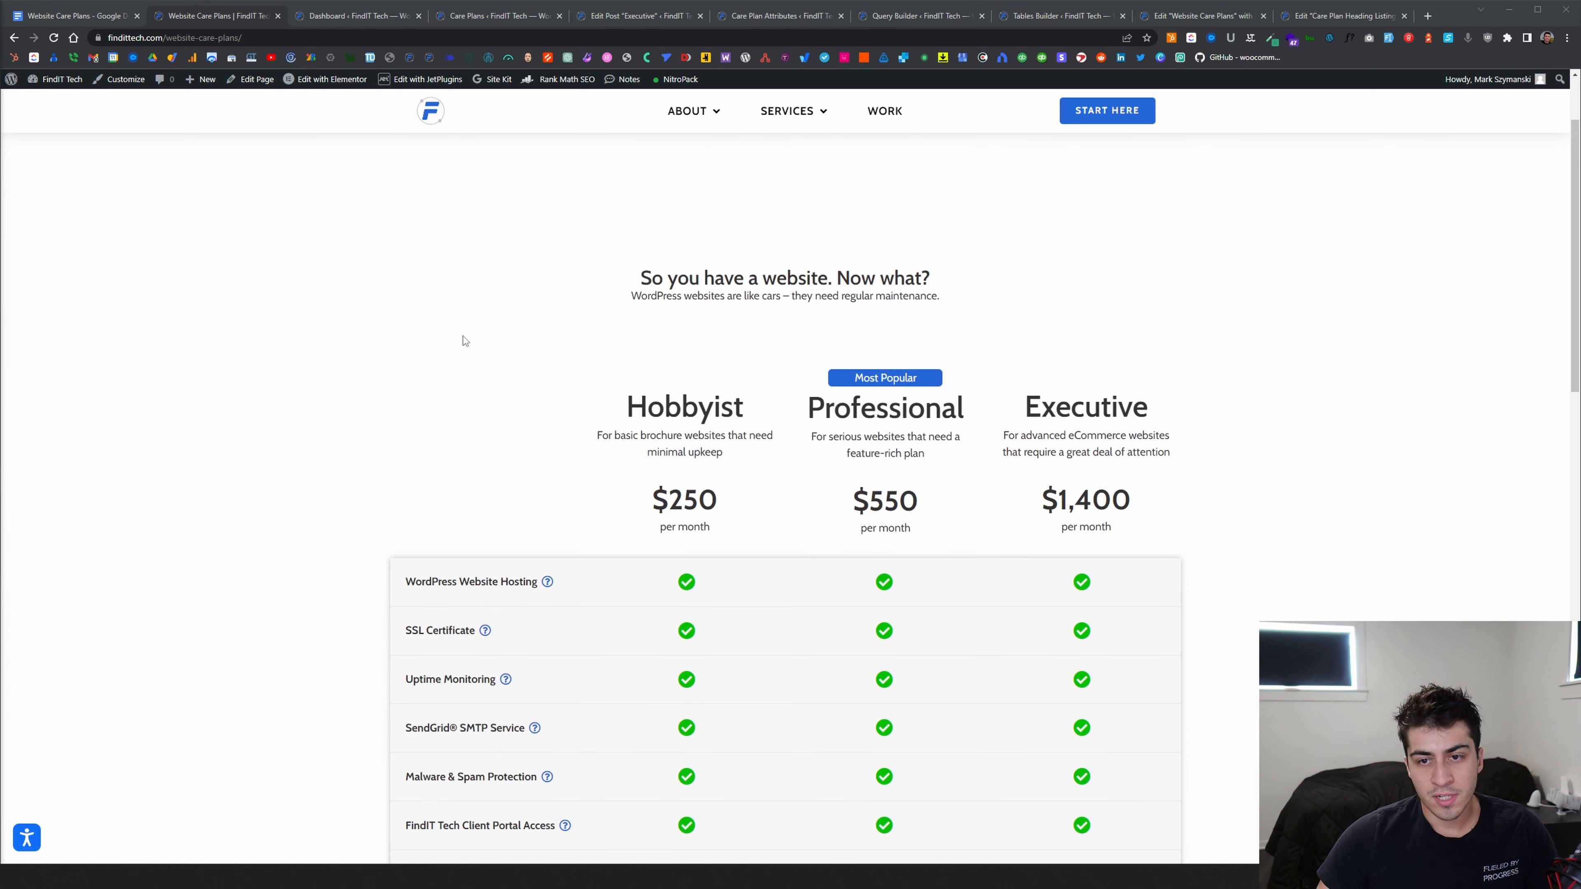
scroll(463, 341, "up", 2)
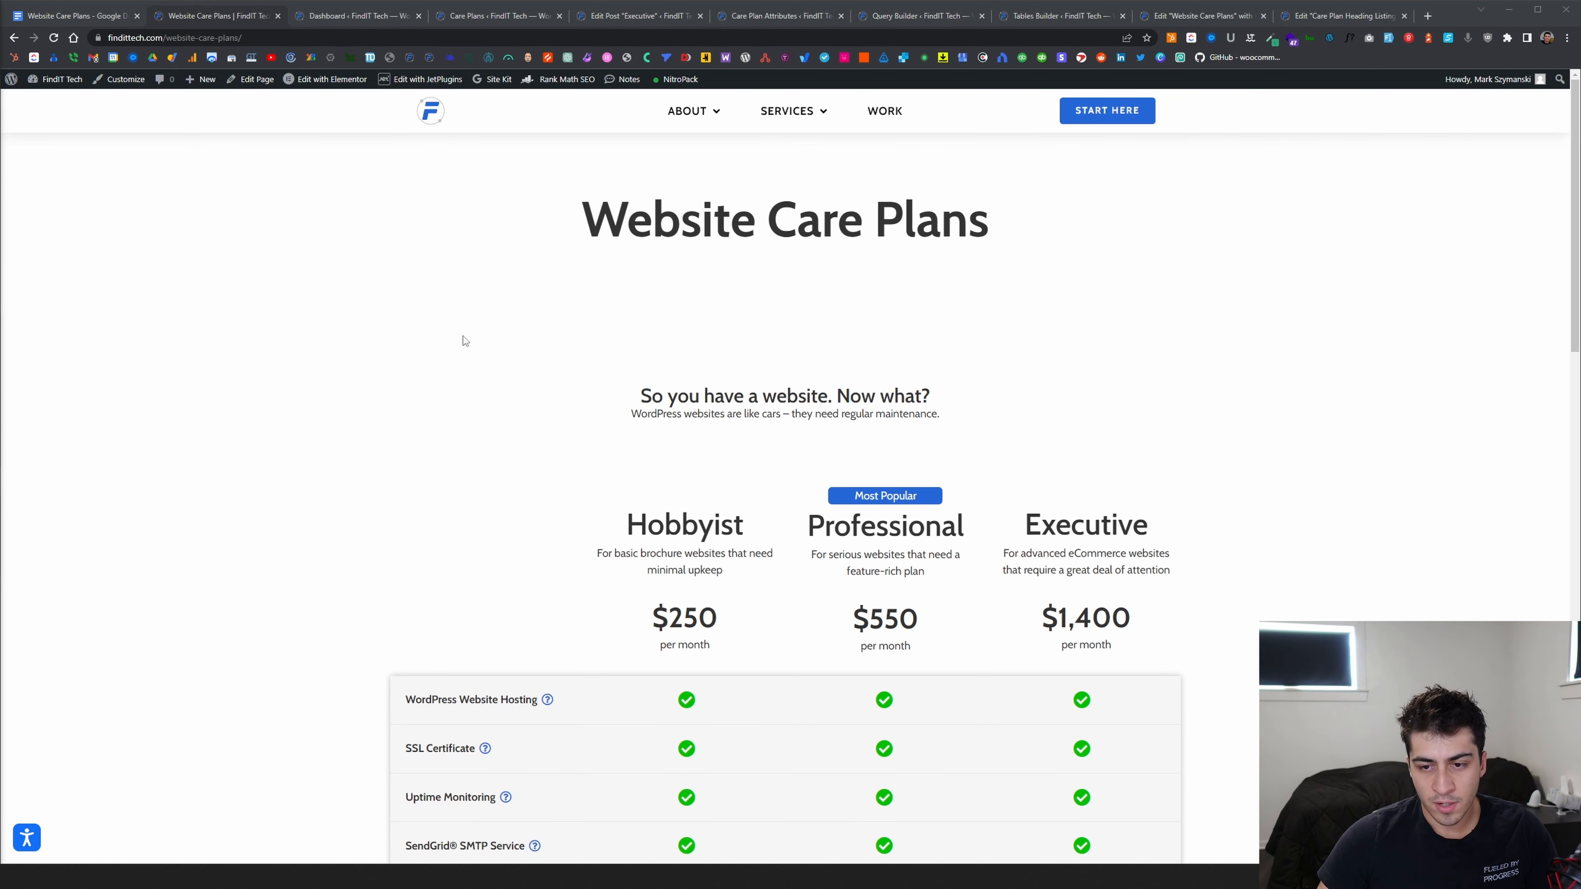
scroll(463, 340, "down", 1)
scroll(463, 341, "down", 1)
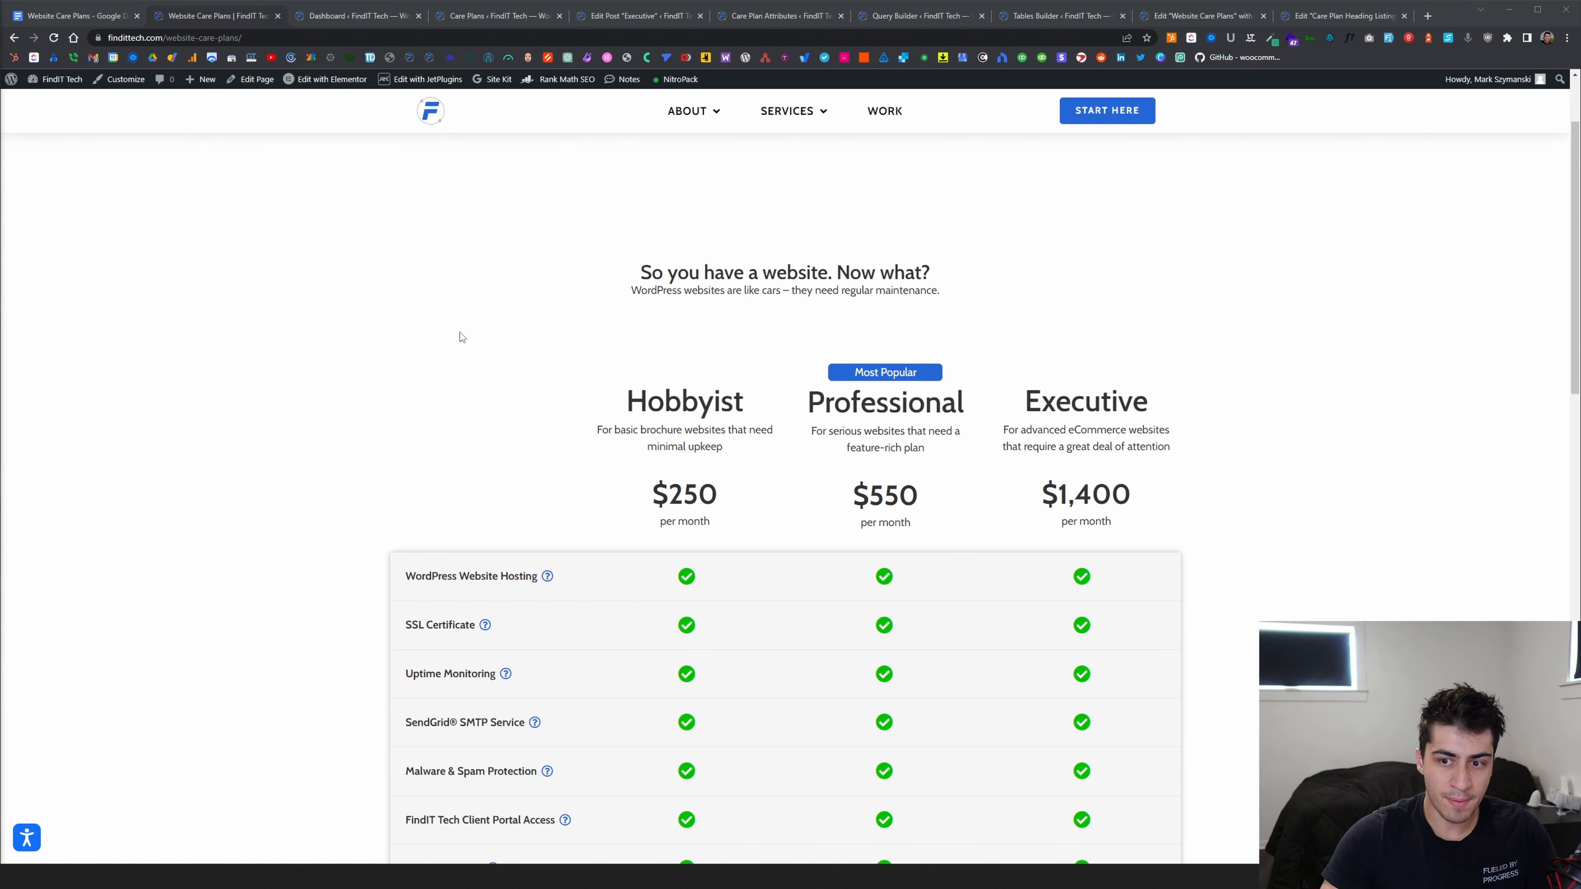
scroll(554, 357, "down", 2)
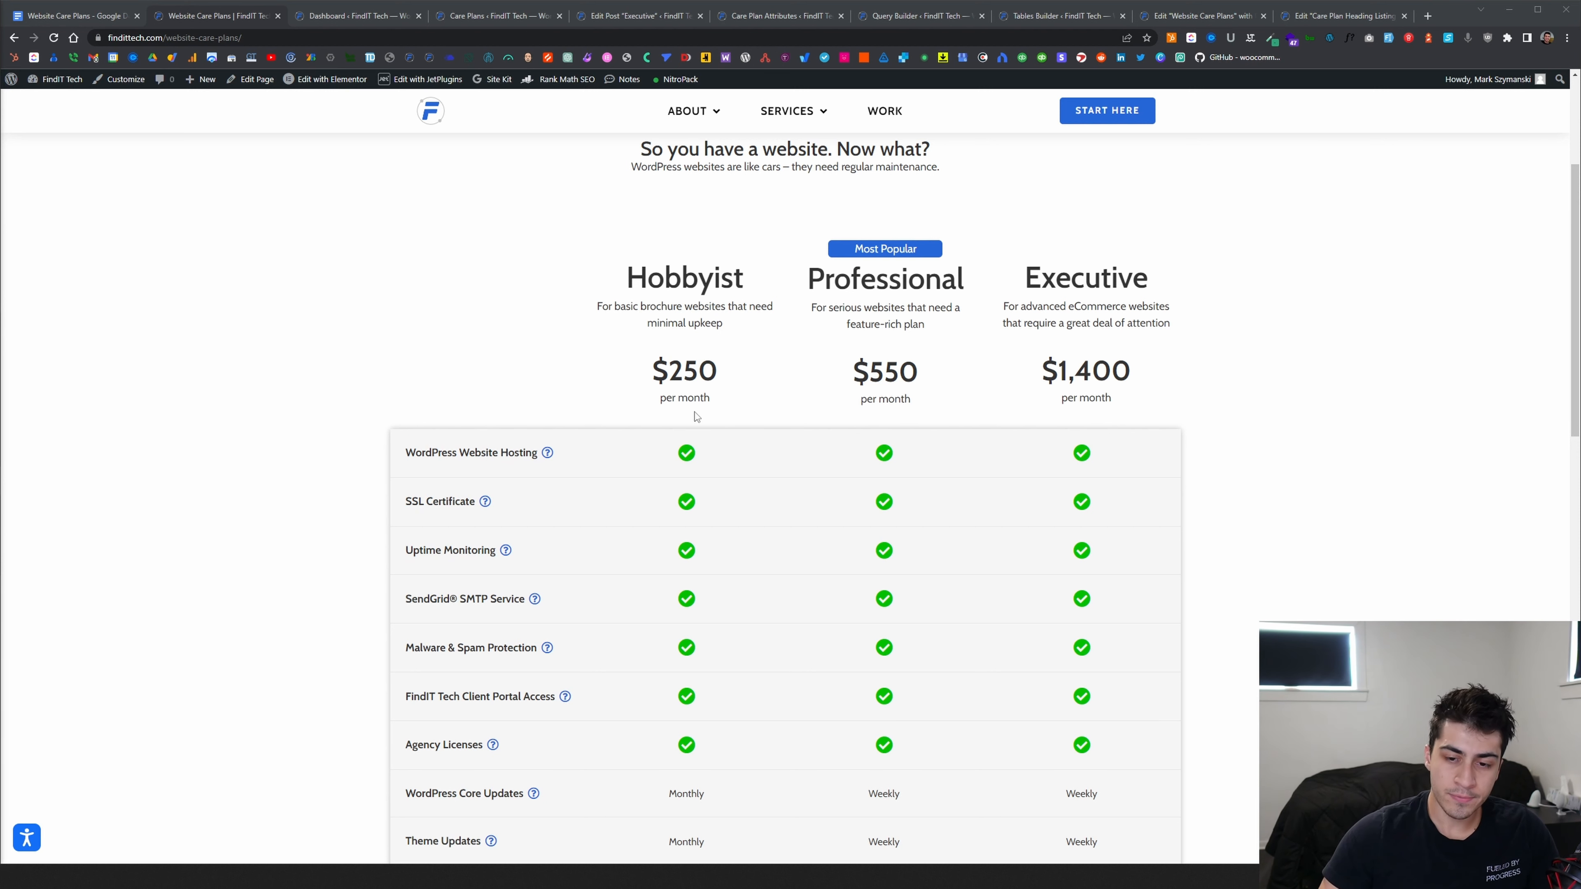
scroll(696, 416, "down", 1)
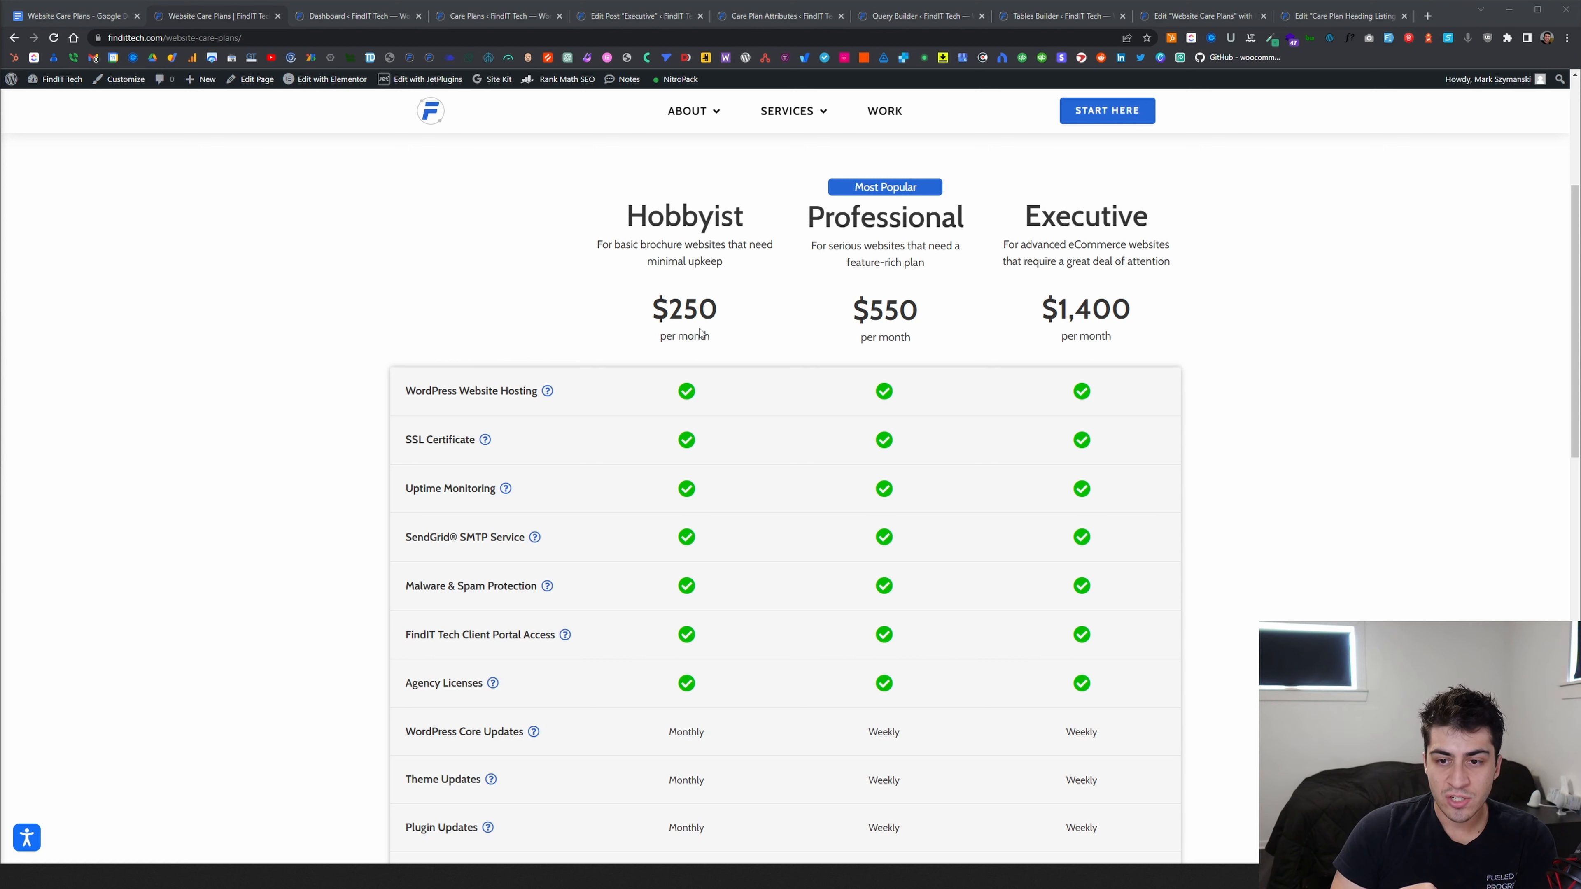
Examine the Hobbyist plan's monthly price alongside the other plans and the features listed below them
left_click_drag(721, 312, 621, 324)
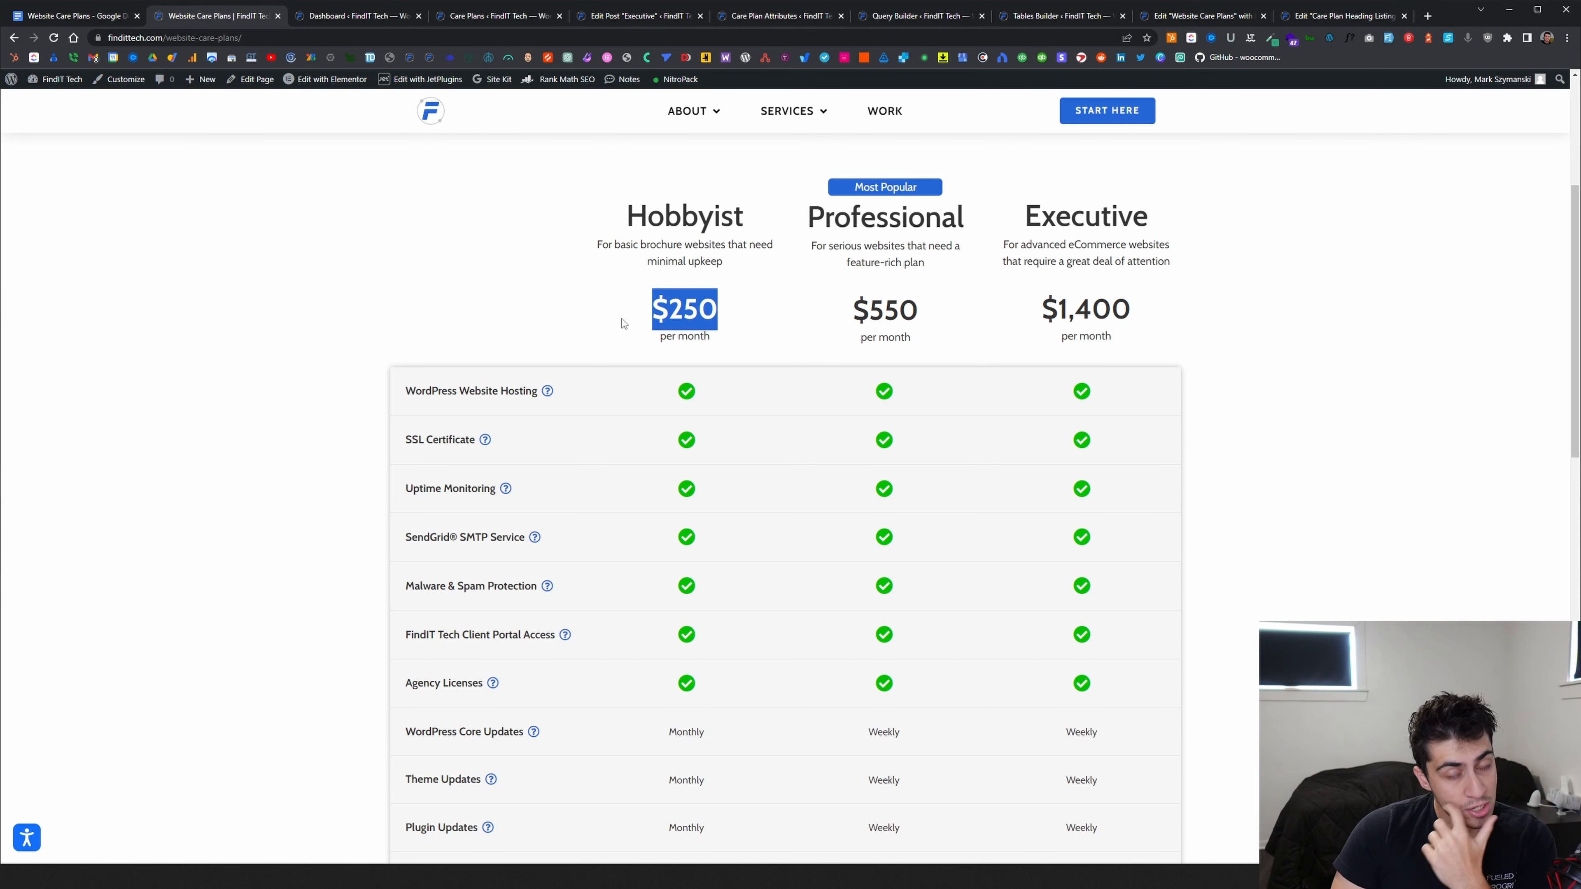
left_click(694, 325)
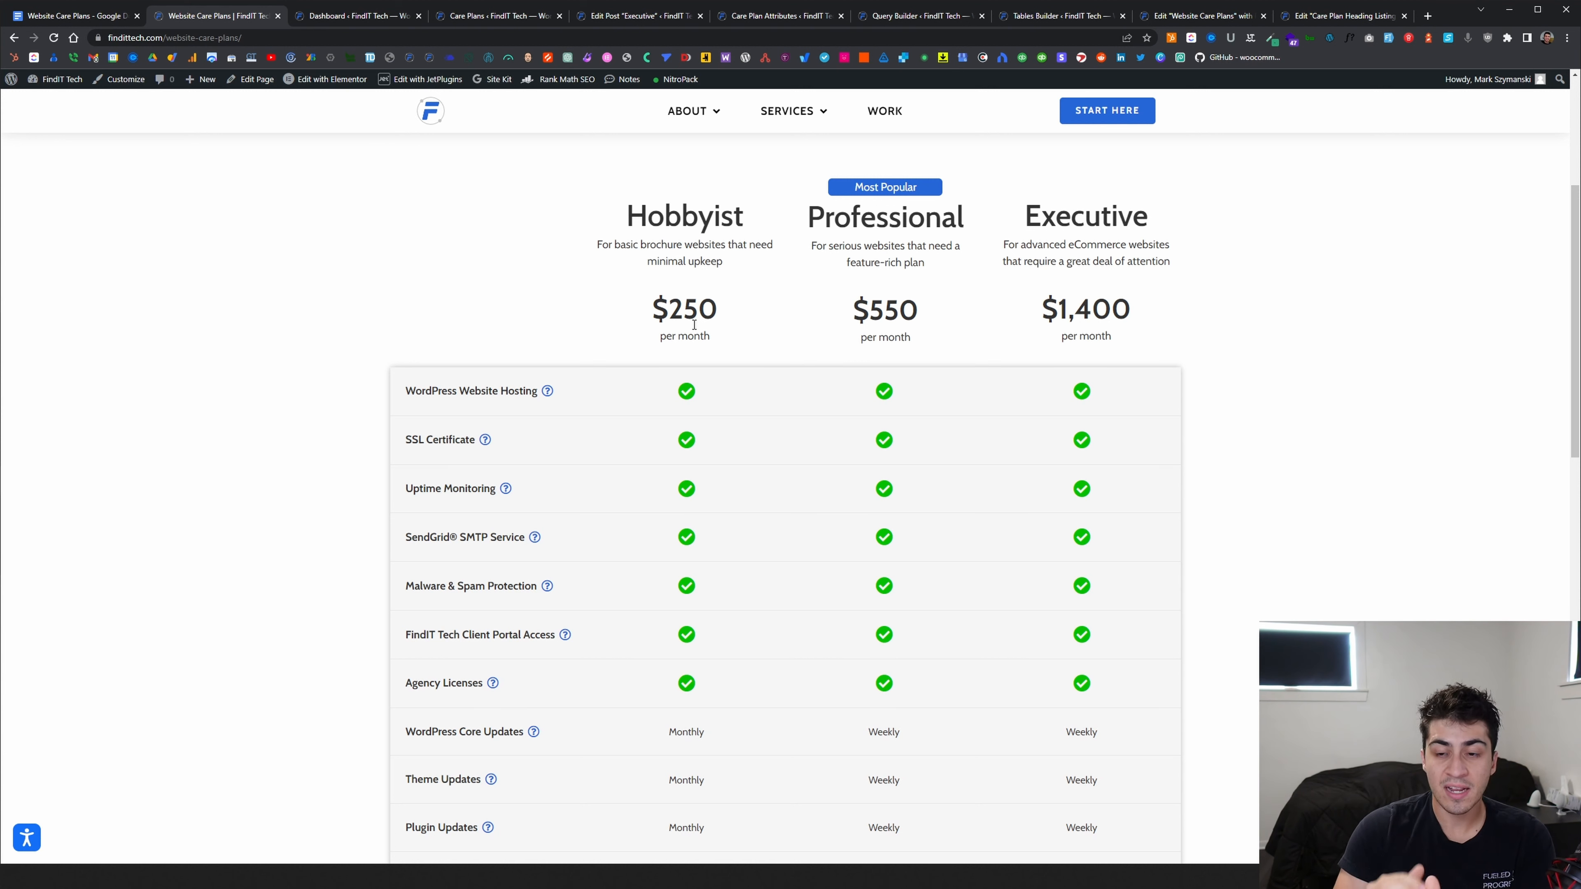
left_click_drag(715, 325, 643, 318)
left_click(894, 319)
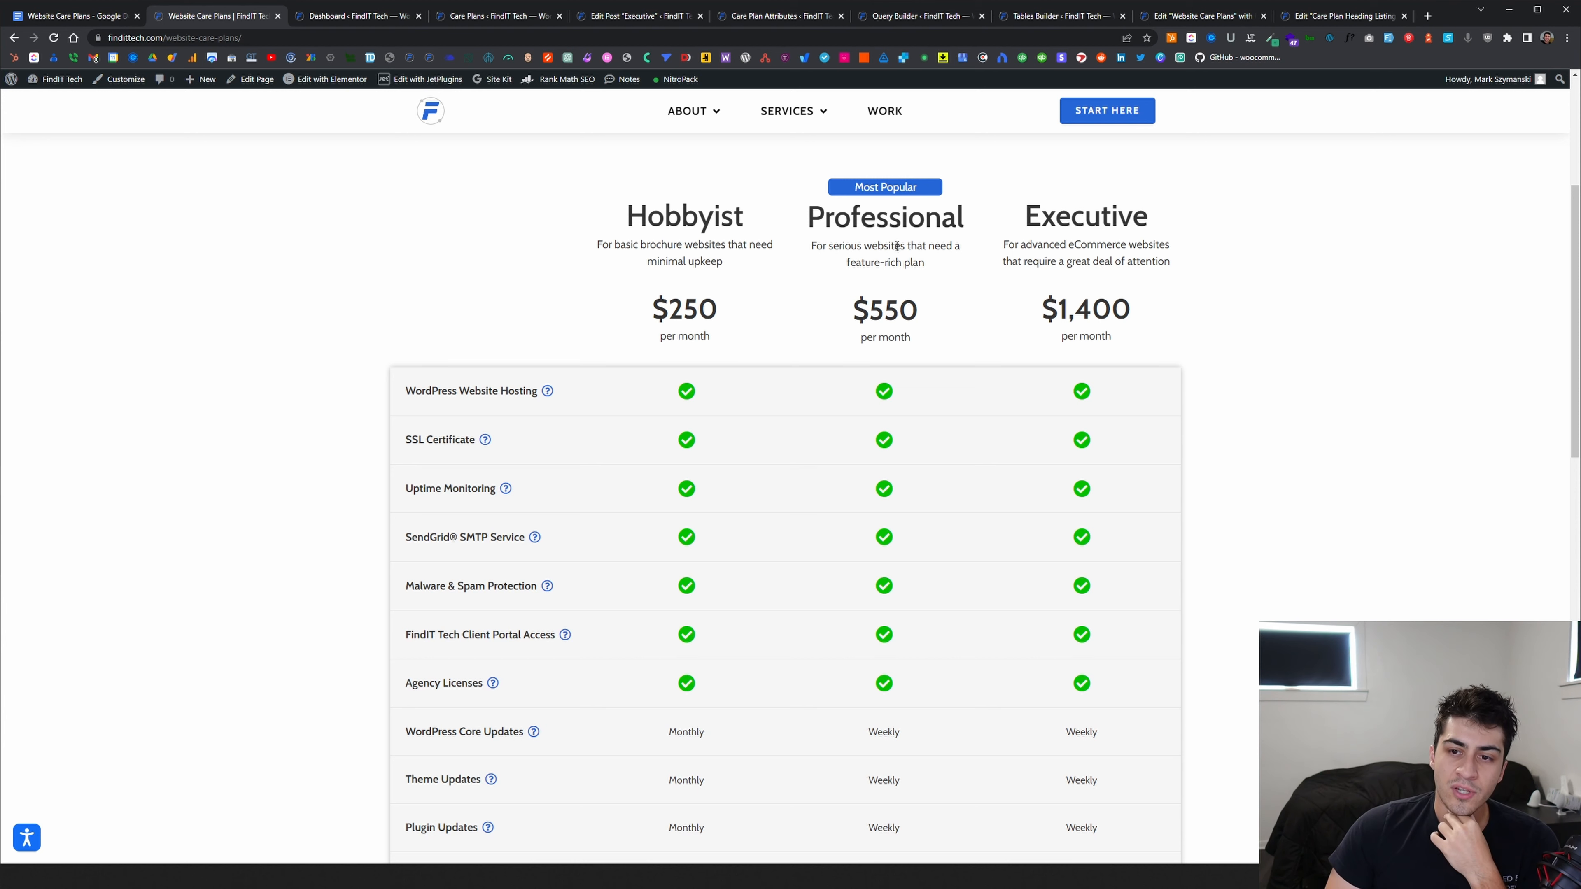
scroll(546, 290, "down", 5)
scroll(553, 297, "up", 6)
scroll(719, 304, "up", 3)
scroll(714, 303, "down", 1)
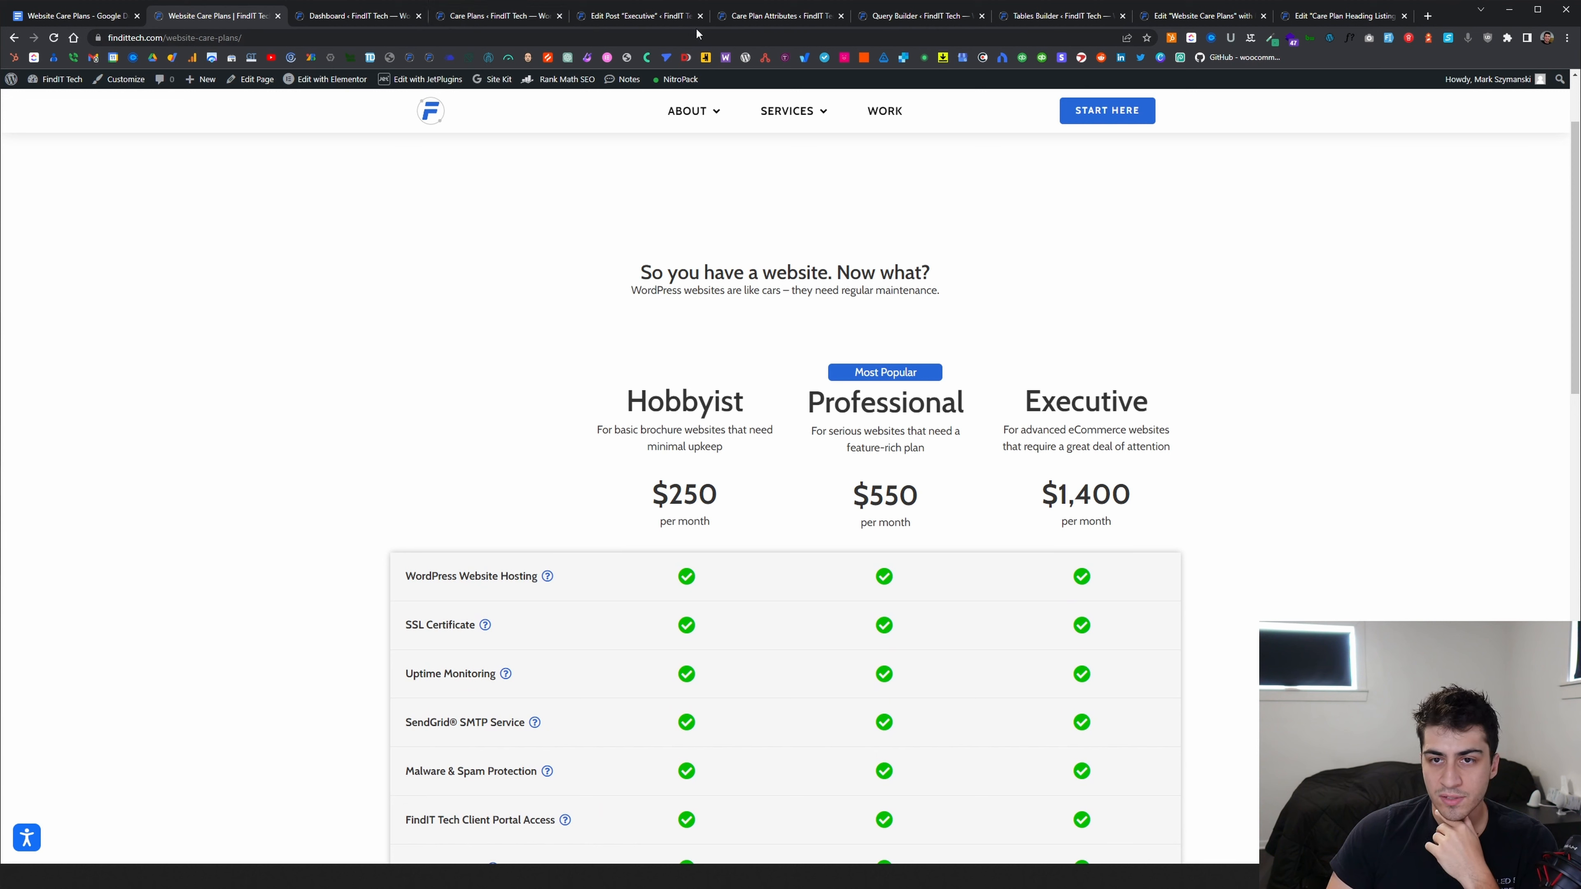
Switch to the page editor for Website Care Plans and place its browser tab directly after the live page's tab
left_click(1236, 25)
left_click_drag(1233, 25, 384, 25)
scroll(765, 238, "up", 2)
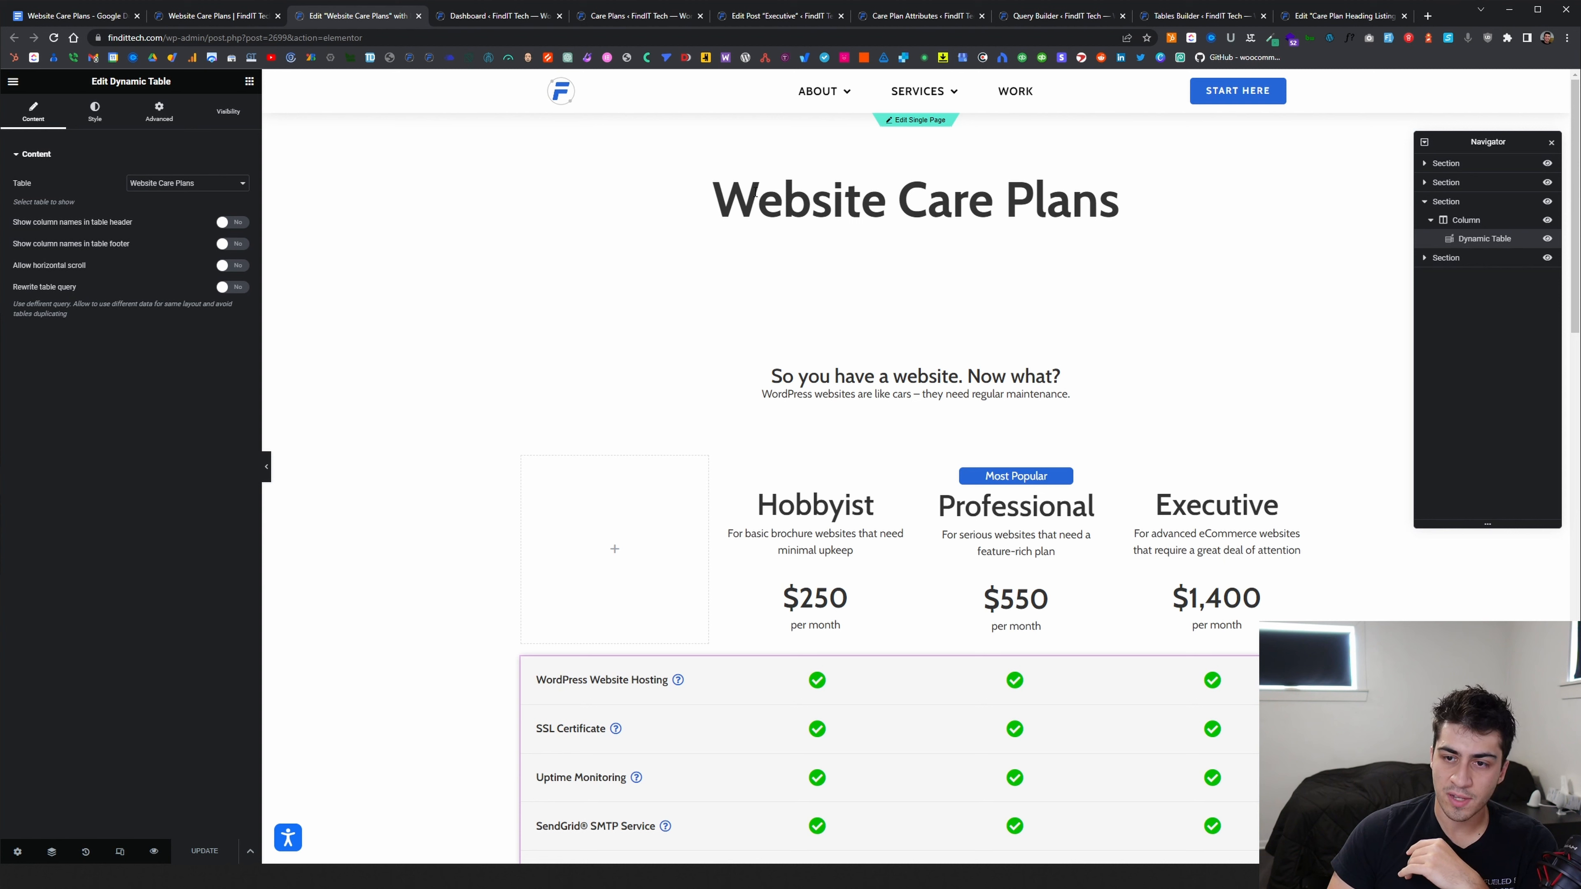
Examine the Website Care Plans title, the intro text and the plan headings in the page editor
left_click_drag(711, 196, 1099, 194)
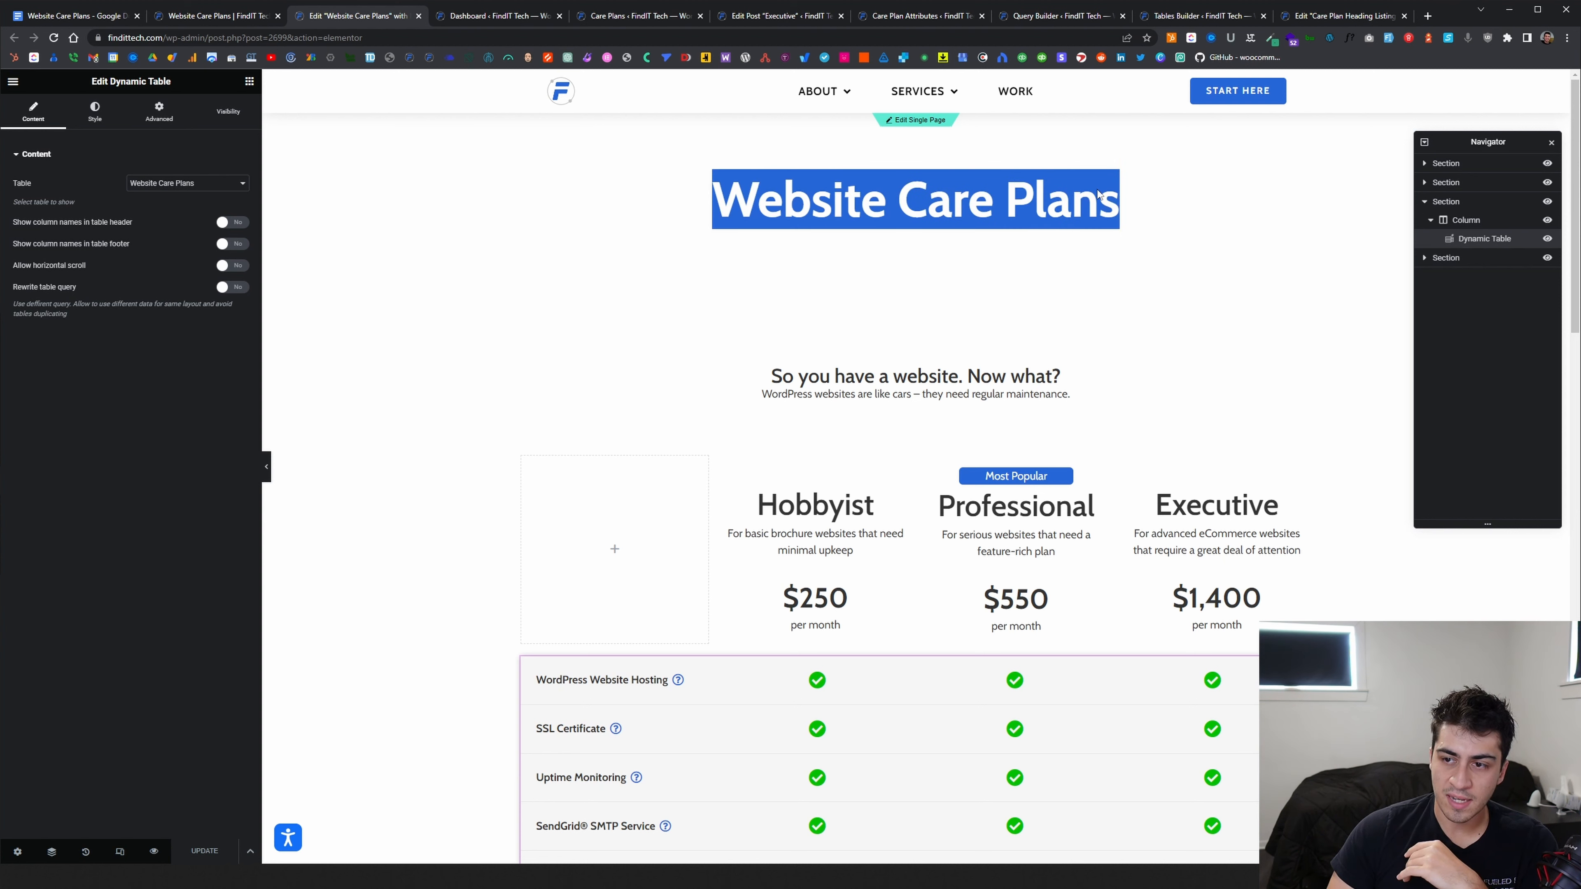
left_click(851, 201)
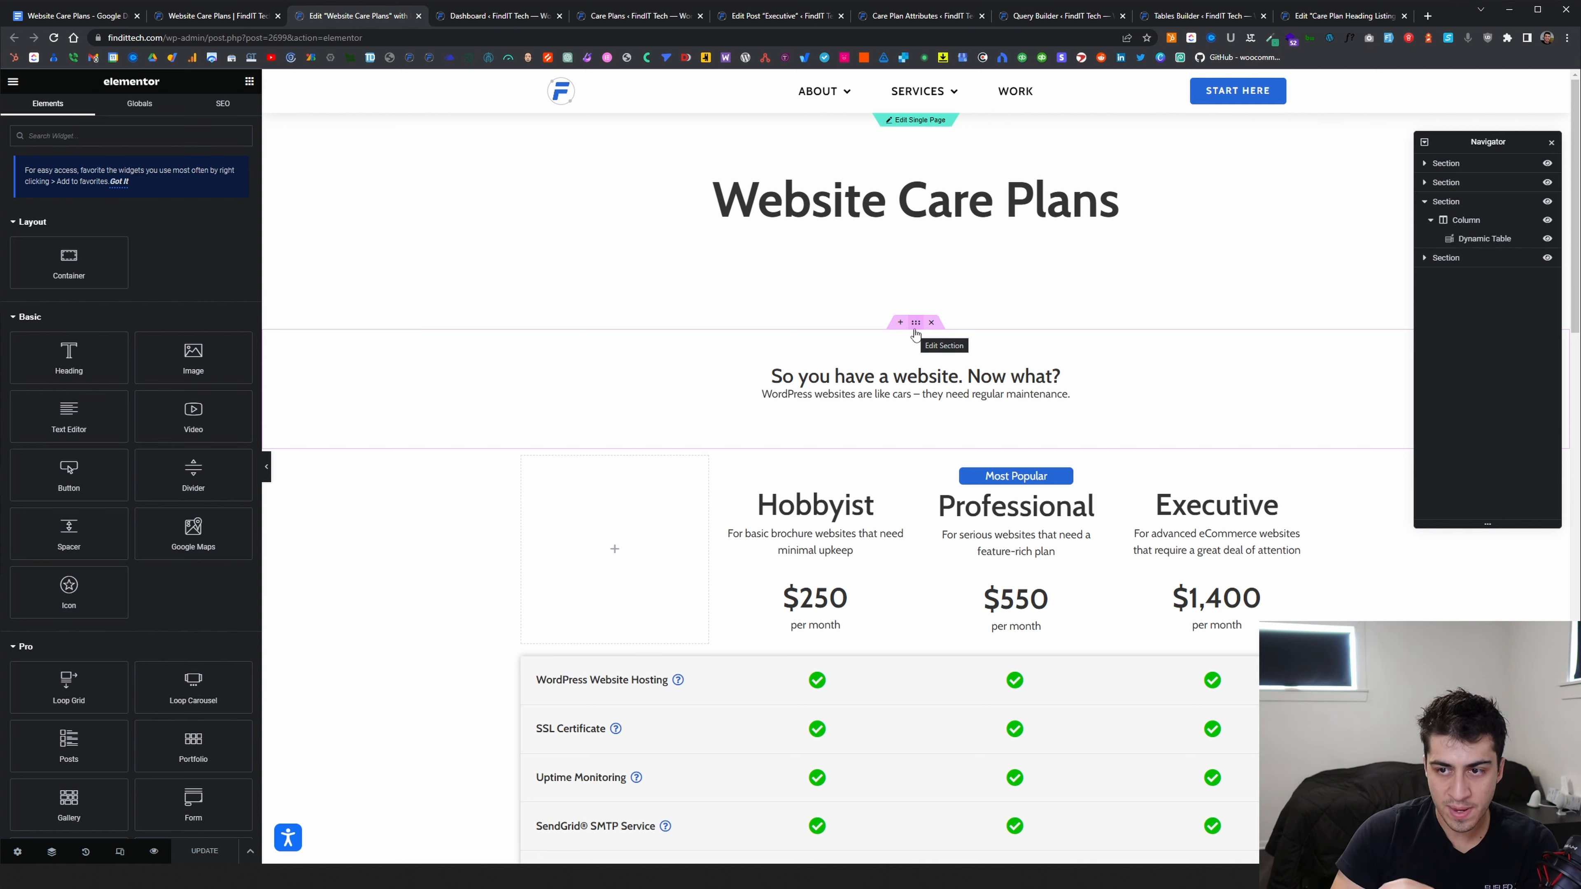
left_click_drag(1120, 201, 729, 206)
left_click(733, 209)
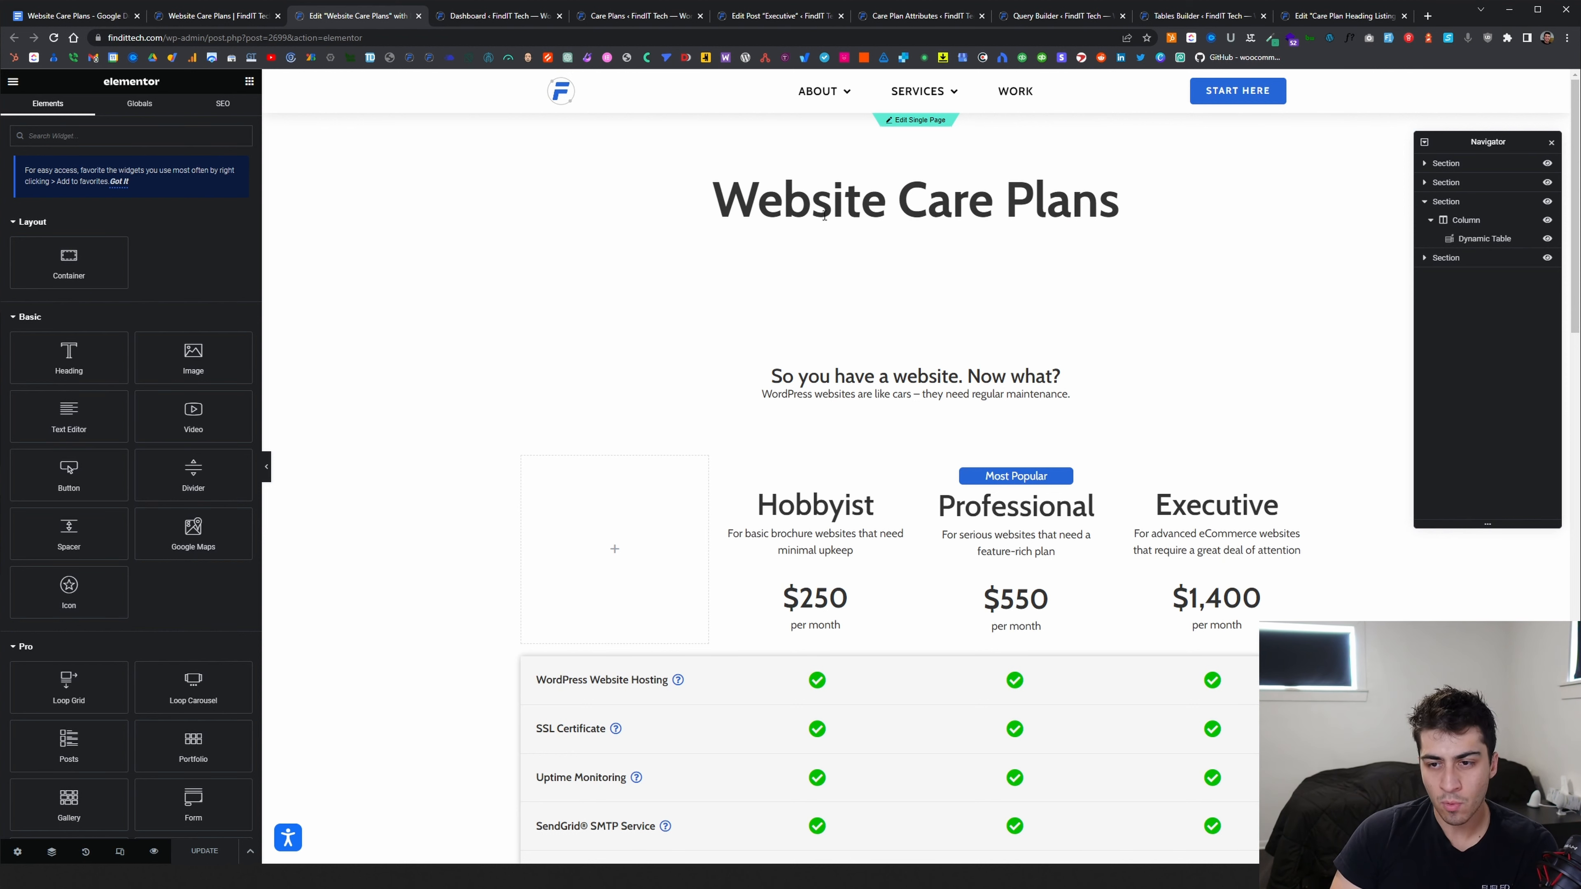
scroll(825, 215, "down", 1)
scroll(955, 169, "down", 1)
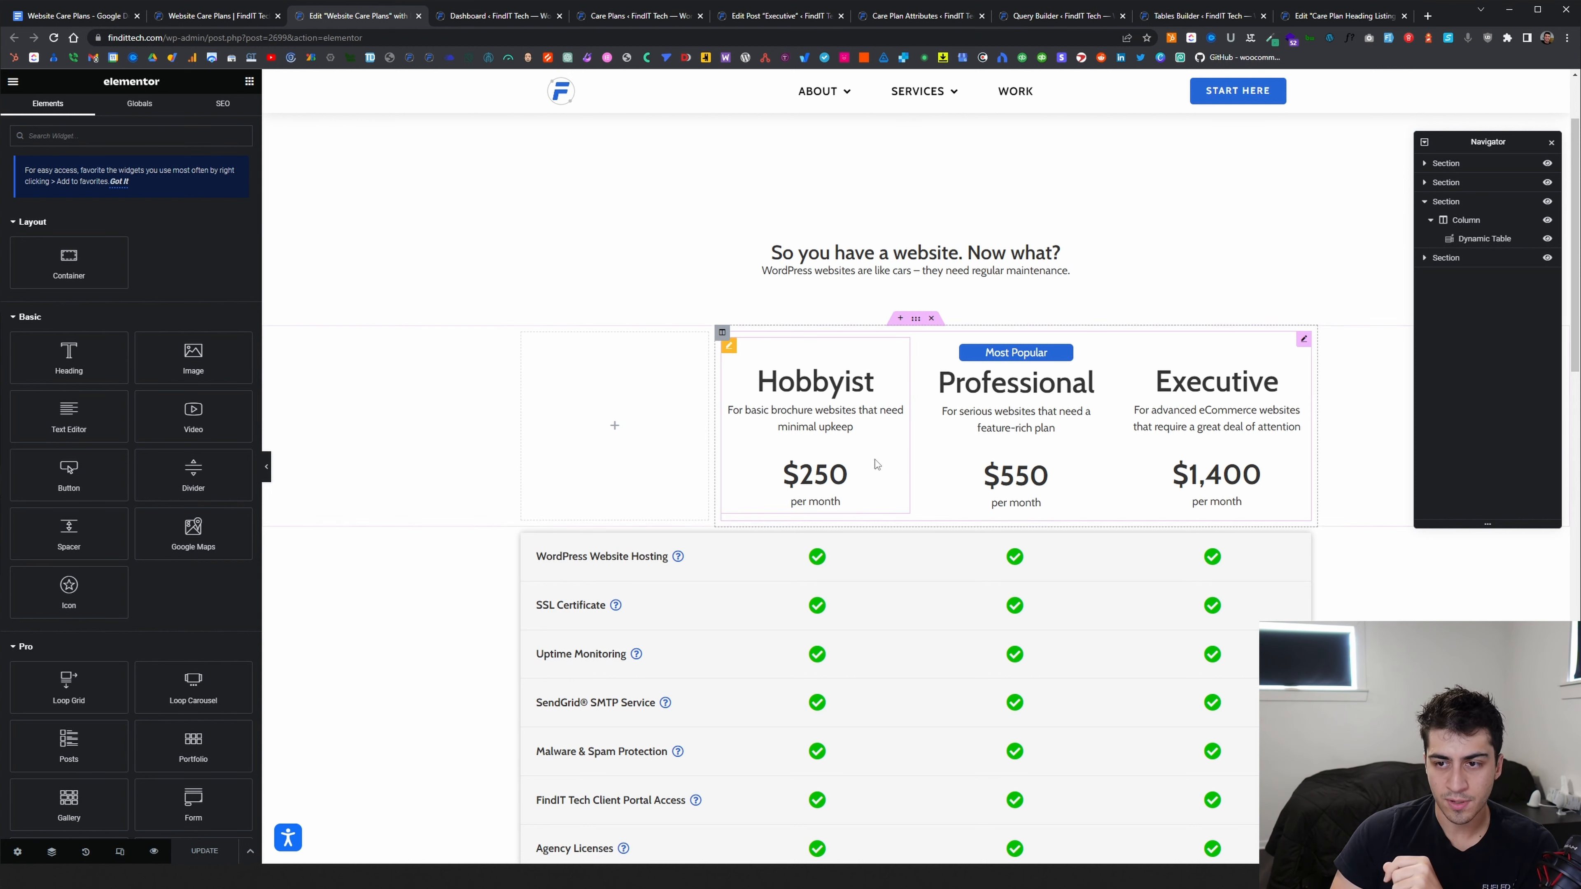
scroll(939, 167, "down", 1)
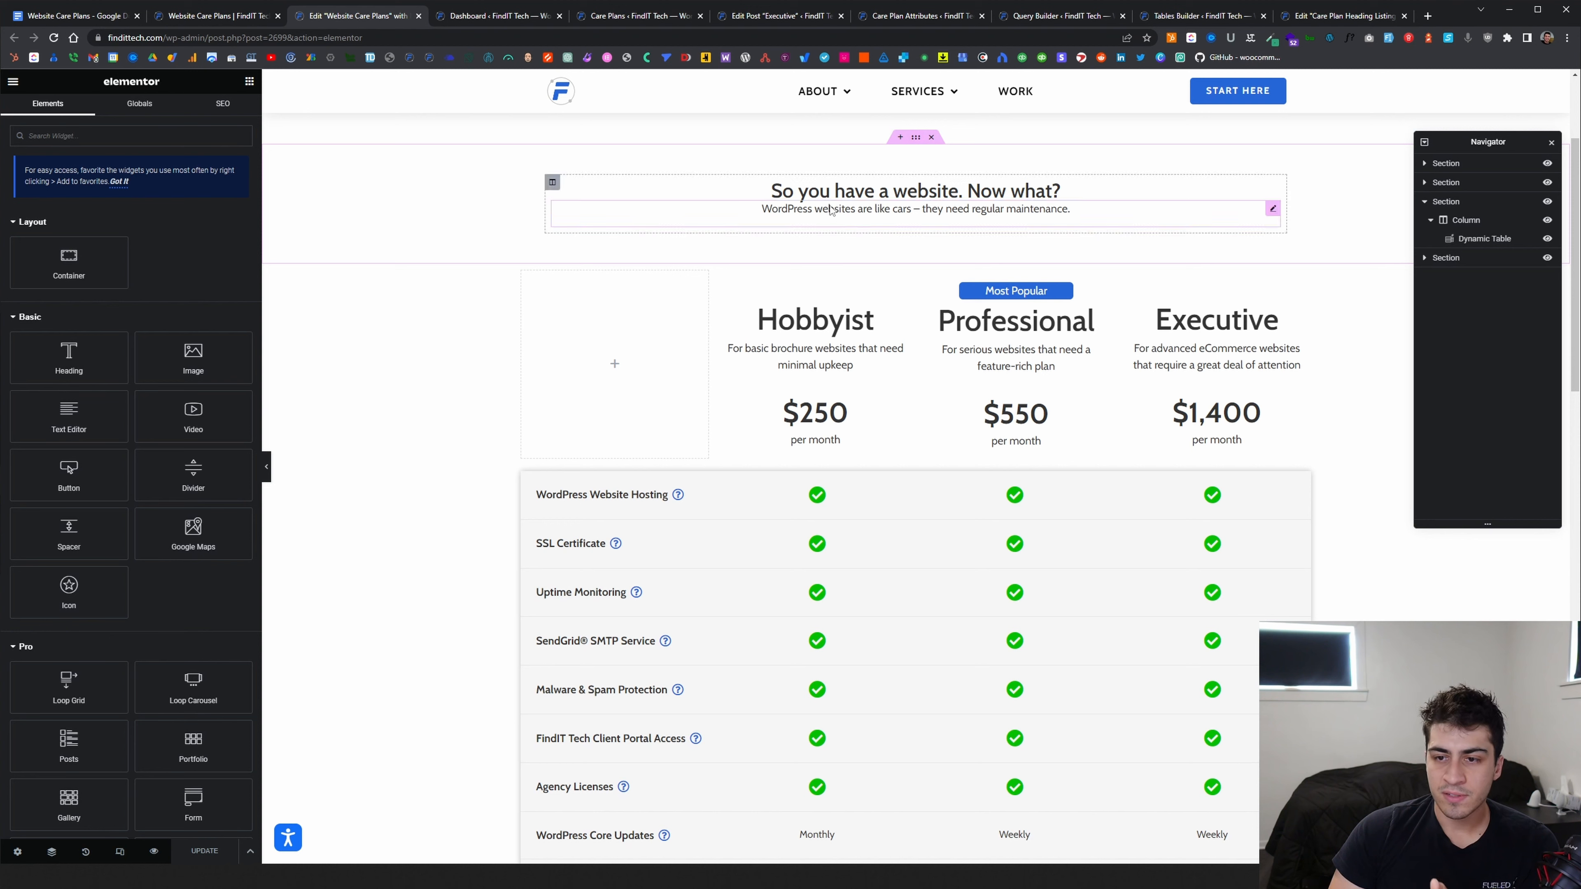
scroll(914, 150, "down", 1)
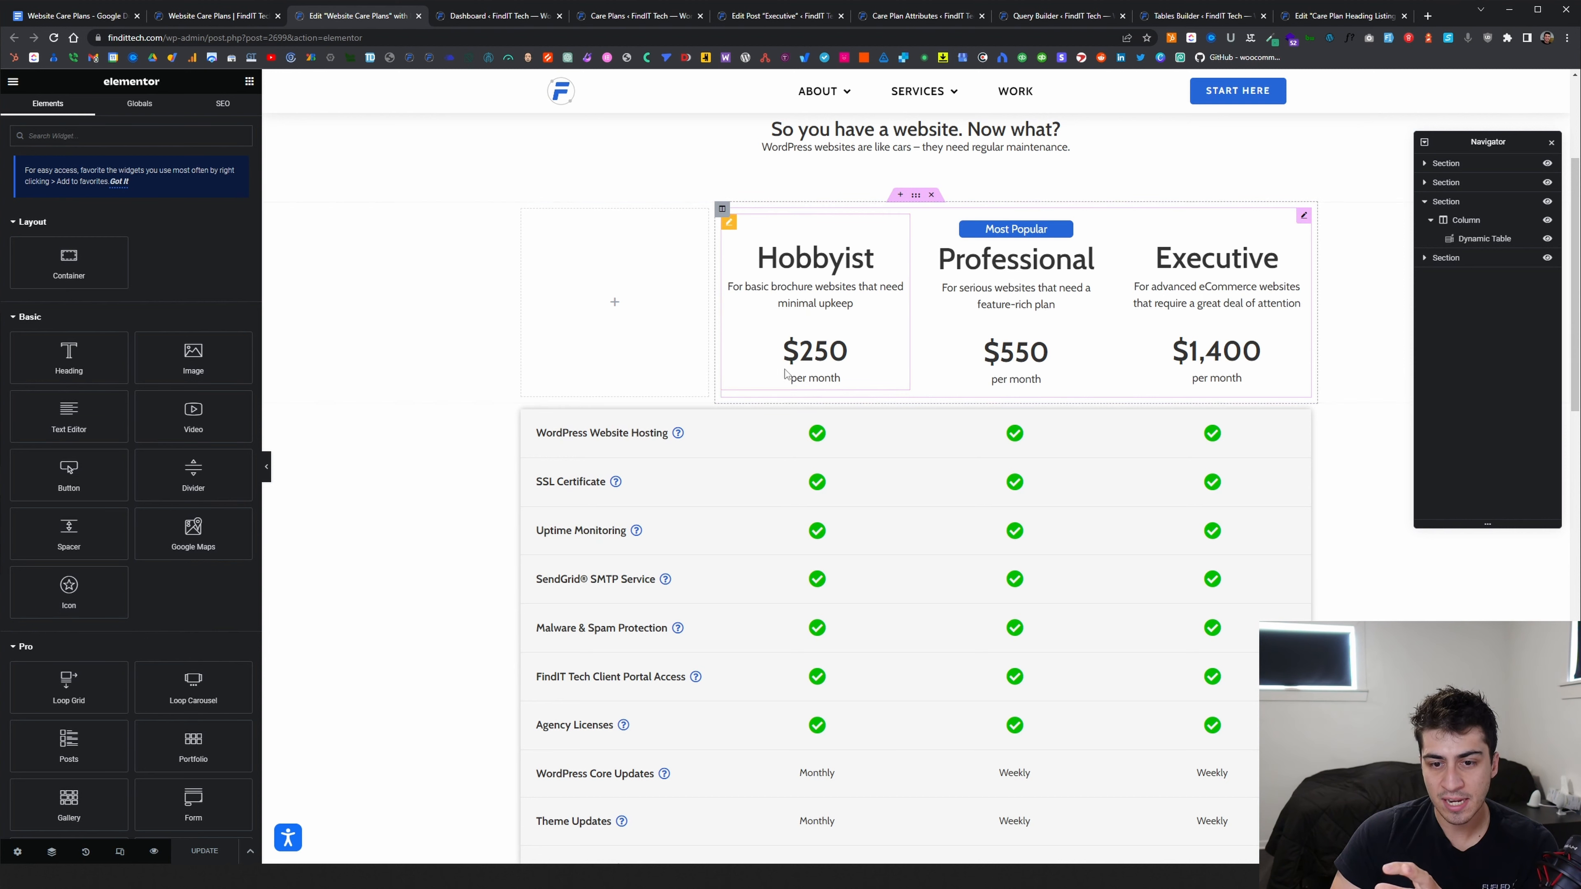
Select the section holding the three plan headings and view it against the rows of the feature table
left_click(847, 269)
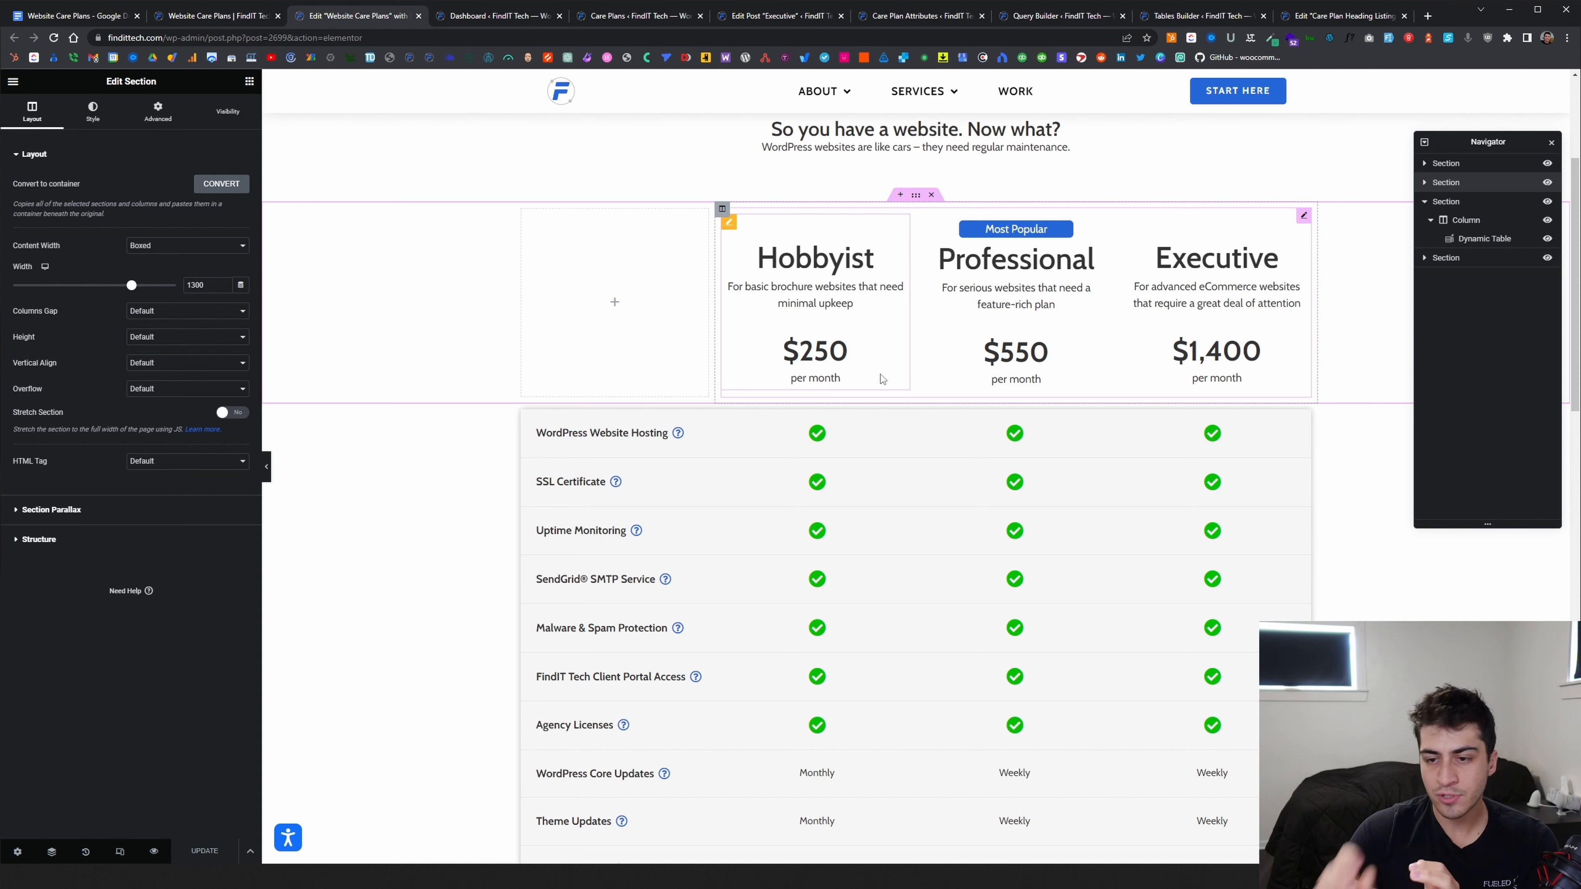
scroll(882, 372, "down", 2)
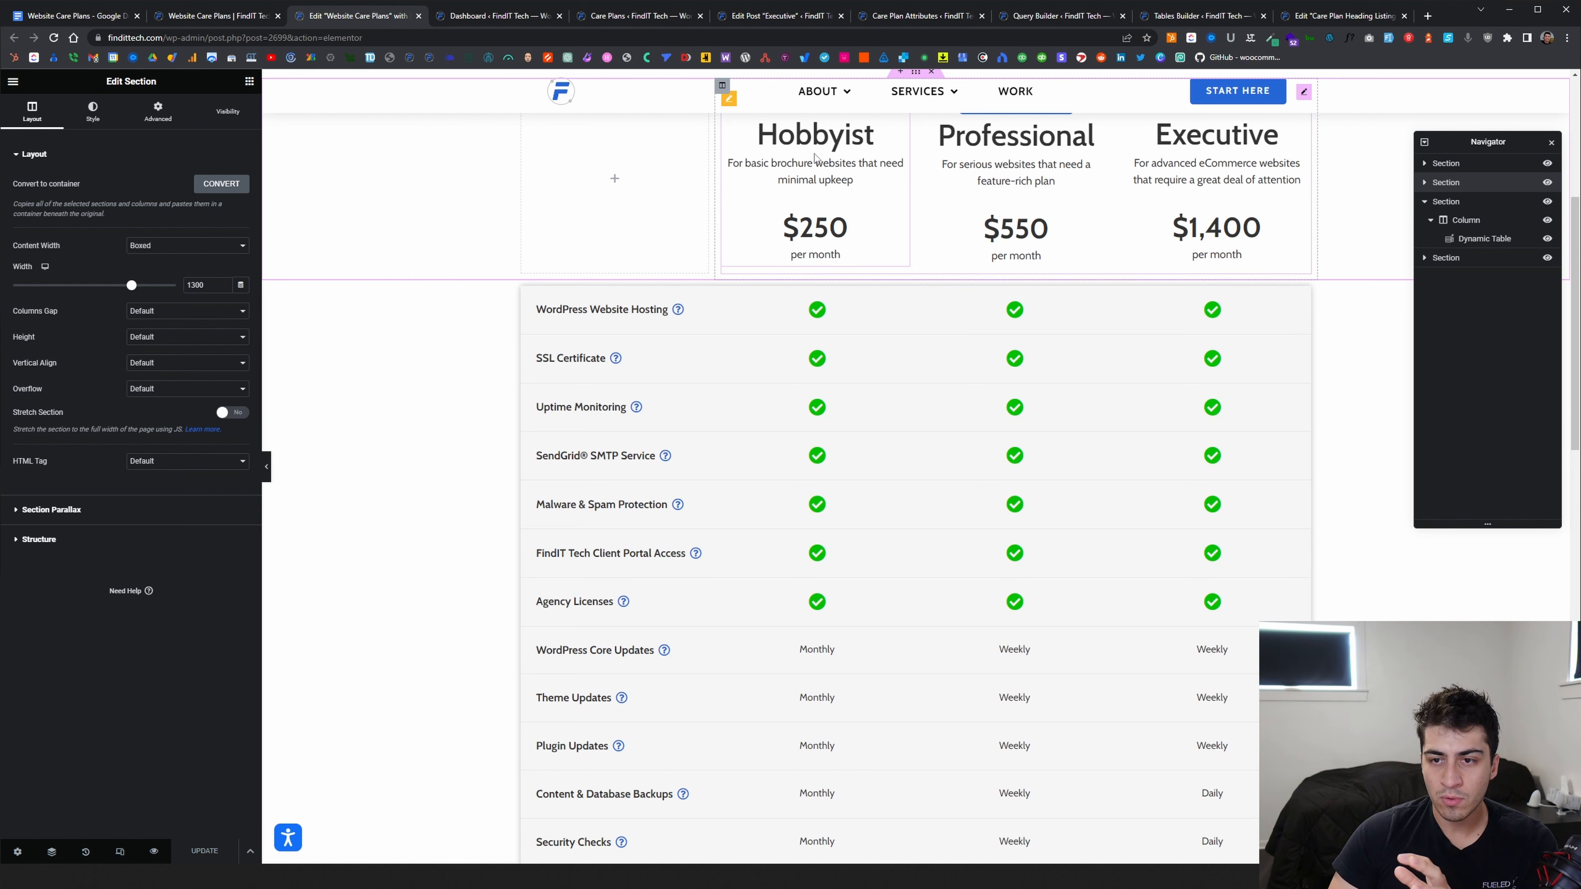
scroll(809, 261, "down", 1)
scroll(753, 330, "up", 2)
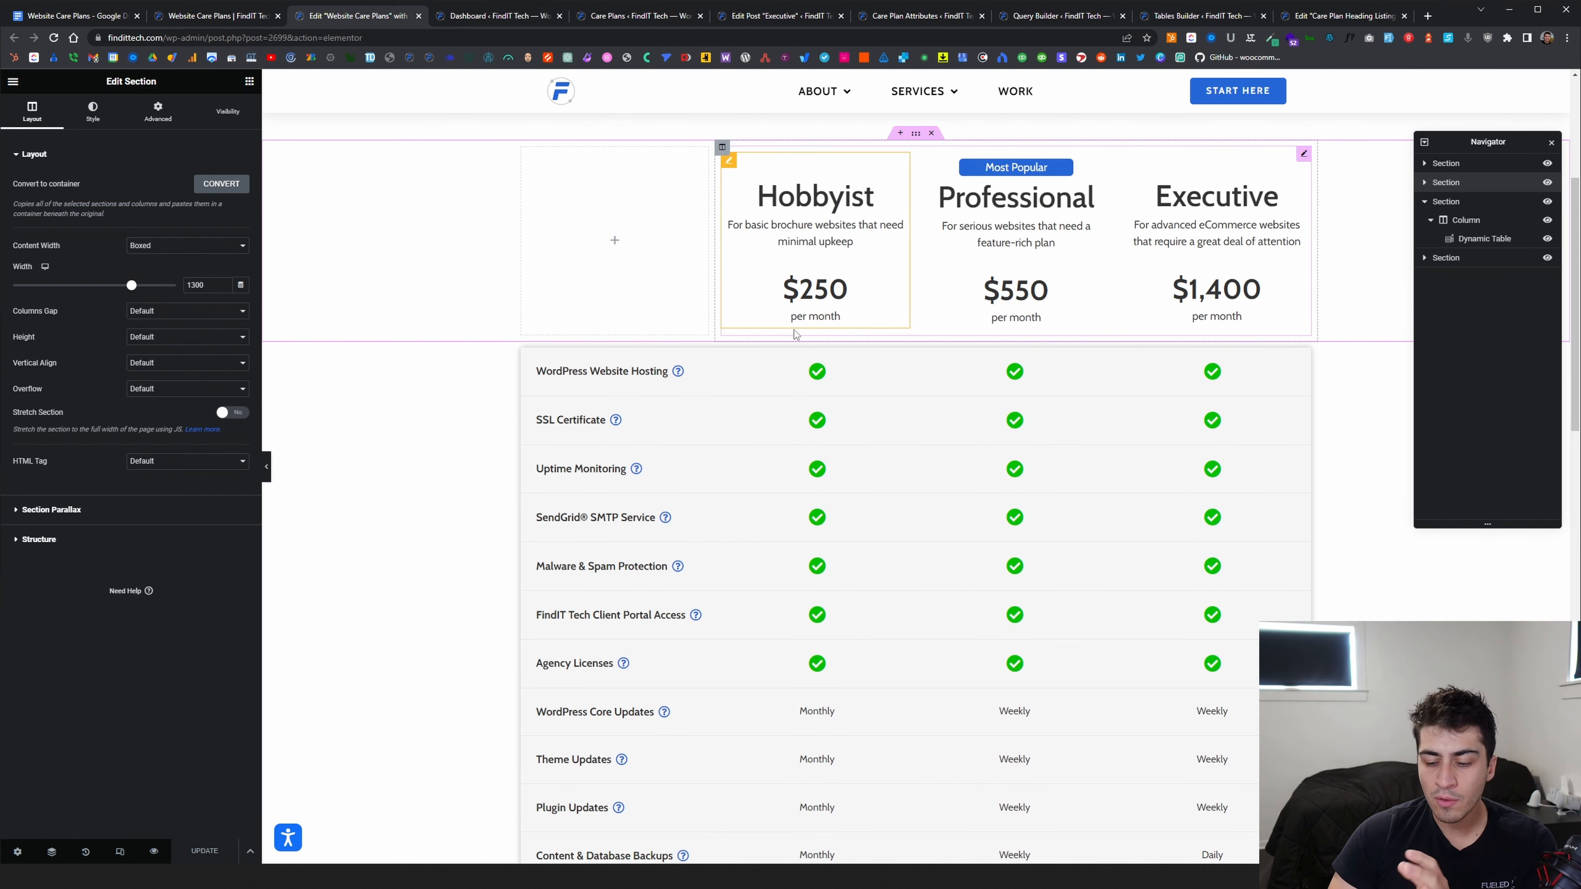
scroll(803, 206, "down", 7)
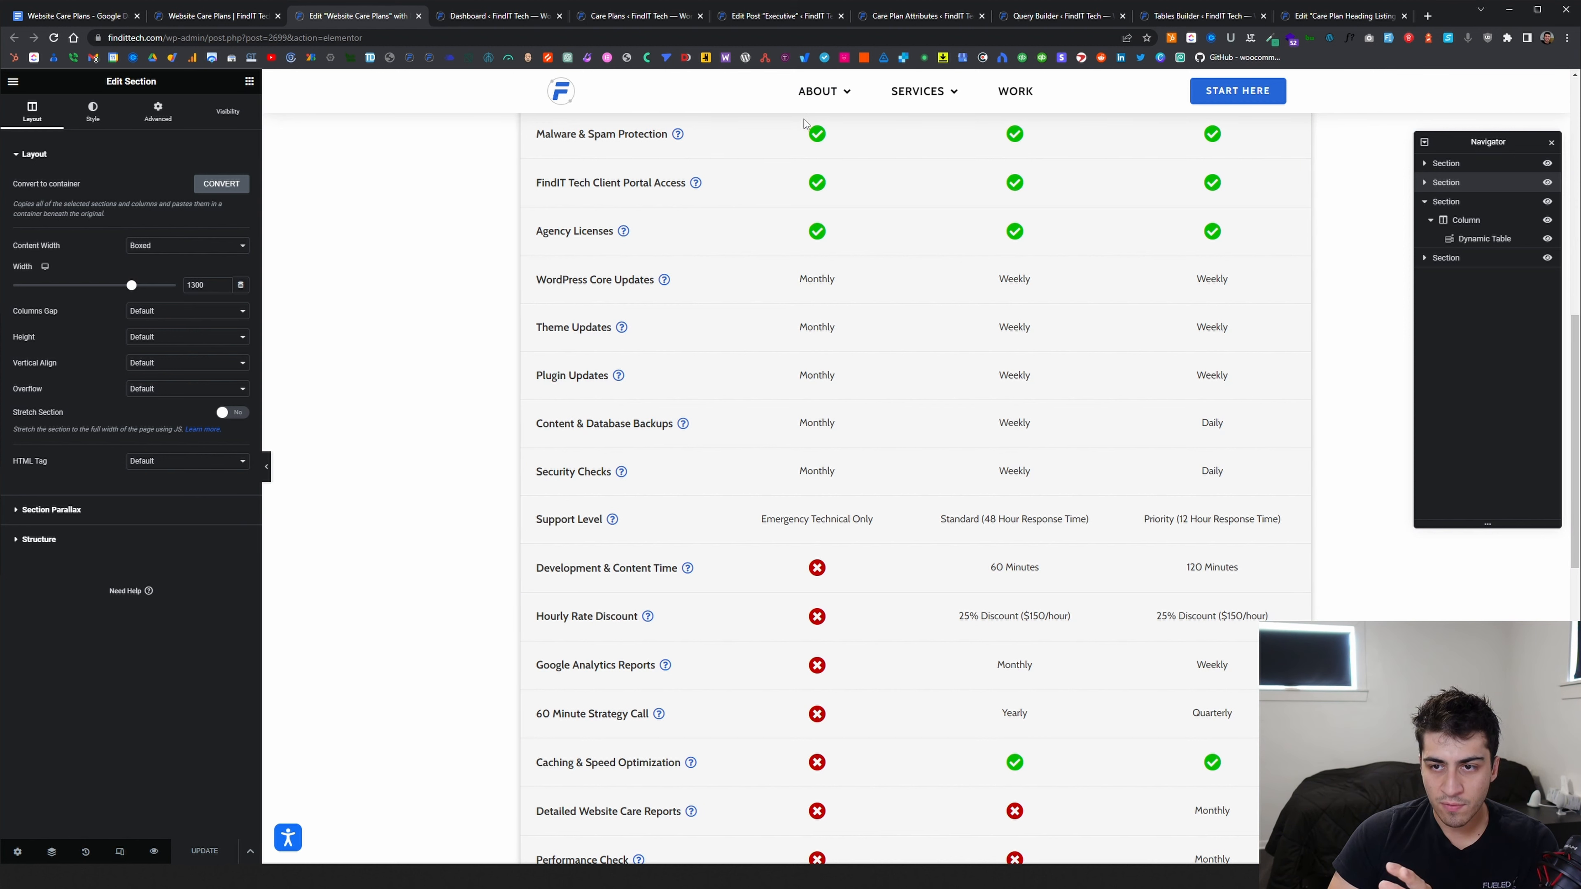
scroll(793, 122, "up", 6)
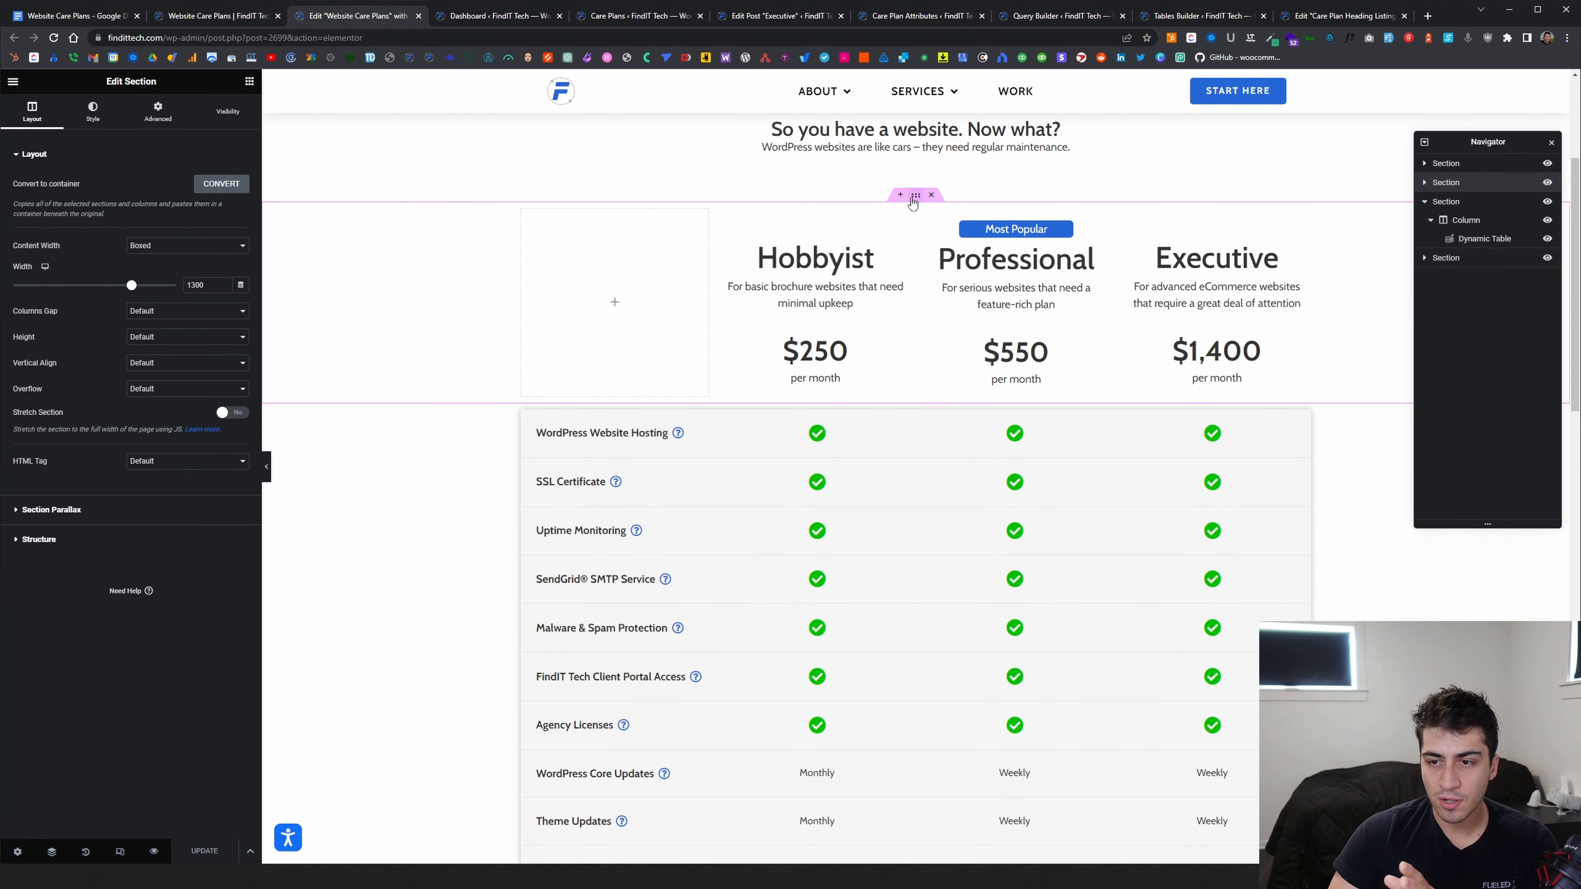
Try the Top sticky effect on the plan headings section, check its scrolling over the table, and reset Sticky to None
left_click(198, 115)
left_click(188, 117)
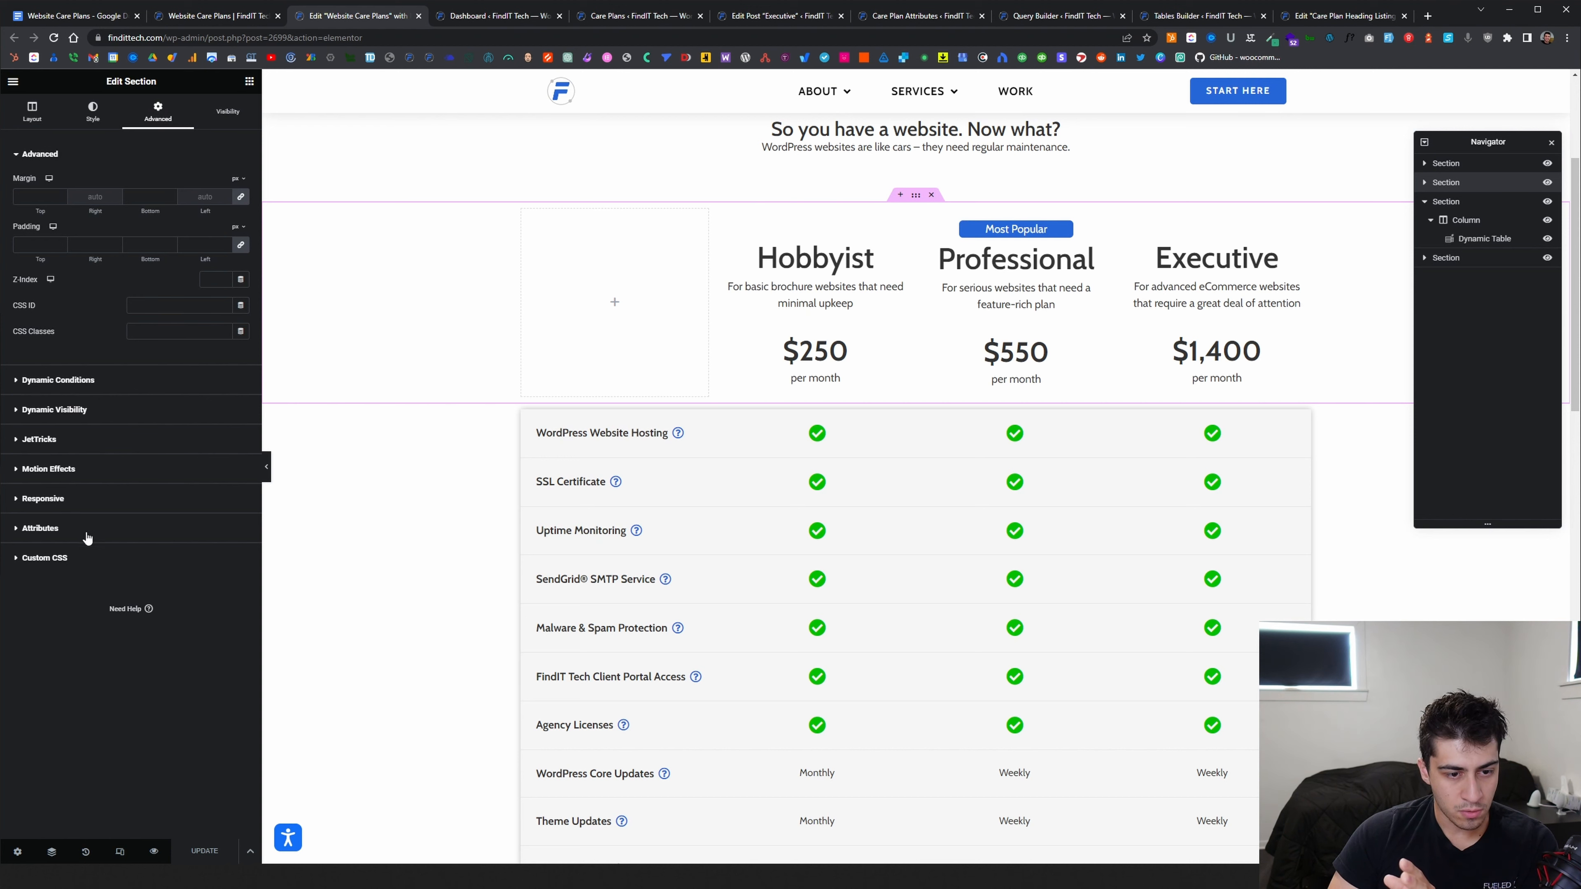
left_click(85, 473)
left_click(181, 341)
left_click(161, 355)
scroll(777, 366, "down", 5)
scroll(777, 361, "down", 6)
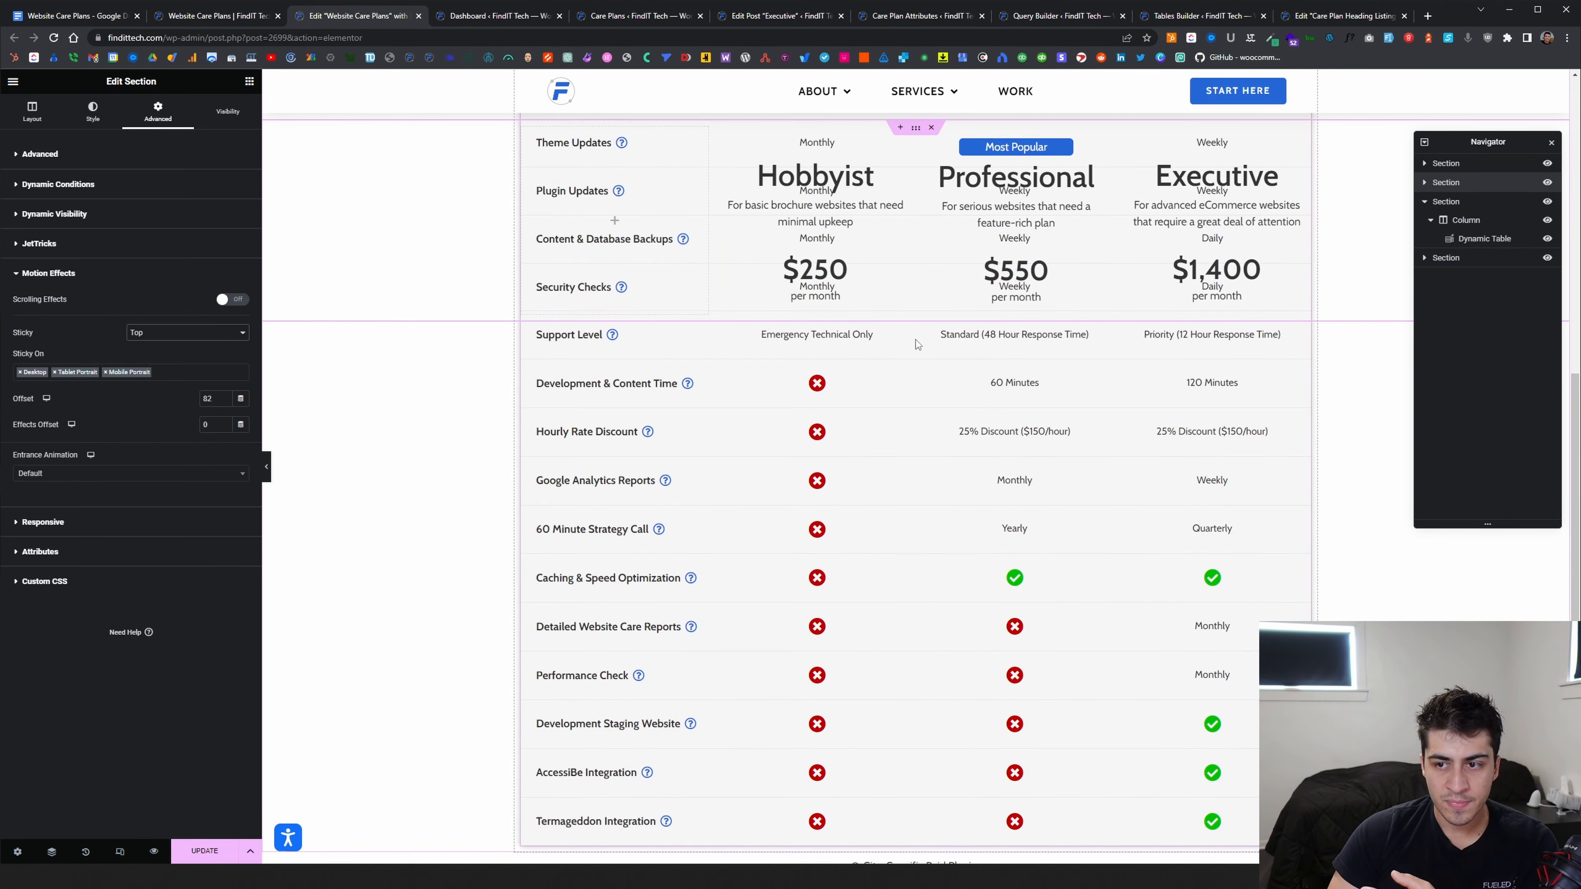
scroll(928, 331, "up", 2)
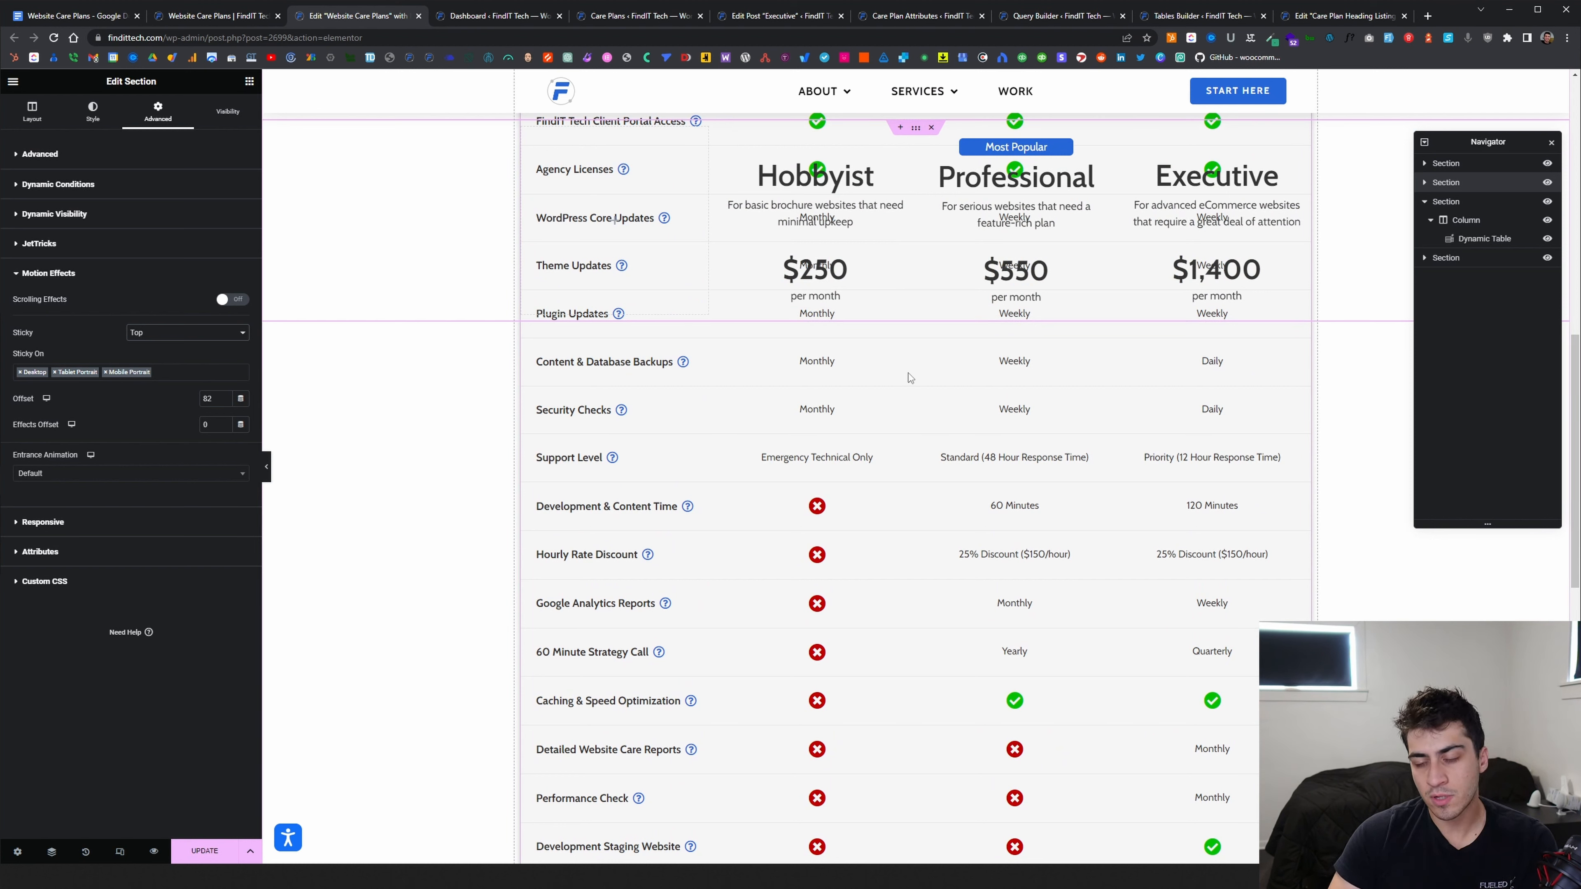
scroll(910, 377, "up", 10)
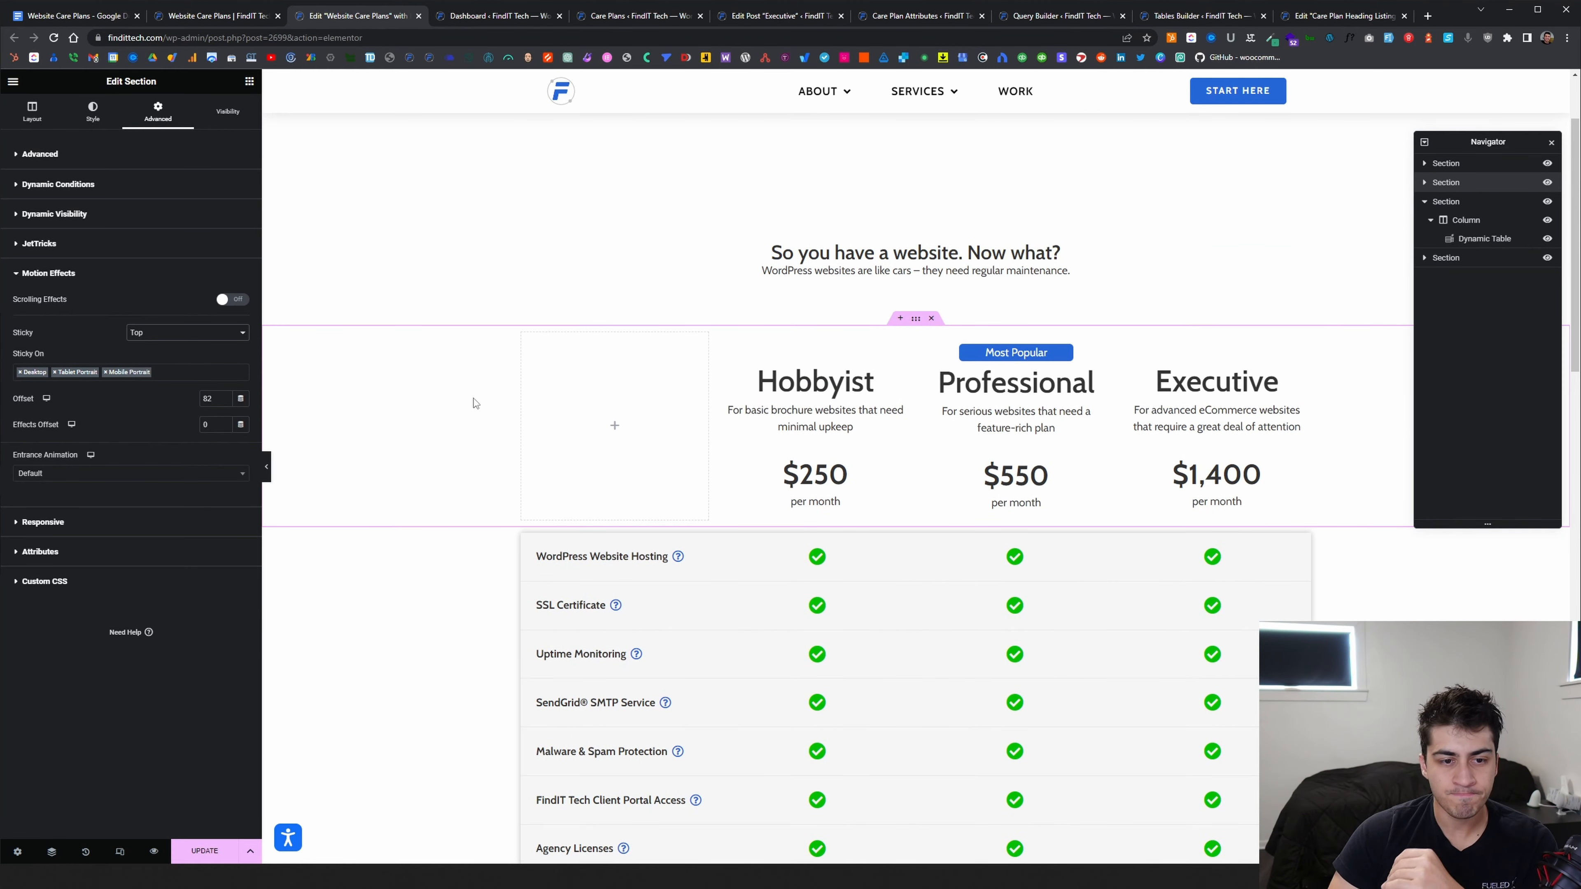
left_click(187, 332)
left_click(187, 343)
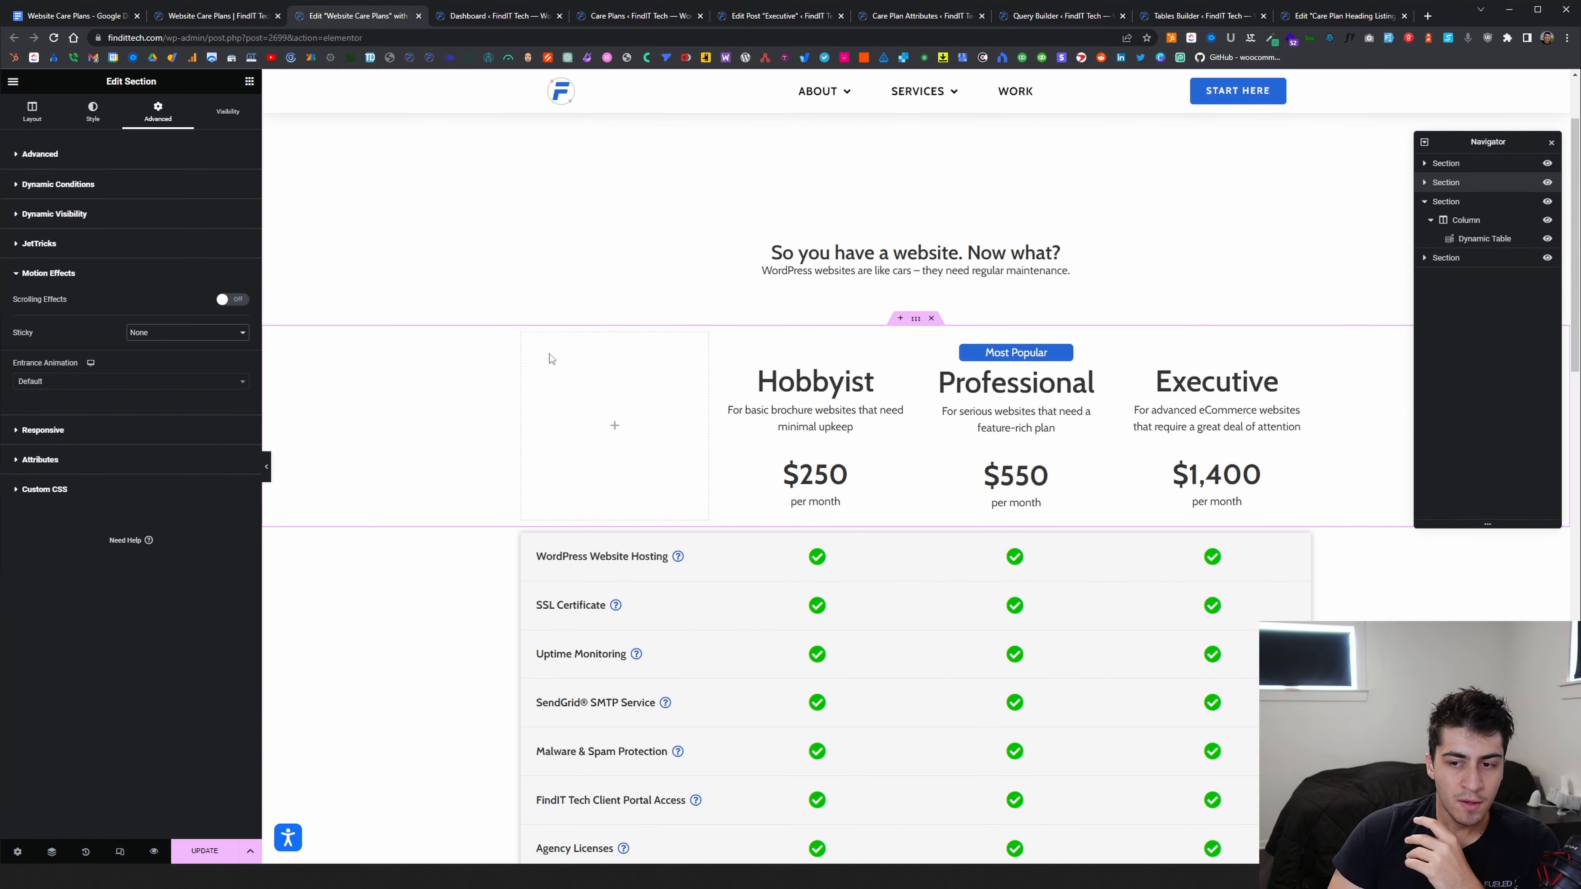
Expand the plan headings section and its columns in the Navigator and select the Listing Grid widget
scroll(895, 353, "down", 3)
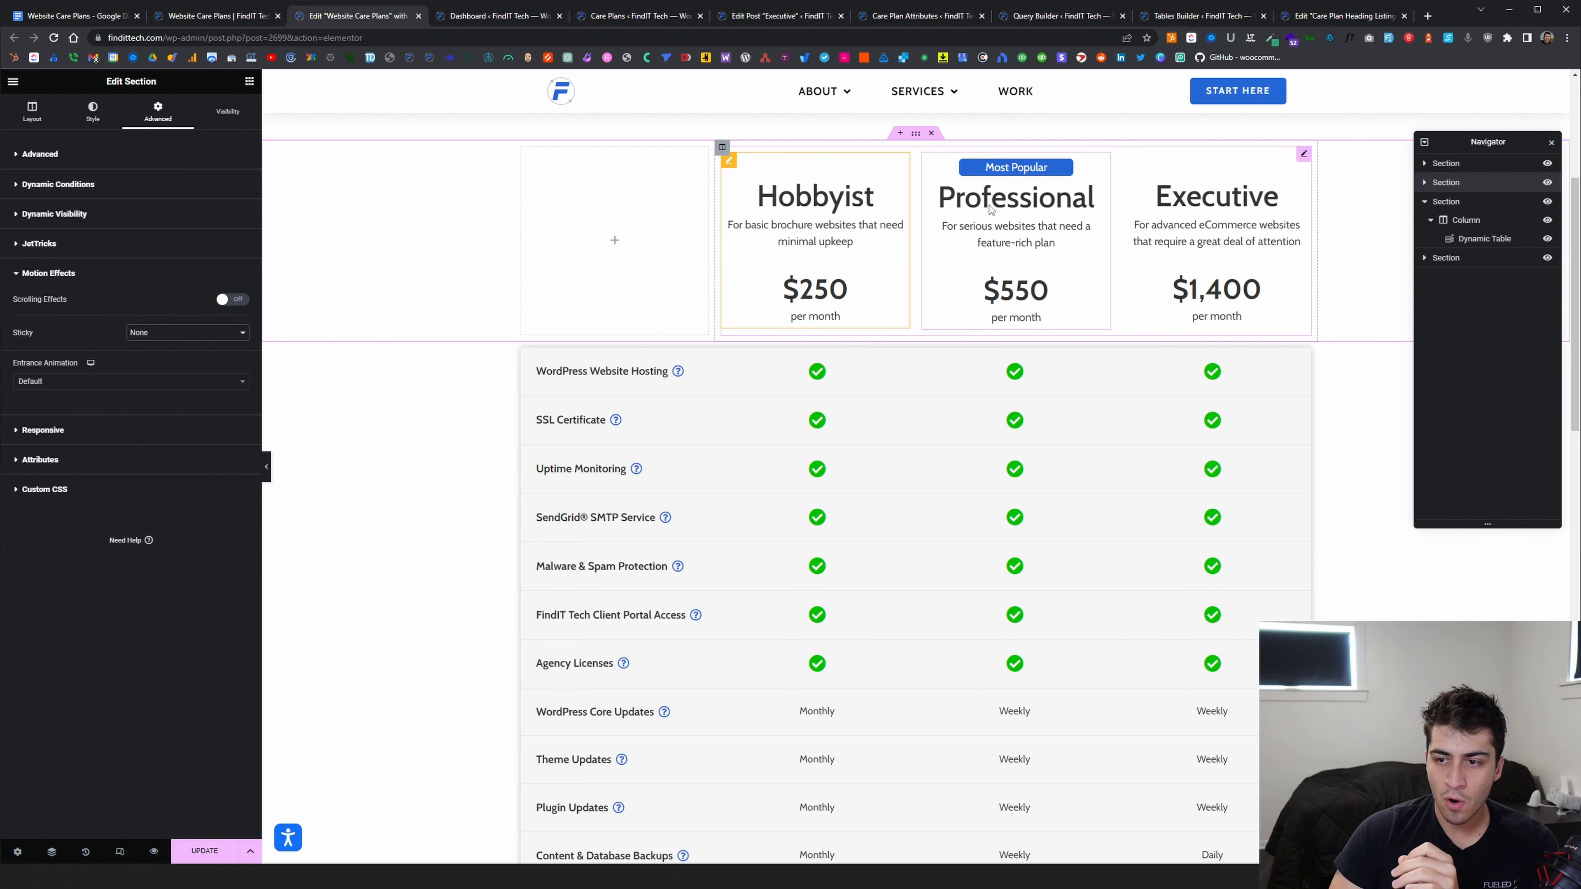
scroll(993, 210, "up", 1)
scroll(995, 254, "up", 1)
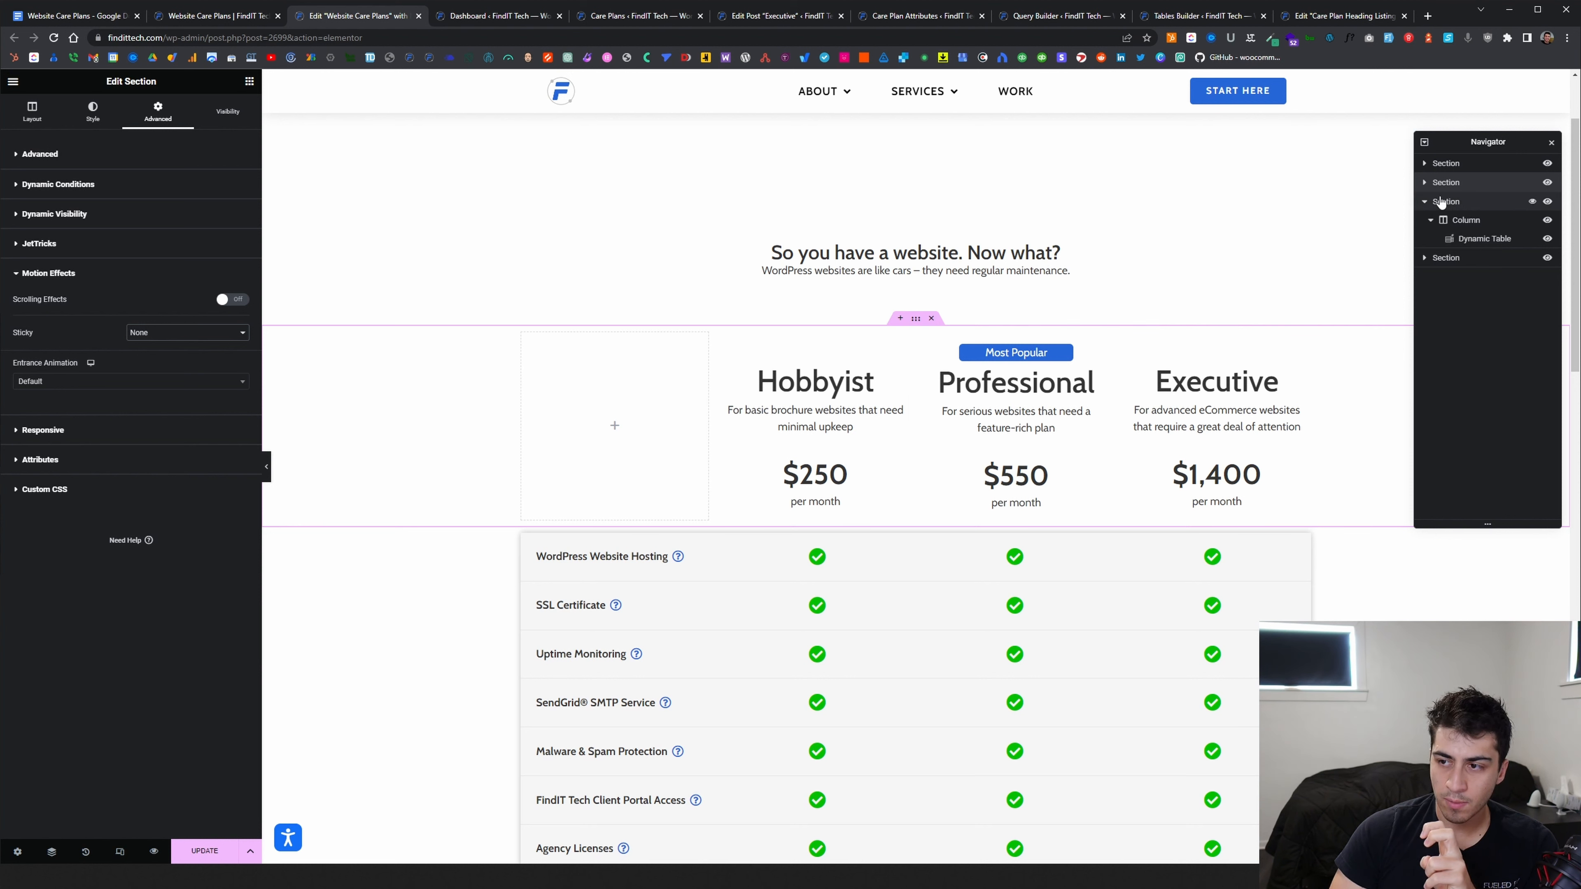
left_click(1425, 182)
left_click(1430, 200)
left_click(1430, 238)
left_click(1460, 256)
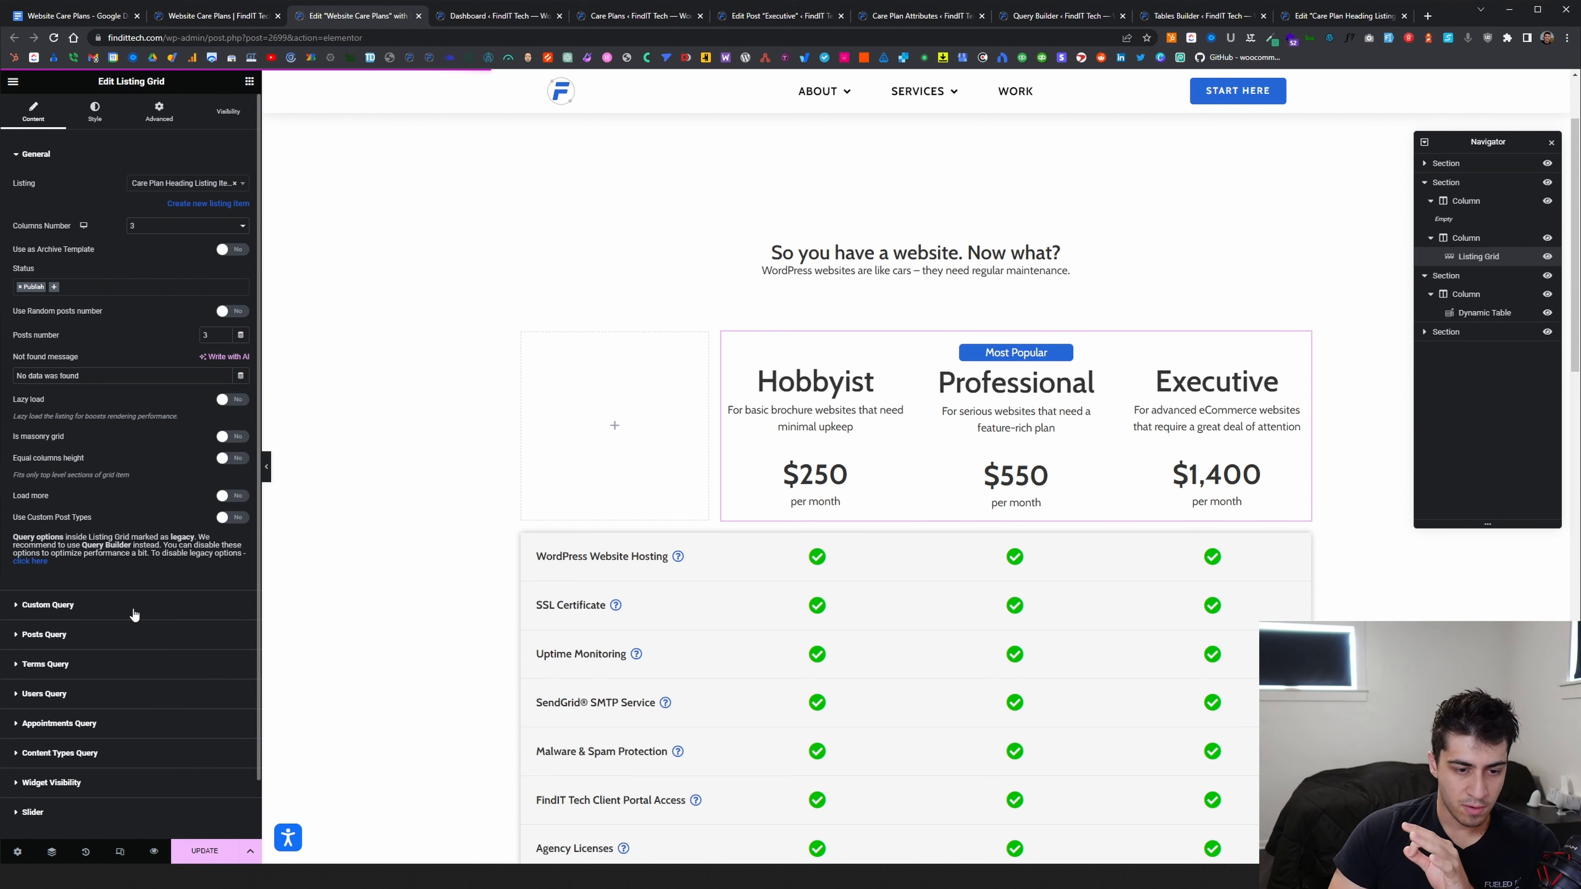
Open the Listing Grid's Posts Query settings and expand the Order & Offset item to inspect its ordering
left_click(106, 614)
left_click(124, 280)
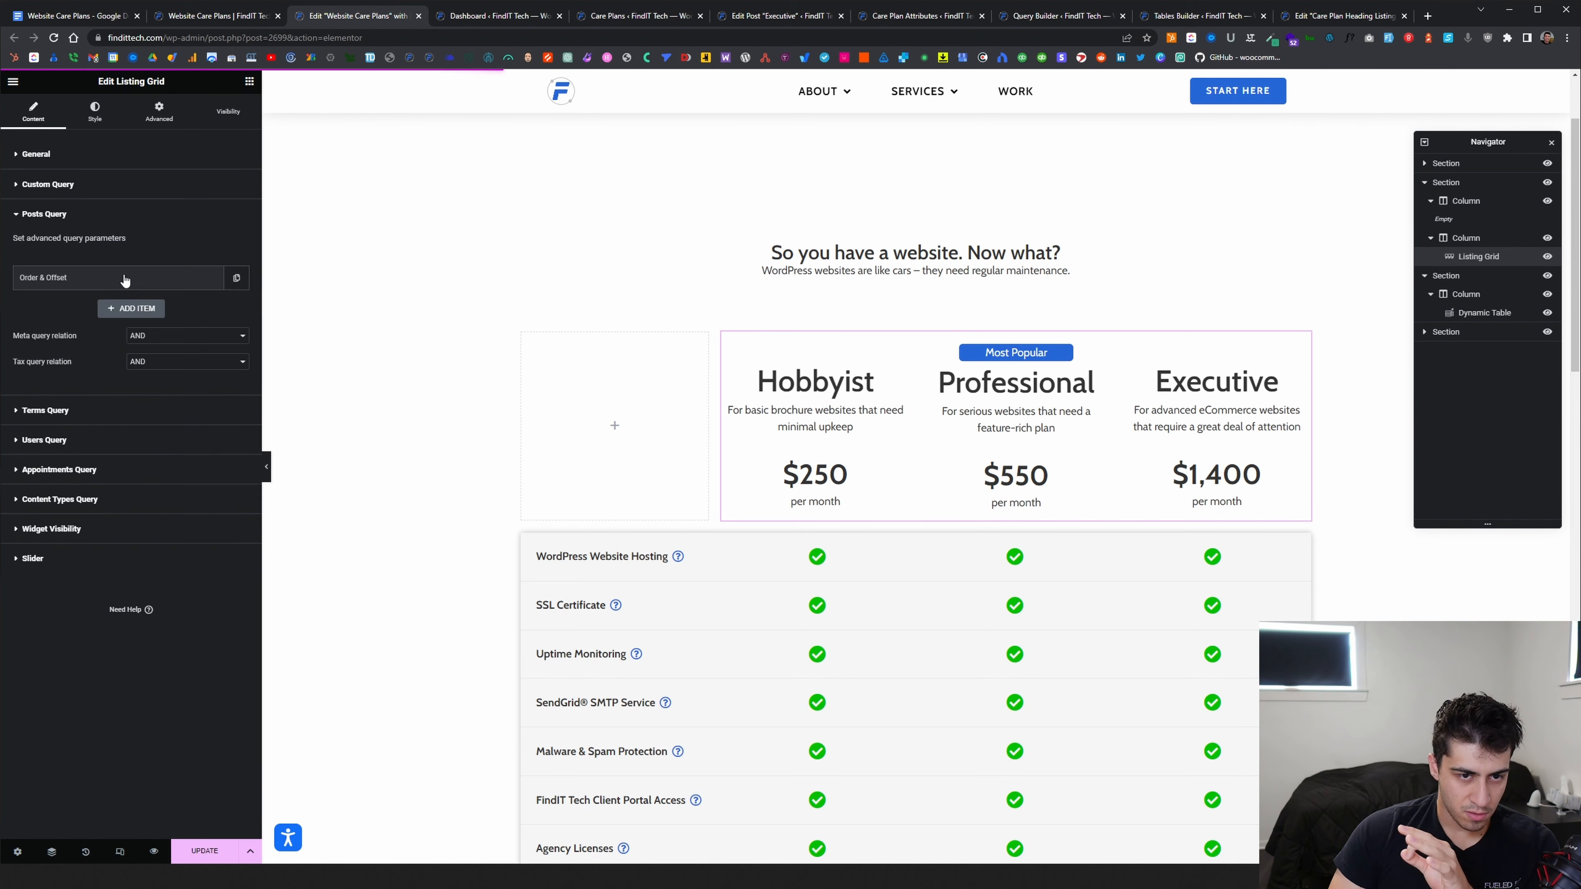
left_click(124, 278)
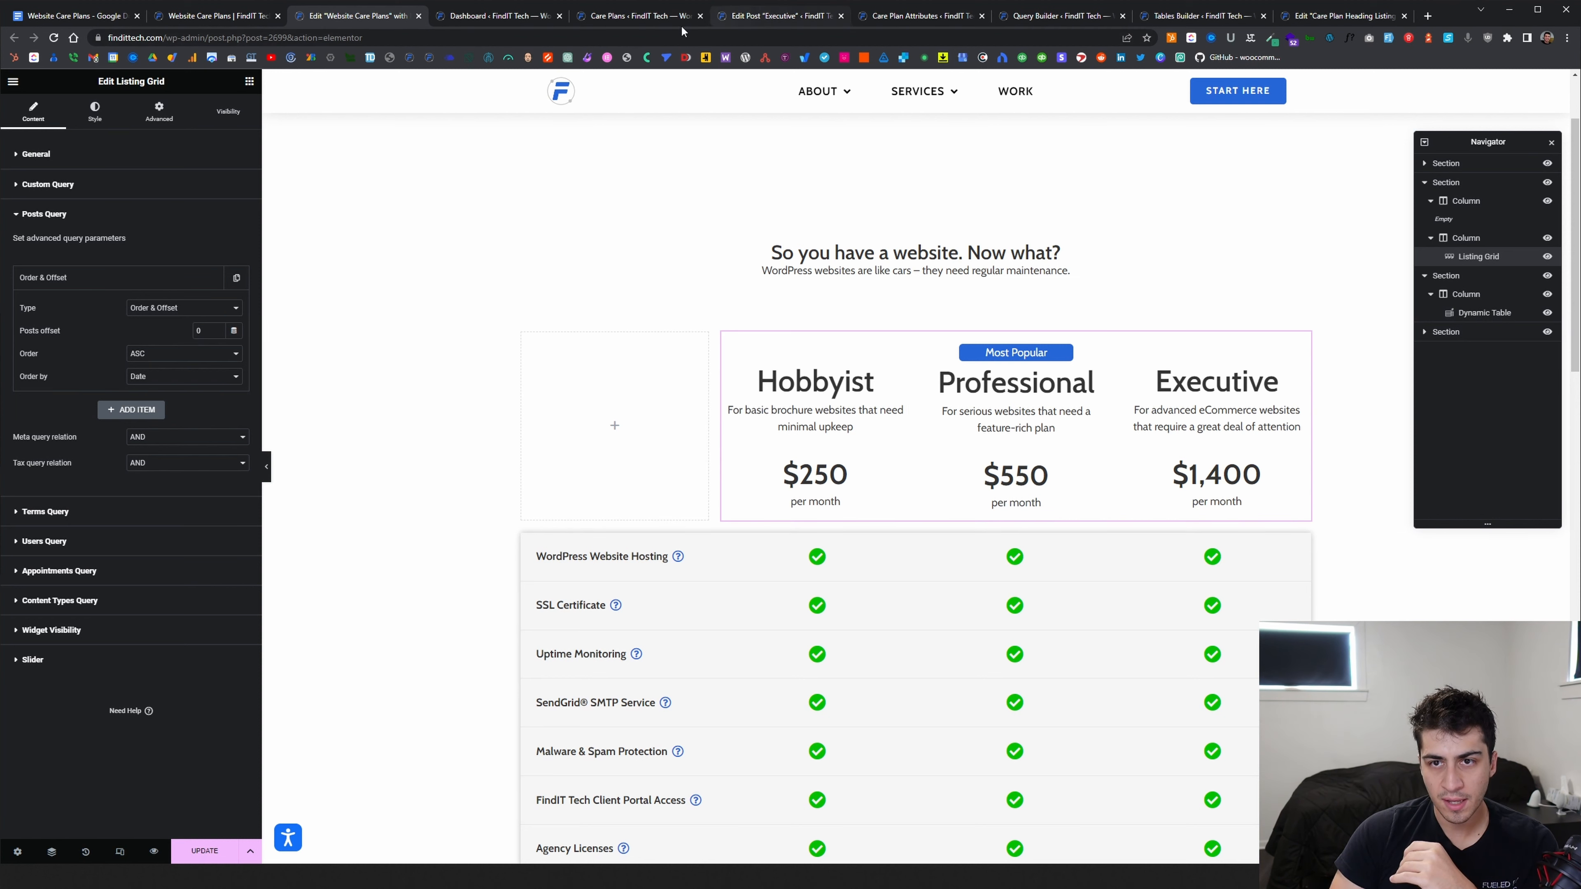
Switch to the Care Plans post list in WordPress and examine the plan posts that feed the grid
left_click(627, 16)
left_click(624, 287)
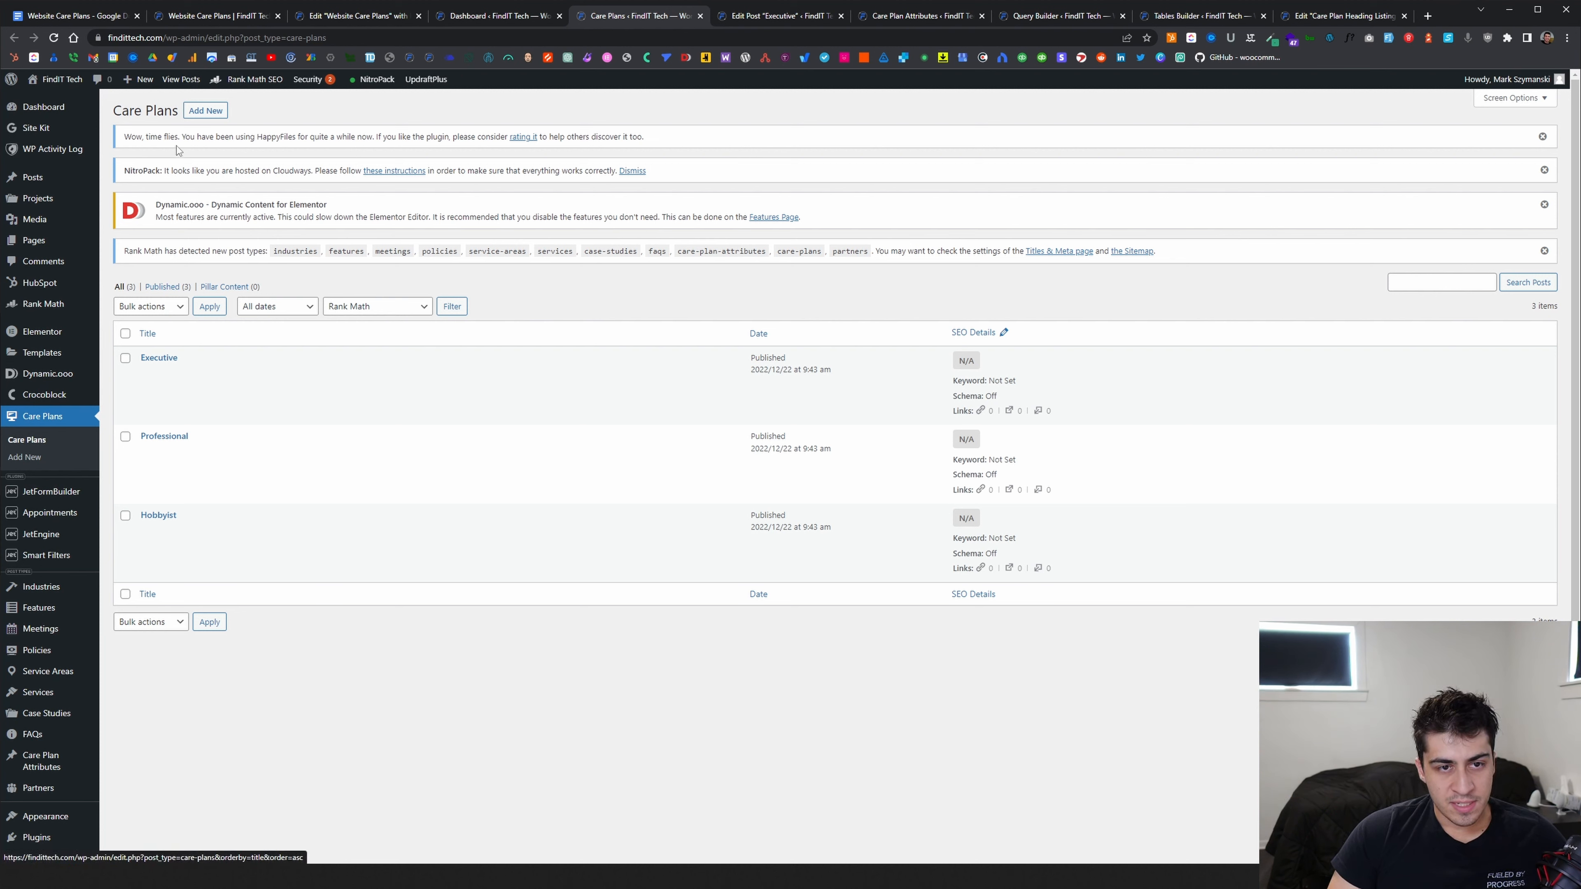
left_click_drag(115, 109, 182, 110)
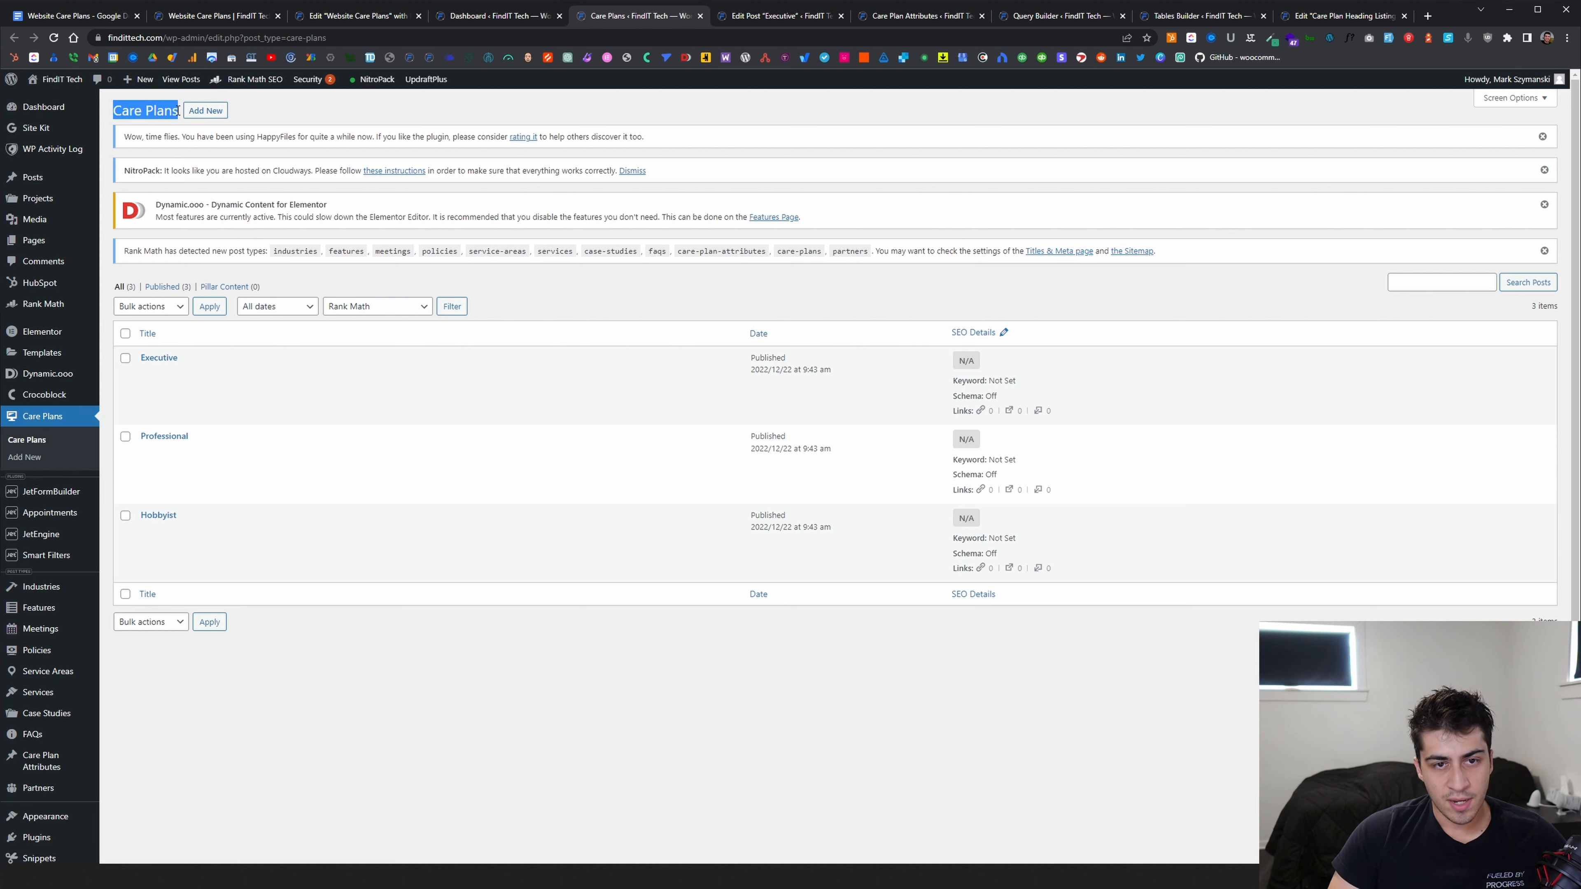
left_click(181, 112)
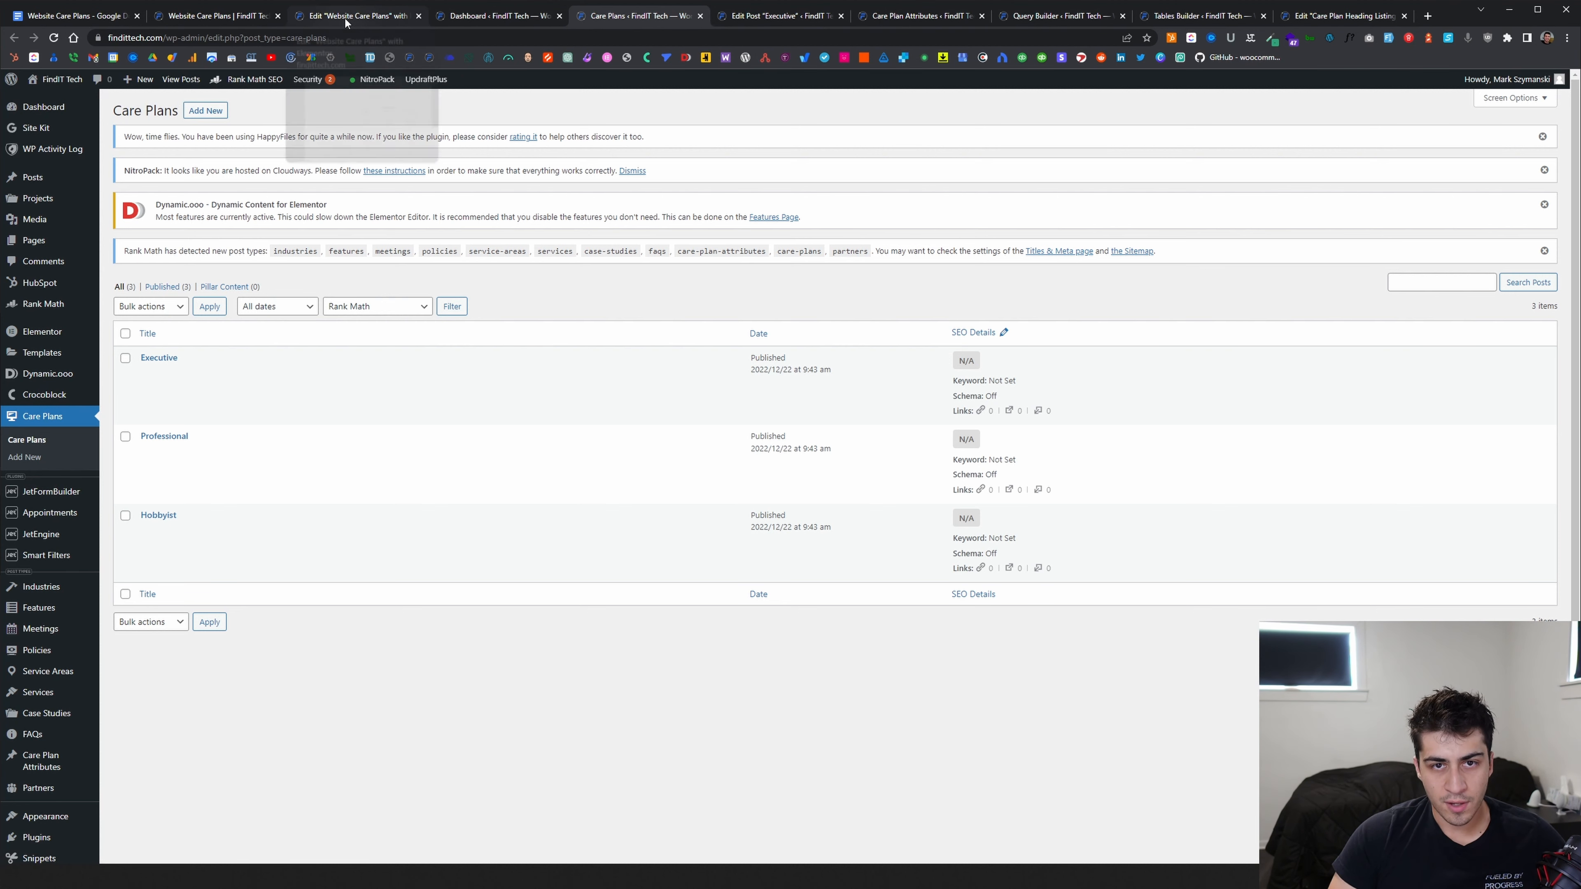
Return to the Website Care Plans page editor and view the plan headings against the feature table rows
left_click(368, 15)
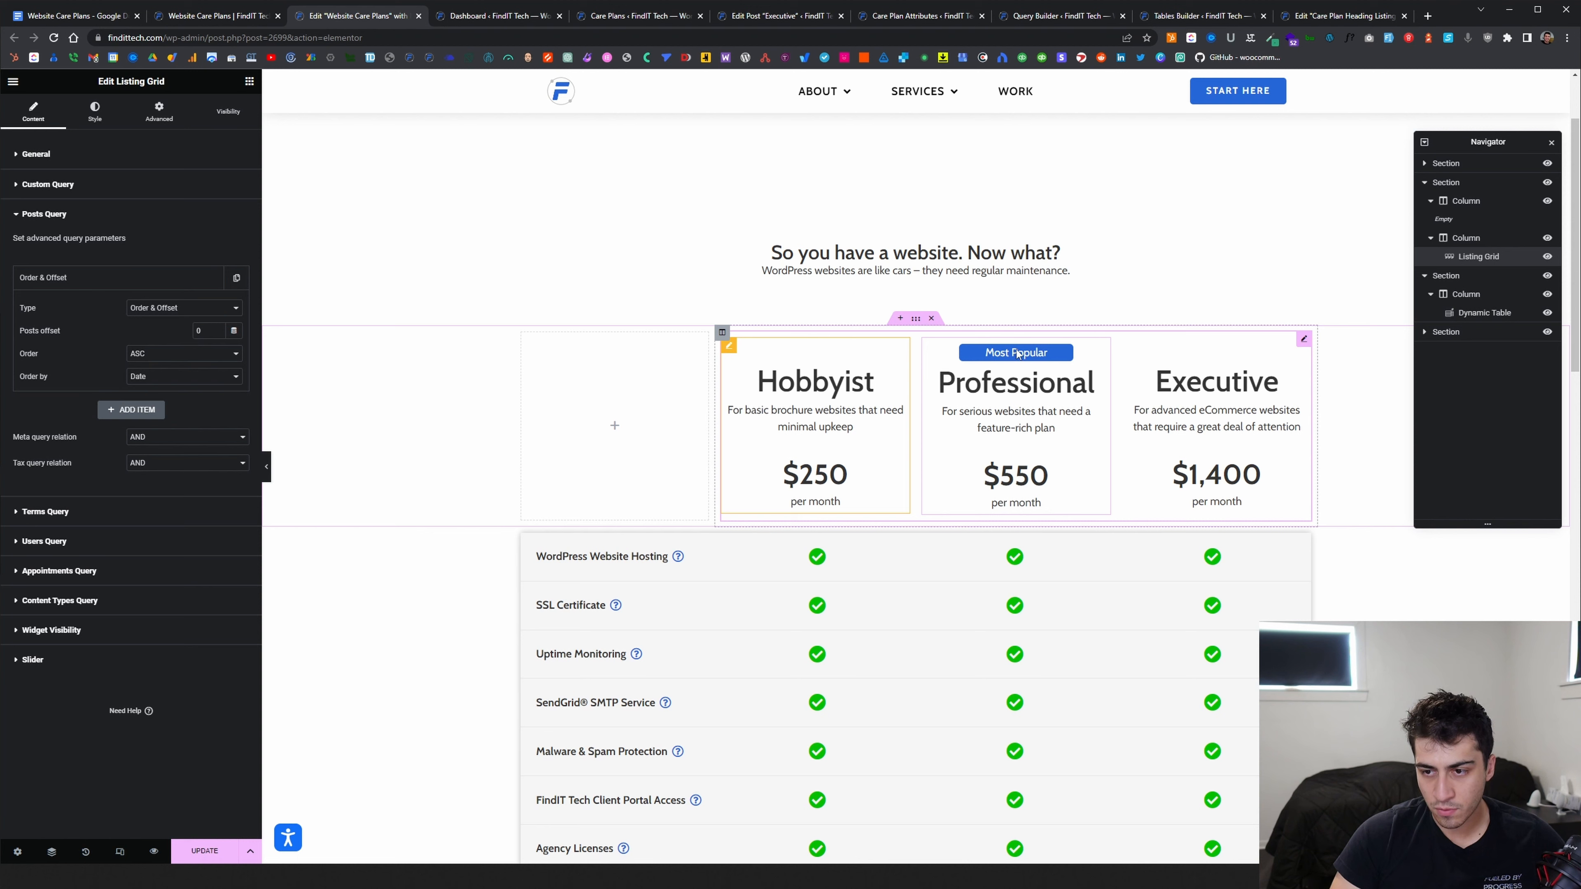
scroll(971, 404, "down", 2)
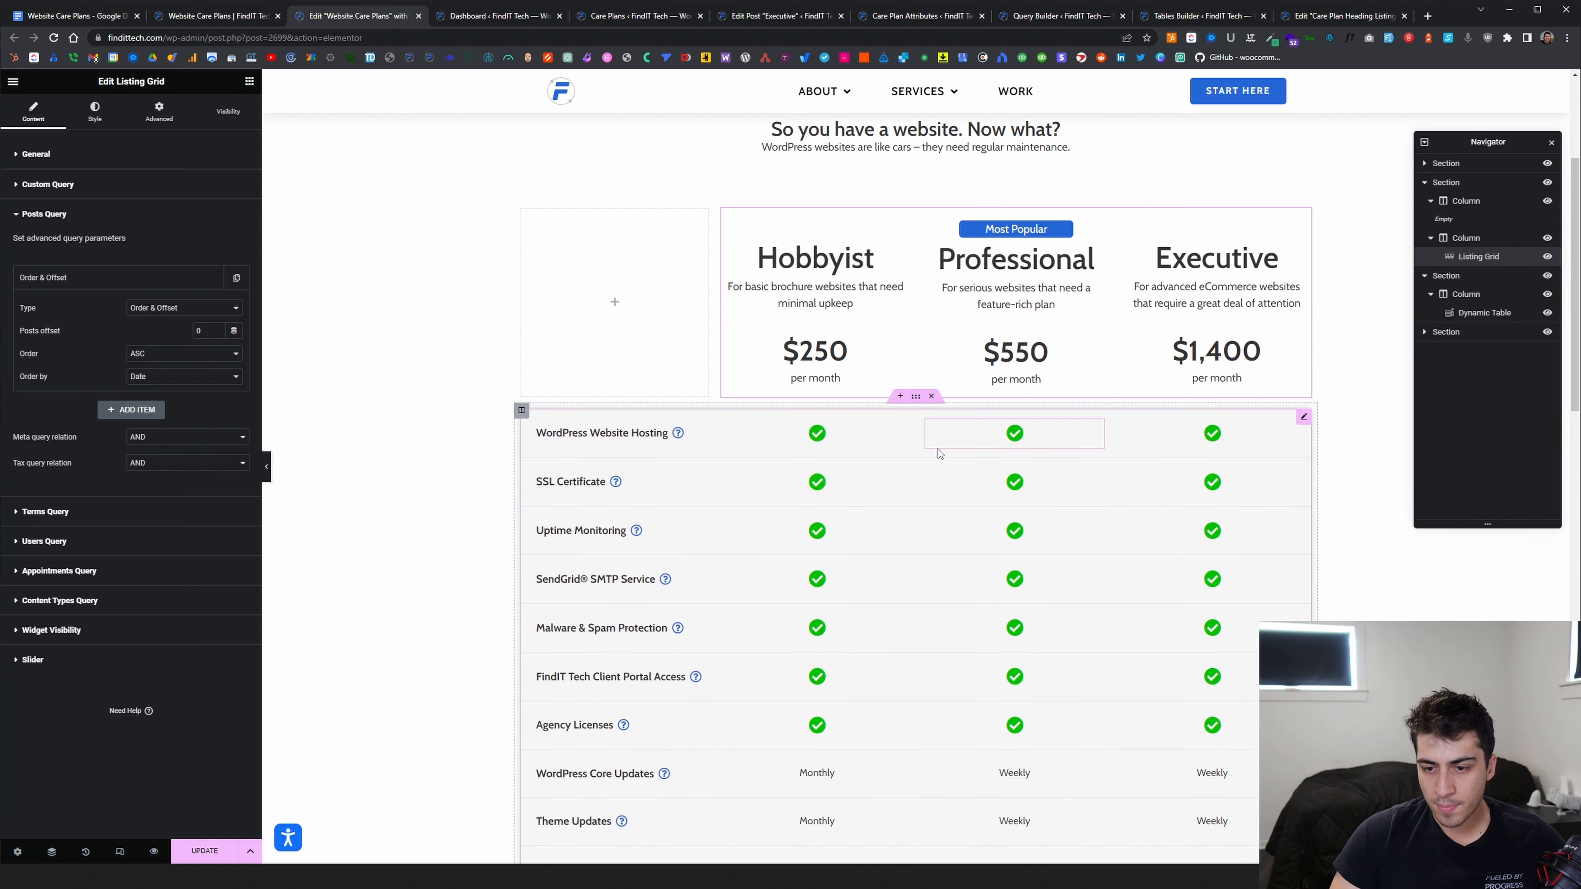
scroll(848, 488, "down", 2)
scroll(602, 780, "down", 6)
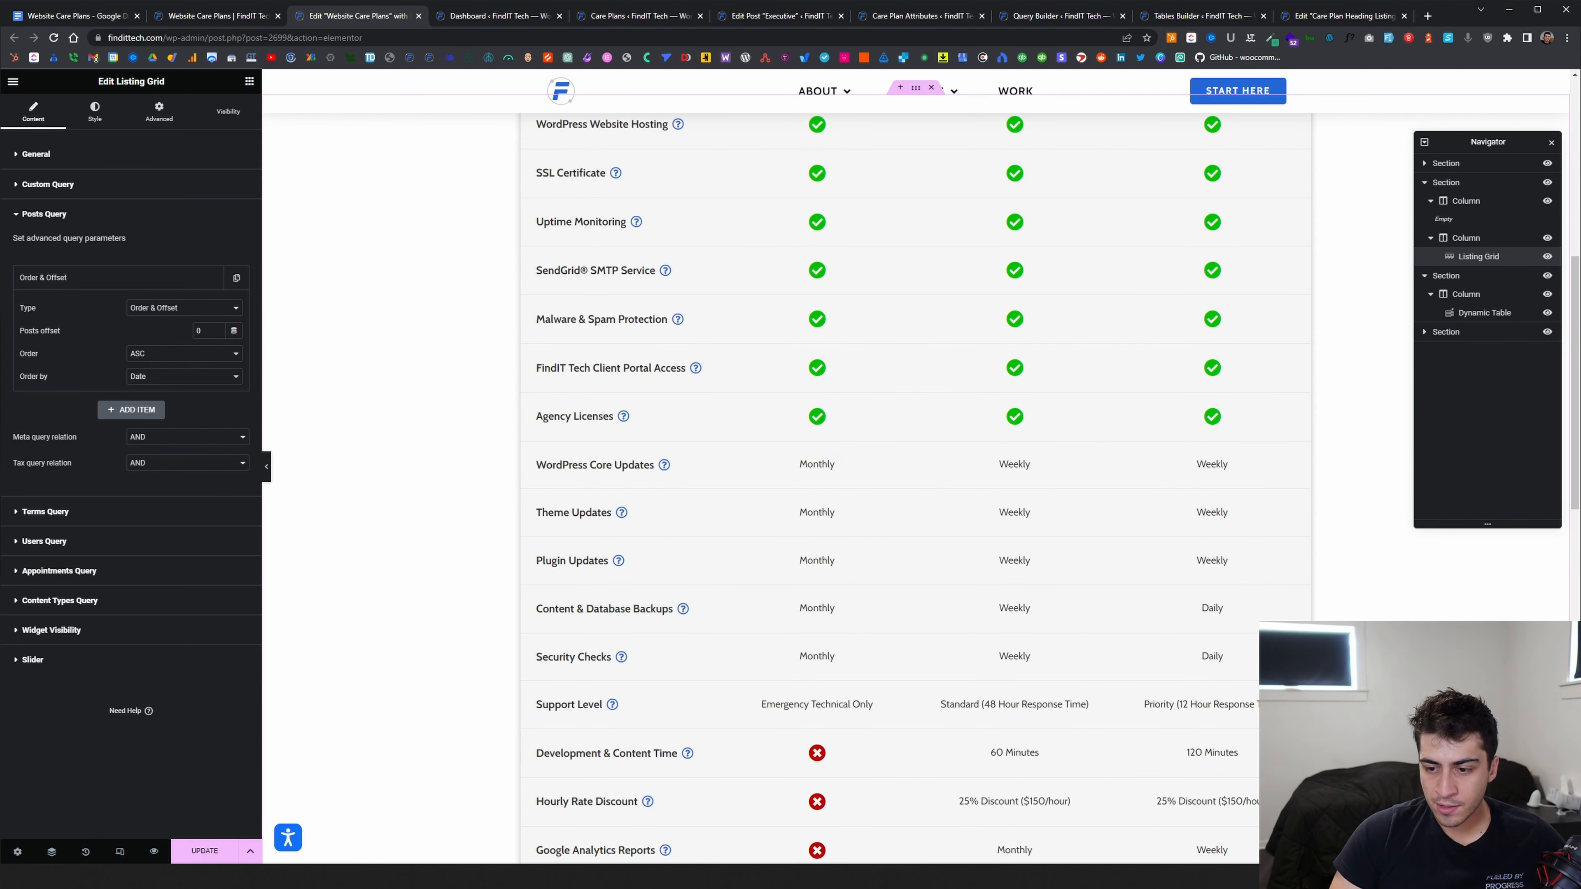
scroll(1233, 592, "up", 6)
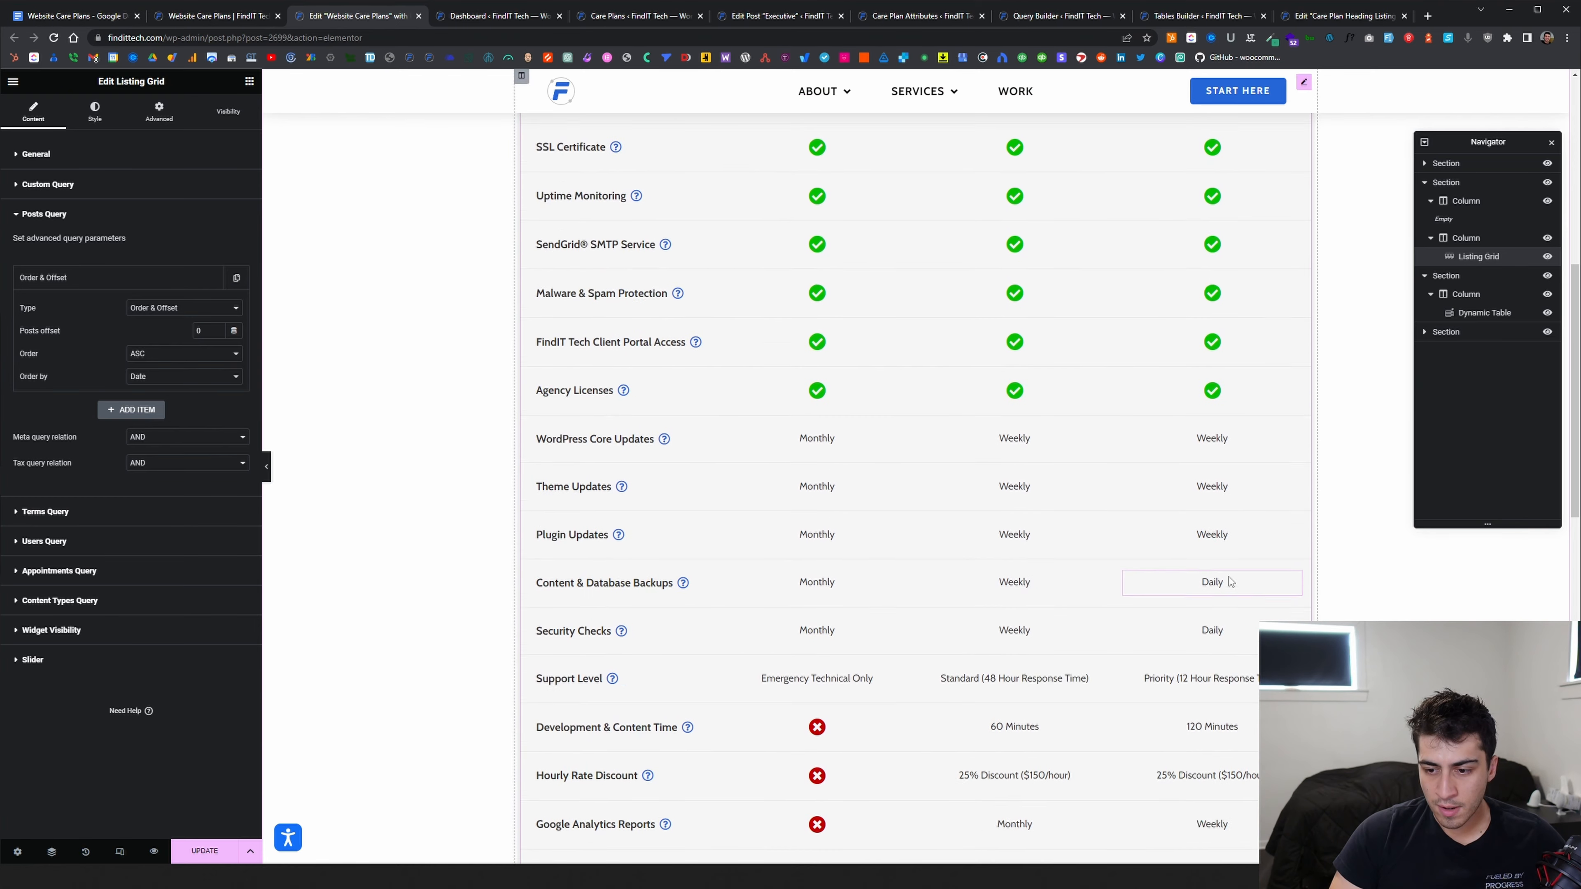
scroll(940, 395, "up", 5)
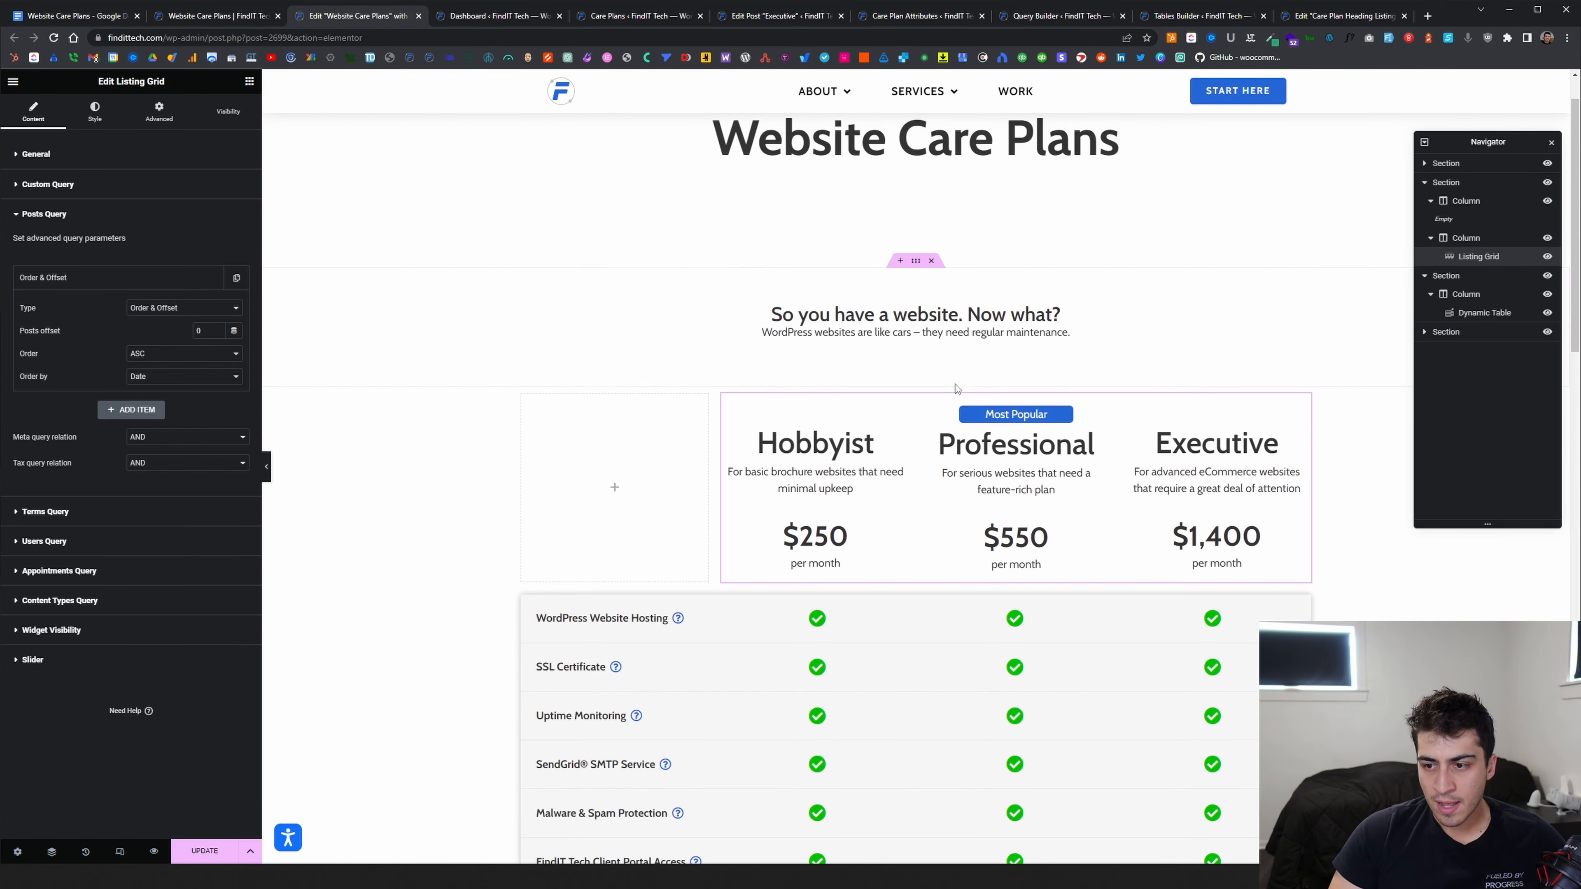
scroll(915, 403, "down", 3)
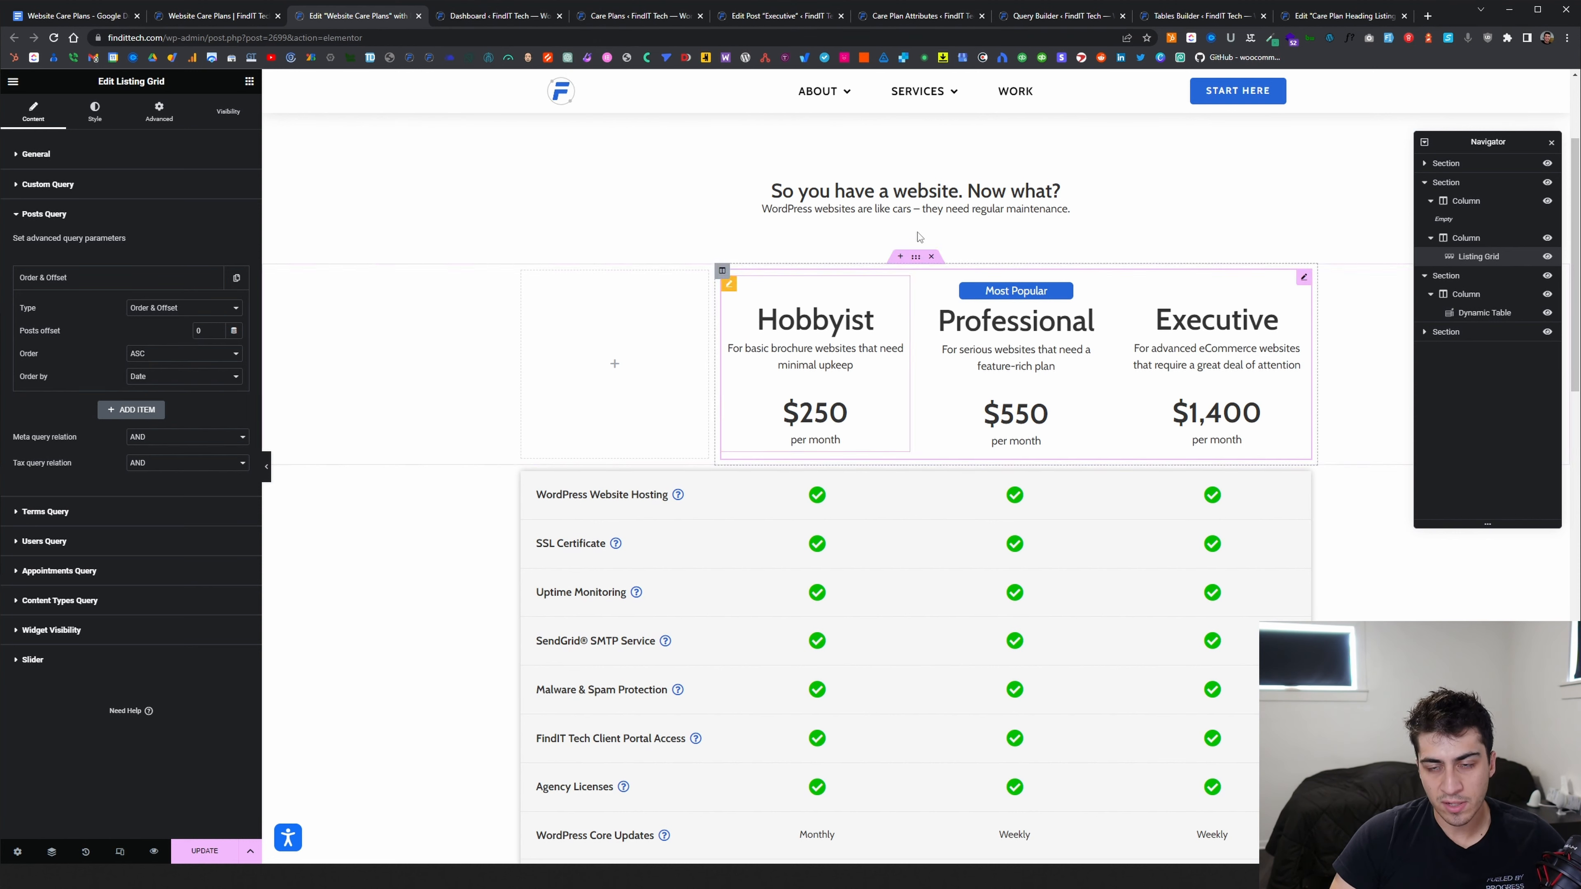
Examine the Executive care plan post's price, featured and description fields alongside the Care Plans post list
left_click(786, 17)
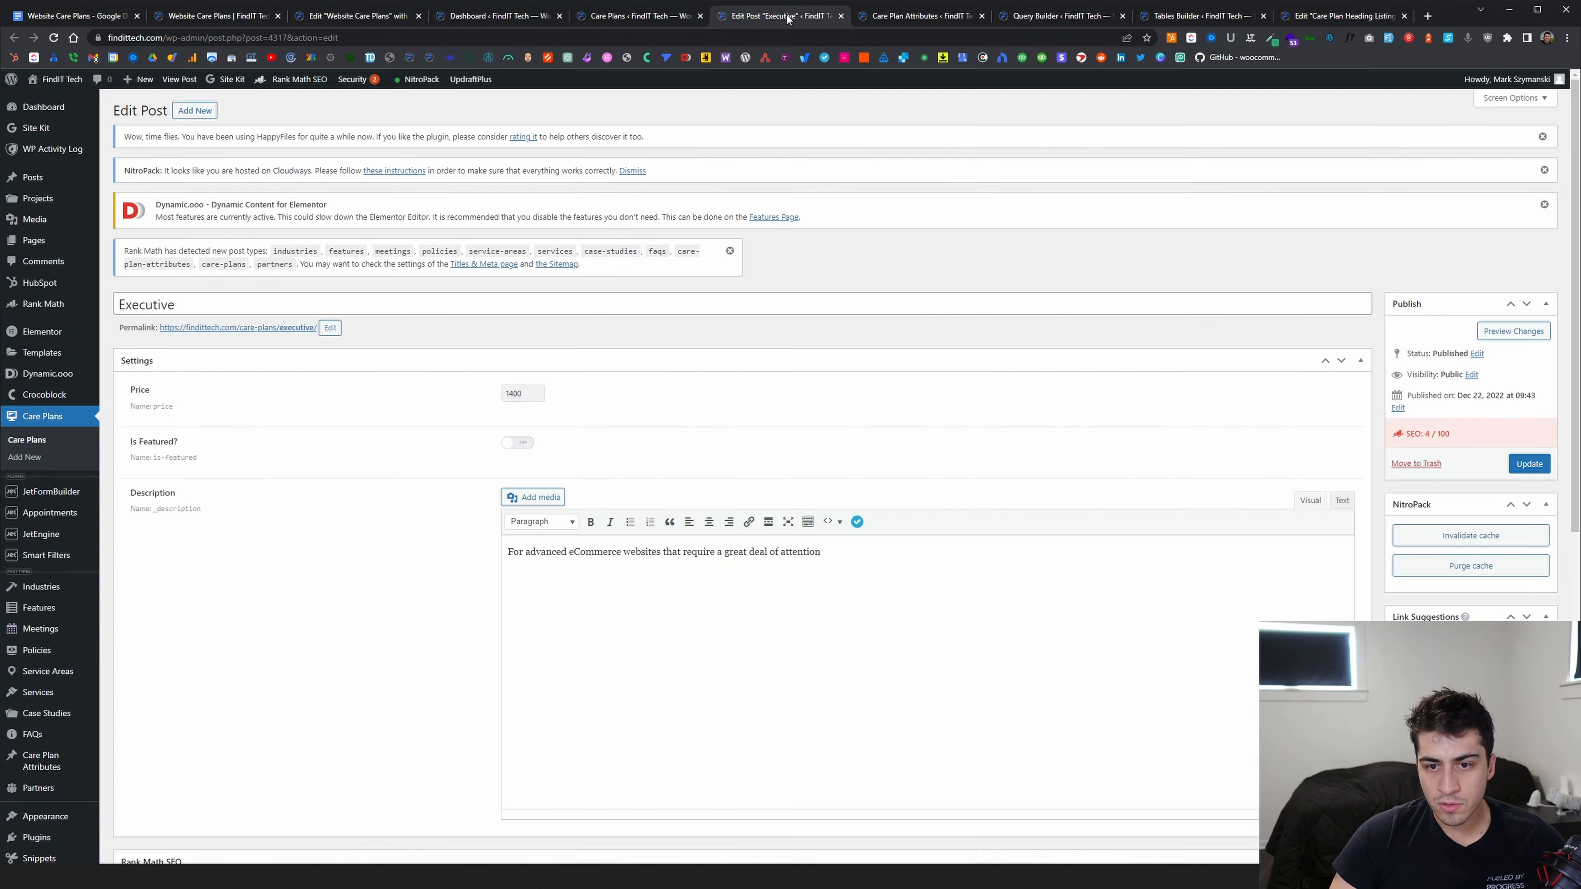
left_click(656, 18)
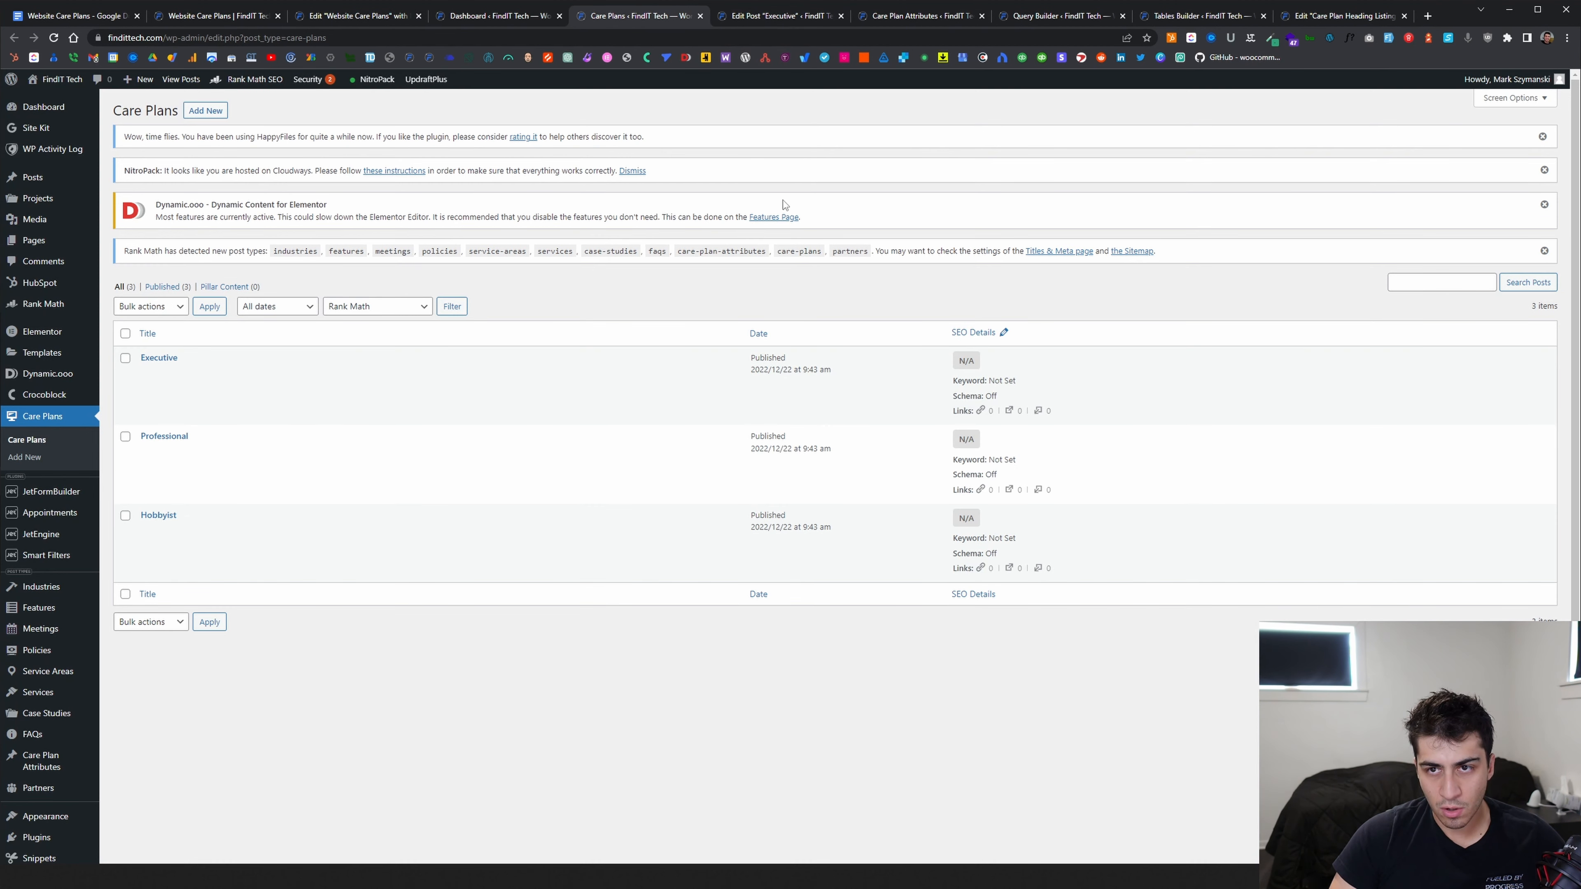
left_click(783, 19)
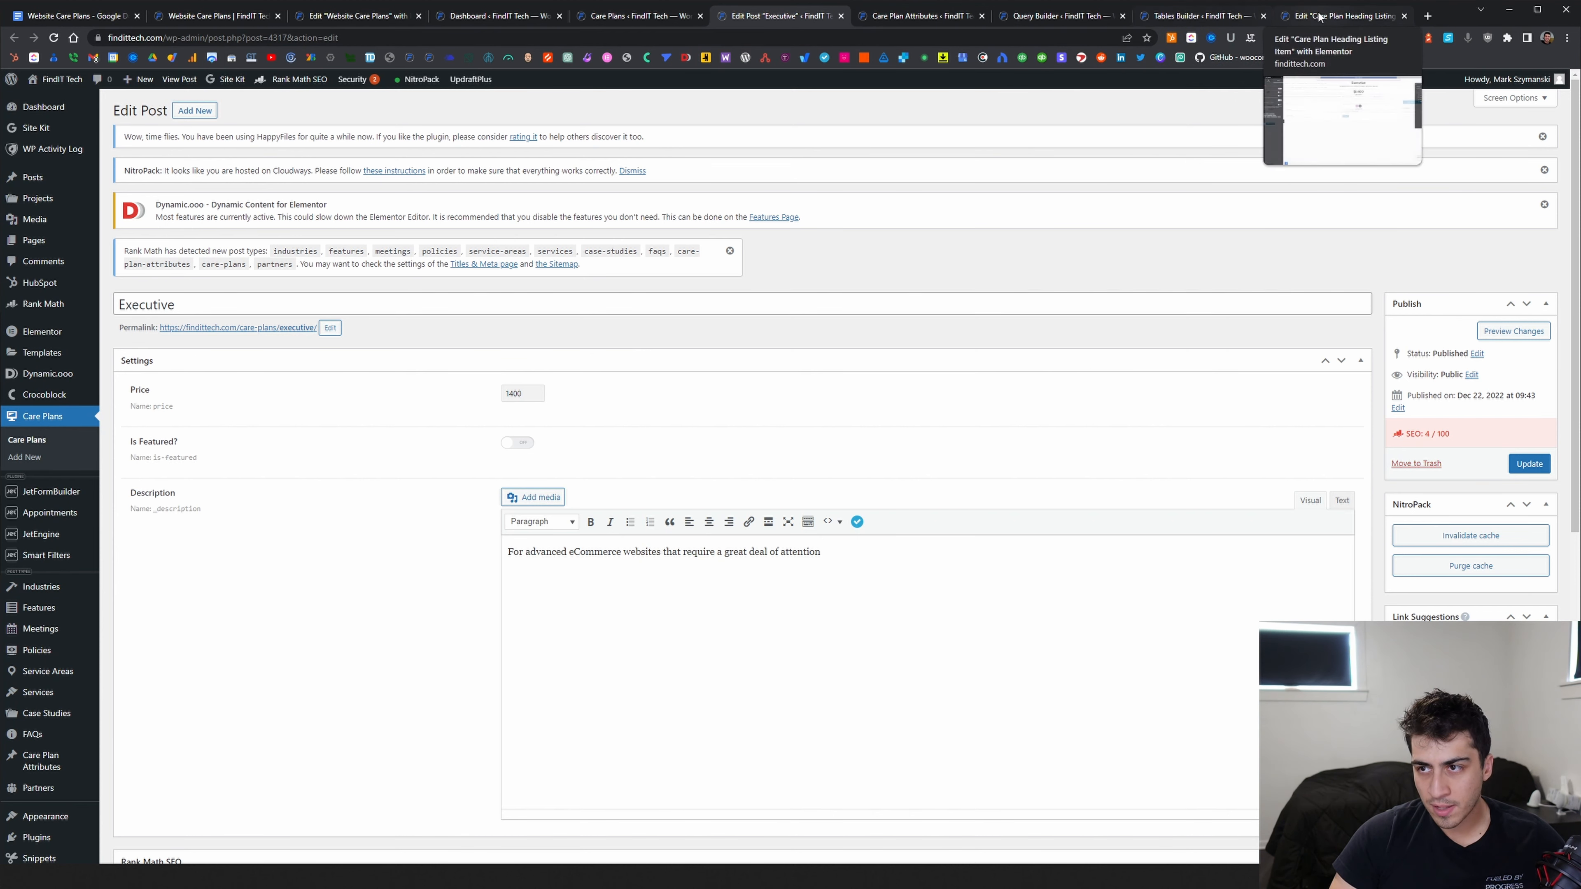
Go from the WordPress dashboard to JetEngine's post types and open the Care Plans post type in a new browser tab
left_click(480, 16)
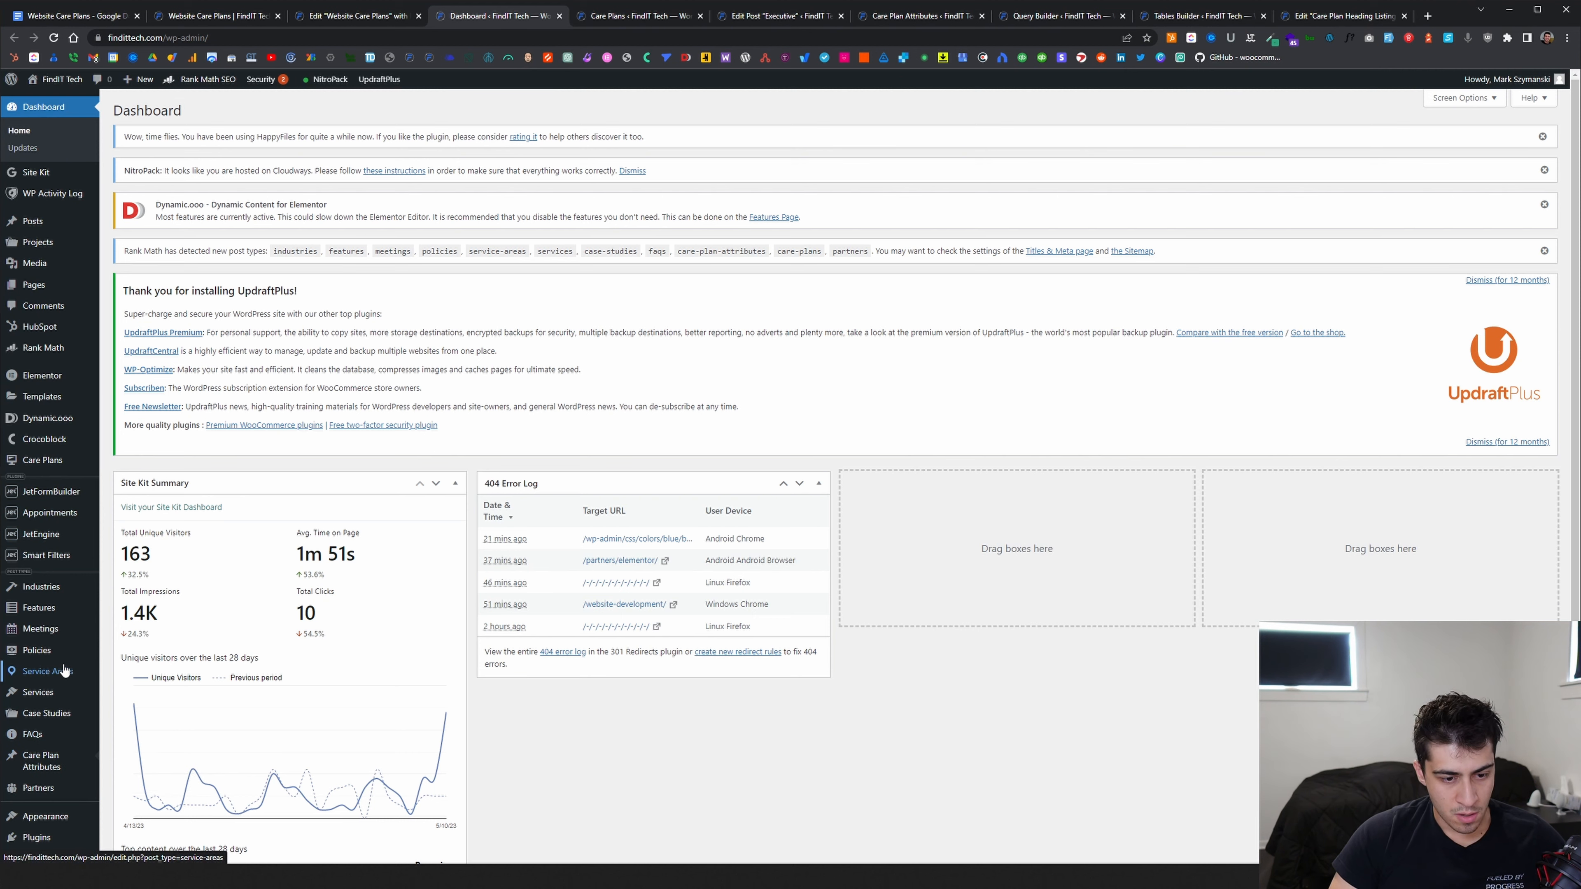
scroll(64, 670, "down", 2)
mouse_move(70, 423)
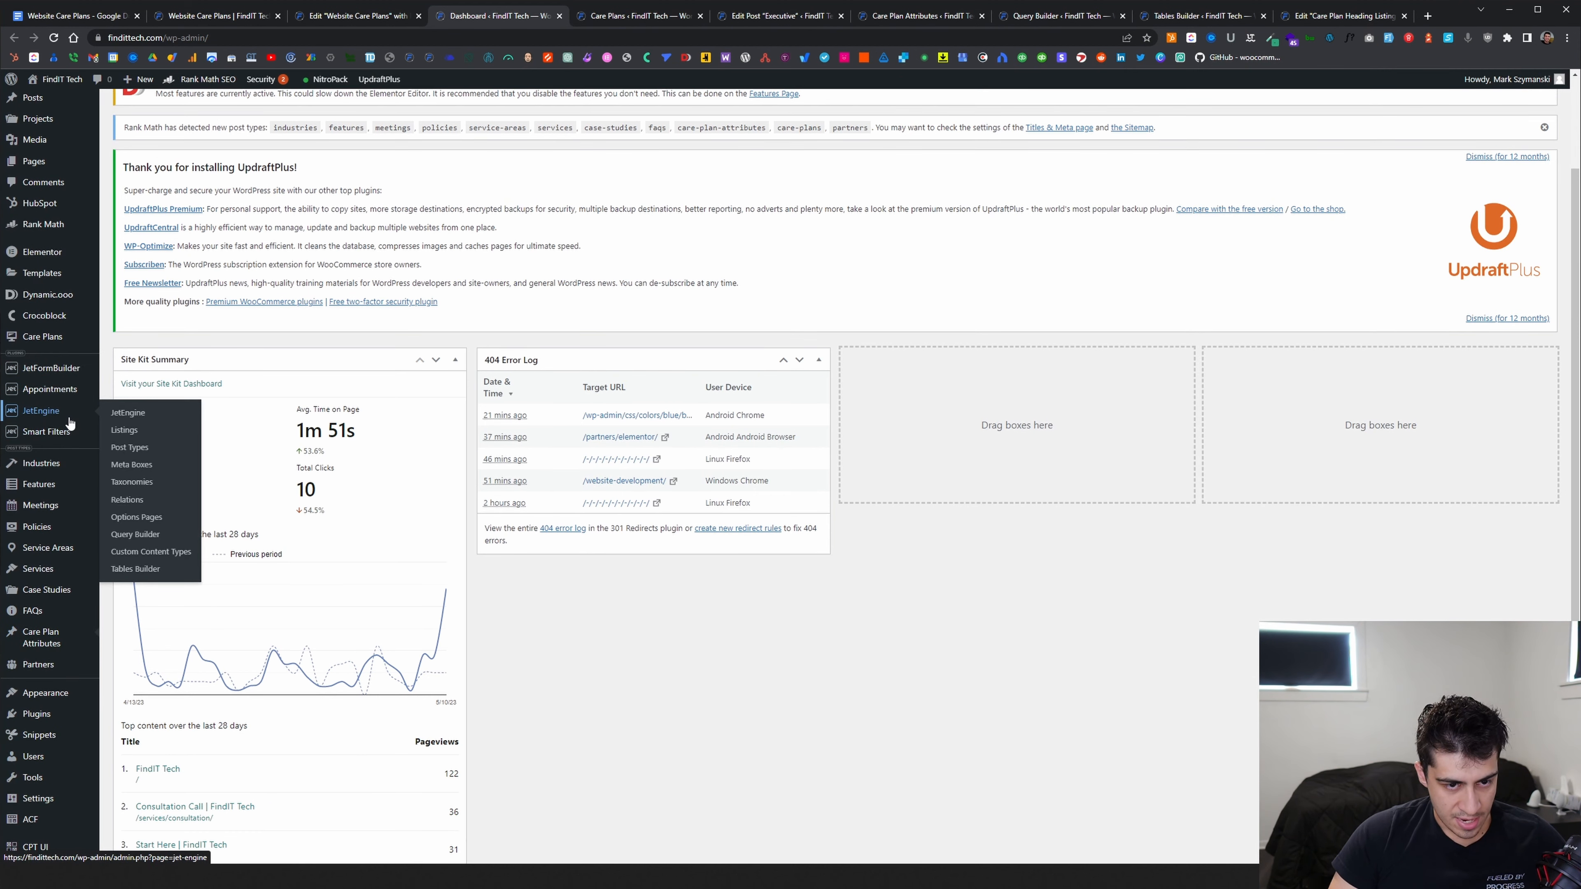
left_click(132, 448)
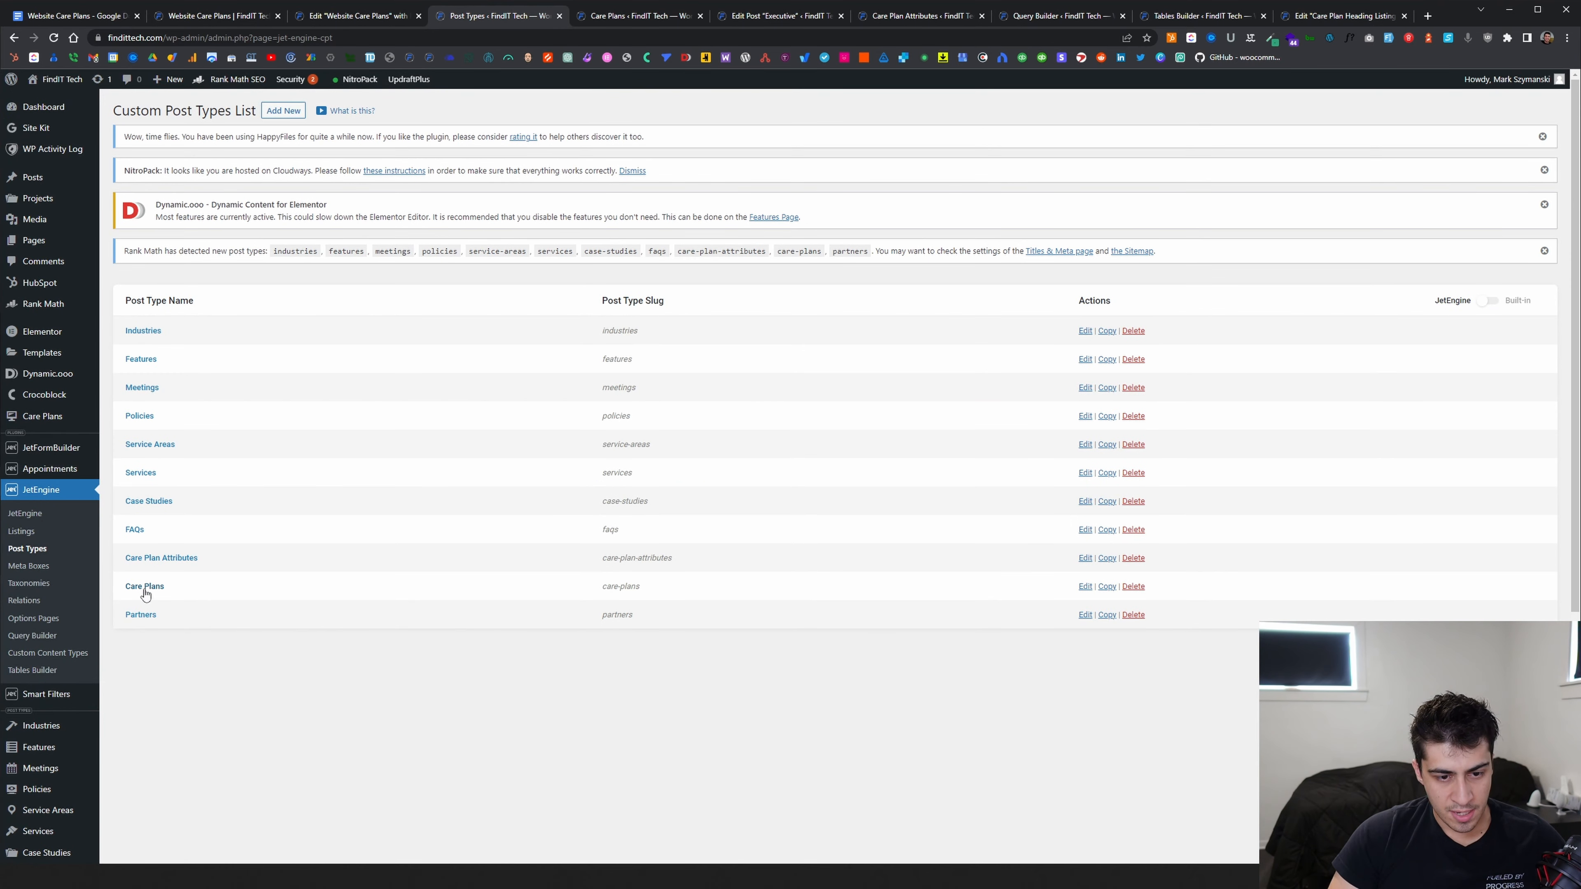
middle_click(145, 590)
left_click(587, 17)
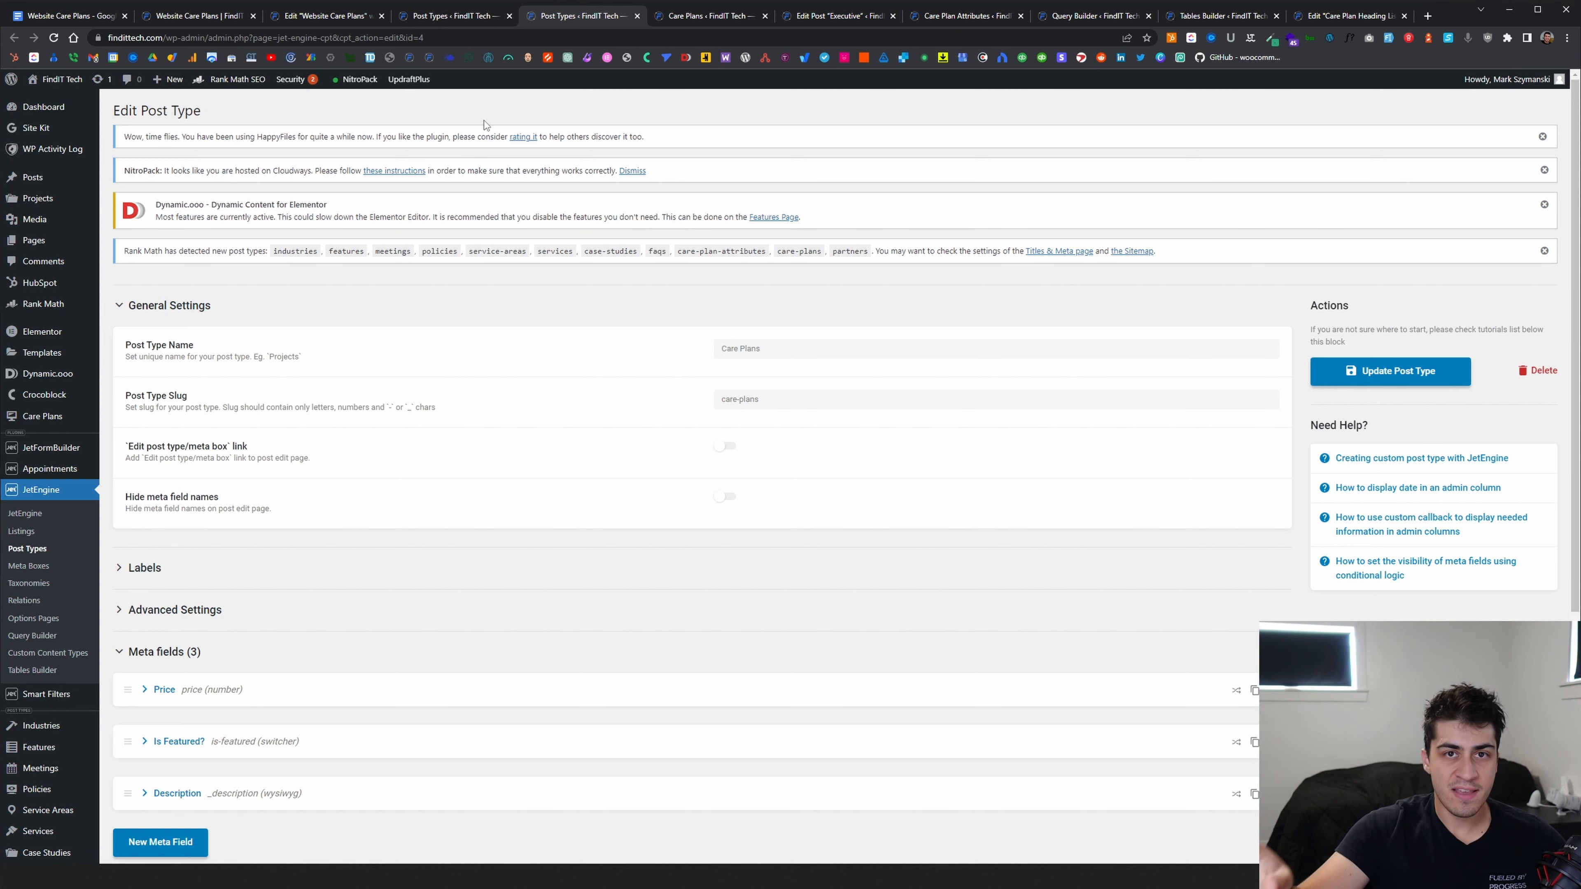
Check the plan headings on the live page and the custom post types list, and return to the Care Plans post type settings
left_click(206, 17)
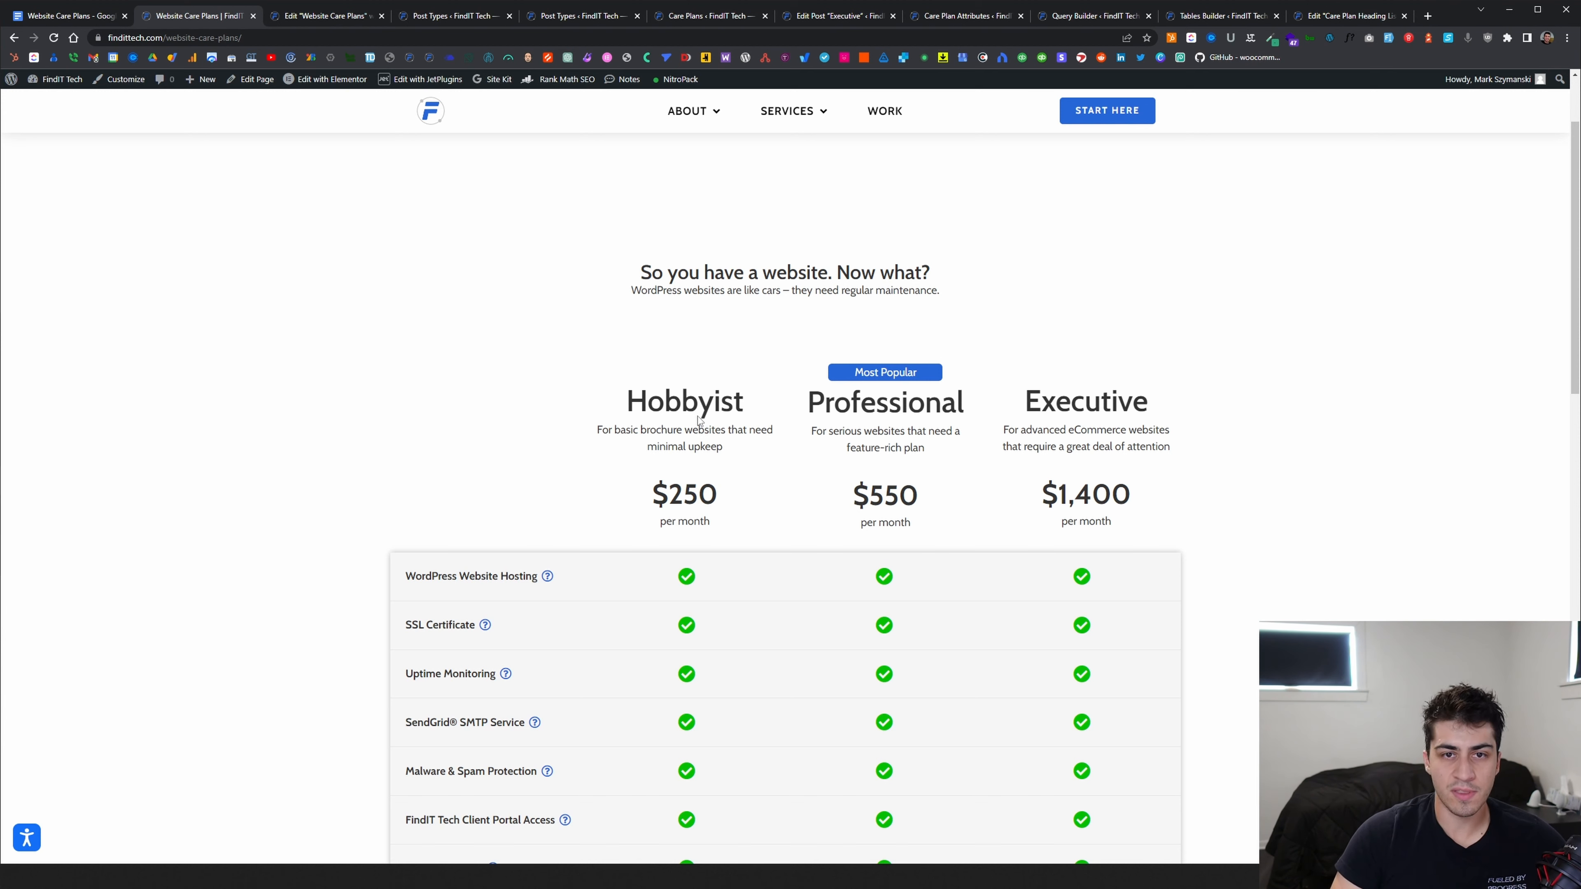
left_click(434, 19)
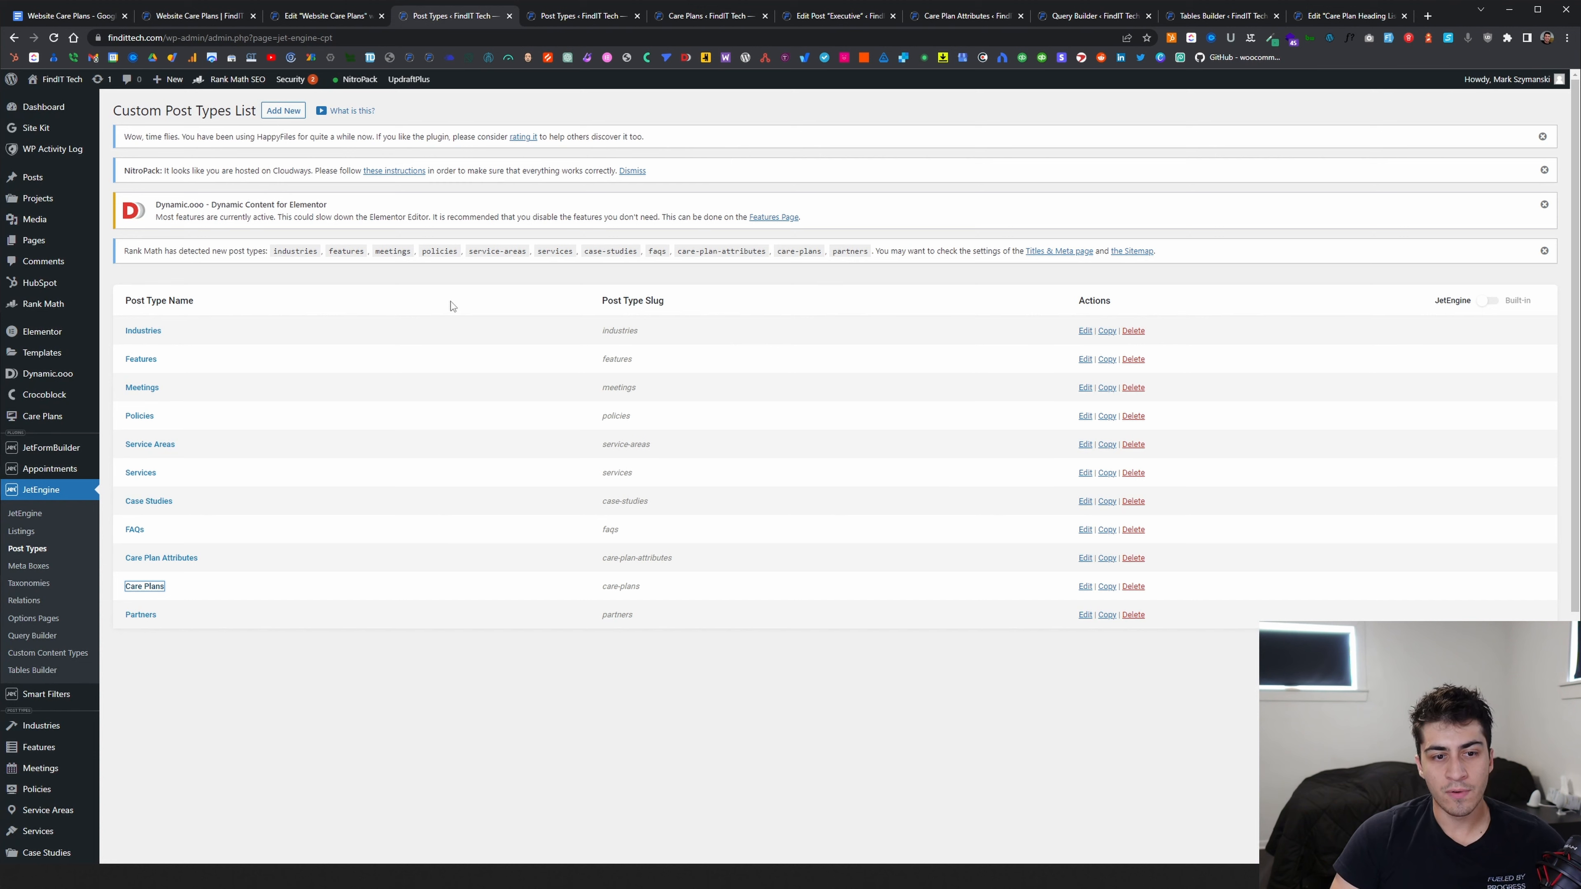
left_click(589, 18)
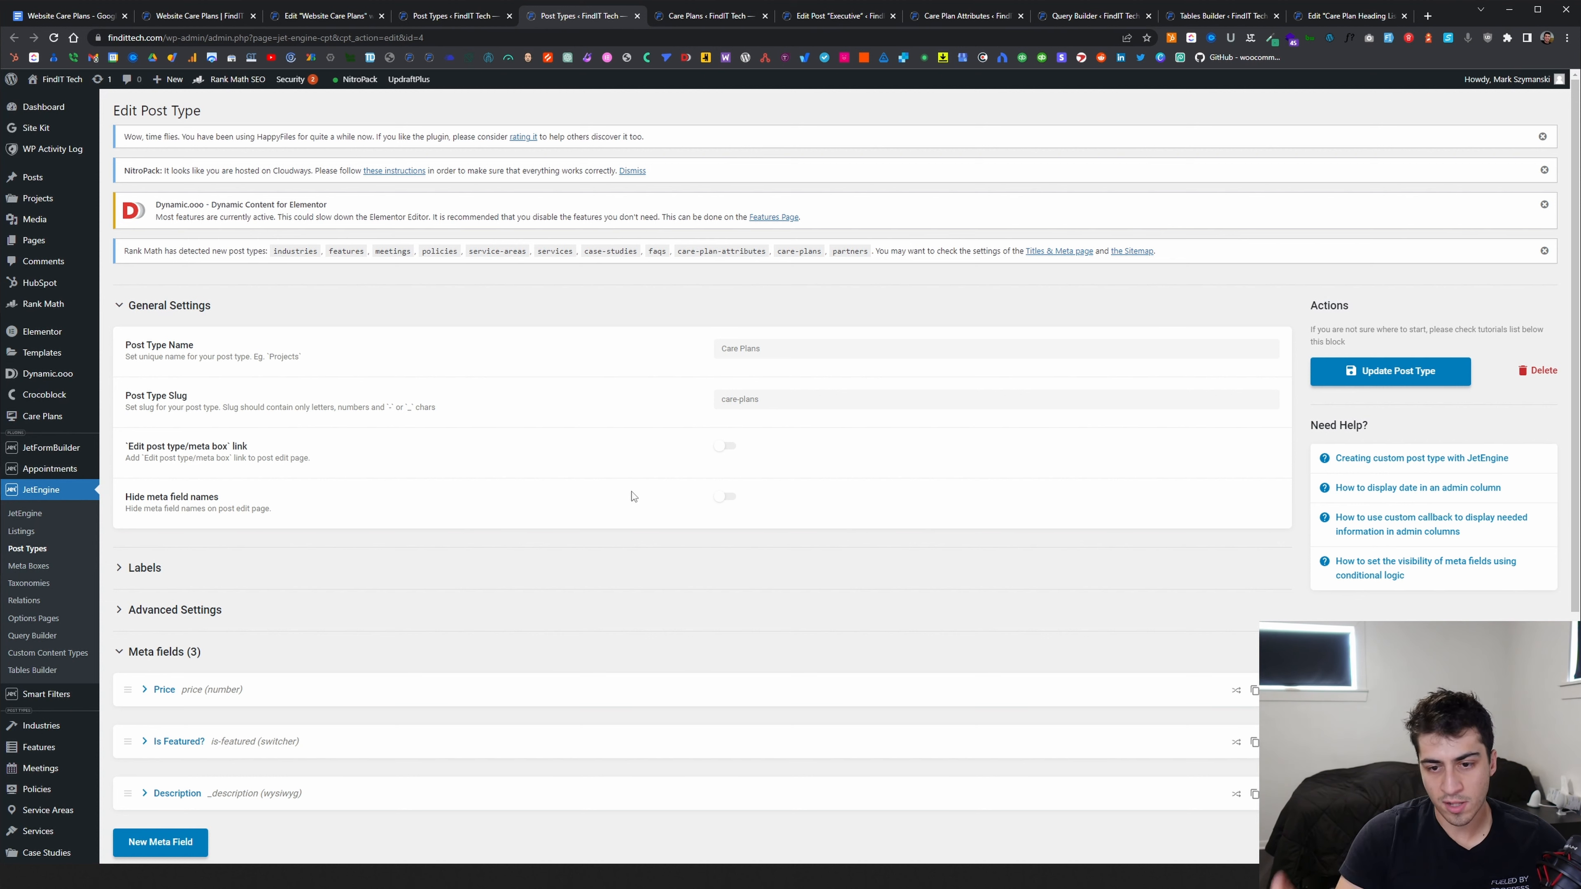
Expand the Price meta field of the Care Plans post type and examine its name, field type and other options
scroll(605, 481, "down", 2)
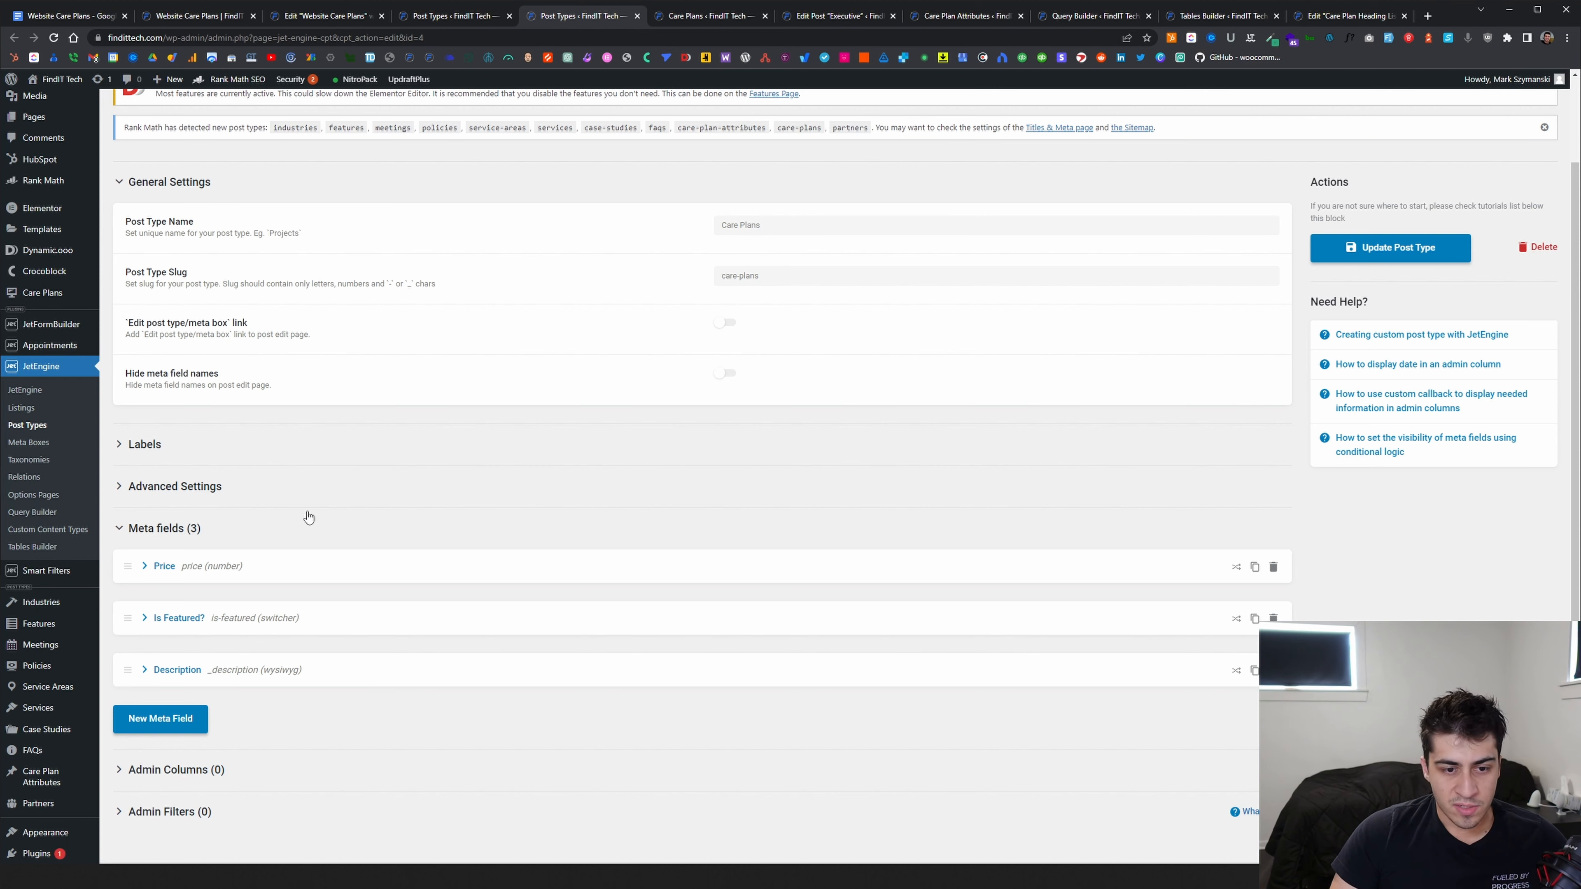
scroll(188, 509, "down", 1)
scroll(189, 510, "down", 3)
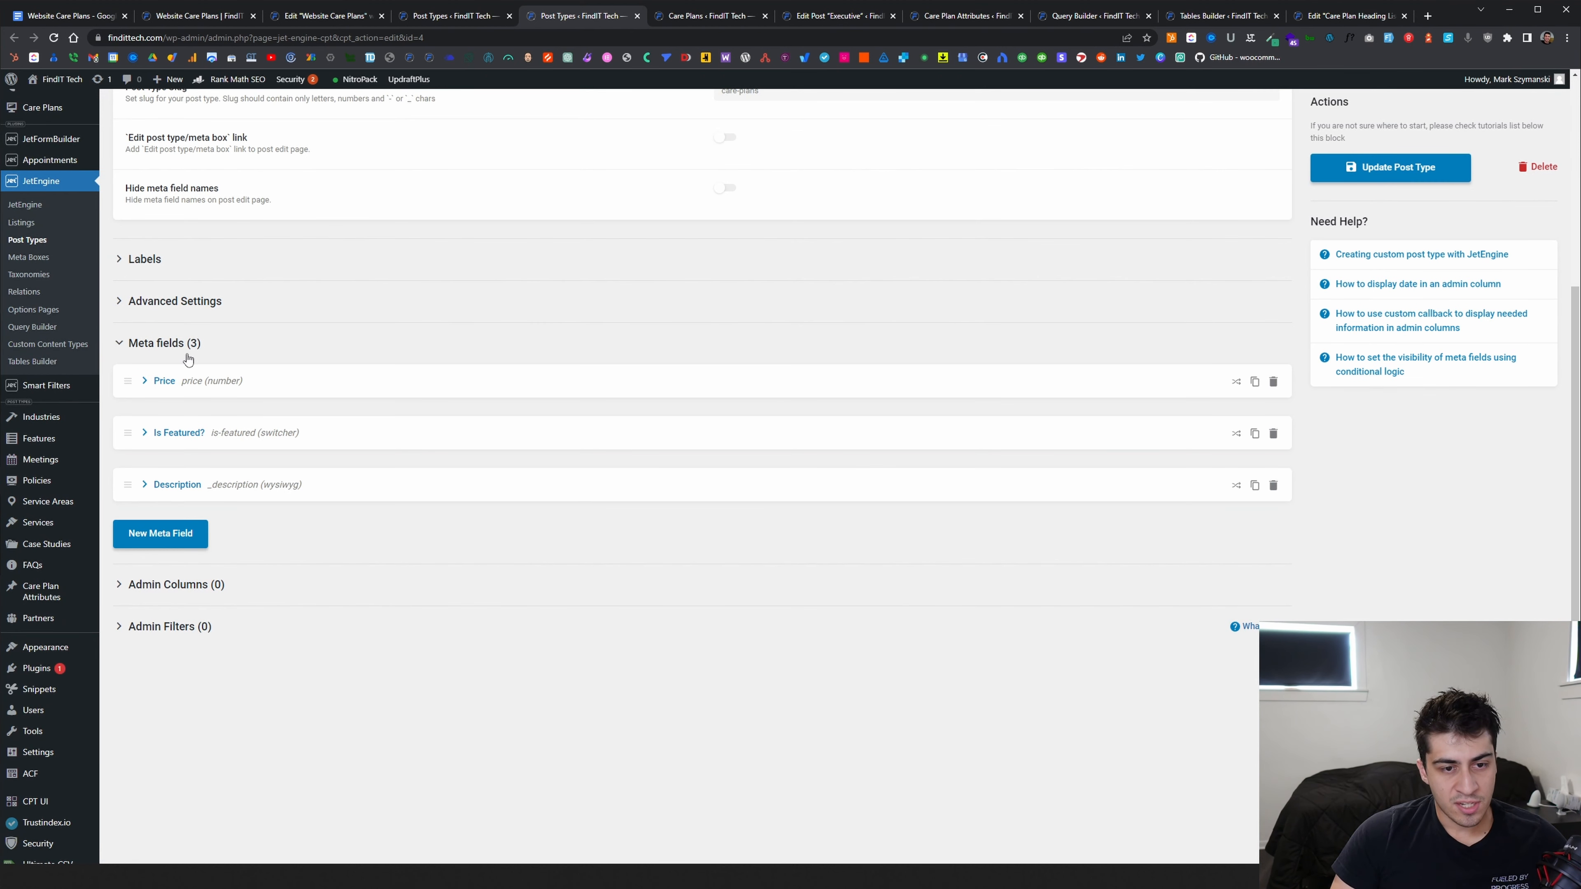
left_click(151, 389)
scroll(311, 424, "down", 2)
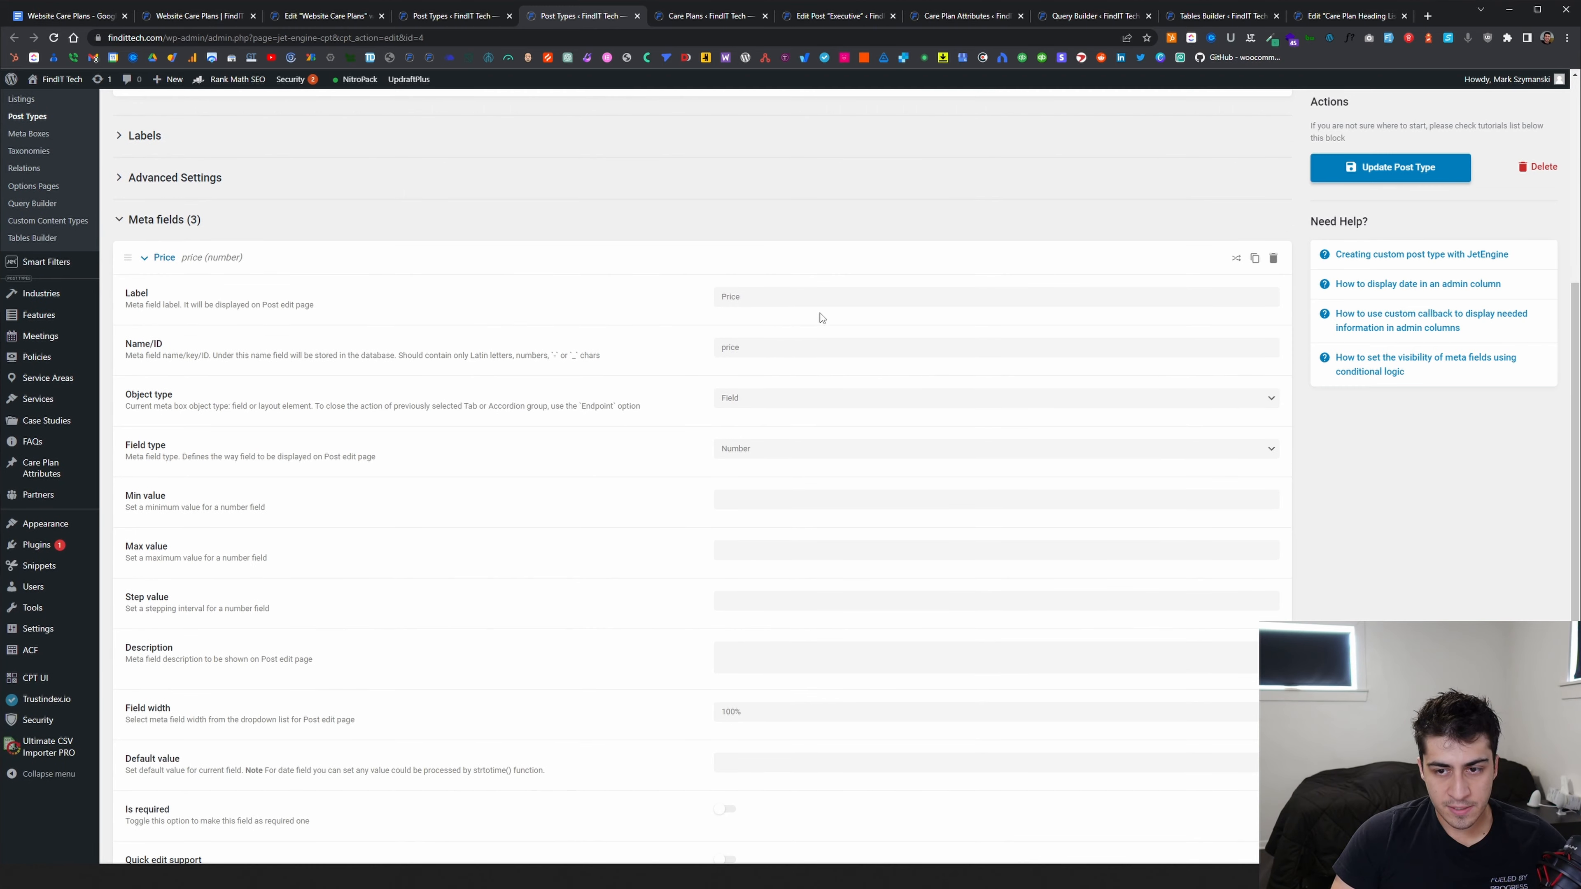
scroll(809, 318, "down", 1)
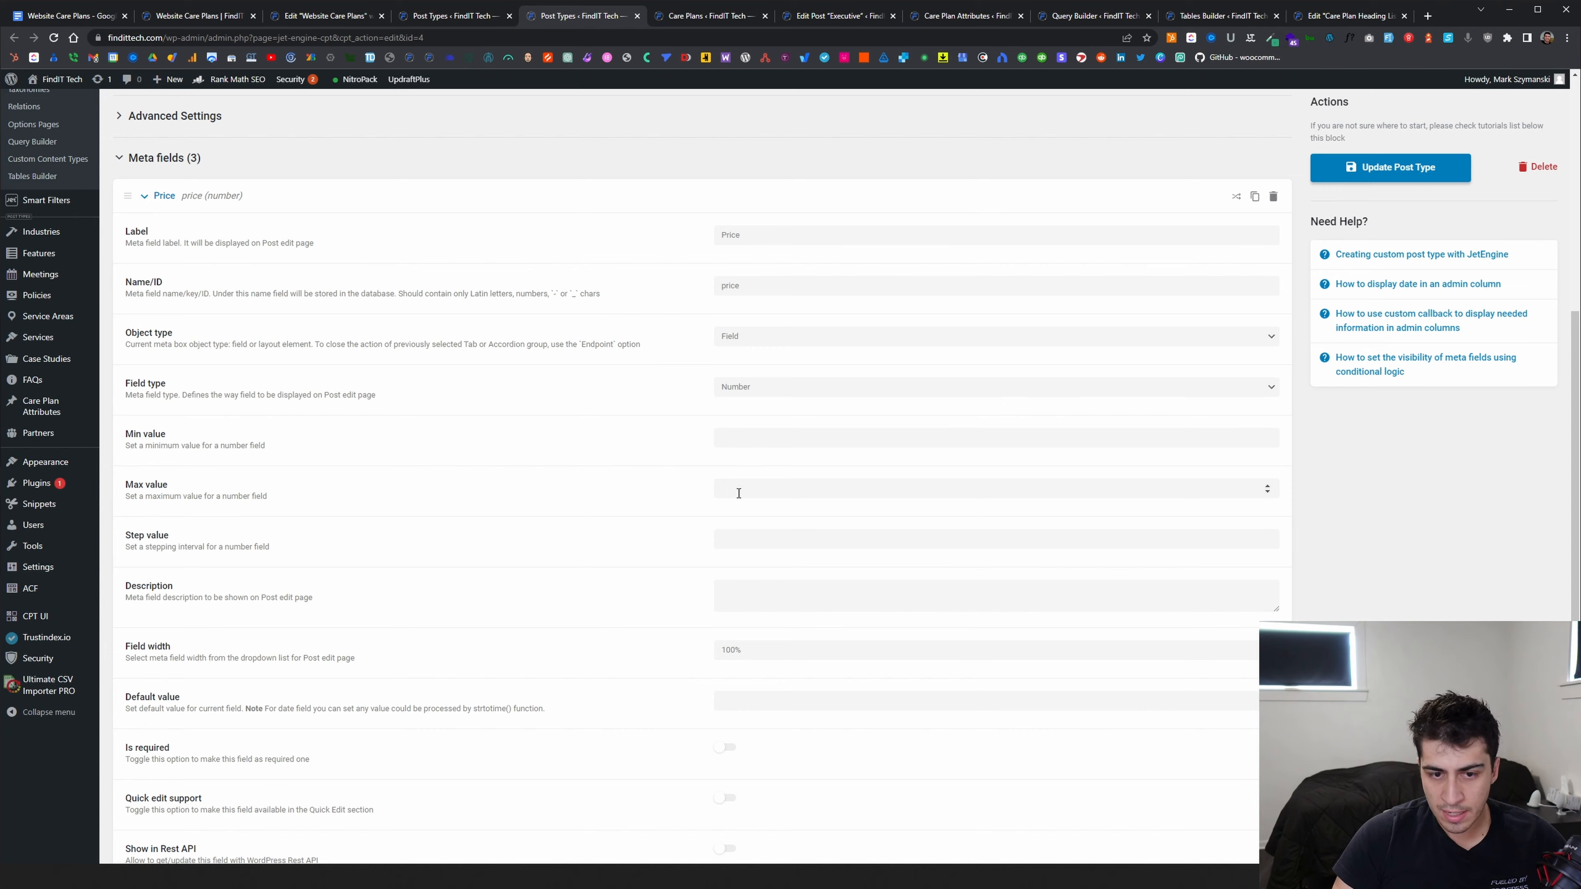
scroll(747, 467, "down", 3)
scroll(716, 492, "up", 5)
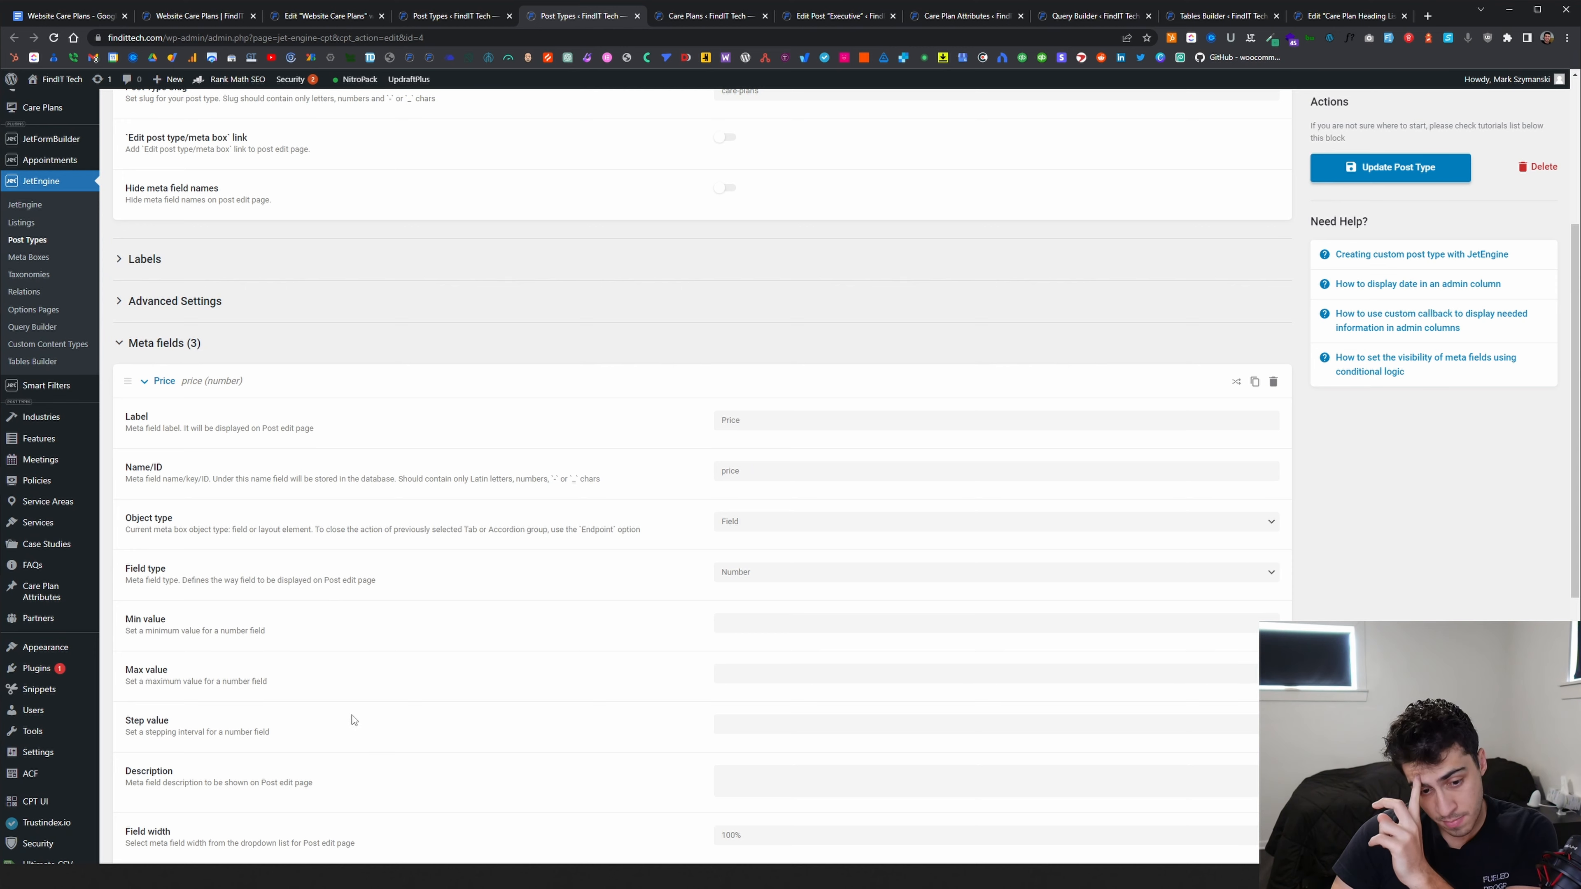
scroll(349, 616, "down", 3)
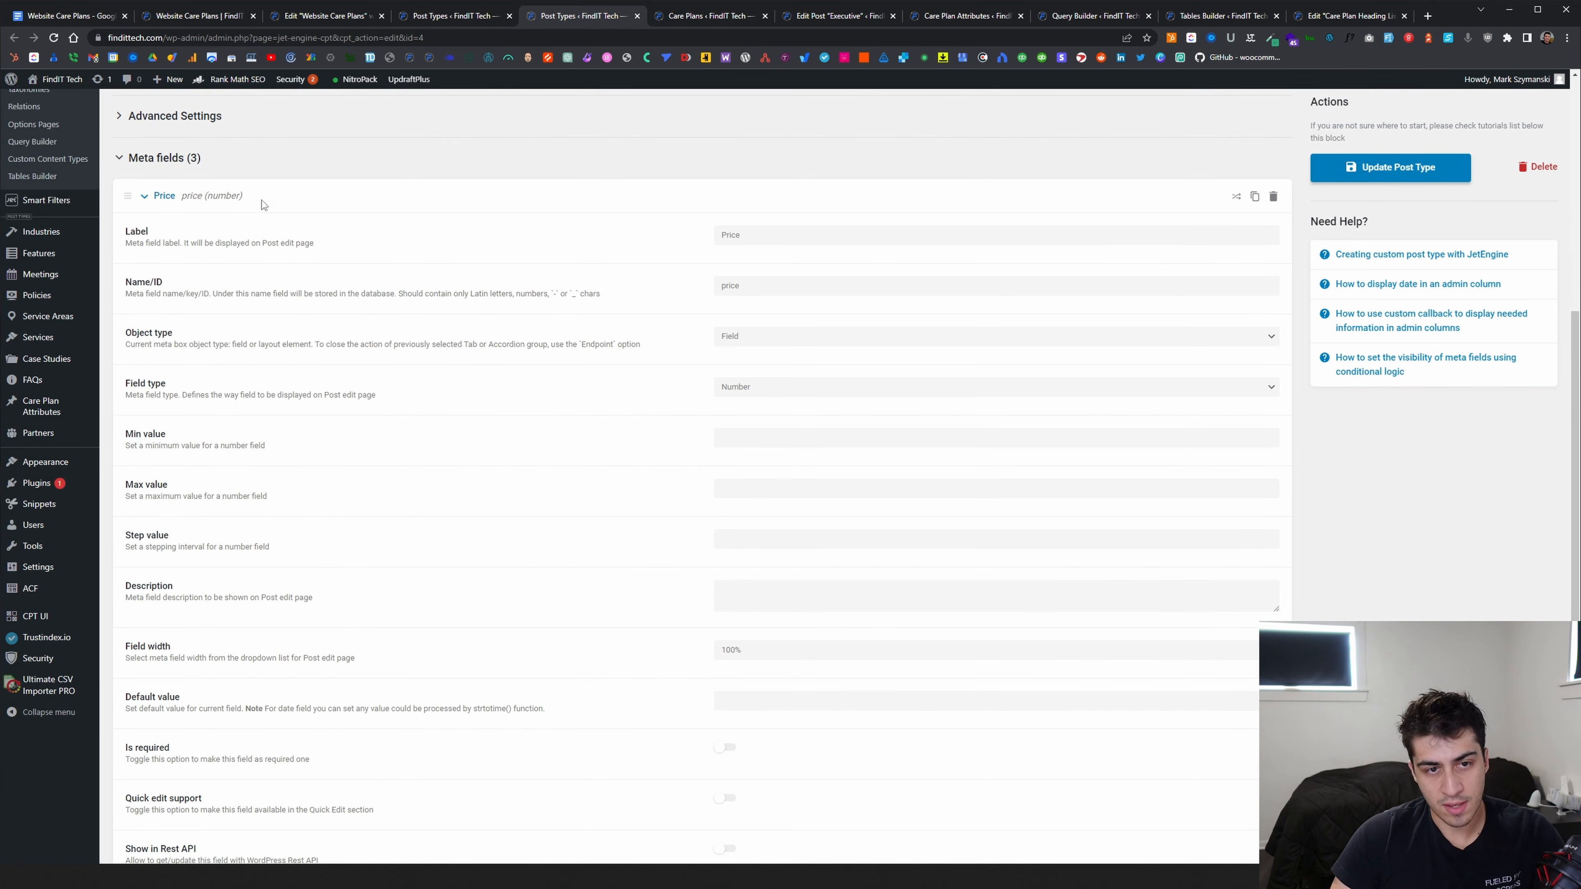
Collapse and reopen the meta fields group of the Care Plans post type, and close the Price field's settings
left_click(190, 161)
scroll(198, 265, "up", 5)
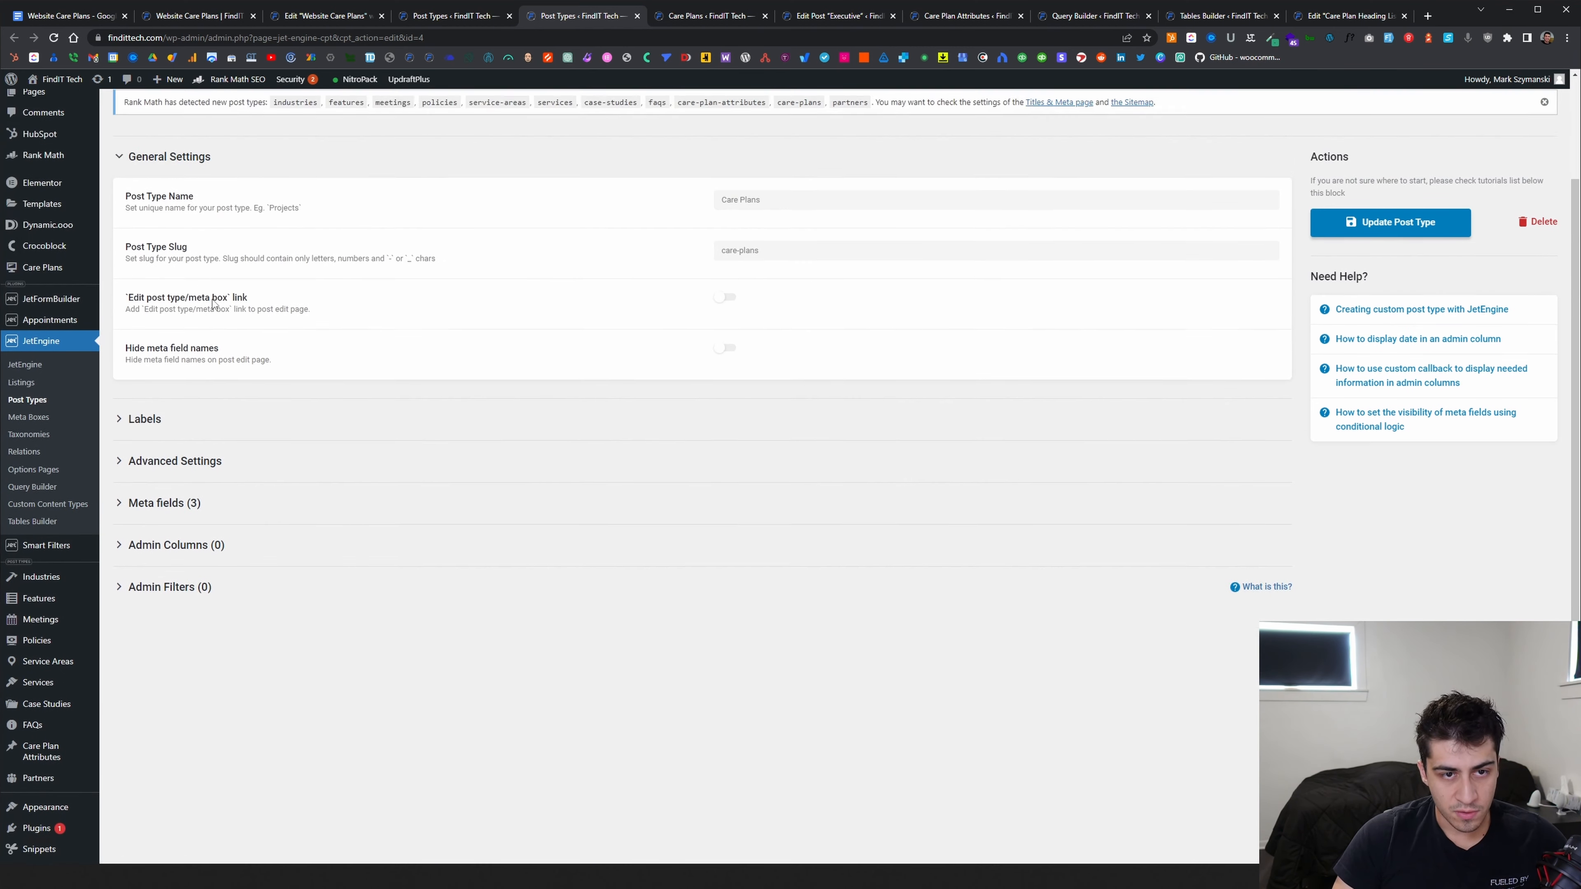
left_click(187, 603)
scroll(198, 619, "down", 5)
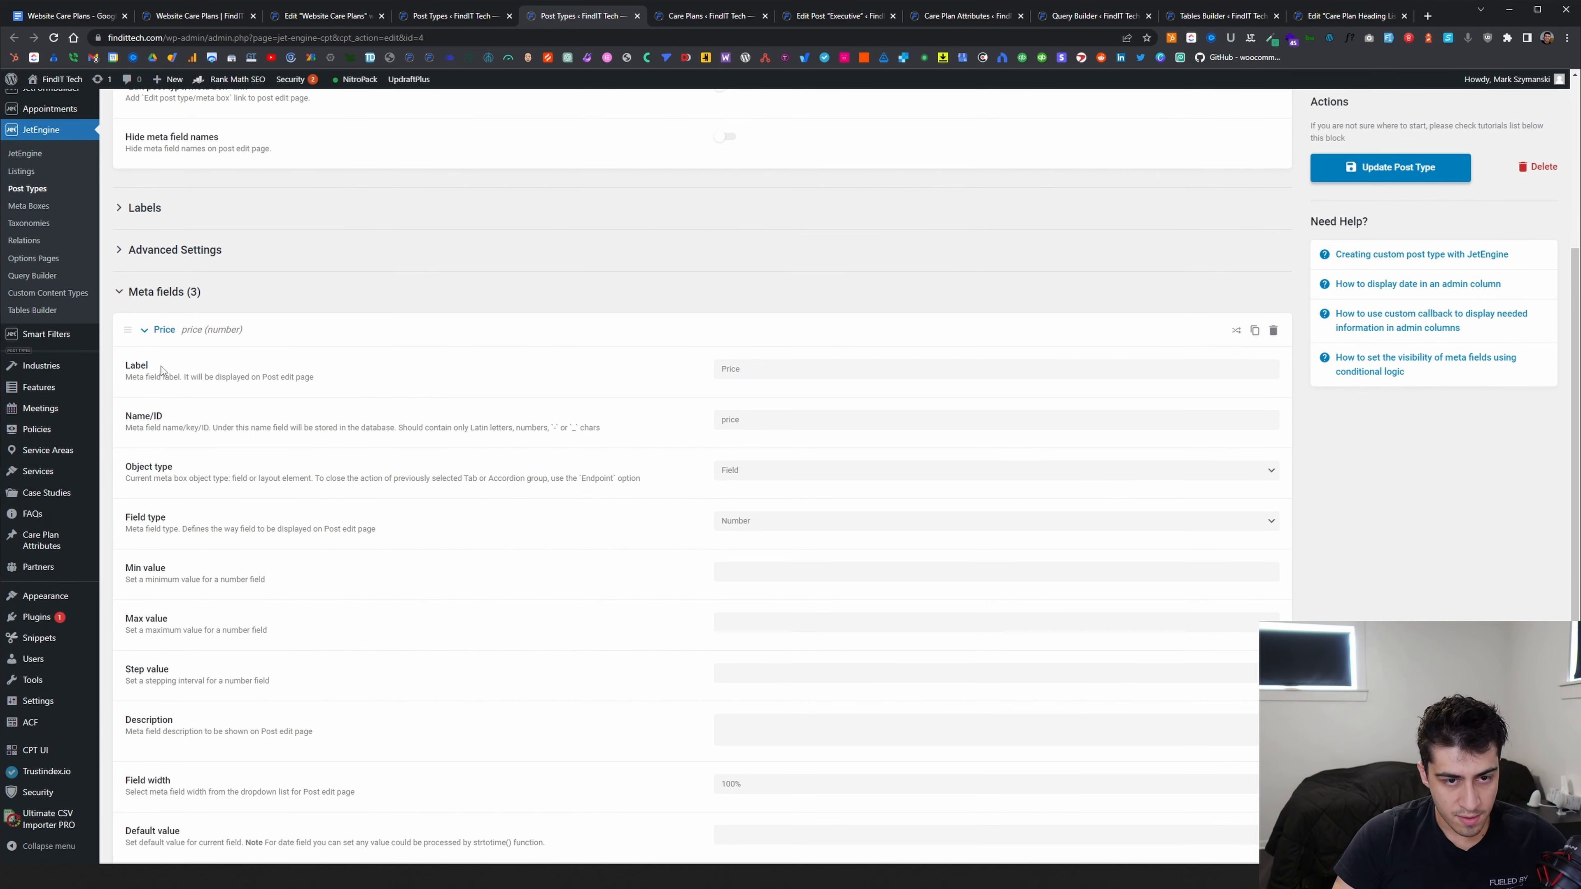
left_click(152, 331)
Inspect the settings of the Is Featured? meta field, close it, and expand the Description field's settings
left_click(156, 385)
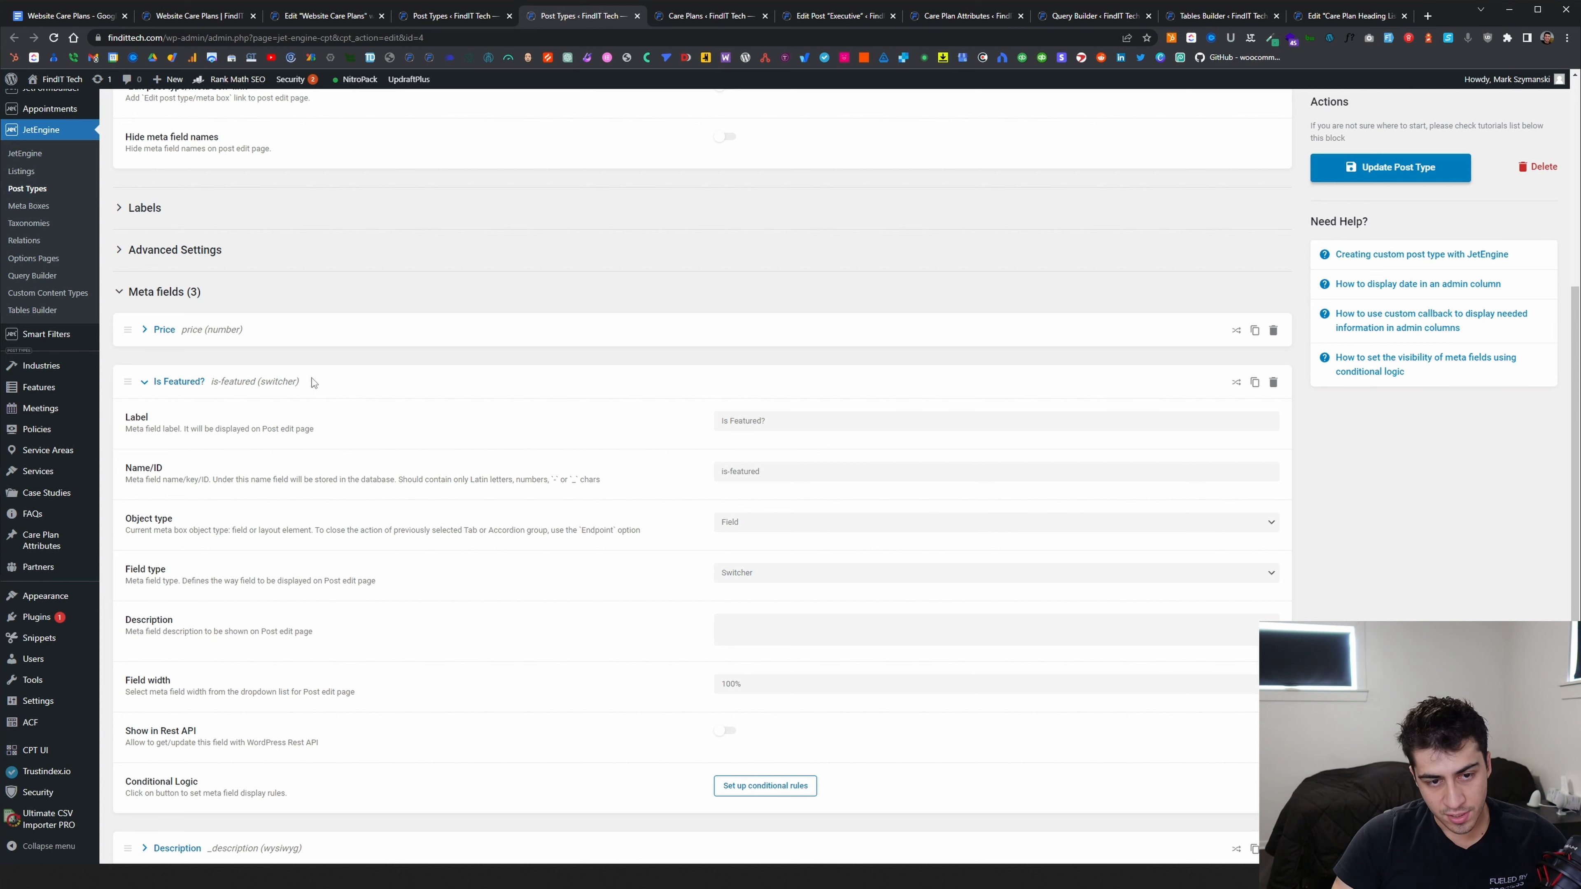
left_click(177, 383)
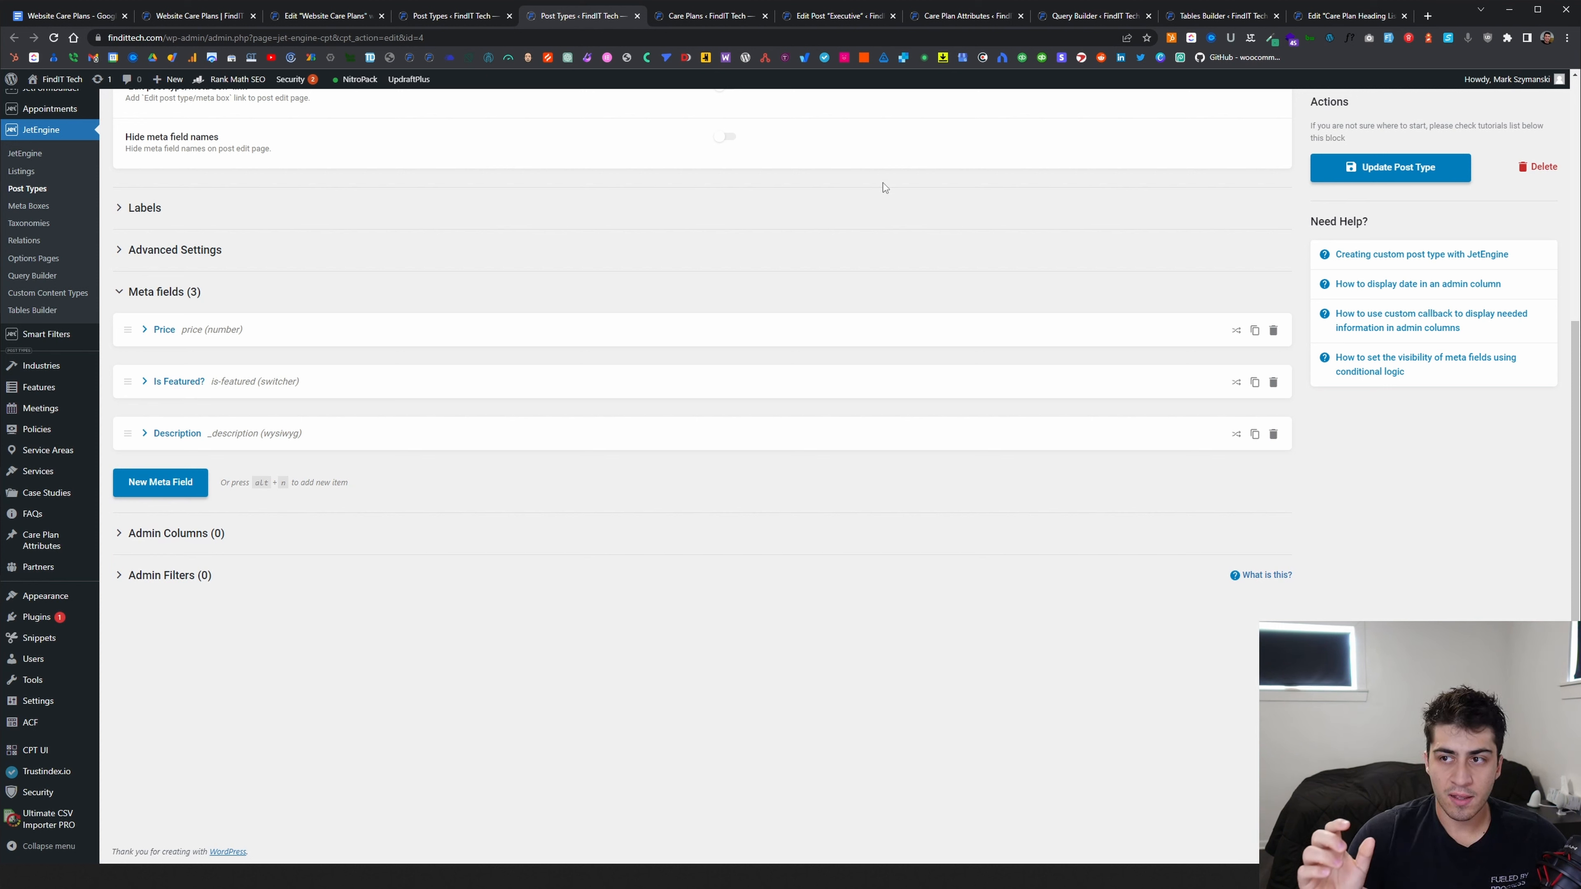
left_click(159, 436)
scroll(637, 428, "down", 1)
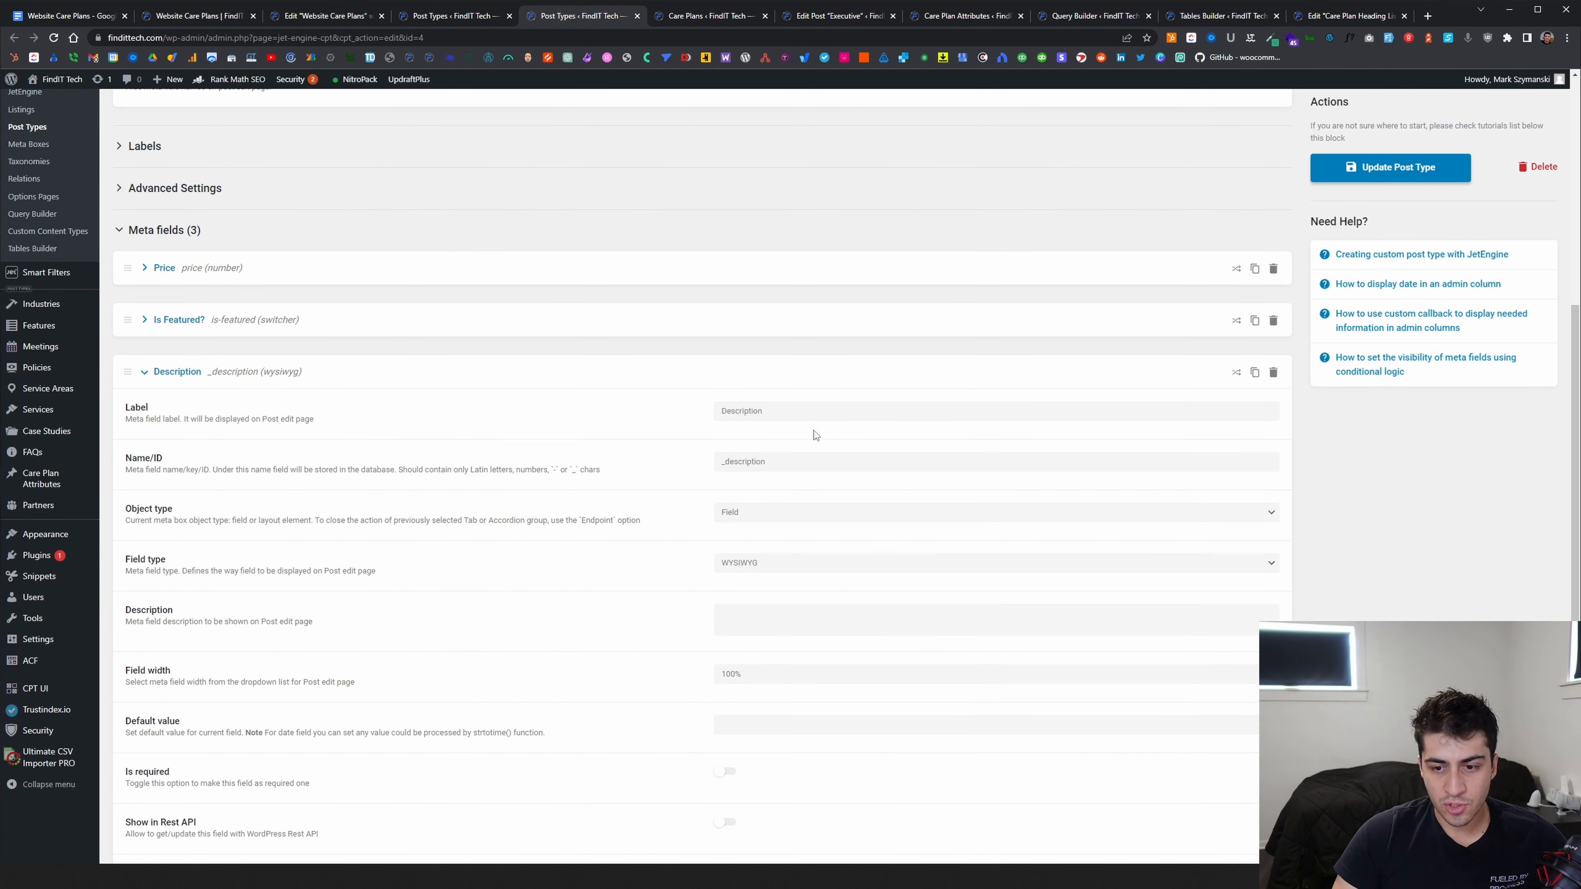
Review the remaining options of the Description meta field in the Care Plans post type and collapse its settings
scroll(823, 423, "down", 1)
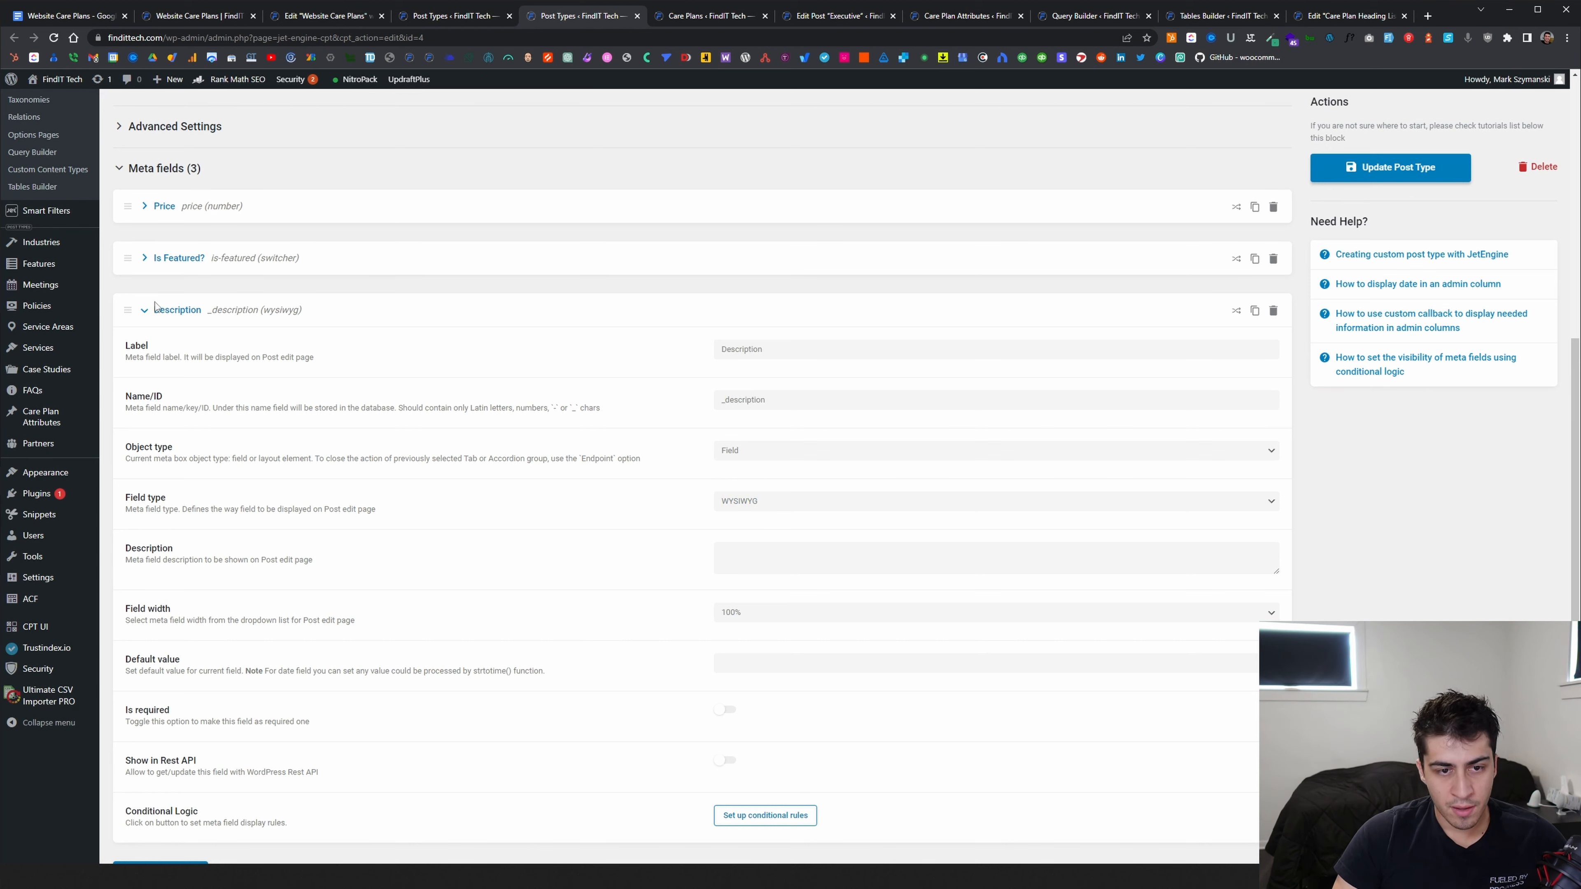
scroll(207, 201, "down", 3)
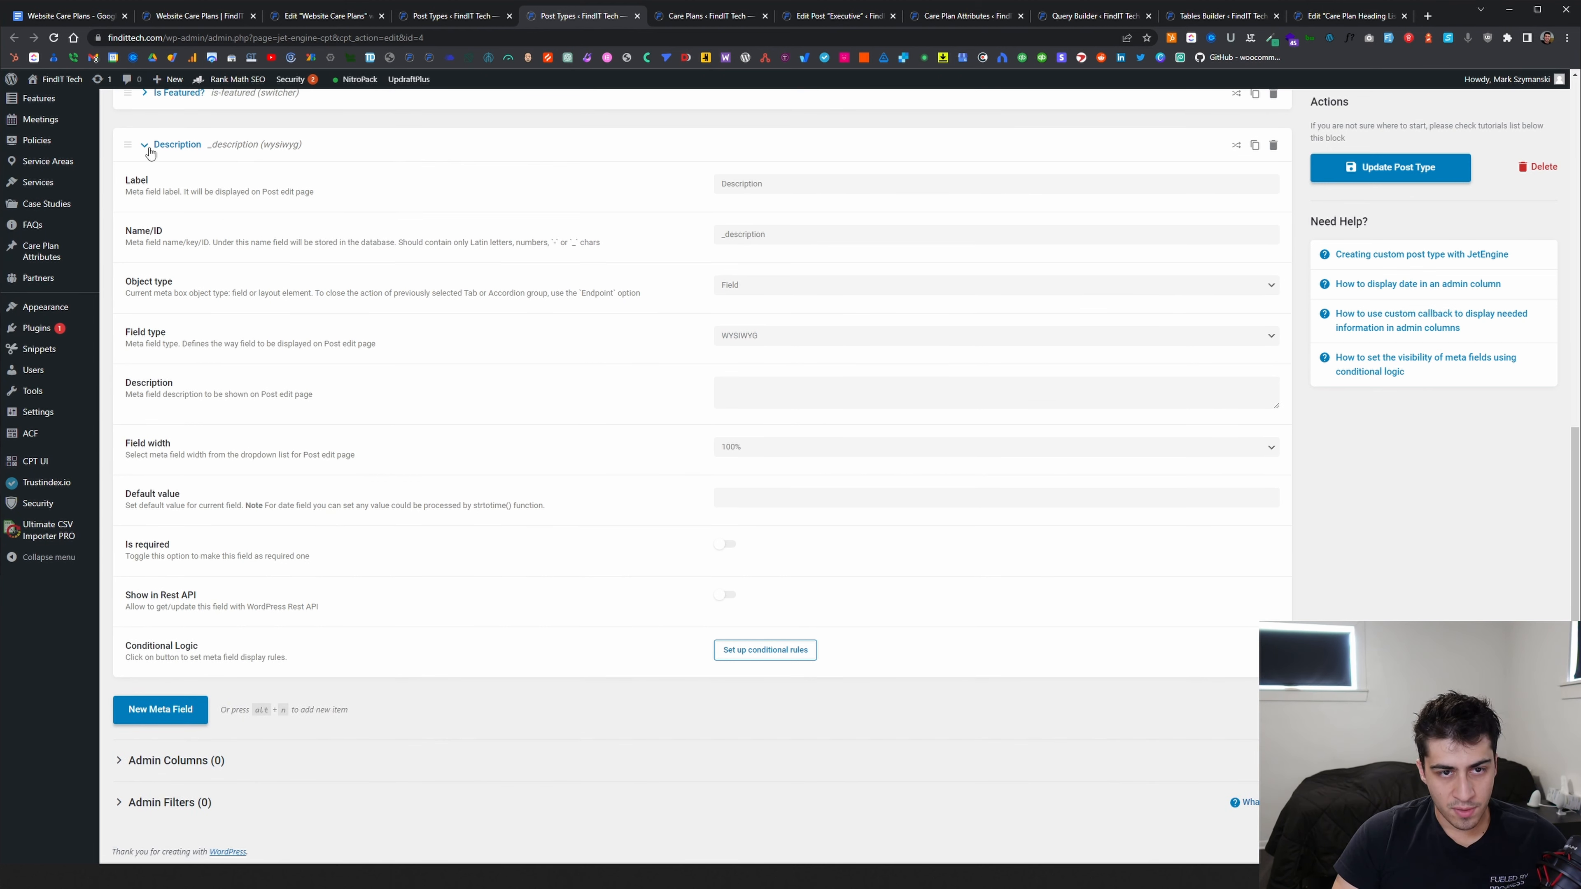
left_click(149, 150)
scroll(249, 275, "up", 4)
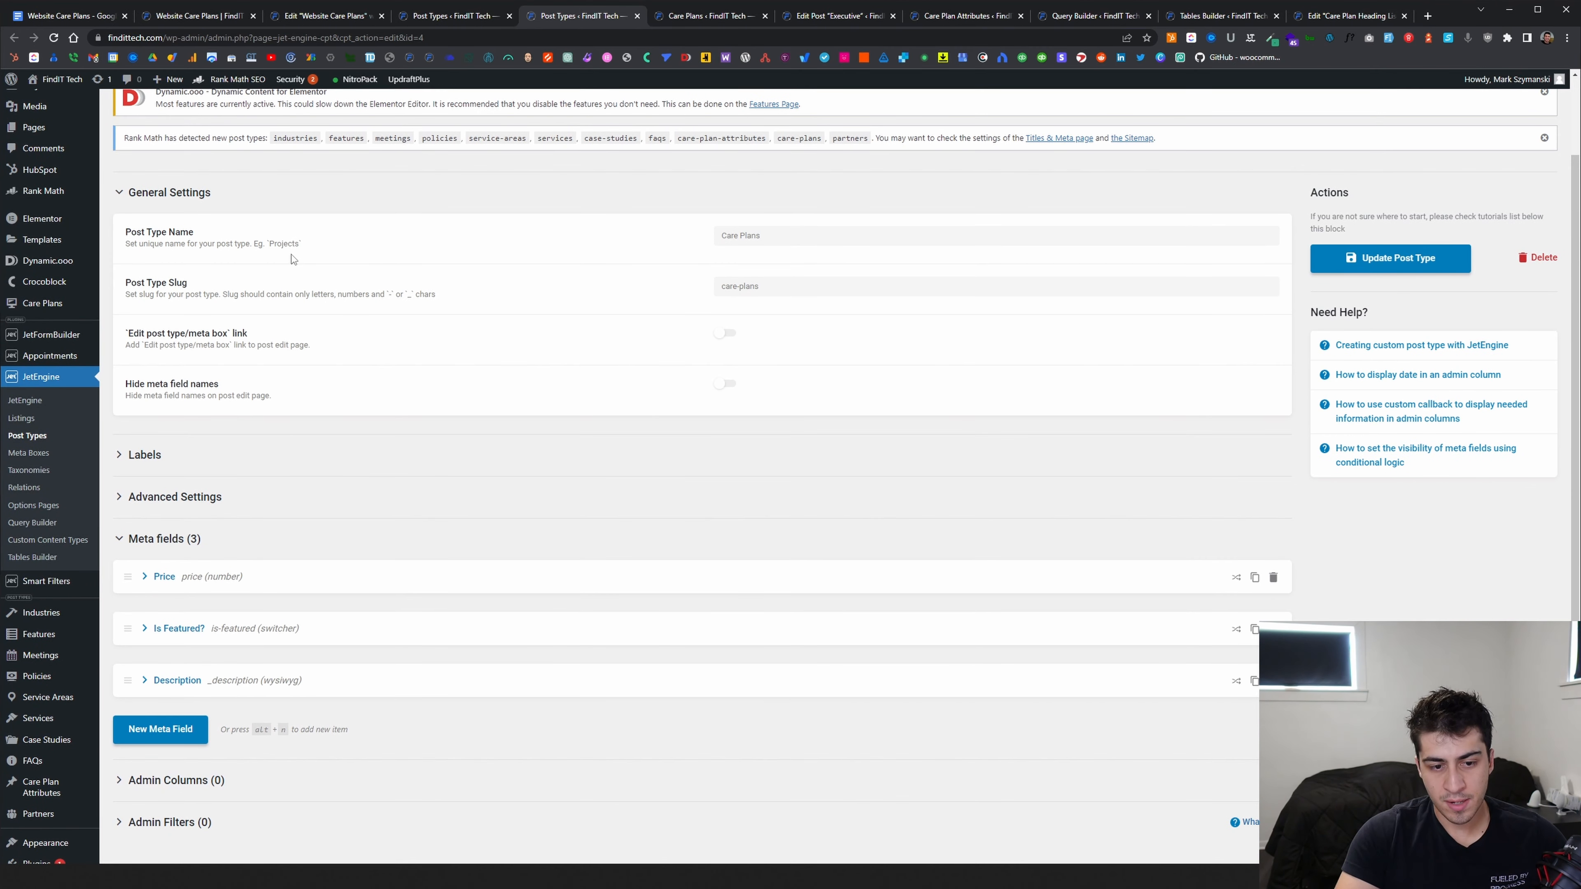
View the list of Care Plans posts and examine the custom fields filled in on the Executive plan
left_click(684, 12)
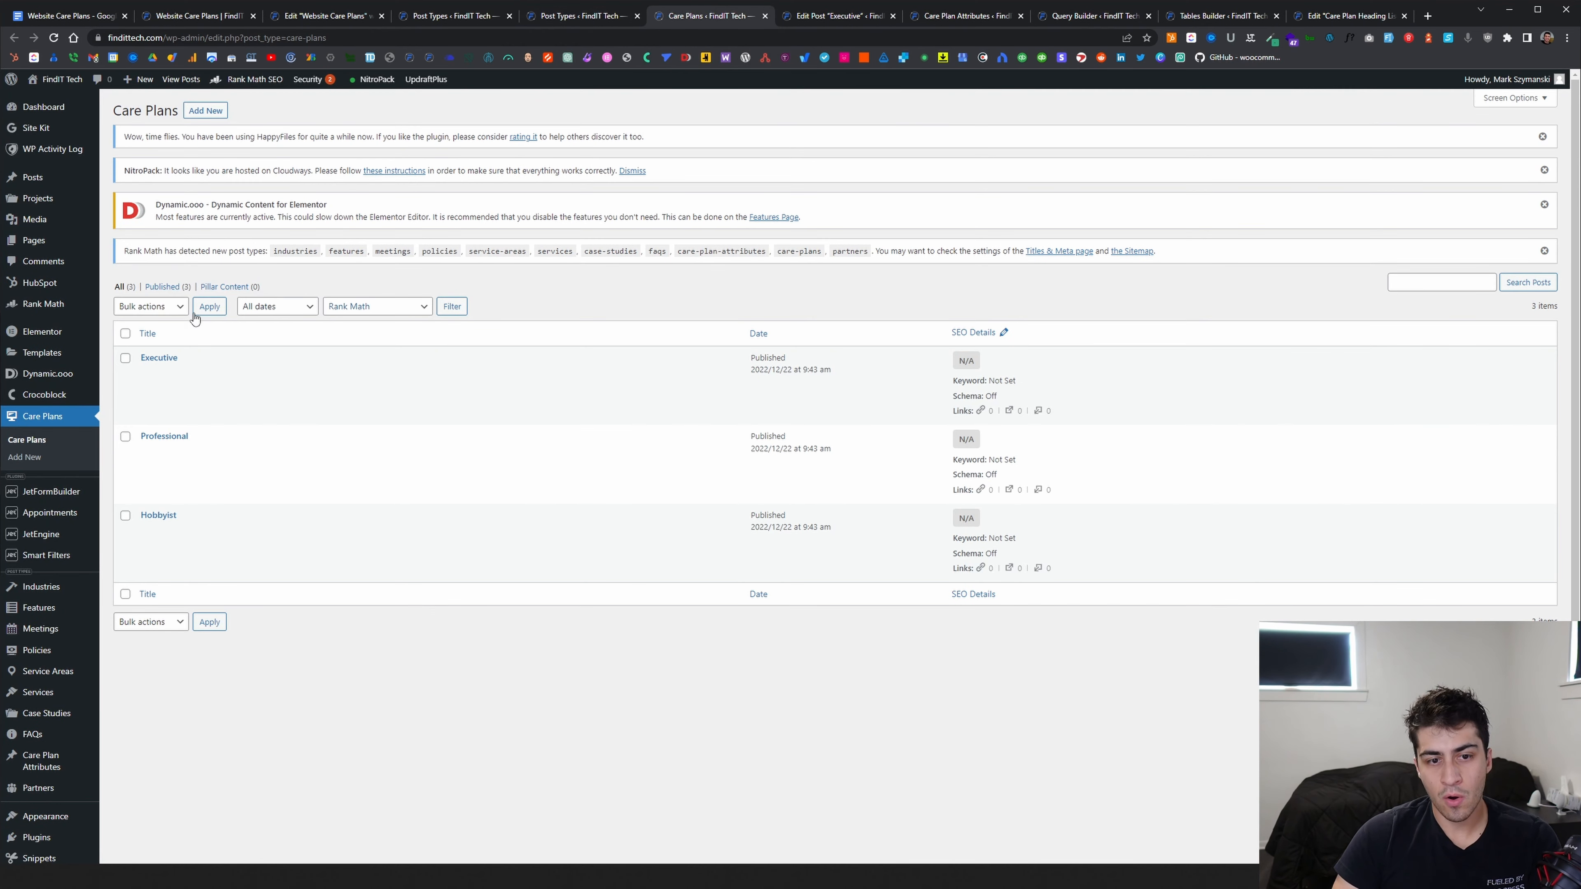
left_click(823, 18)
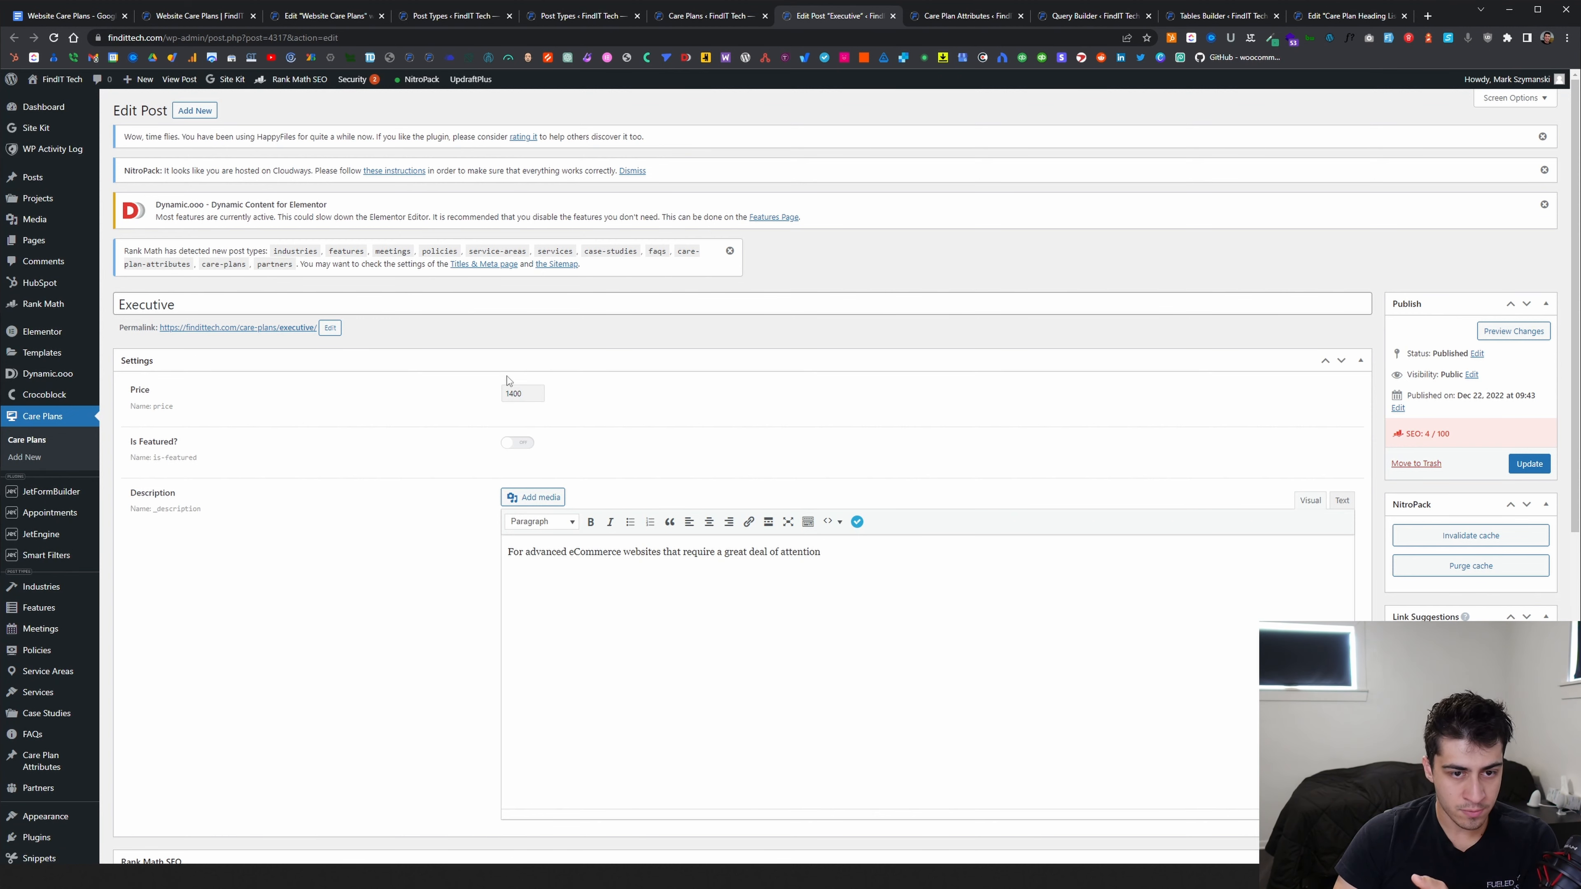
scroll(524, 335, "down", 1)
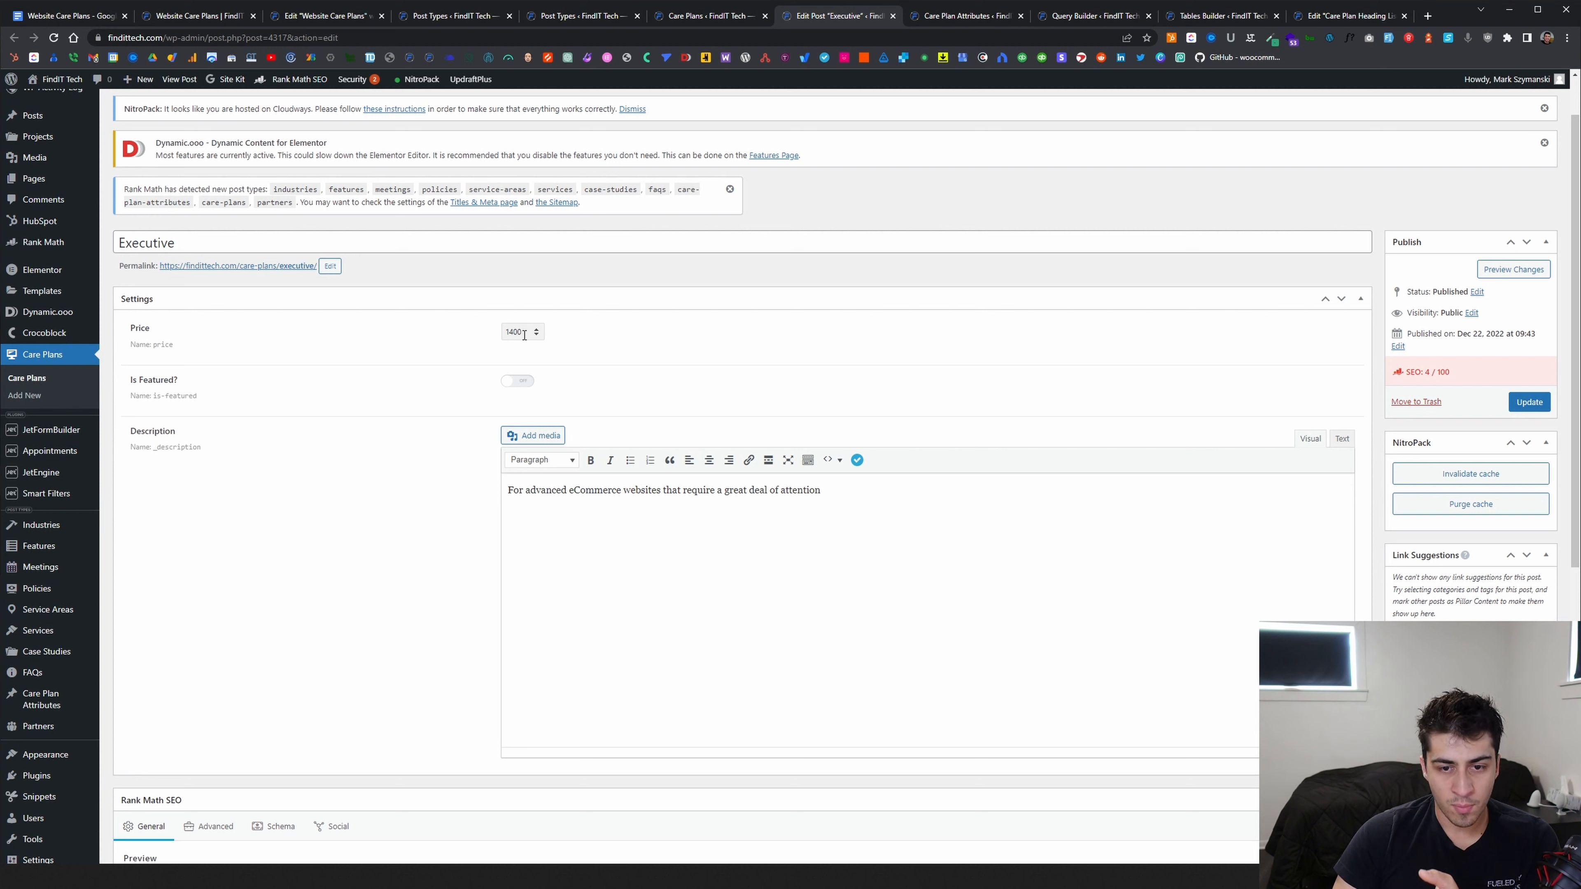
Turn Is Featured? on and back off for the Executive plan, and look over its description
left_click(518, 381)
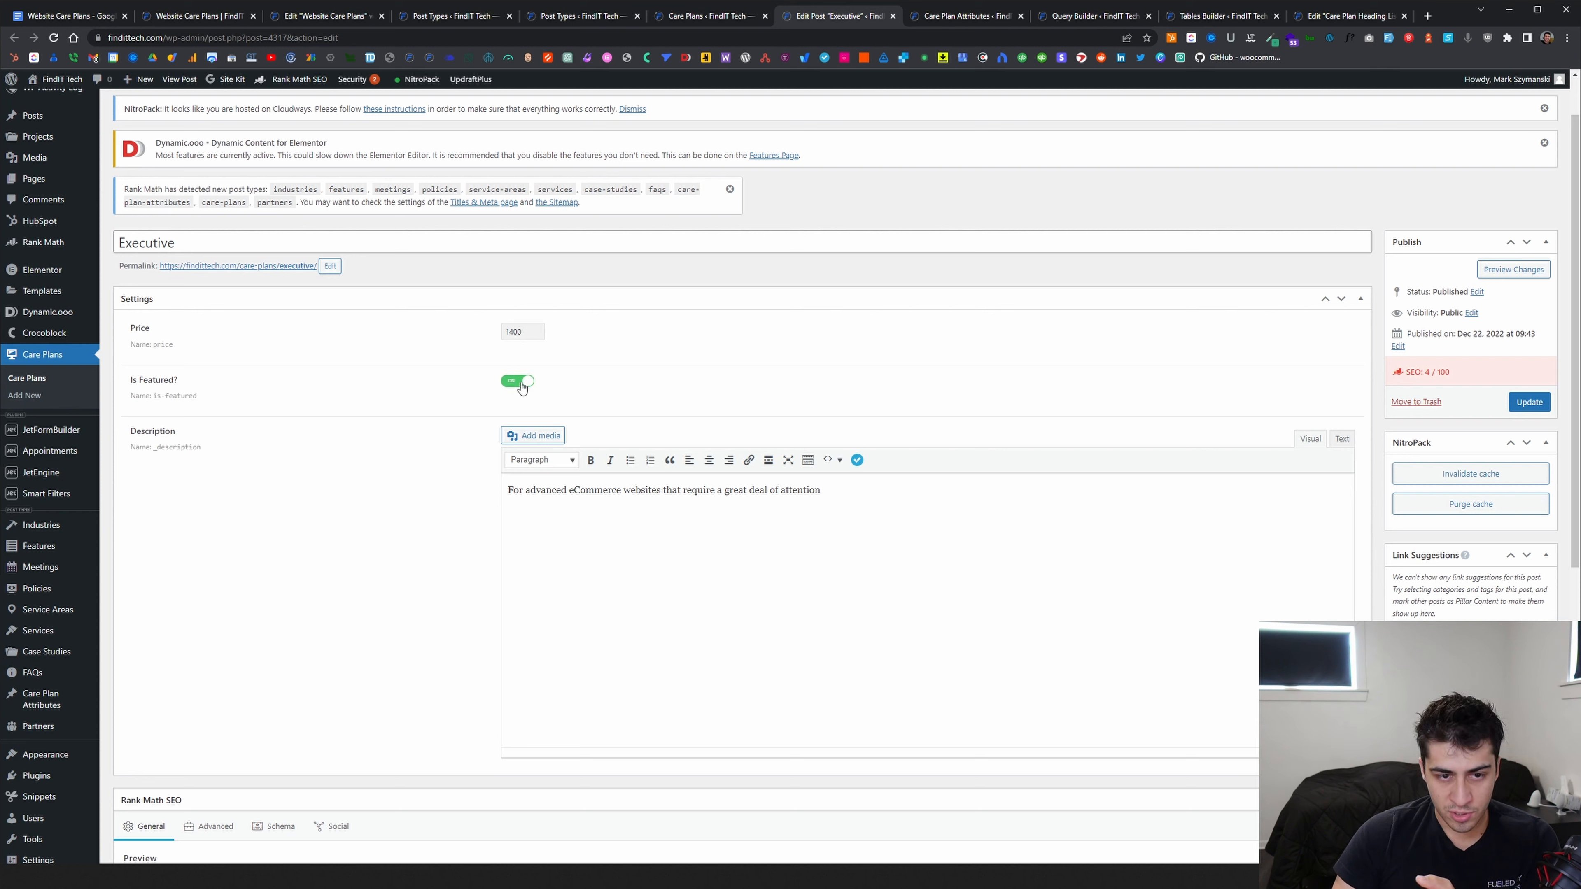
left_click(521, 382)
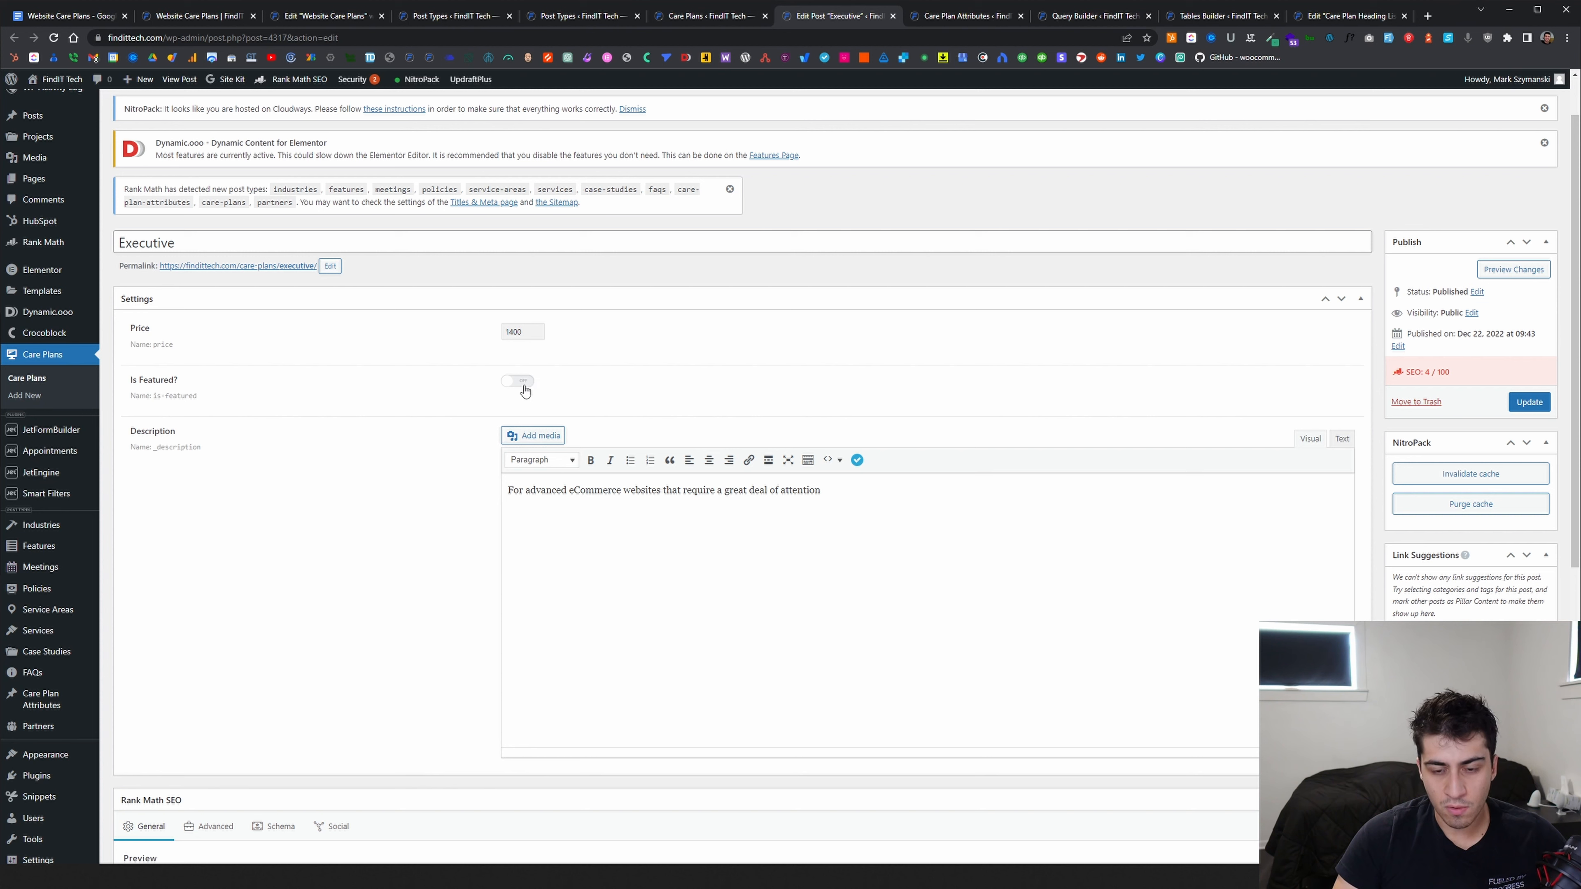
scroll(559, 448, "down", 1)
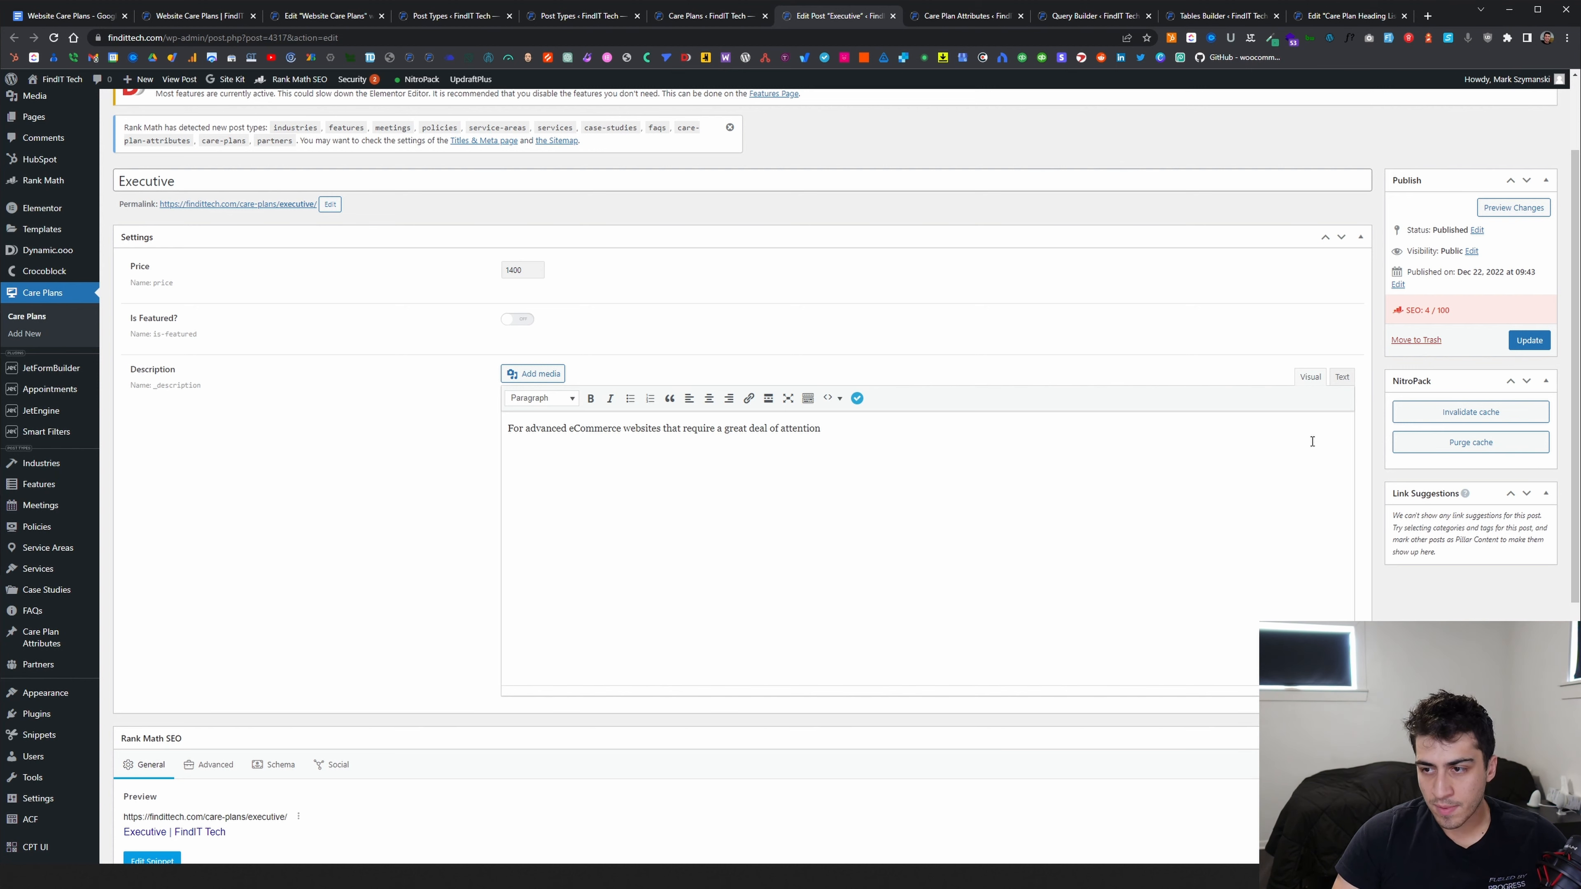
scroll(589, 369, "up", 2)
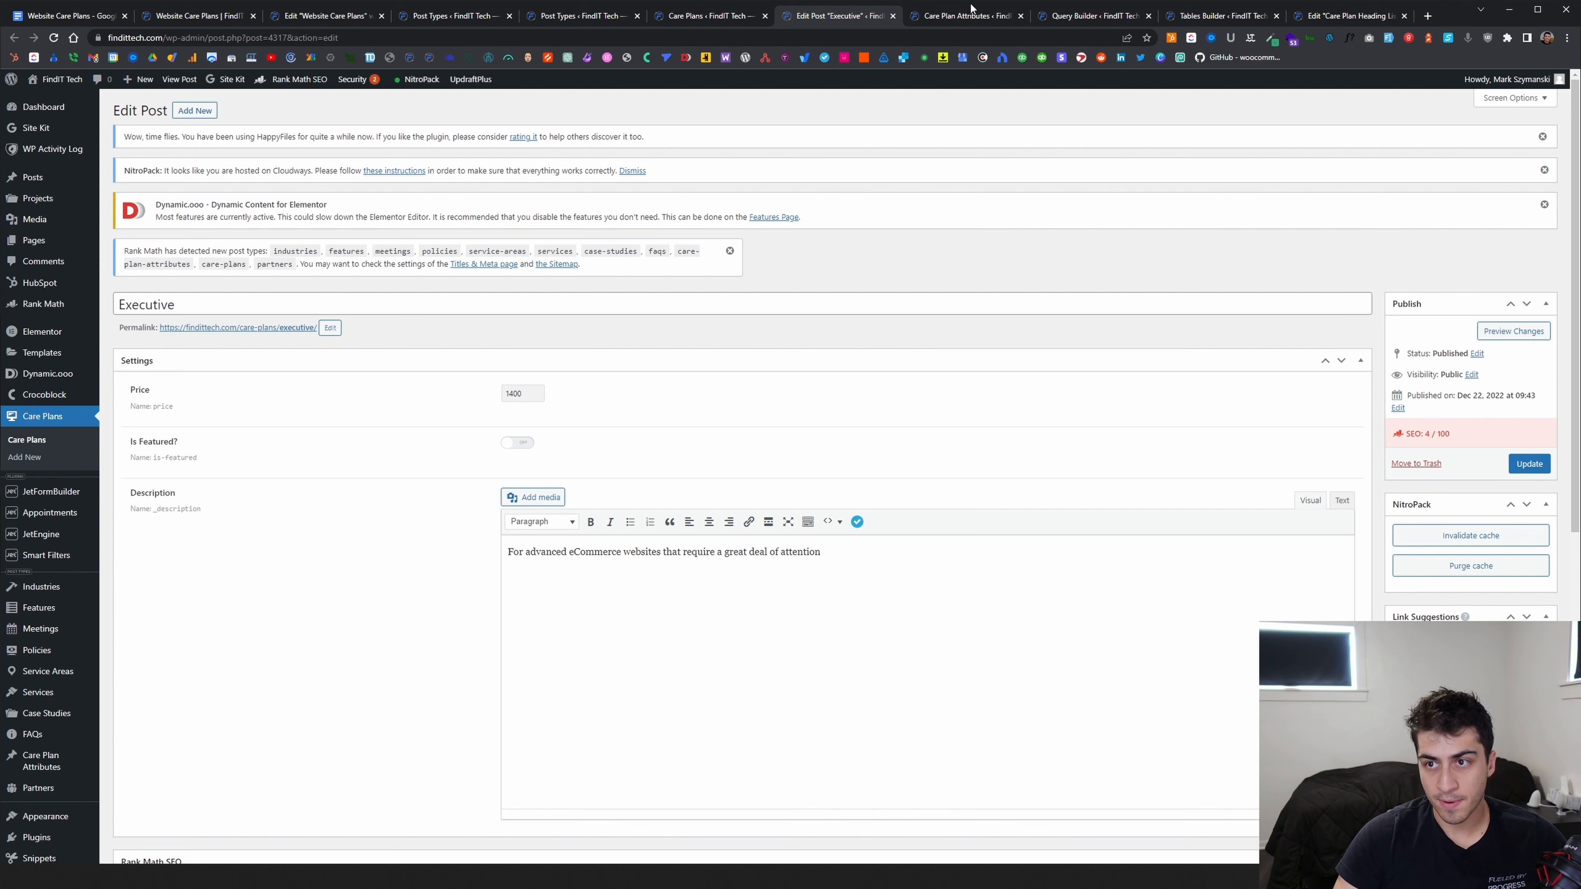
Check the pricing page in the editor and live, and open the JetEngine listings list in a new browser tab
left_click(334, 18)
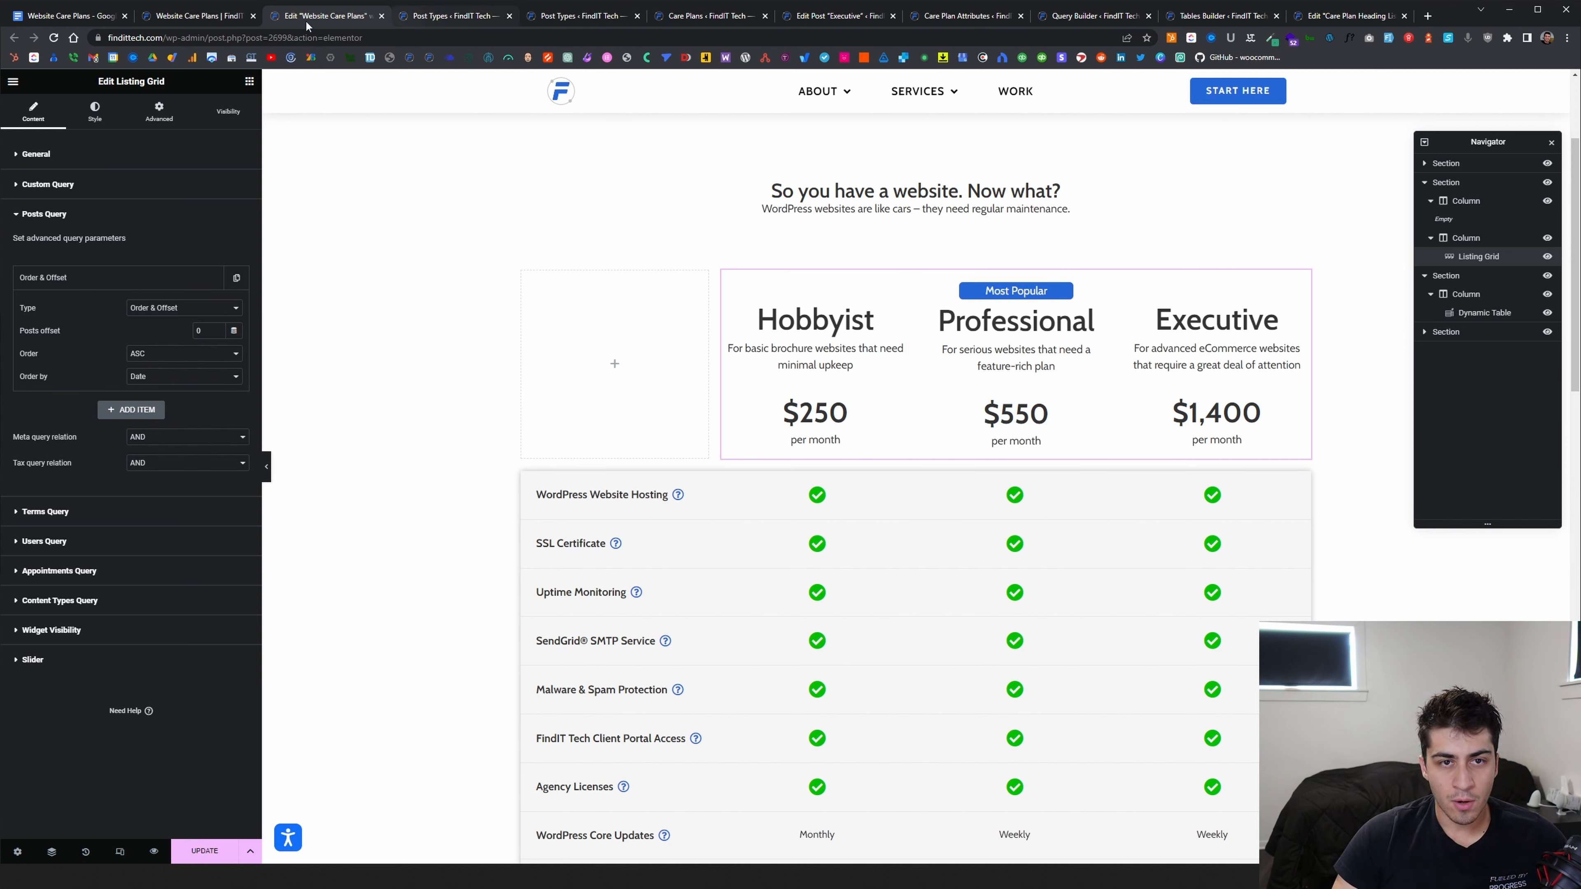
left_click(205, 15)
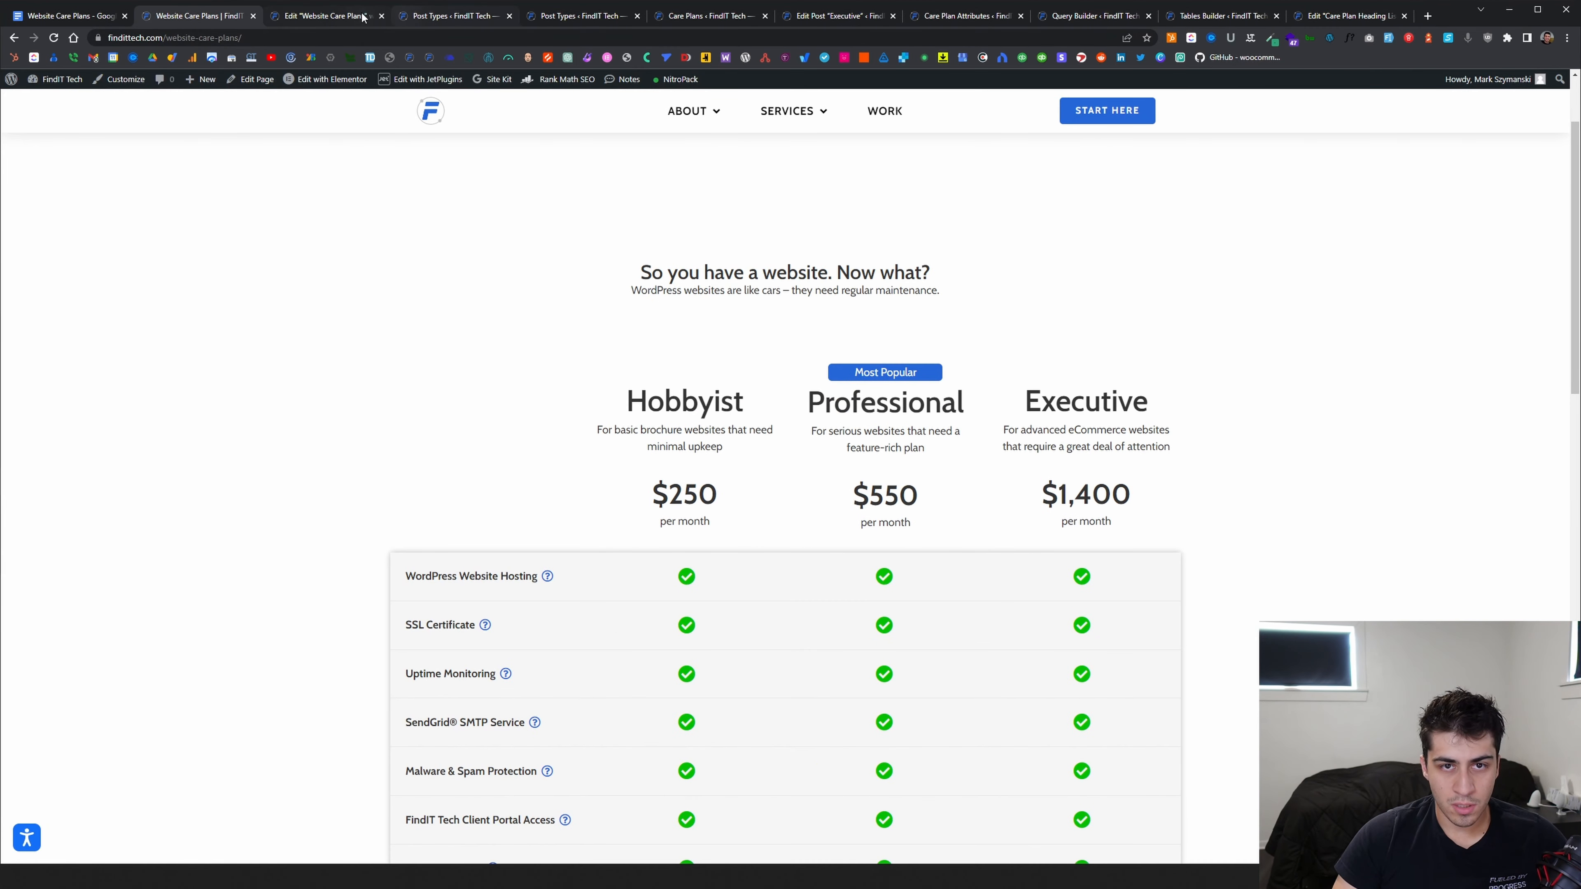
left_click(434, 17)
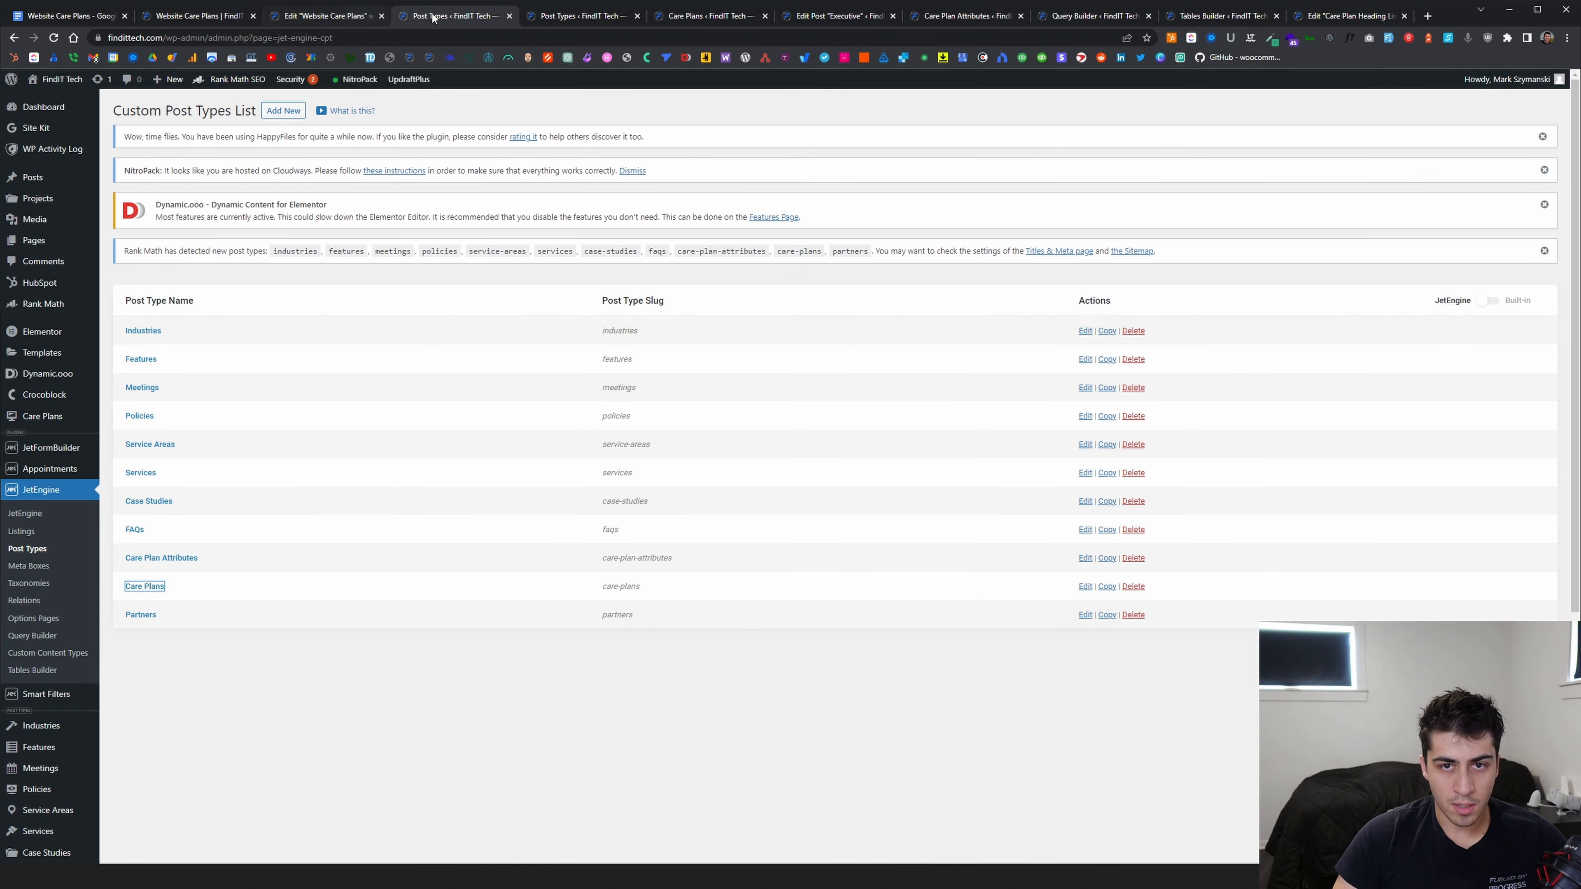
middle_click(48, 537)
left_click(526, 16)
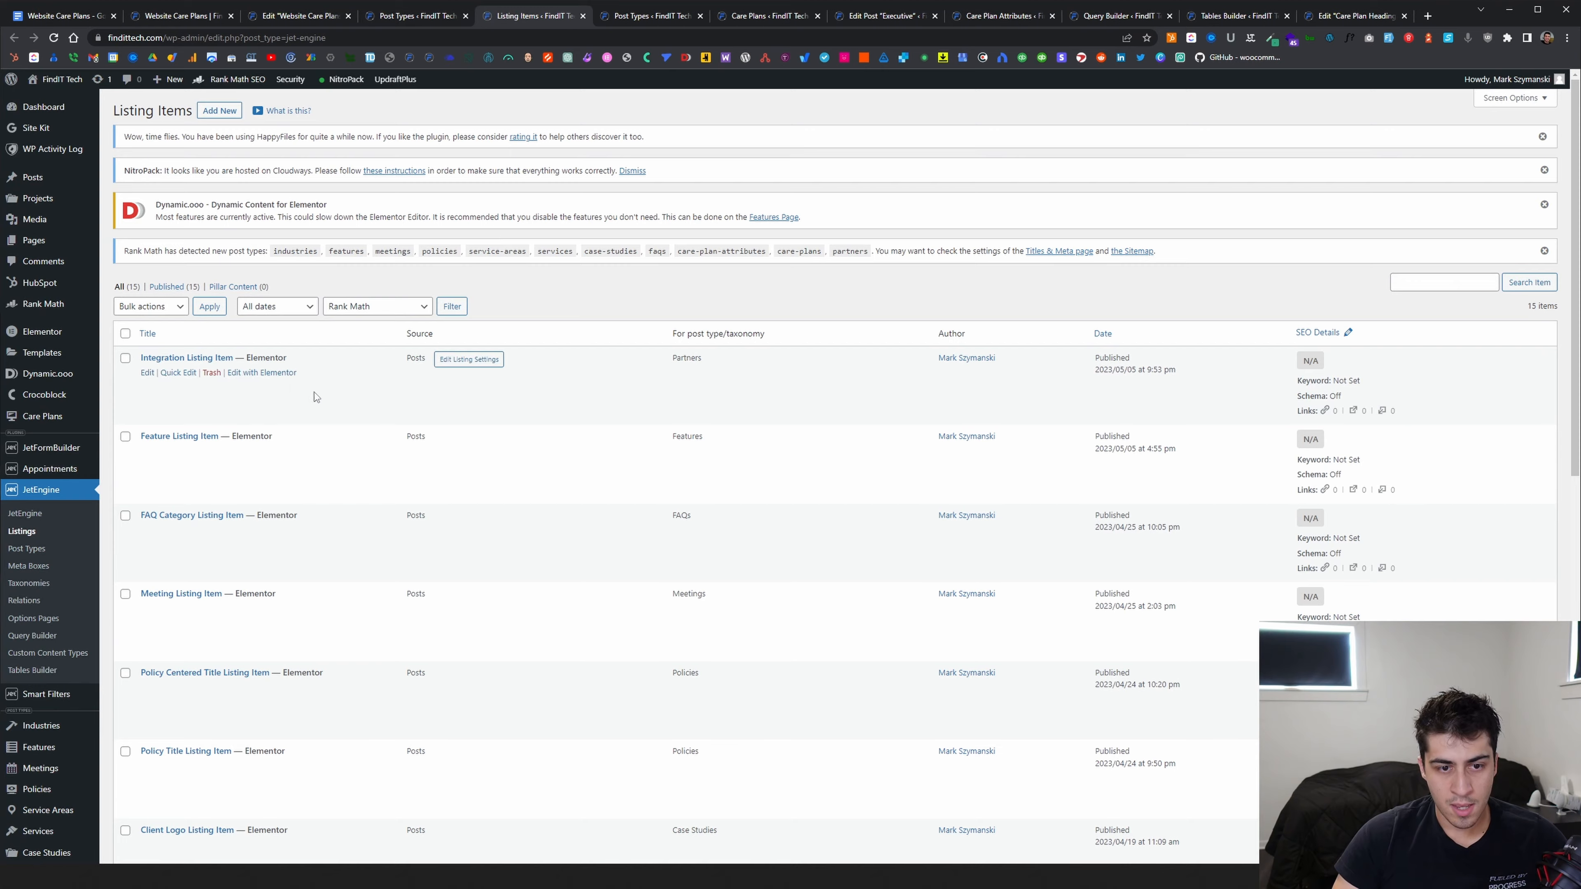
Open the Care Plan Heading Listing Item with Elementor in a new tab and arrange both Elementor editor tabs after the Executive post's tab
scroll(306, 372, "down", 1)
scroll(306, 372, "down", 10)
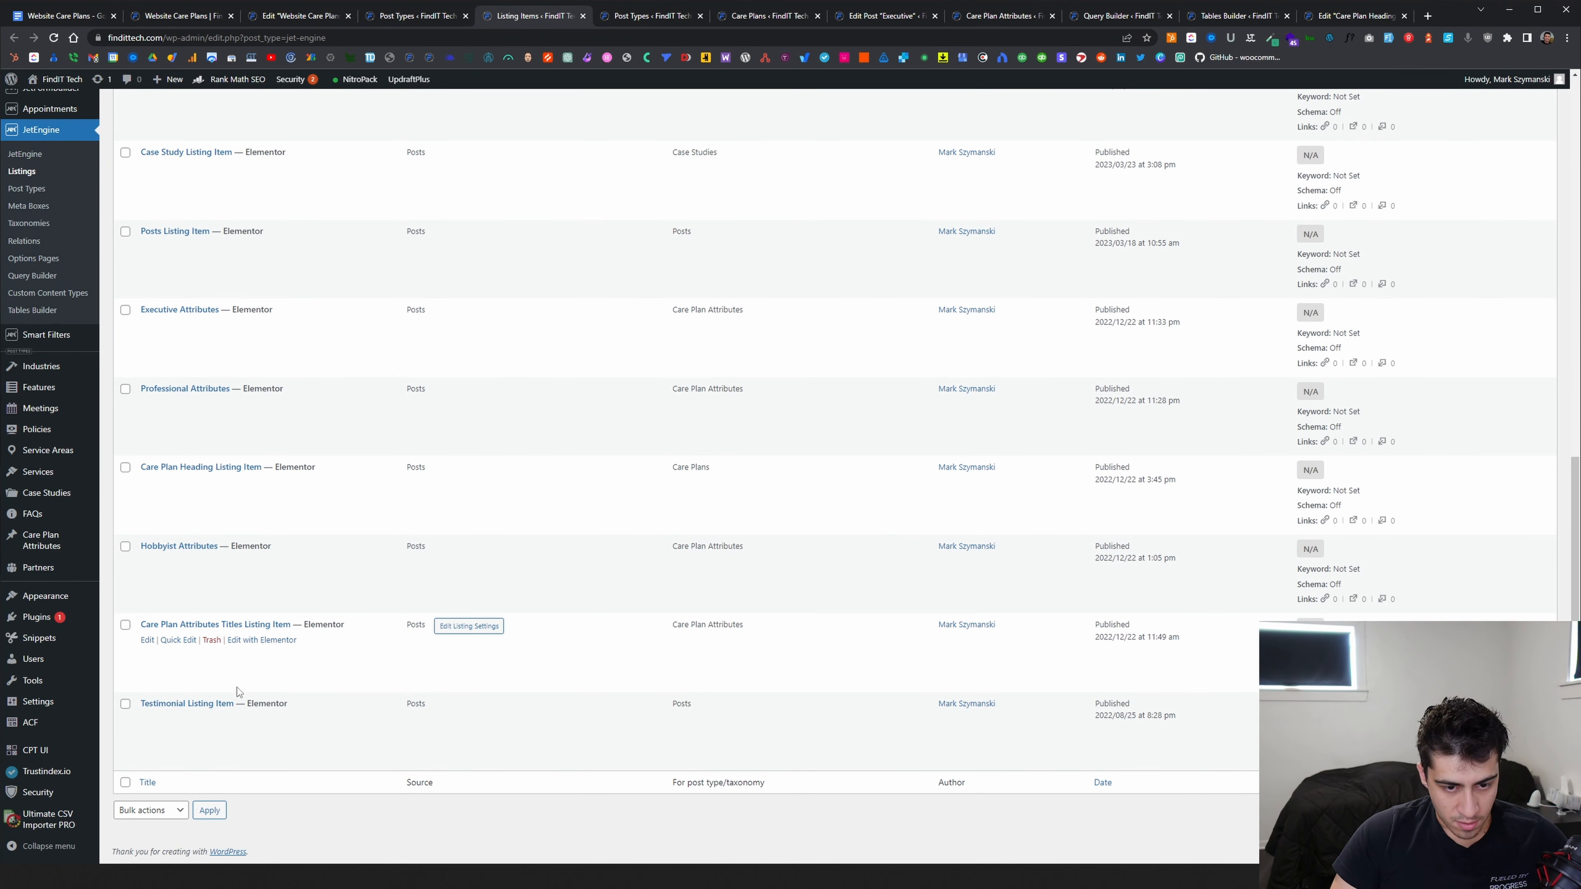
middle_click(253, 484)
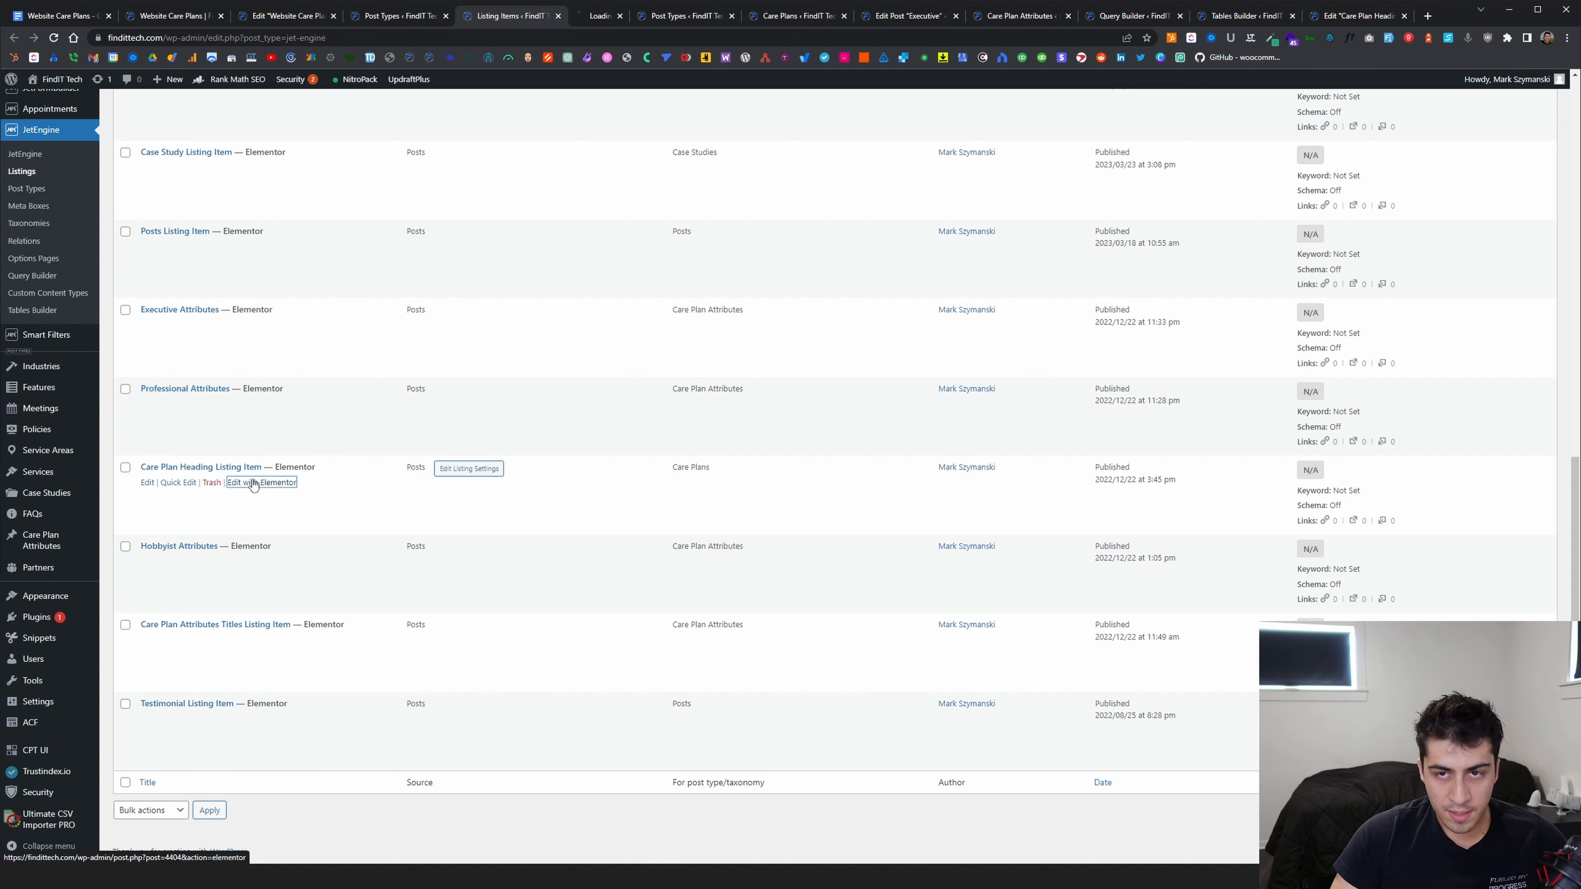
left_click_drag(598, 16, 904, 17)
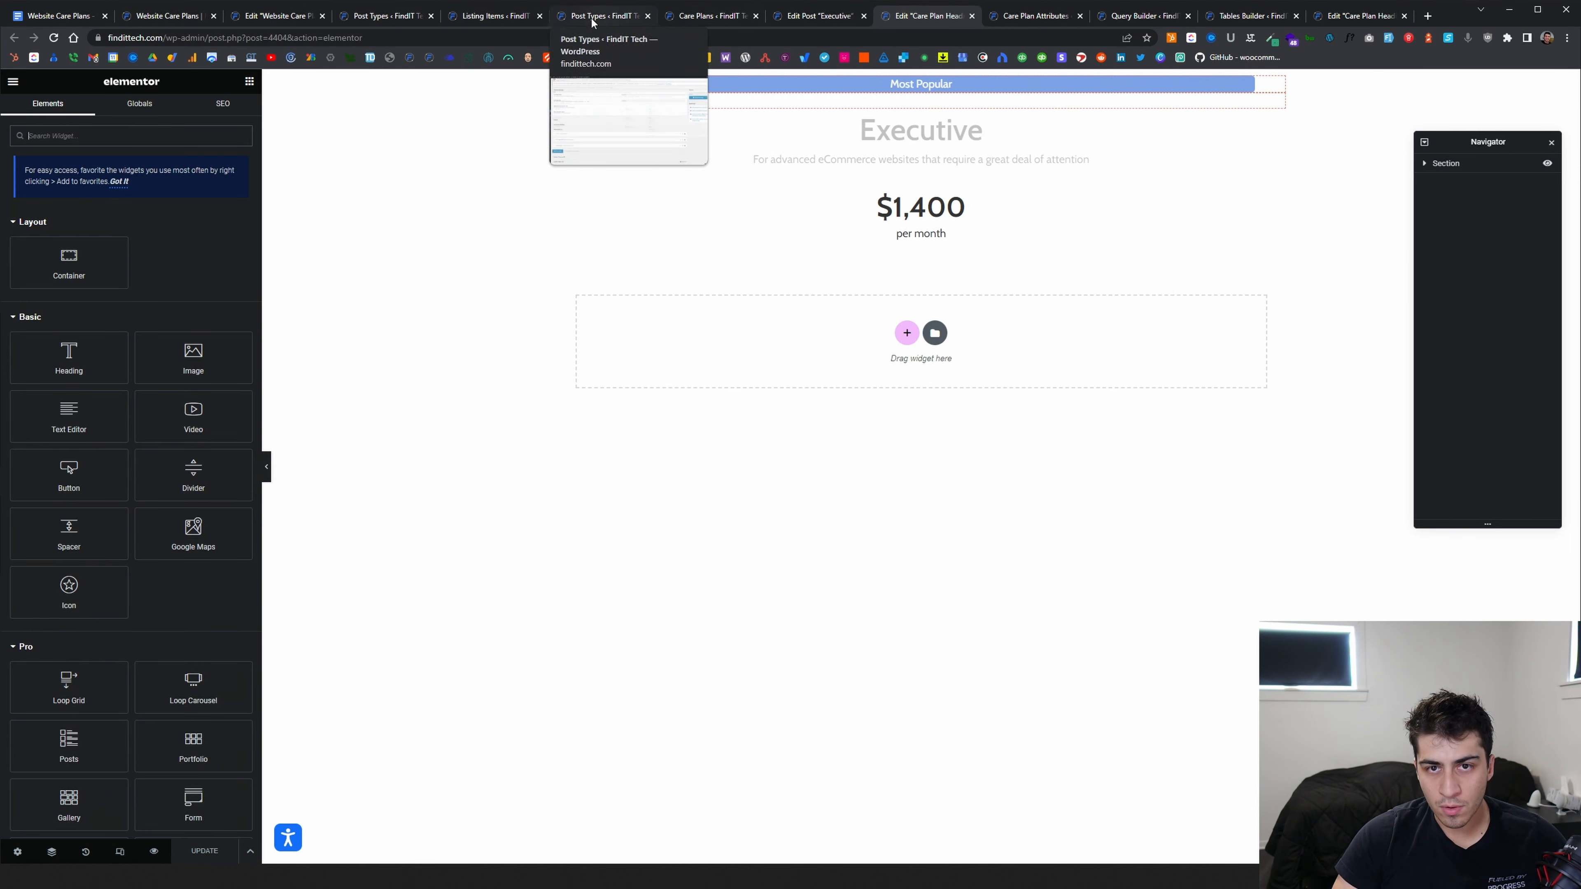
left_click_drag(314, 17, 928, 17)
Revisit the Care Plans post type settings, posts list and Executive post, and return to the Care Plan Heading Listing Item editor
left_click(386, 16)
left_click(495, 16)
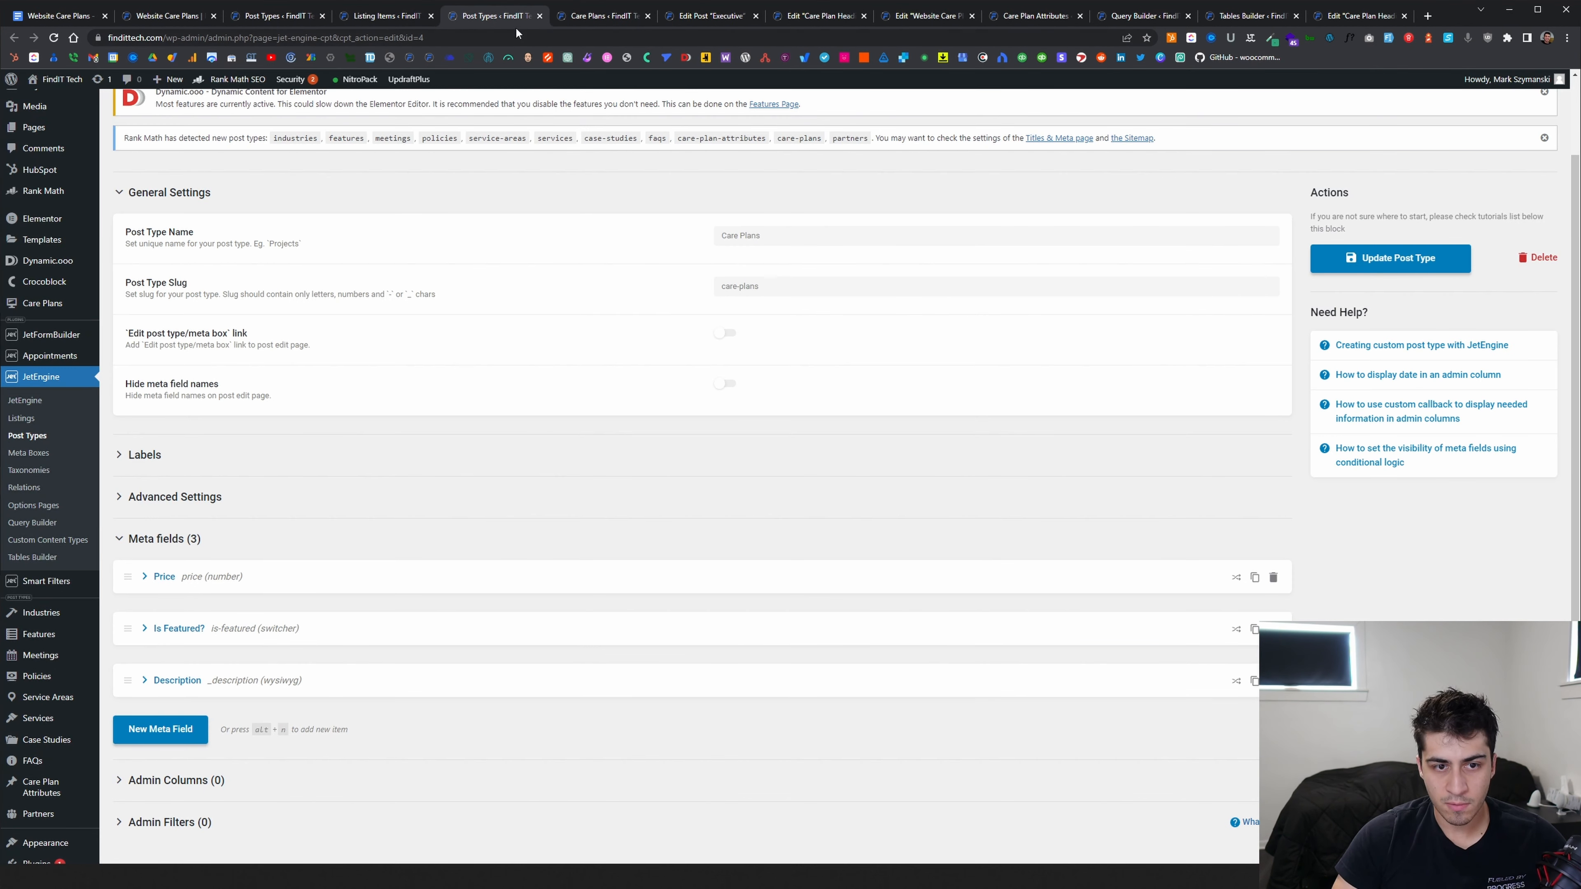
left_click(586, 16)
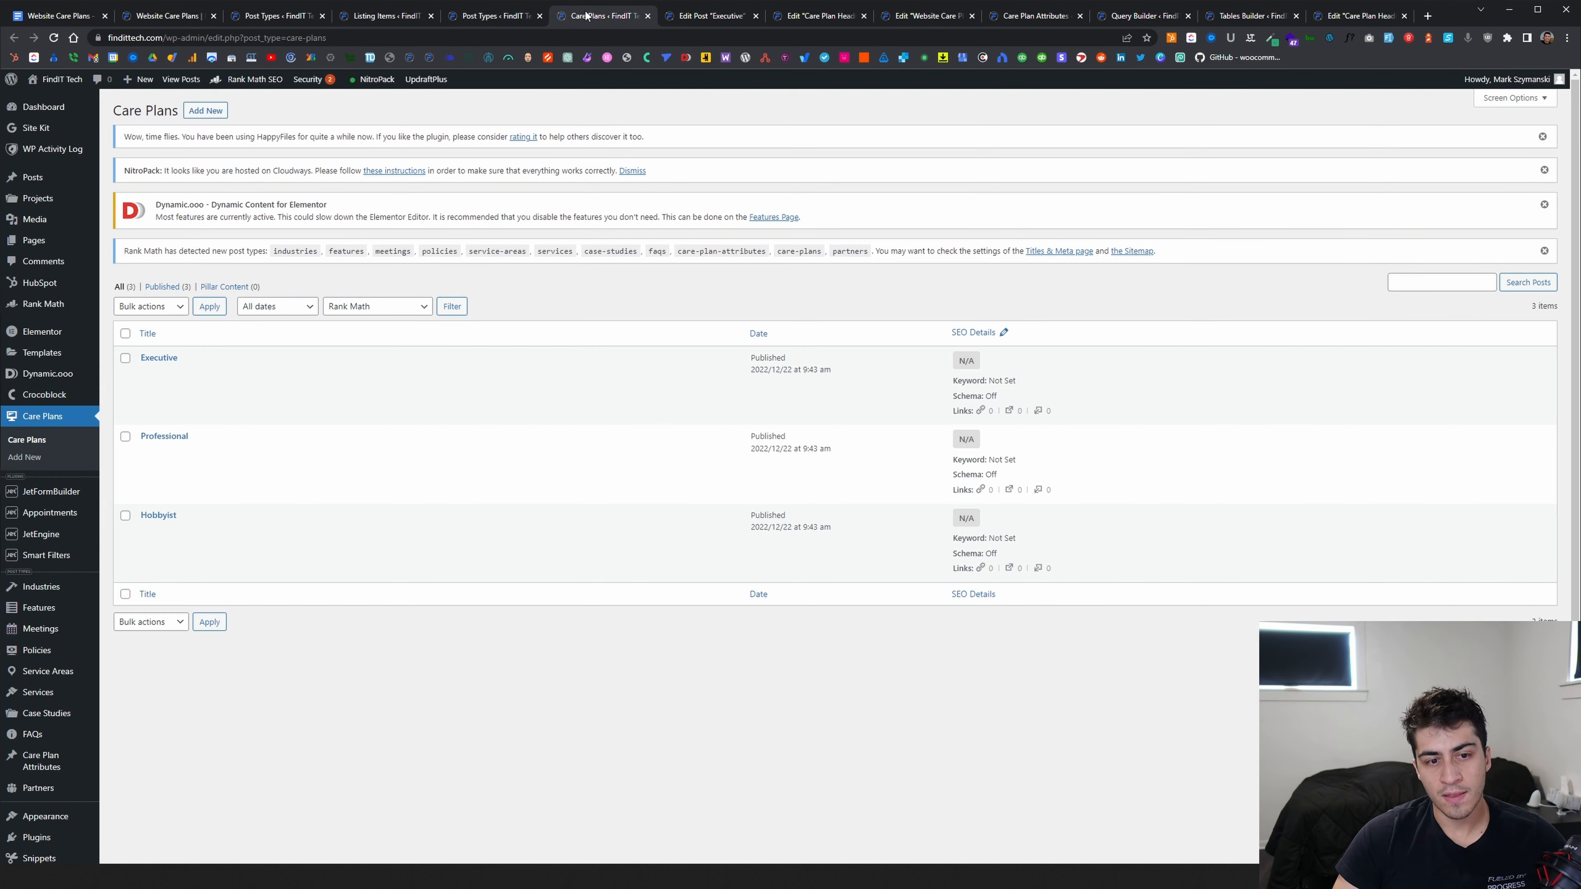
left_click(717, 19)
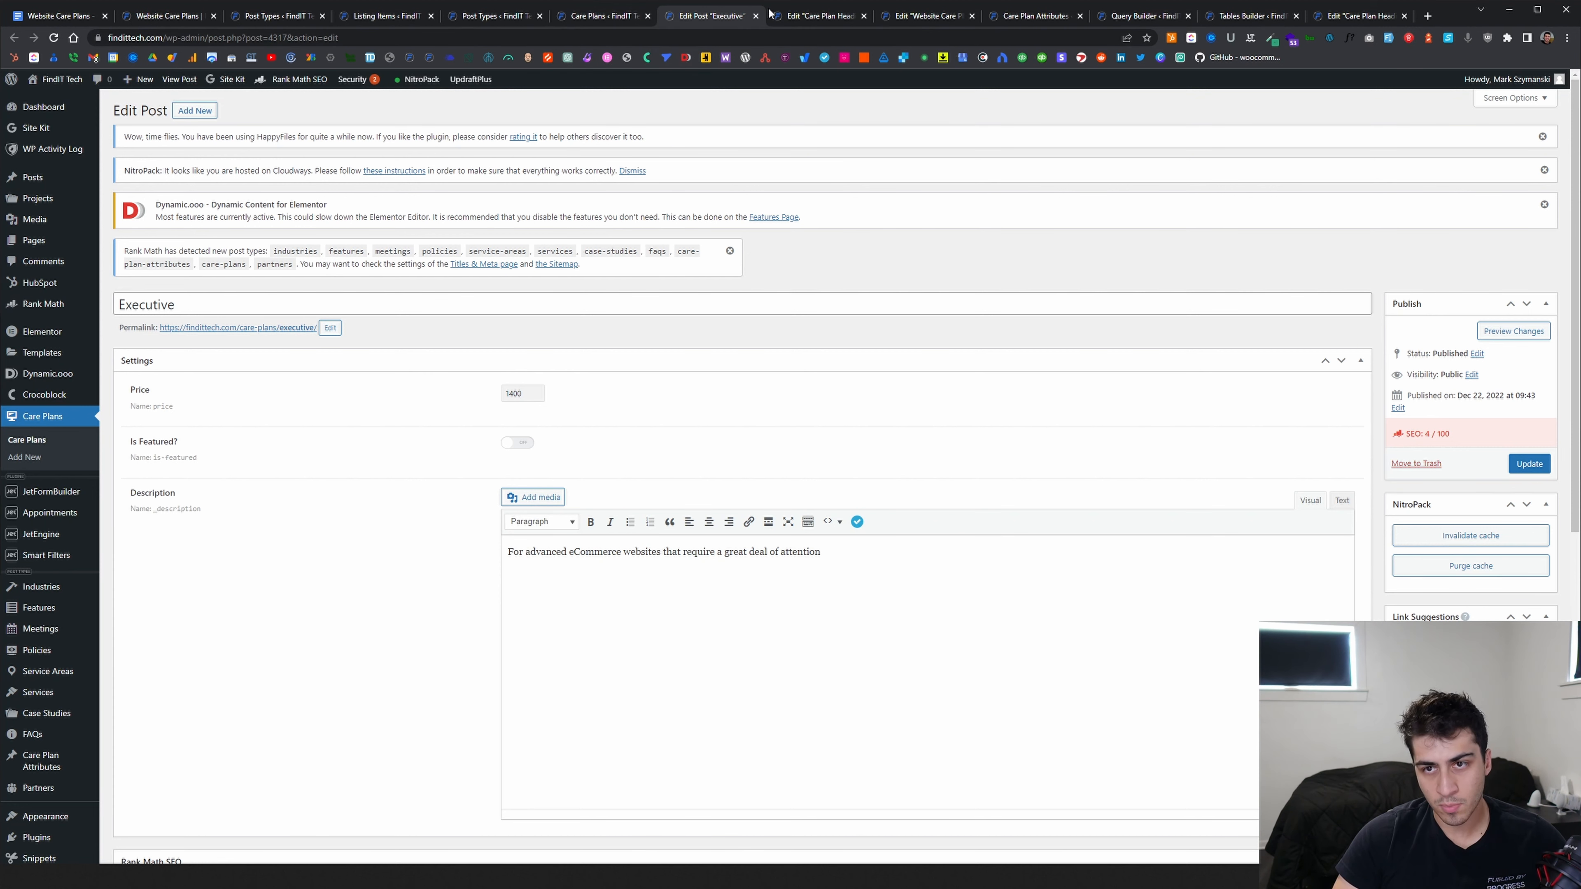
left_click(825, 17)
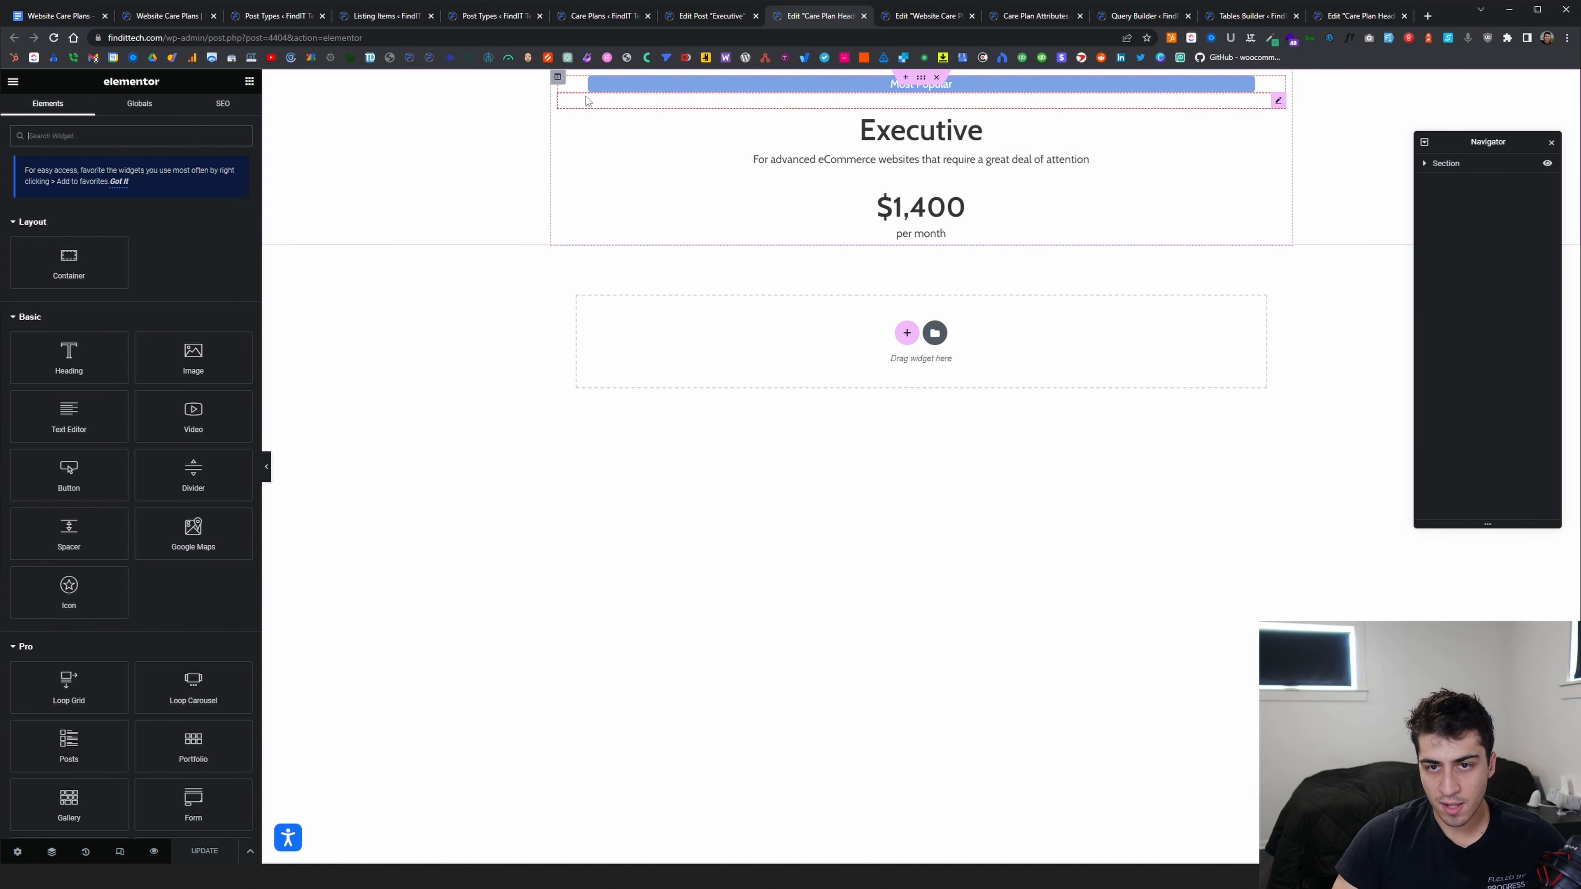
Inspect the content settings of the plan title heading, the description text and the price Dynamic Field
left_click(790, 128)
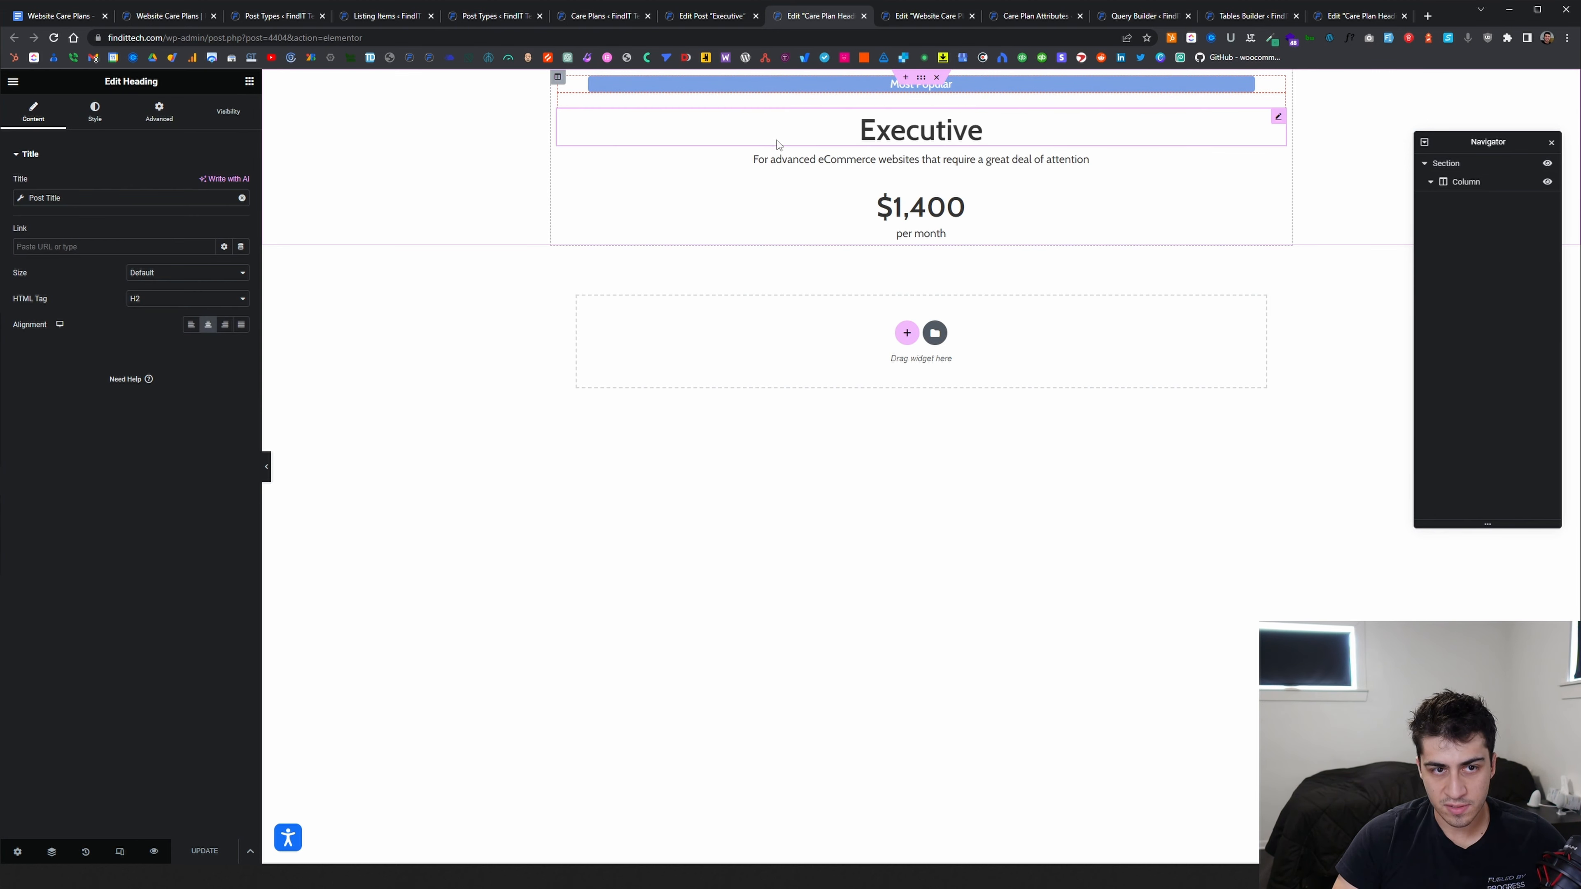
left_click(742, 166)
left_click(749, 225)
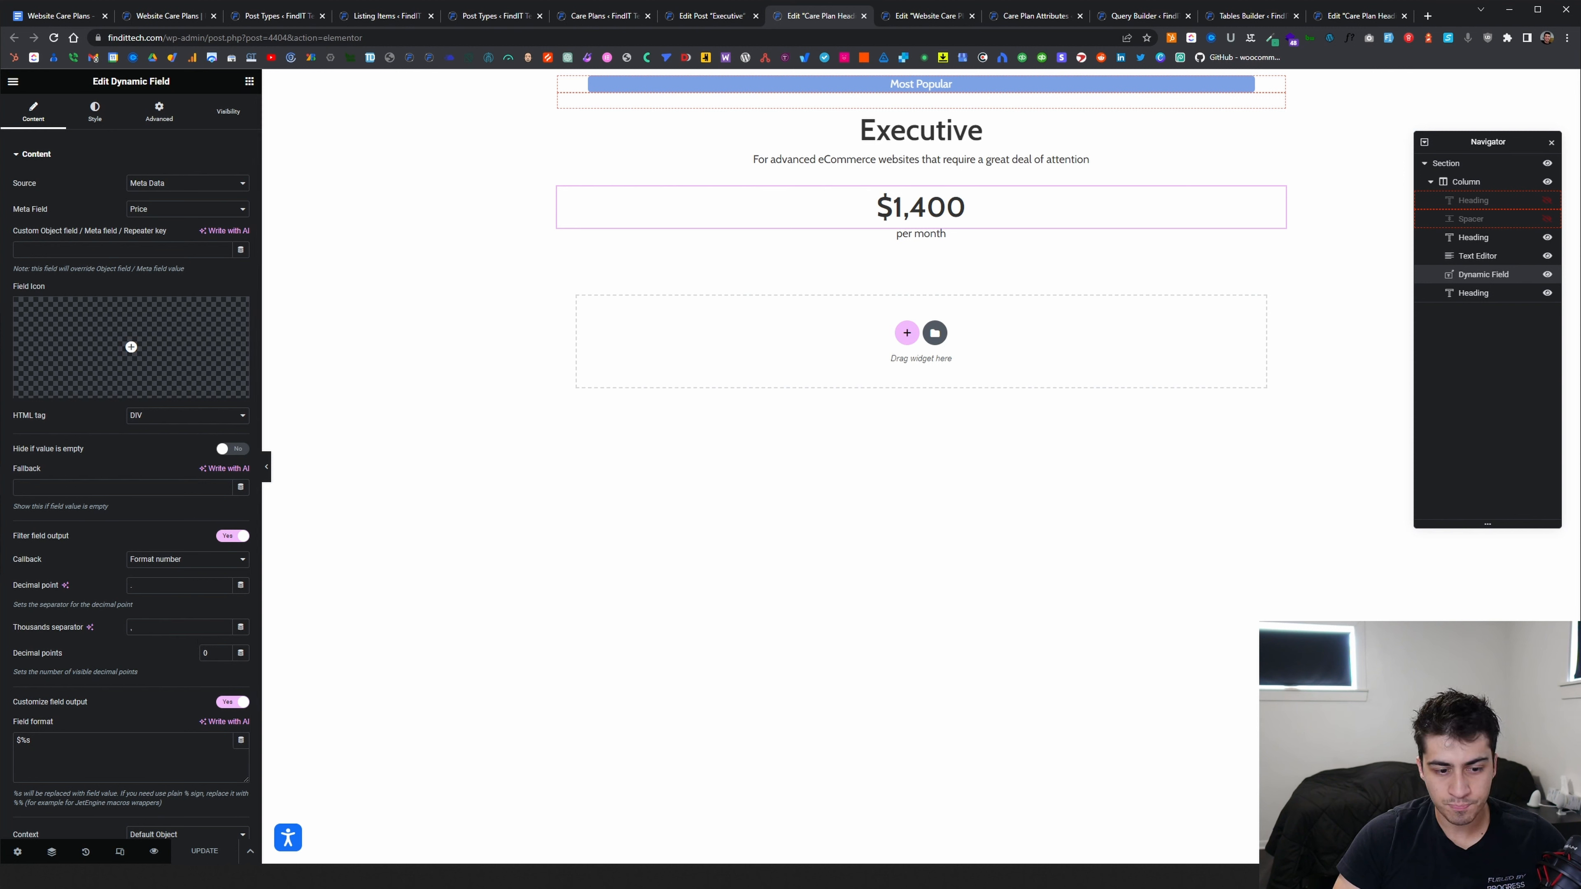
Examine the price field's $%s output format and compare it with the settings of the "per month" heading
left_click(34, 742)
left_click_drag(34, 742, 16, 741)
left_click(22, 746)
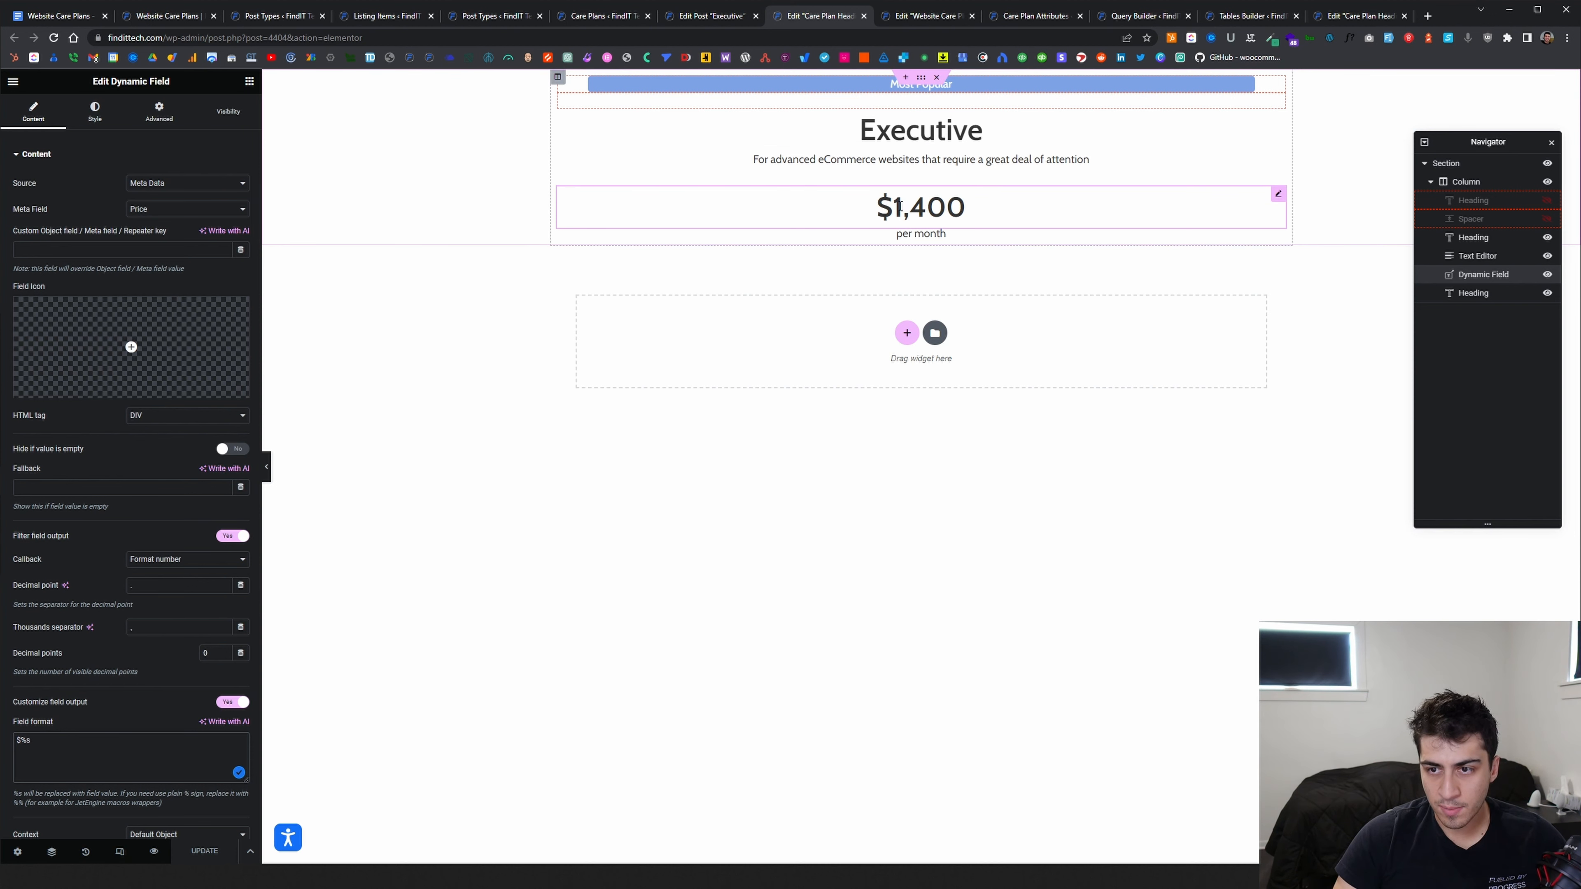
left_click(946, 233)
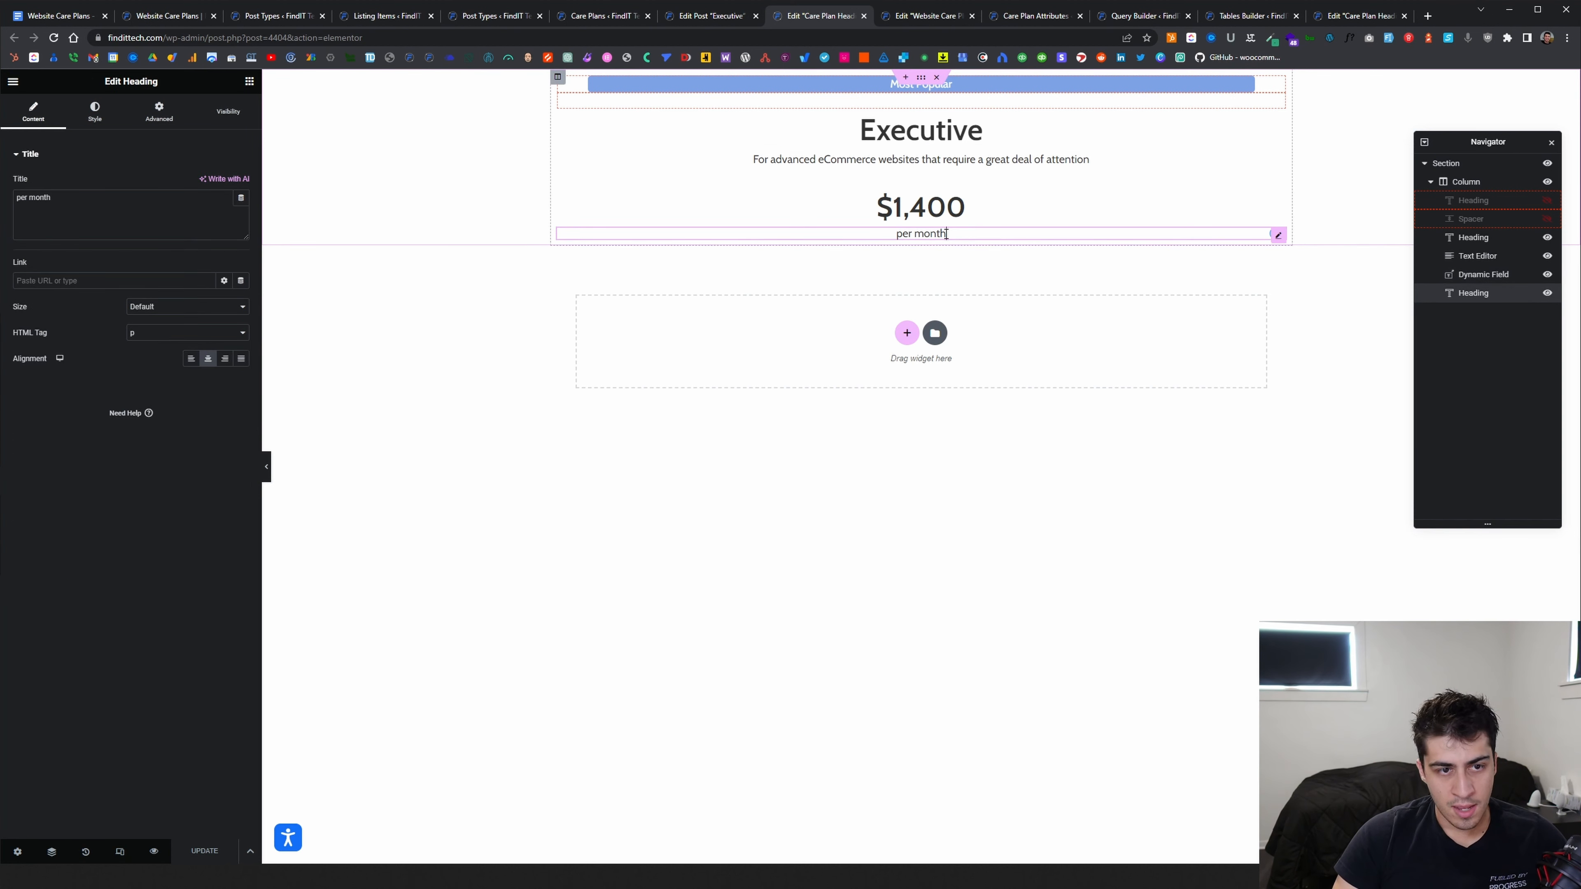
left_click(991, 221)
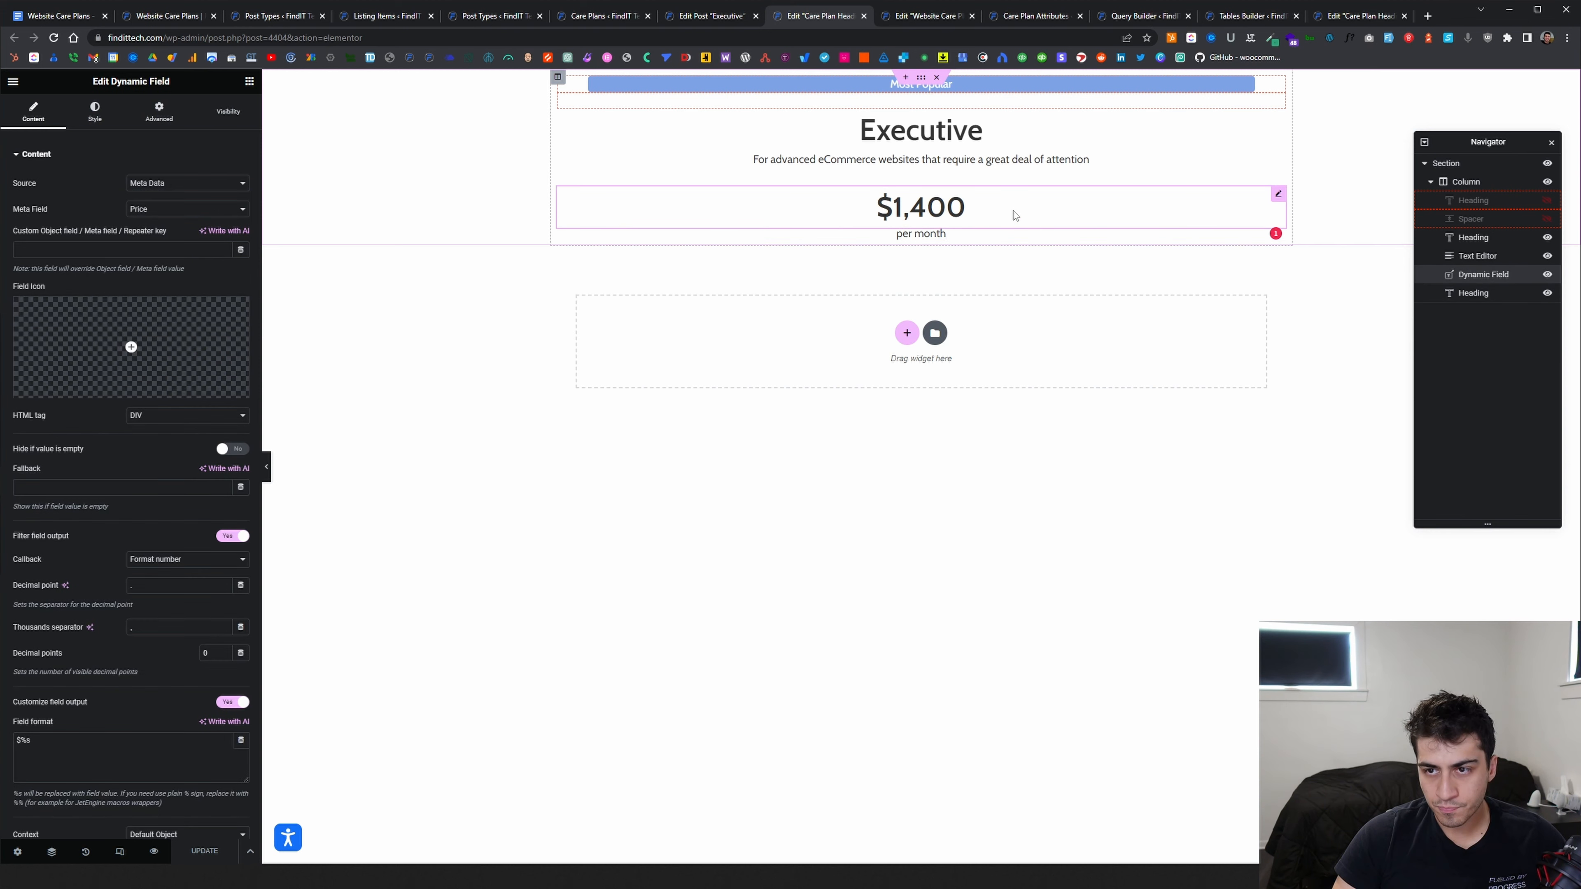
Inspect the Spacer's dynamic visibility settings, including its Post & Page condition
left_click(582, 105)
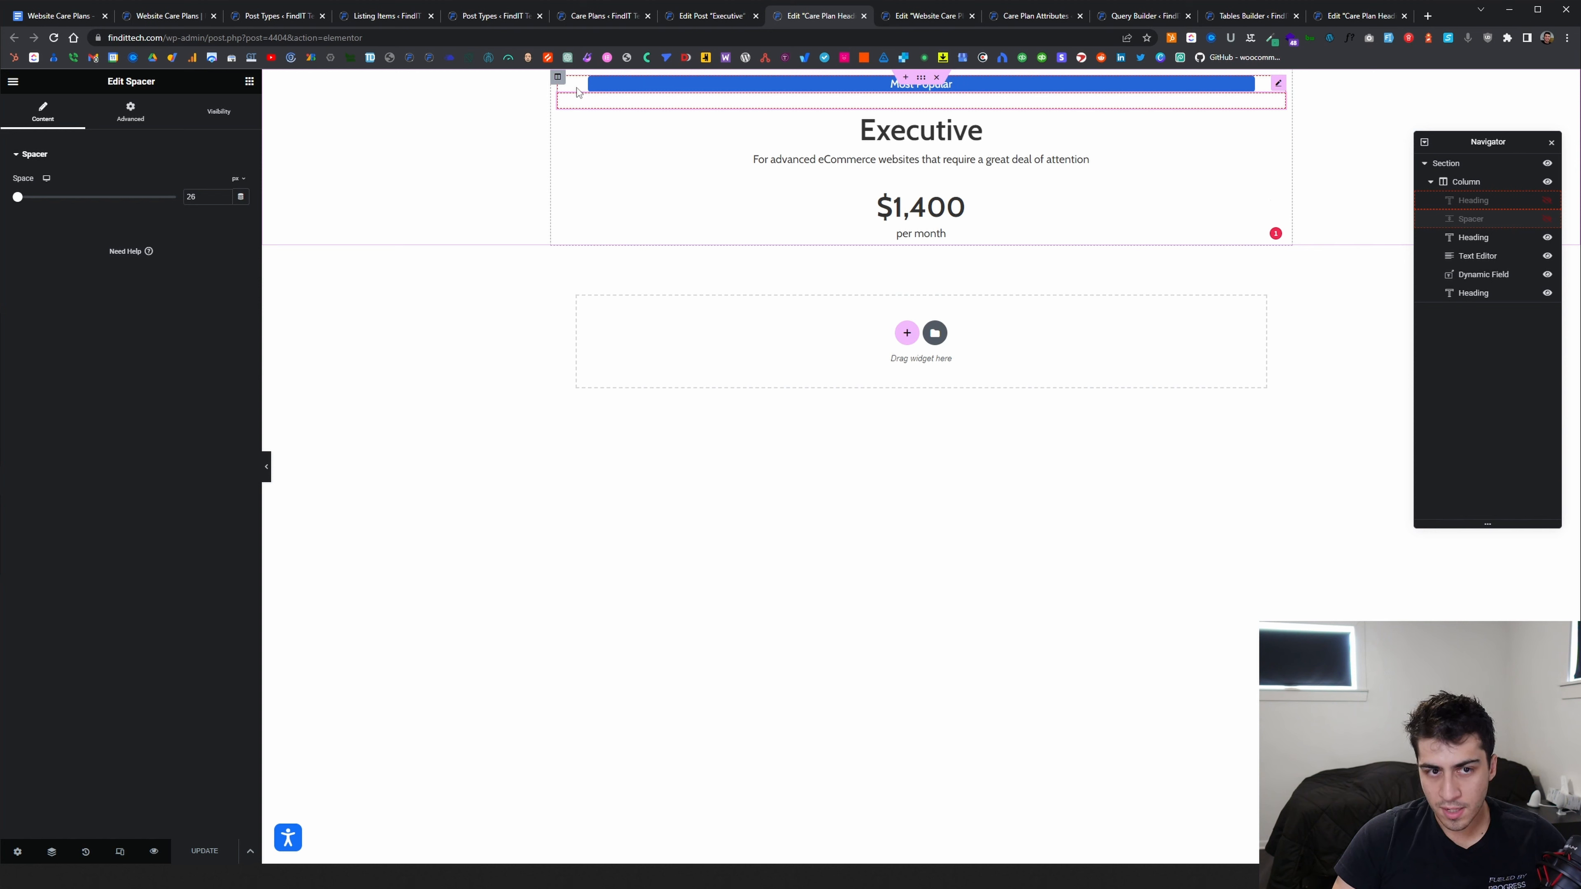
left_click(219, 112)
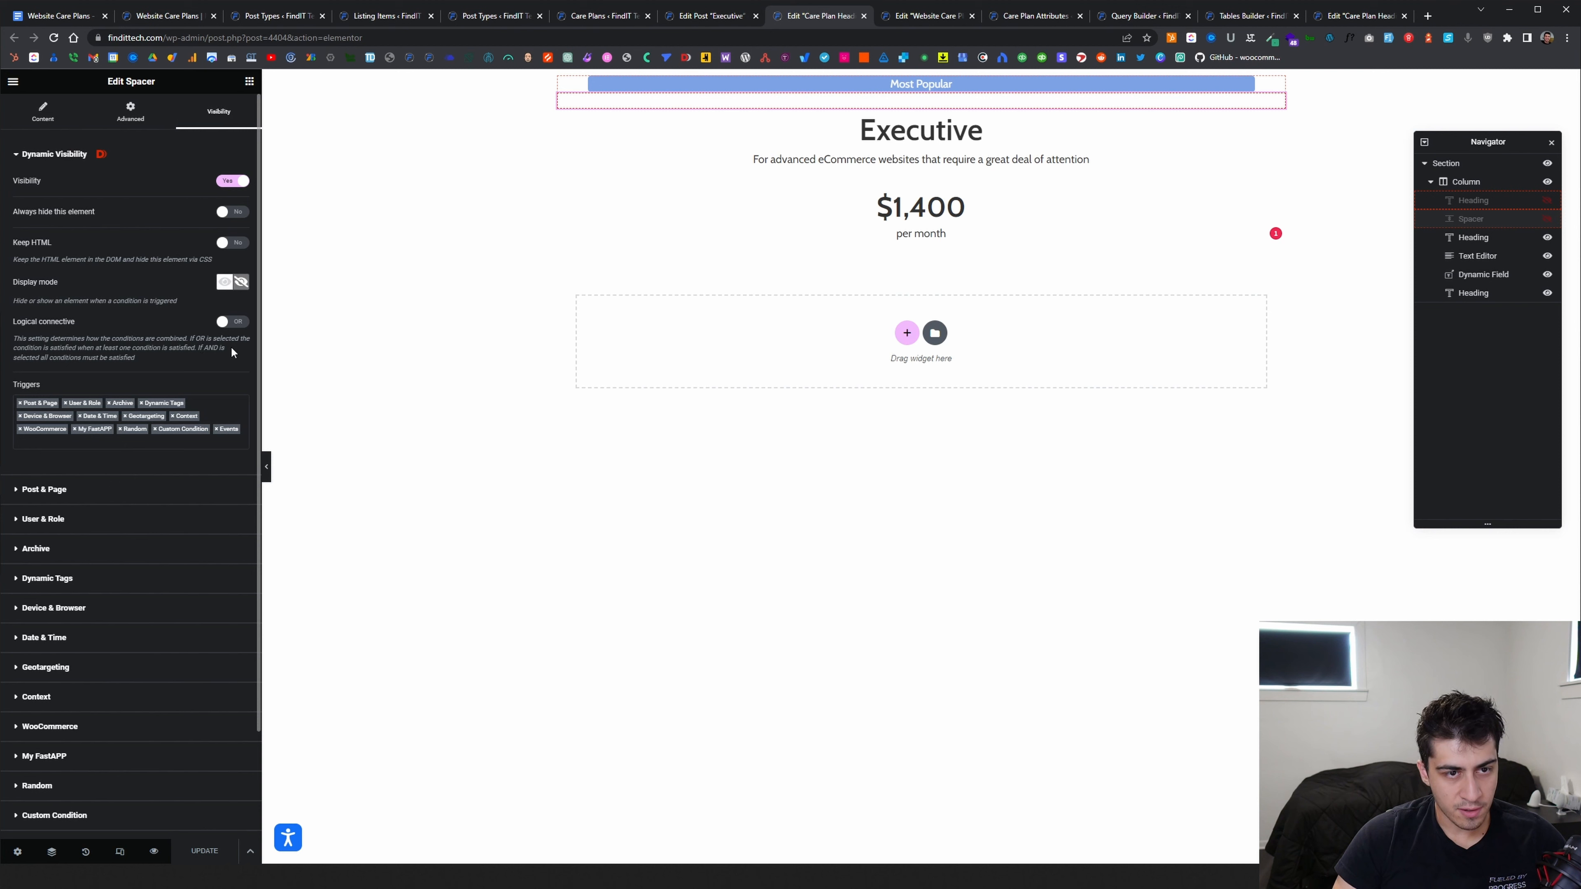
left_click(138, 496)
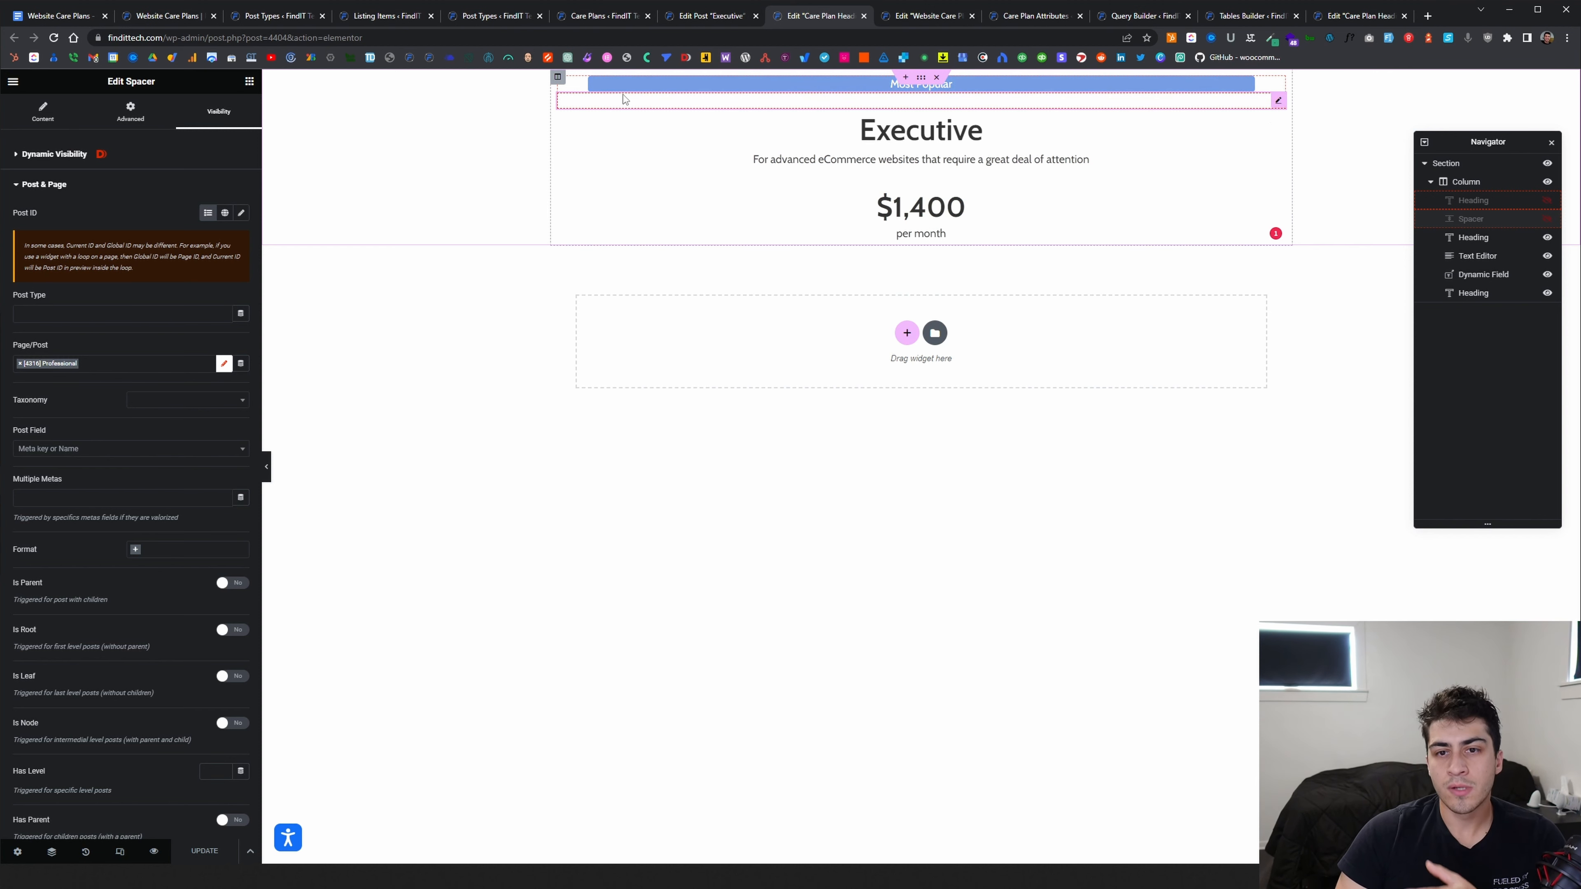
left_click(582, 91)
left_click(583, 107)
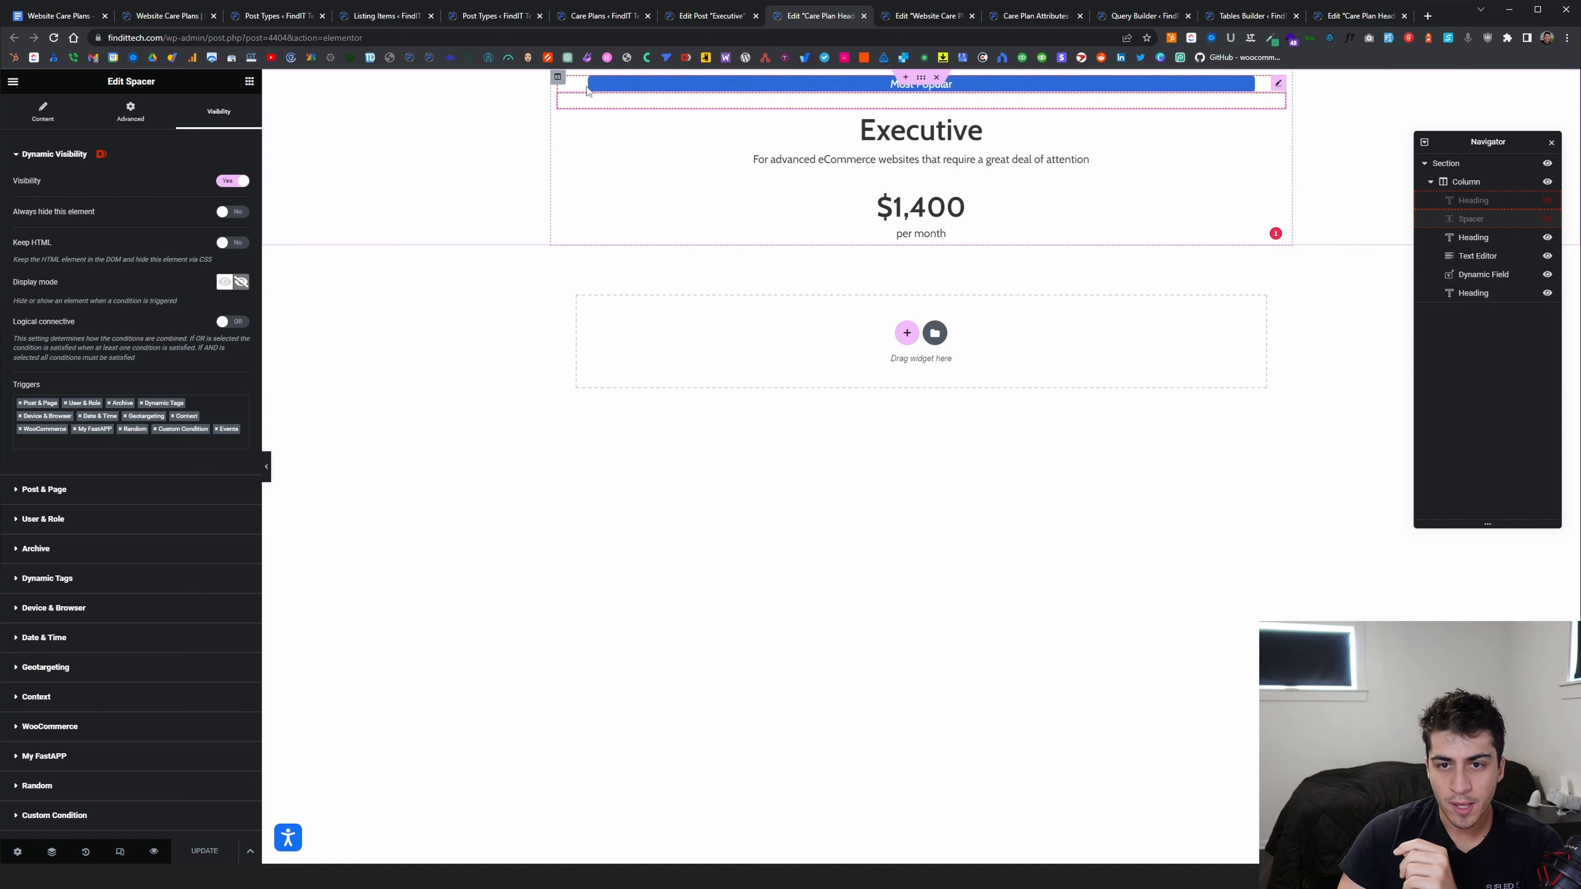
Inspect the Most Popular heading's dynamic visibility and its Post & Page condition, and collapse that condition group
left_click(577, 91)
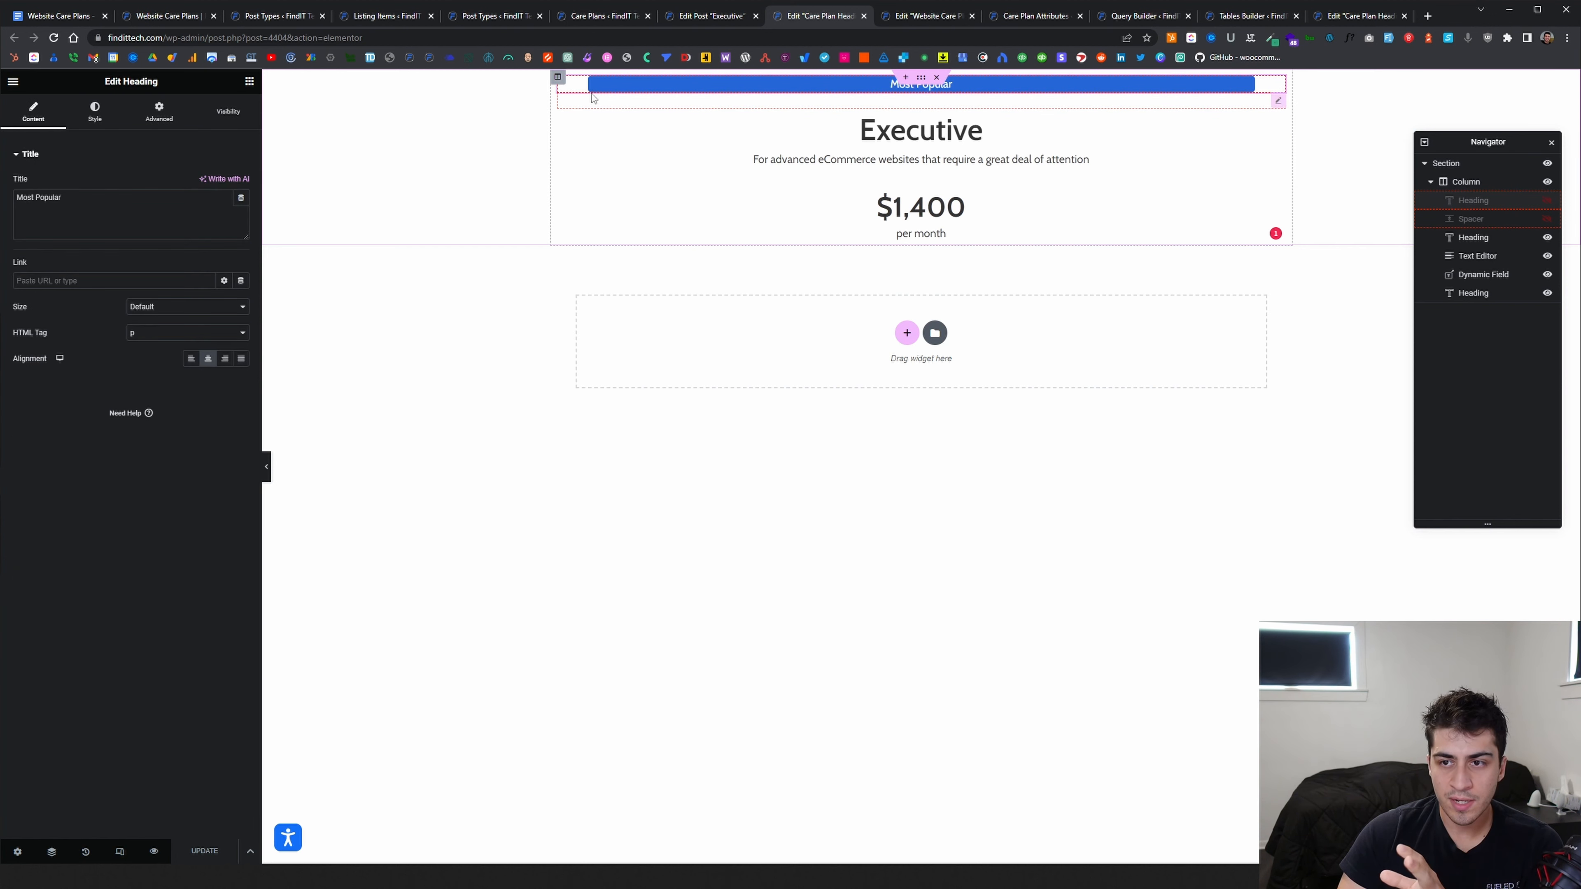
left_click(217, 118)
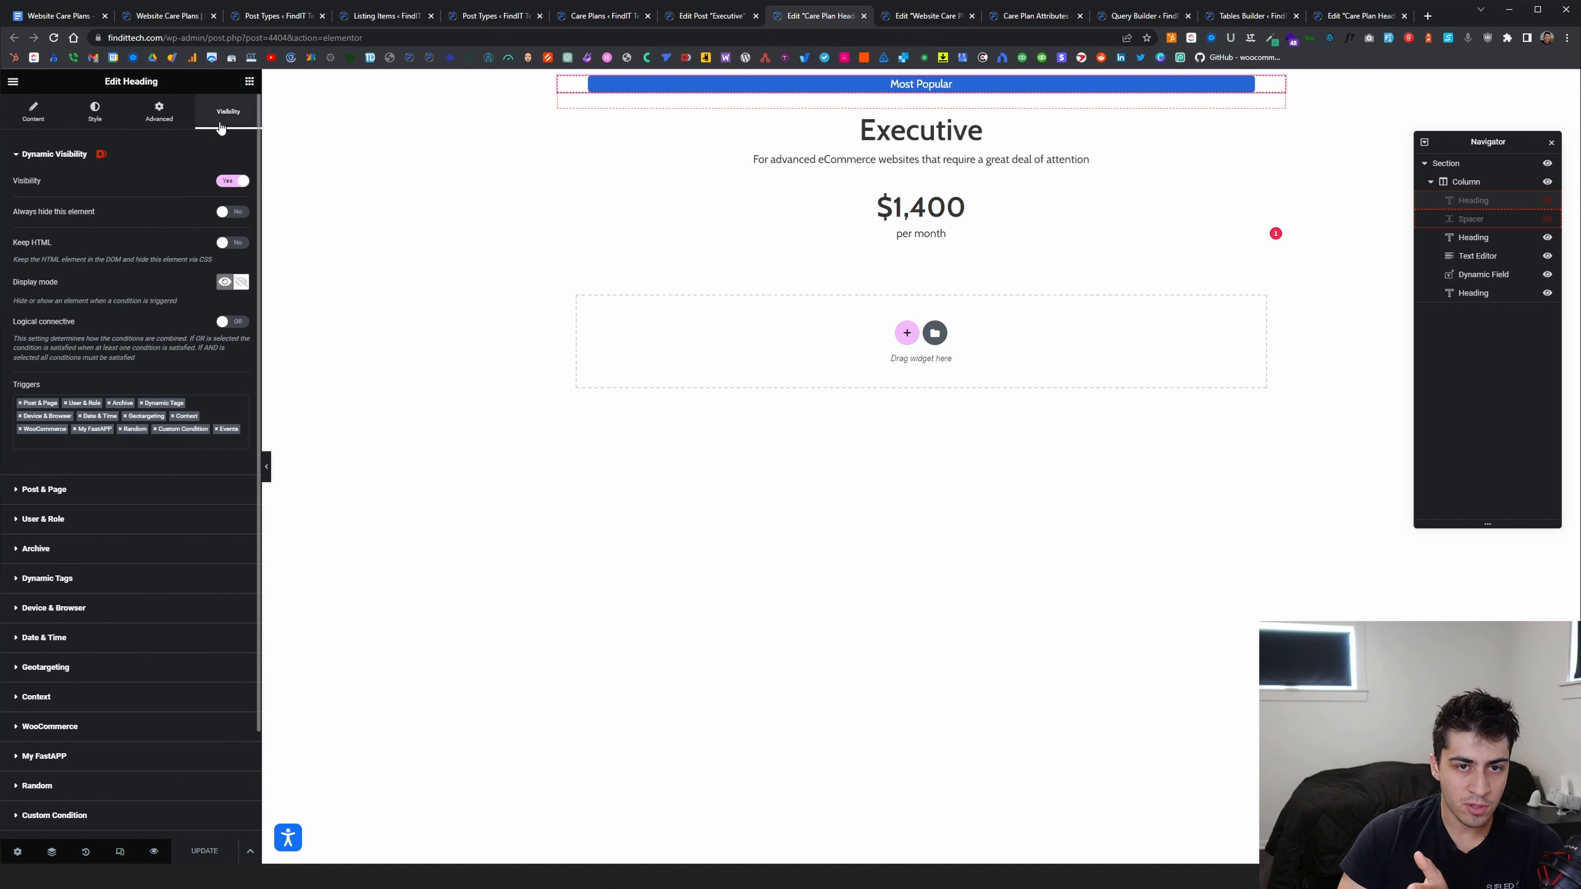
left_click(41, 490)
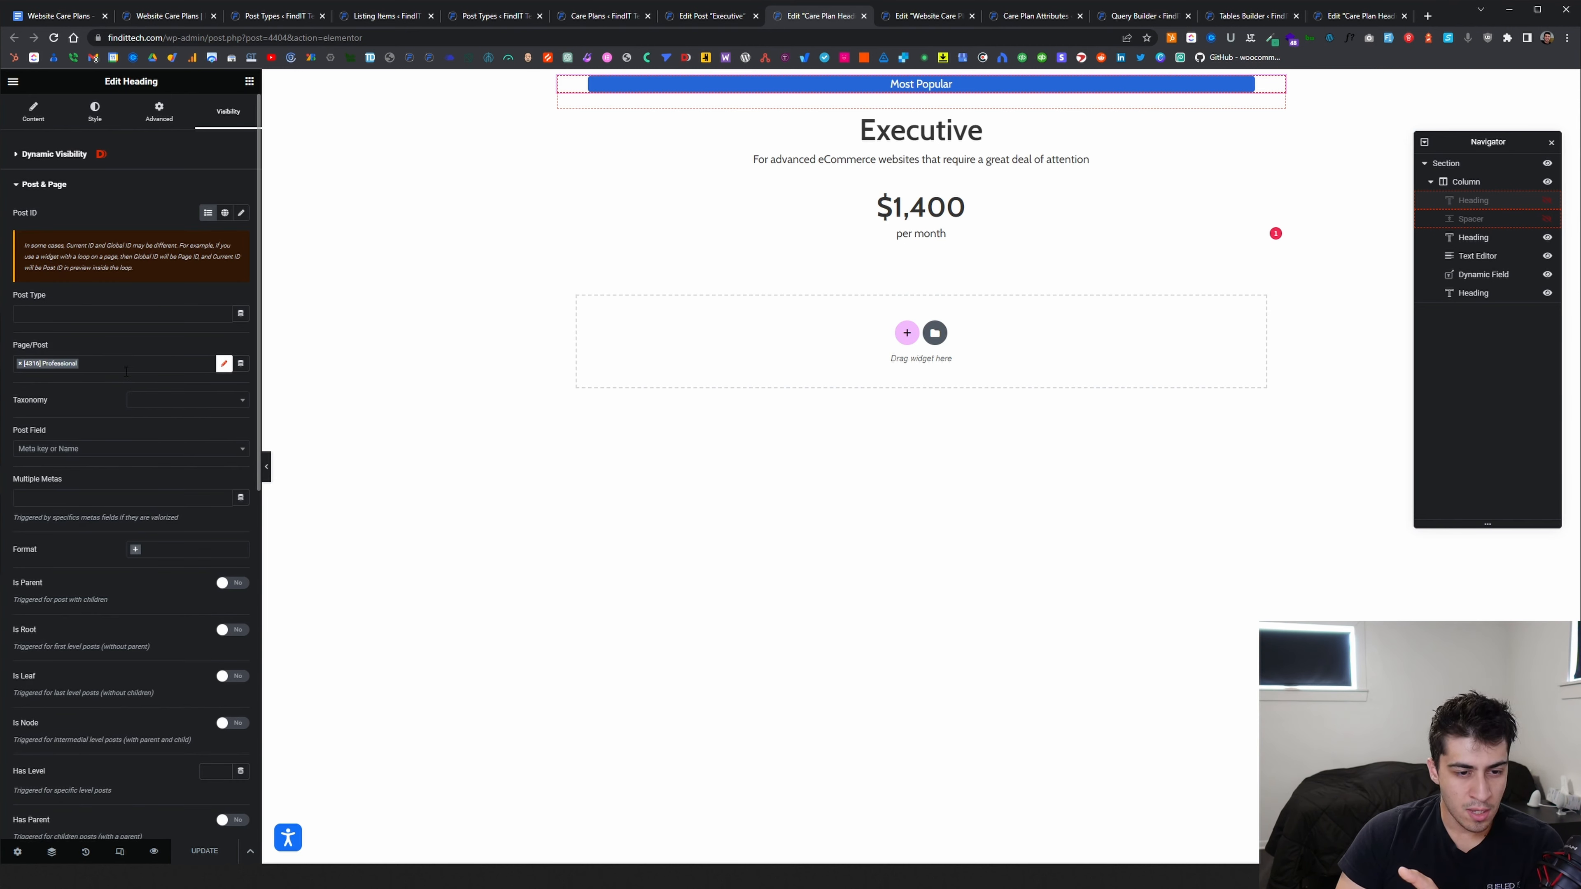
scroll(127, 372, "down", 1)
scroll(125, 370, "down", 1)
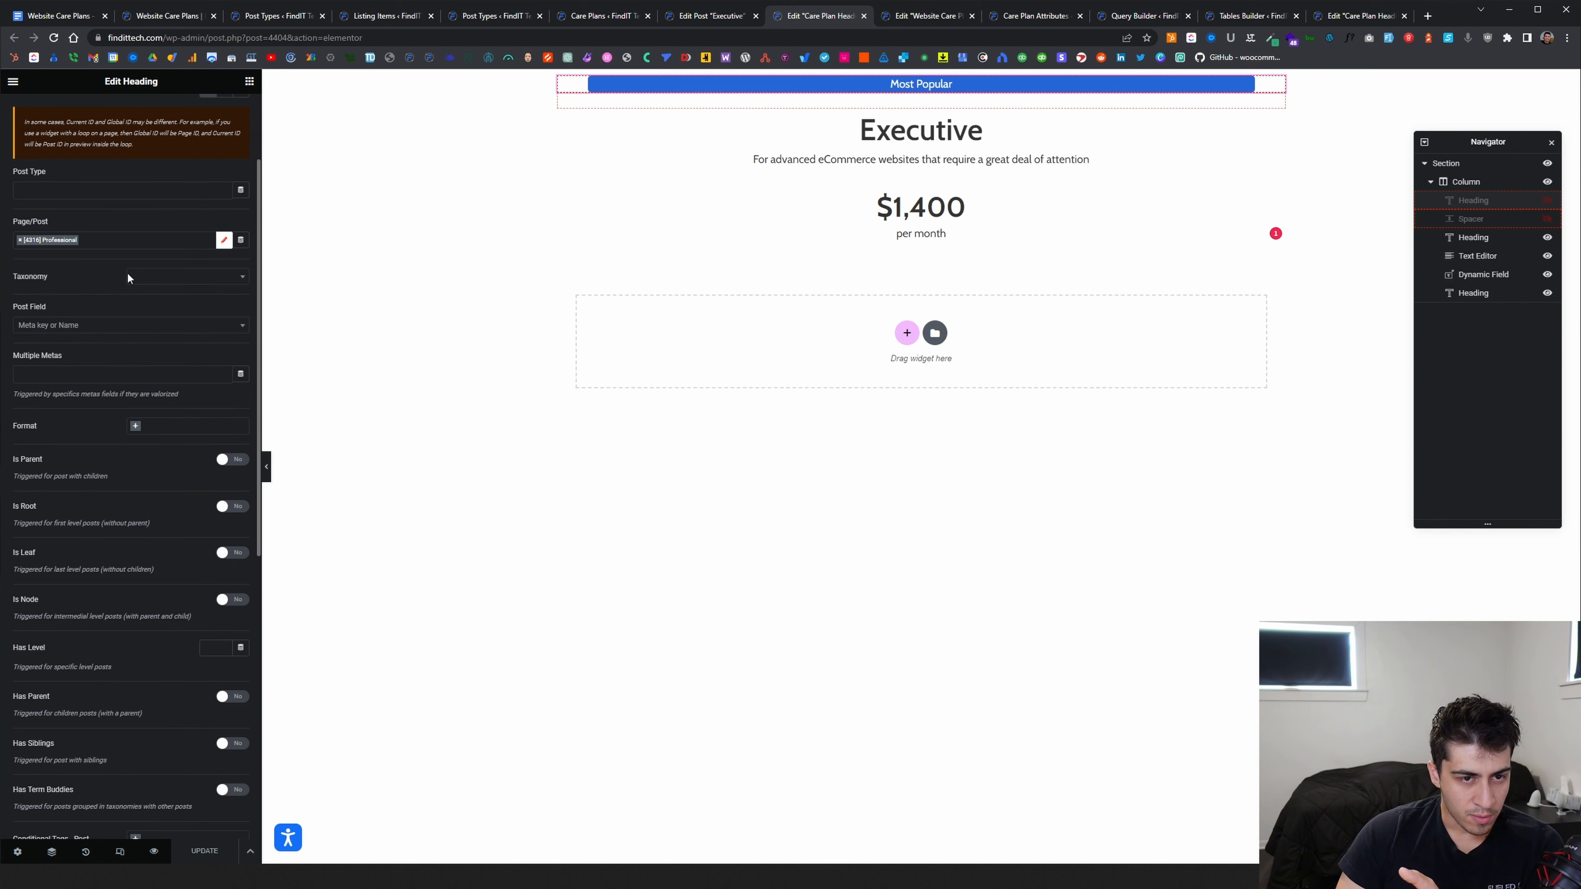
scroll(113, 222, "up", 2)
left_click(78, 194)
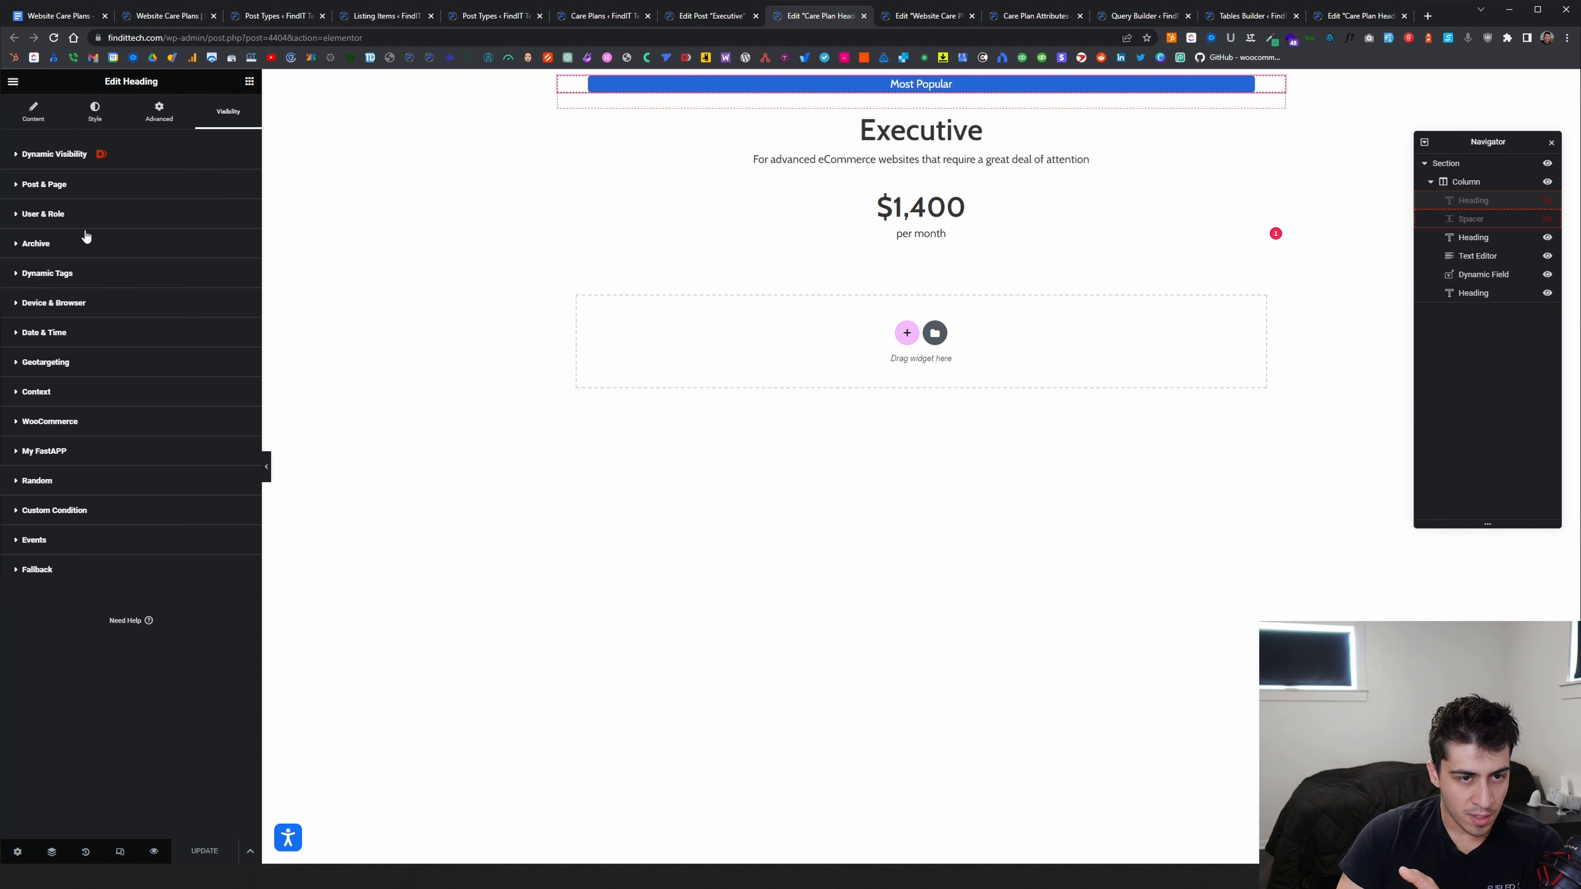
Make the Most Popular heading's visibility depend on the is-featured post field having value 1 instead of the Professional post, and save the template
left_click(83, 187)
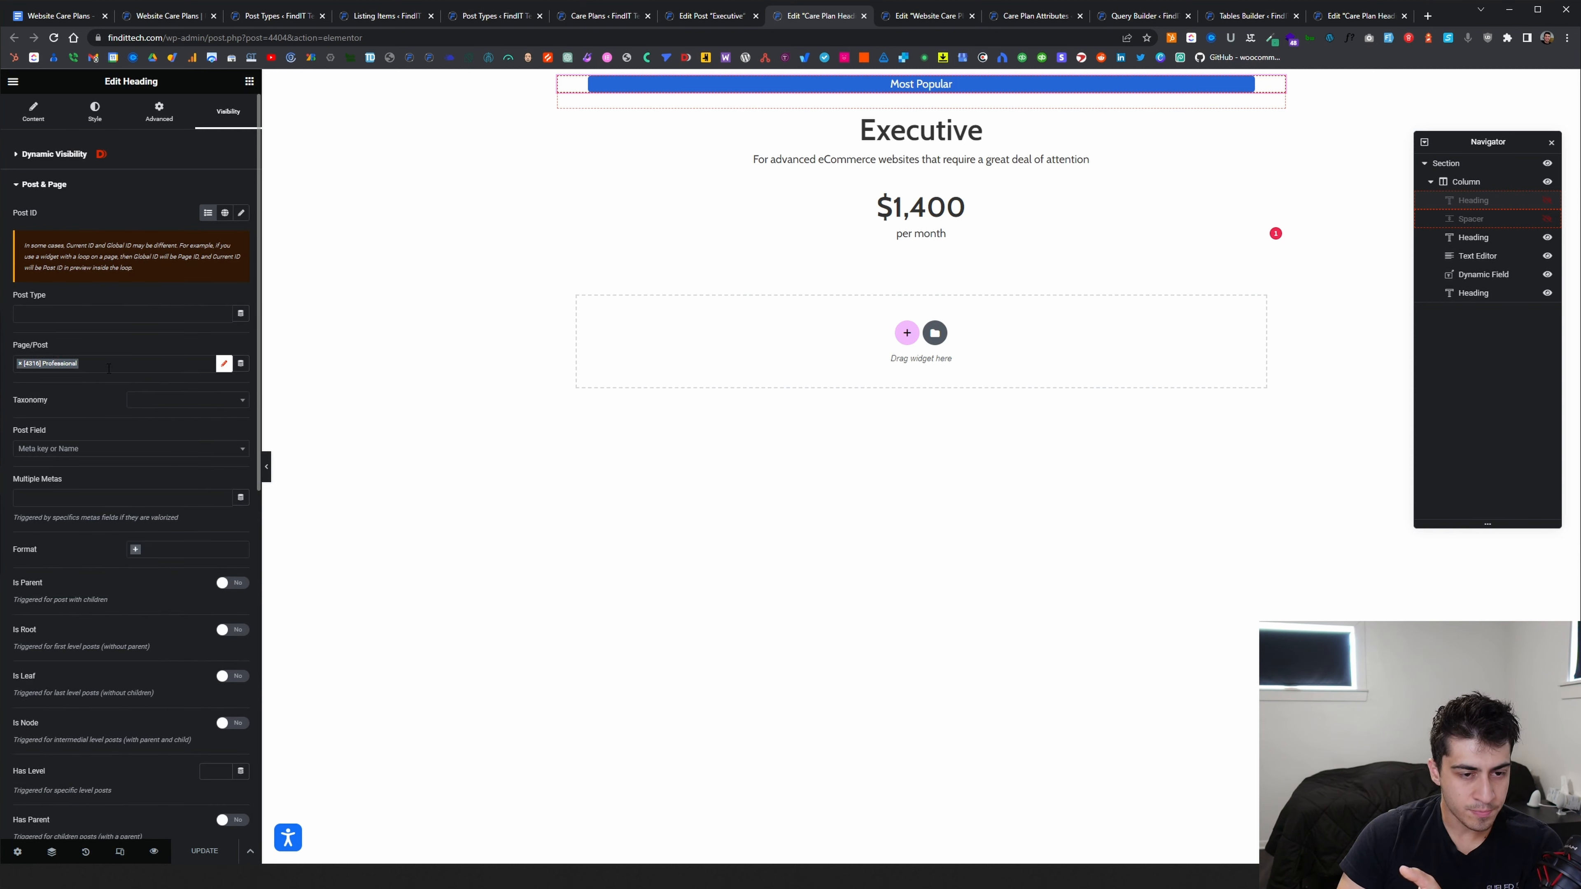
left_click(101, 450)
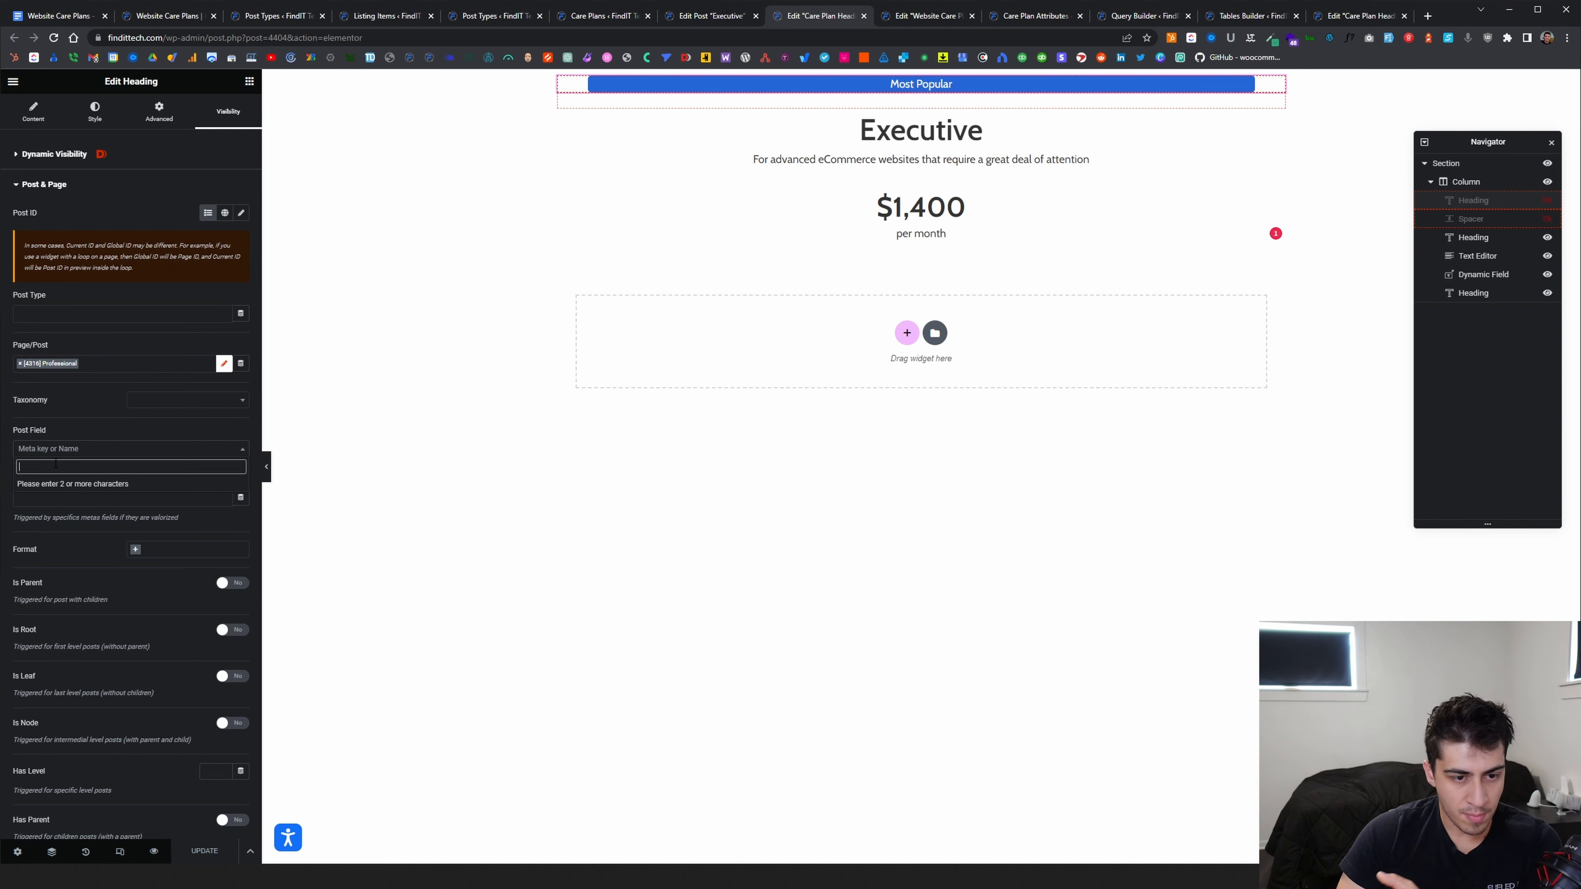
type("is feauter")
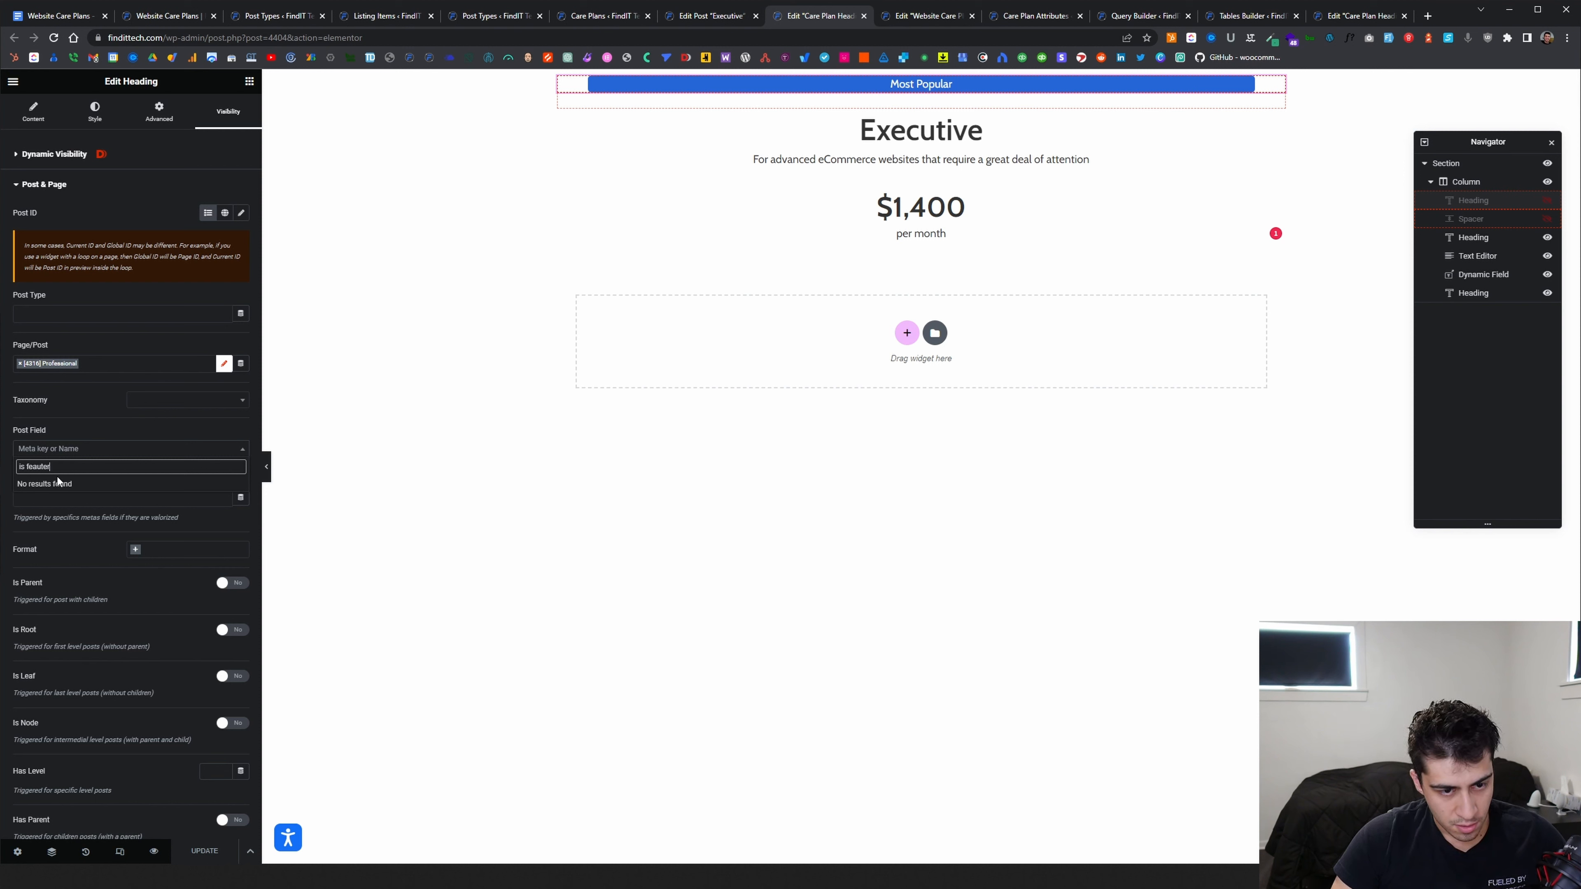
key("BackSpace")
key("BackSpace")
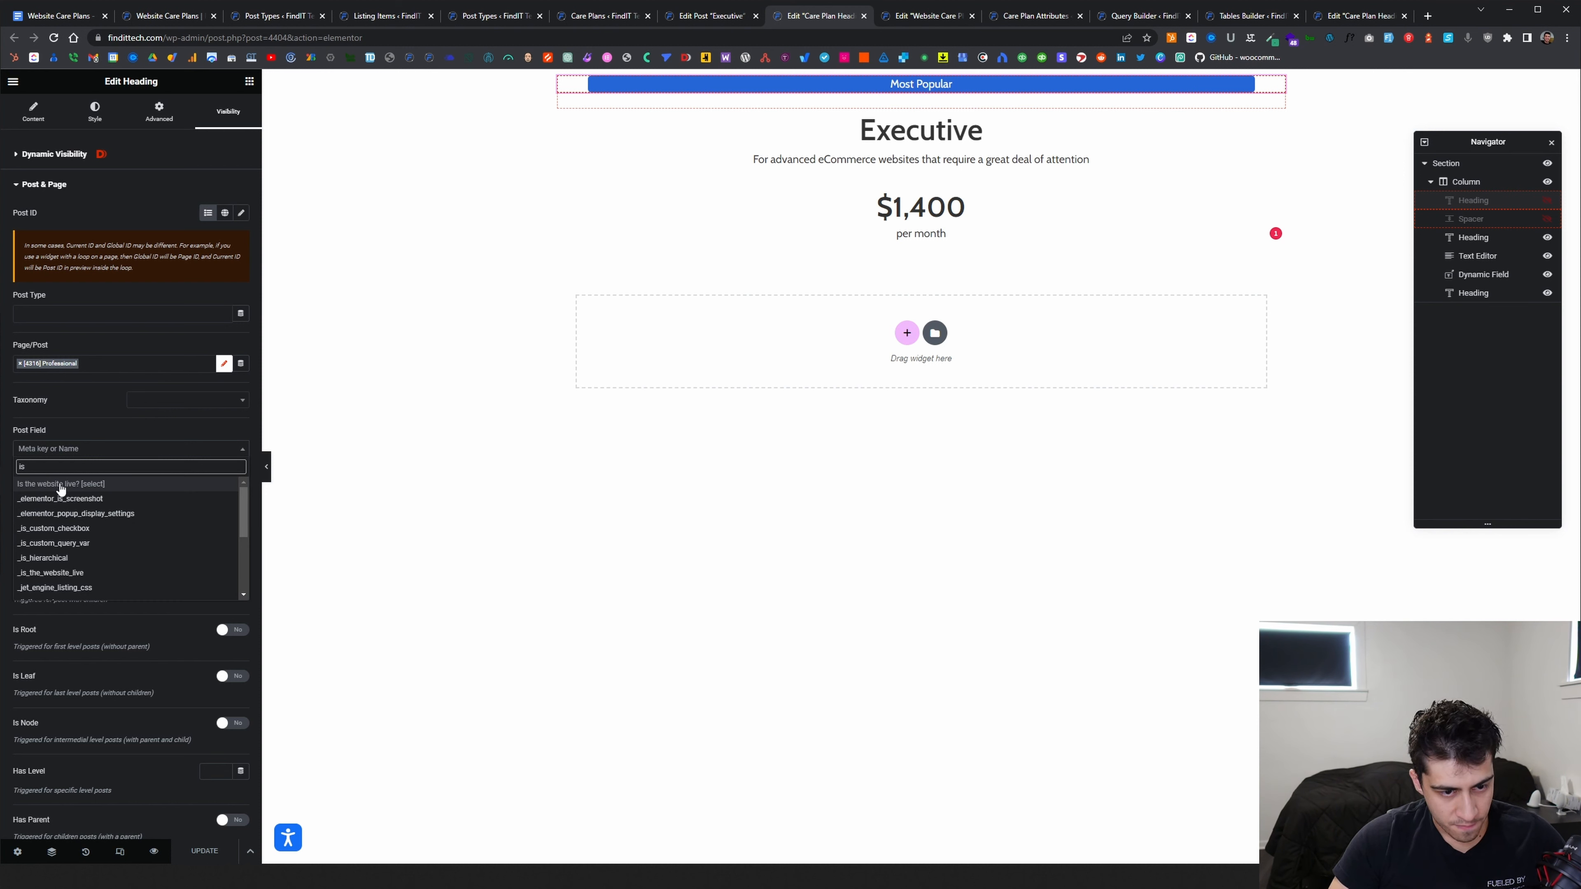
type("-fe")
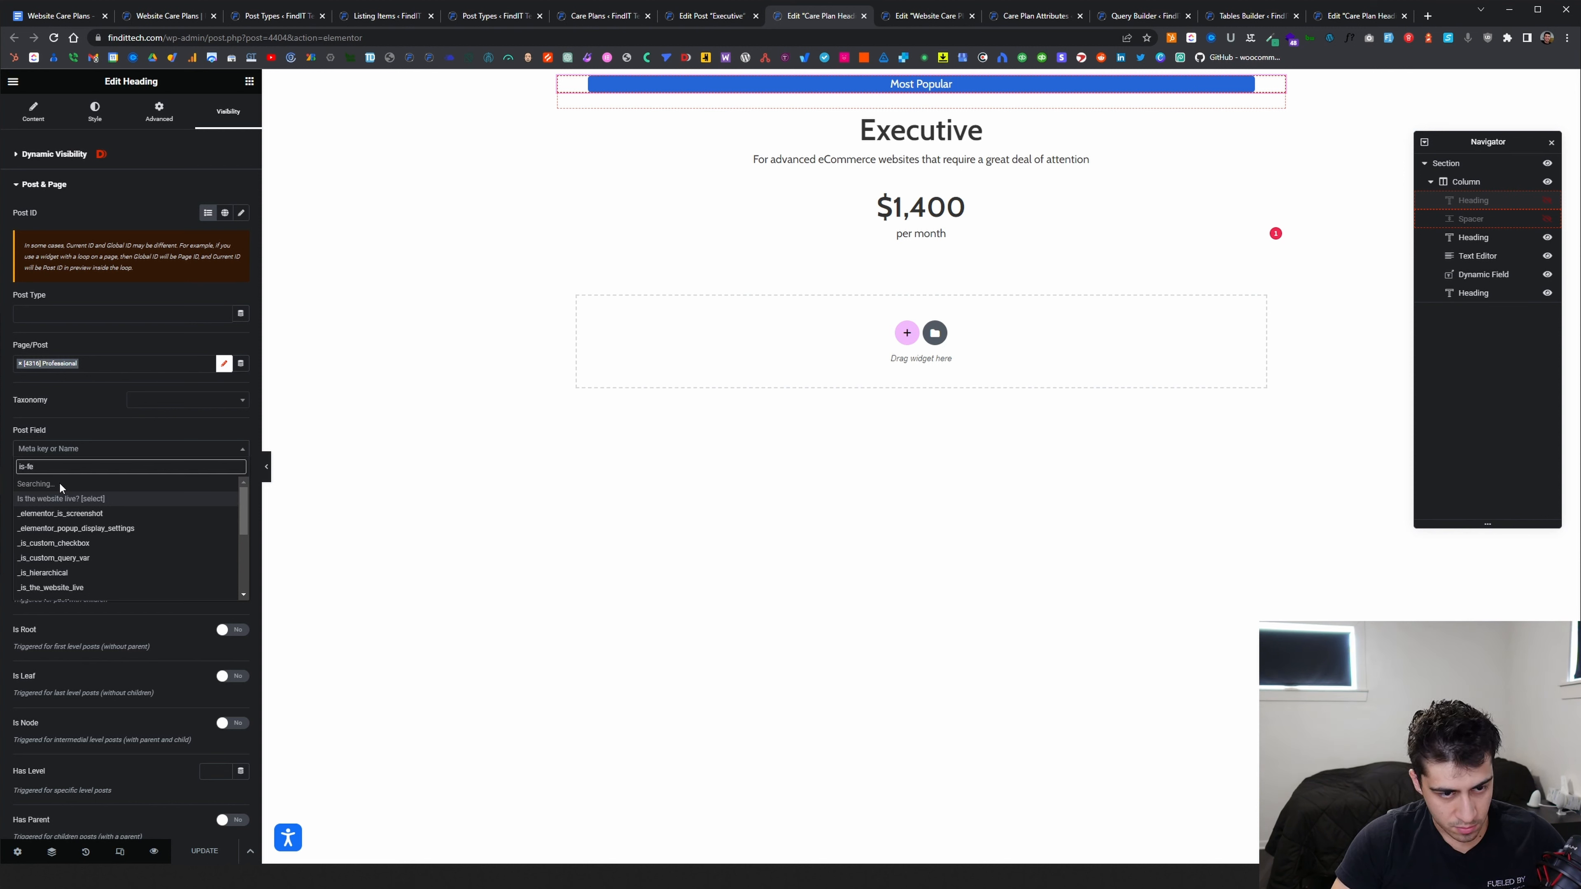
left_click(59, 484)
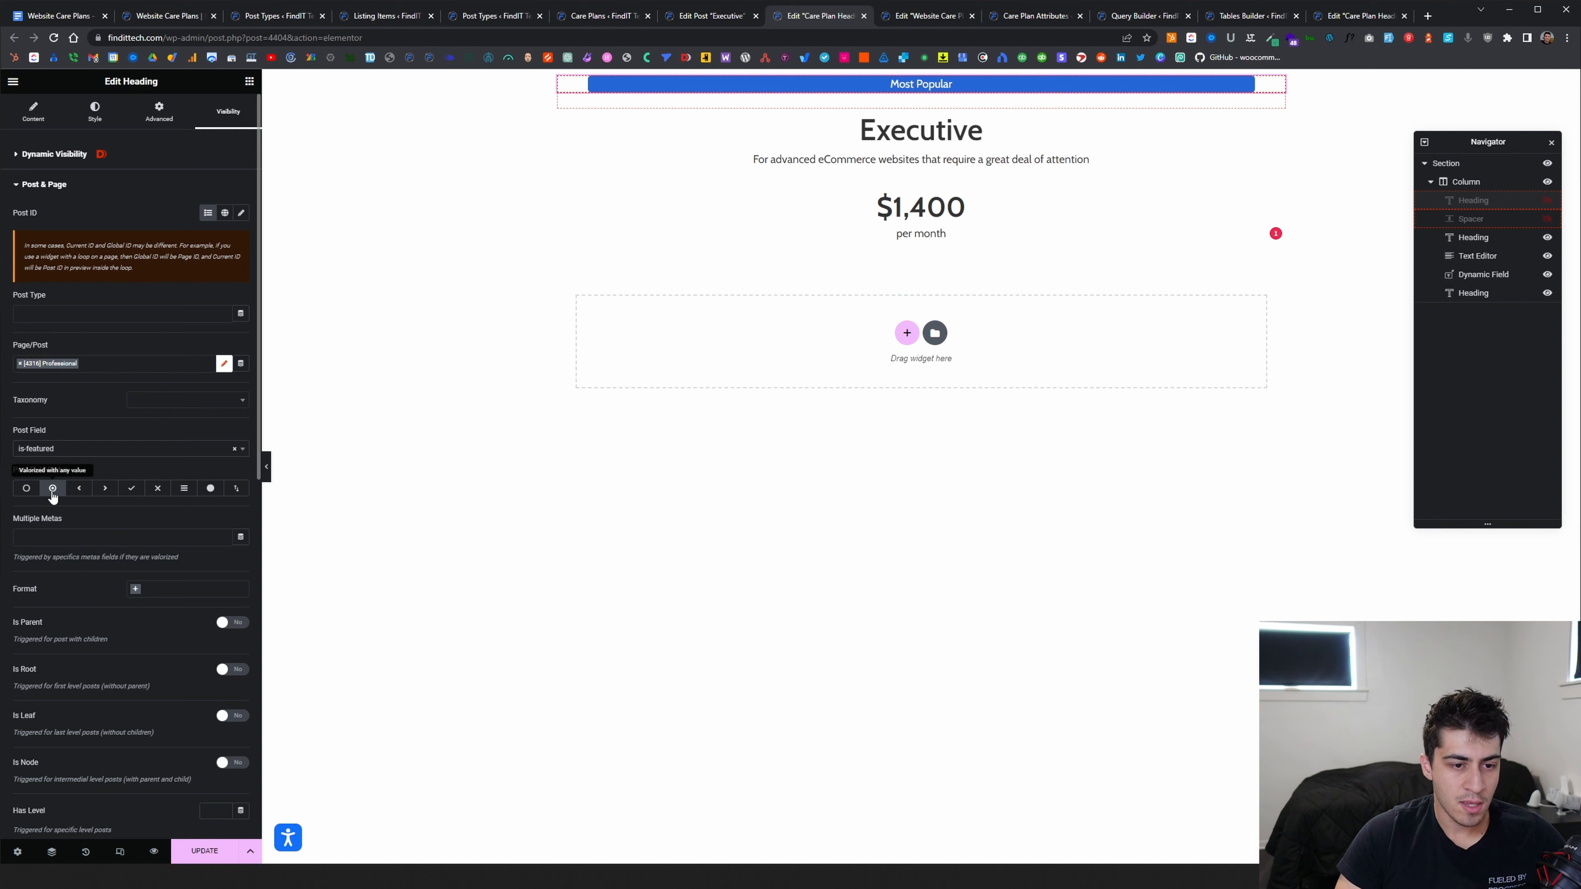
left_click(211, 489)
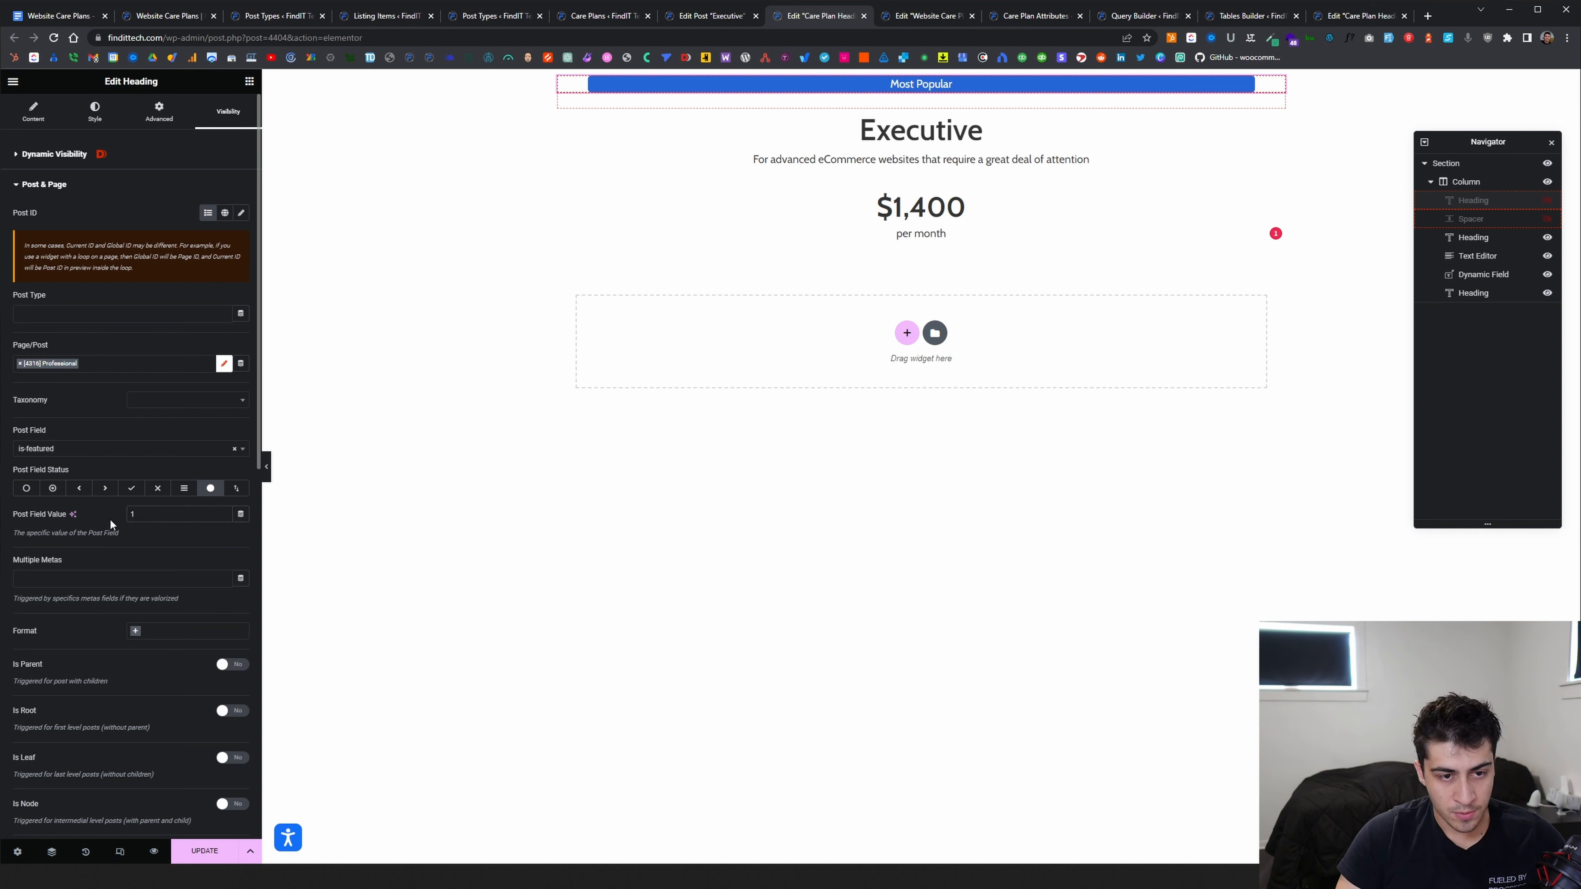
left_click(21, 365)
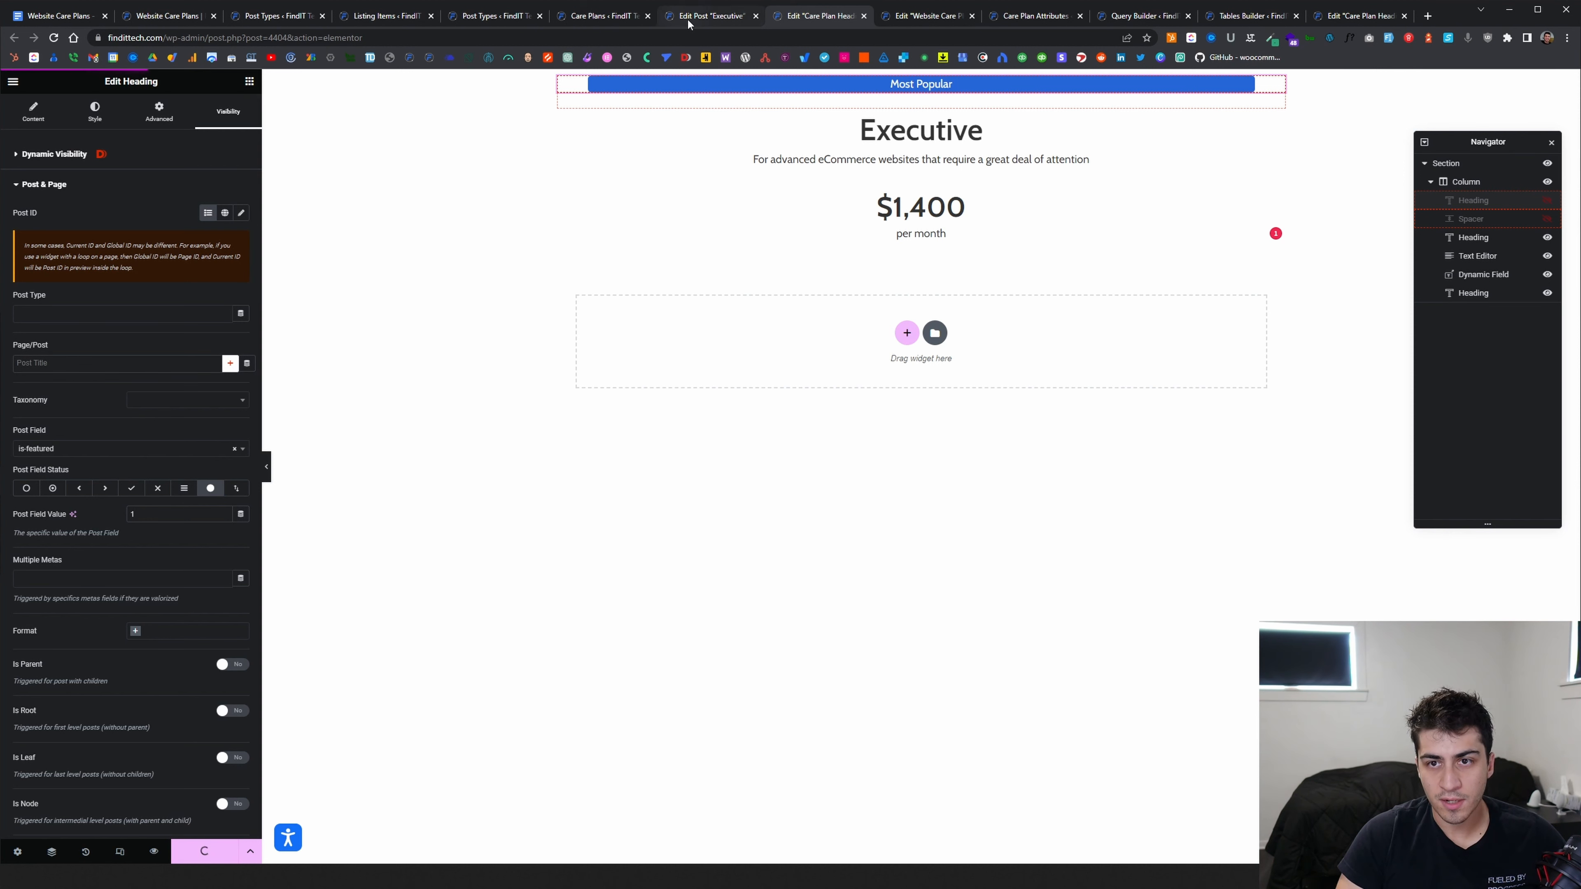
Return to the live Website Care Plans page and reload it to check the Most Popular badge
left_click(602, 16)
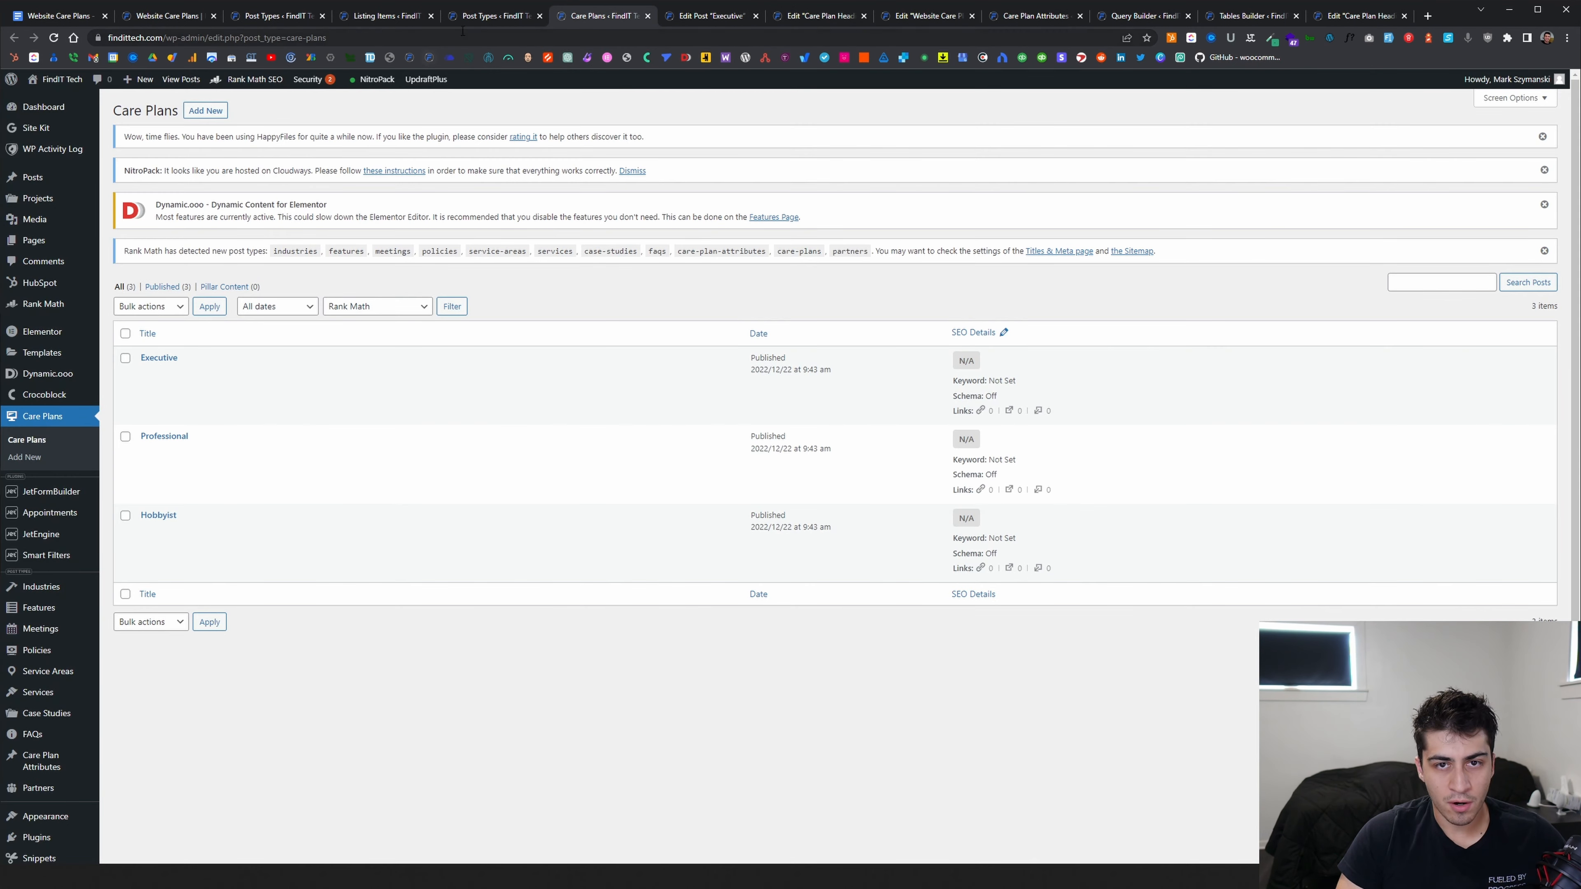
left_click(411, 19)
left_click(466, 18)
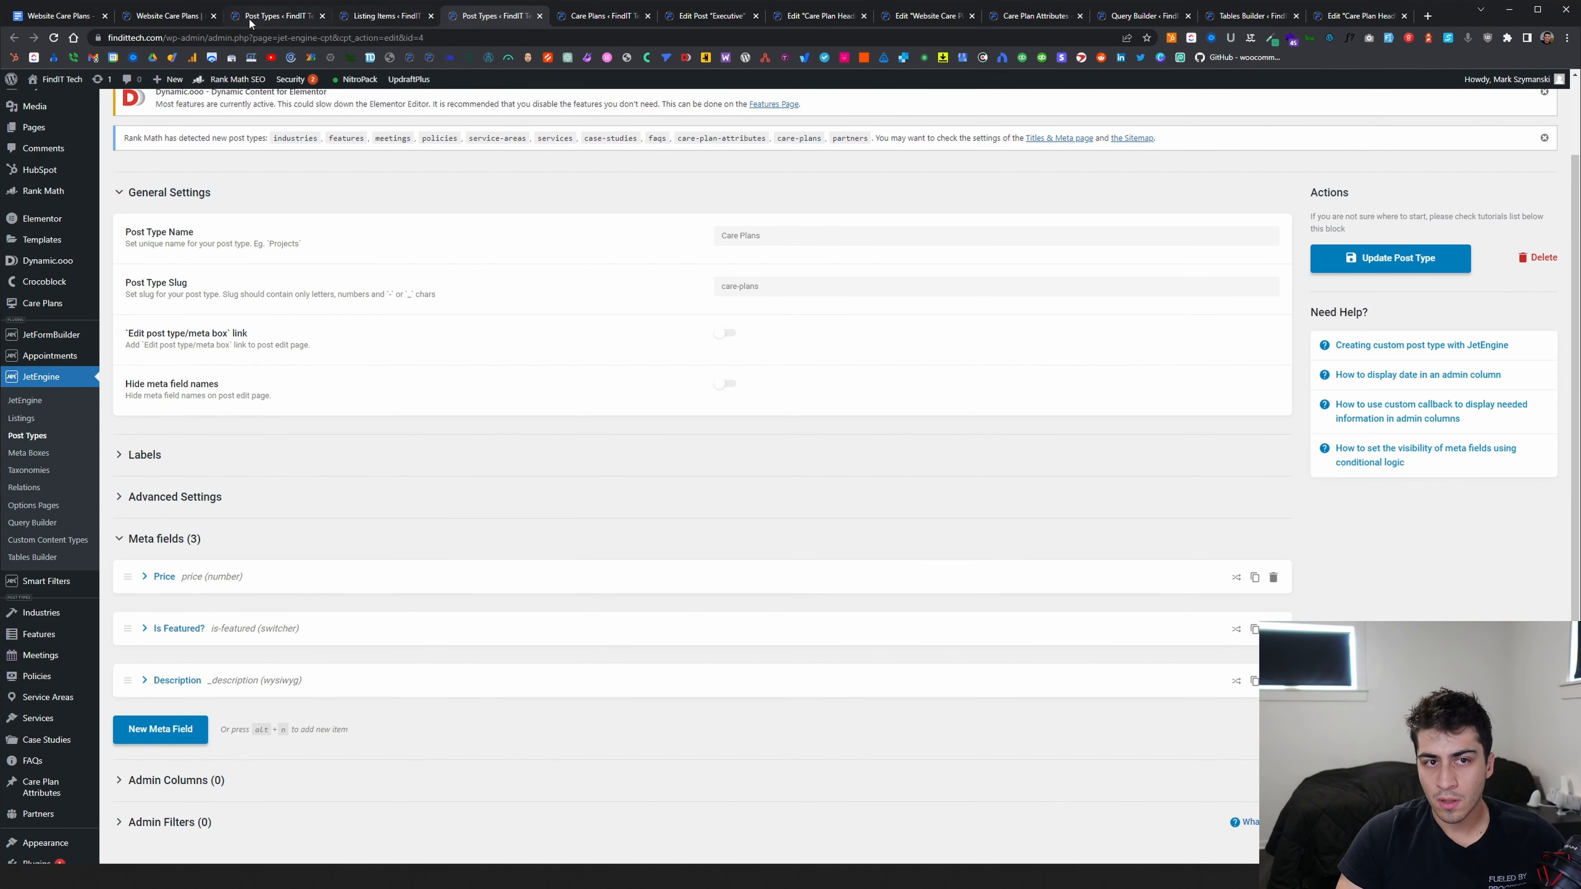
key("ctrl+2")
right_click(449, 284)
left_click(493, 324)
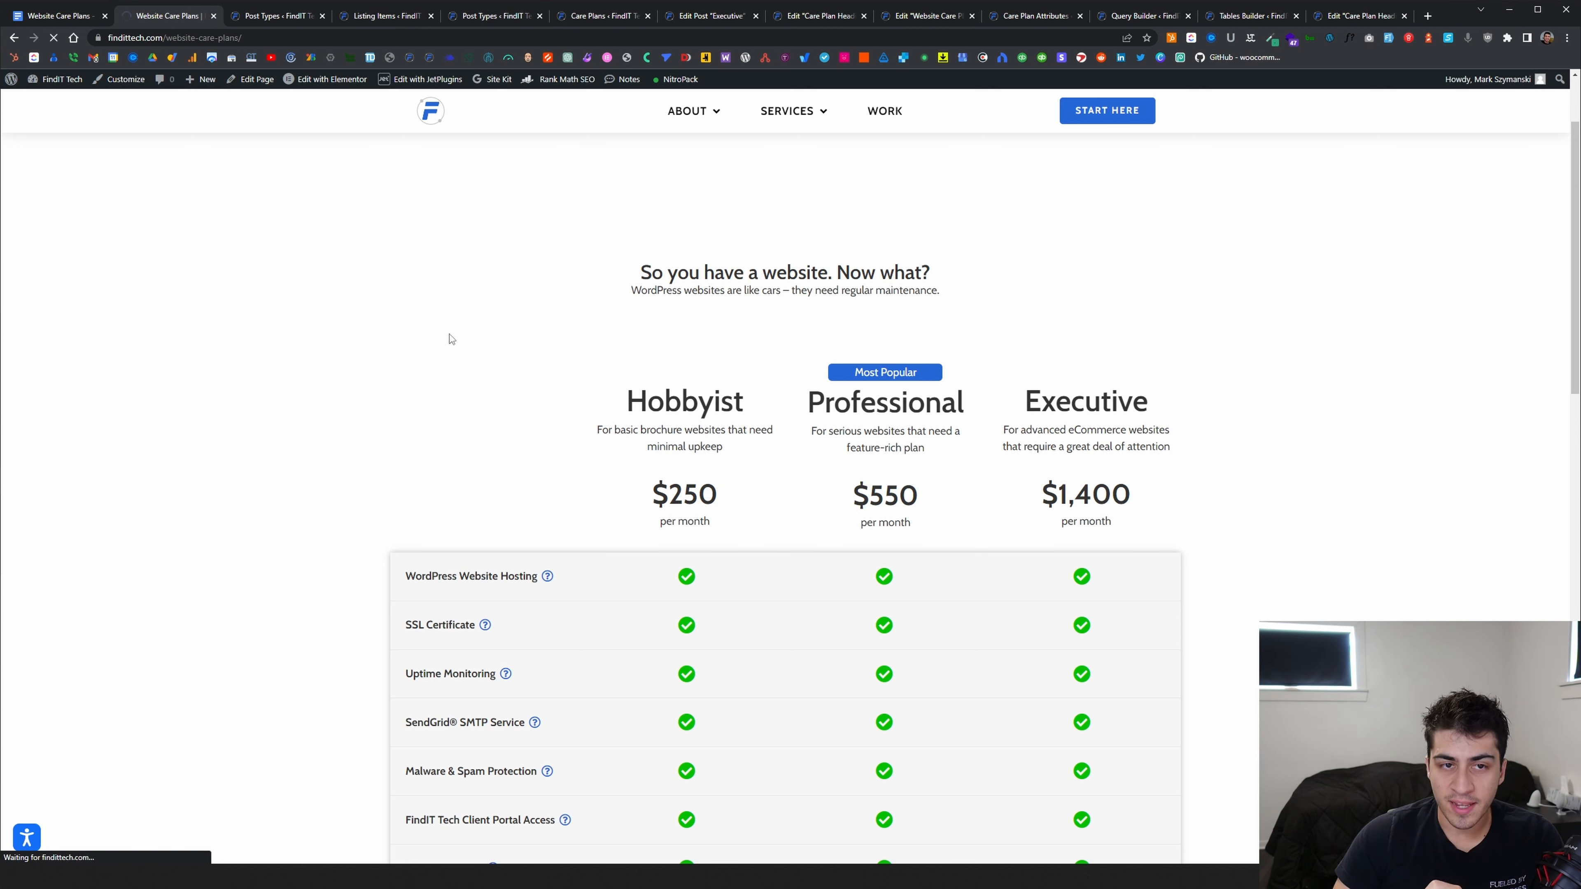
Examine the plan headings and the comparison table on the live Website Care Plans page
scroll(628, 350, "down", 5)
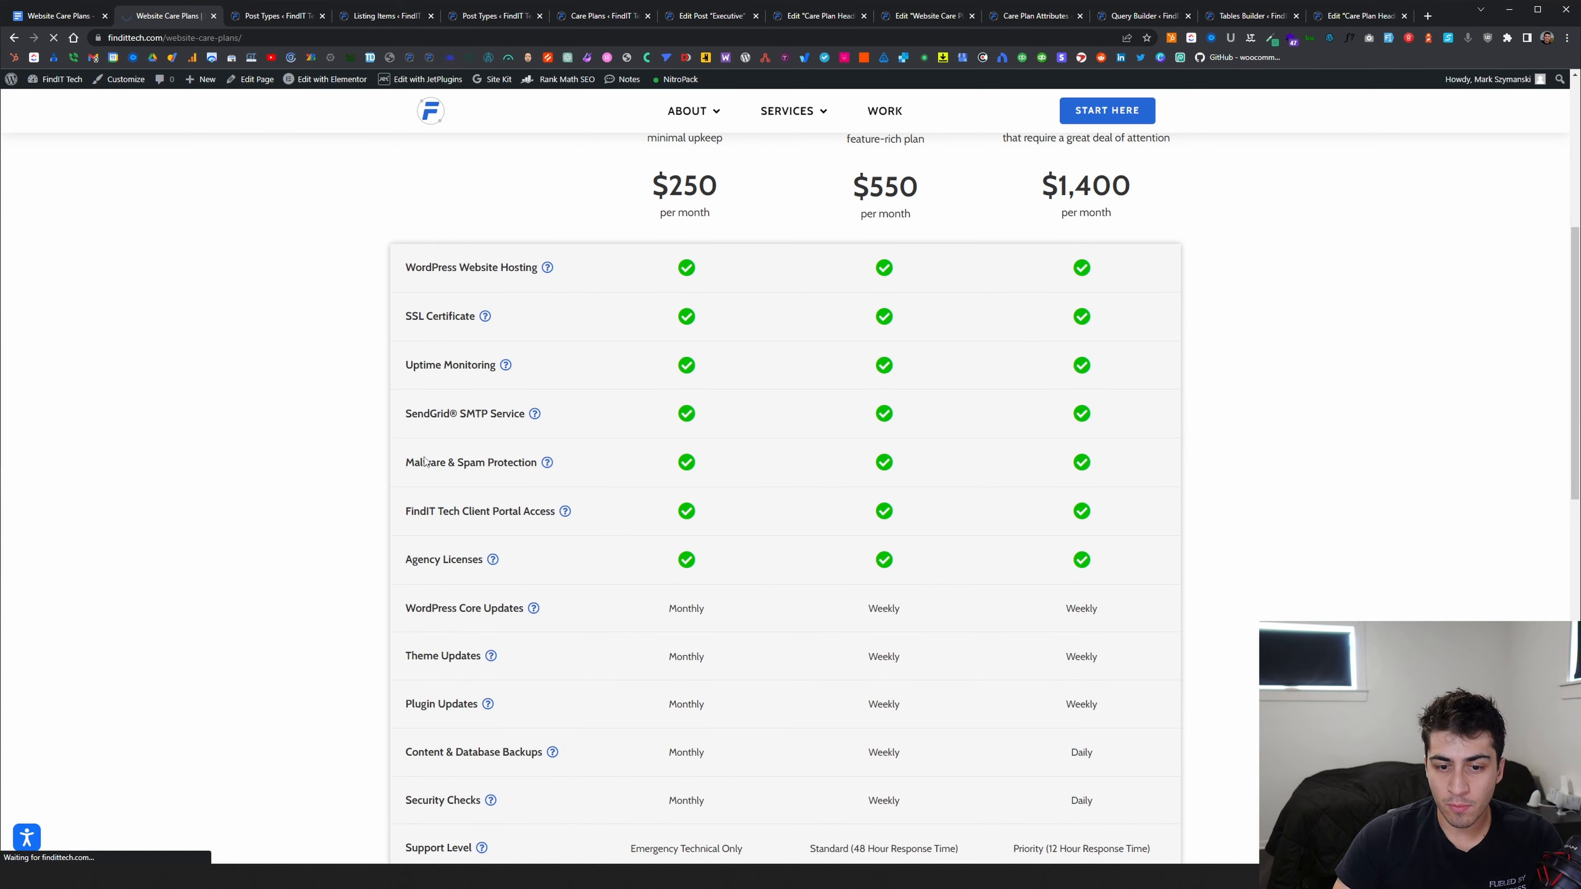
scroll(452, 586, "down", 3)
scroll(500, 450, "down", 4)
scroll(512, 446, "up", 12)
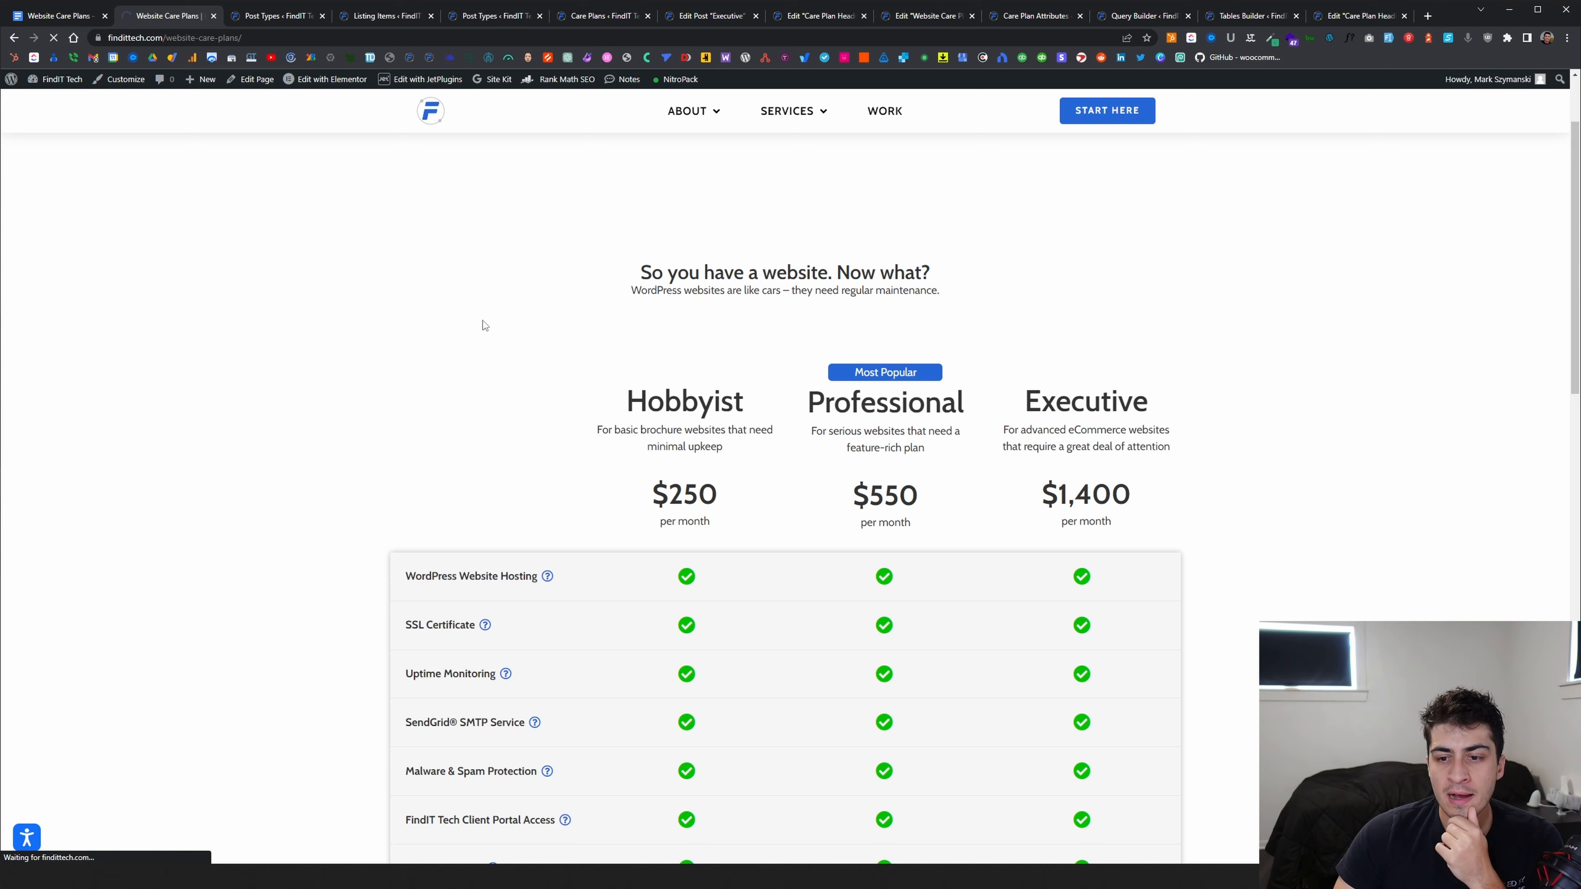
scroll(459, 372, "down", 3)
scroll(430, 374, "down", 4)
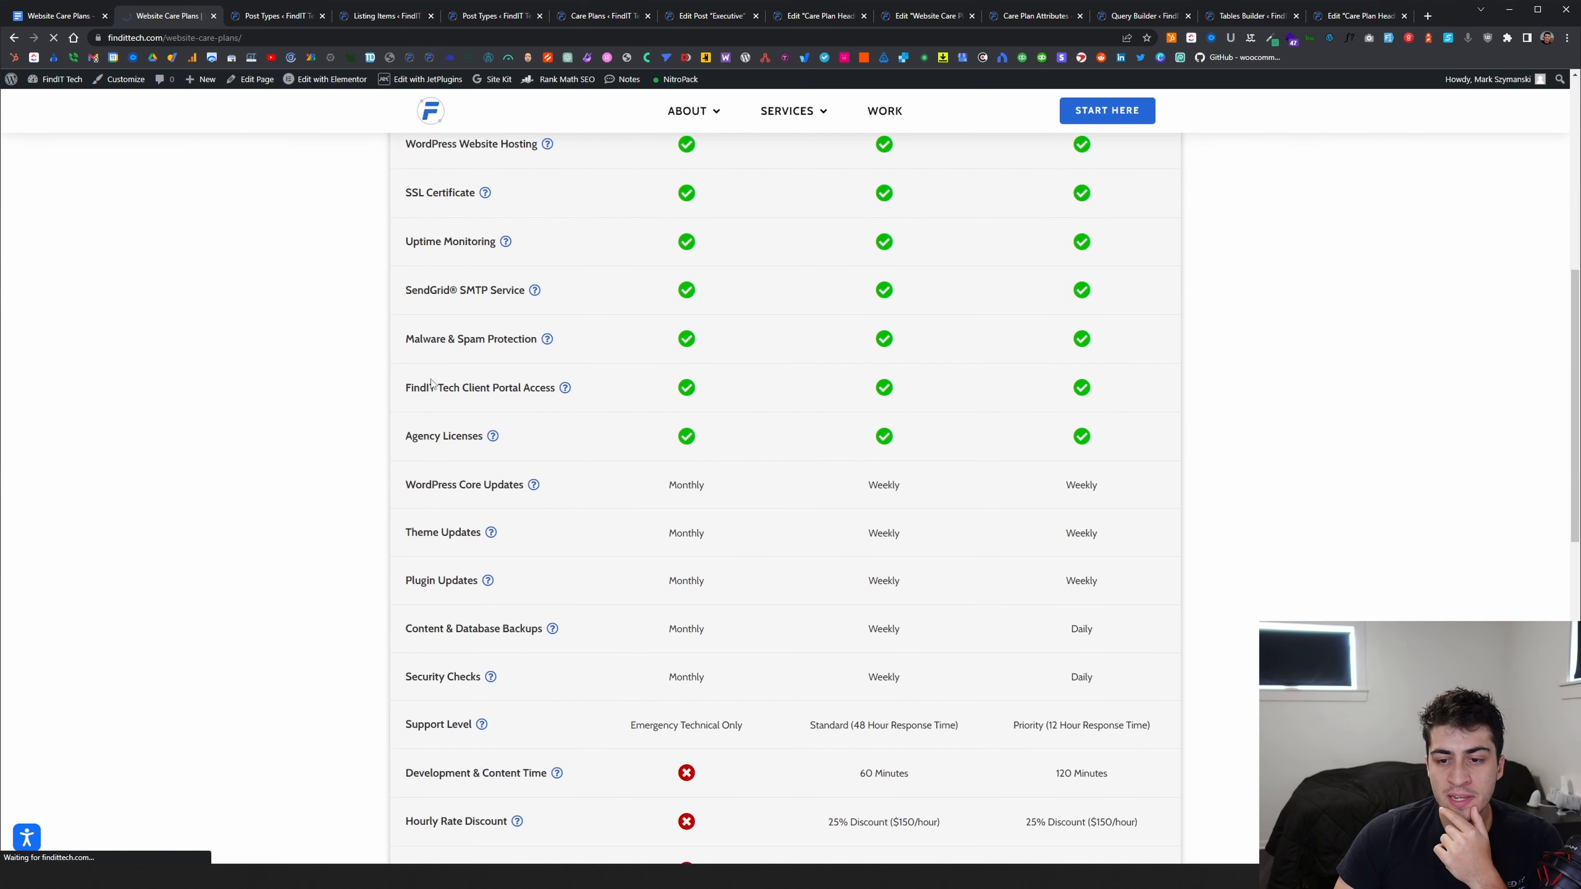
scroll(480, 374, "up", 5)
scroll(481, 378, "up", 3)
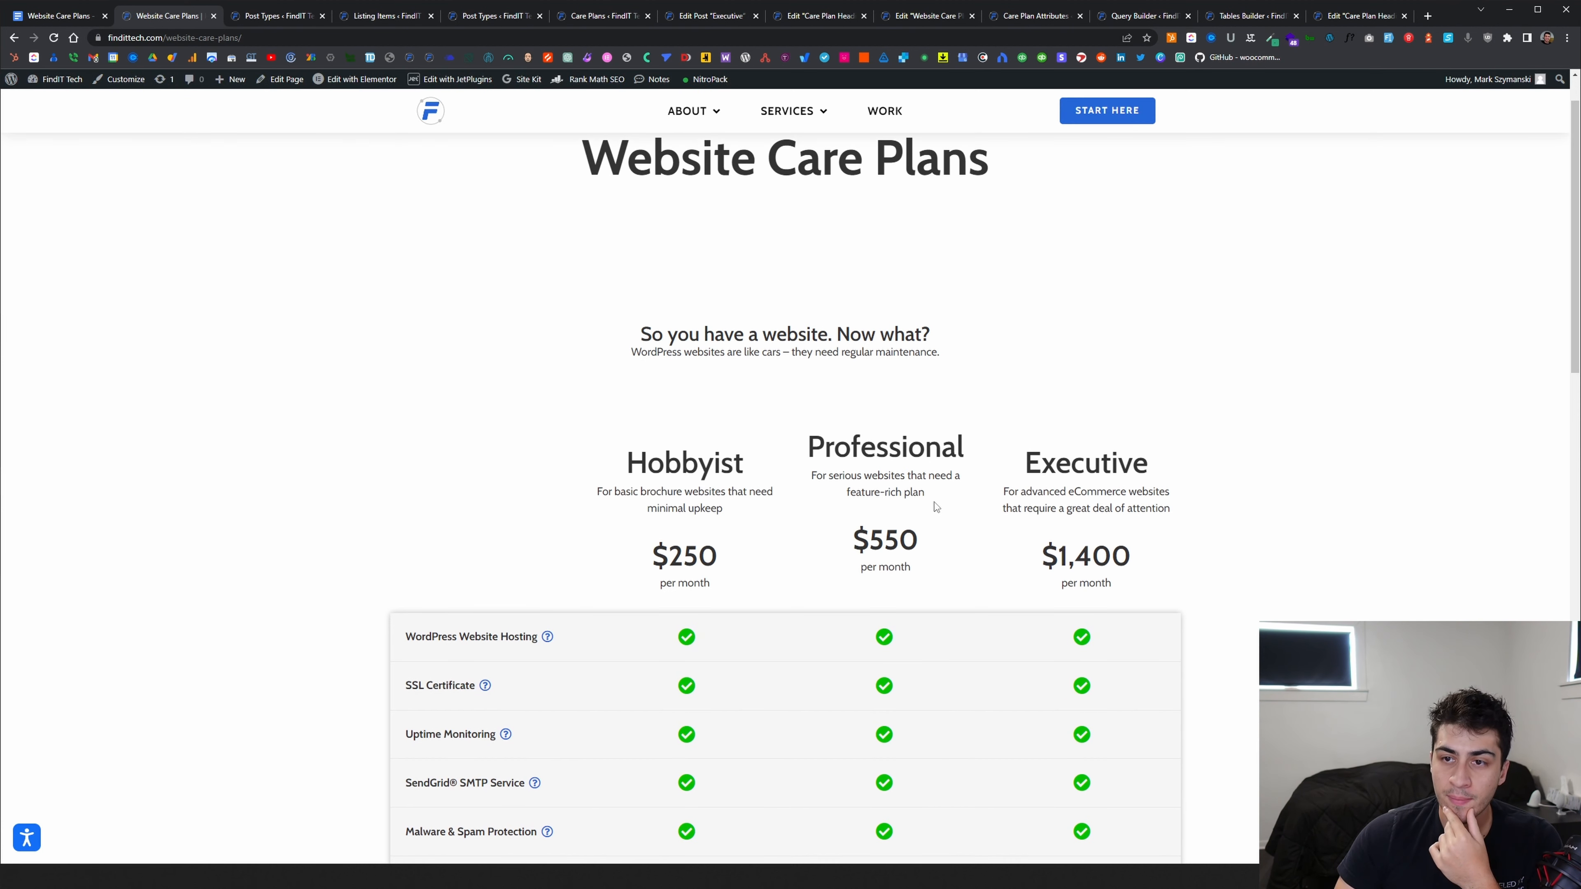
Turn on the Is Featured? switch for the Executive care plan and update the post
left_click(701, 18)
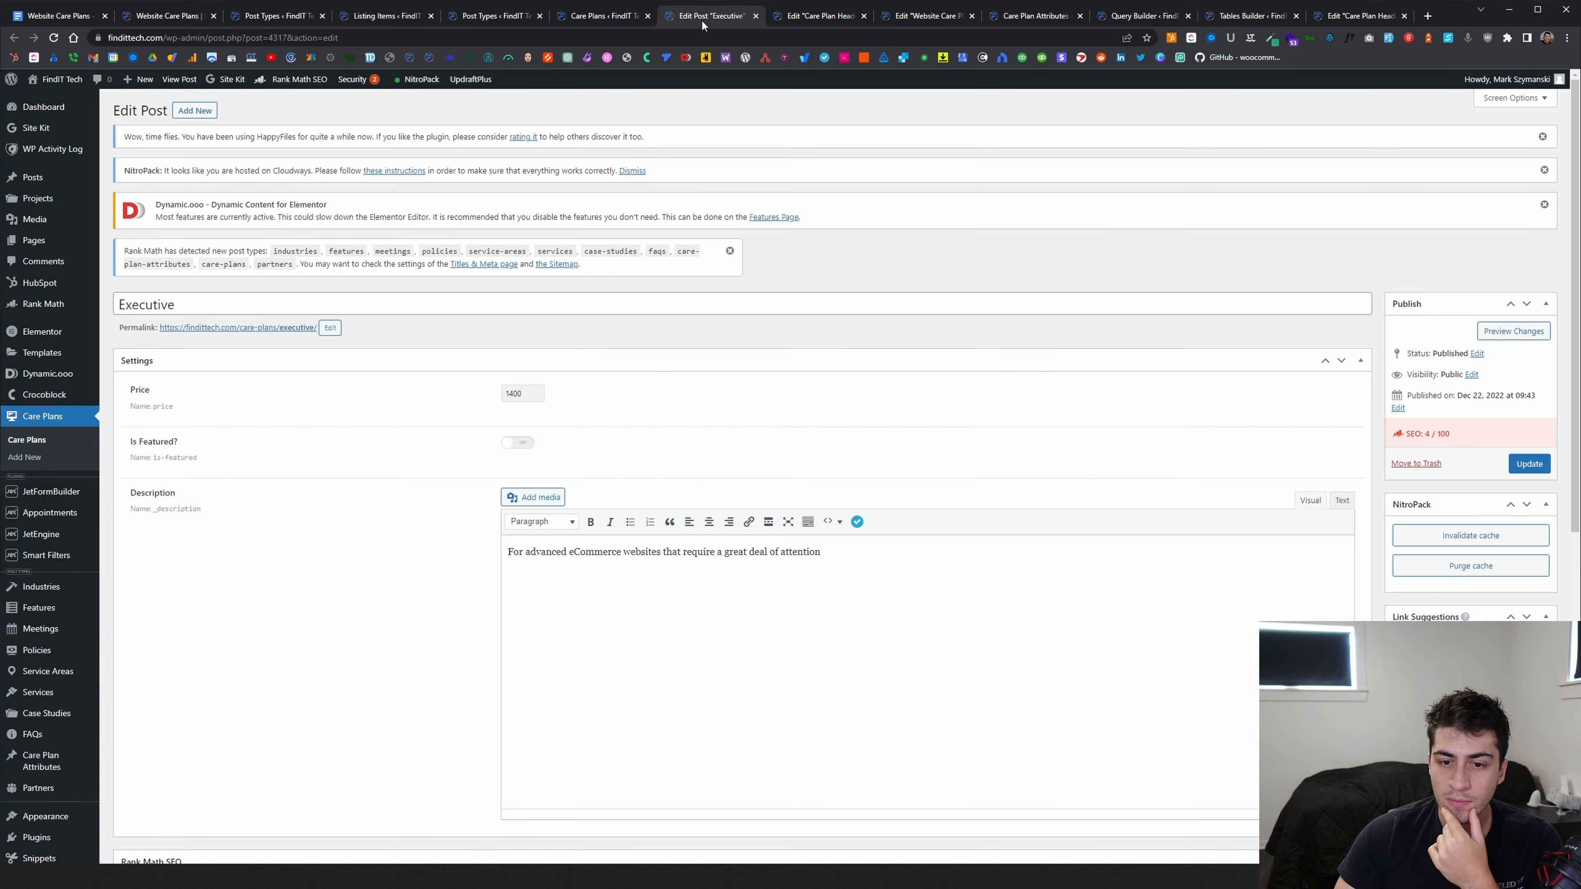
left_click(524, 444)
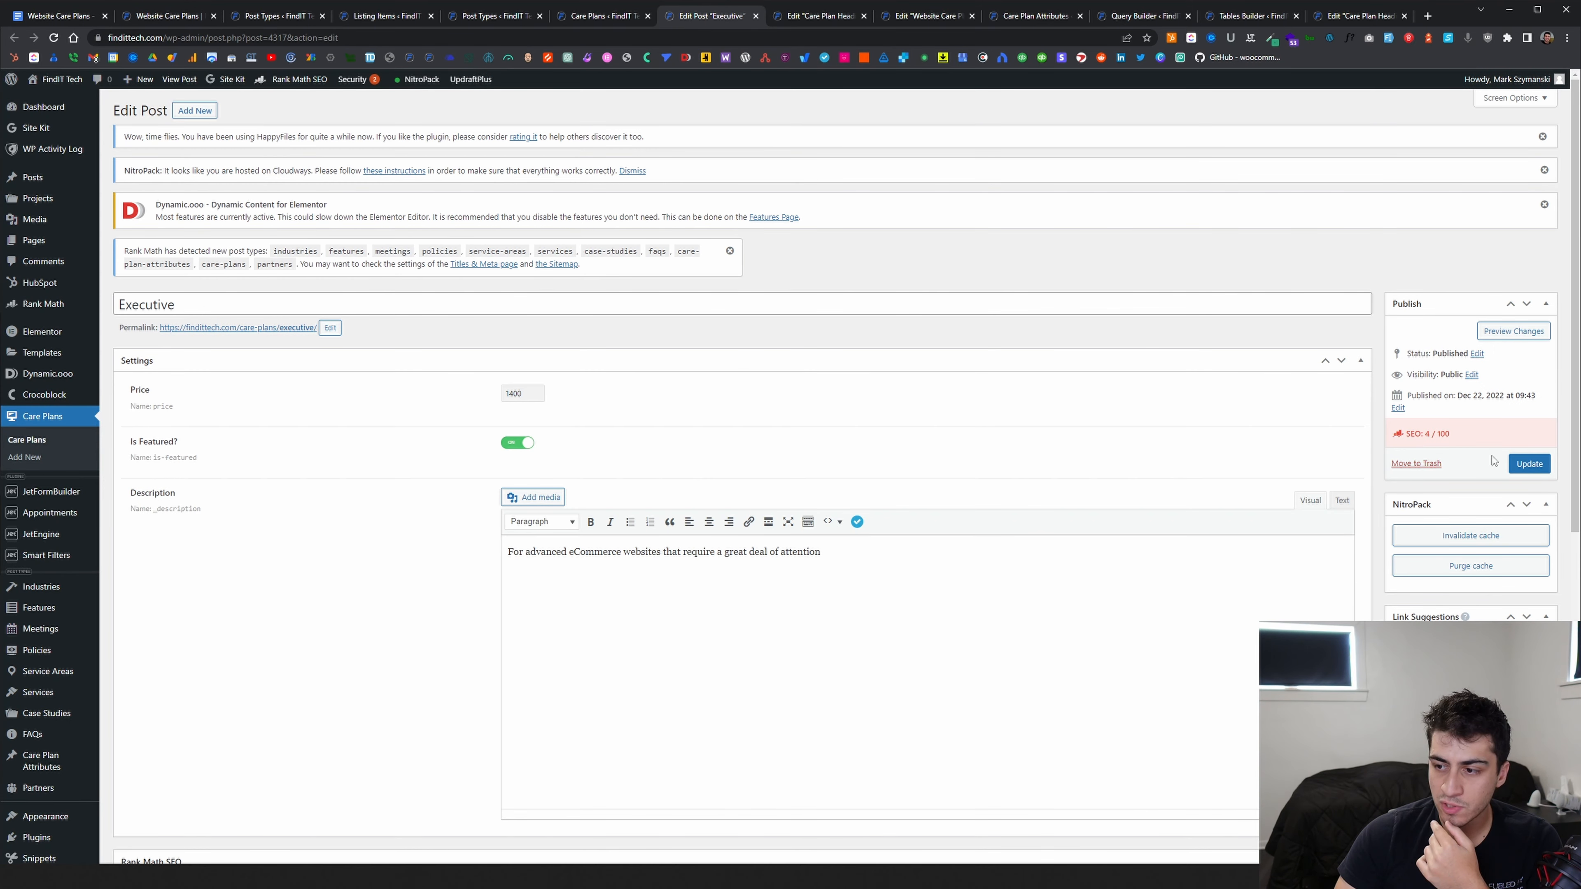
left_click(1528, 464)
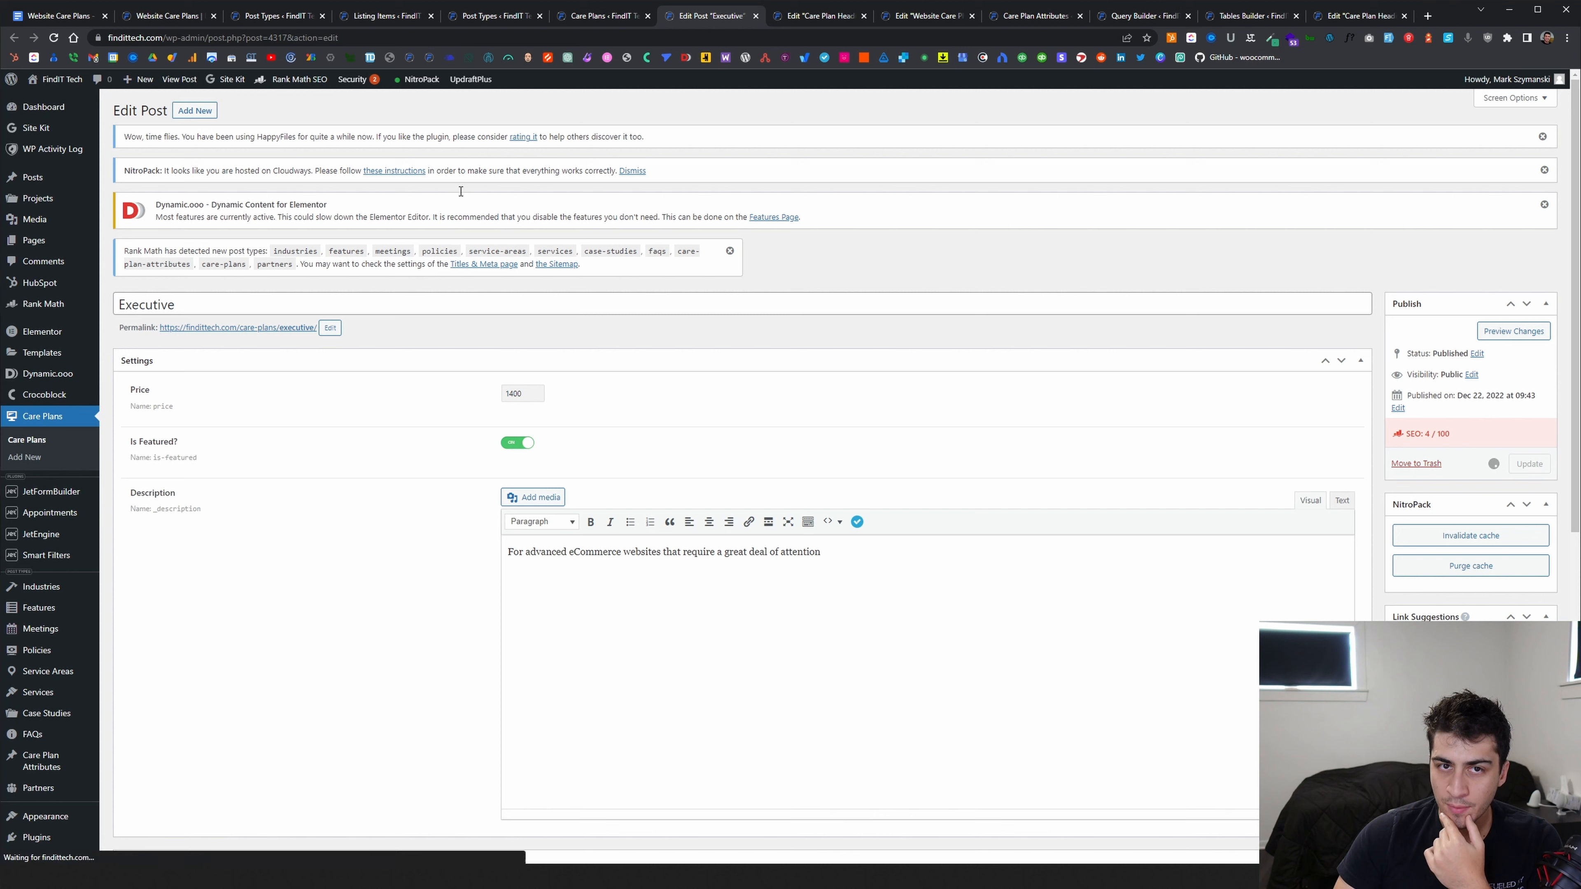
Reload the live Website Care Plans page to check the Executive plan's heading
left_click(139, 23)
right_click(433, 276)
left_click(462, 307)
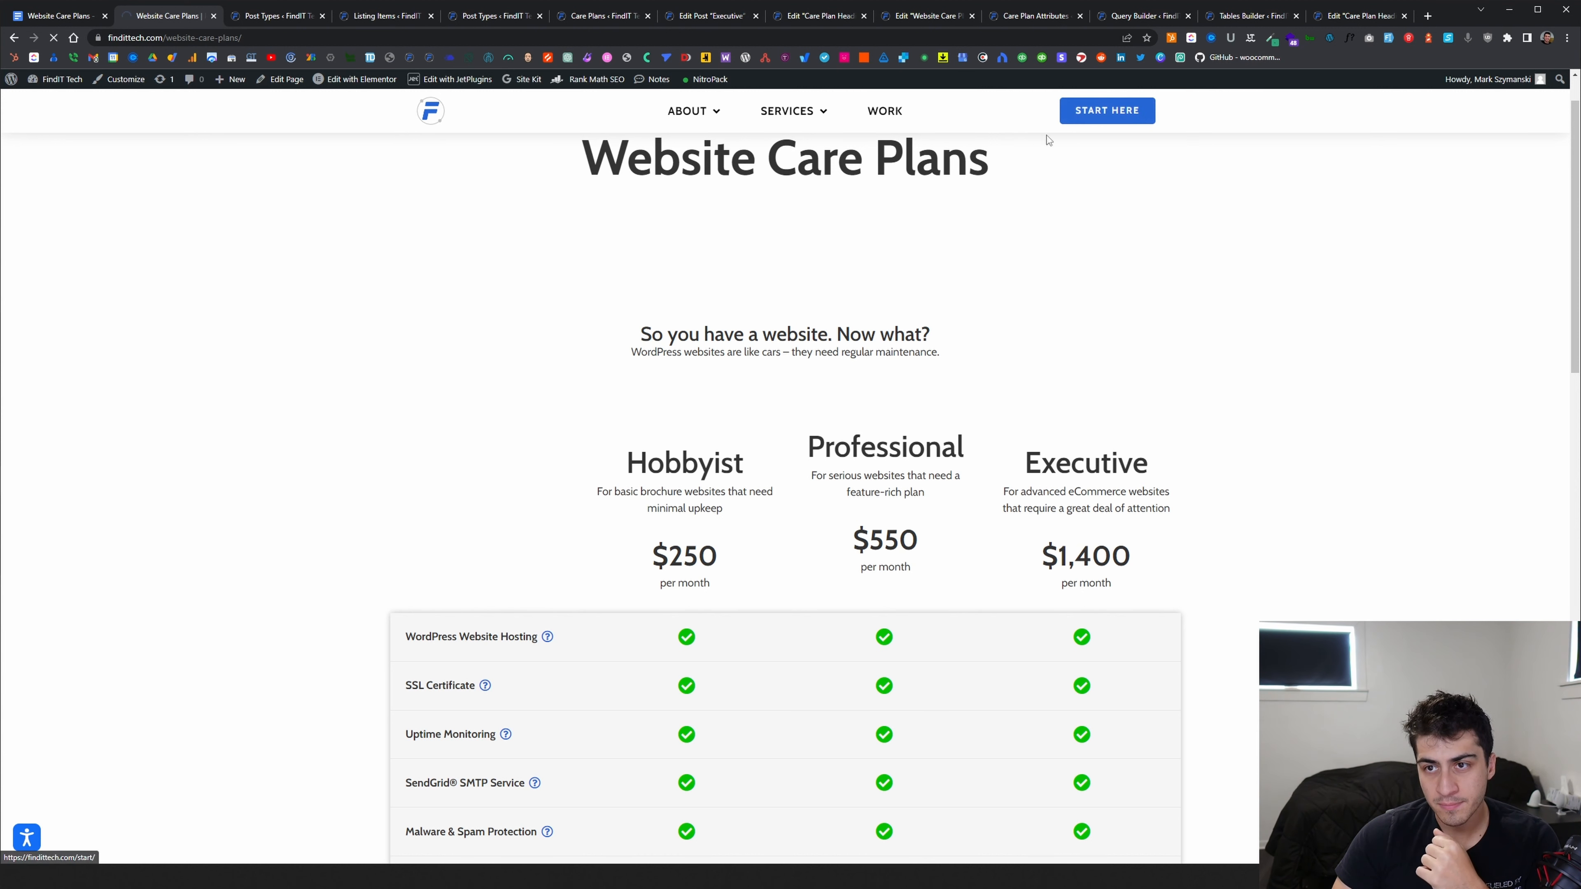
Set the Most Popular heading's required is-featured value to Yes, save the template, and review its Dynamic Visibility and Post & Page settings
left_click(812, 23)
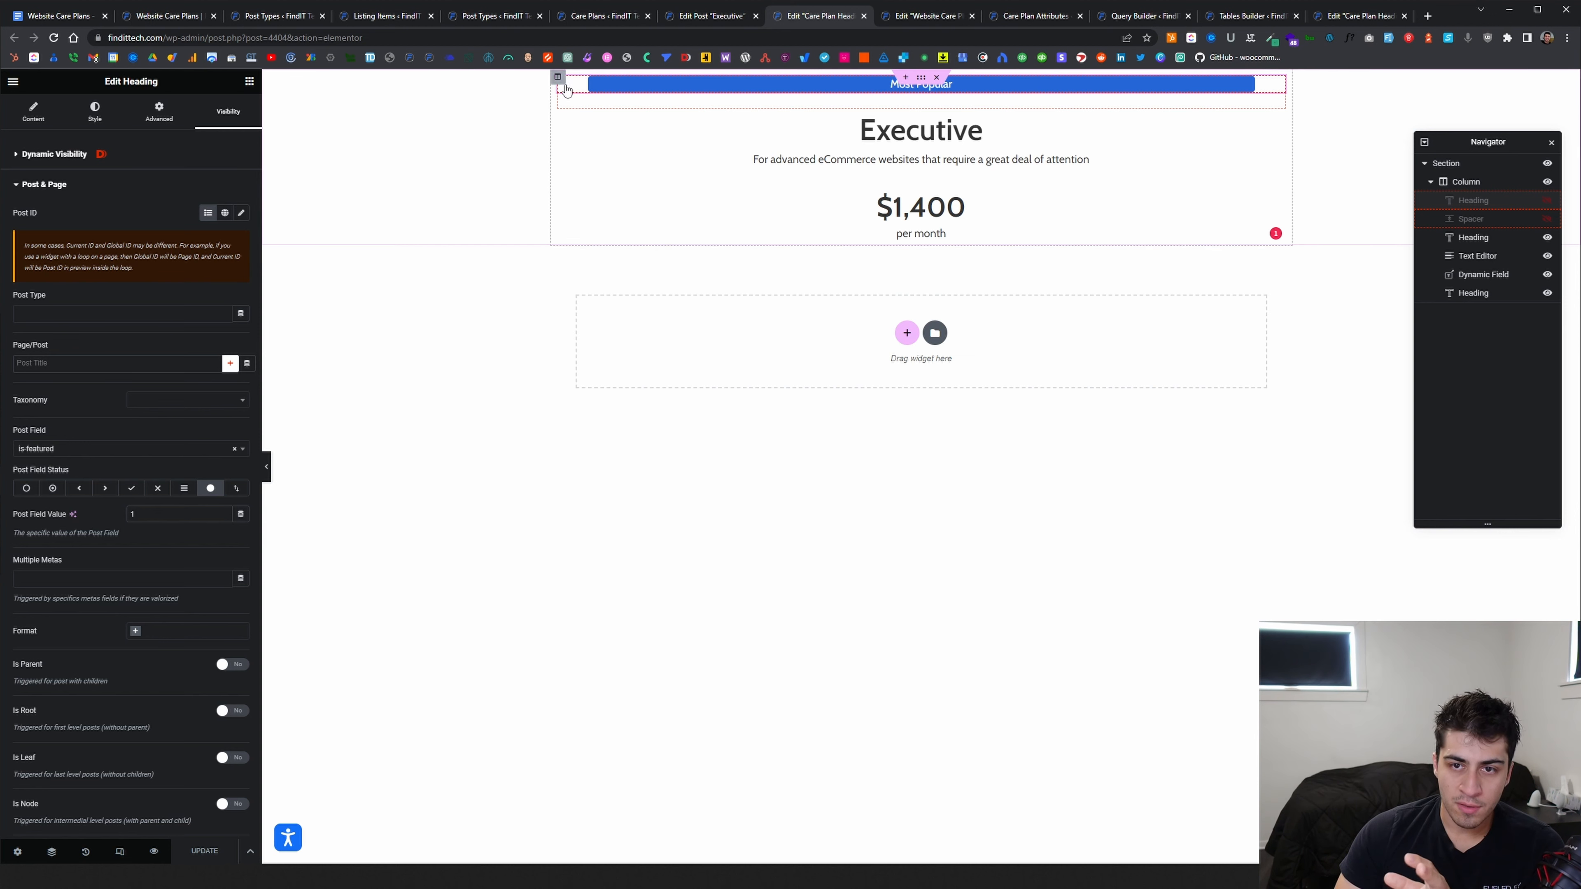
left_click(207, 487)
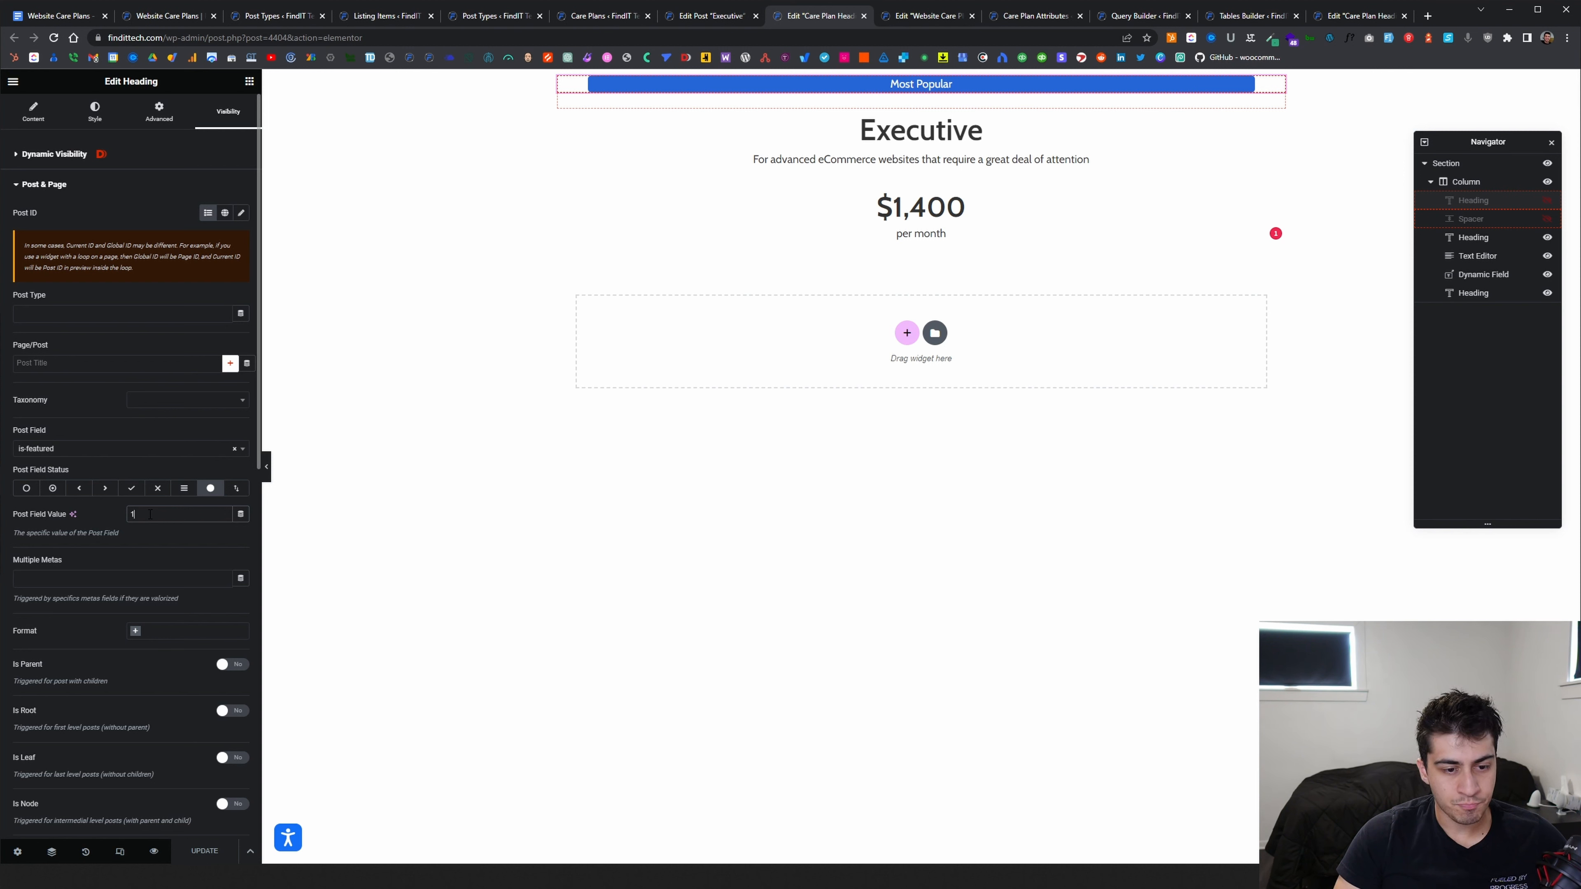
left_click(136, 635)
left_click(103, 639)
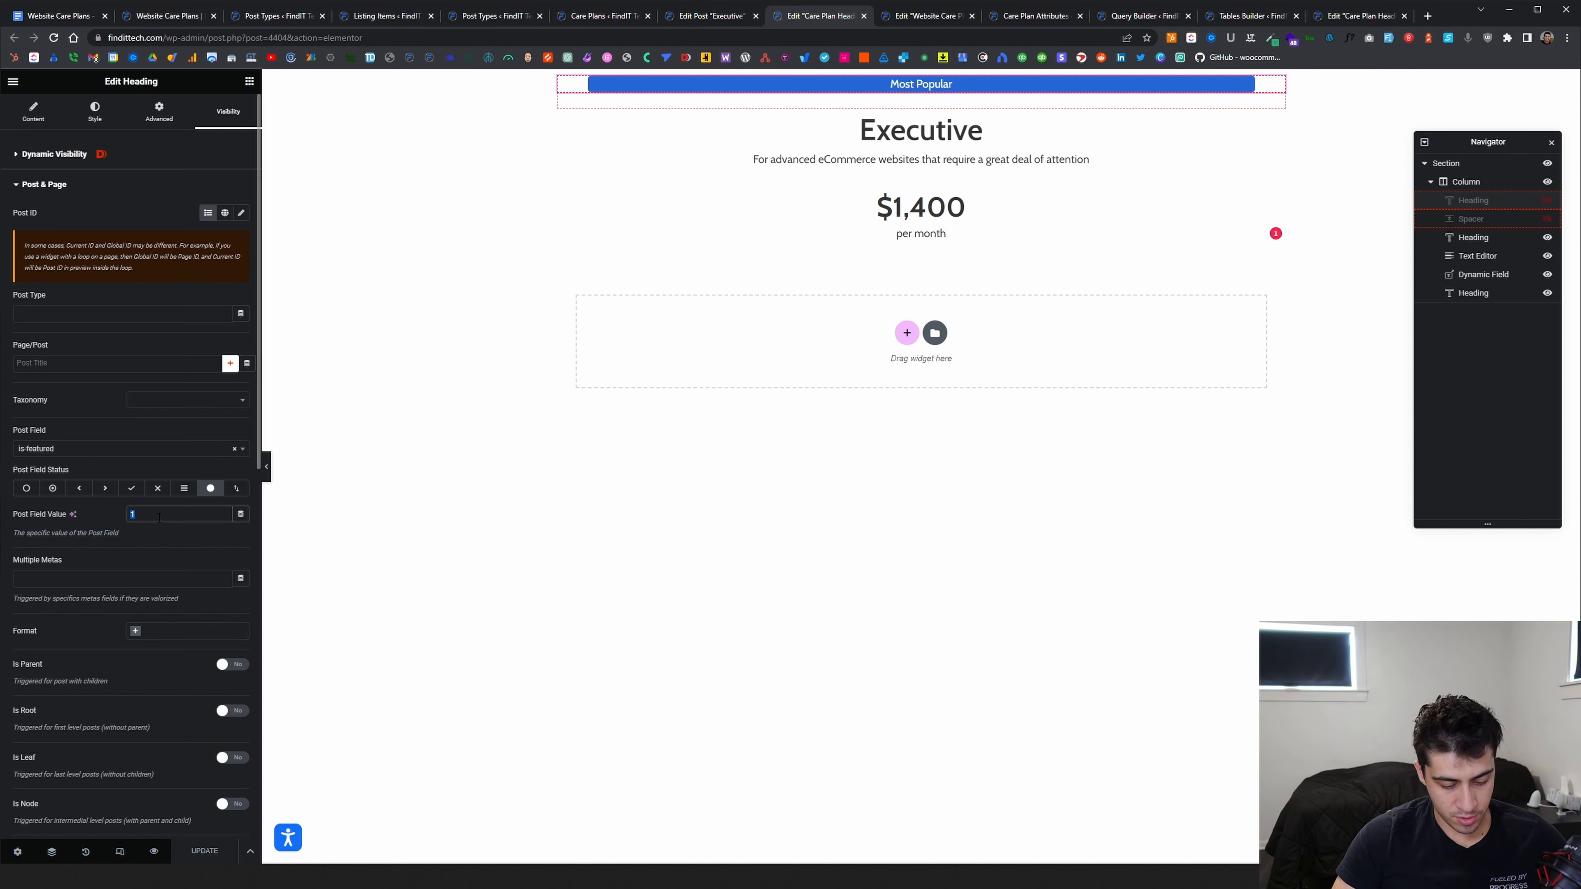
type("Yes")
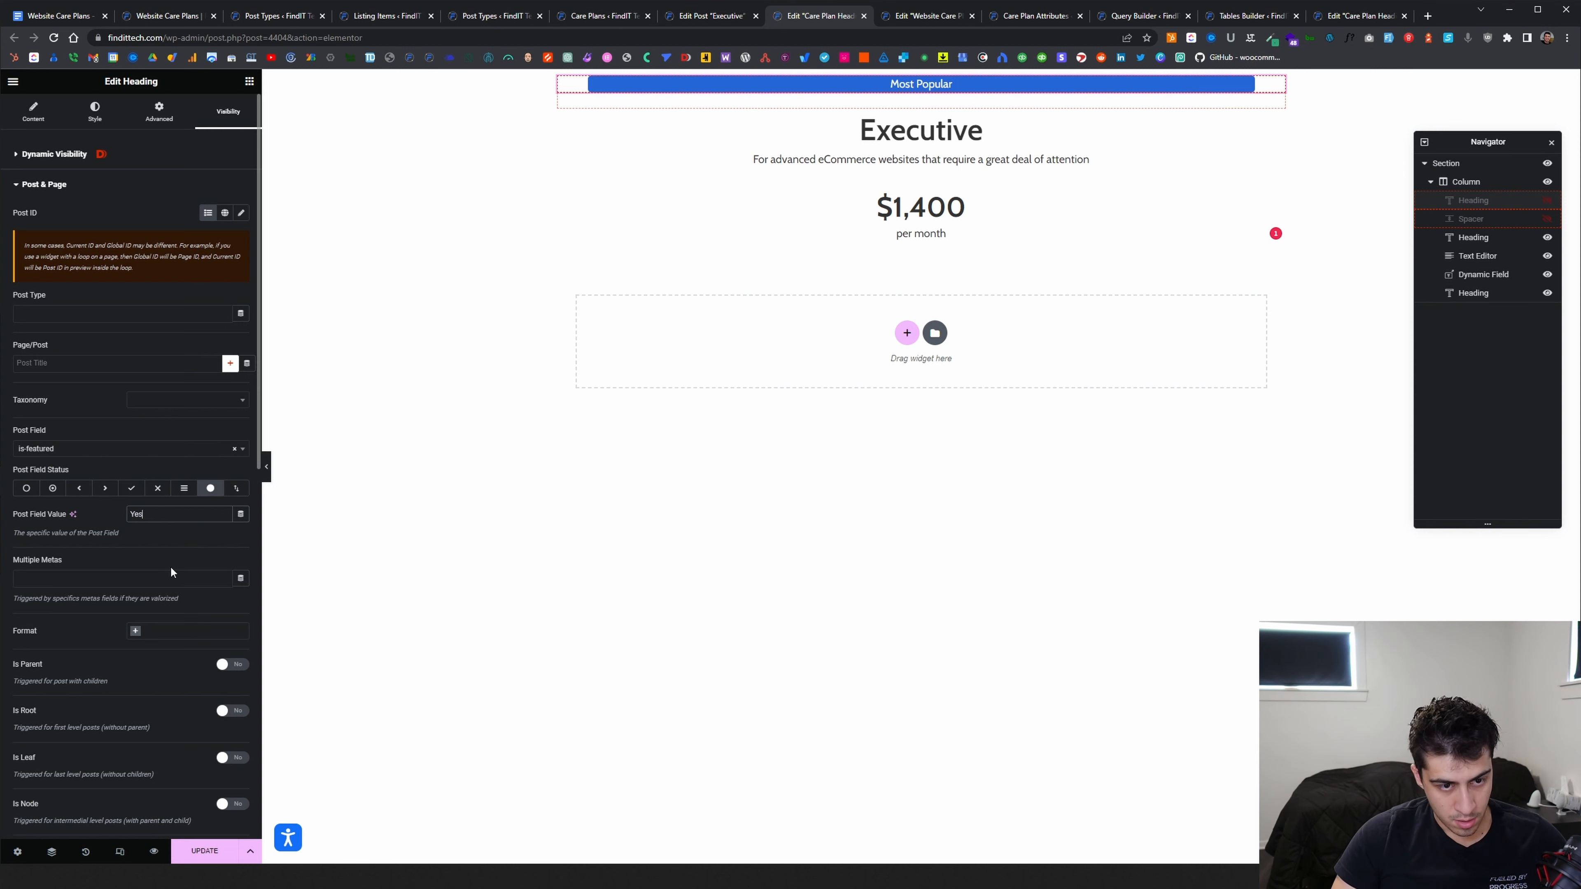
left_click(207, 853)
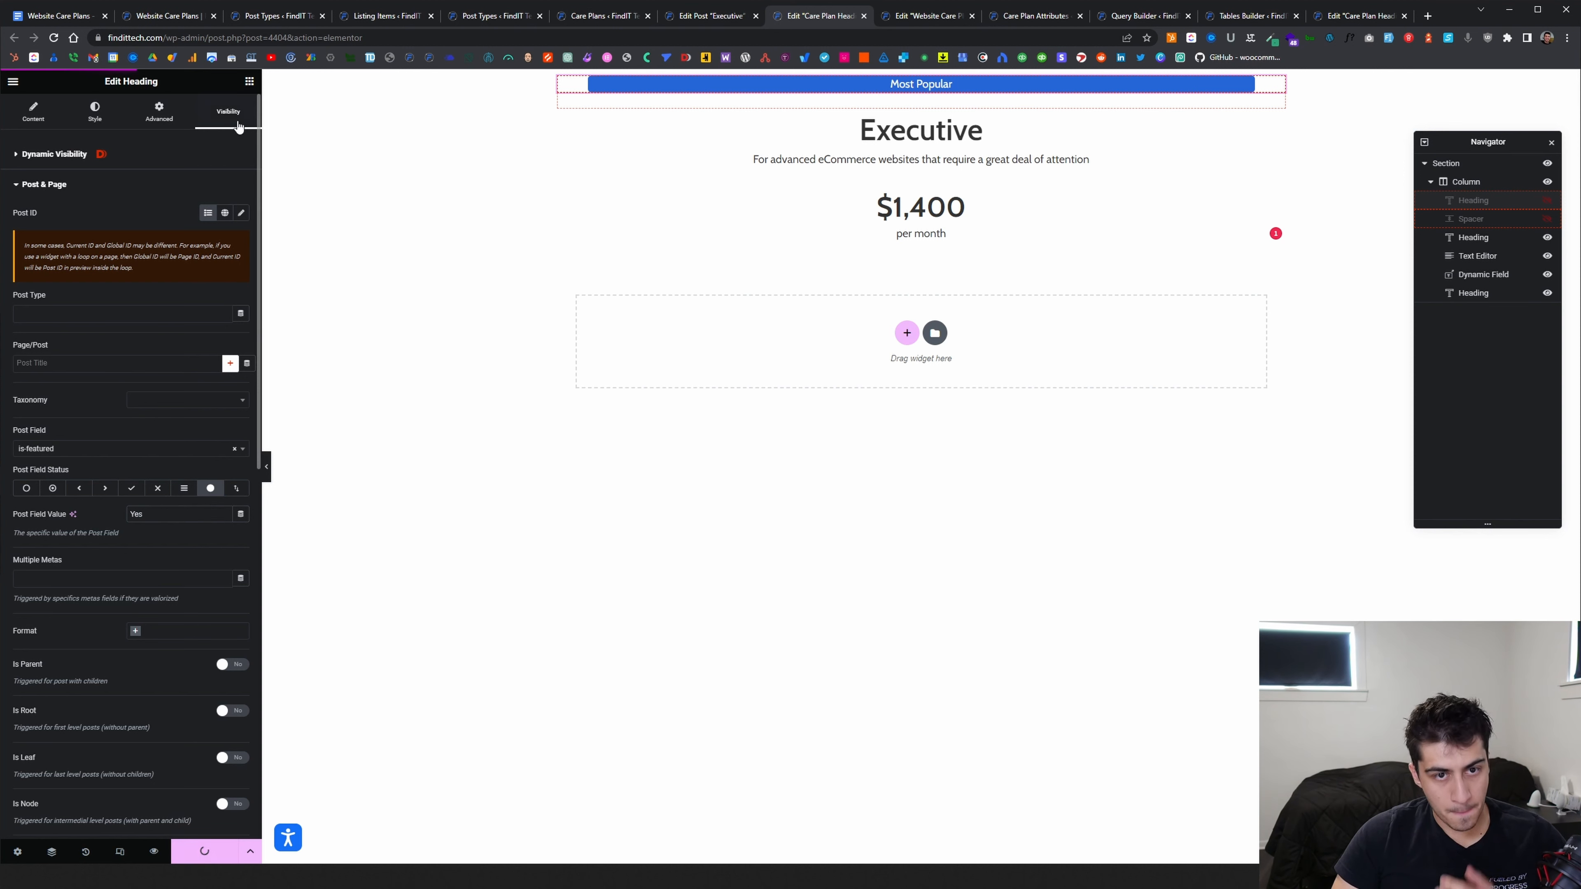
left_click(177, 156)
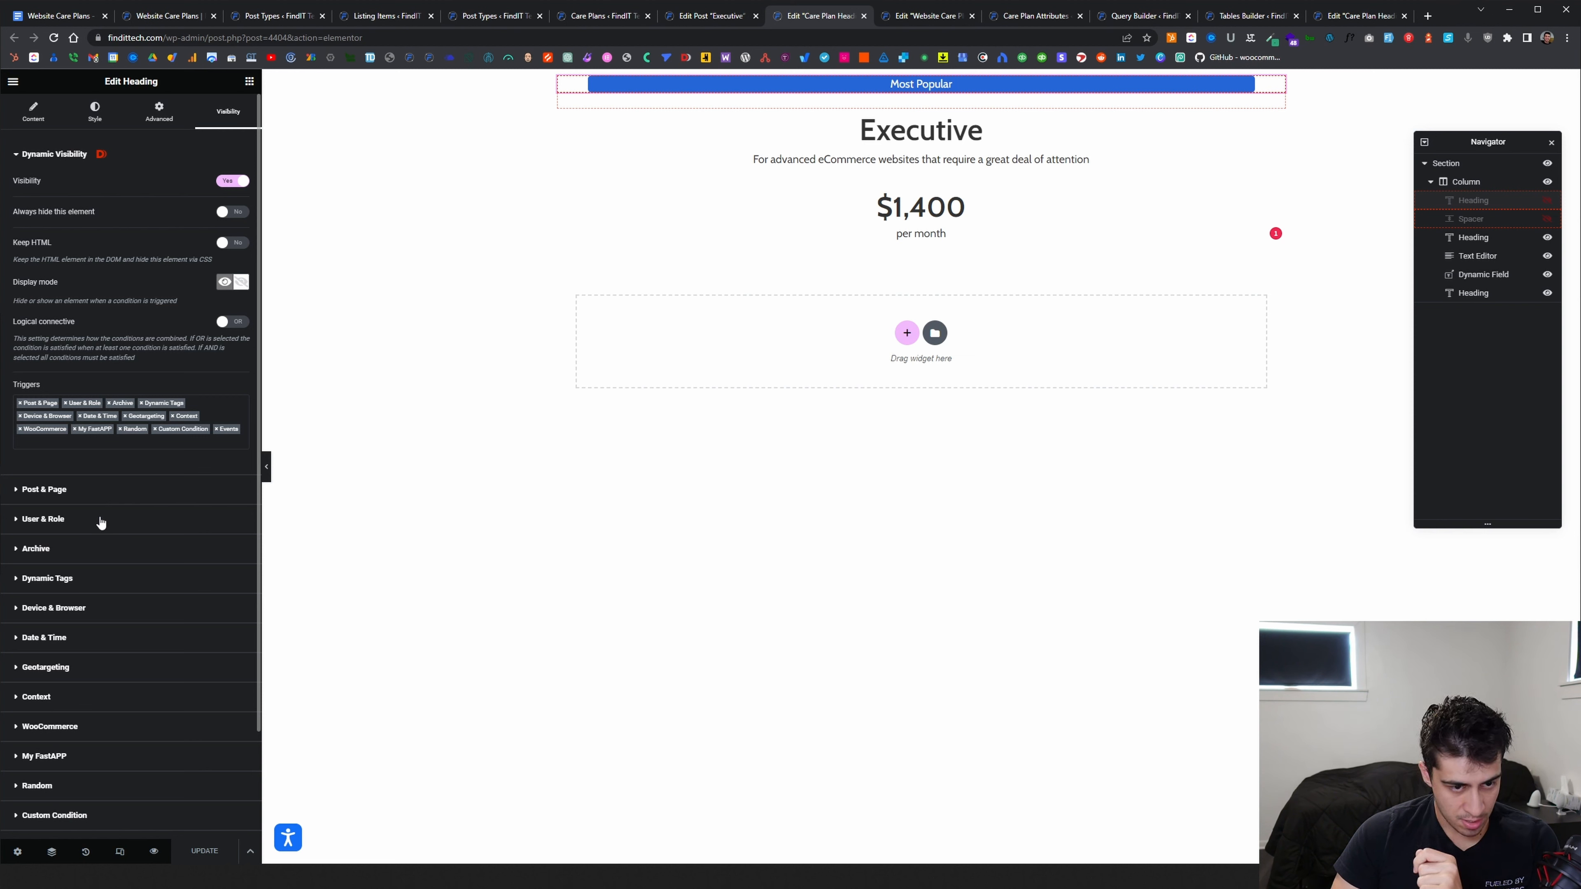
left_click(90, 490)
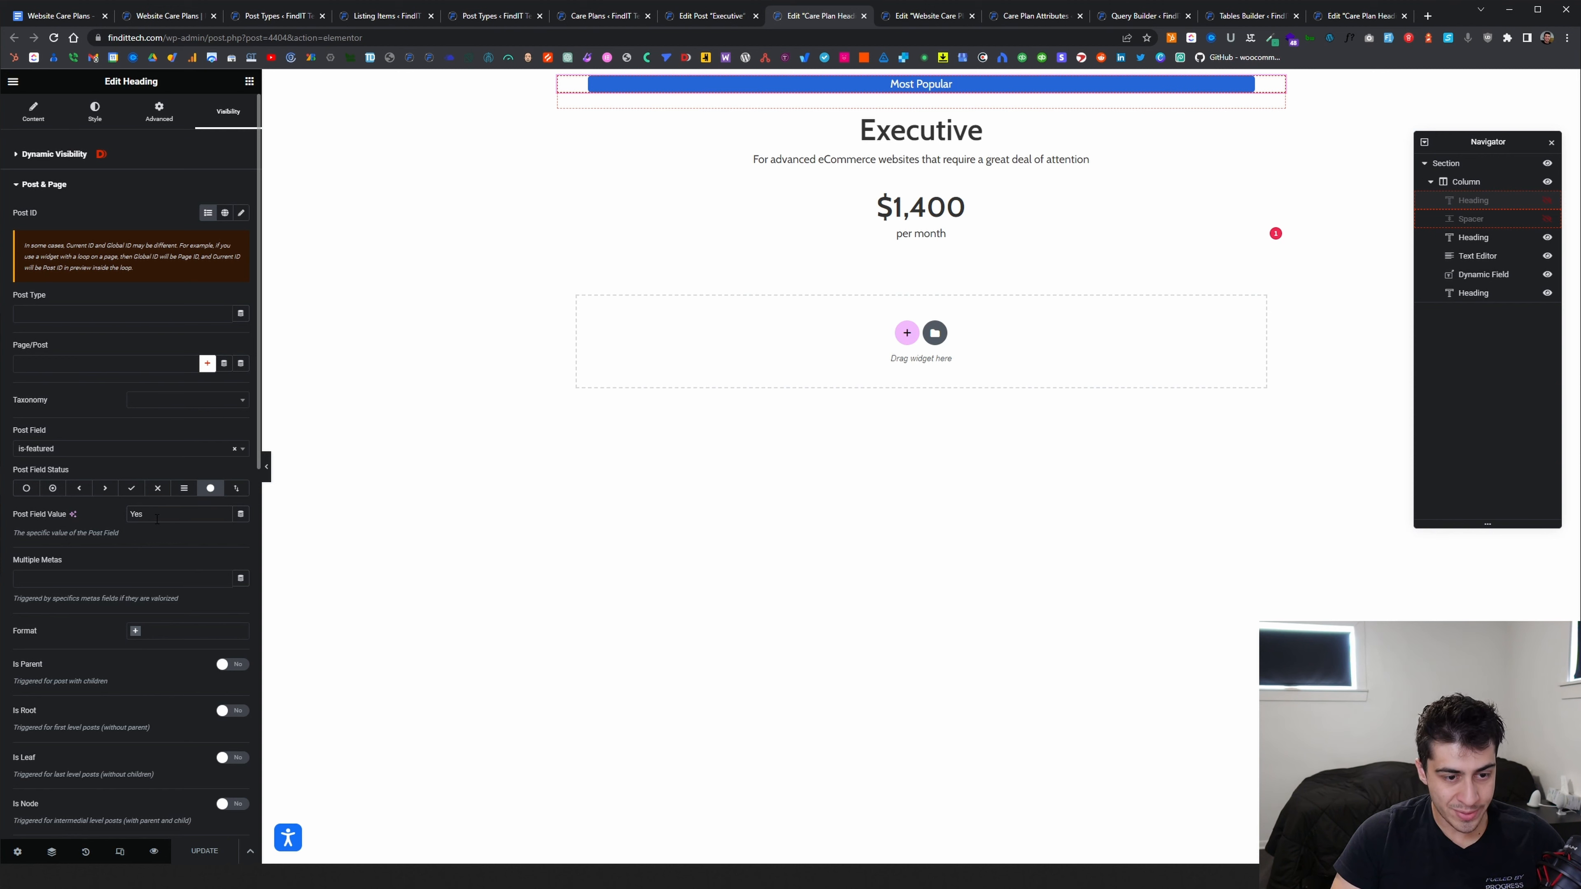
In the Care Plans post type settings, change the Is Featured? meta field's type to Radio
left_click(279, 16)
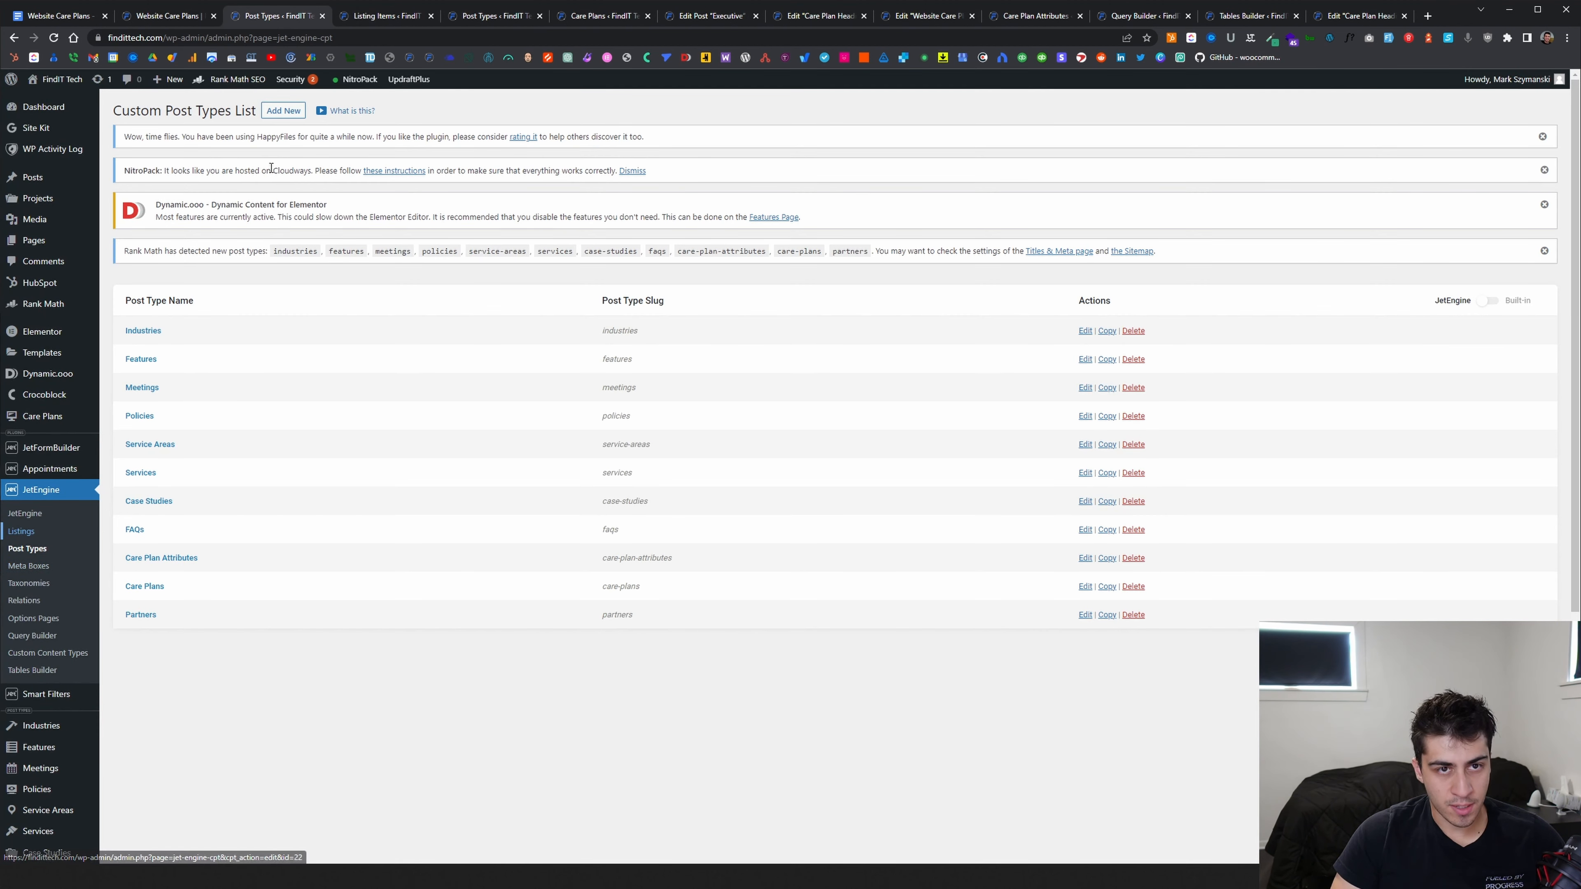
left_click(376, 13)
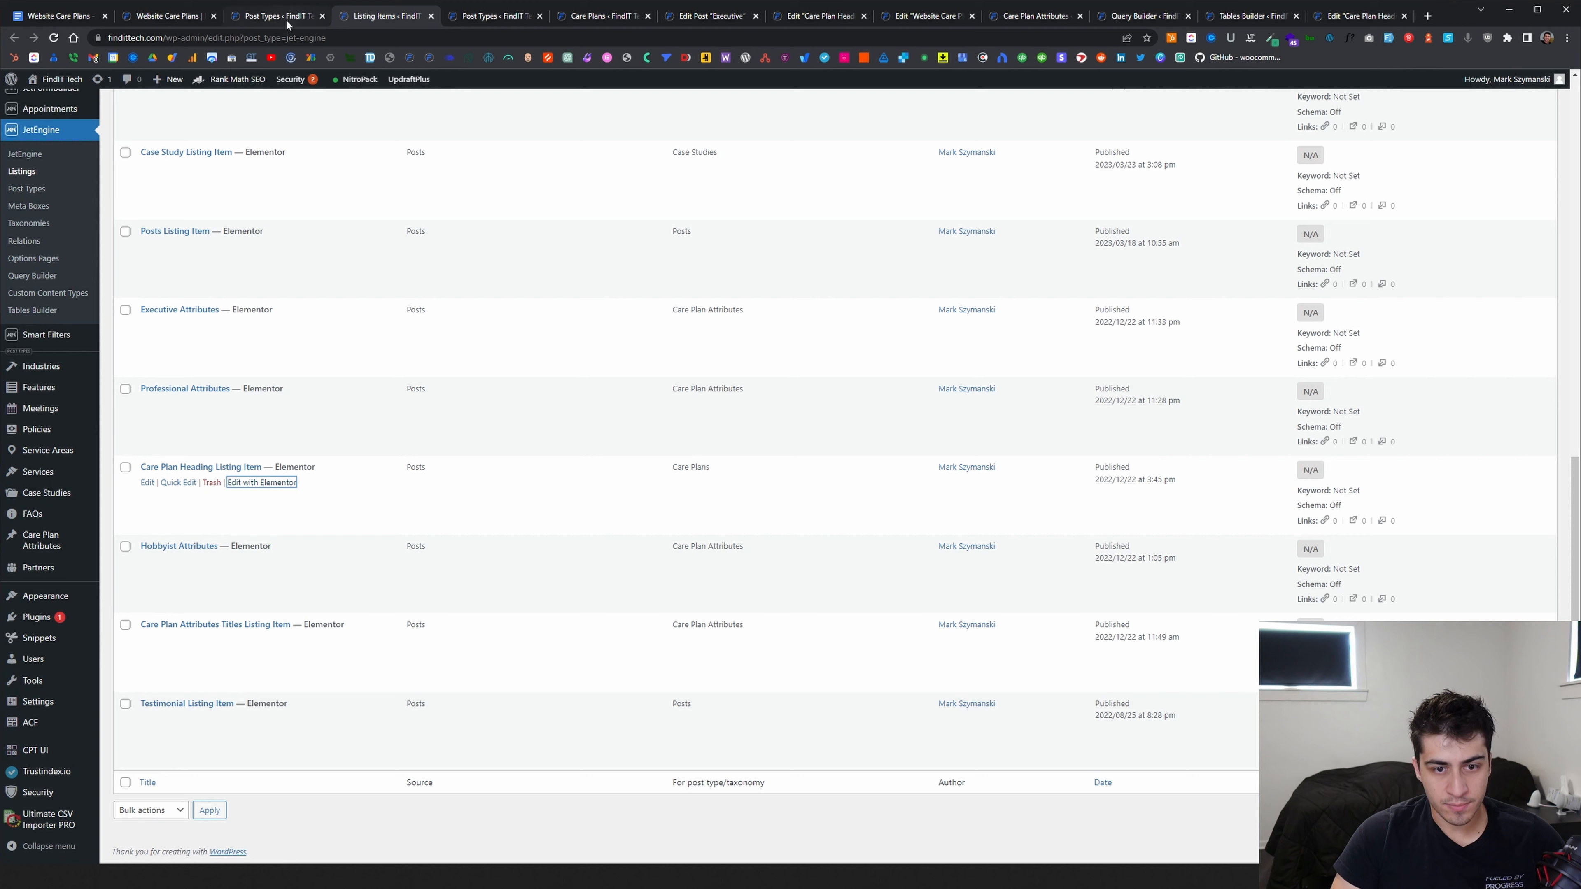
left_click(495, 18)
scroll(386, 467, "up", 5)
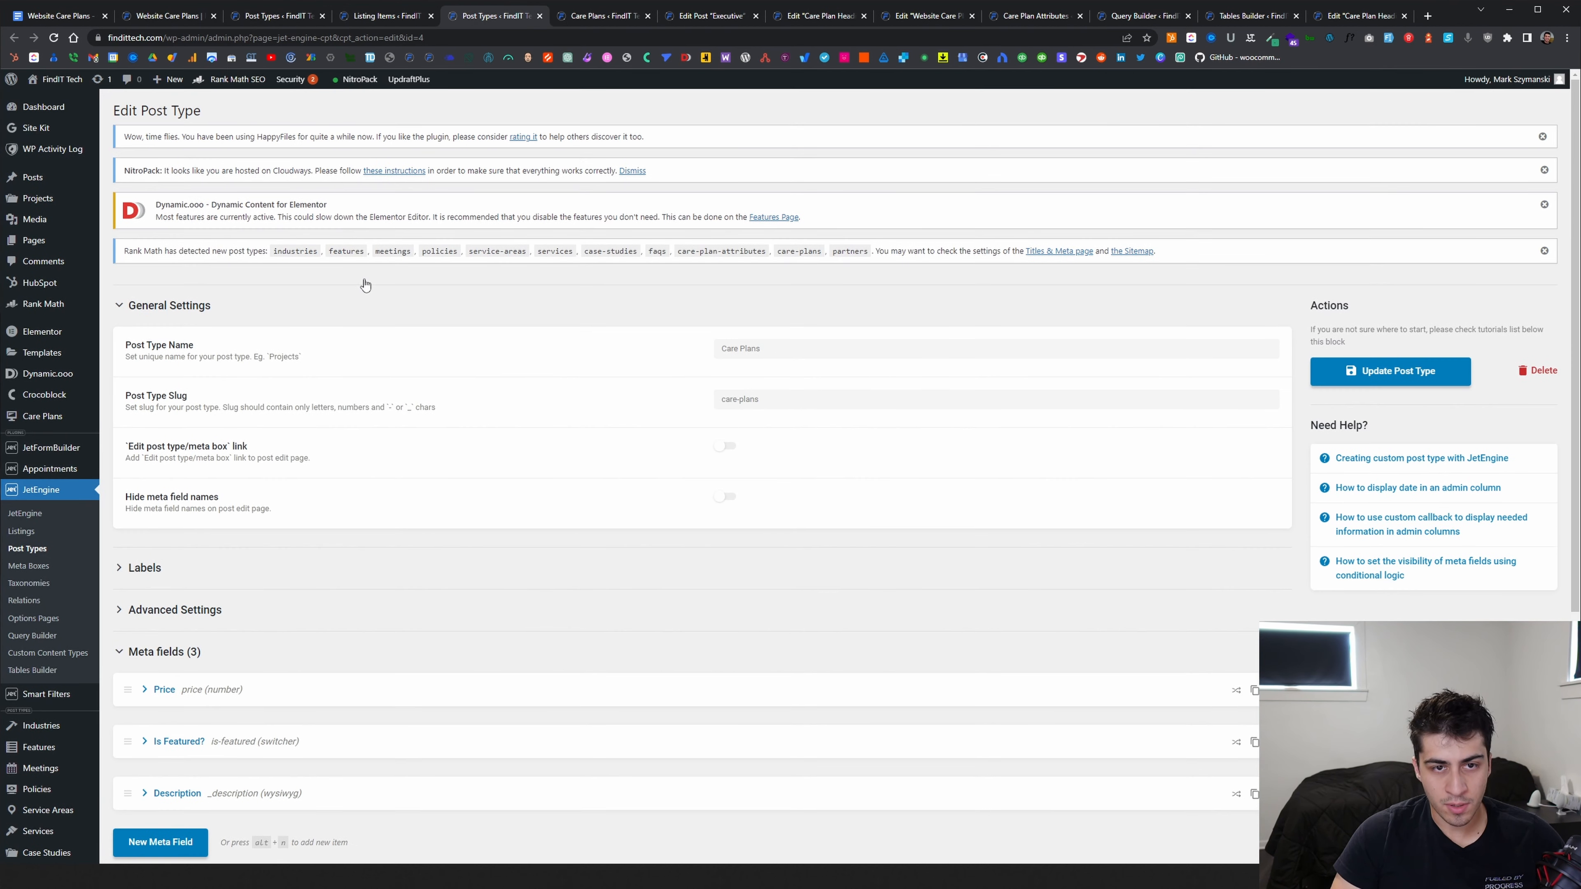
scroll(704, 363, "down", 3)
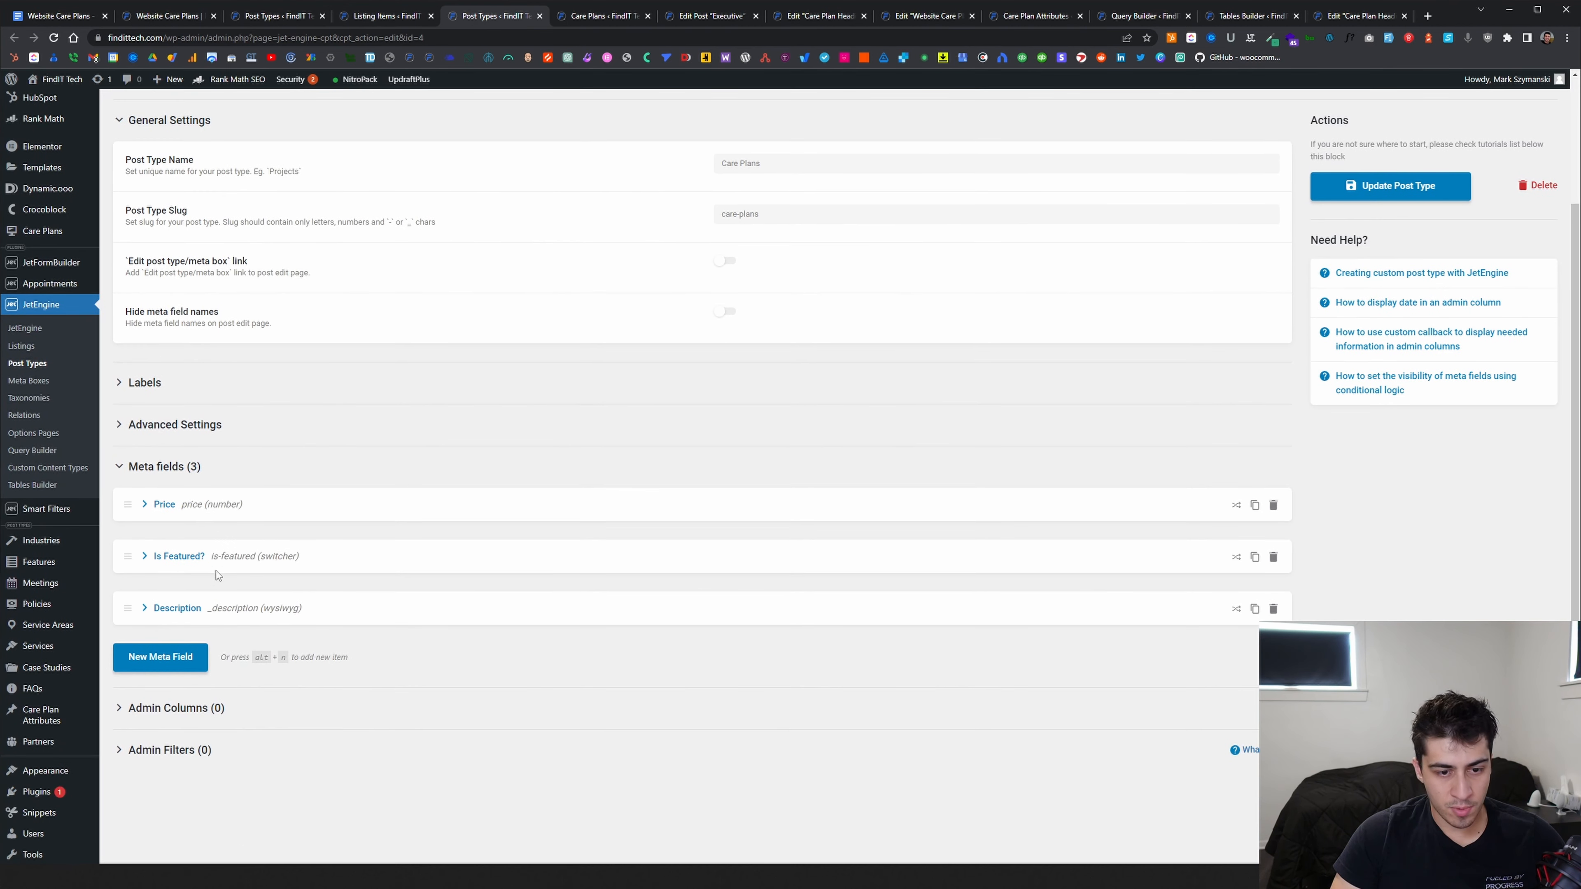
left_click(187, 556)
scroll(625, 536, "down", 4)
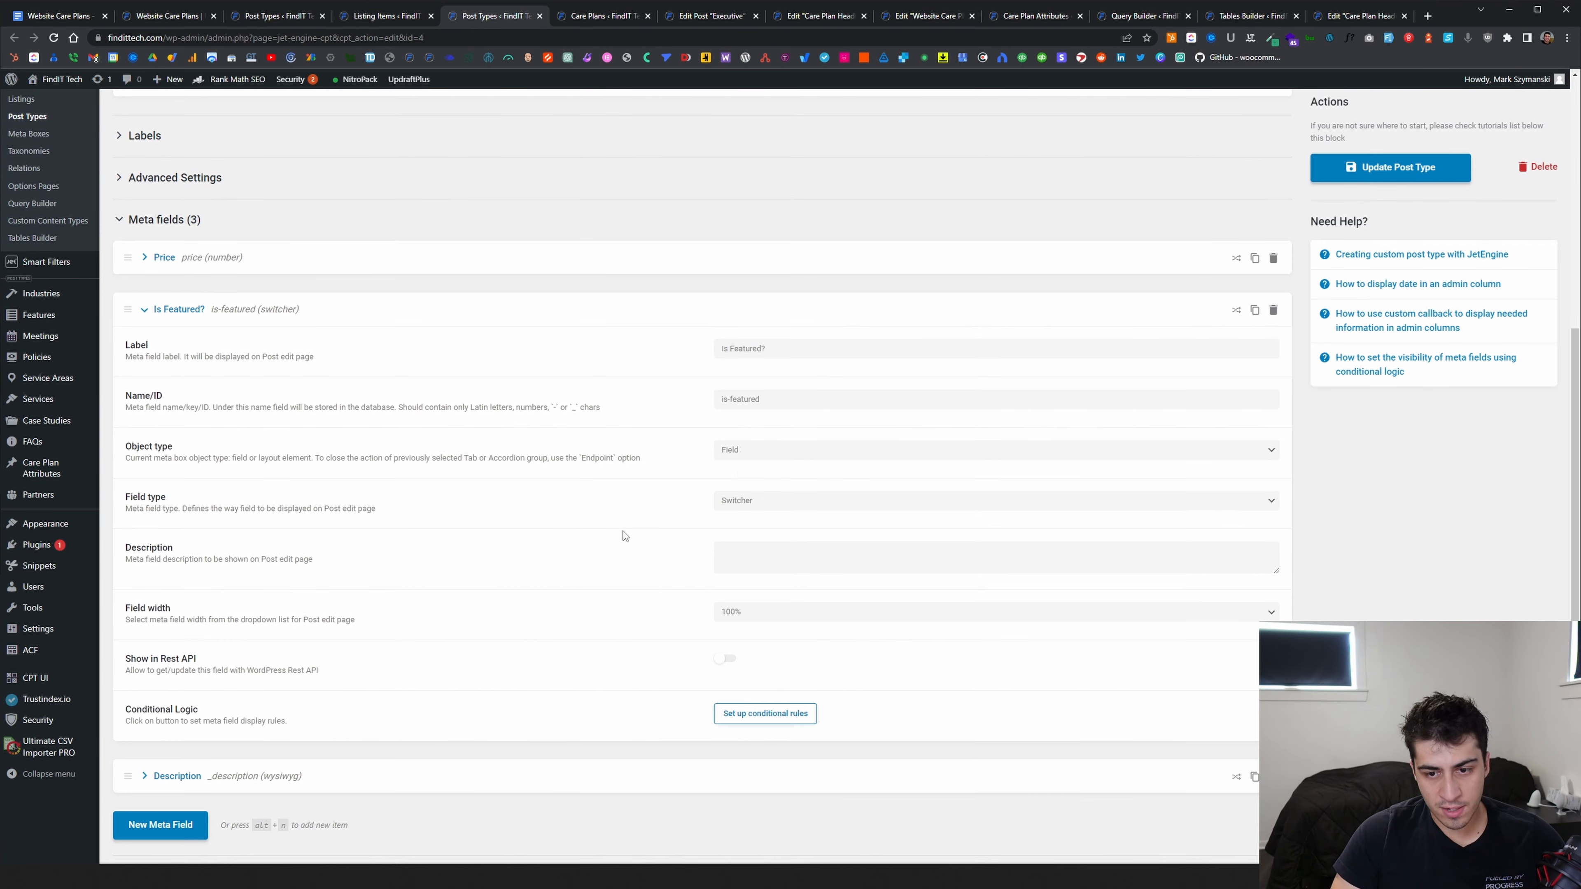
left_click(759, 504)
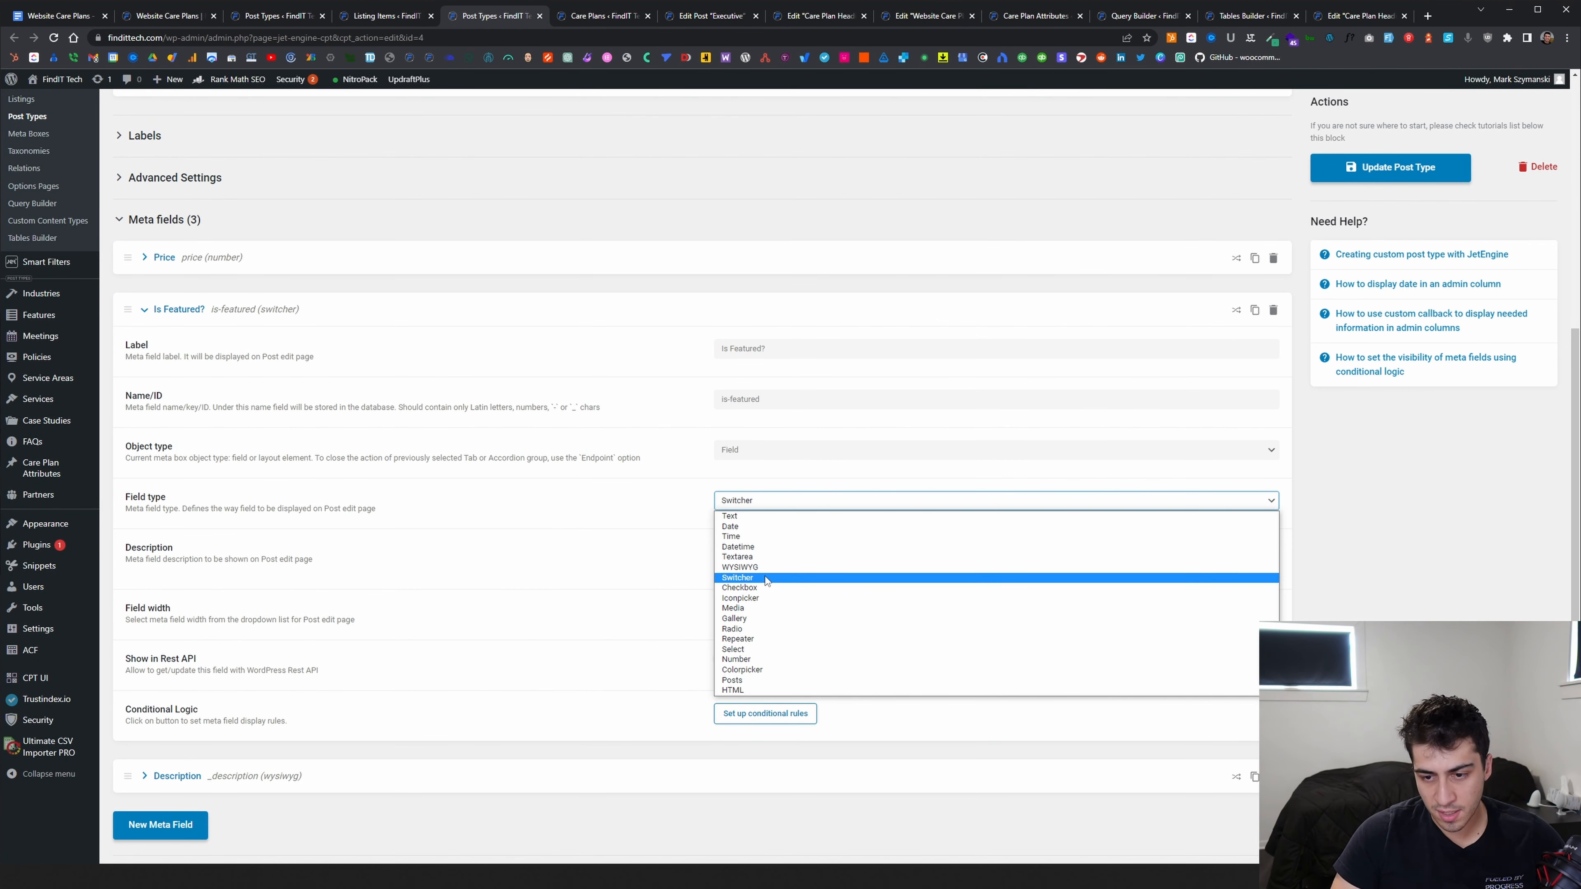
left_click(766, 630)
Define the first radio option of the Is Featured? meta field with value Yes and label Yes
scroll(745, 573, "down", 3)
left_click(182, 485)
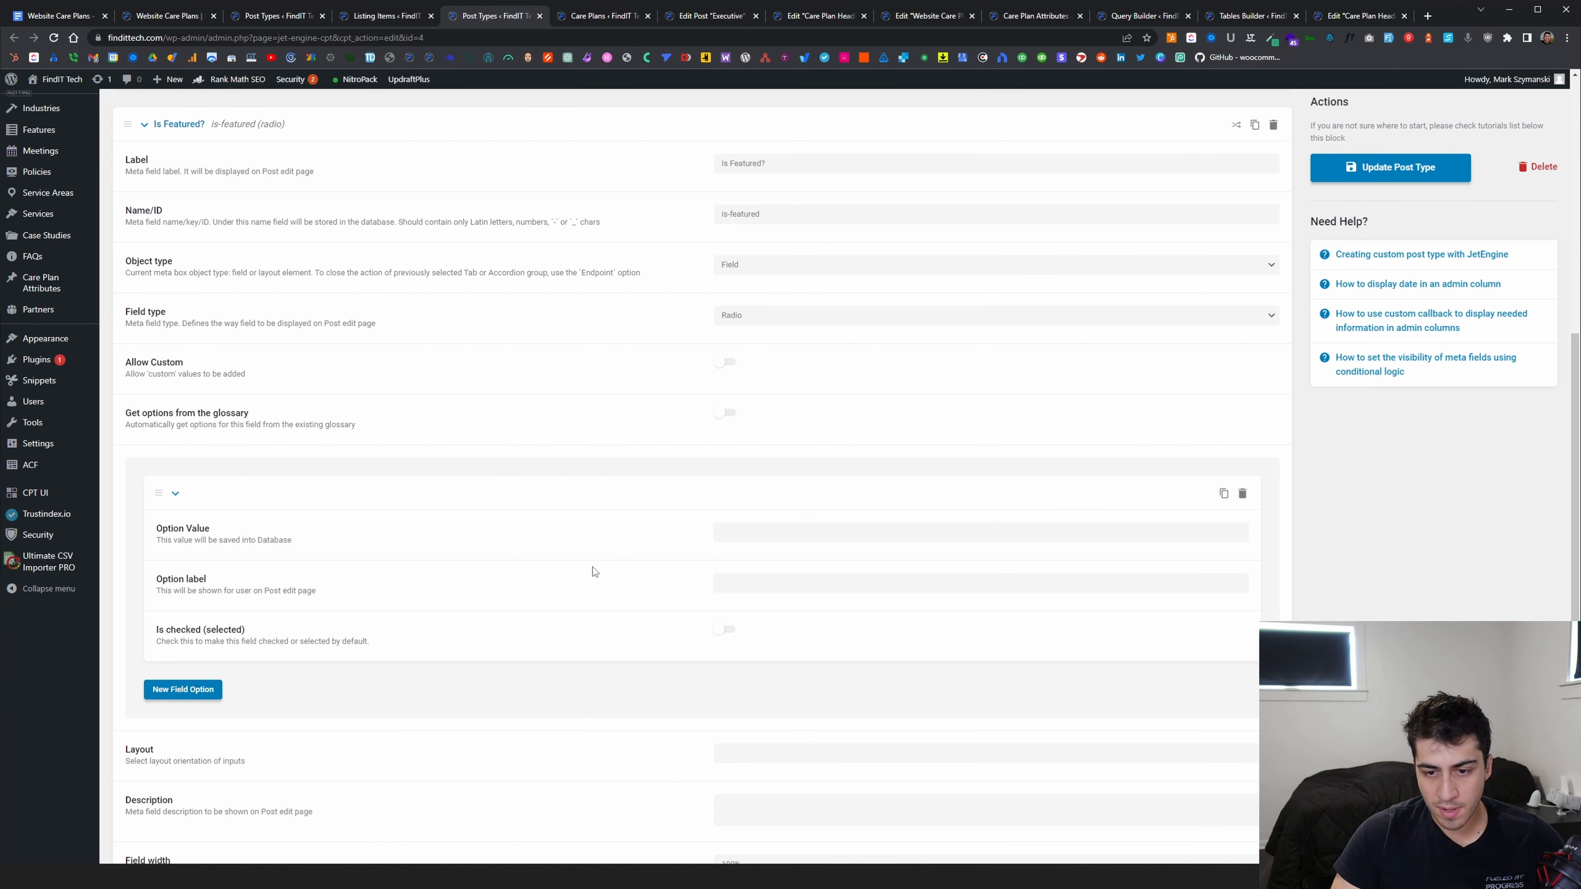
left_click(785, 533)
type("Yes")
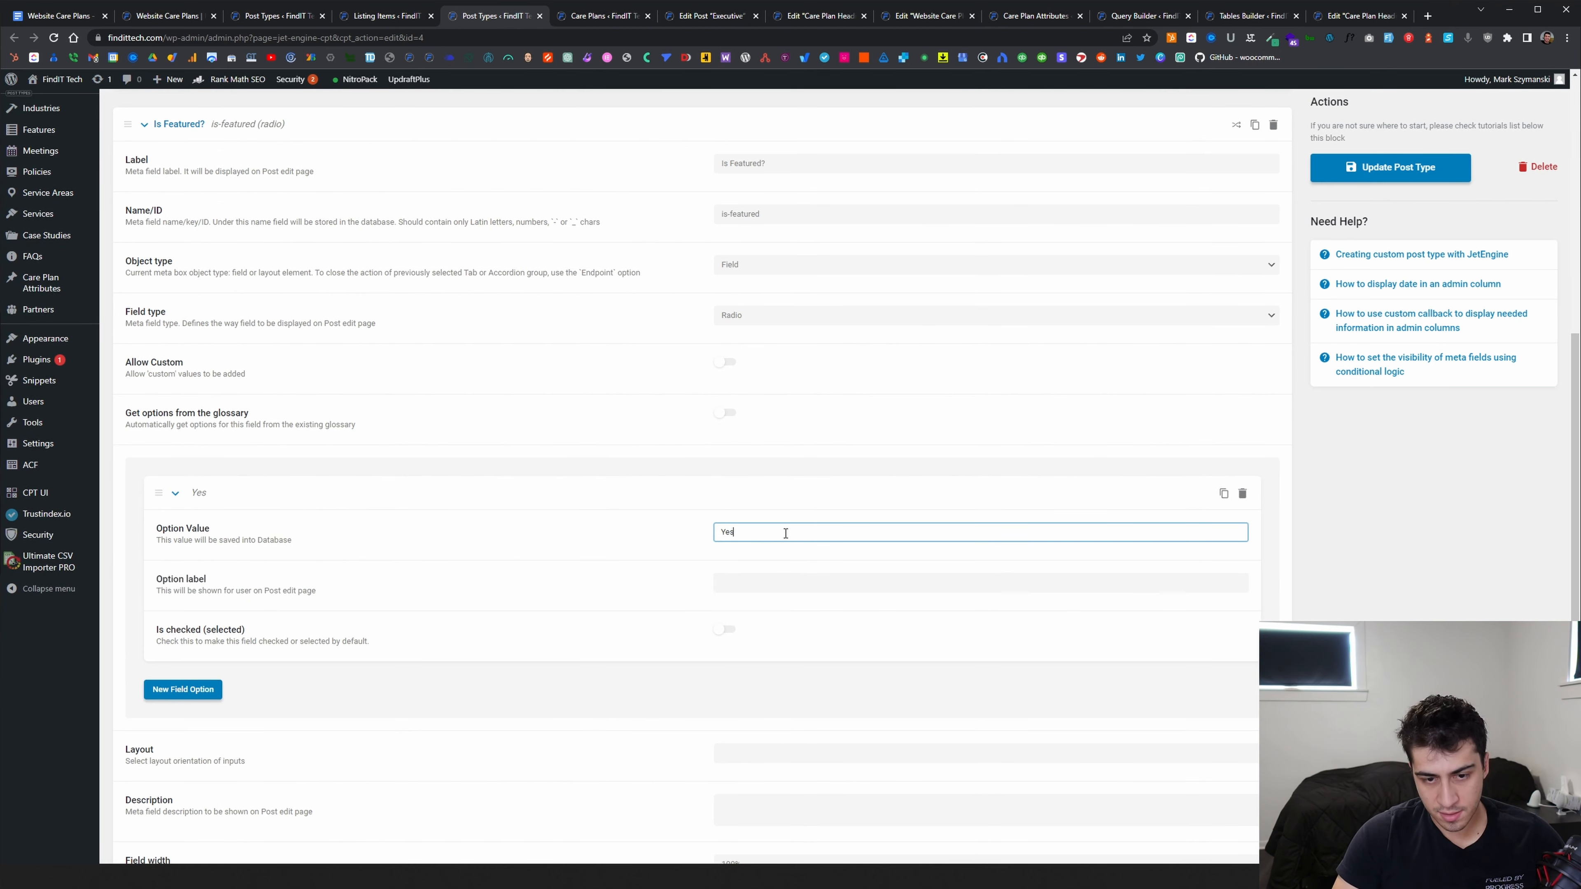
key("Tab")
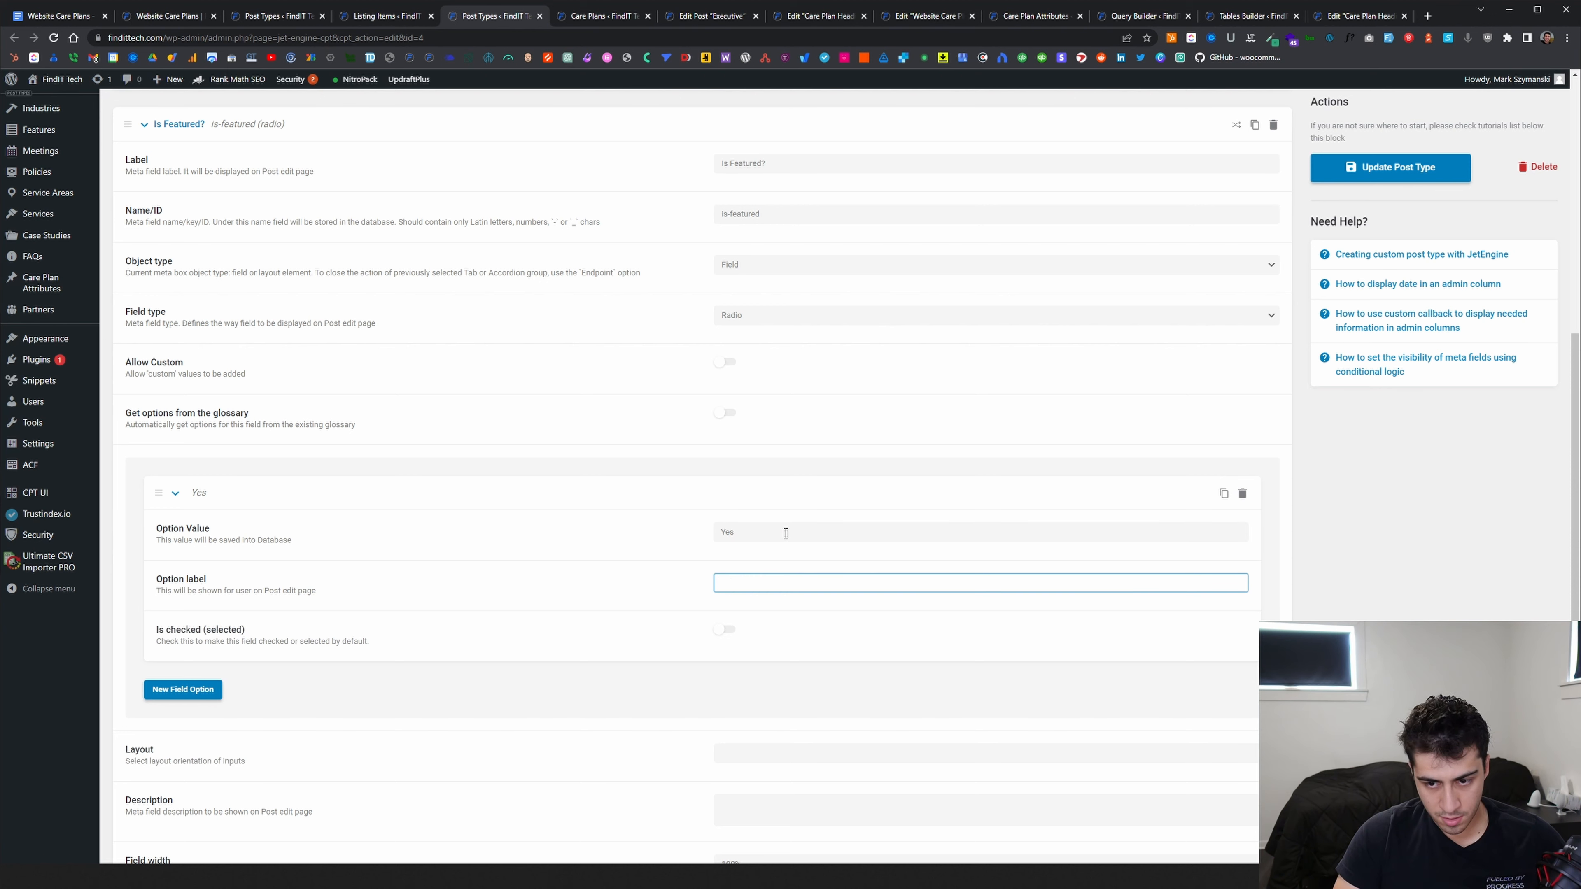
type("Yes")
Add a second Is Featured? option with value No and label No, then update the post type
left_click(163, 691)
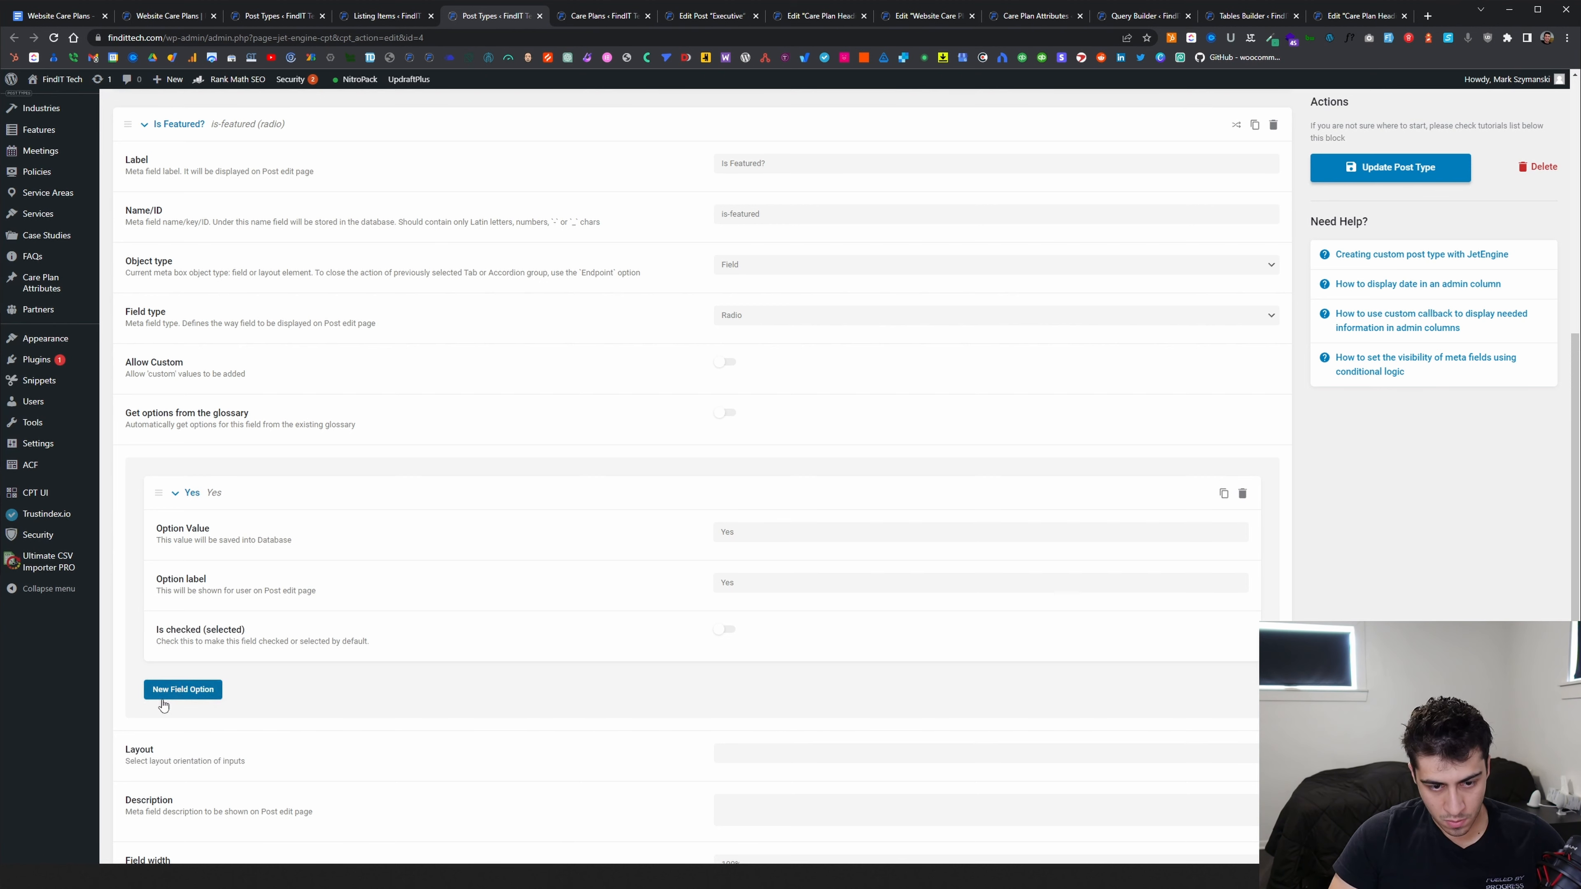
left_click(716, 735)
type("No")
key("Tab")
type("No")
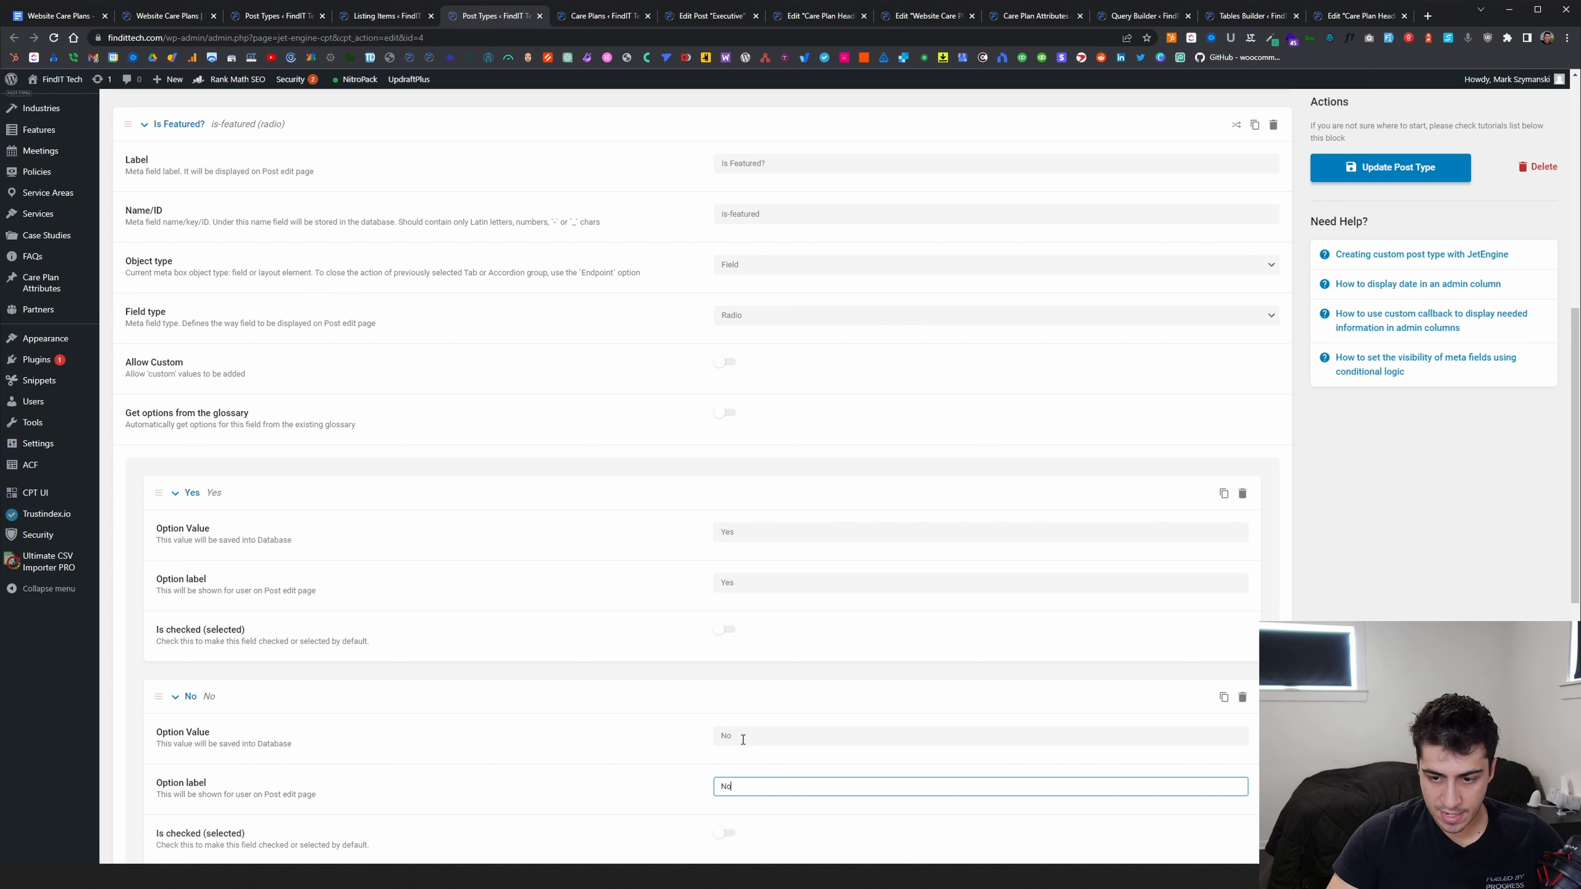
left_click(175, 494)
left_click(175, 546)
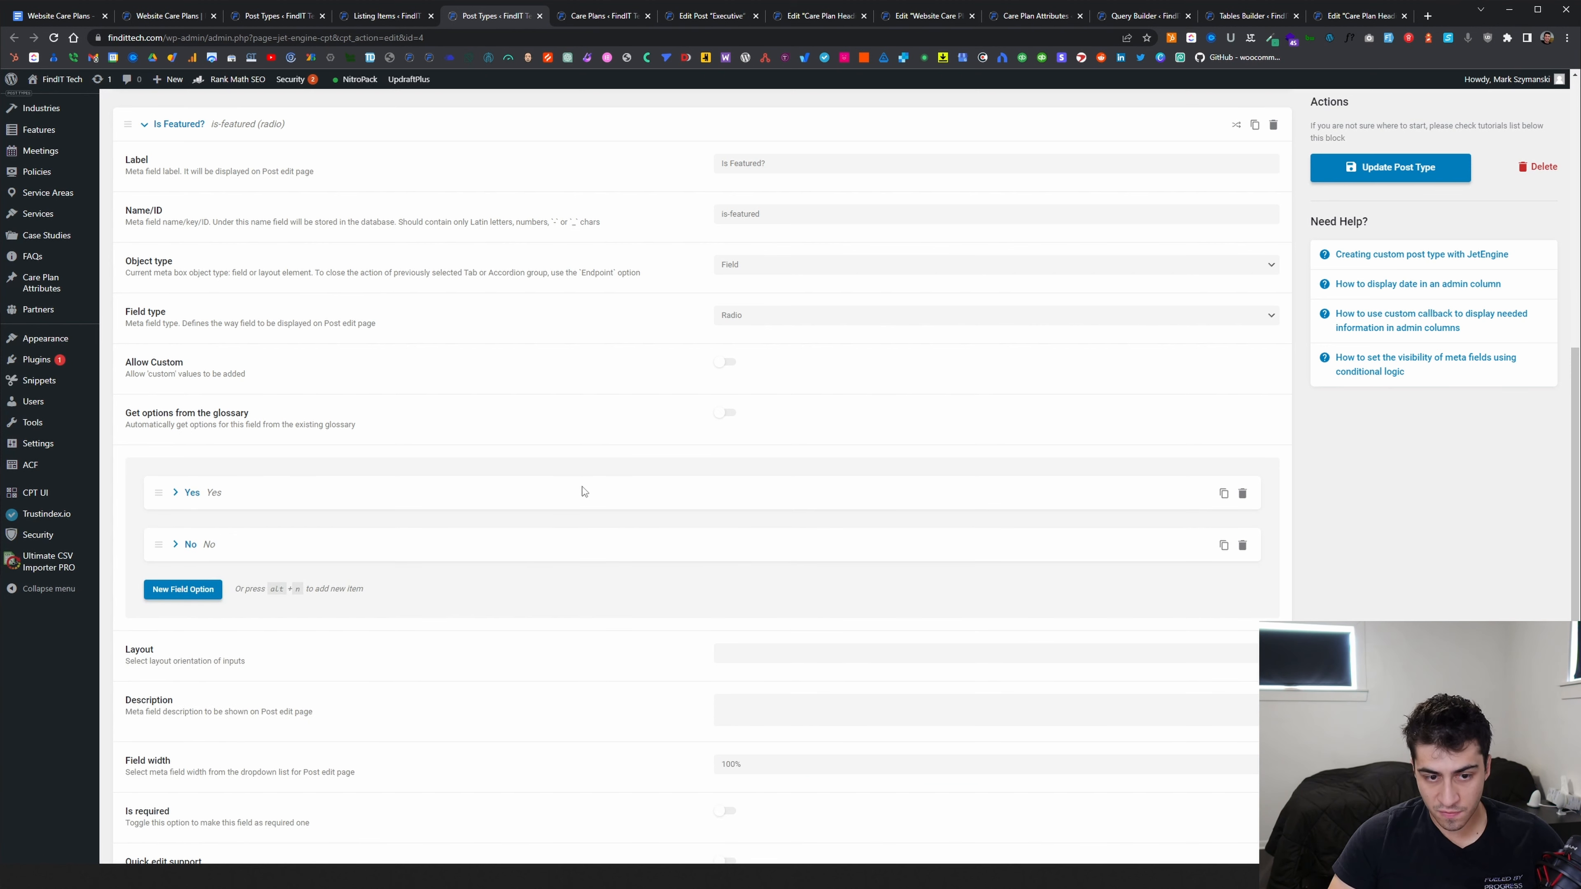
left_click(1391, 167)
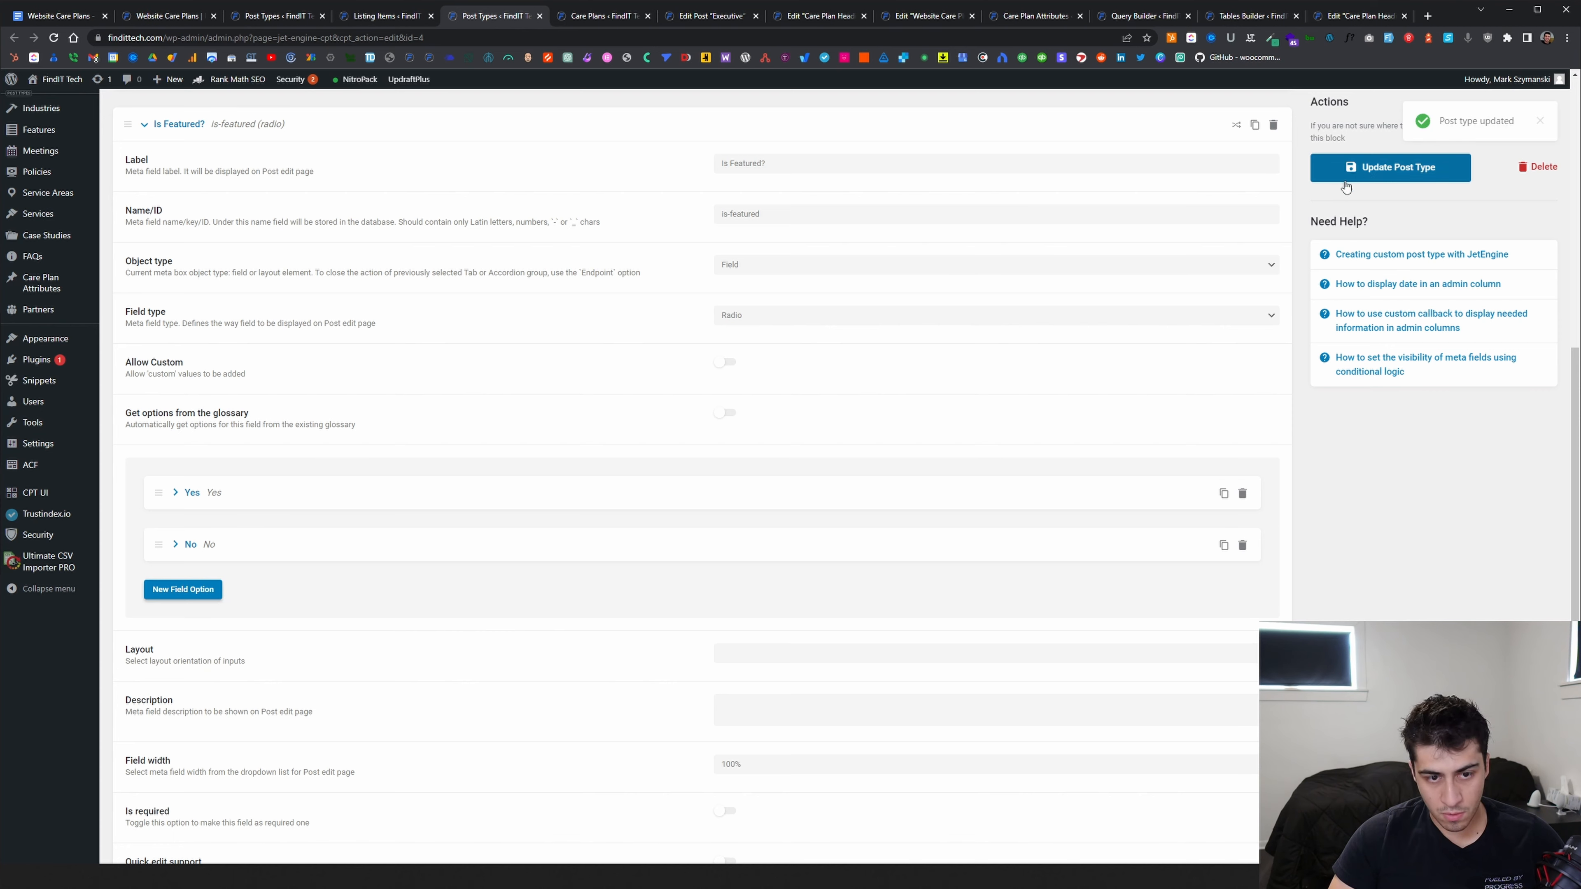
Open the Executive care plan, set Is Featured? to Yes, and update the post
scroll(977, 391, "up", 2)
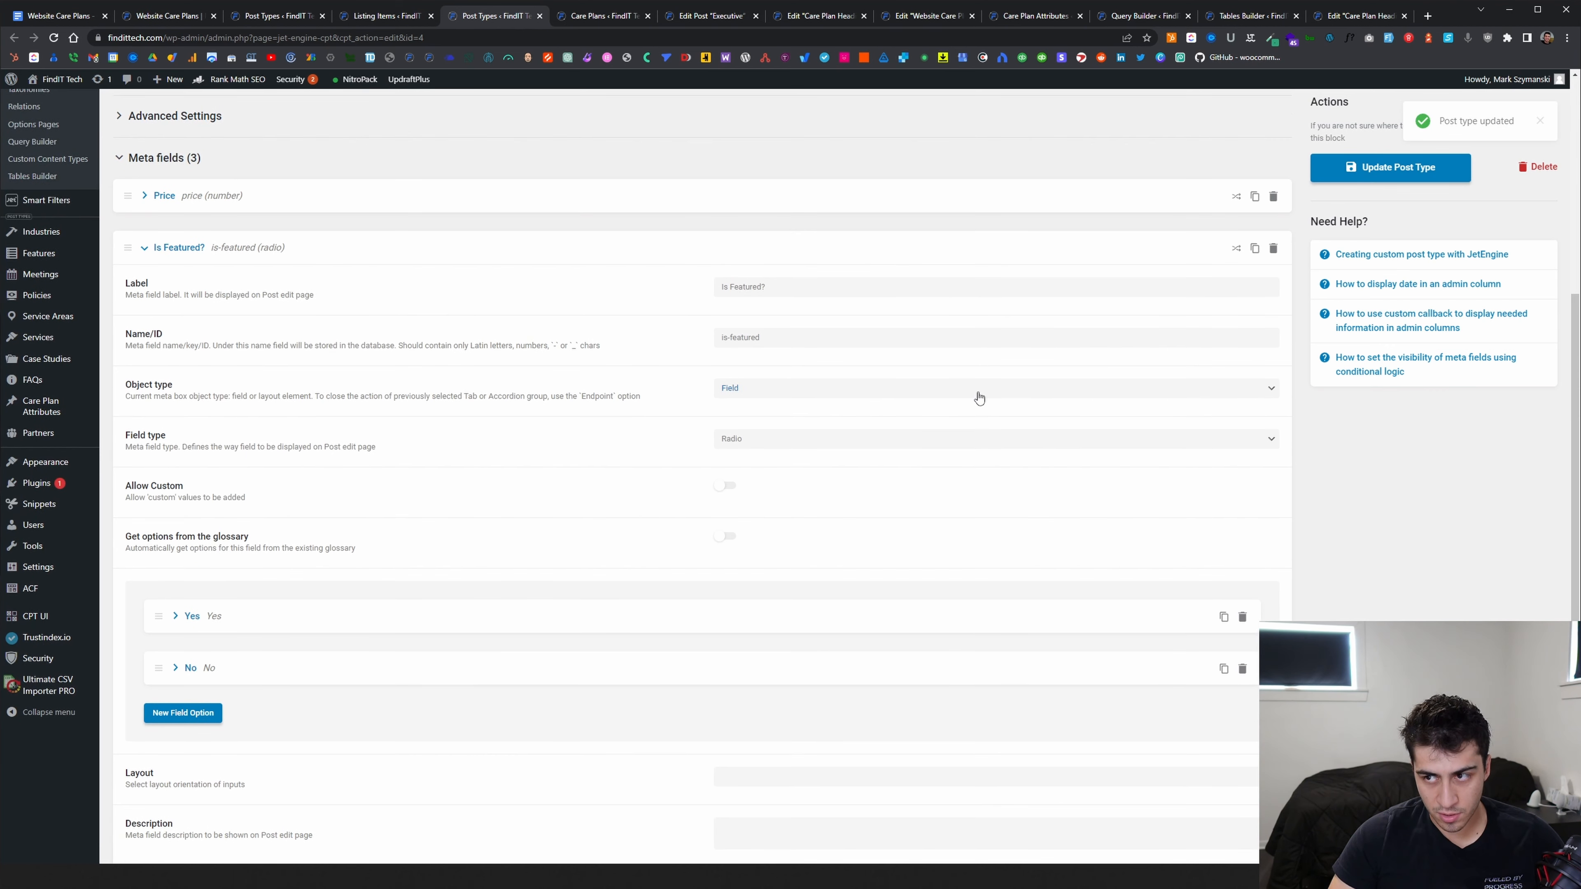
left_click(602, 17)
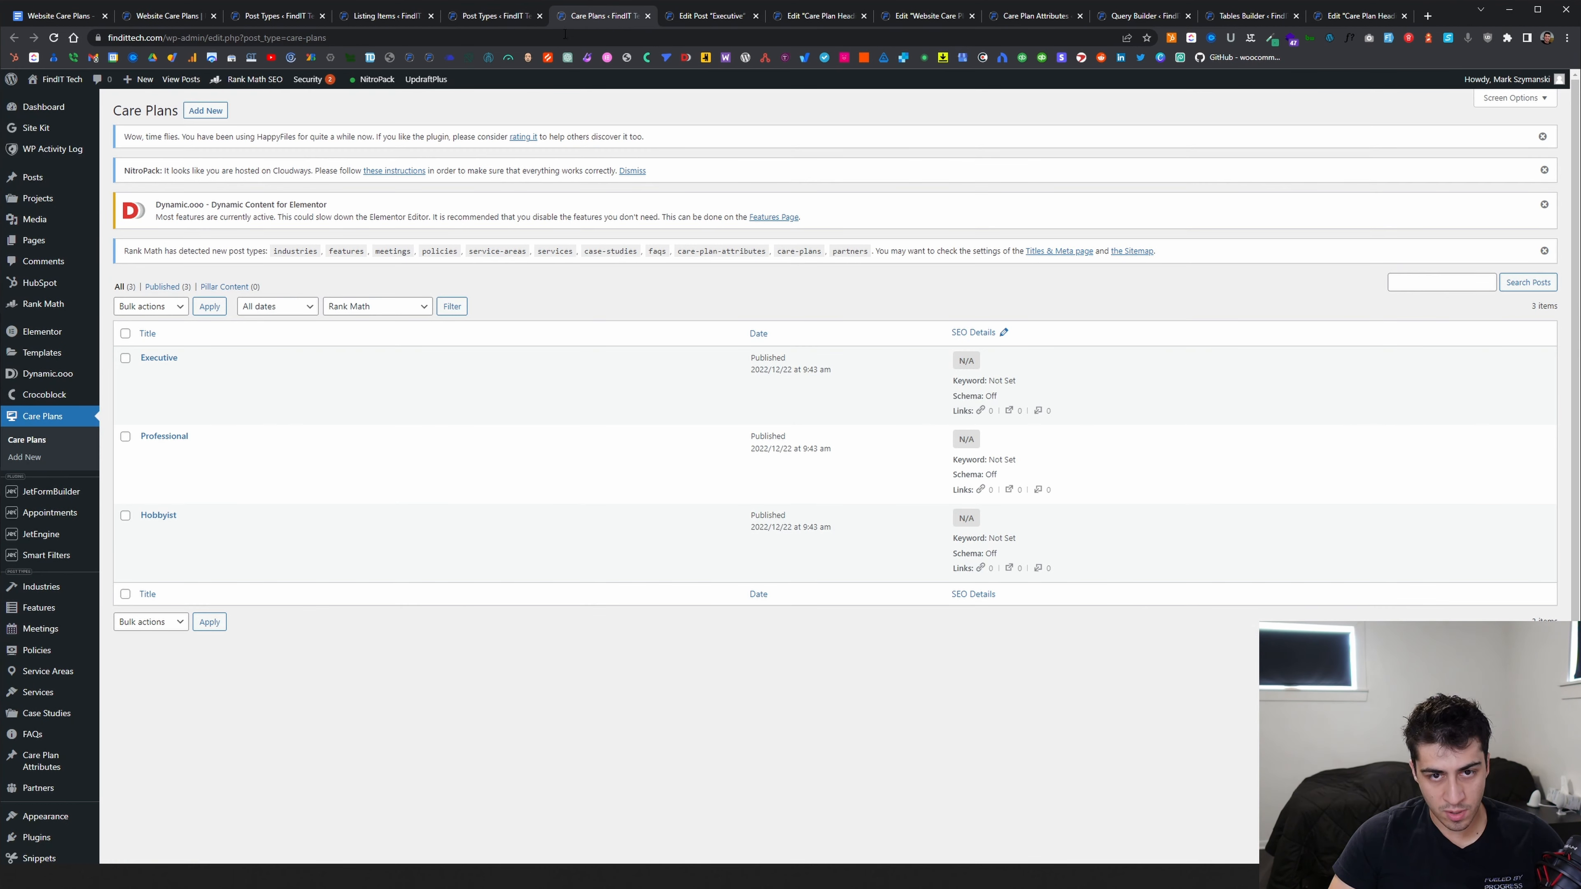
left_click(157, 358)
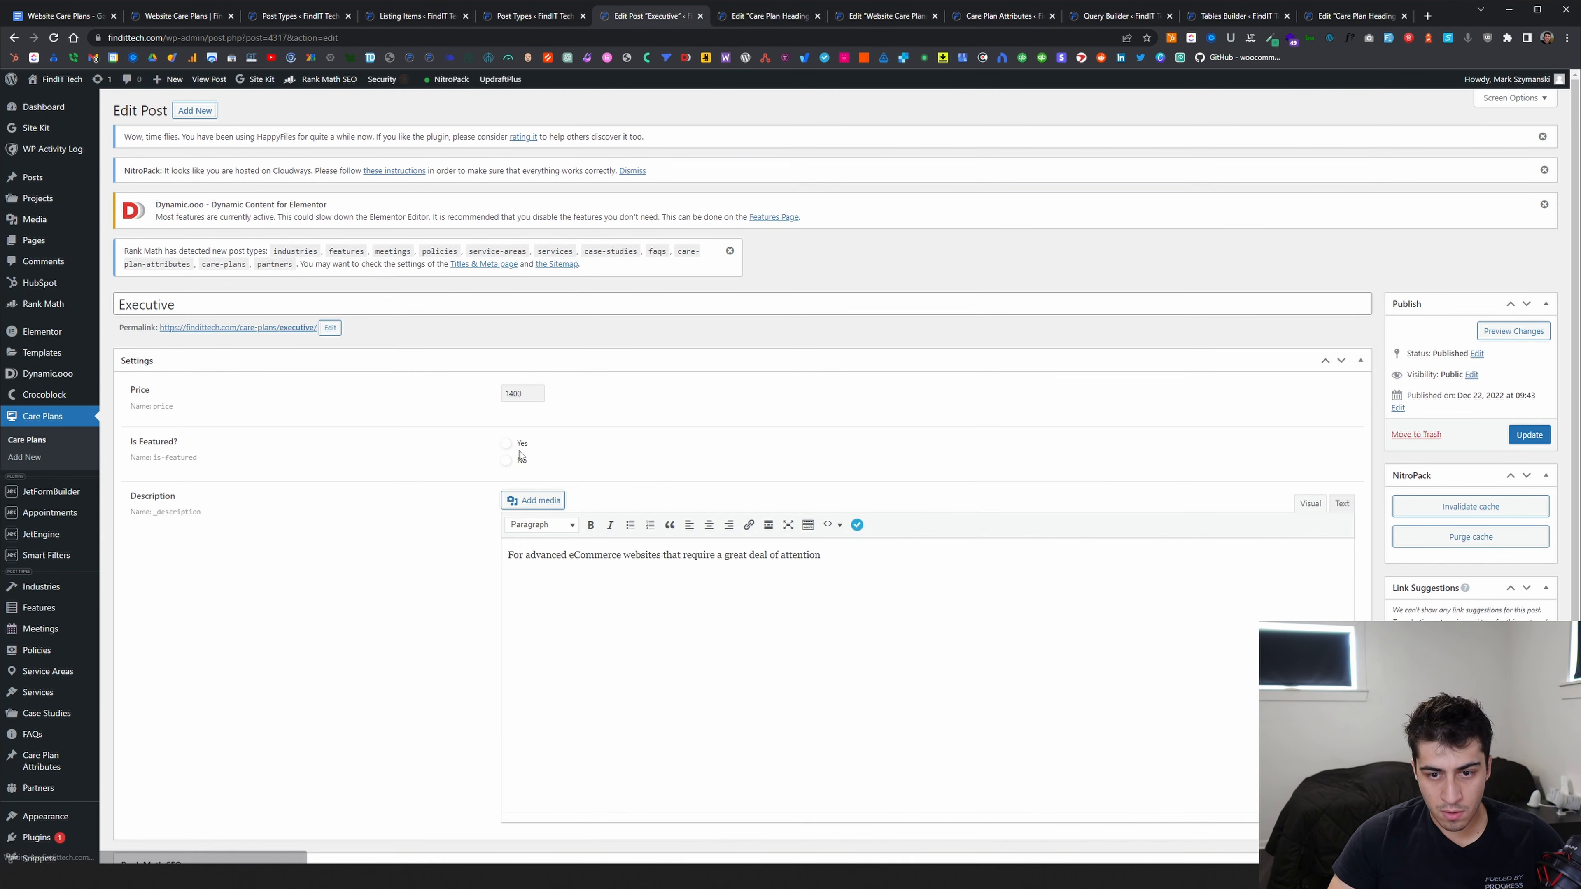
left_click(506, 443)
left_click(1530, 463)
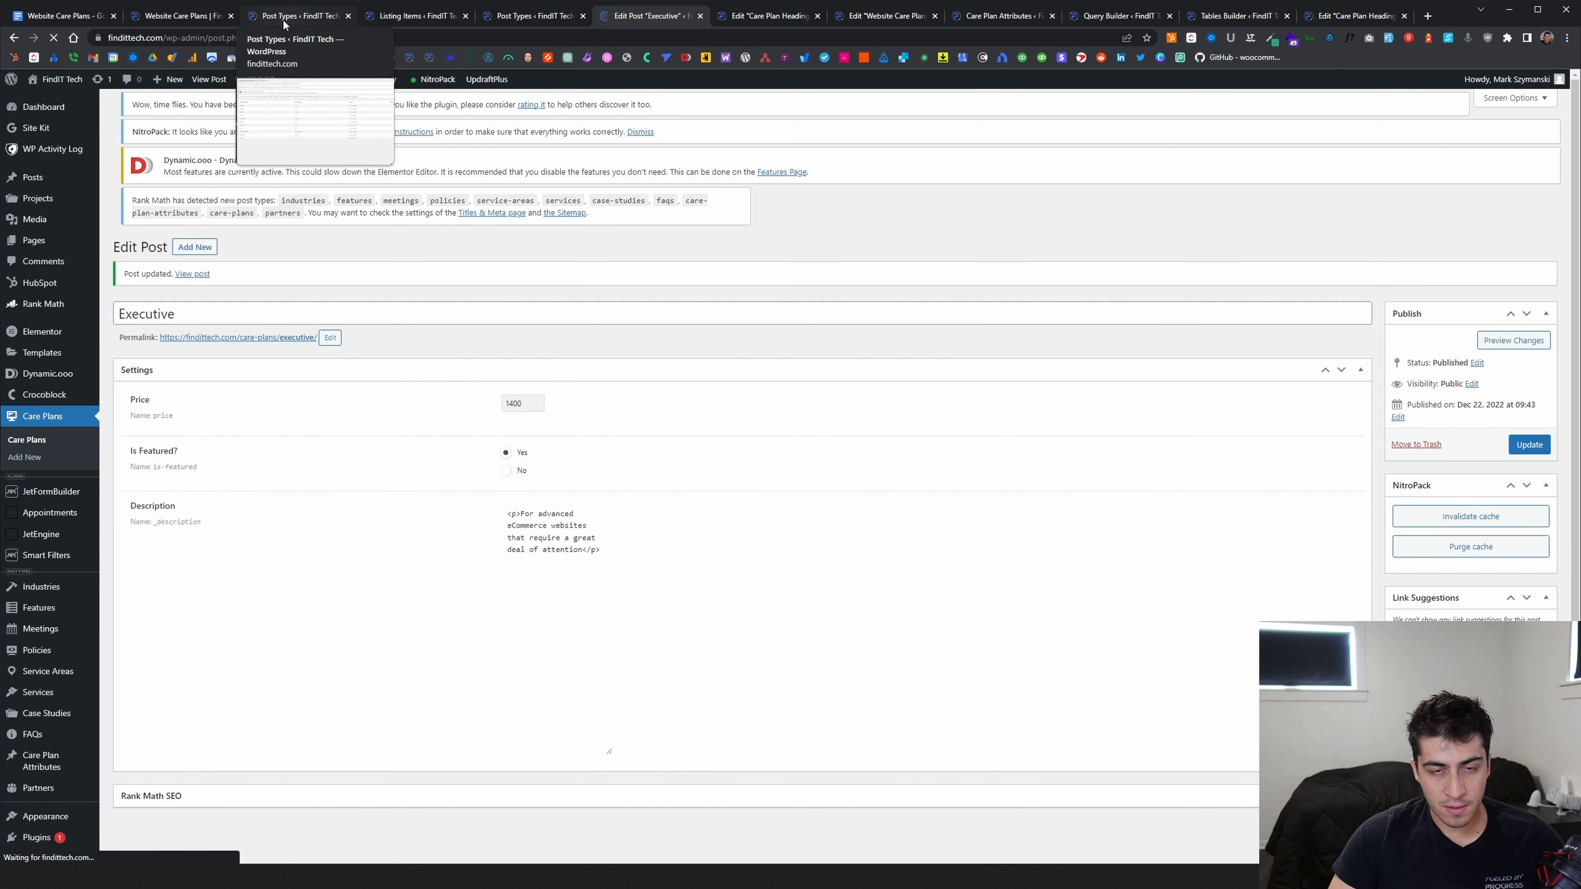
Reload the live Website Care Plans page to check the Executive plan's Most Popular badge, and return to the Care Plans post type settings
left_click(179, 17)
key("F5")
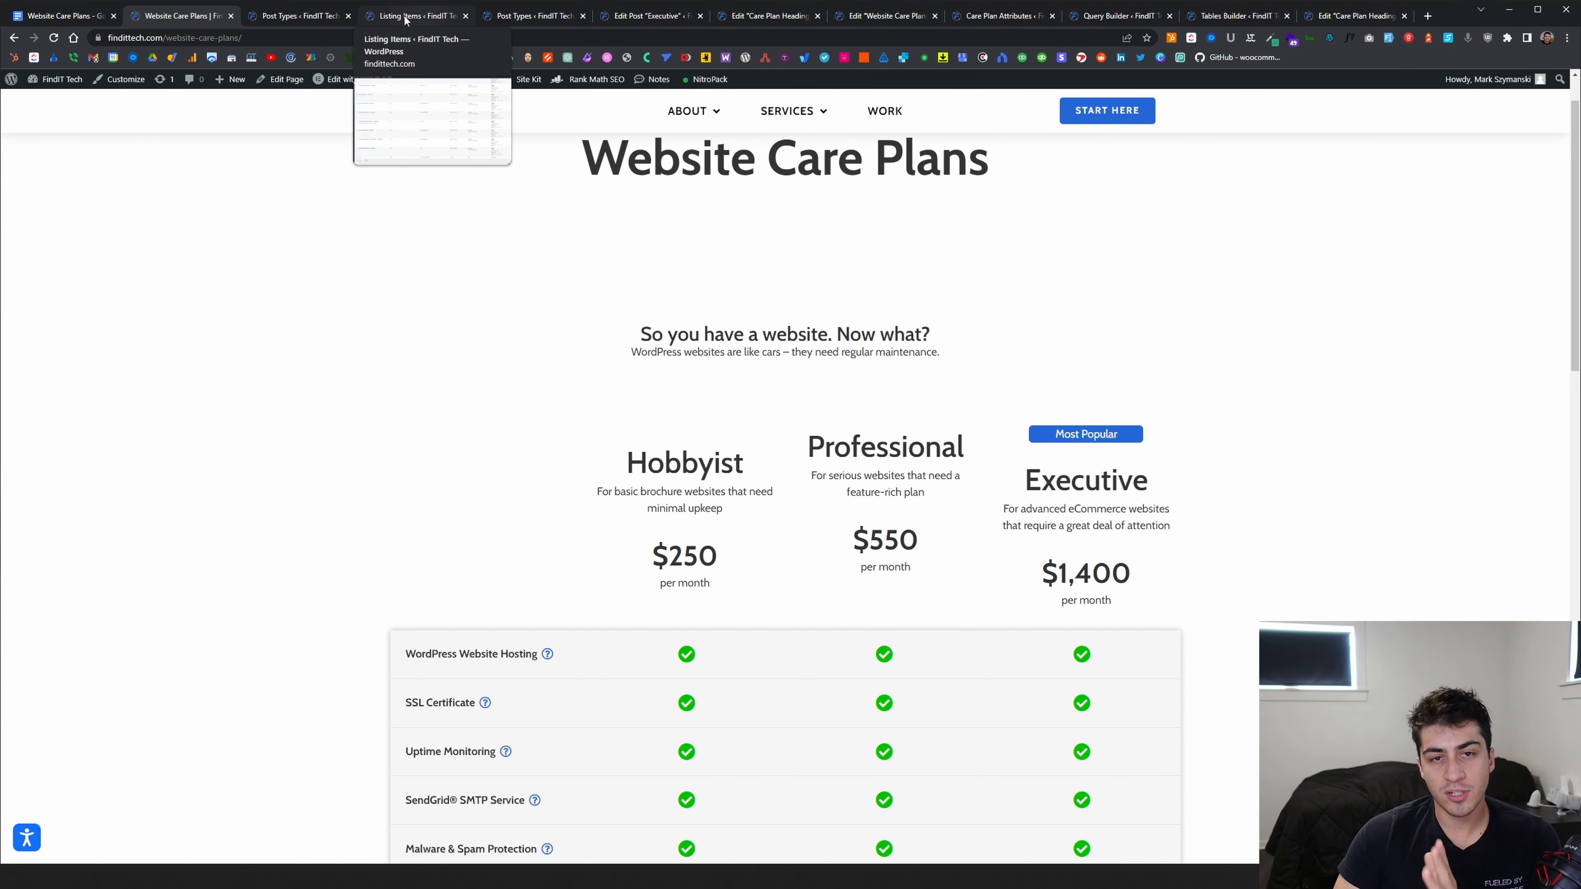
left_click(536, 16)
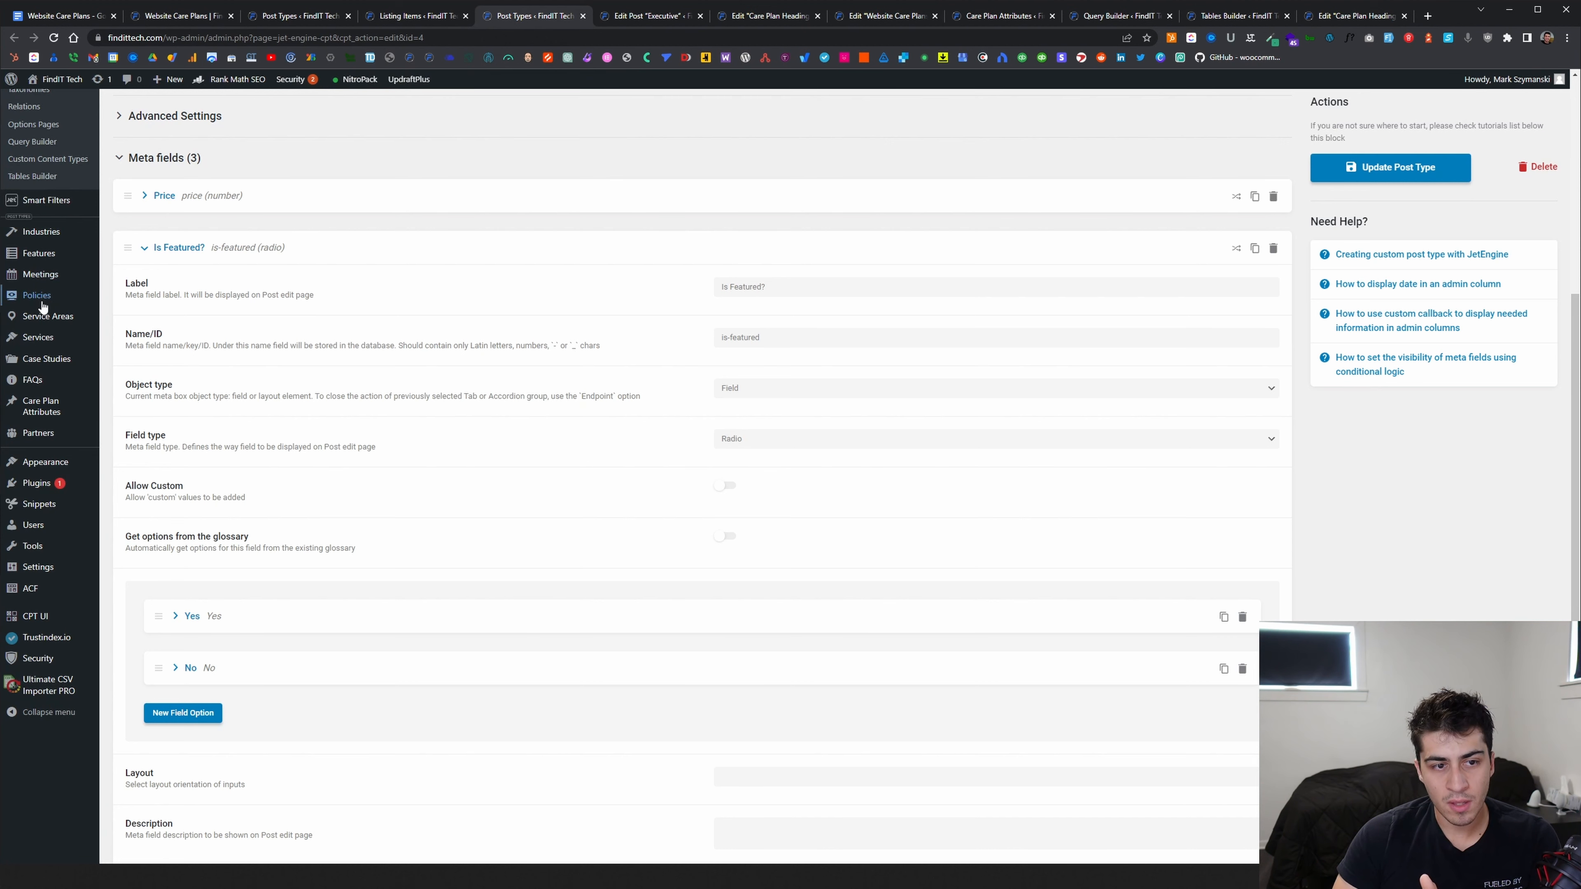
Review the live page's plan headings, prices and the feature comparison table below them
left_click(180, 15)
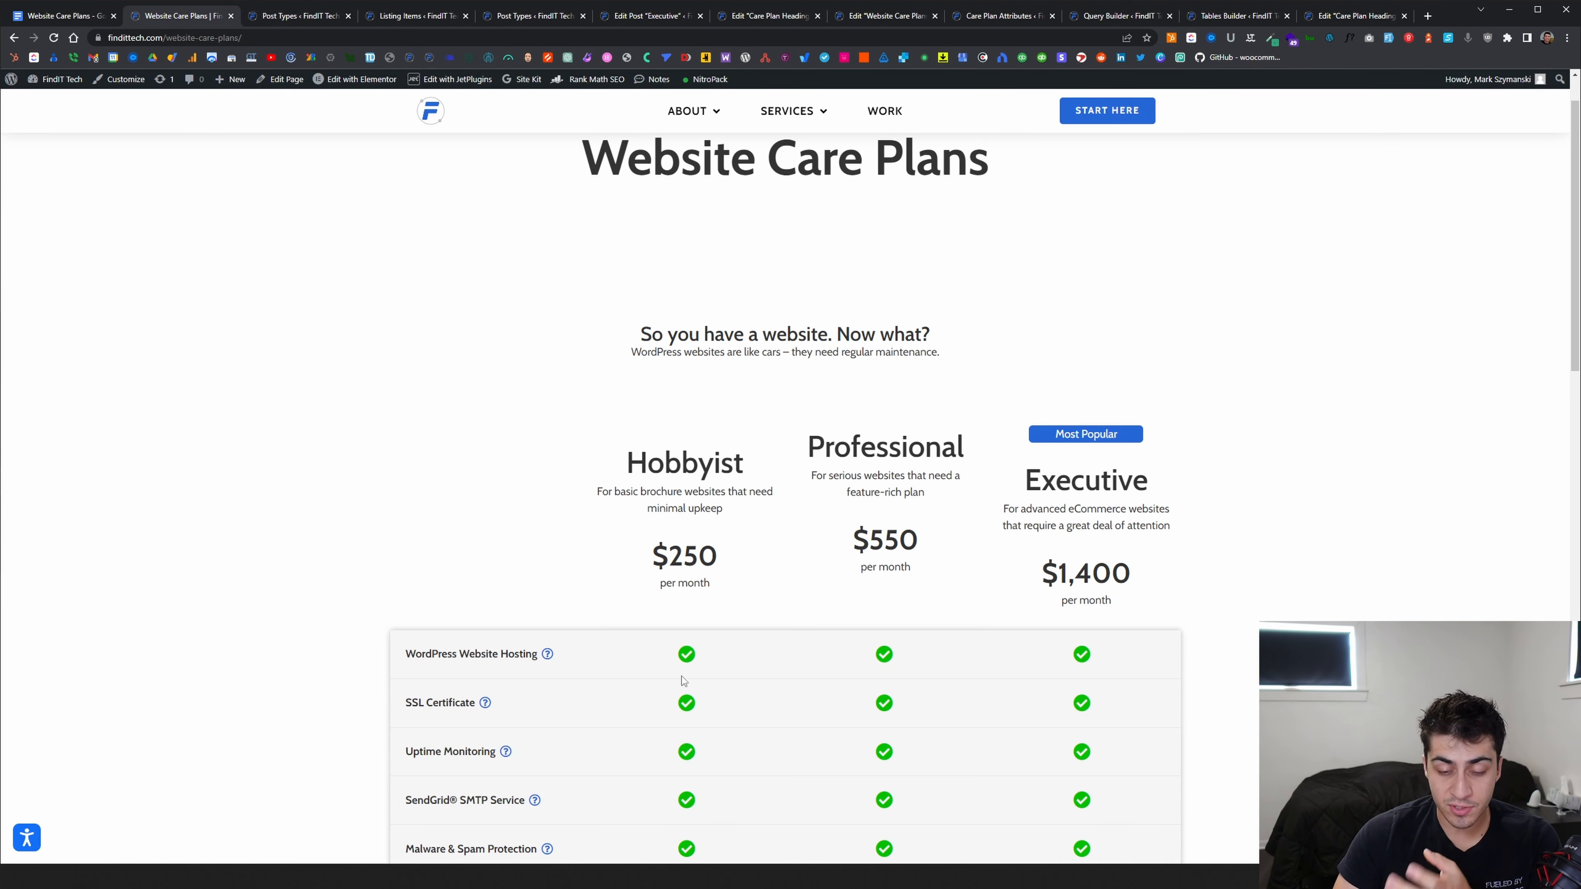
scroll(619, 723, "down", 3)
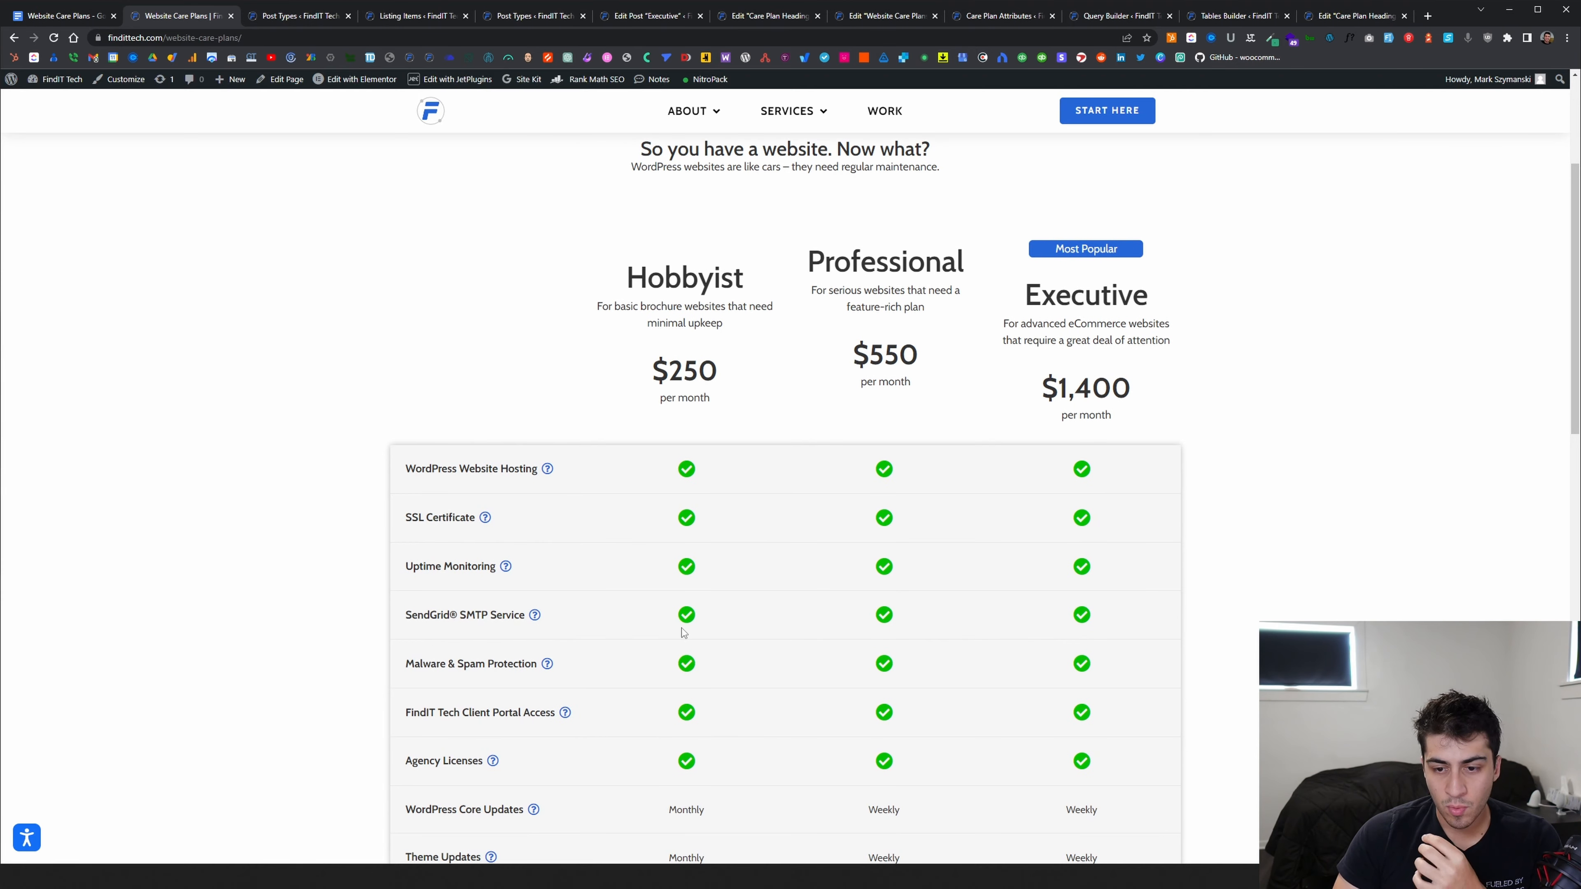
scroll(679, 629, "down", 4)
scroll(688, 617, "down", 1)
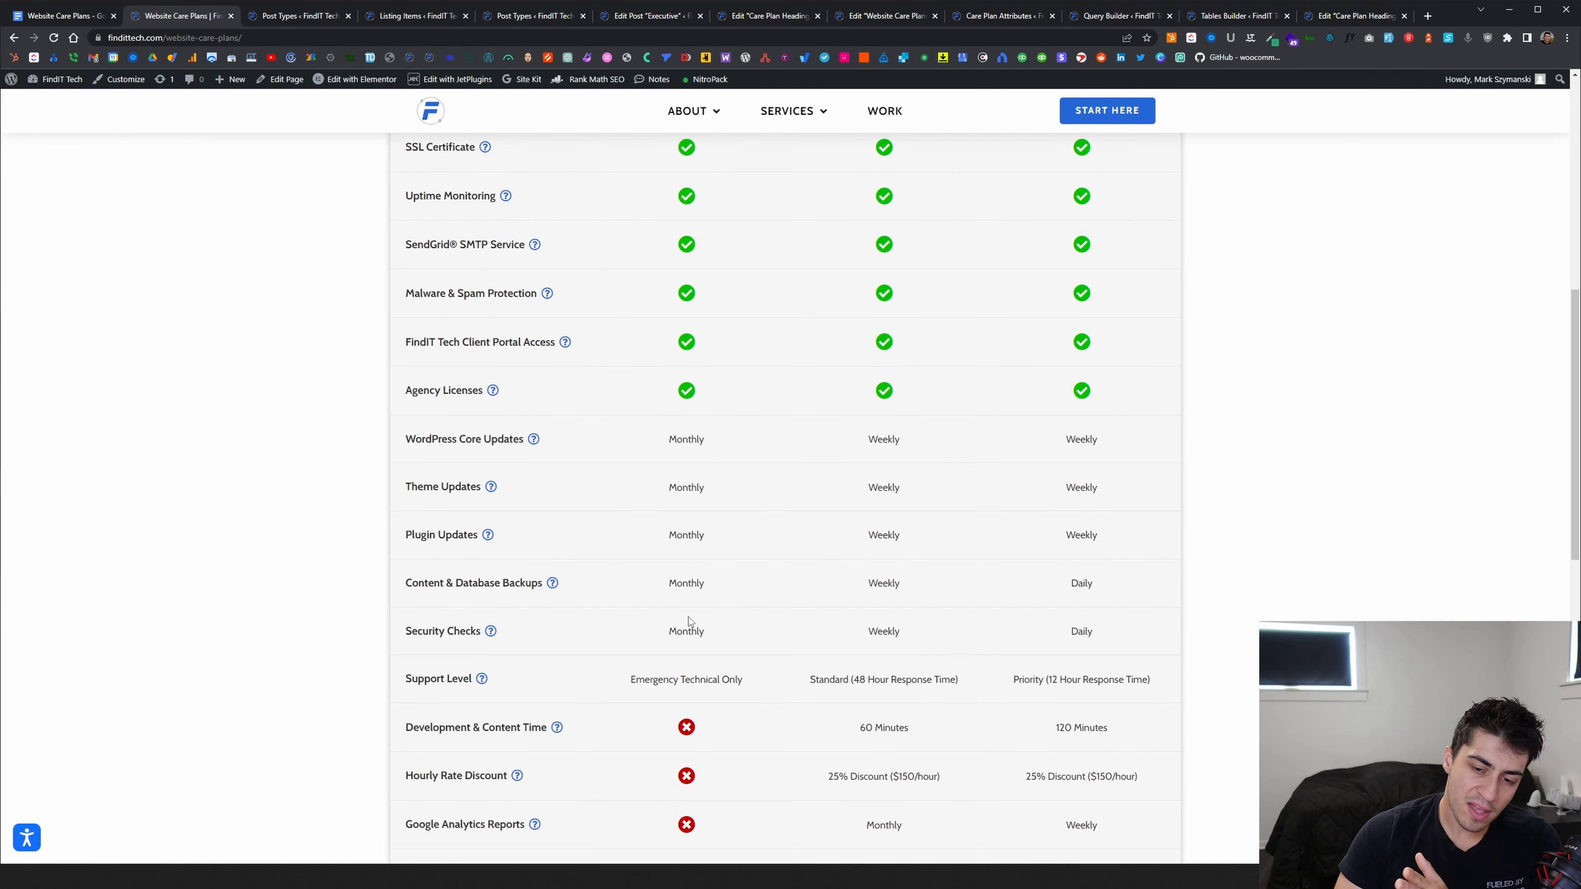
scroll(688, 616, "up", 4)
scroll(690, 616, "up", 3)
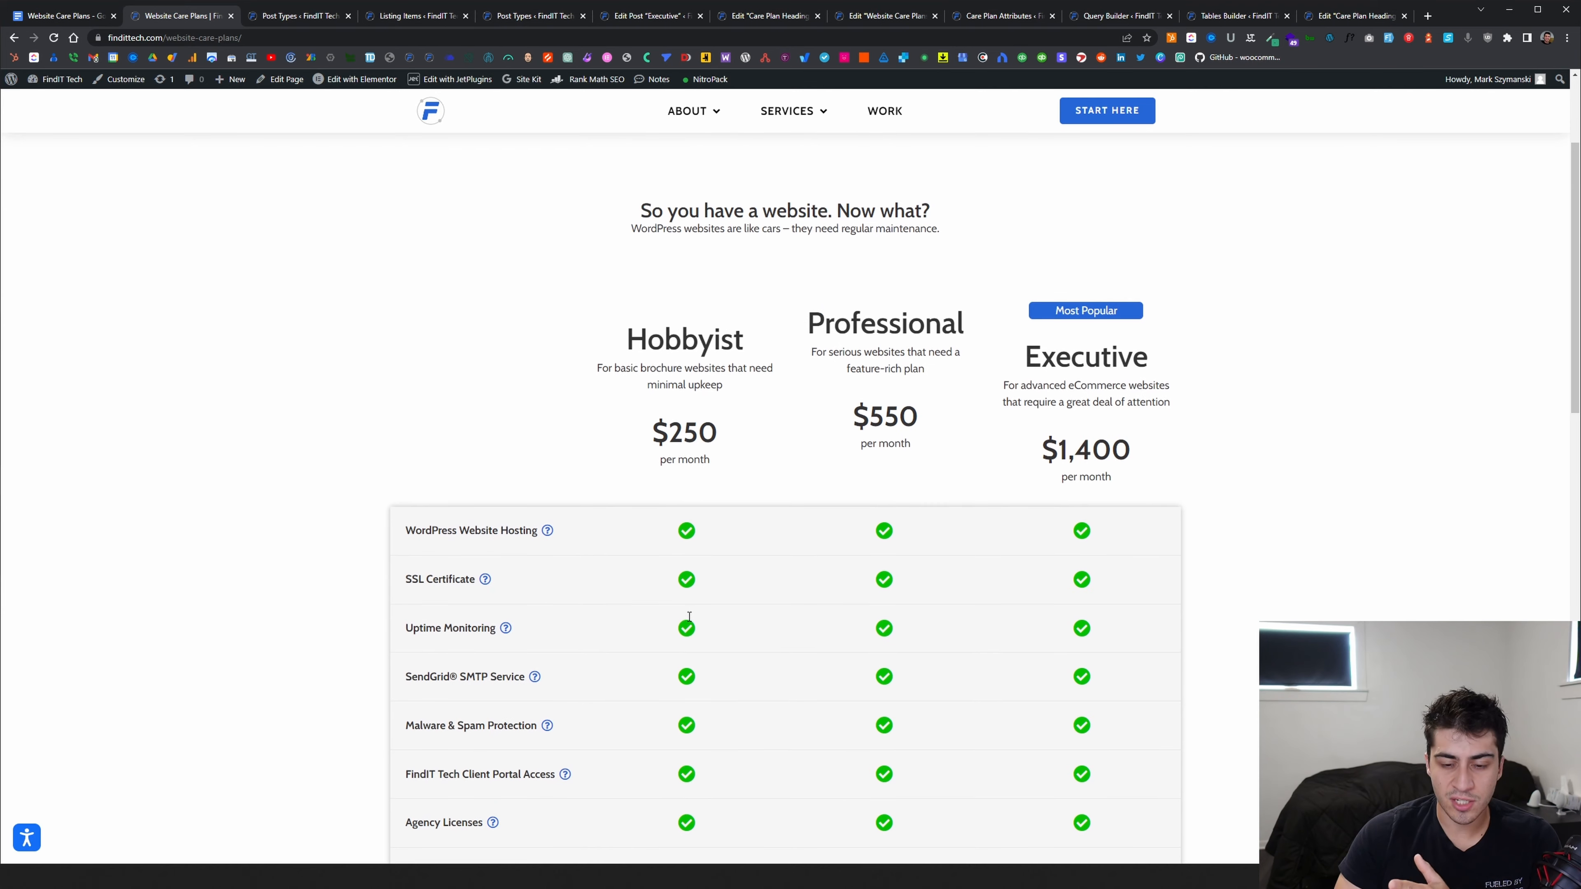
scroll(689, 621, "down", 1)
scroll(689, 620, "down", 1)
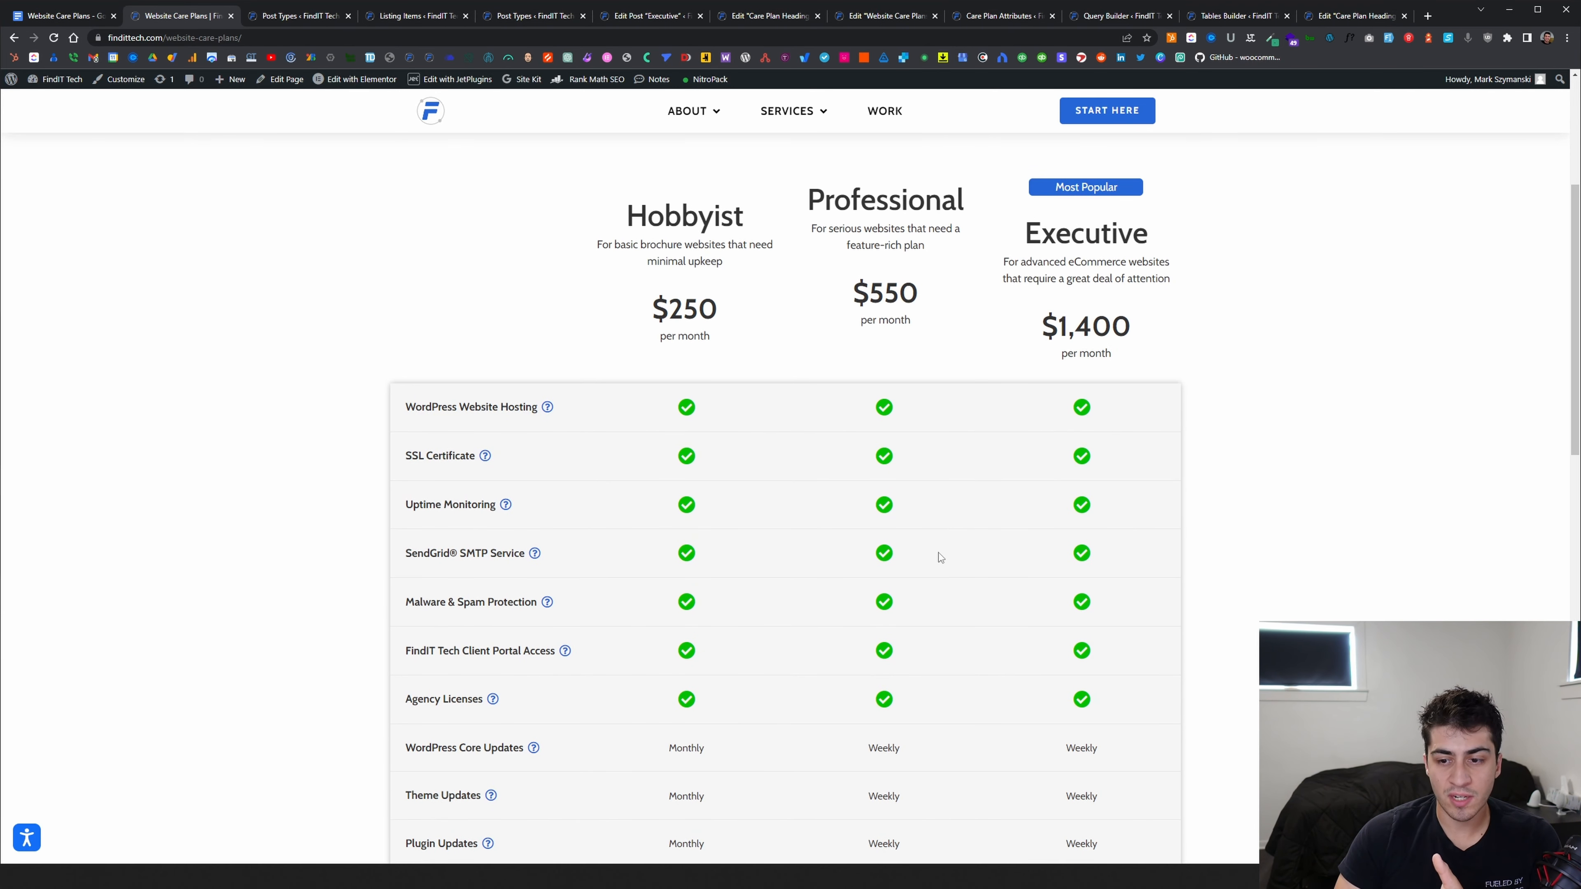
left_click_drag(724, 315, 630, 316)
left_click(769, 311)
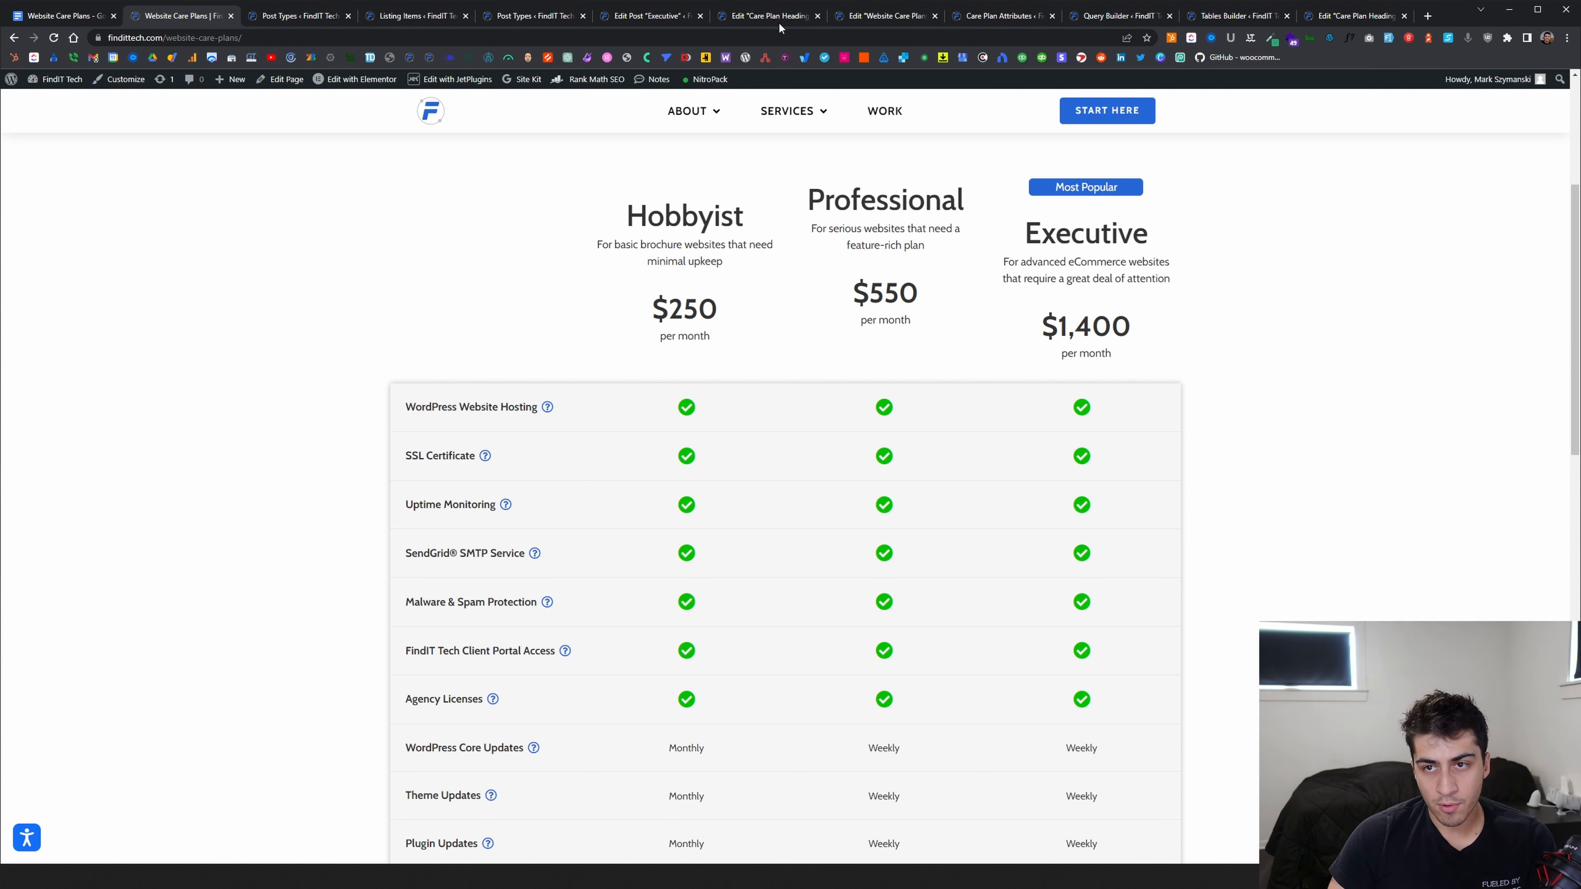
Look over the Care Plan Heading listing template, then the General settings of the Listing Grid on the Website Care Plans page
mouse_move(772, 15)
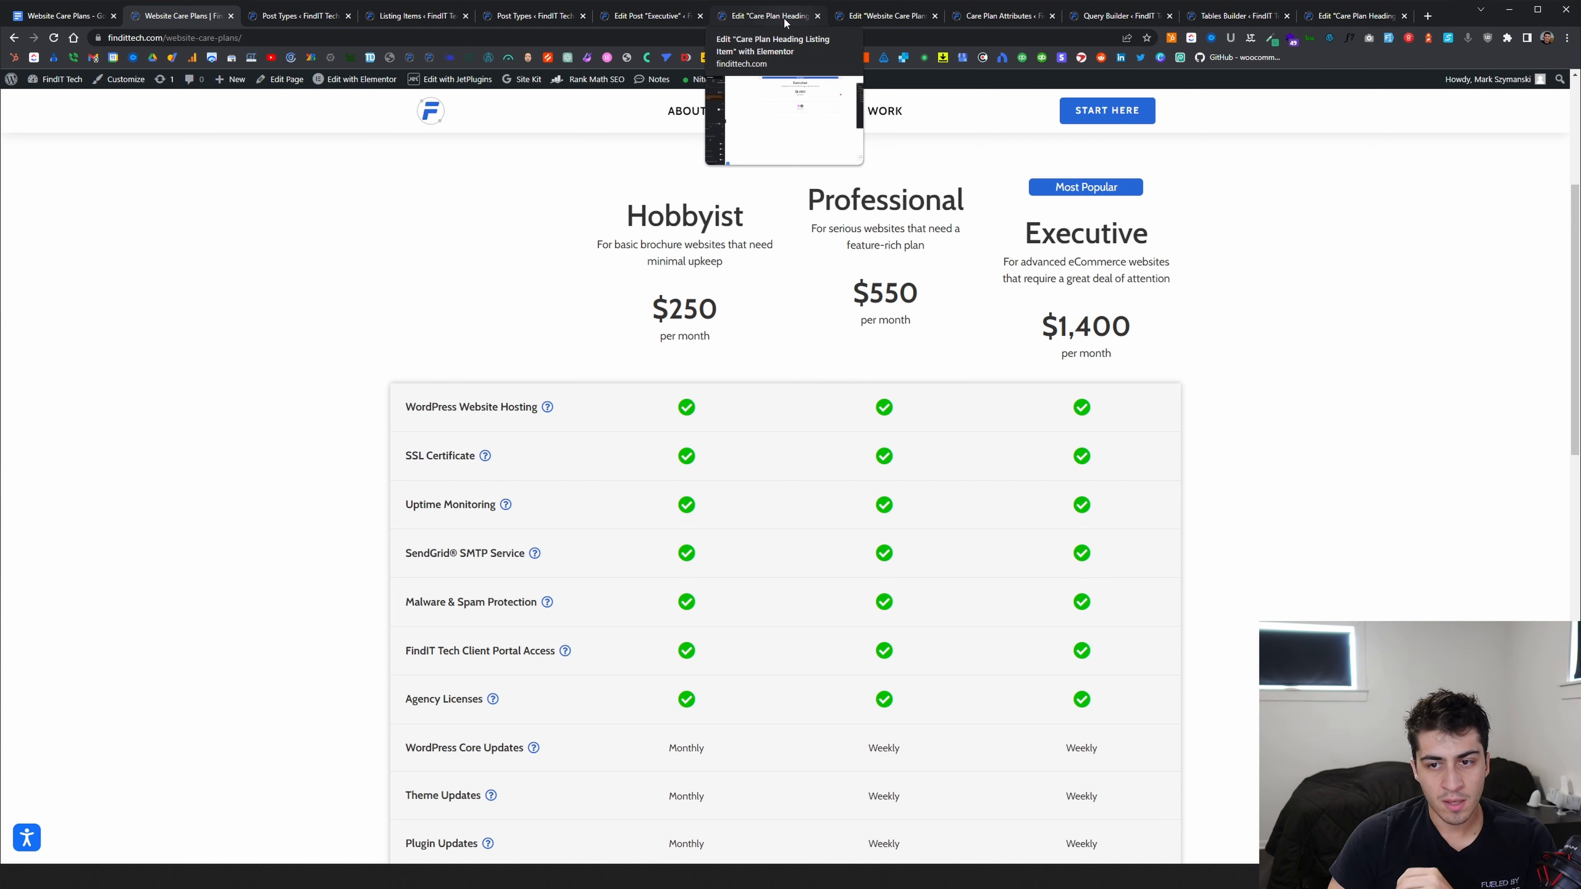
left_click(785, 24)
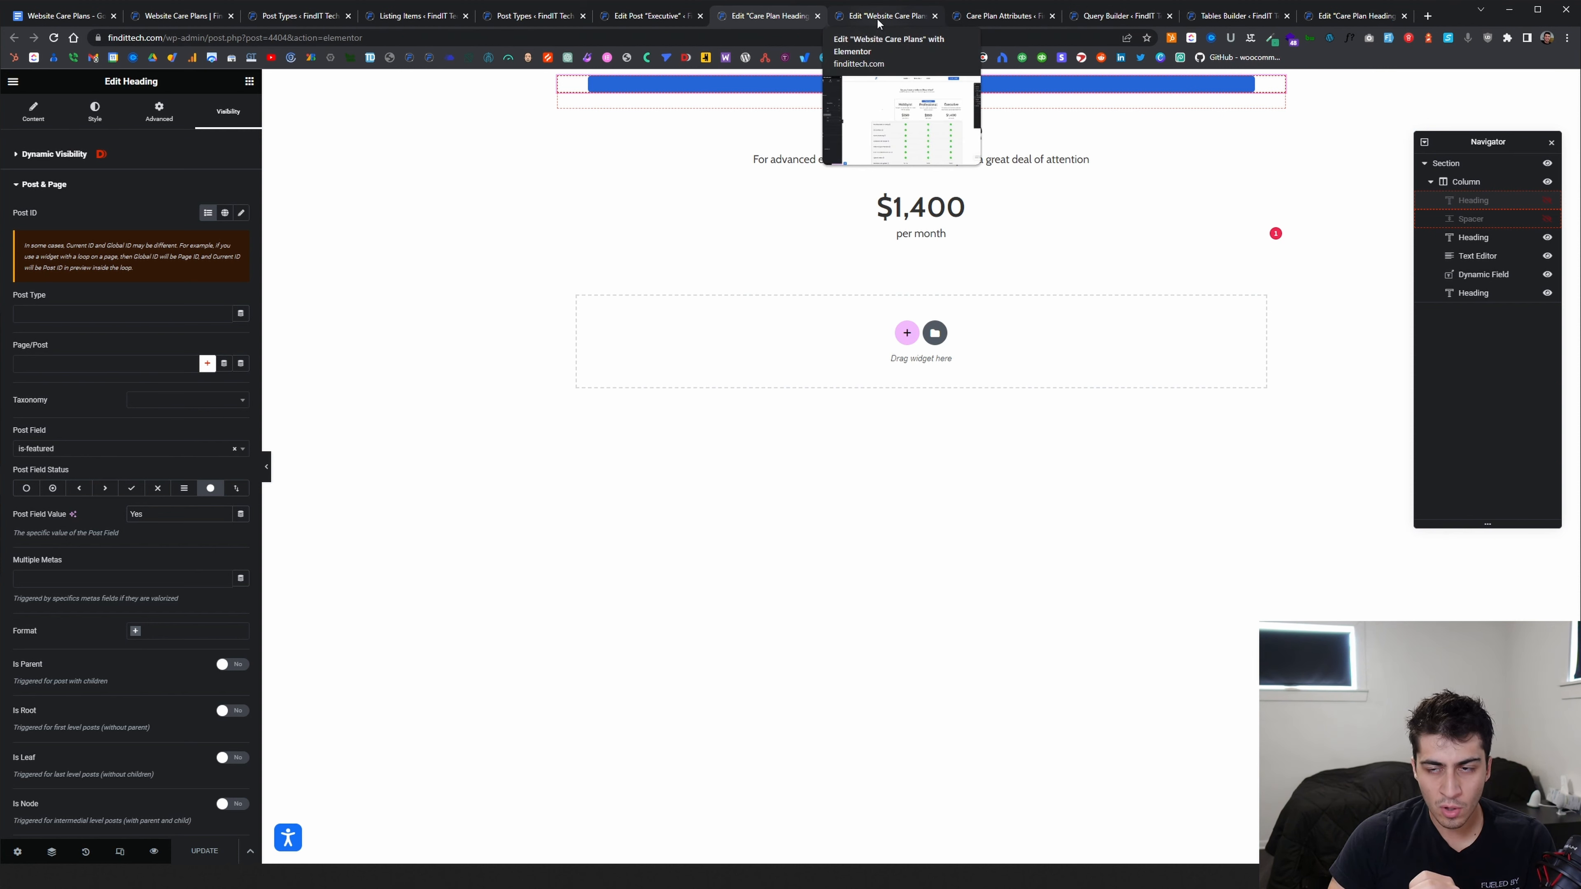
left_click(864, 17)
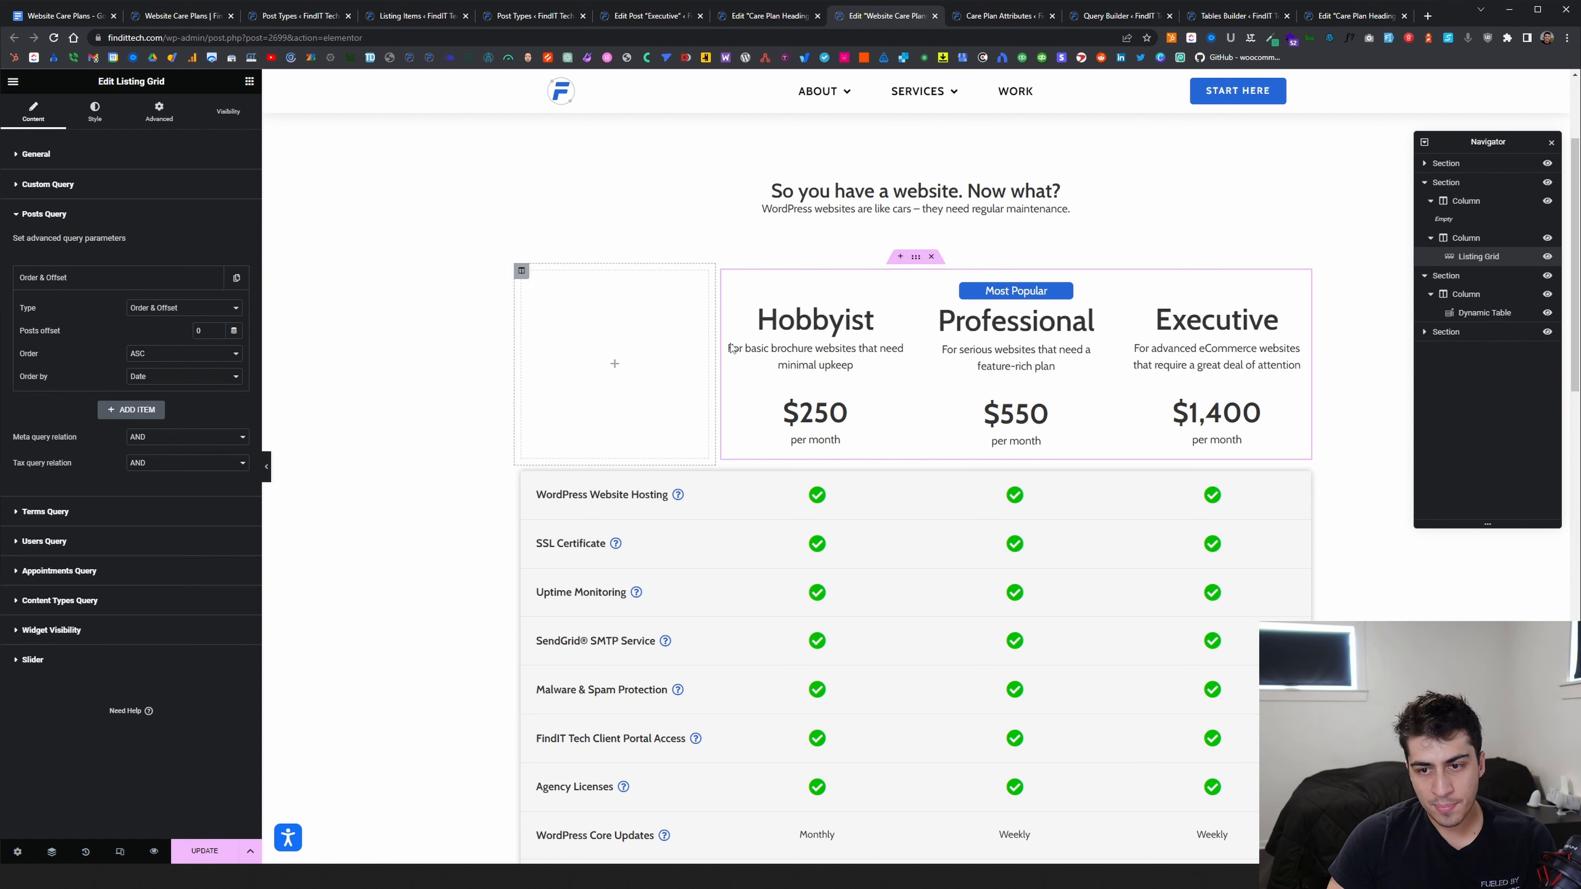
left_click_drag(1304, 283, 1280, 284)
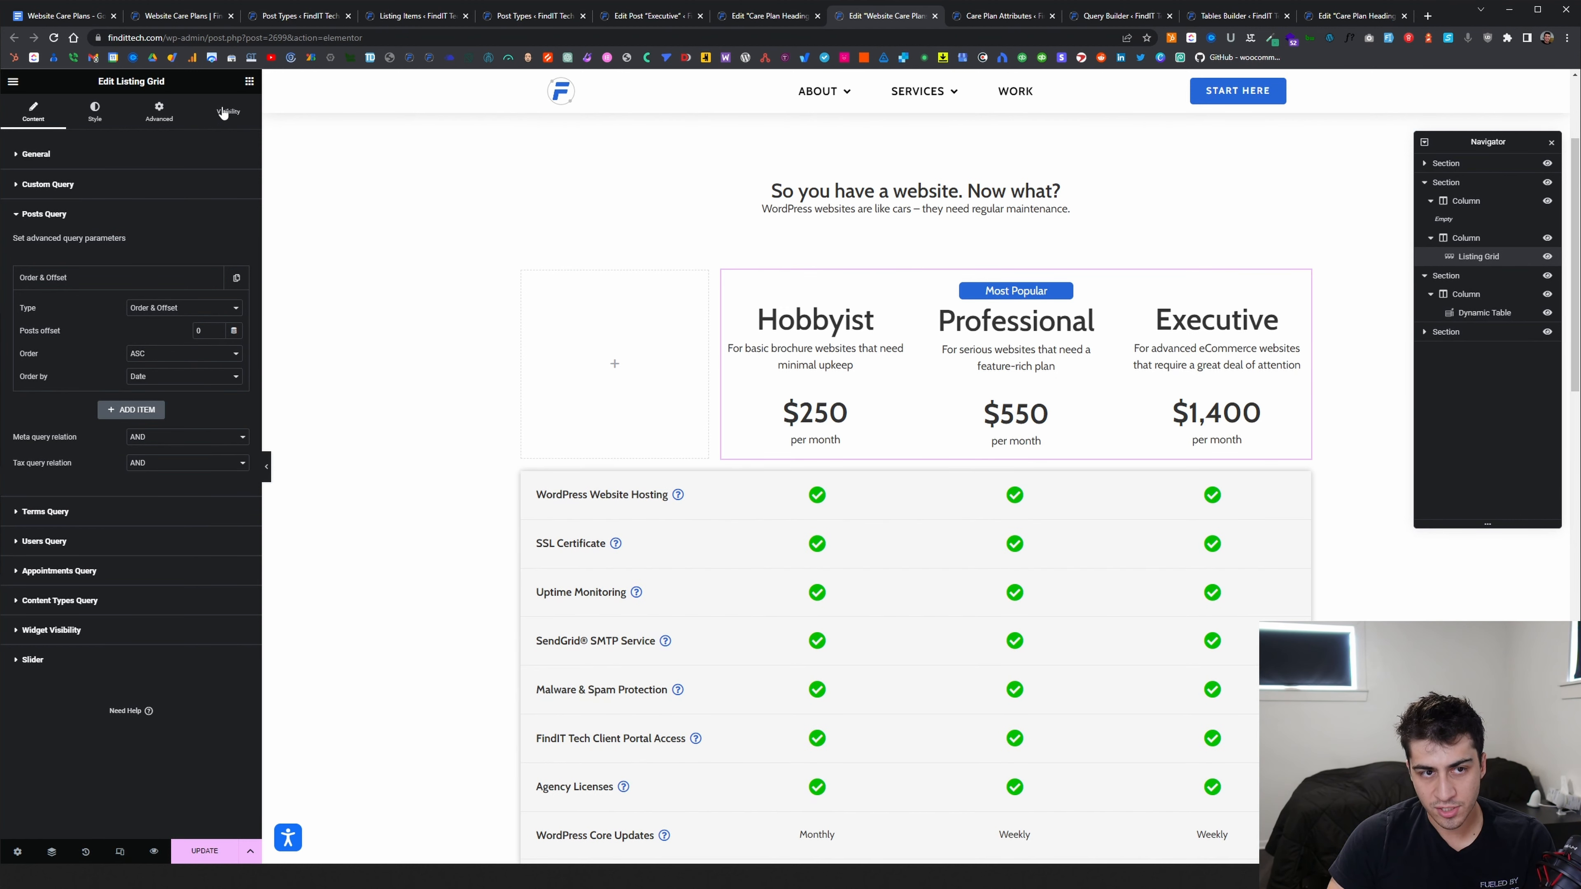
left_click(120, 163)
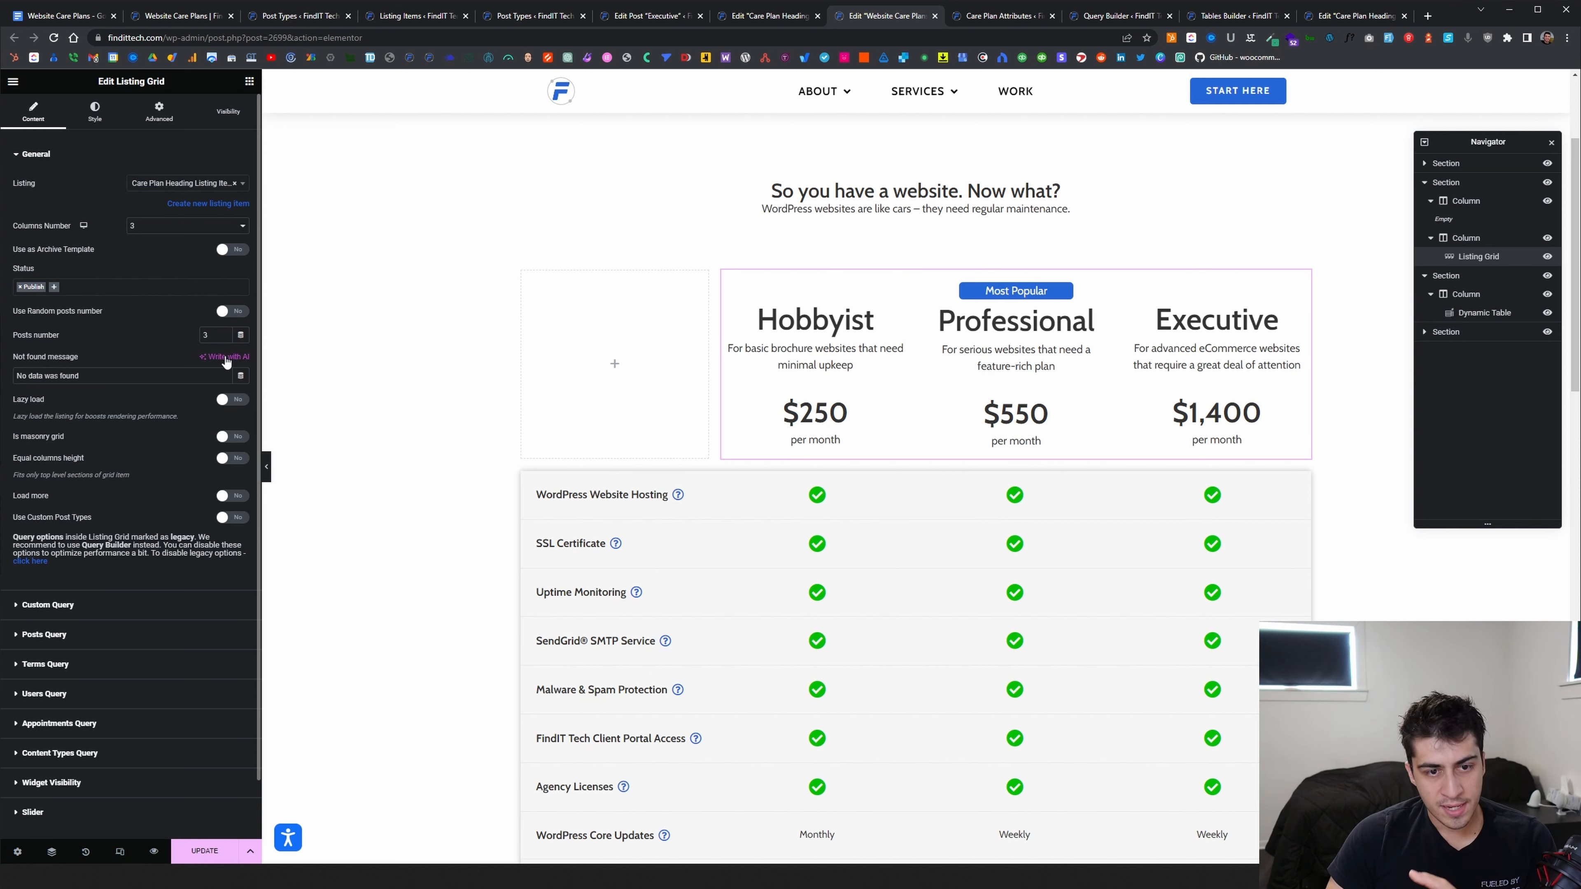
scroll(218, 347, "down", 1)
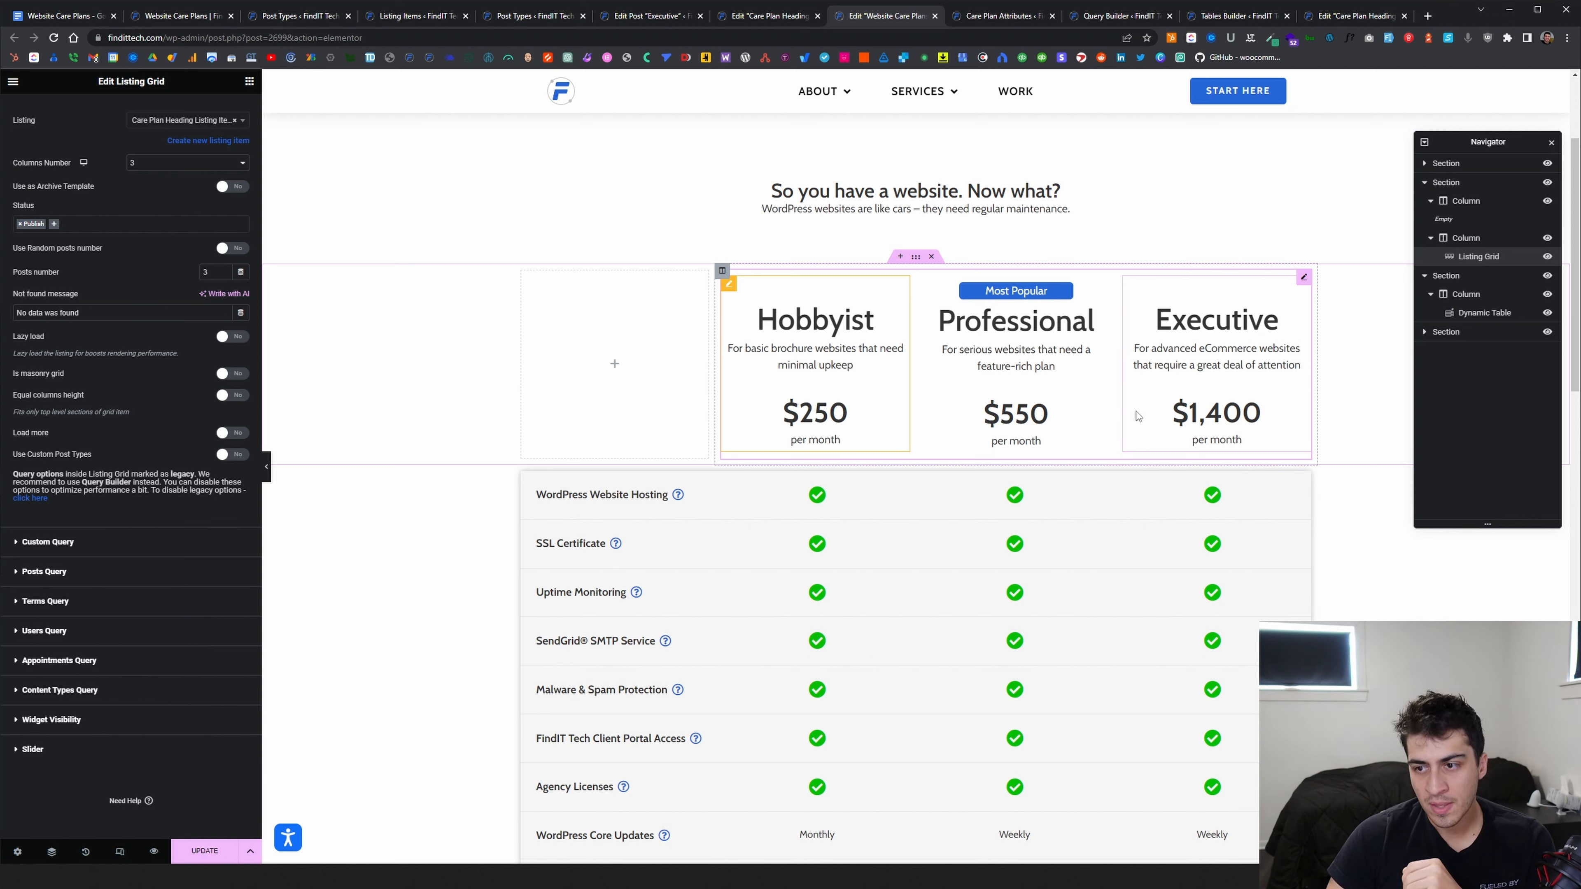
Preview the plan headings and comparison table in mobile portrait mode, then return to the desktop preview
left_click(112, 854)
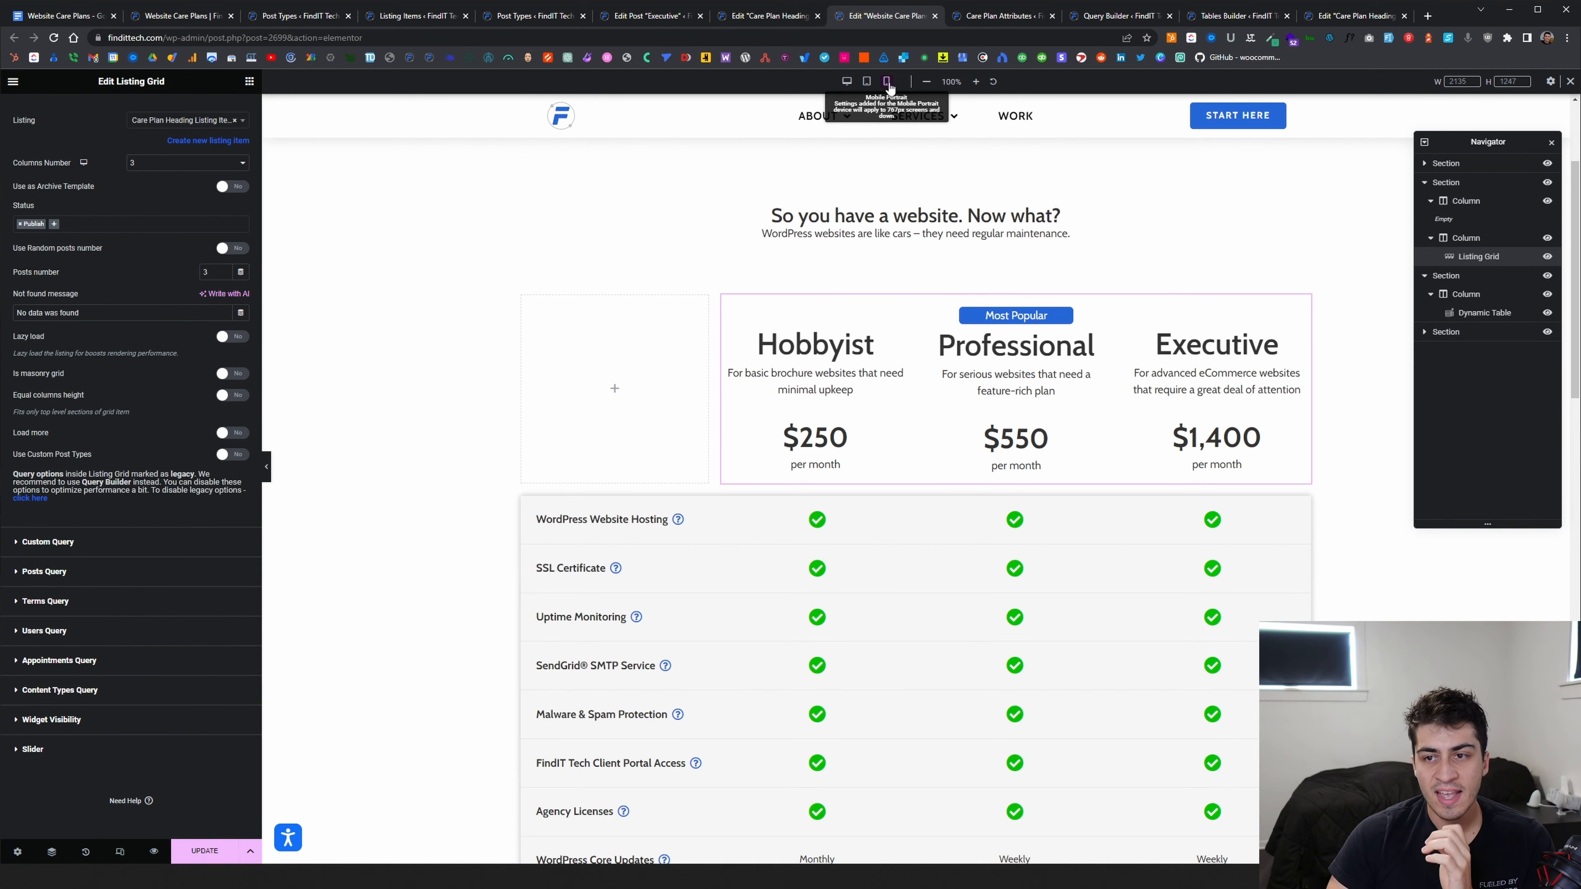
left_click(889, 83)
scroll(876, 219, "down", 3)
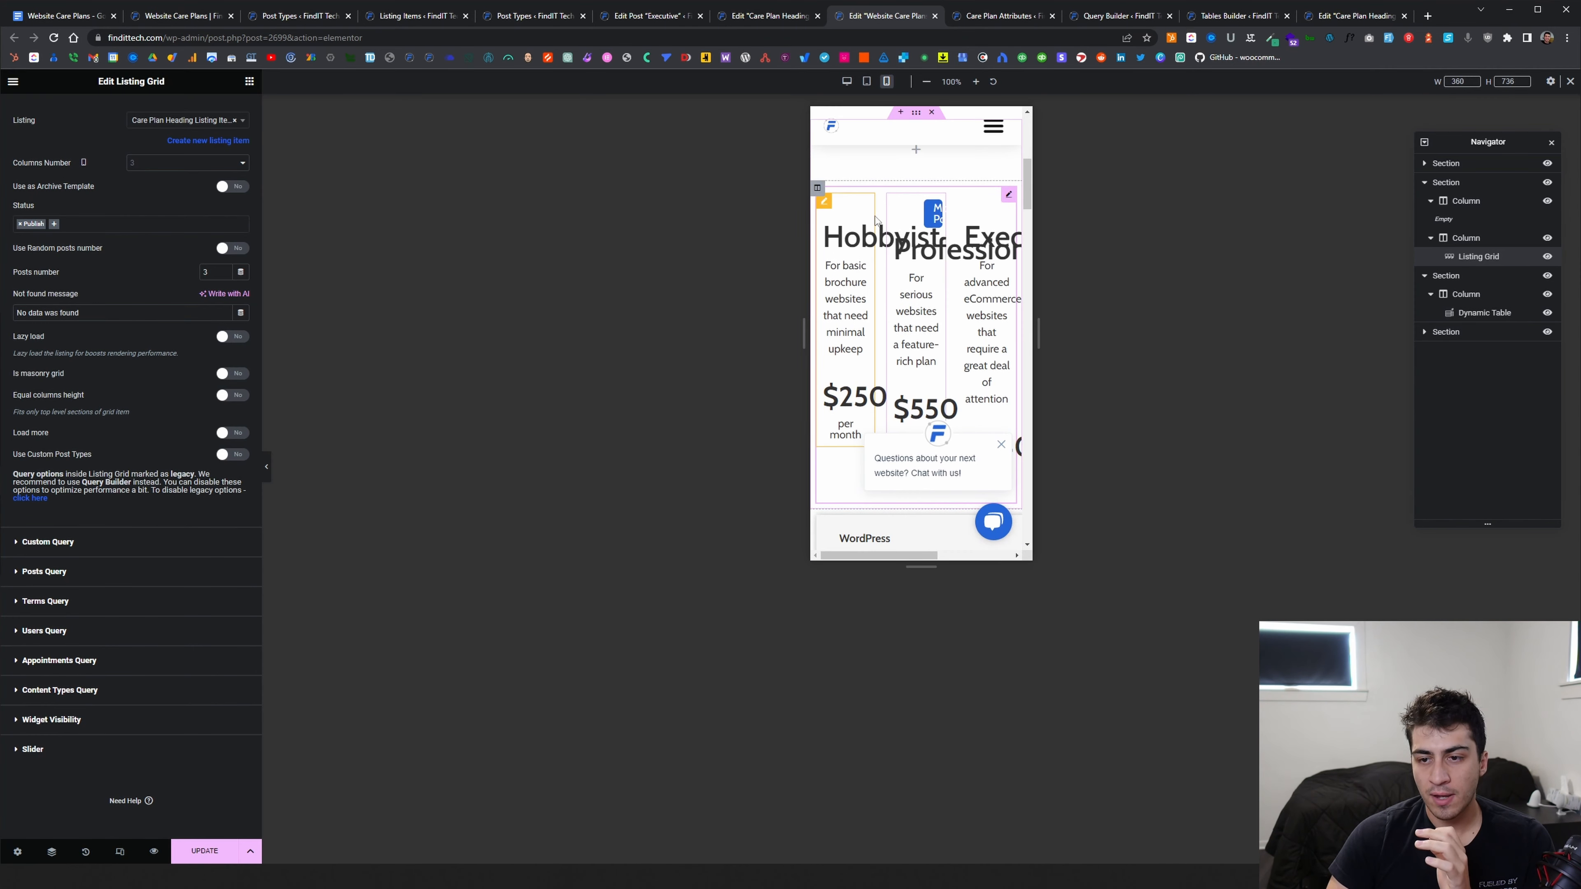
scroll(927, 349, "down", 5)
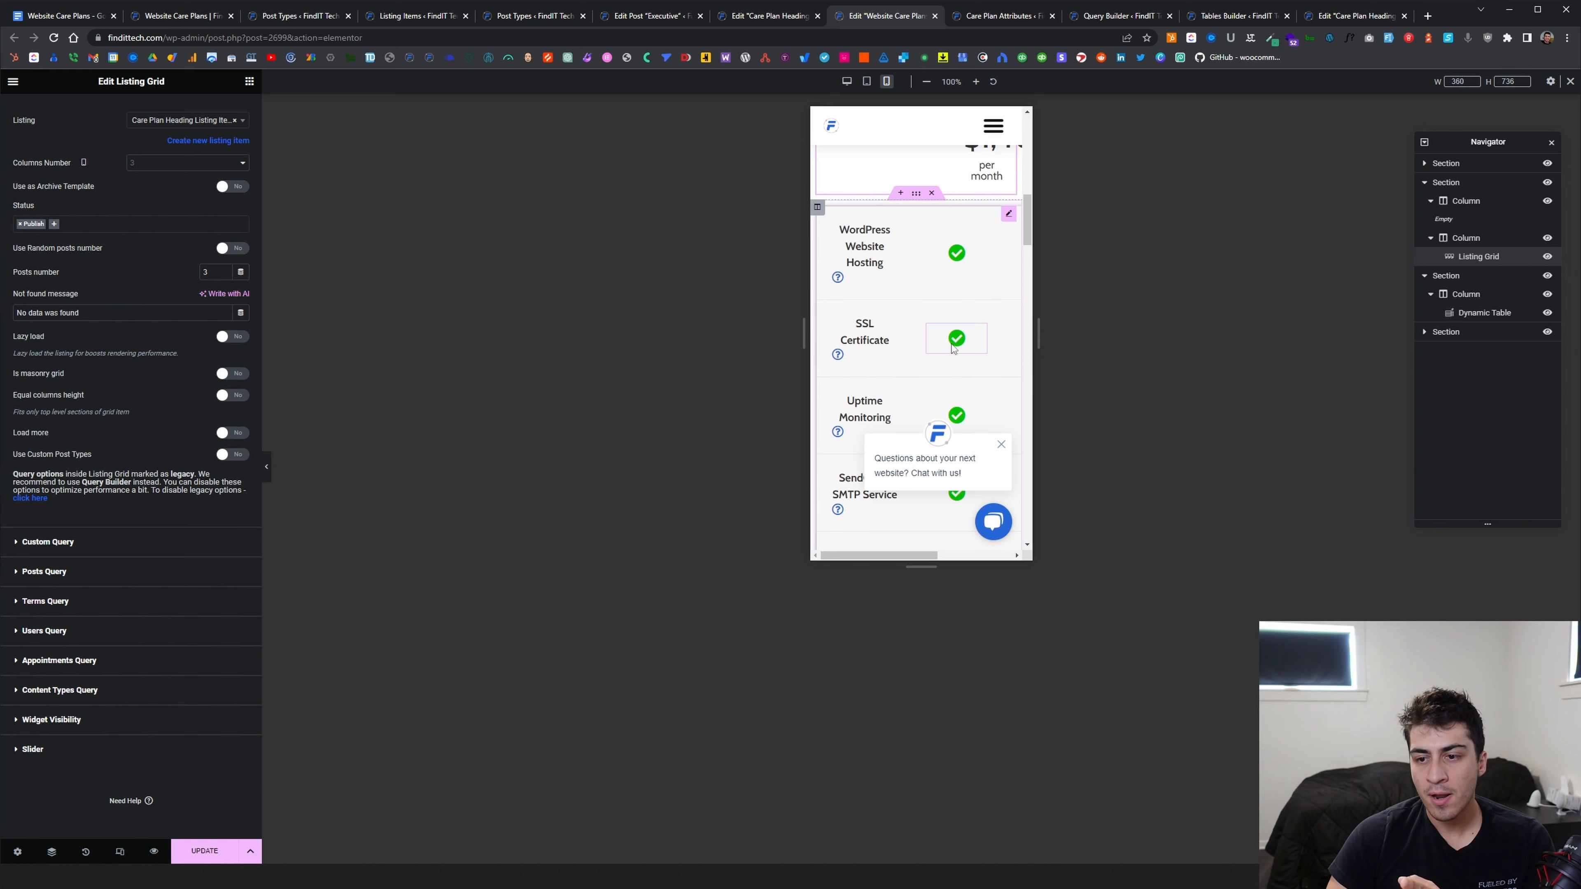
scroll(940, 386, "down", 3)
left_click_drag(909, 556, 976, 554)
left_click(847, 81)
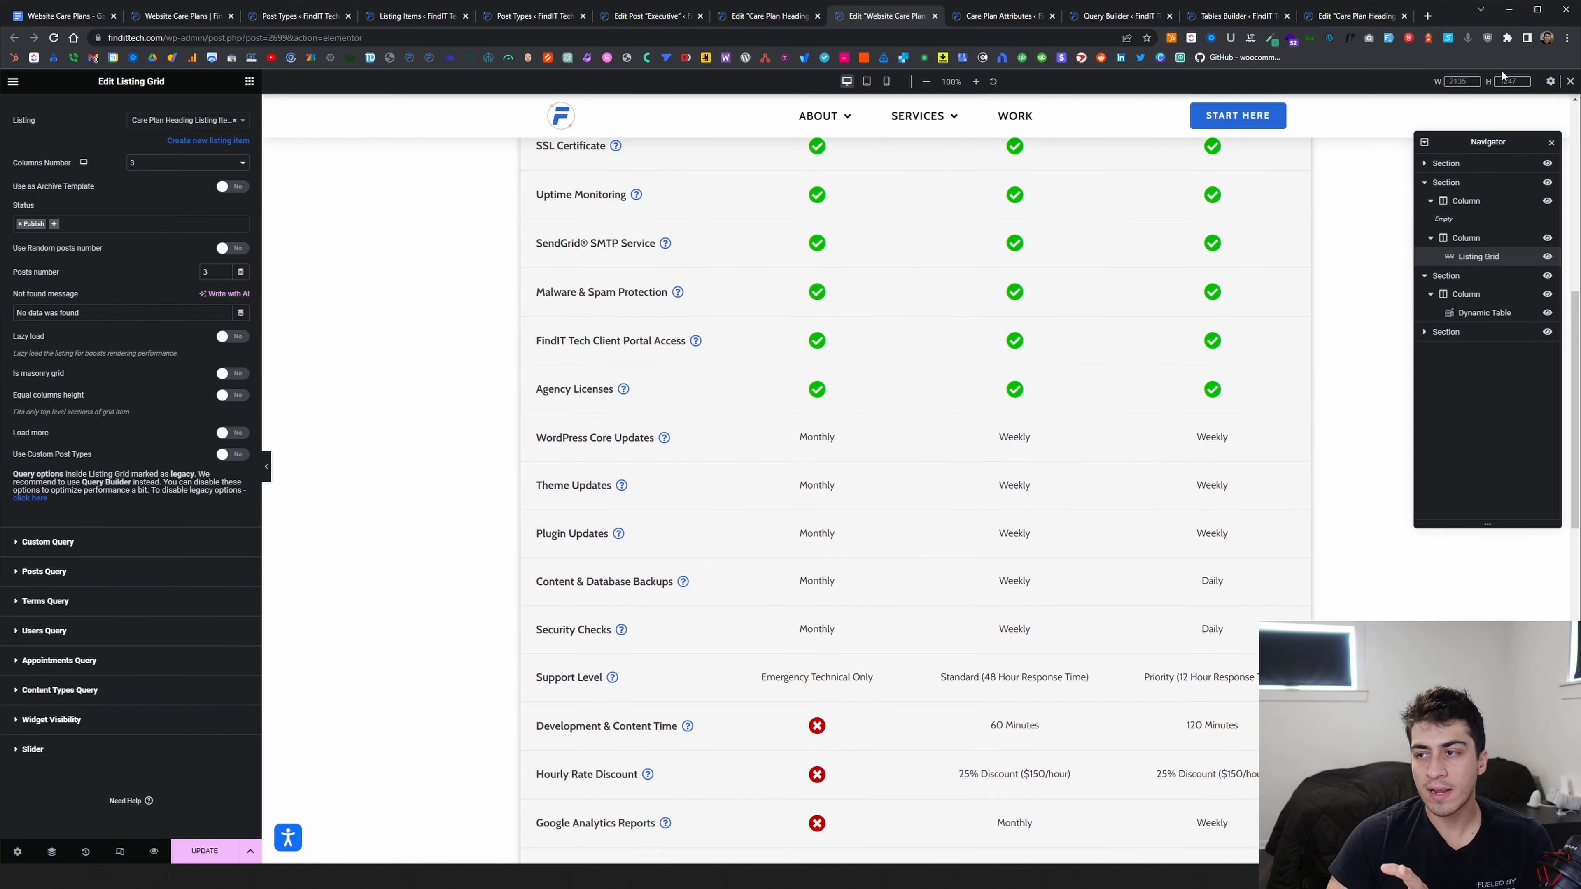
Exit the responsive preview and examine the content settings of the Dynamic Table under the plan headings
left_click(1570, 81)
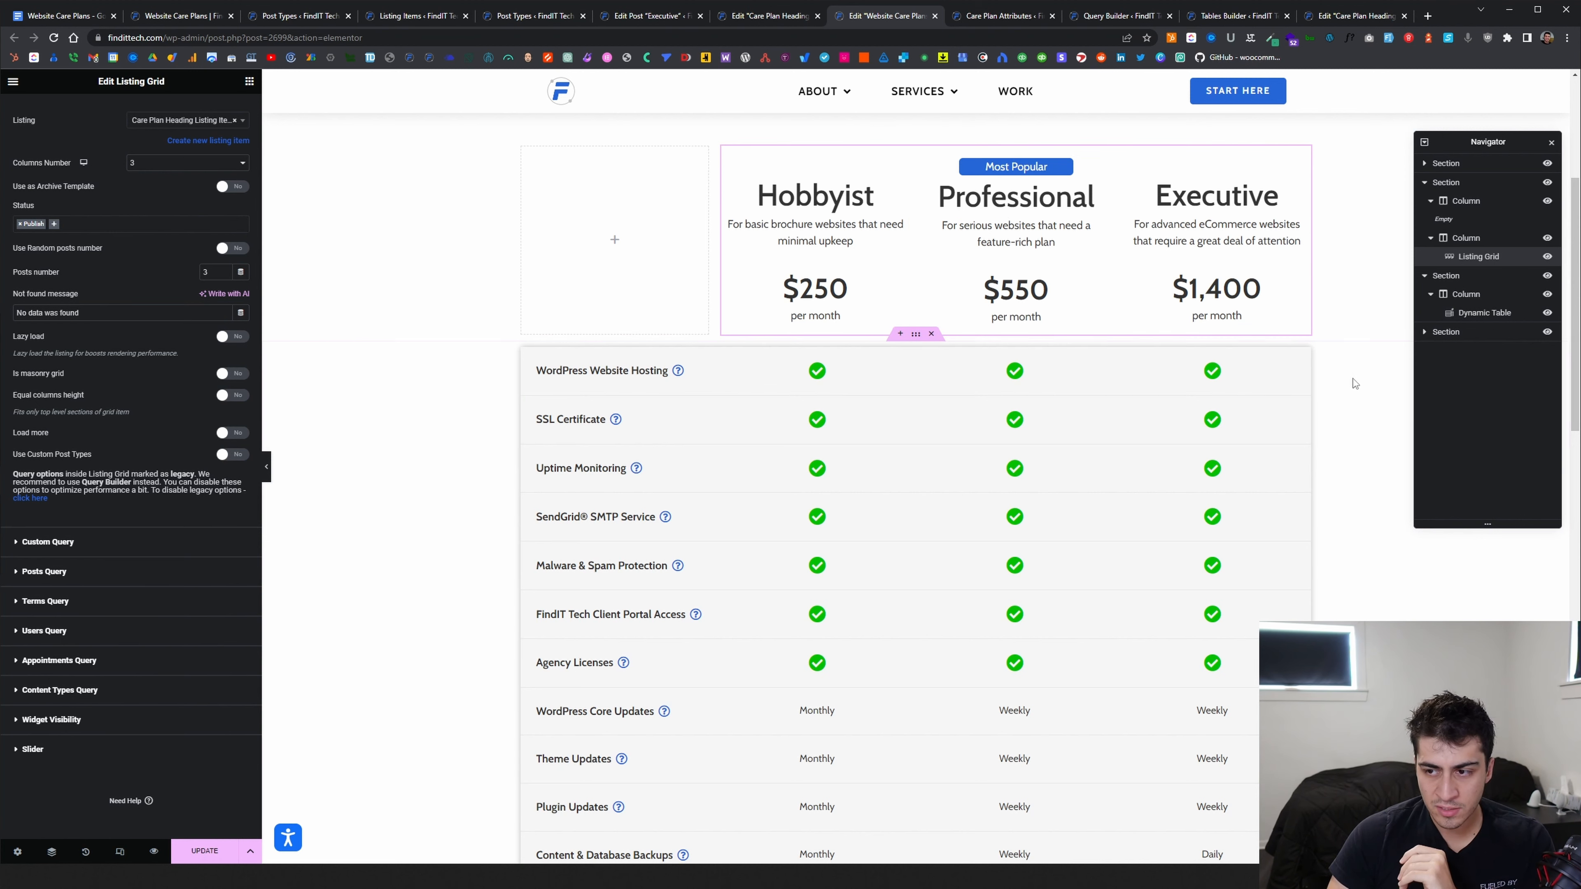
left_click(1303, 356)
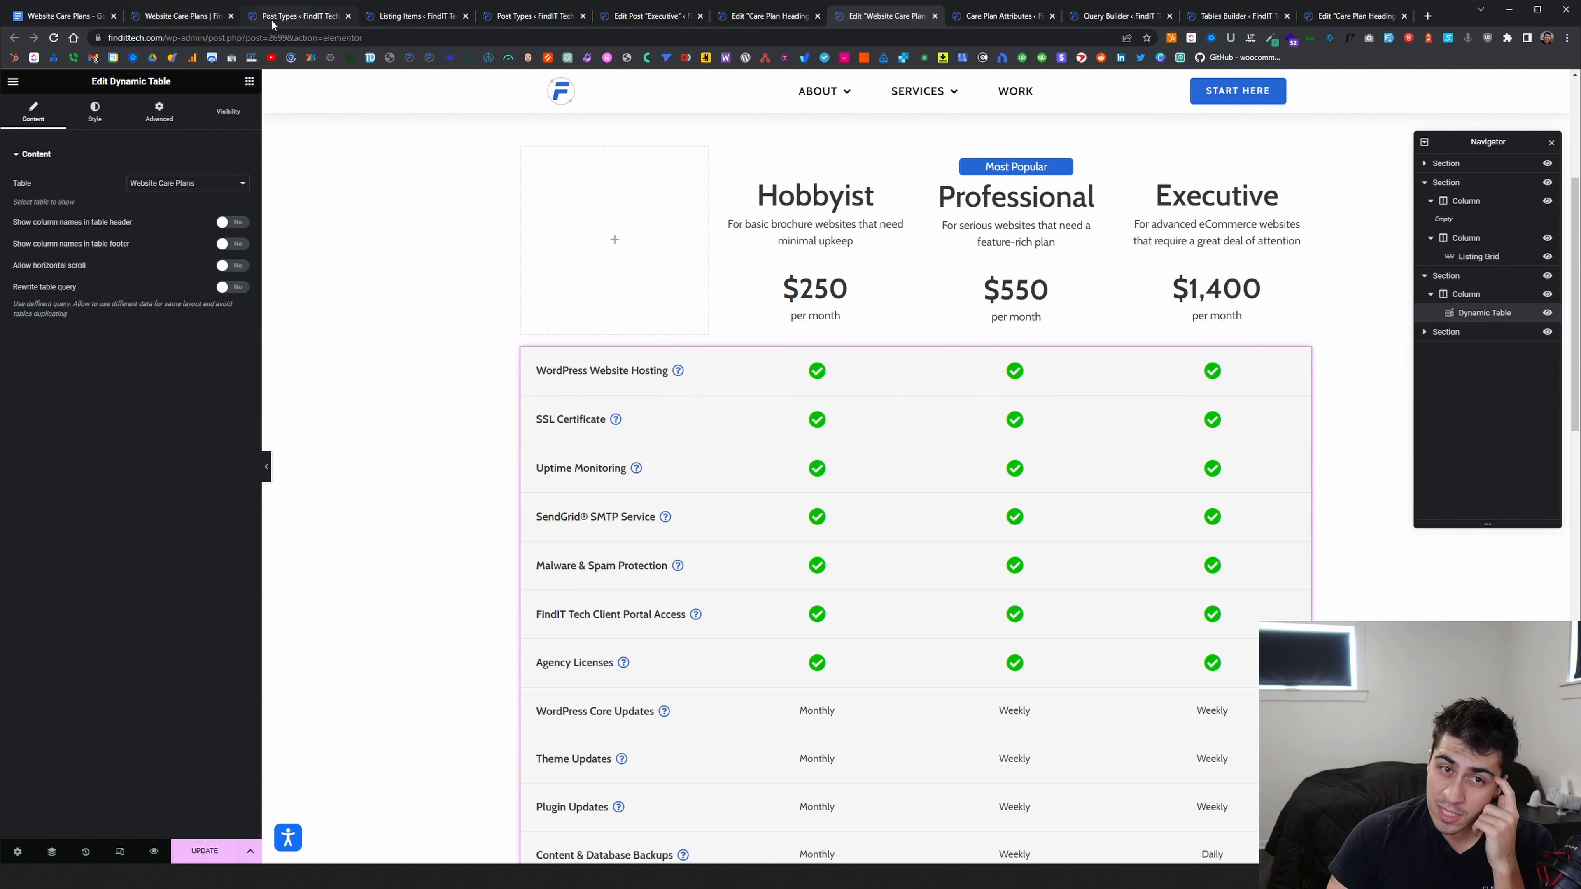
Open the JetEngine dashboard by way of the Crocoblock dashboard and review which default and external modules are enabled
left_click(208, 21)
key("ctrl+Tab")
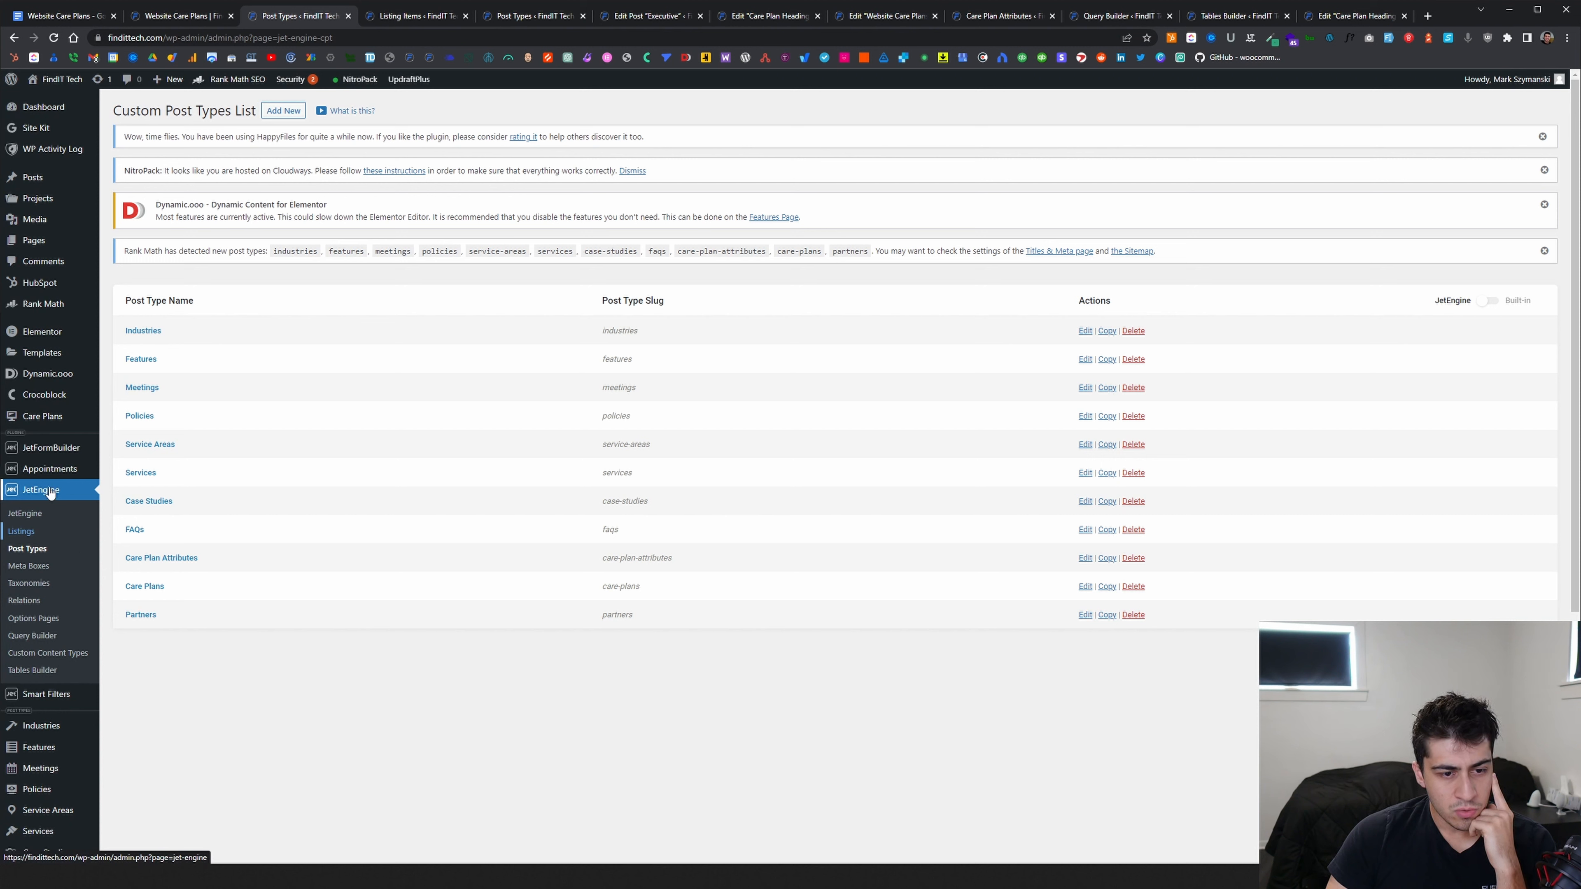
mouse_move(60, 394)
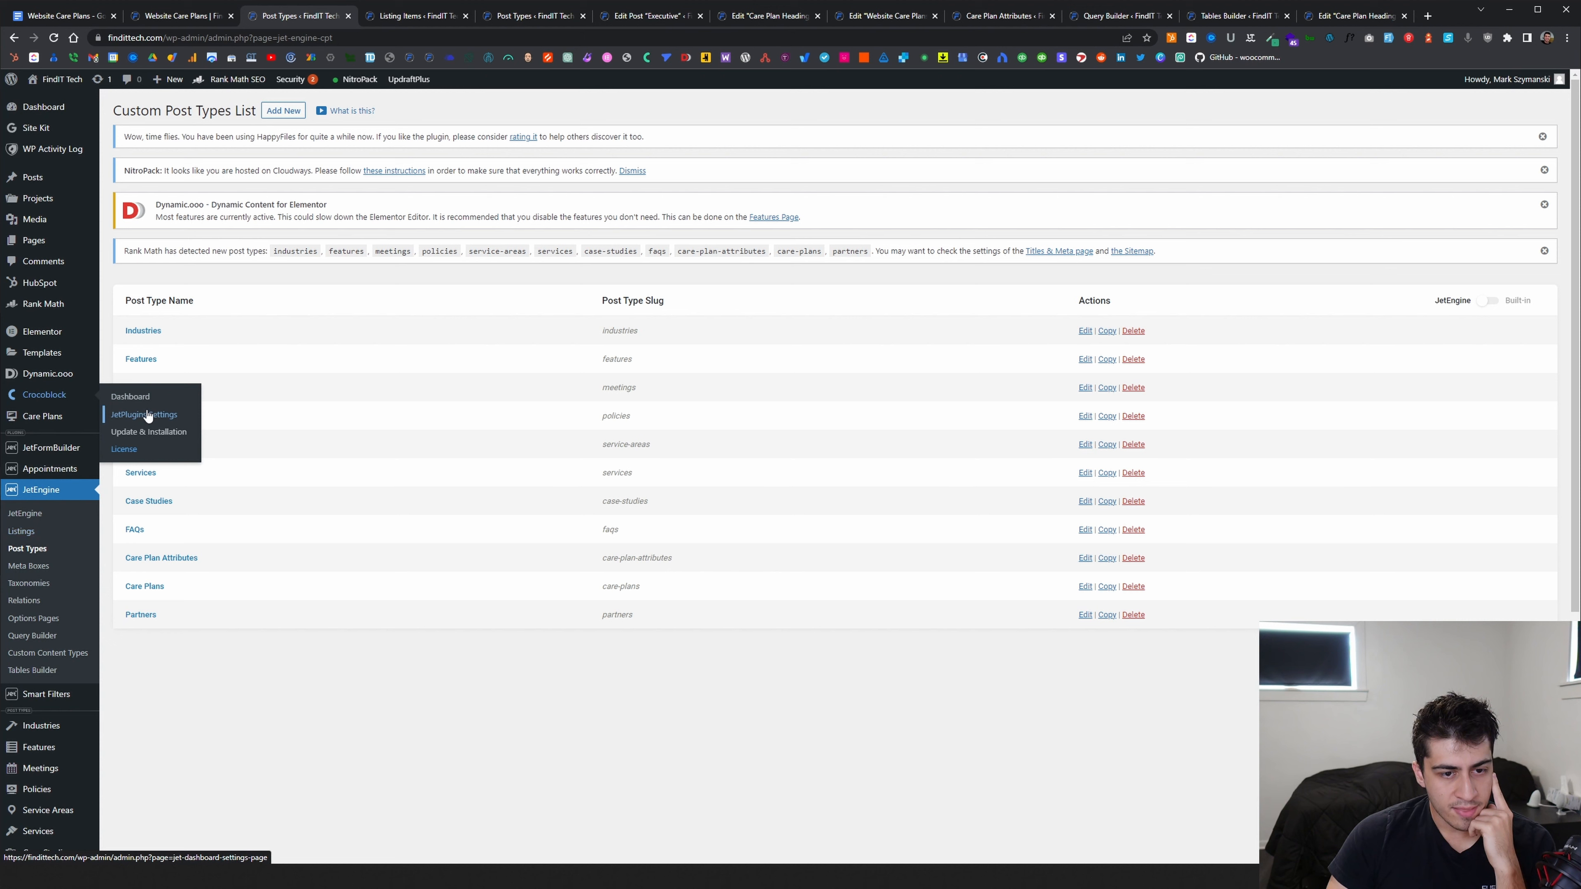
left_click(138, 405)
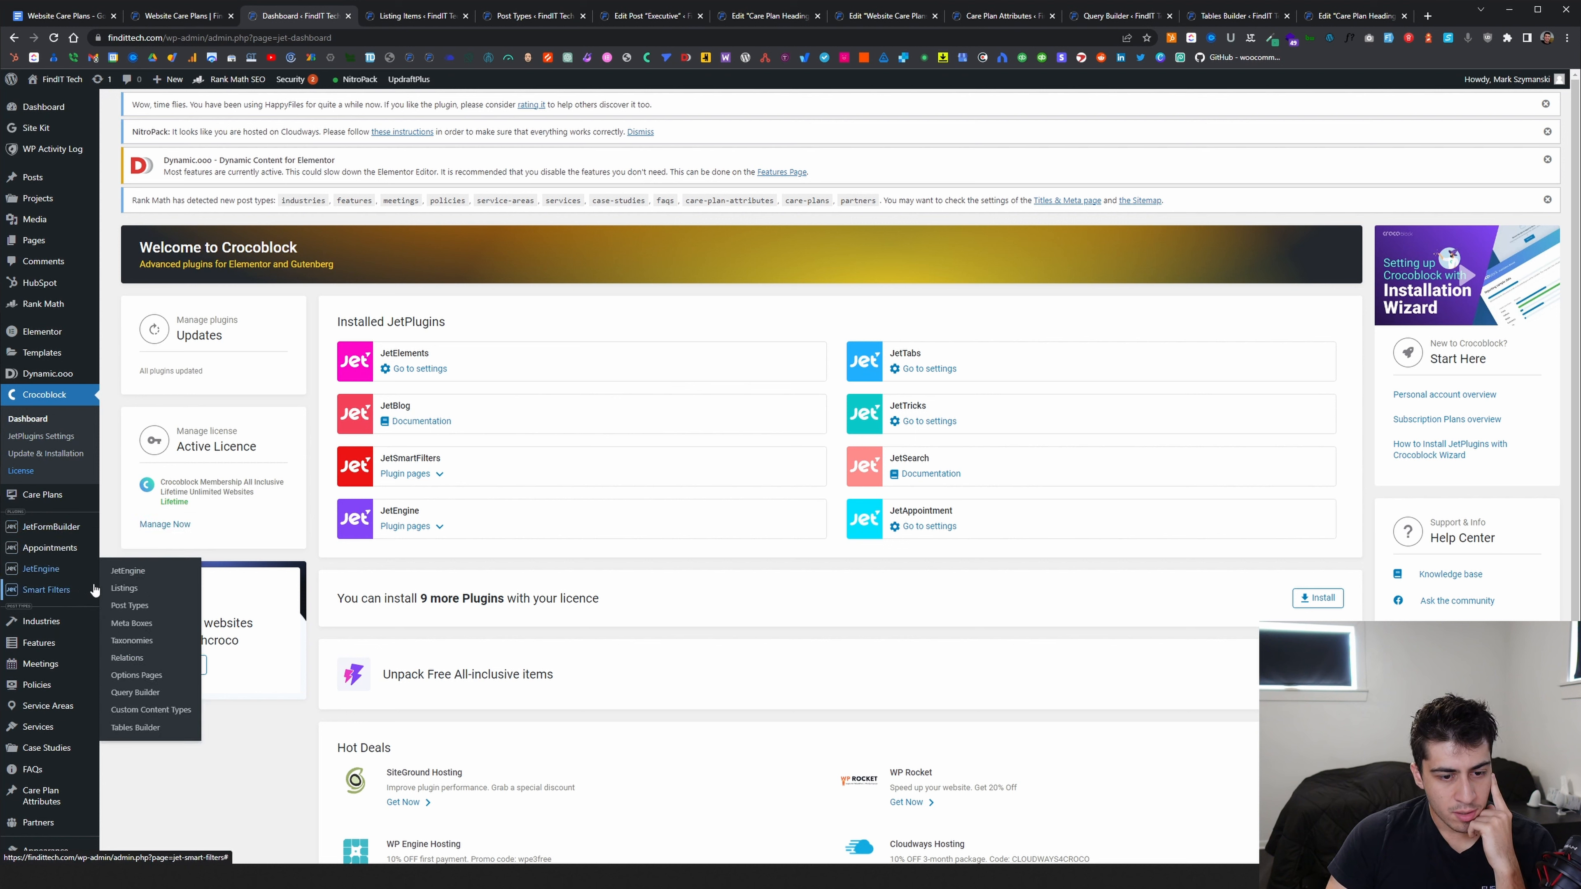
mouse_move(70, 580)
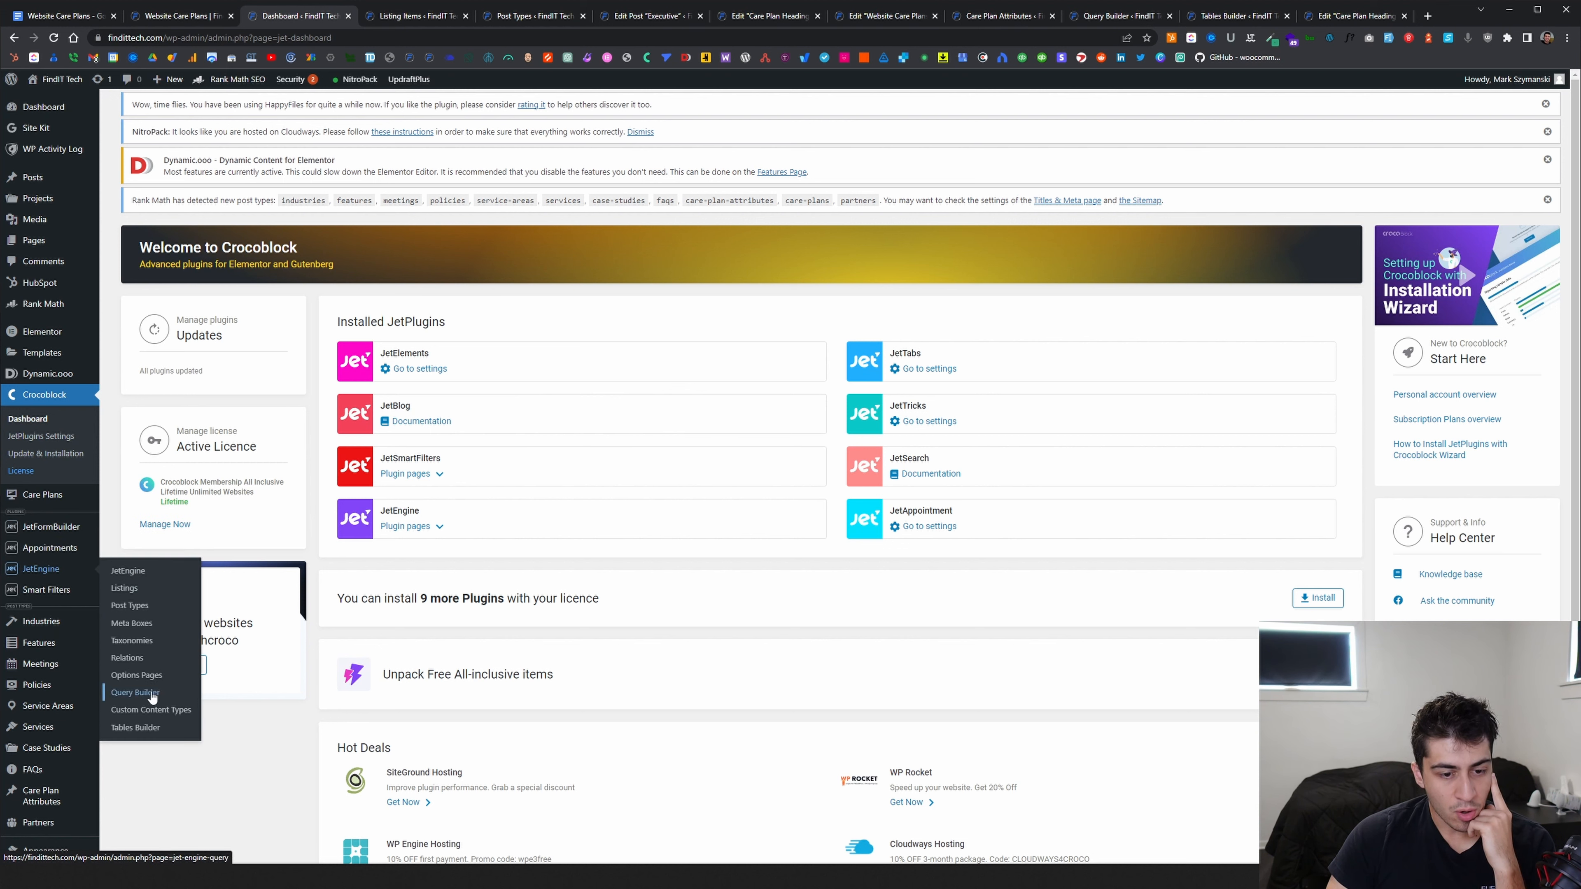
left_click(146, 576)
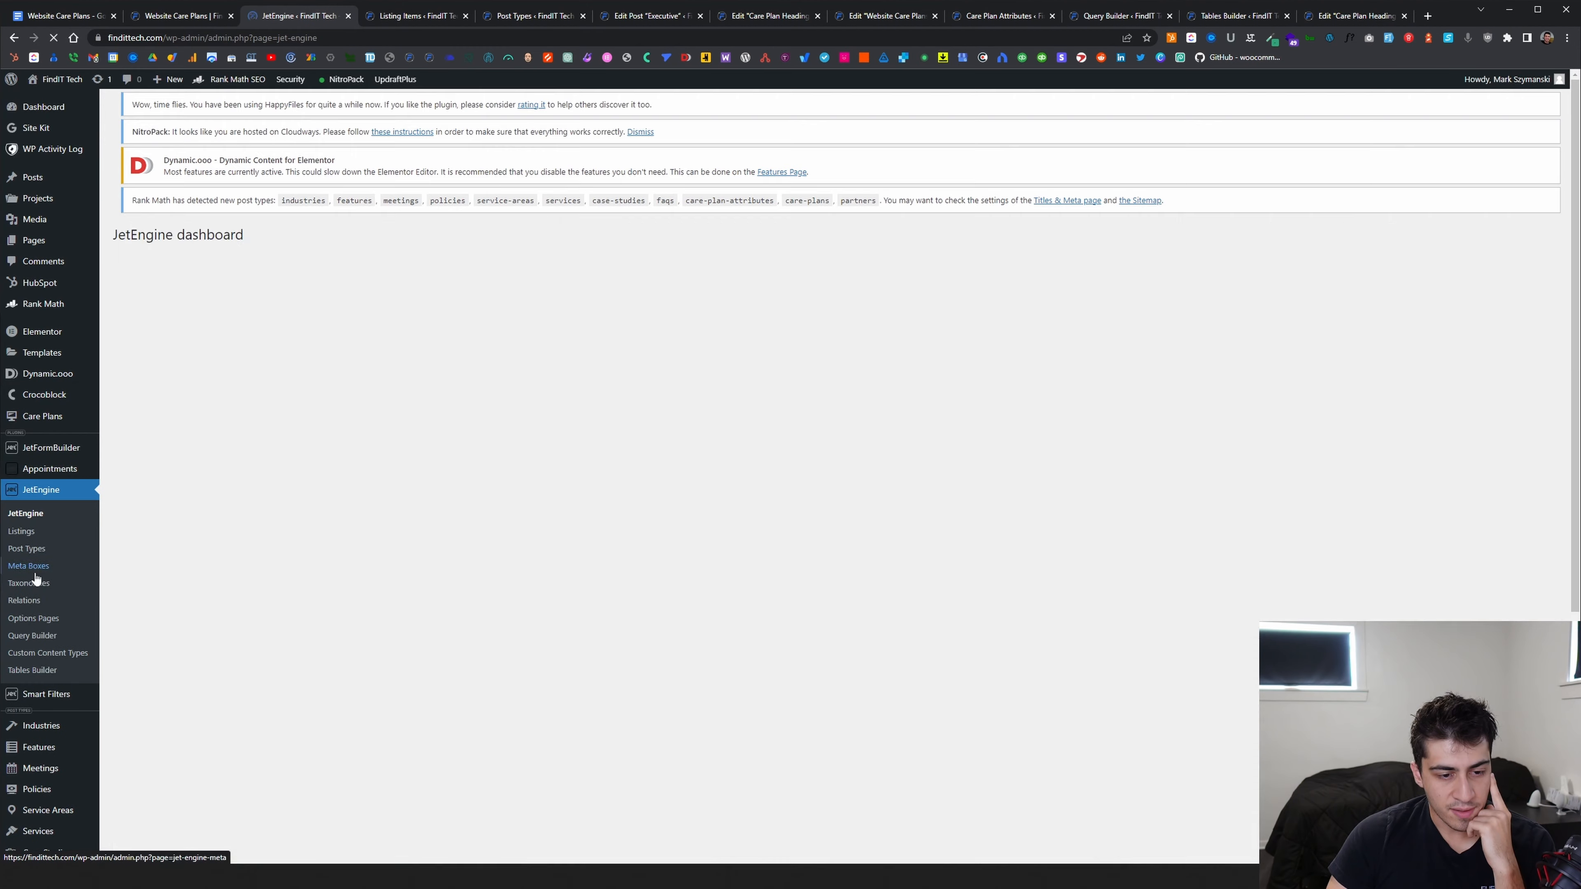
scroll(441, 437, "down", 2)
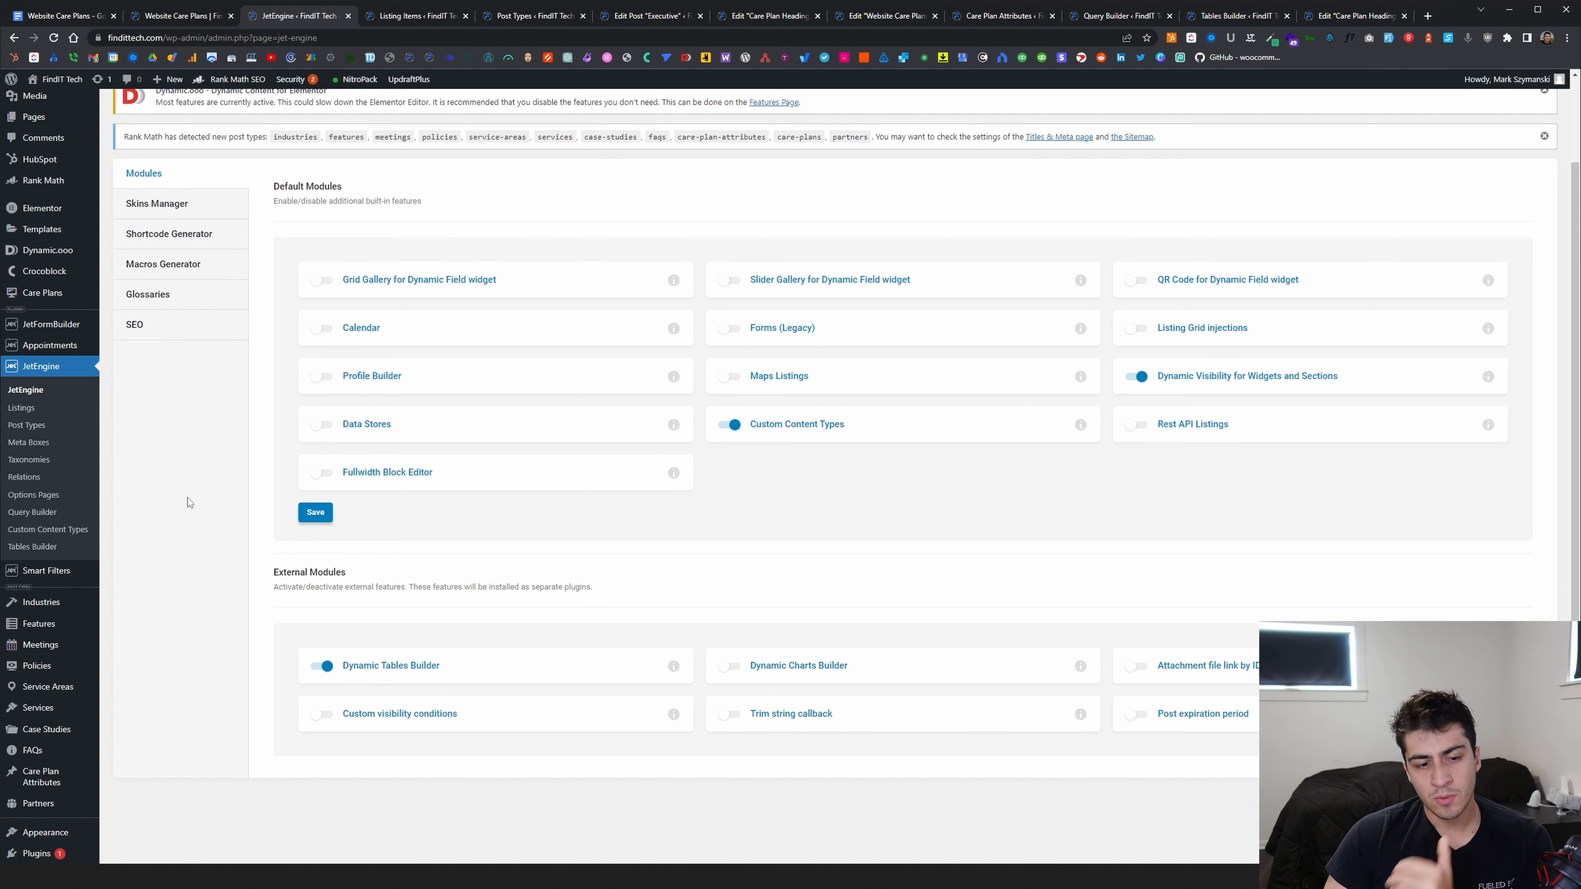
Open JetEngine's Tables Builder in a separate browser tab and place that tab directly after the Website Care Plans editor tab
left_click(58, 548, "ctrl")
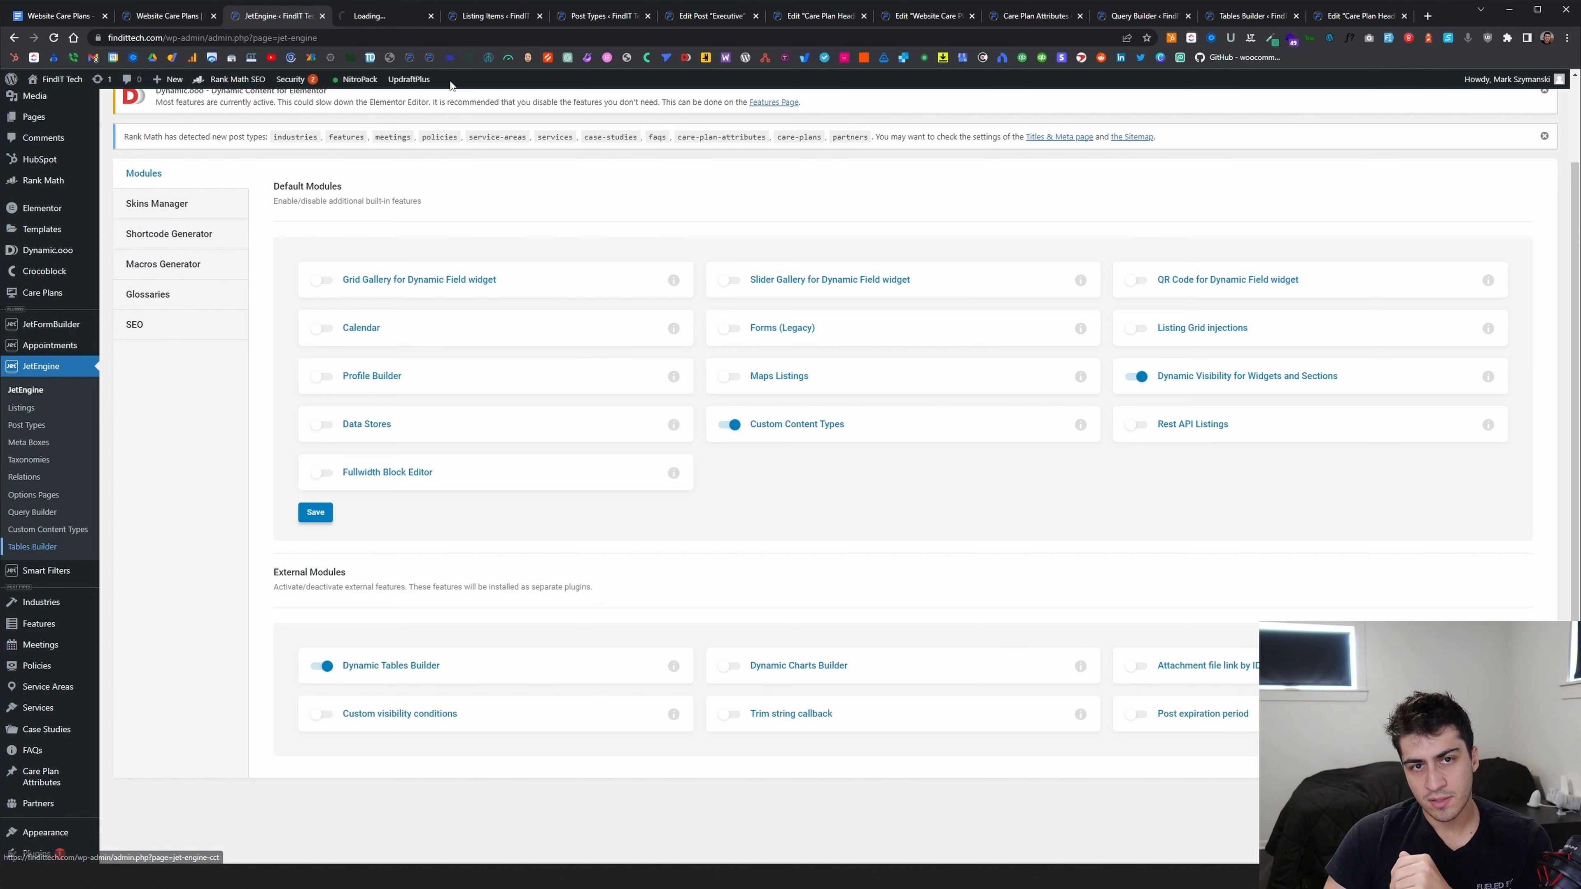
left_click(987, 13)
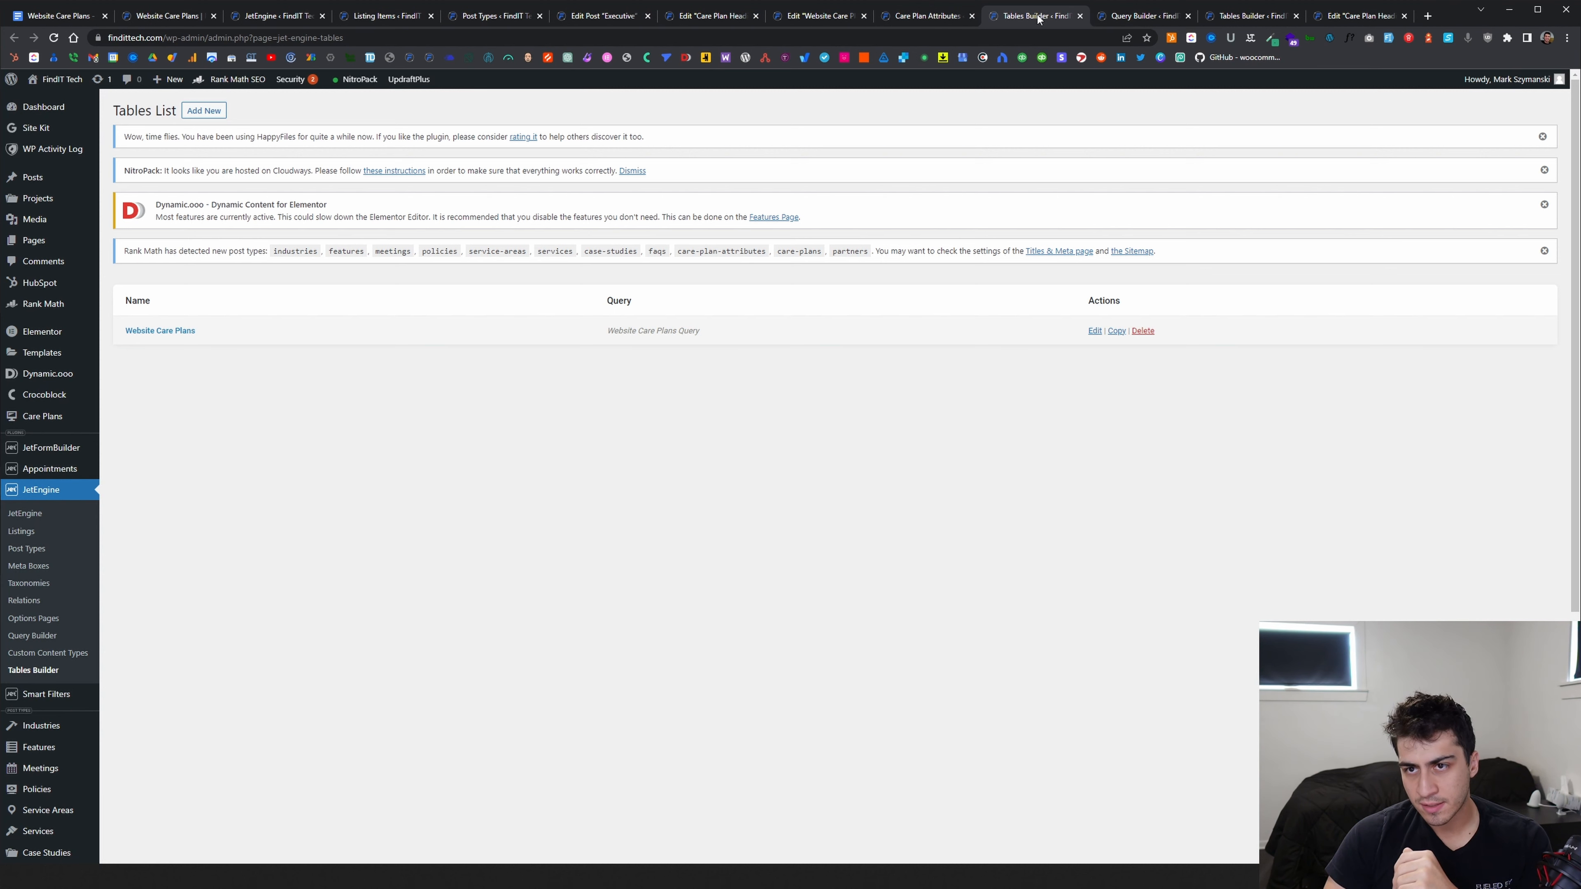
left_click(934, 22)
left_click_drag(1028, 17, 928, 20)
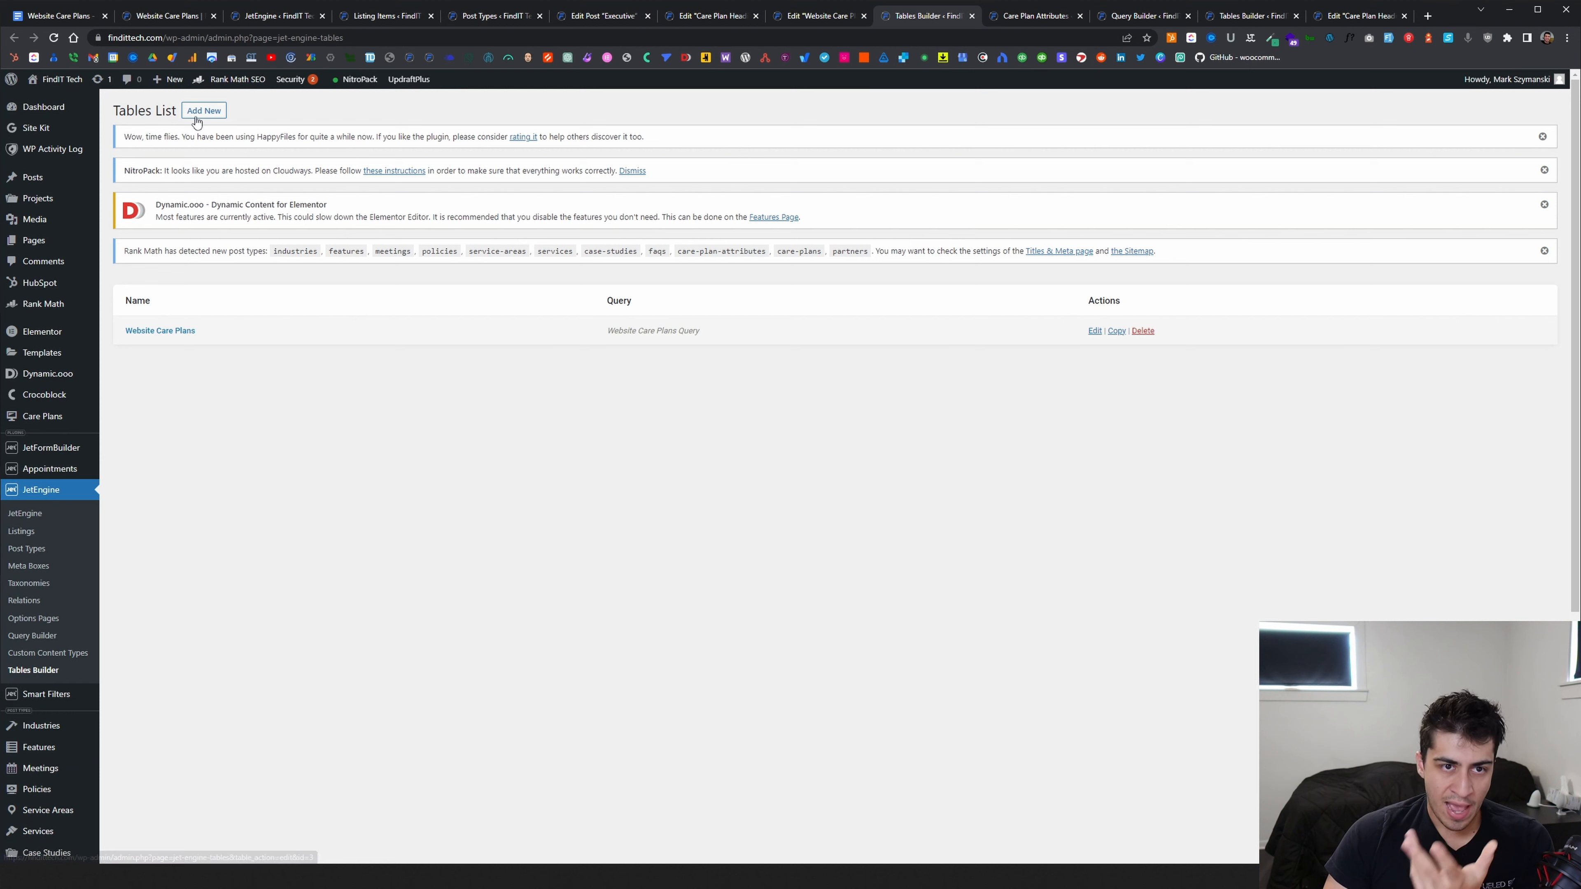
mouse_move(16, 688)
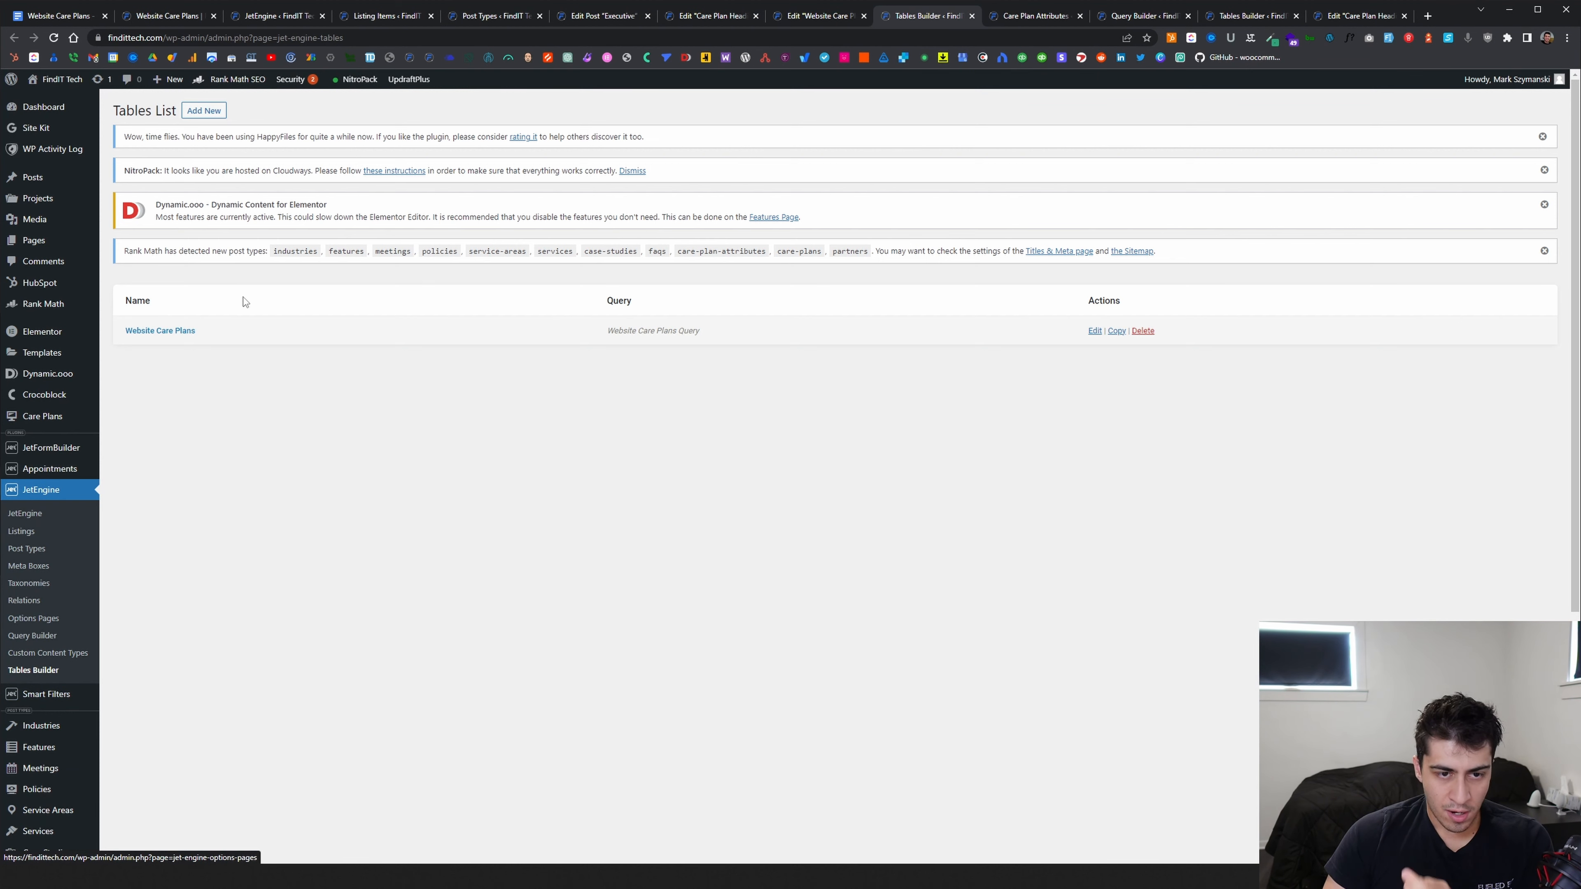
Open the Website Care Plans table and review its General Settings, Columns and Table Styles sections, ending on Columns
left_click(186, 331)
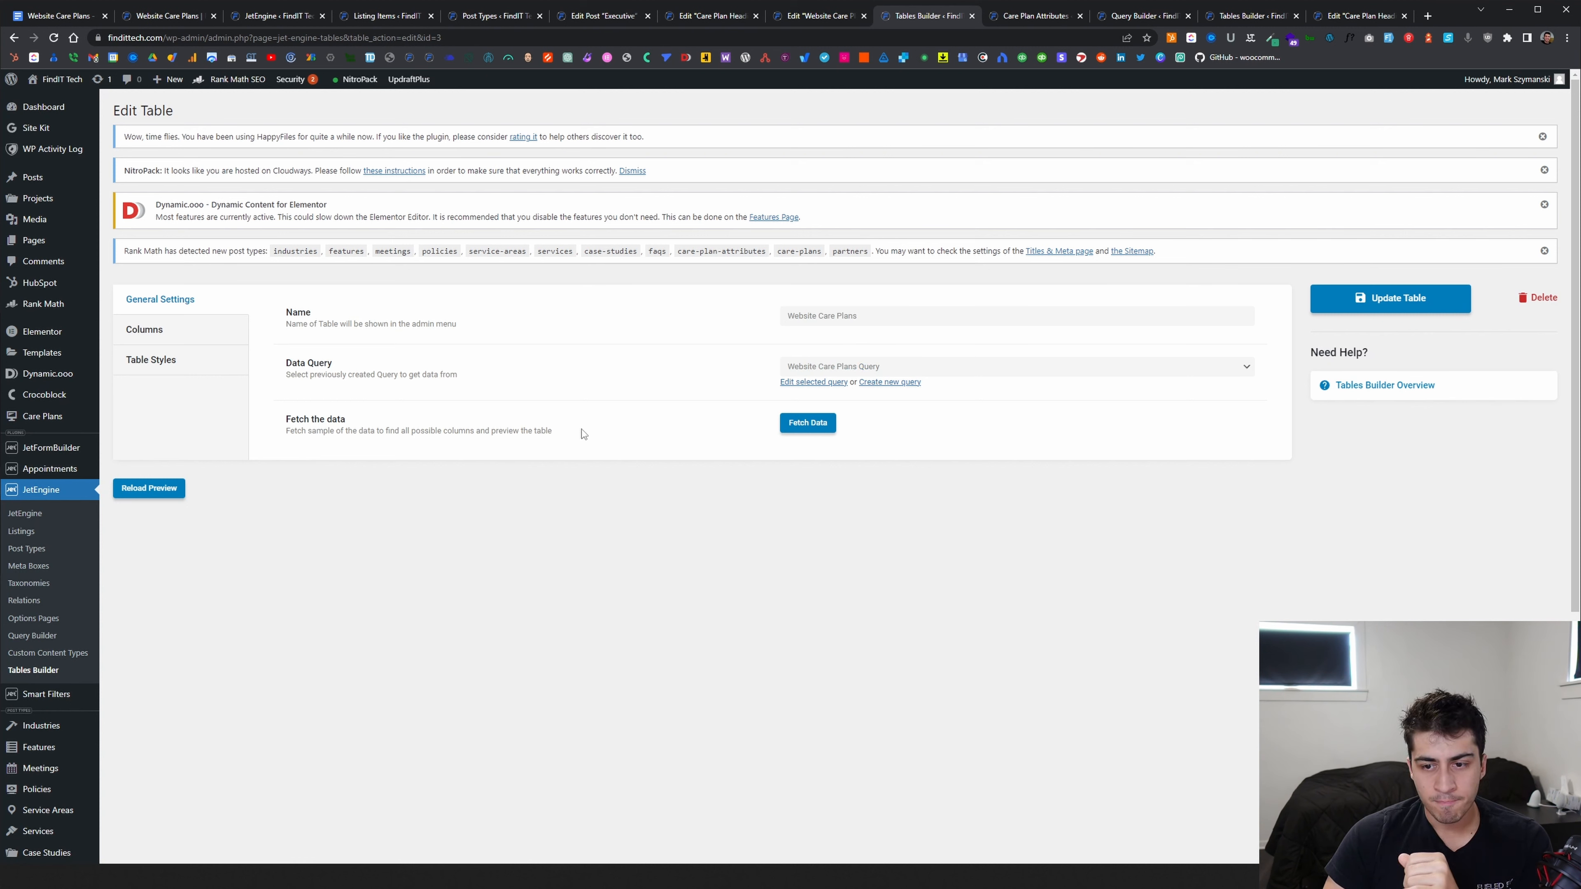
left_click(204, 340)
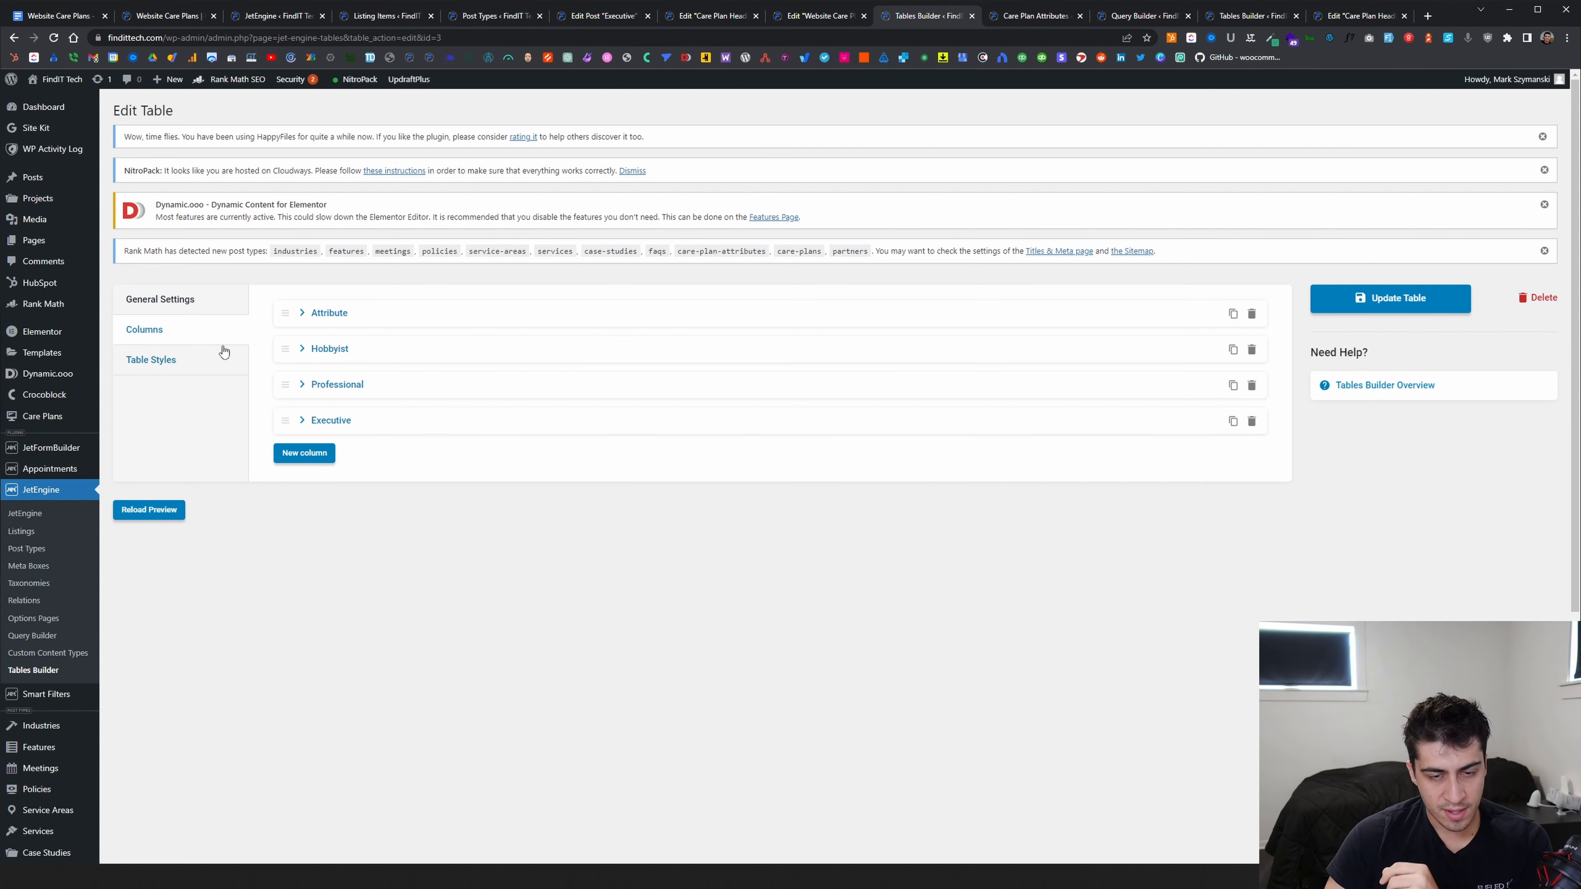
left_click(213, 365)
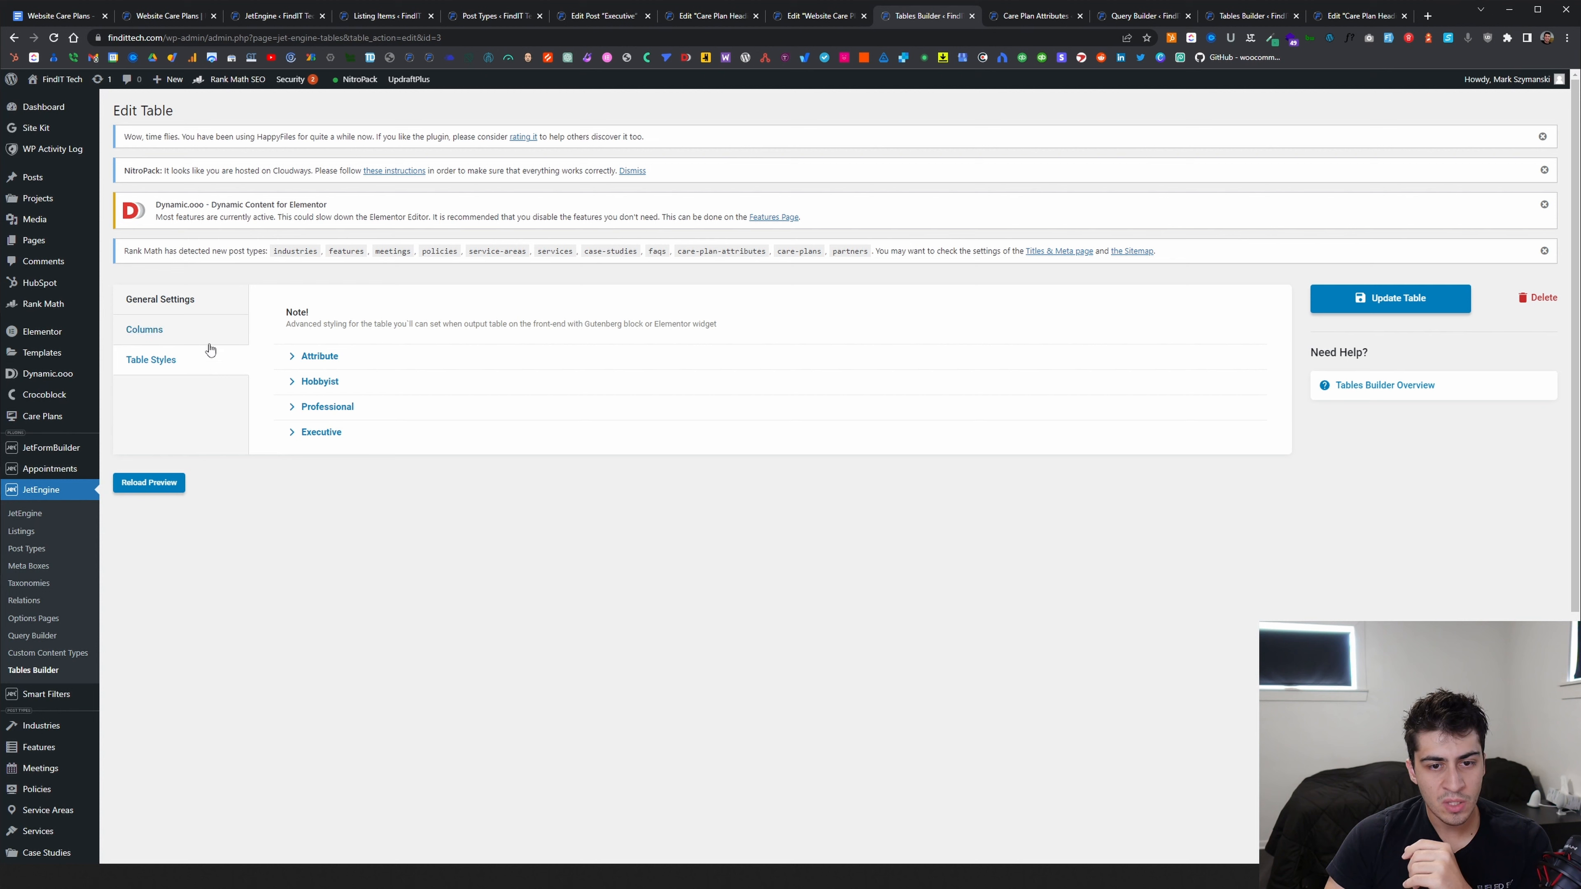
left_click(209, 344)
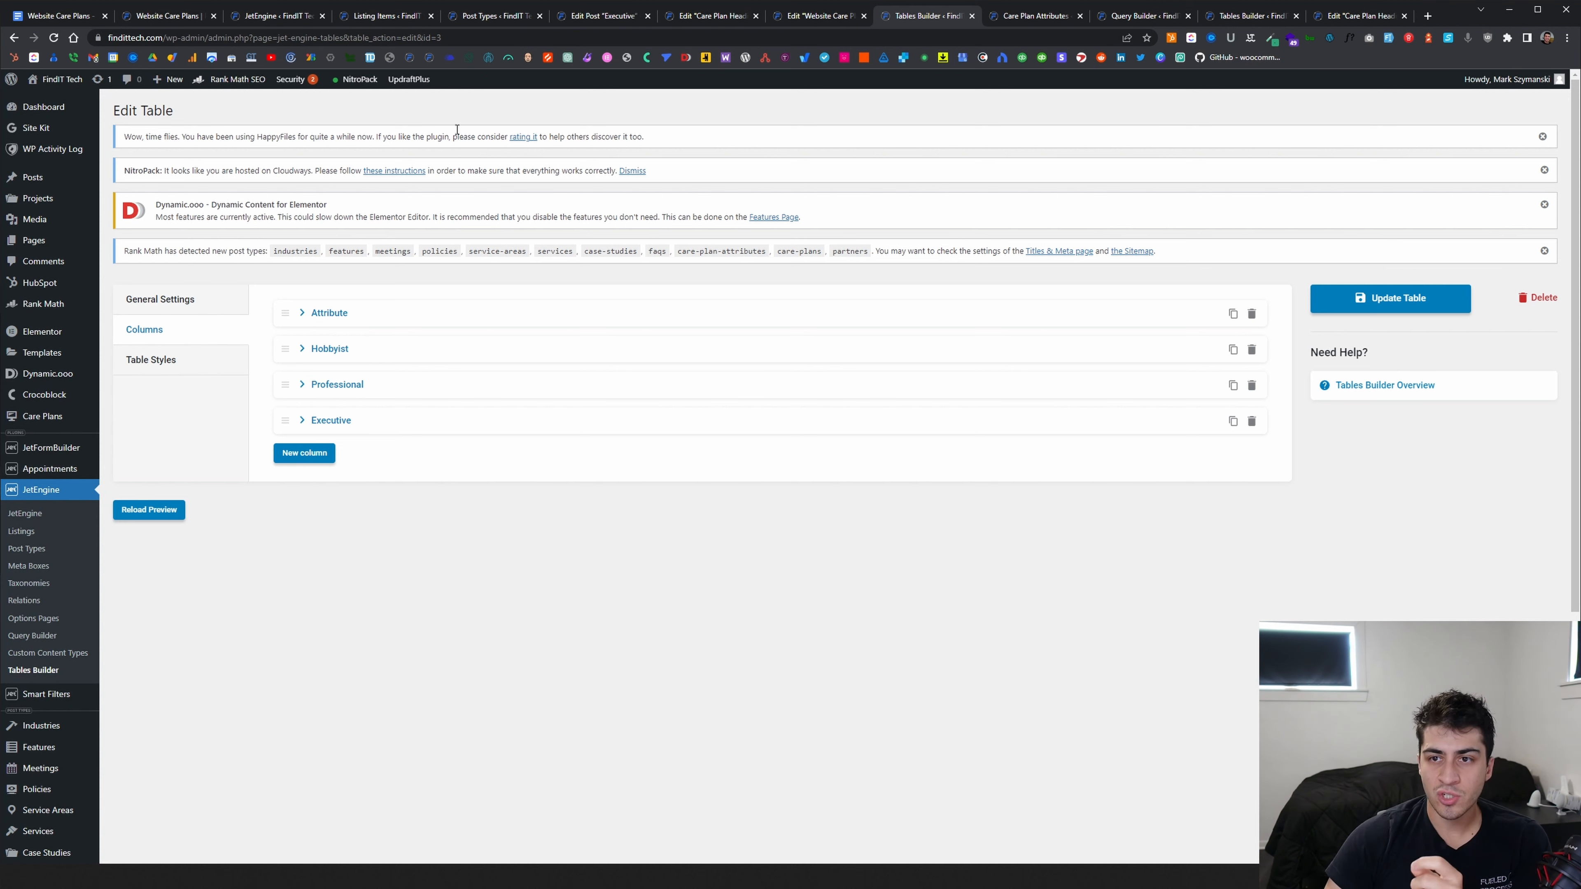
Check the Elementor page, then expand the table's Attribute, Hobbyist, Professional and Executive columns and examine their content and template settings
left_click(820, 18)
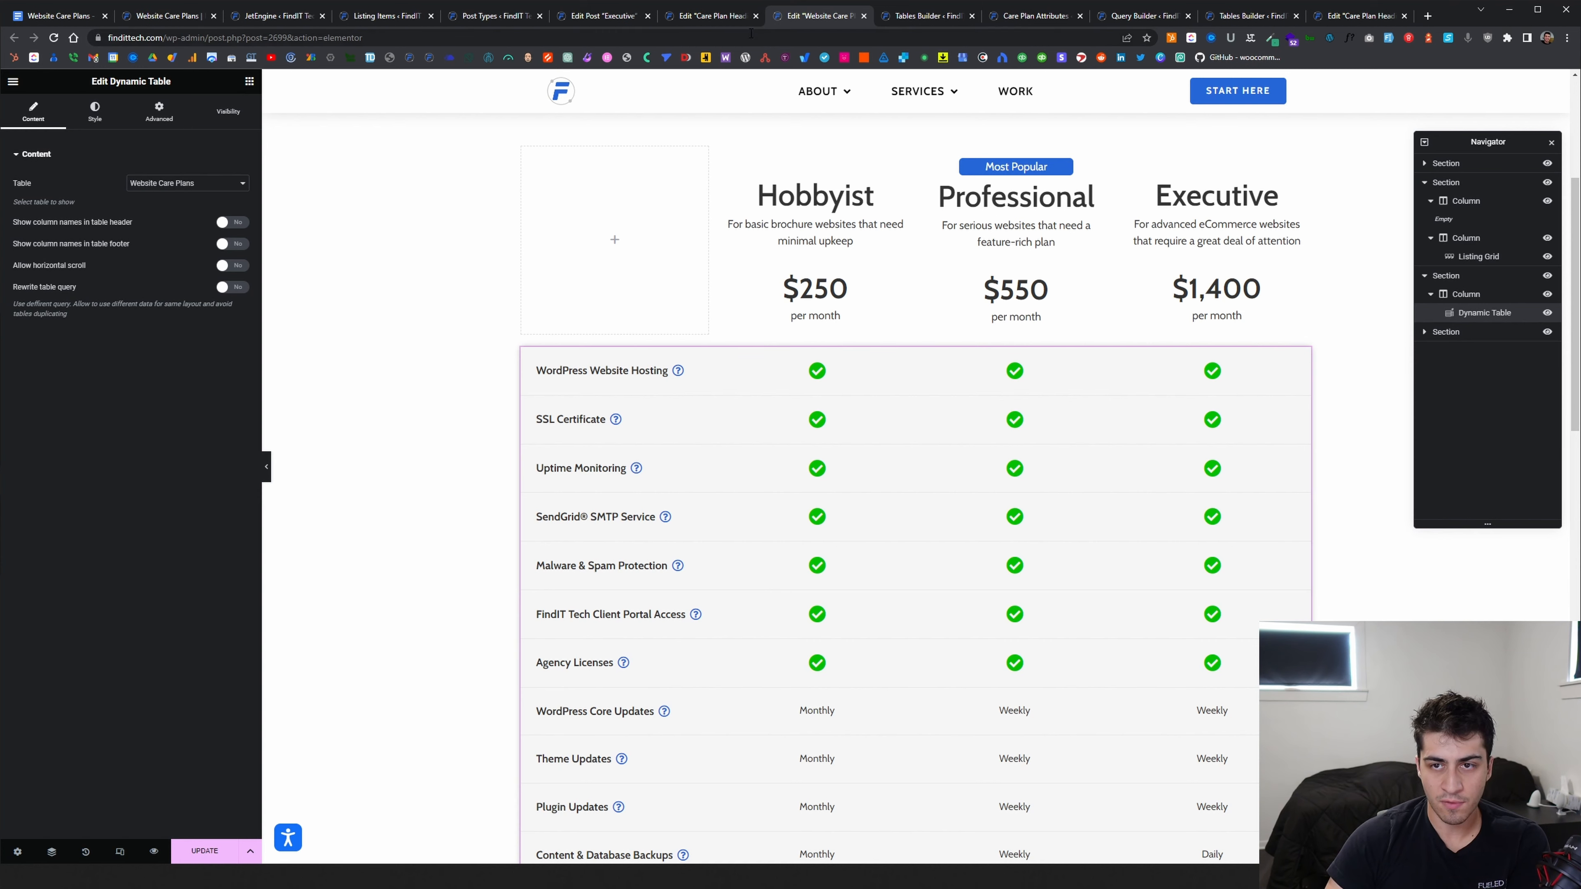
left_click(711, 15)
left_click(920, 18)
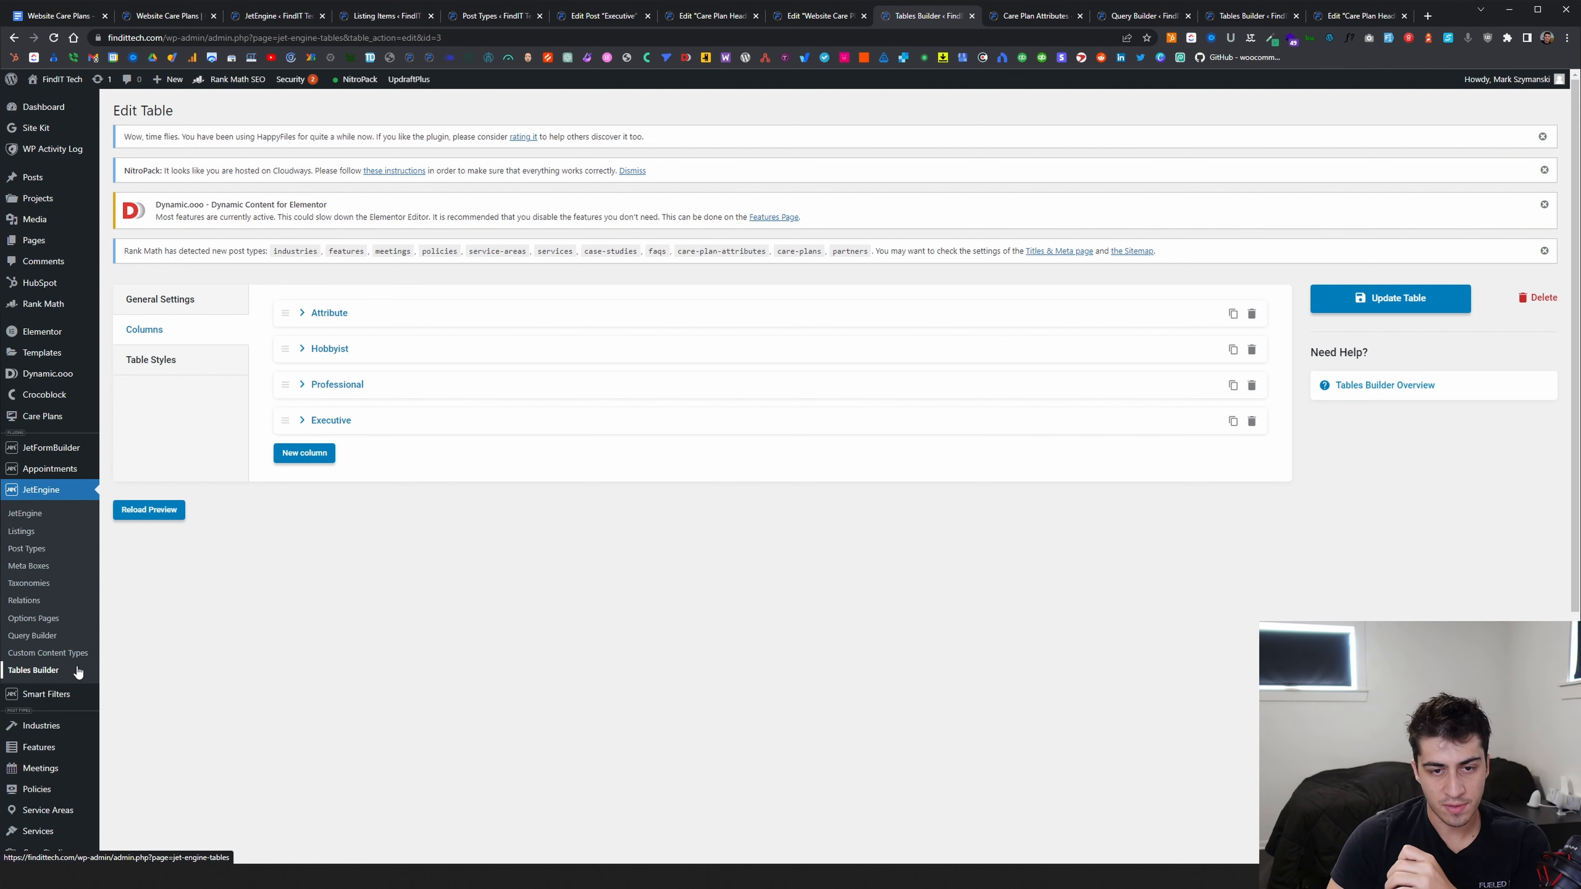
left_click(304, 315)
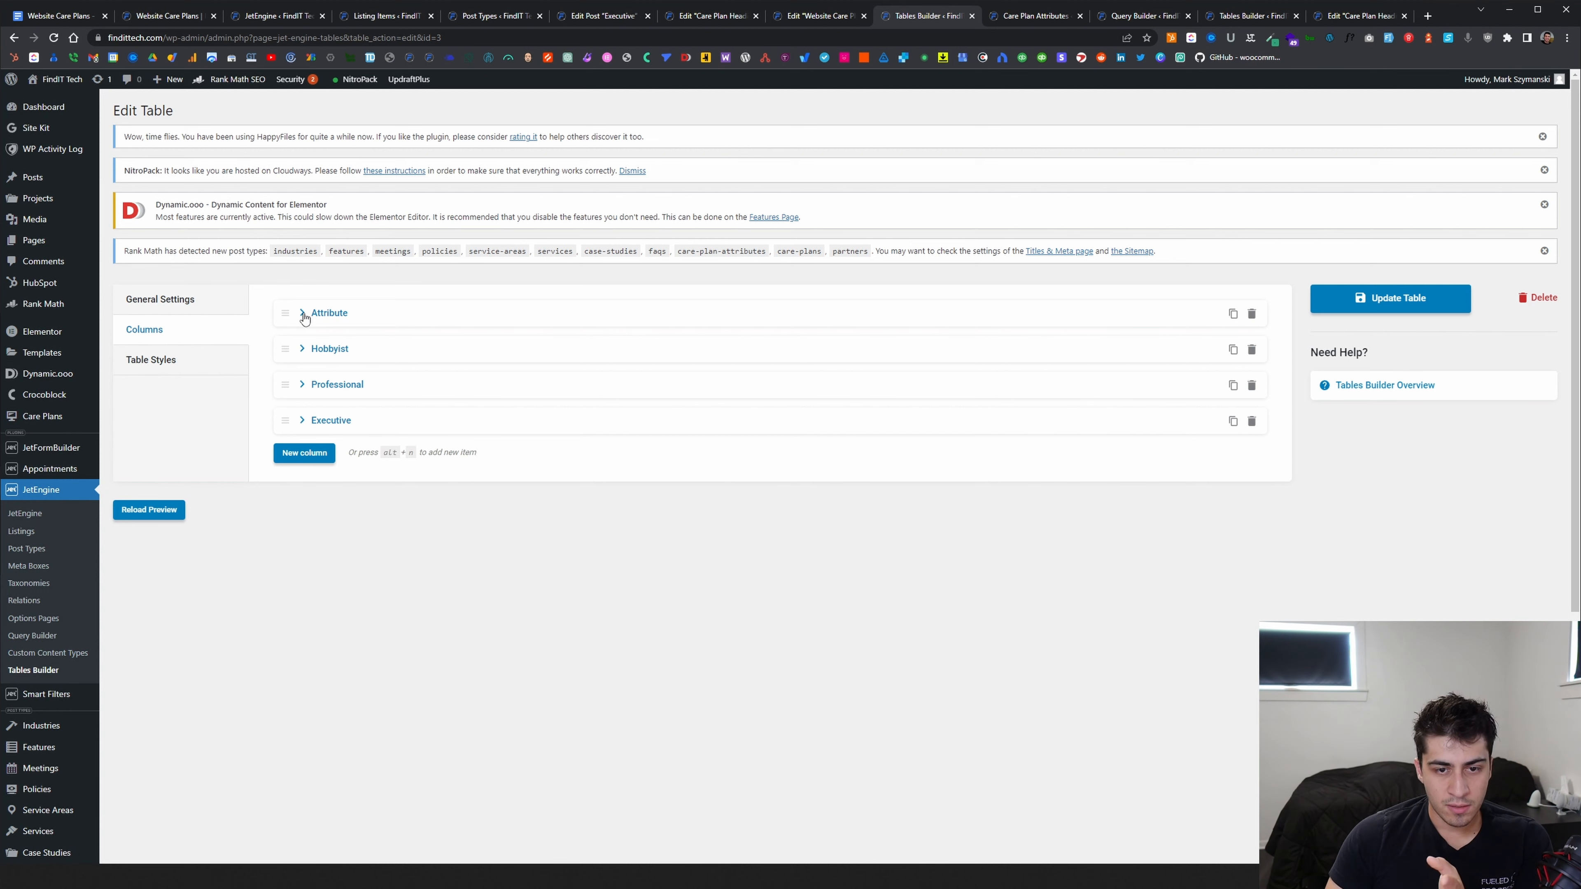
left_click(303, 464)
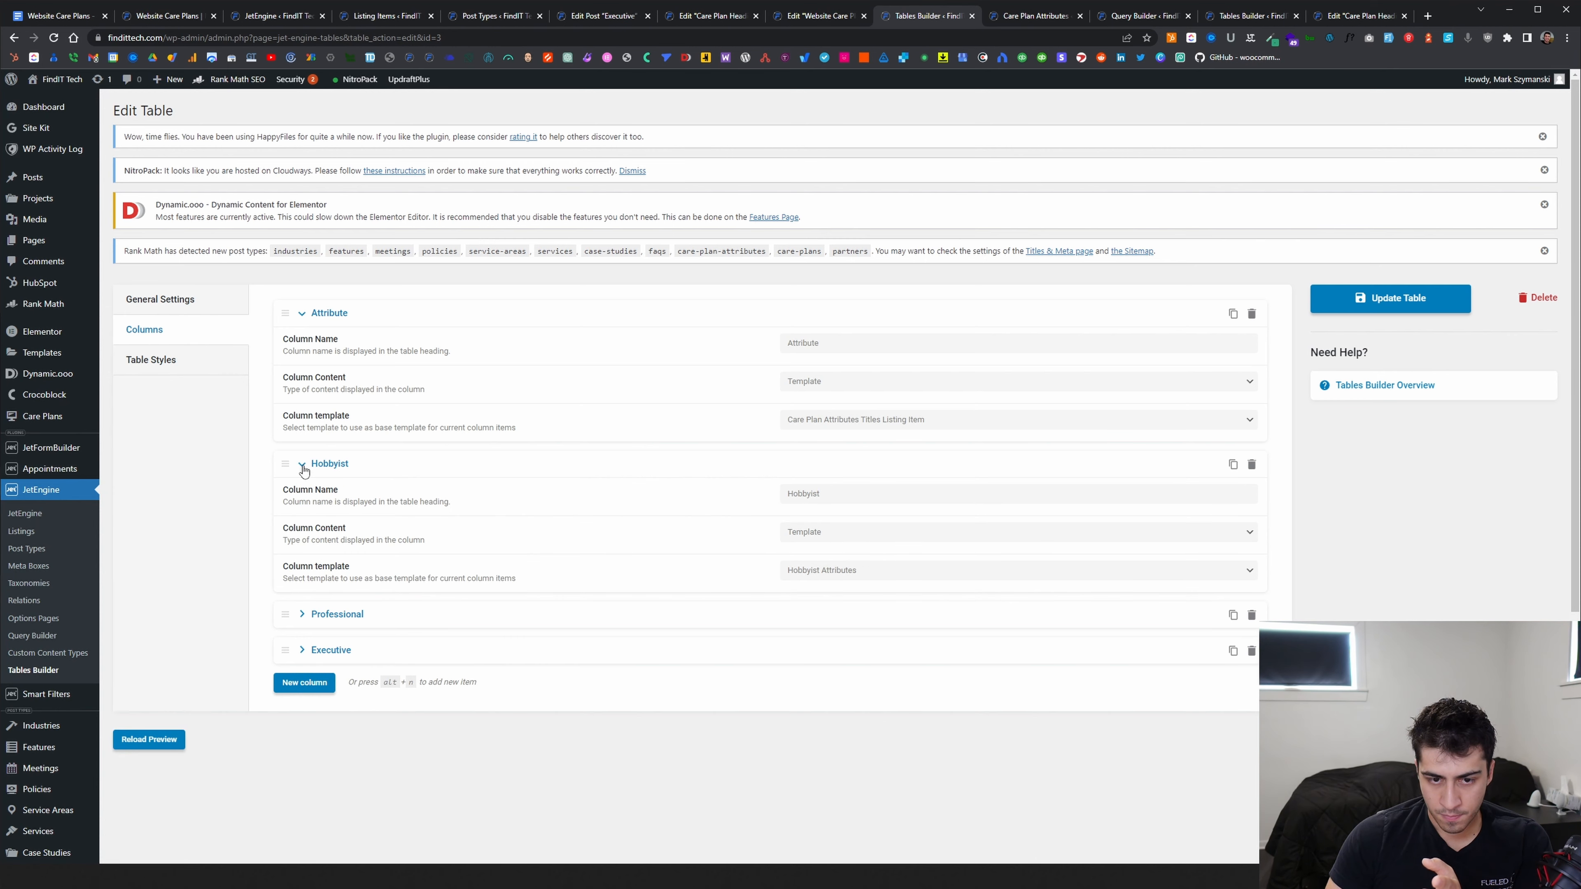
left_click(303, 615)
left_click(304, 766)
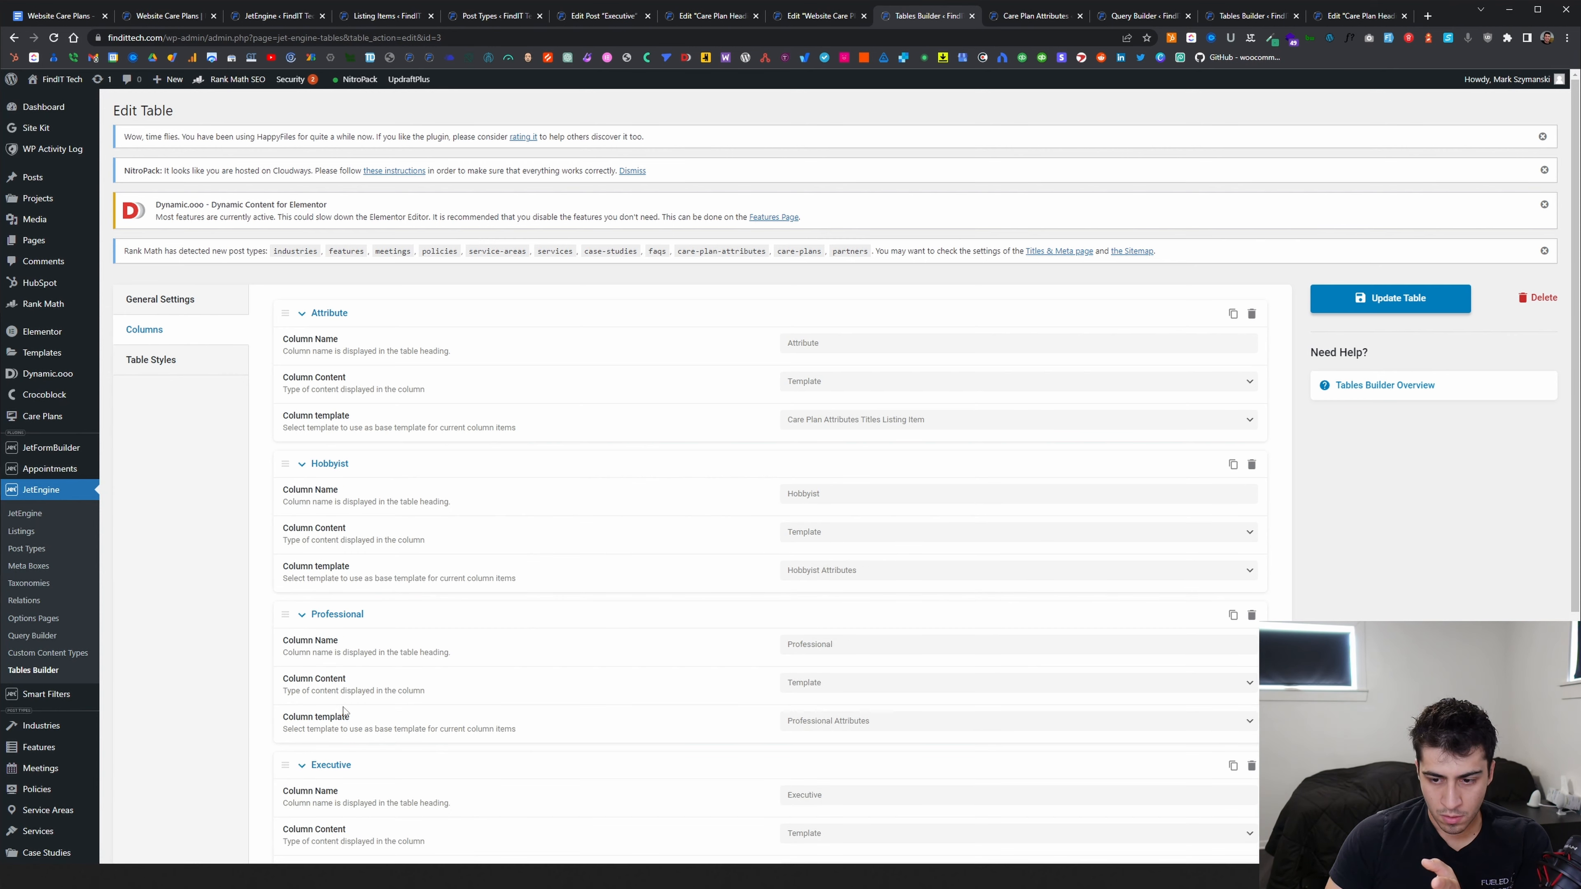
scroll(373, 653, "down", 2)
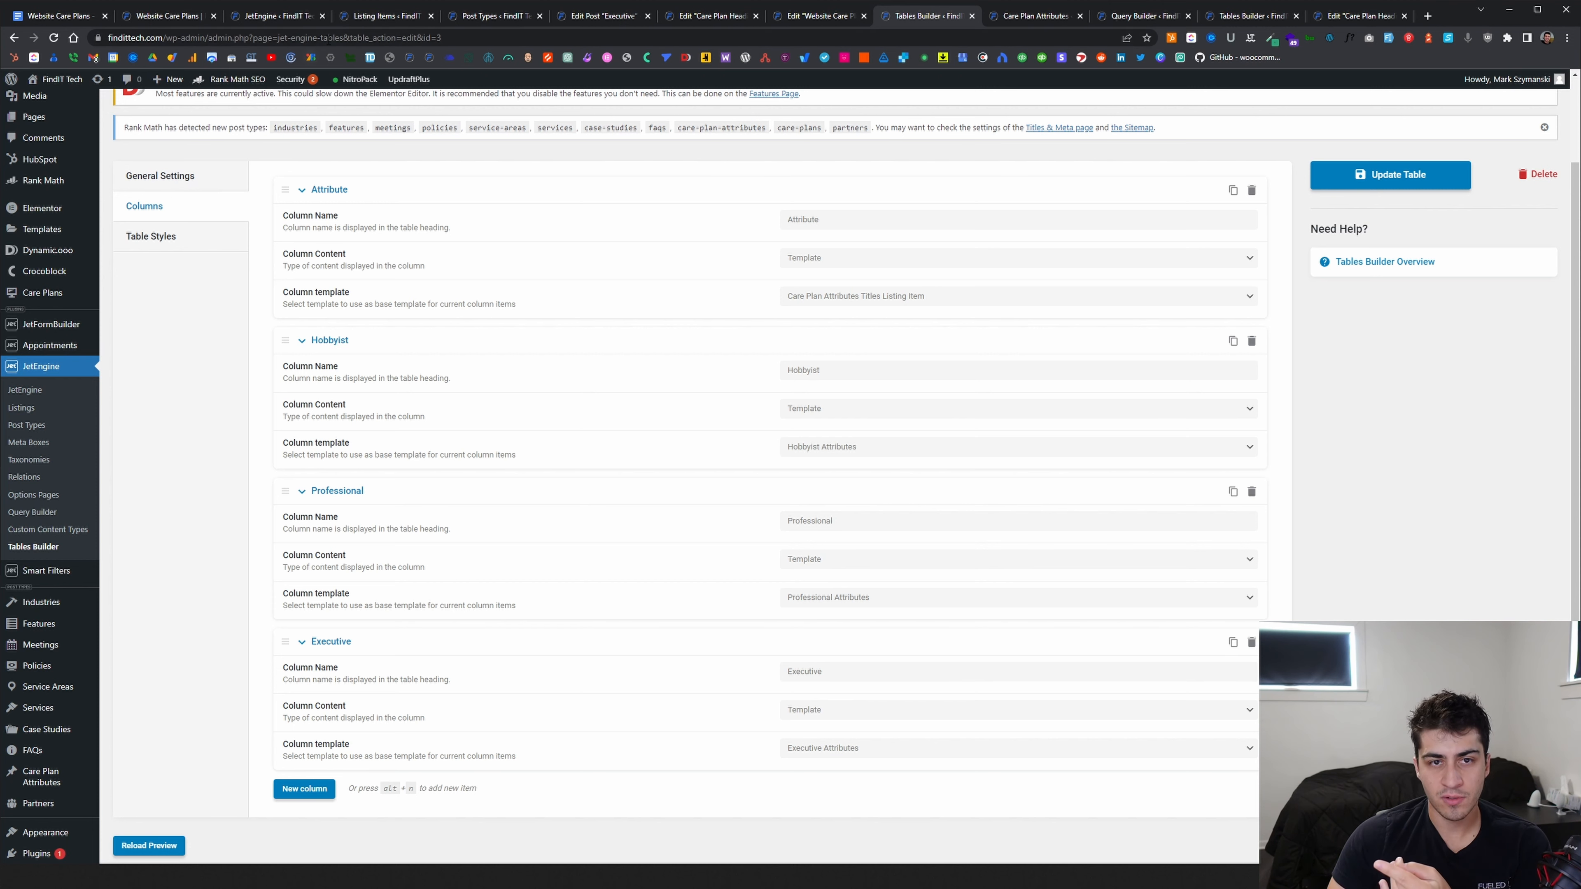
Compare the live page's feature comparison table with the table definition, then return to the column settings
left_click(165, 16)
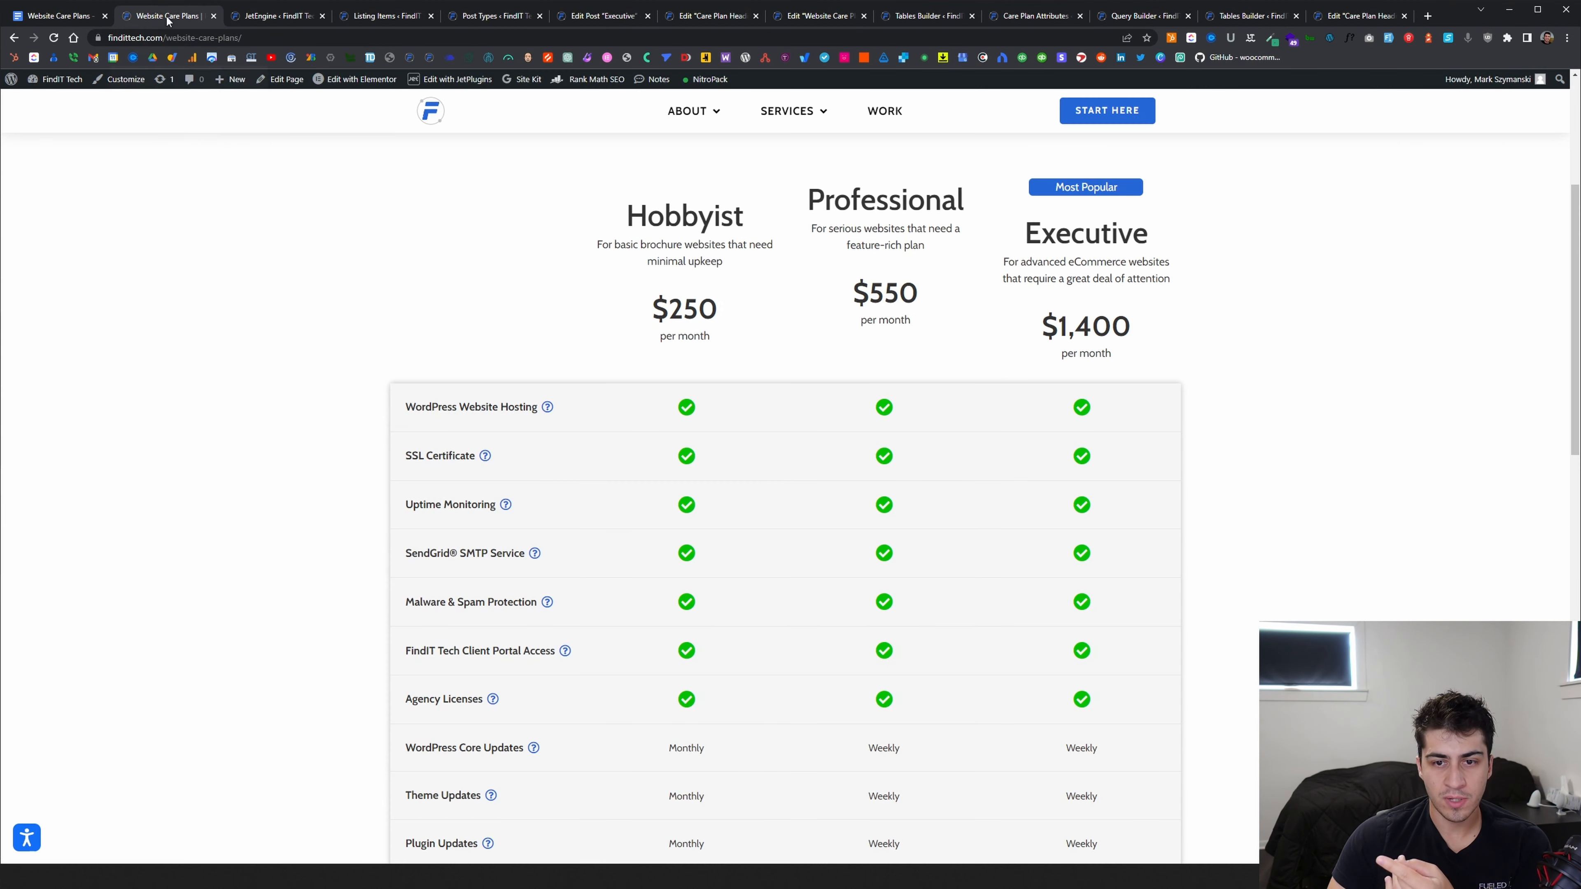
scroll(521, 440, "down", 3)
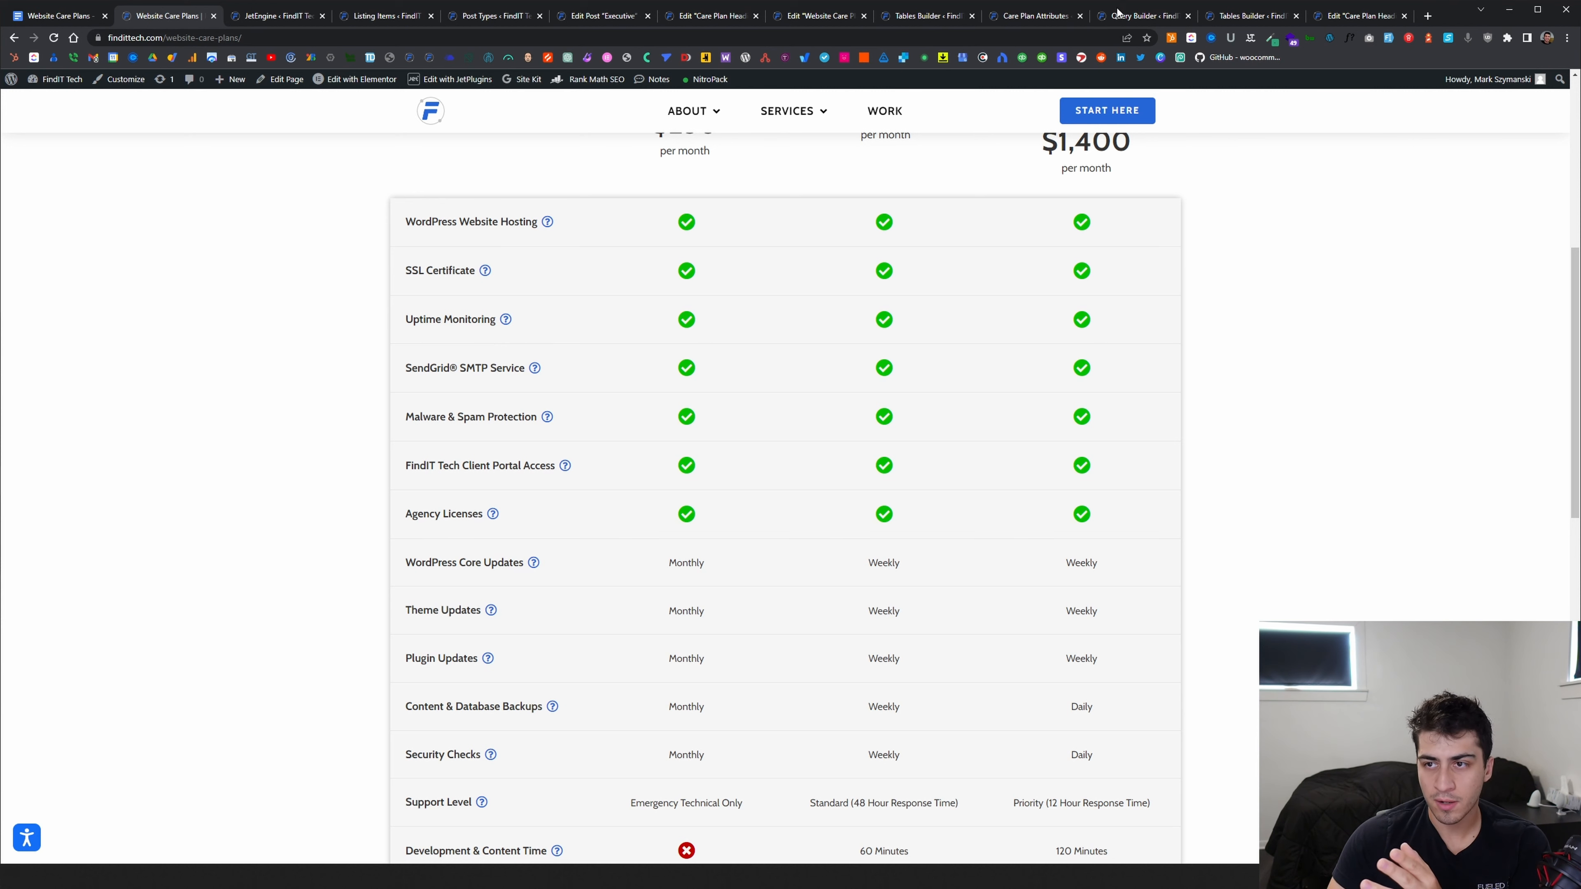
left_click(1118, 13)
left_click(922, 19)
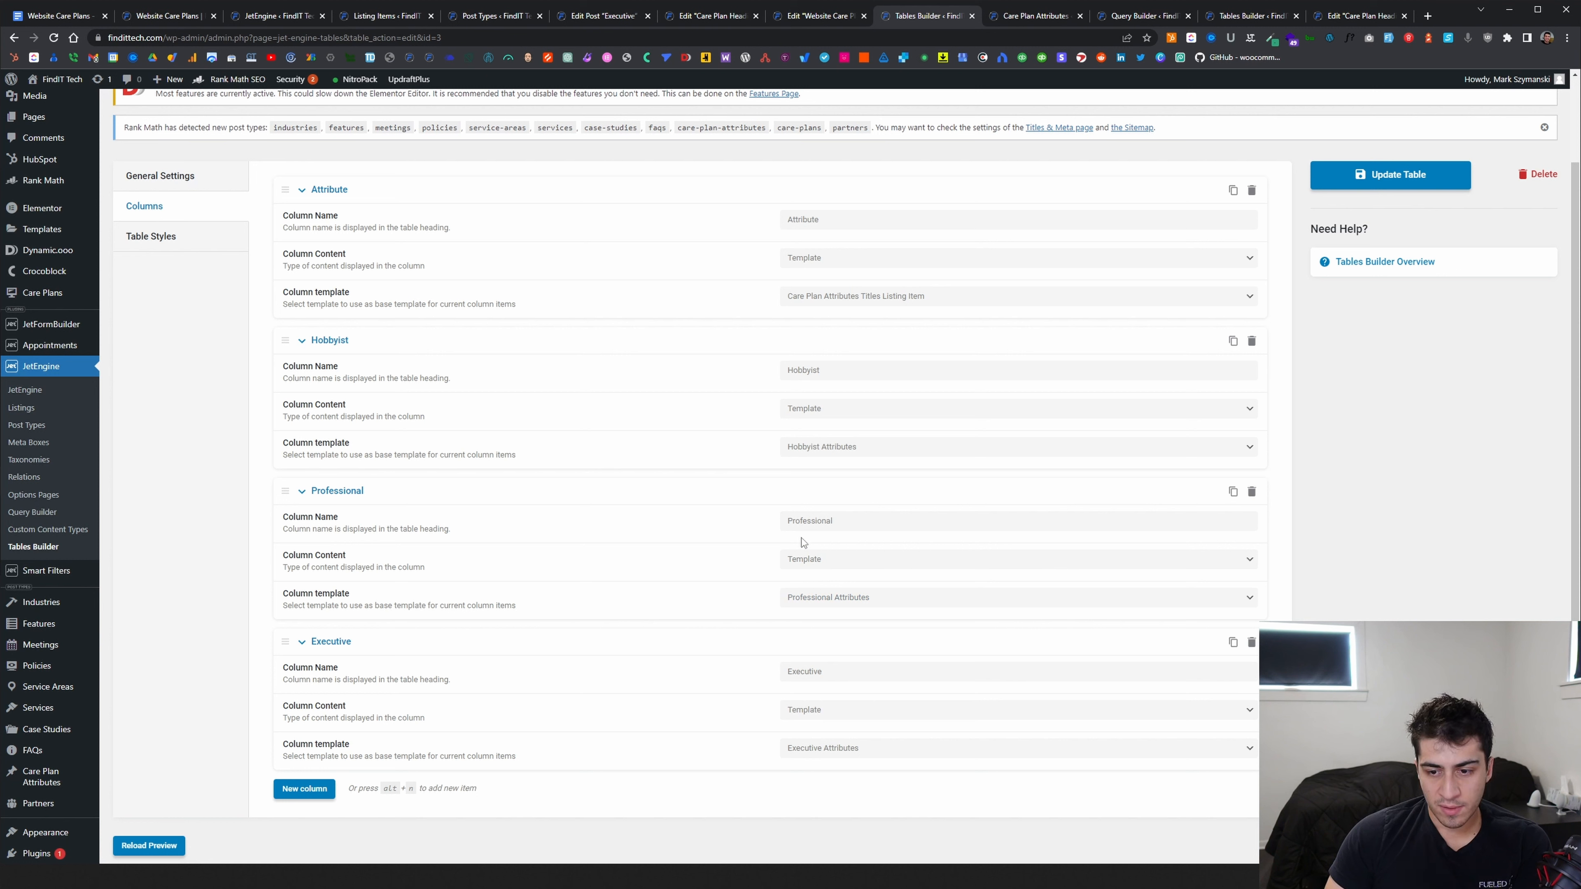
Inspect the Hobbyist column's content type and column template choices, keeping Template and Hobbyist Attributes selected
left_click(817, 412)
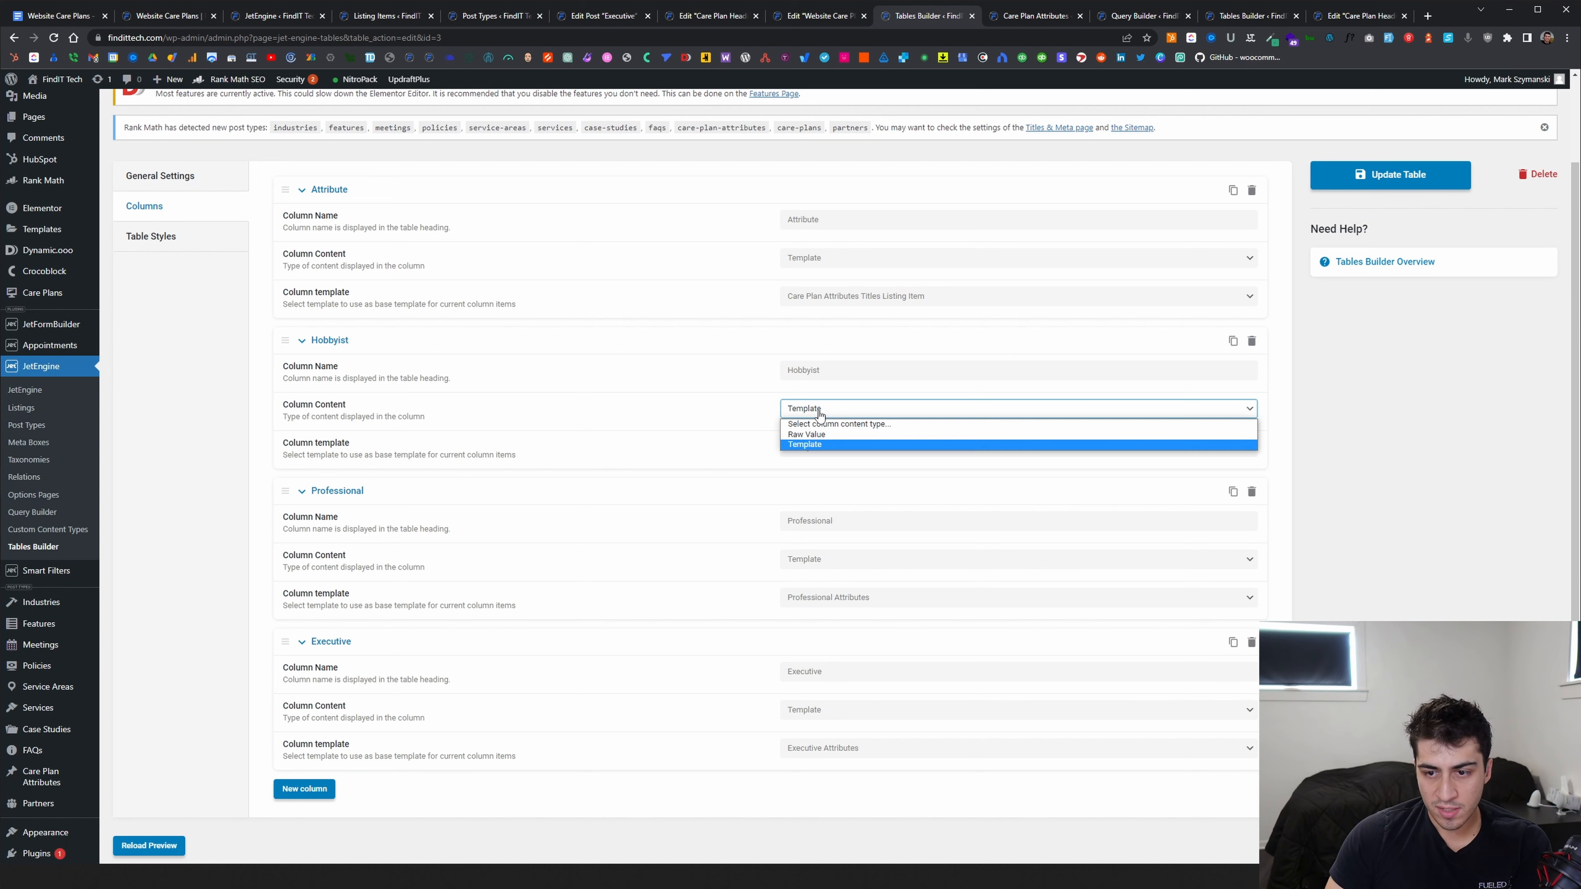
left_click(822, 444)
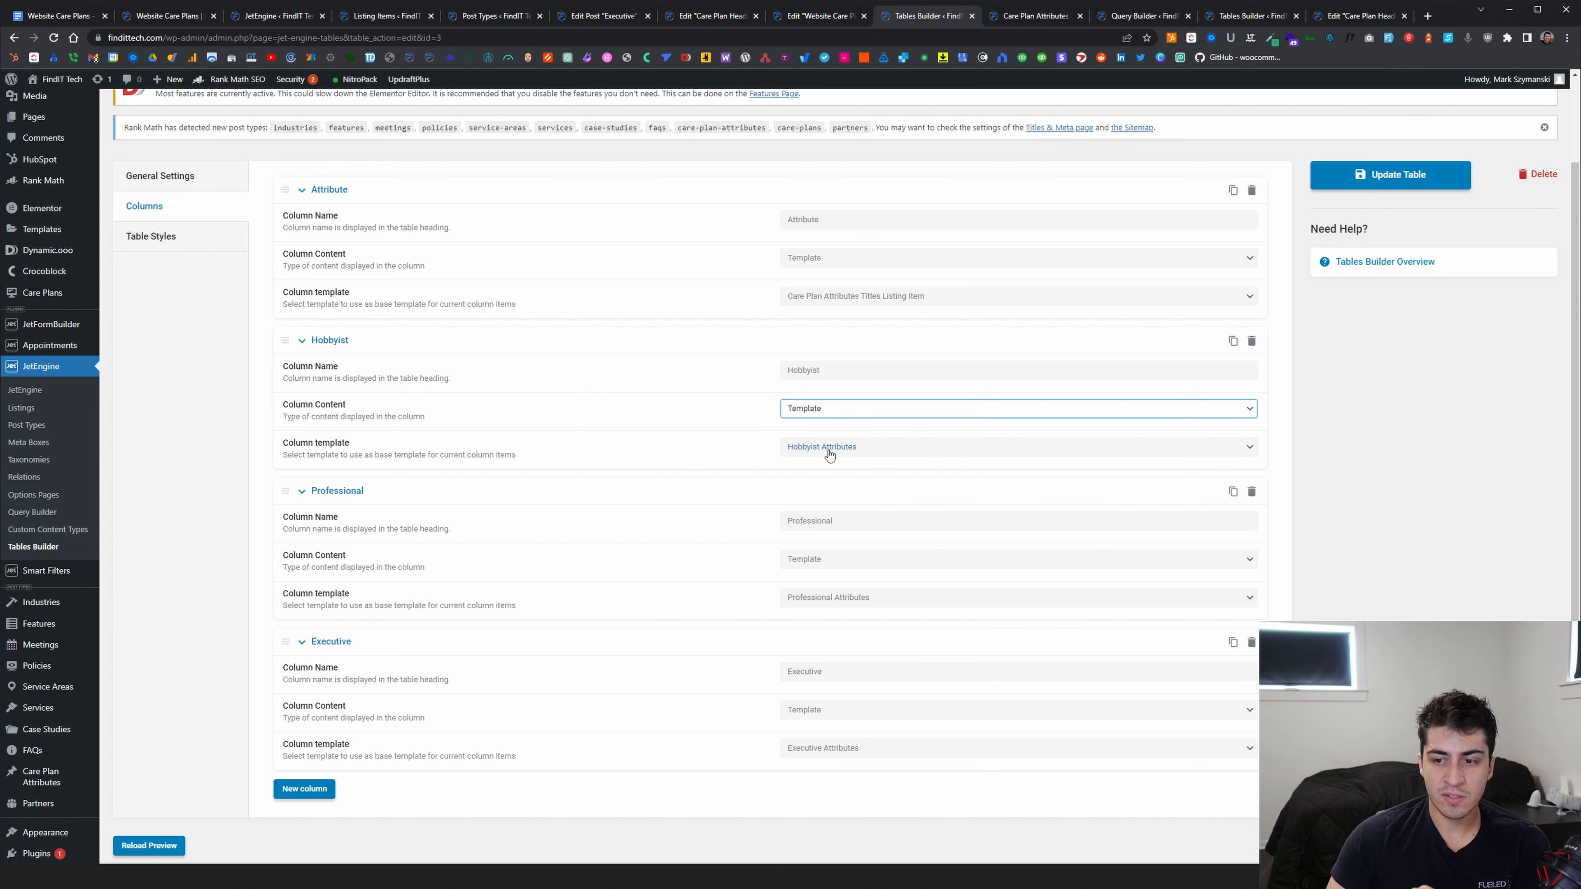
left_click(828, 448)
left_click(829, 453)
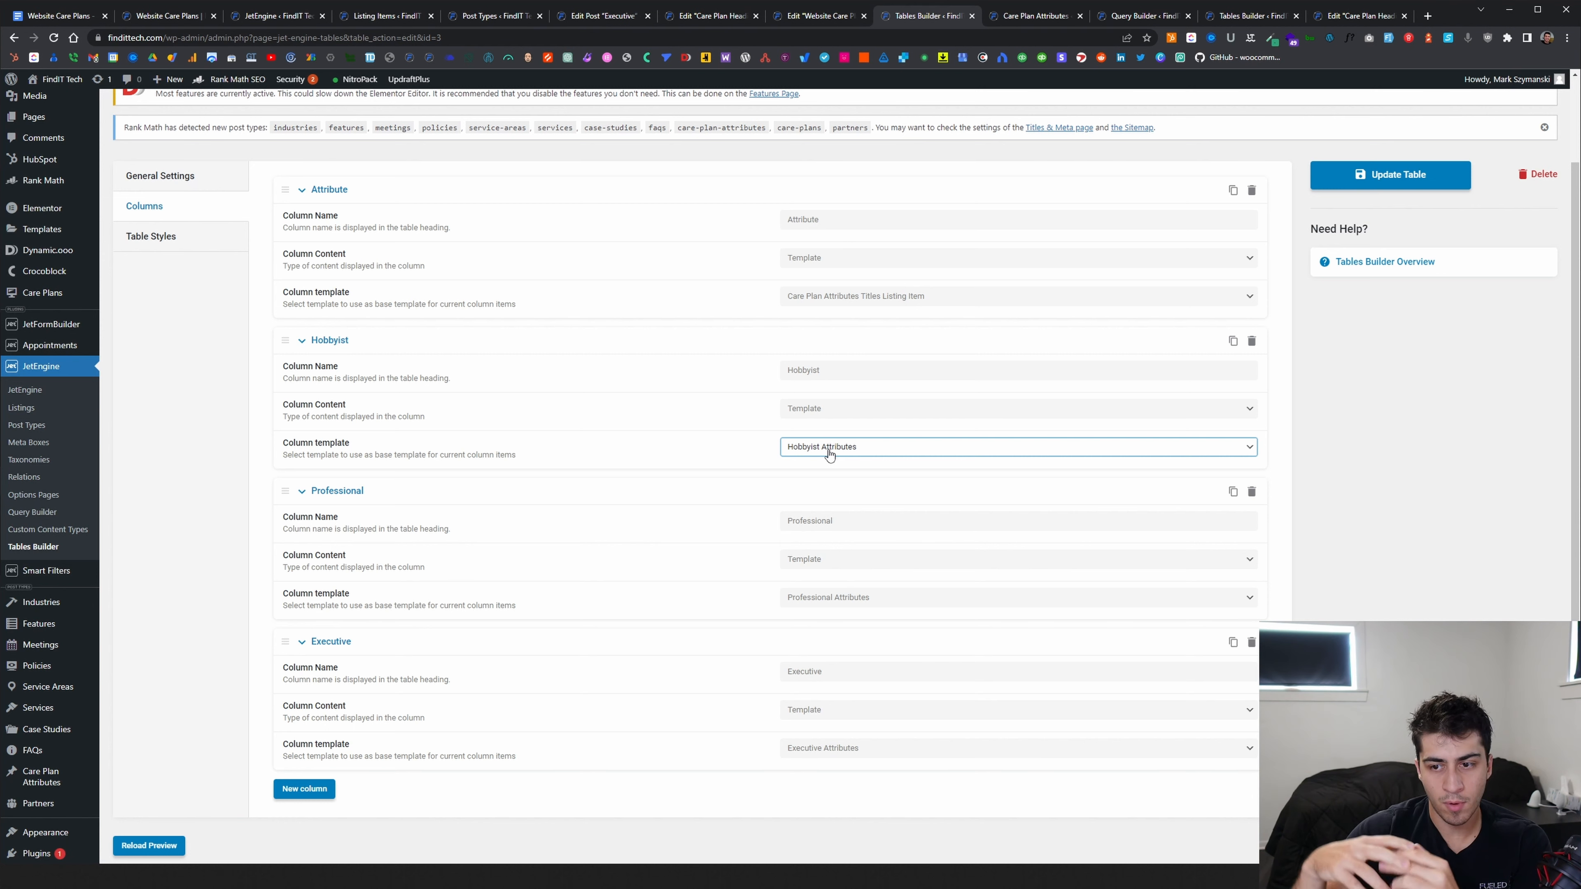
left_click(1345, 440)
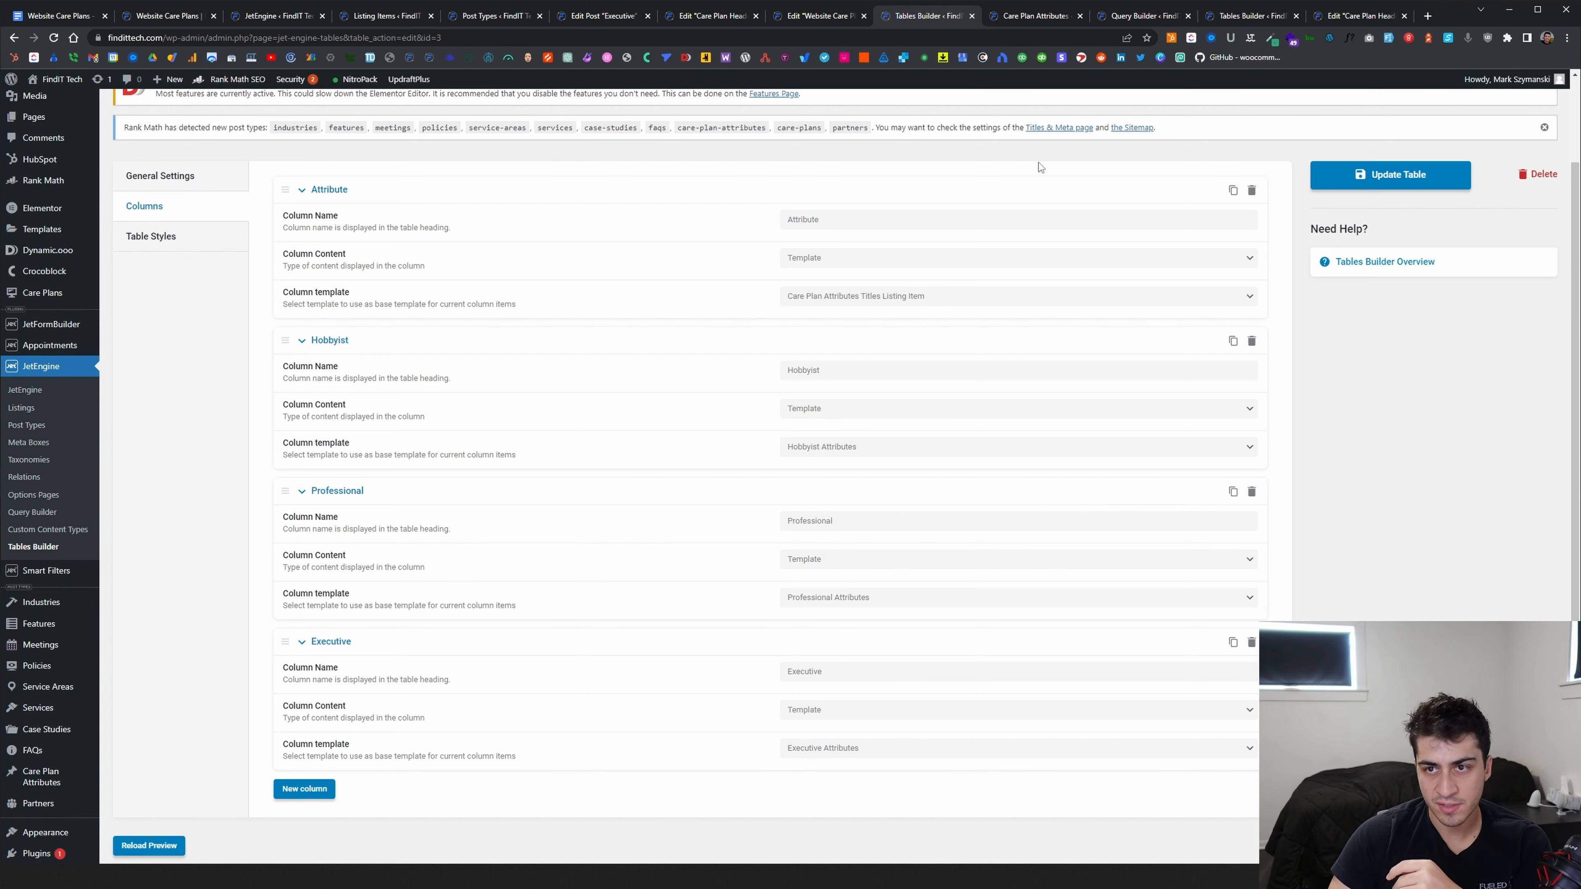
Look over the Care Plan Attributes post list and find the JetEngine entry for managing post types
left_click(1032, 18)
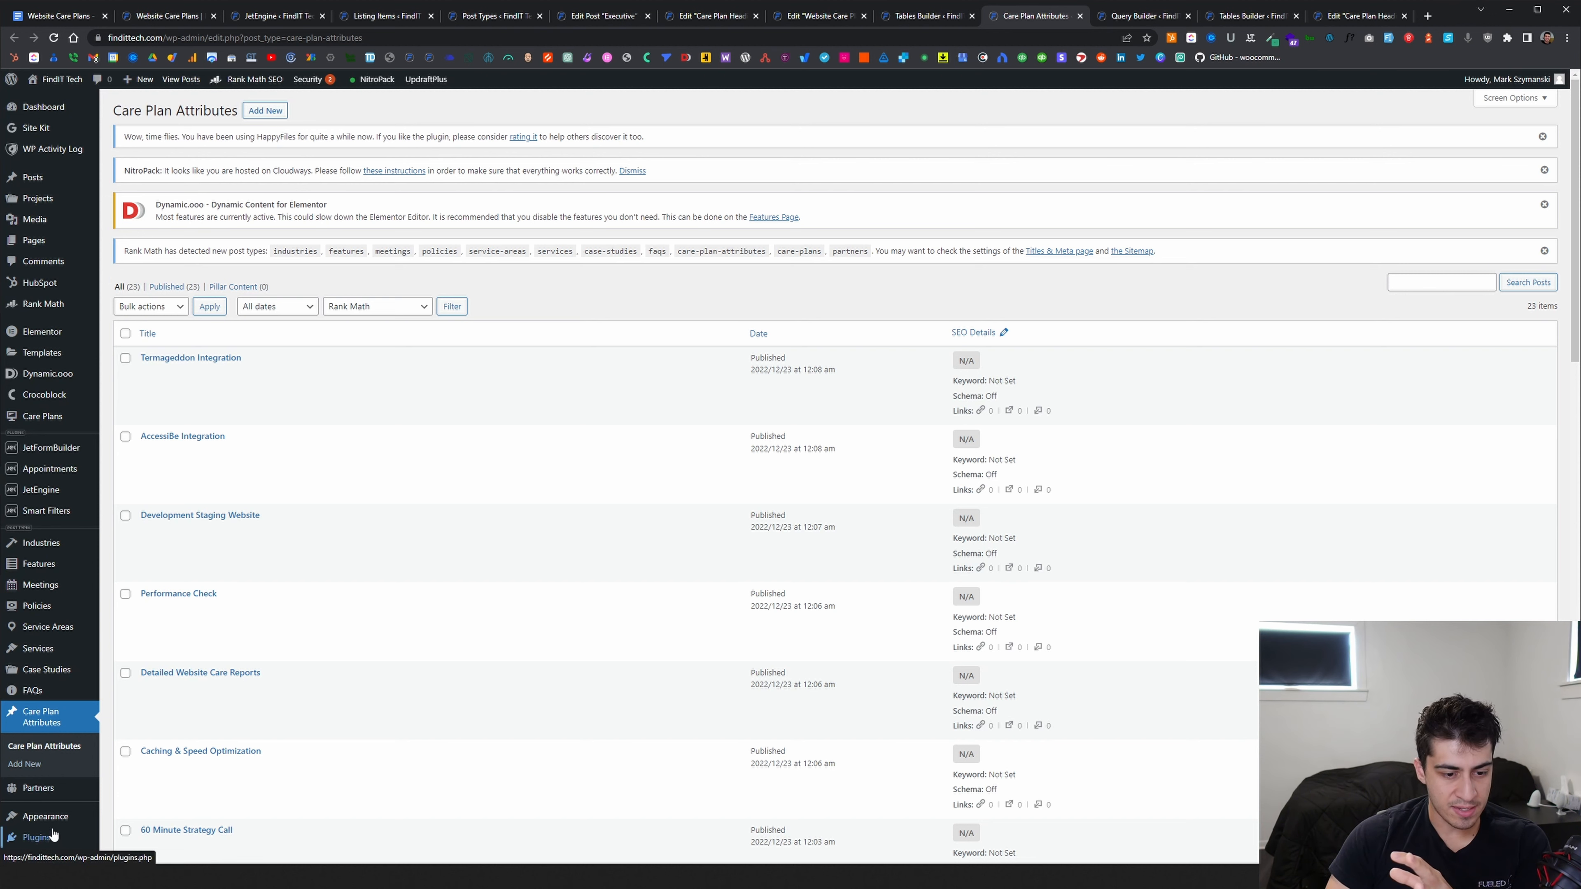
scroll(53, 829, "down", 3)
mouse_move(60, 768)
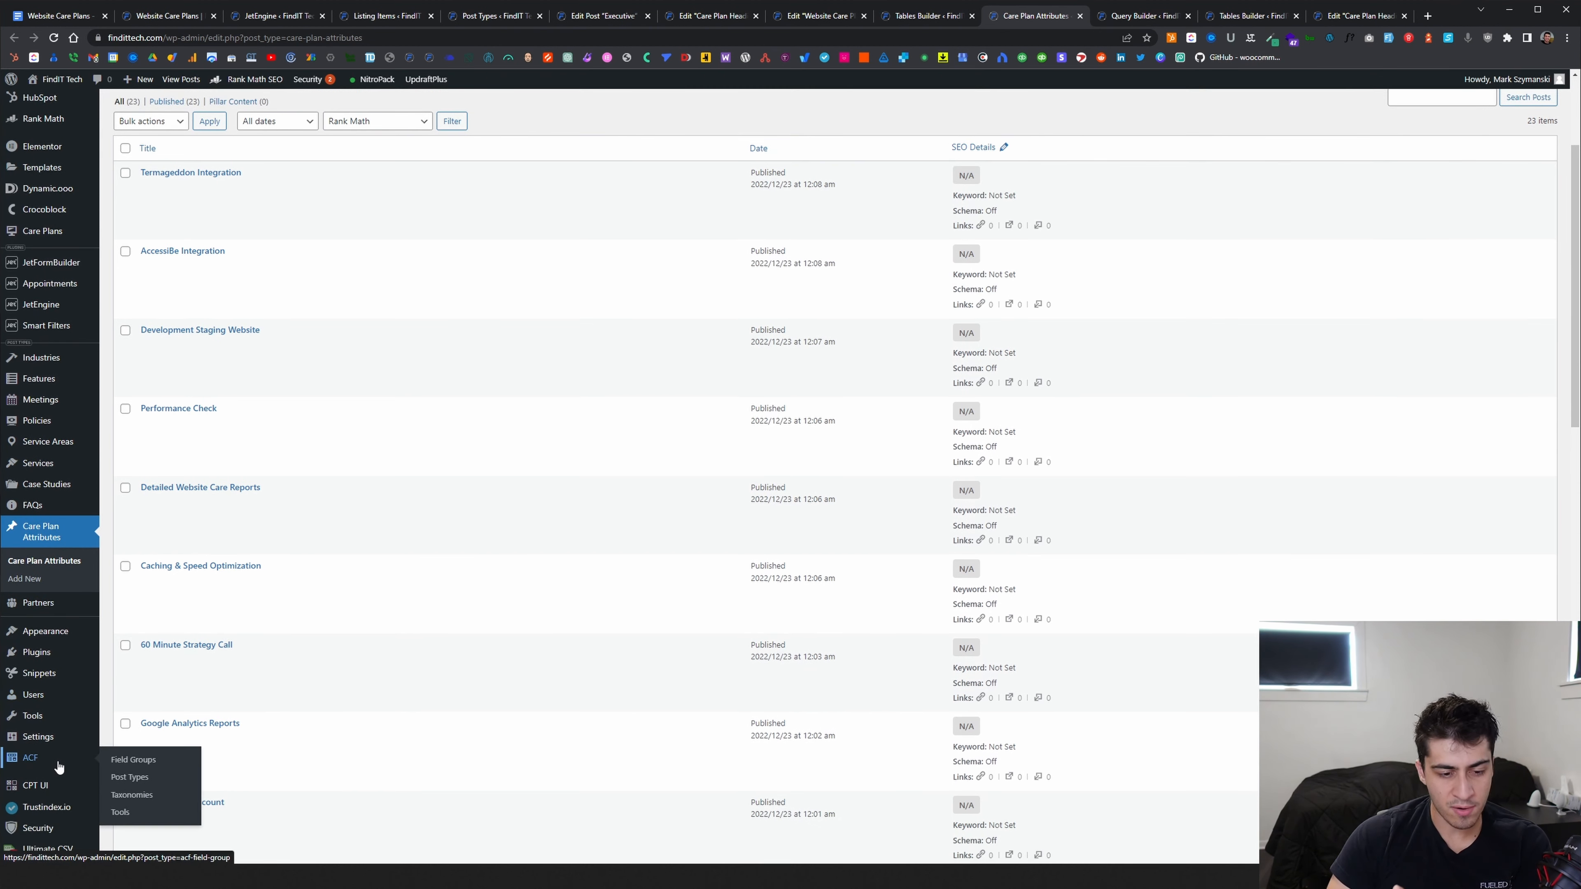
scroll(59, 767, "down", 2)
mouse_move(57, 710)
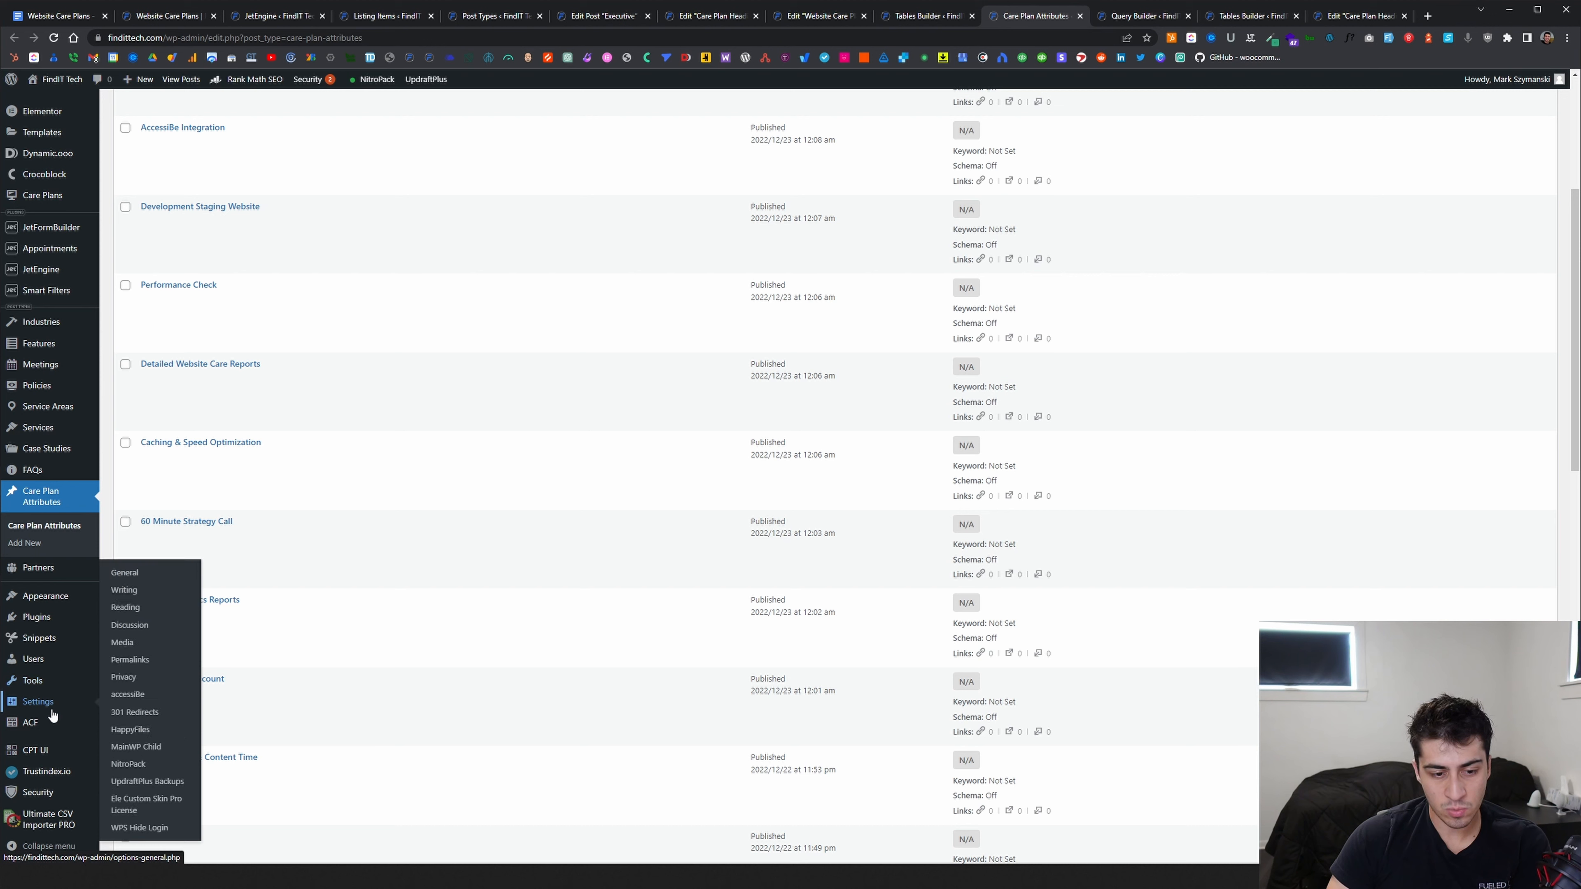
mouse_move(61, 626)
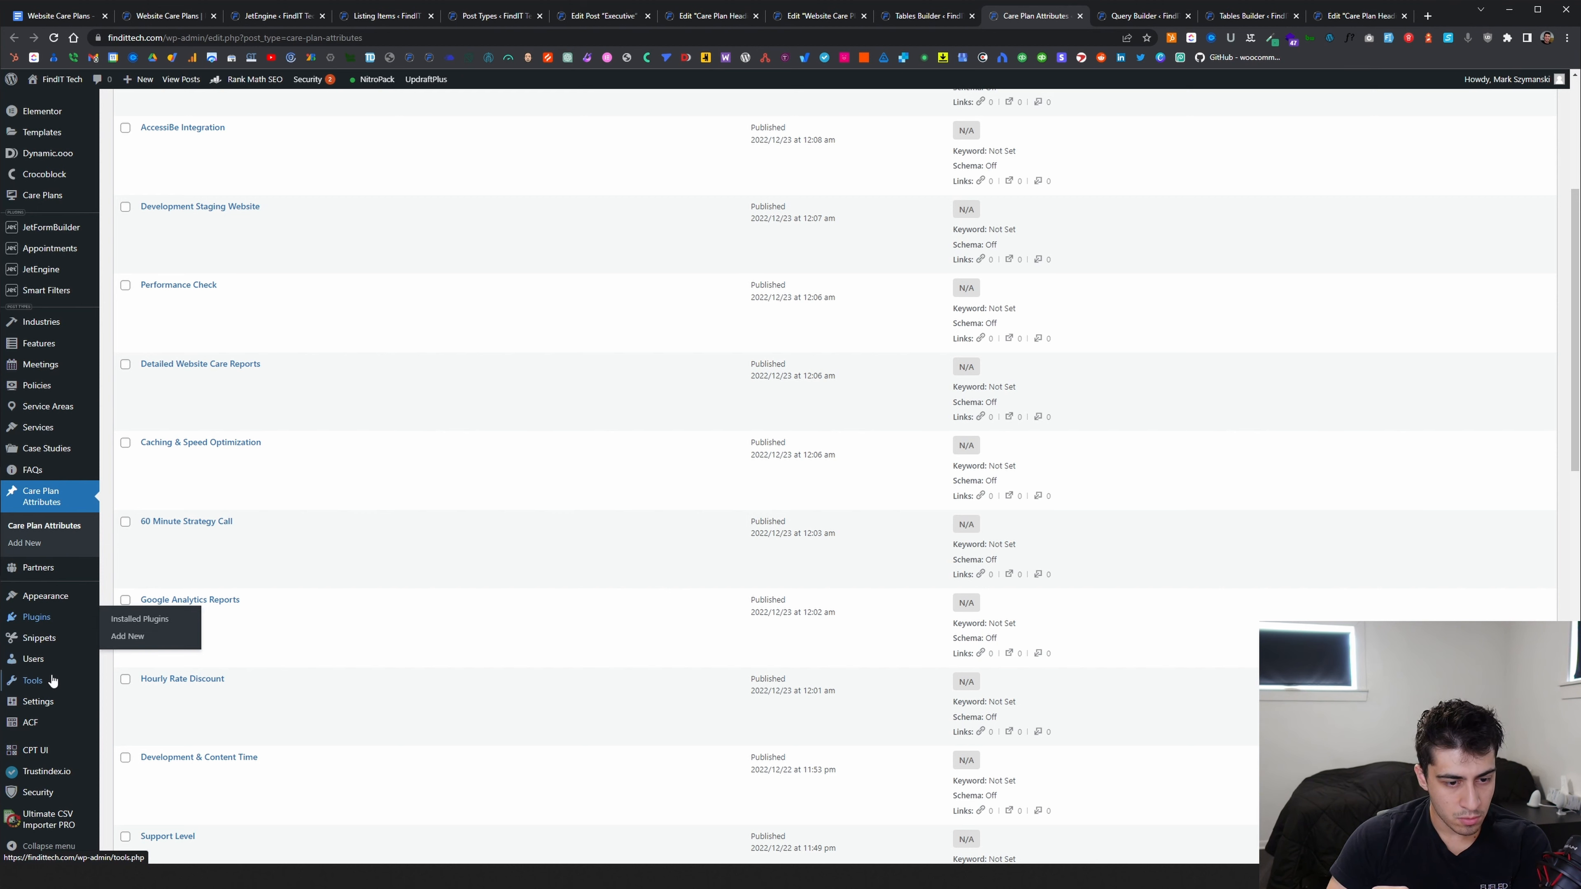
mouse_move(59, 279)
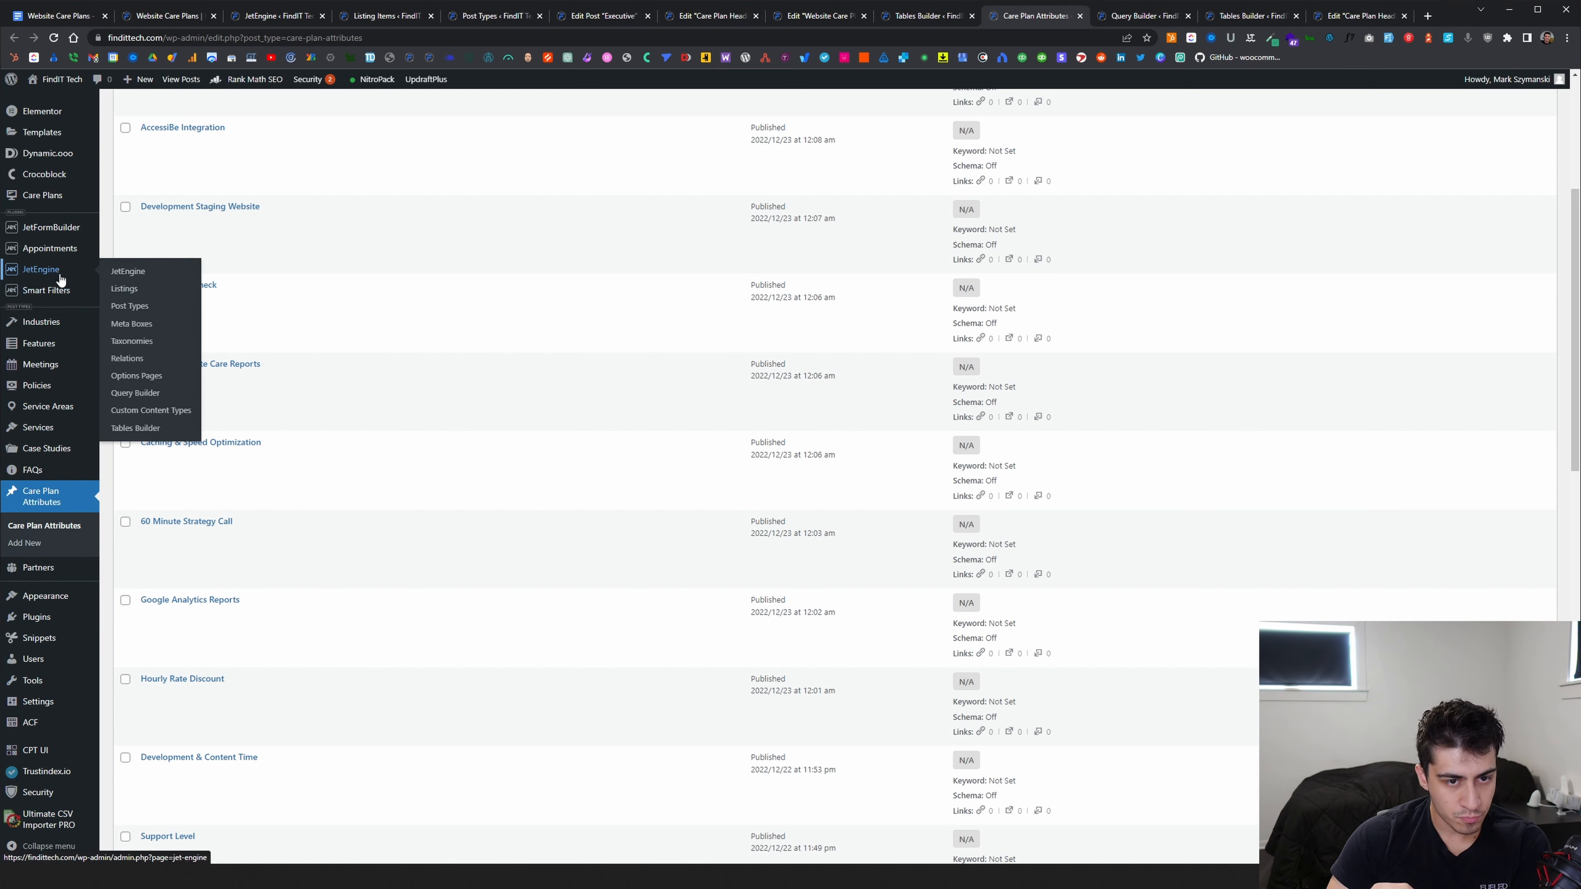
Place the Post Types browser tab before the Care Plan Attributes tab and open the Care Plan Attributes post type for editing
left_click_drag(495, 16, 931, 7)
scroll(230, 274, "up", 7)
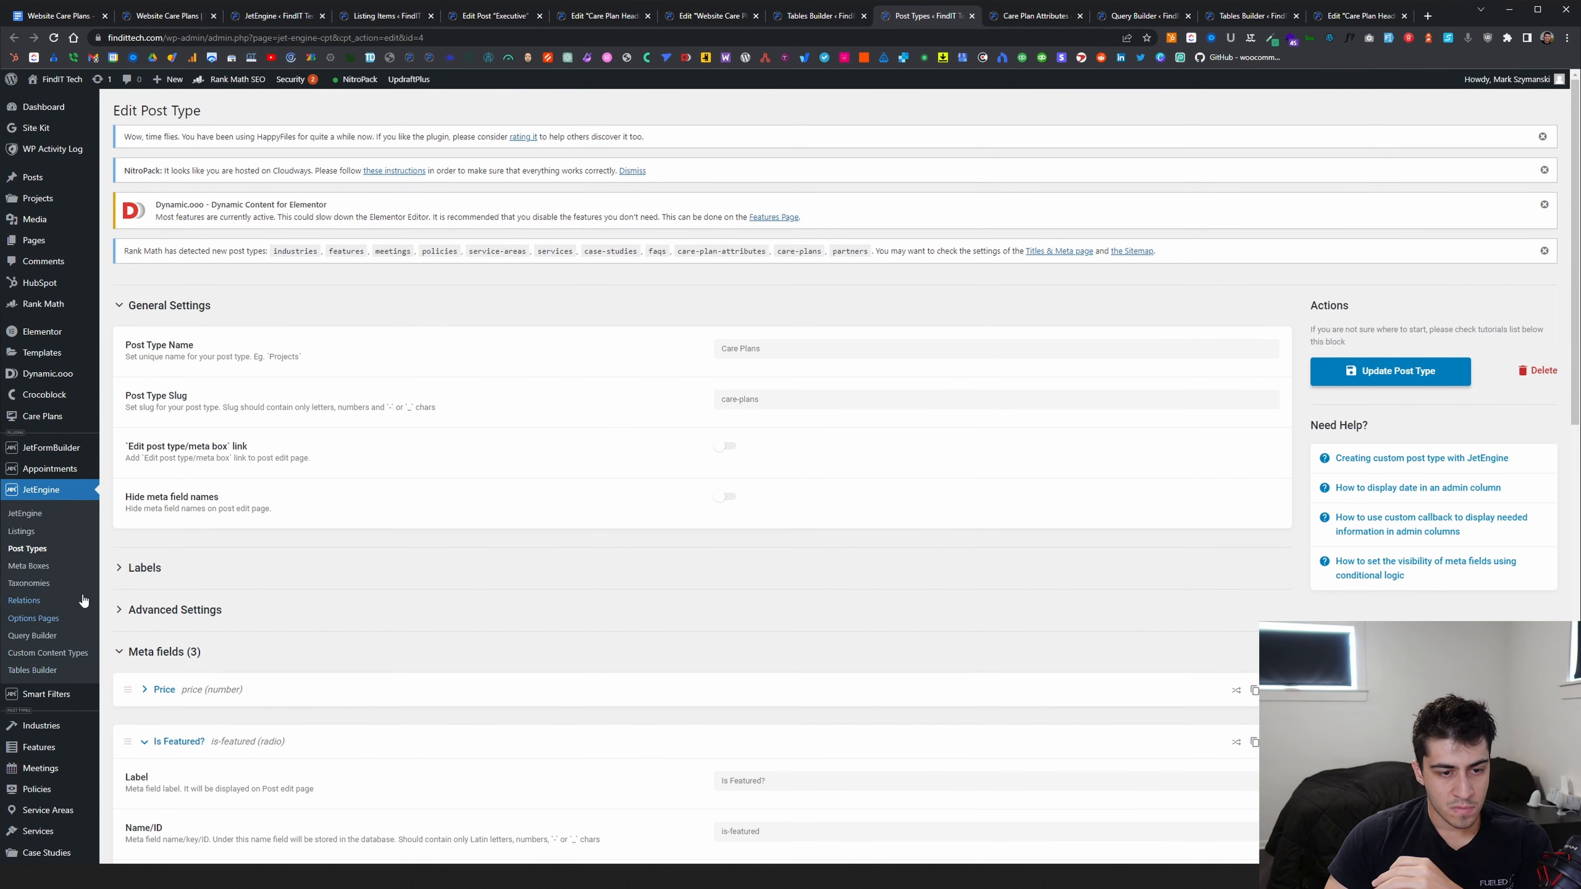
left_click(47, 548)
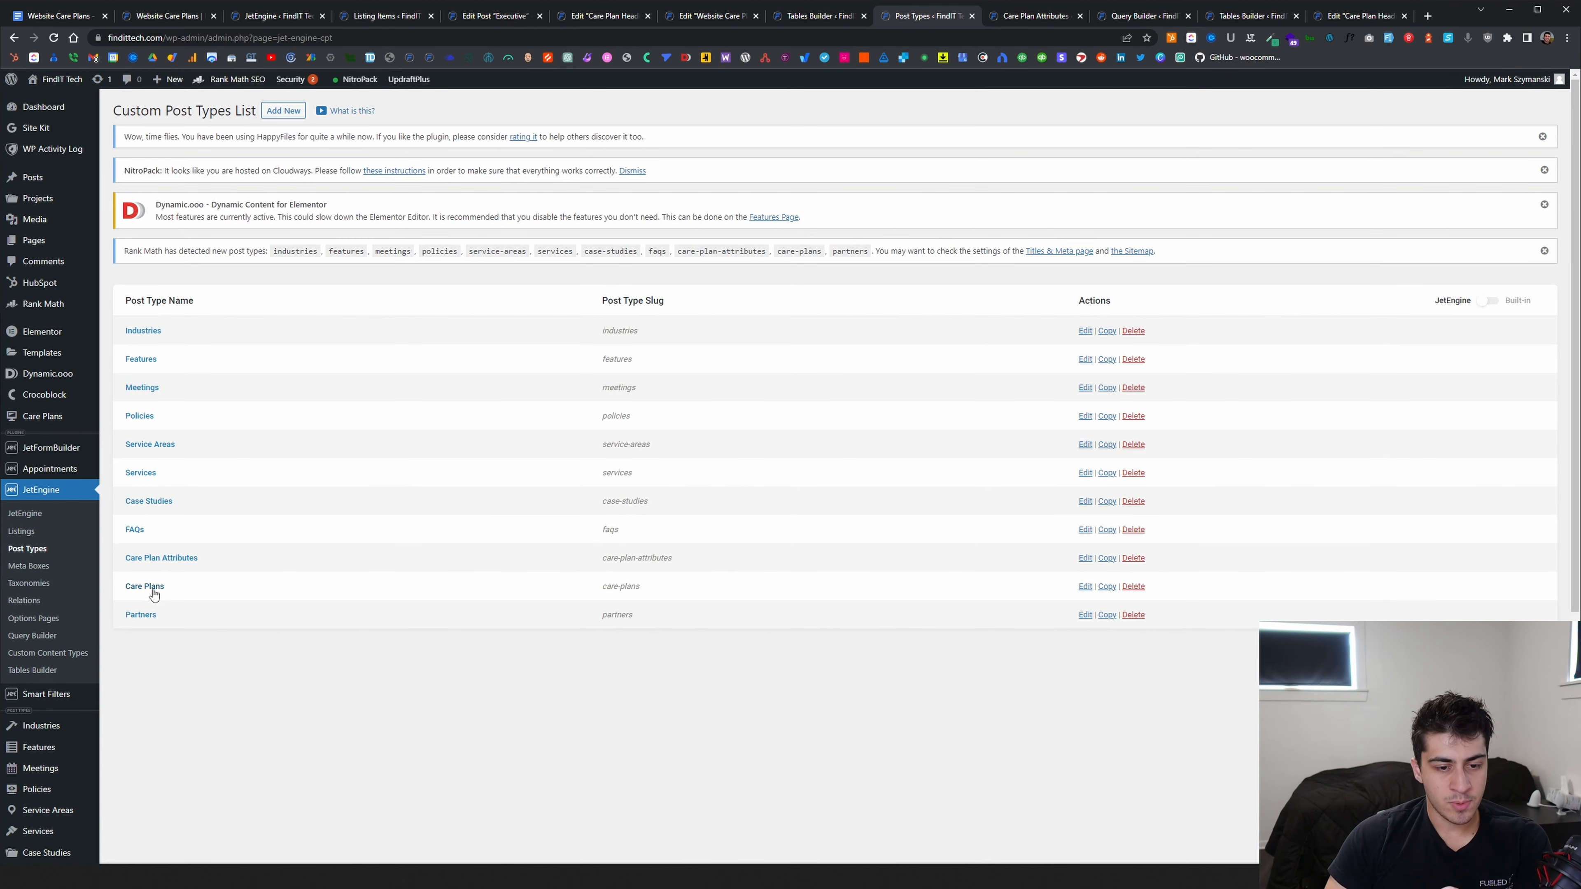
left_click(177, 564)
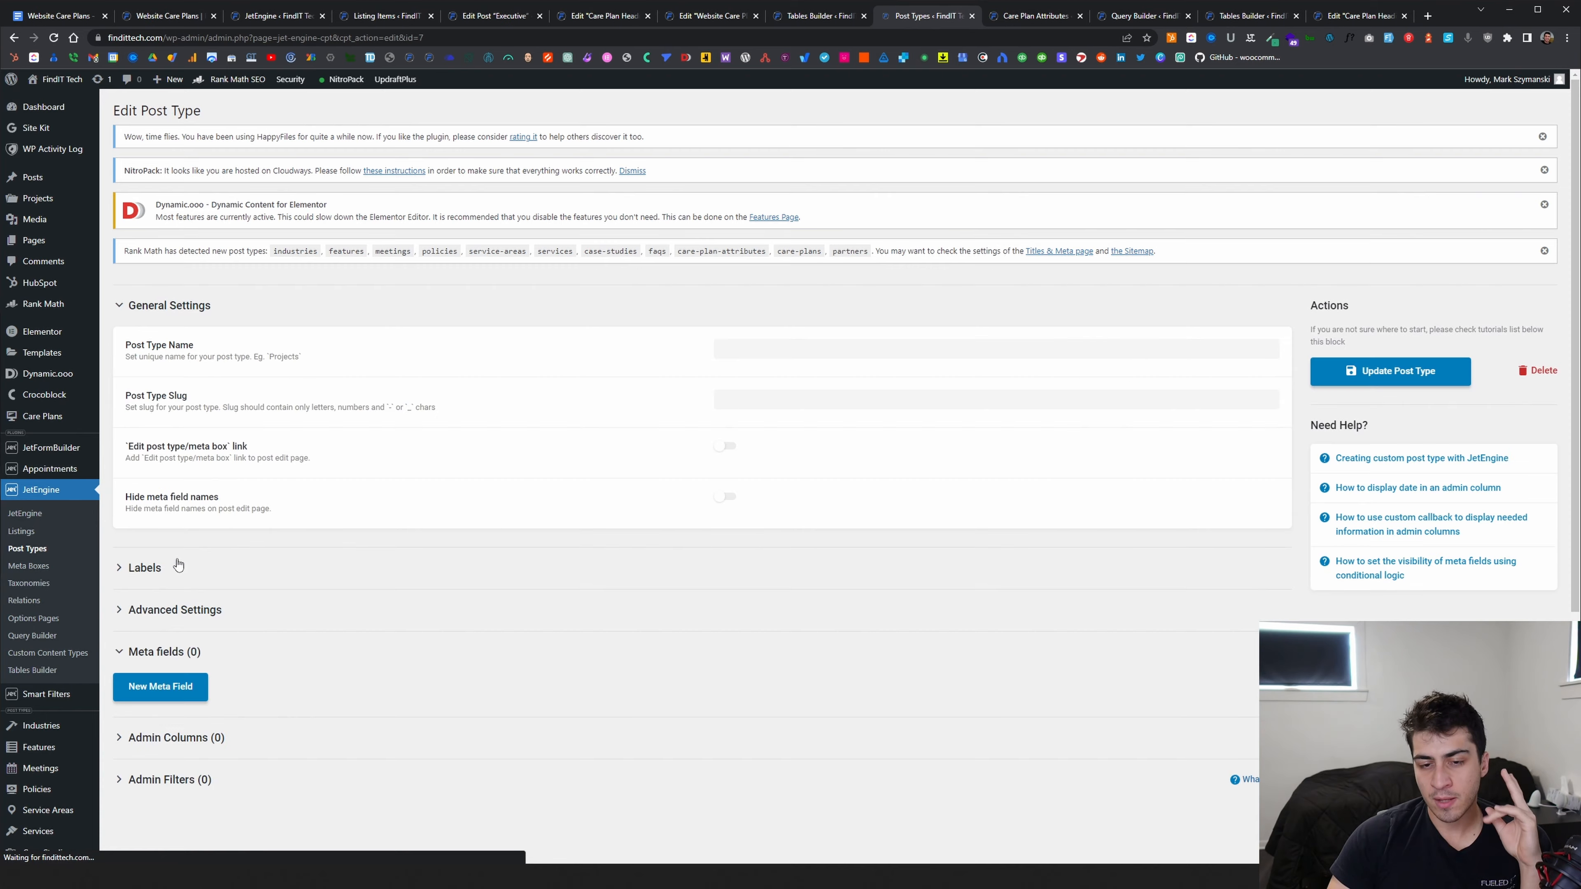
Review the Care Plan Attributes post type's general settings and meta field list, briefly expanding and collapsing the Description field
scroll(568, 554, "down", 2)
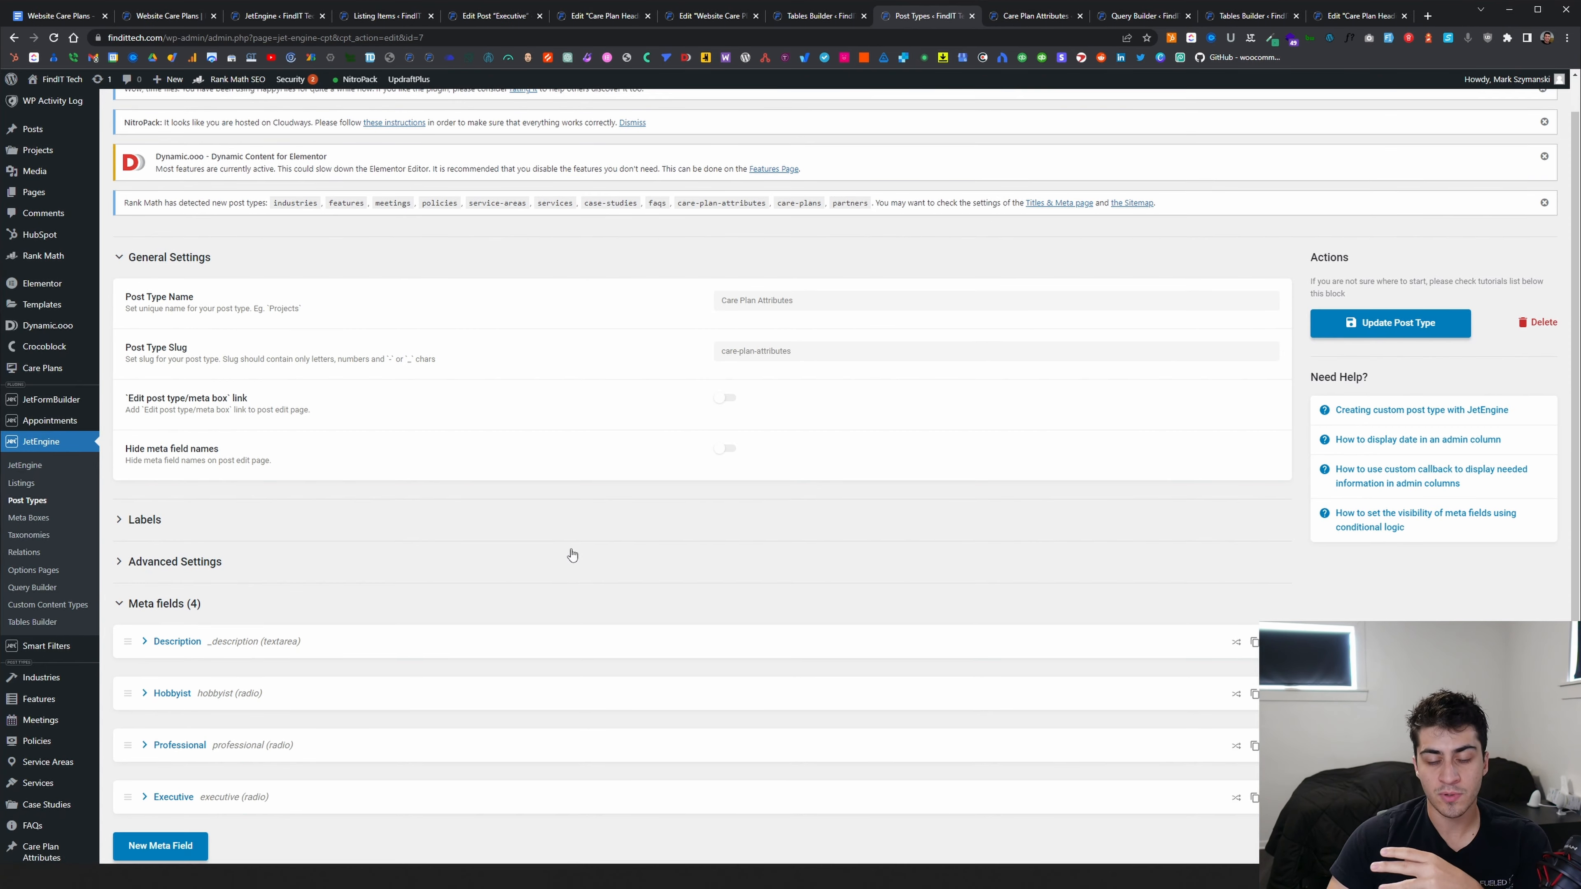
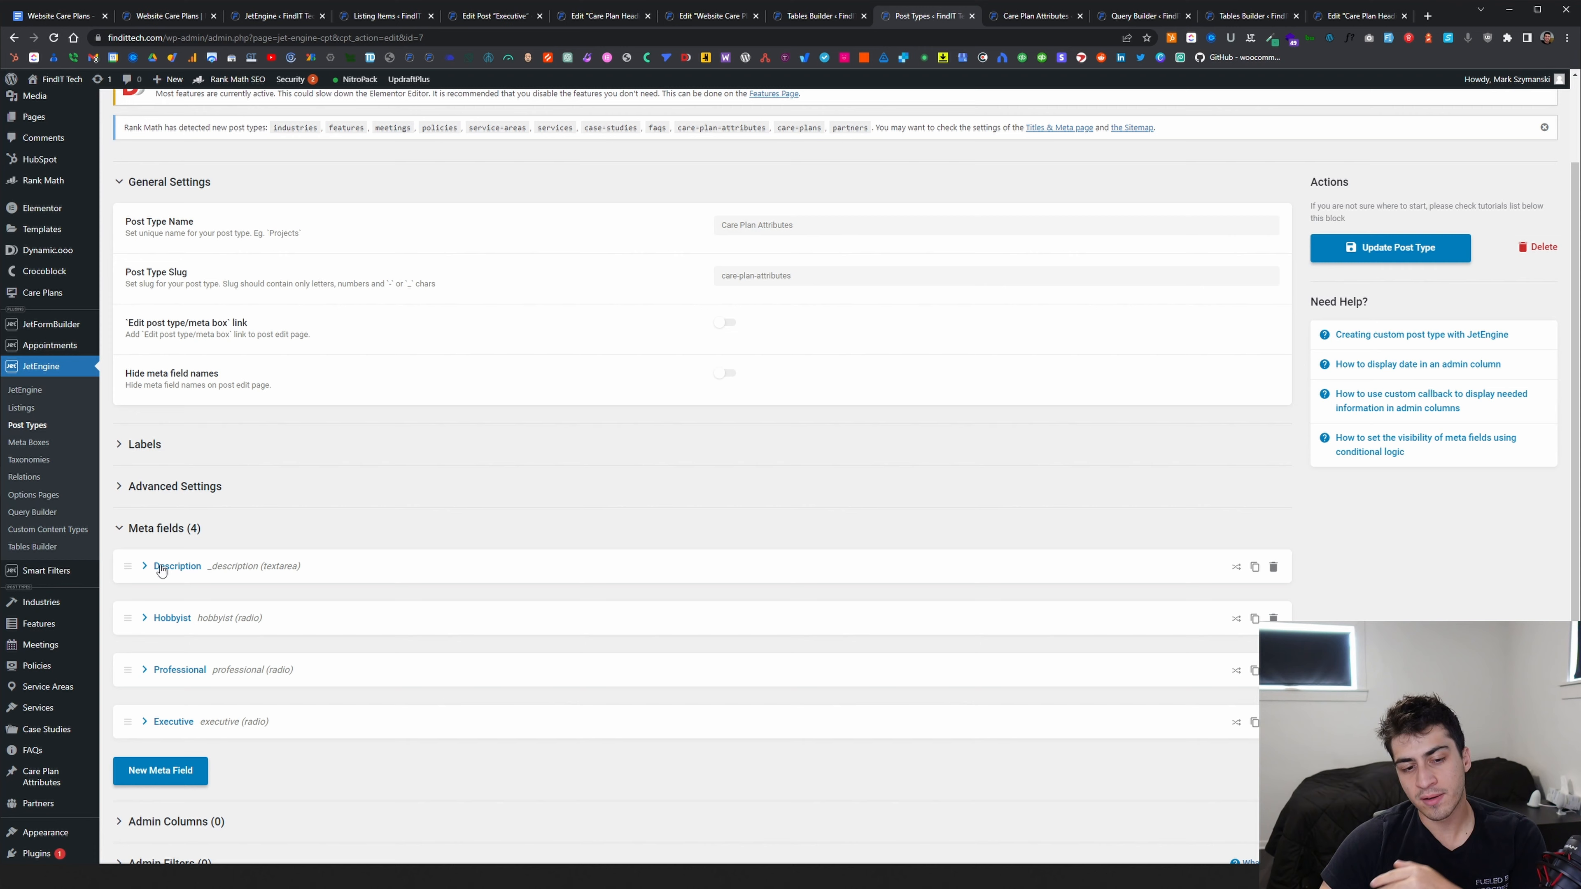
scroll(179, 588, "down", 1)
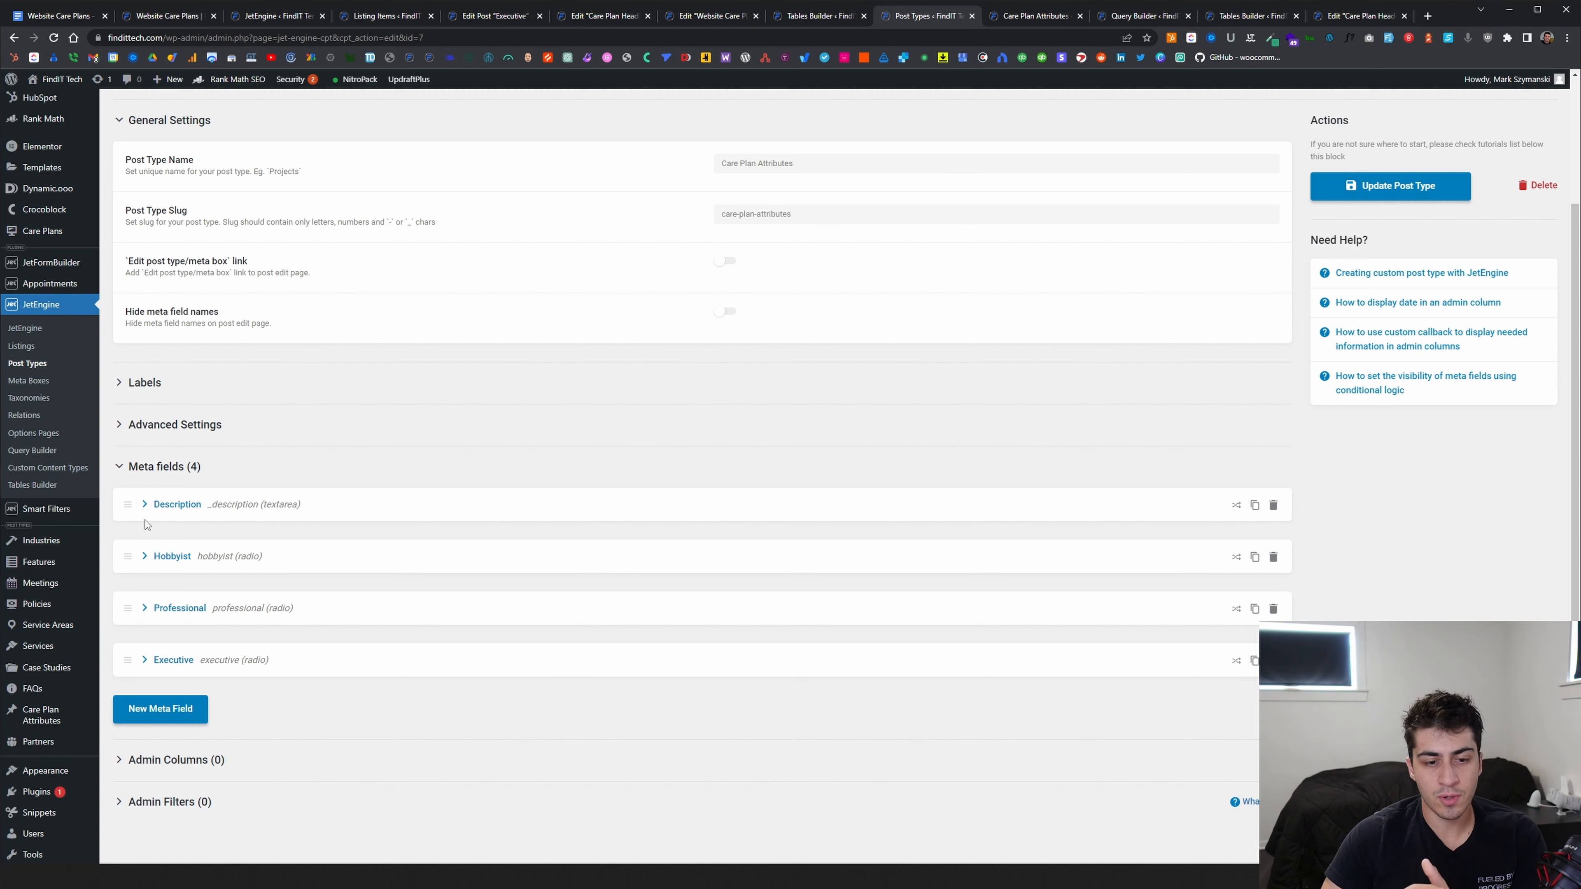
left_click(152, 511)
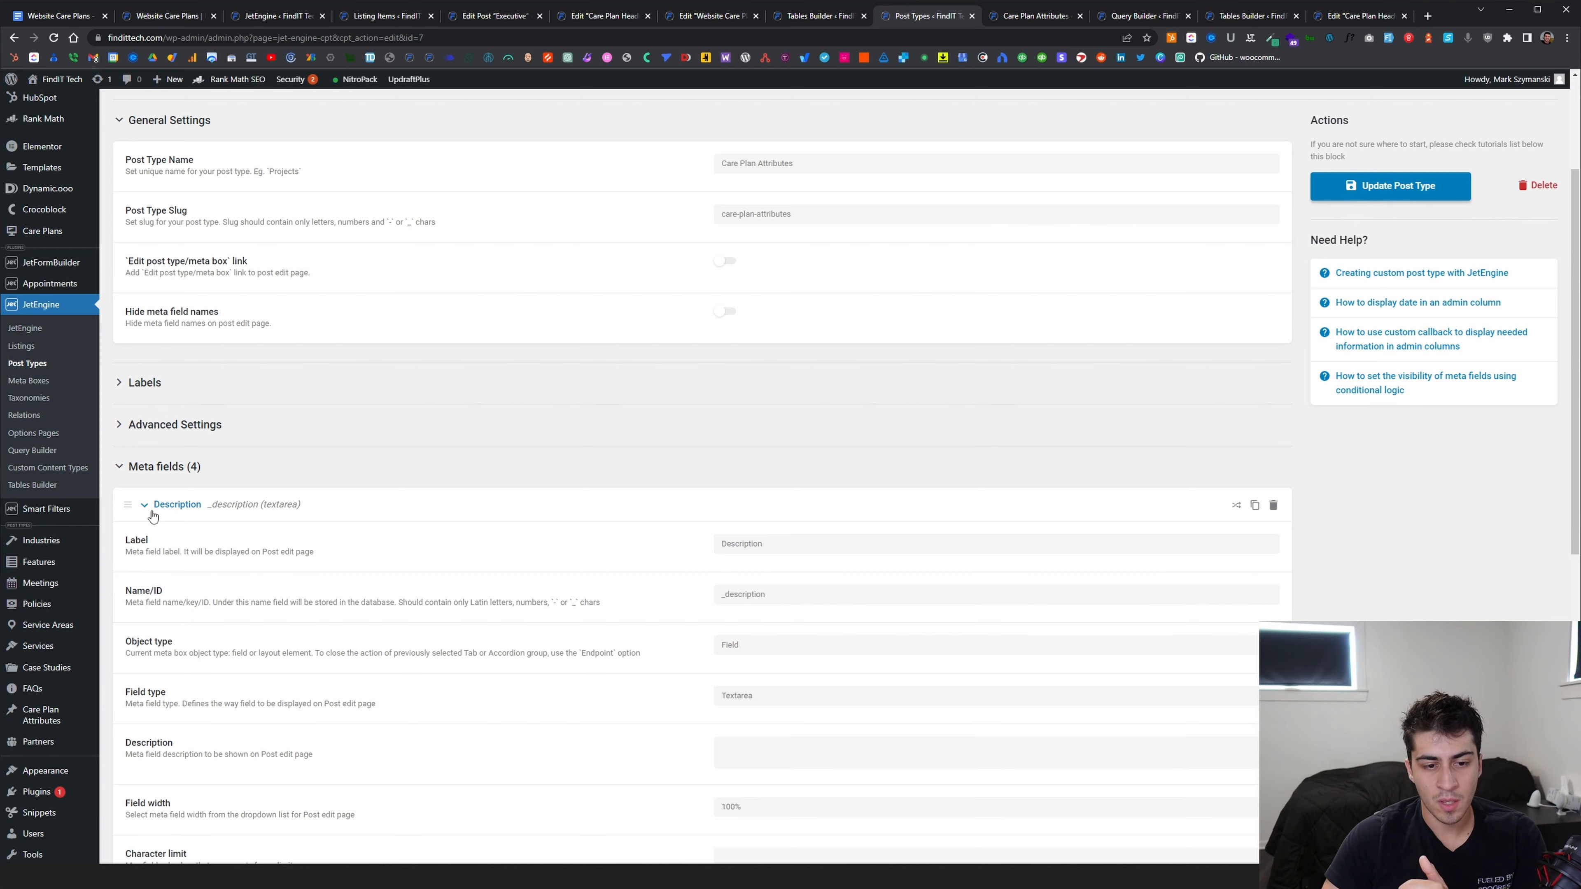
left_click(177, 505)
left_click(177, 505)
scroll(623, 586, "down", 4)
scroll(661, 577, "up", 4)
left_click(176, 508)
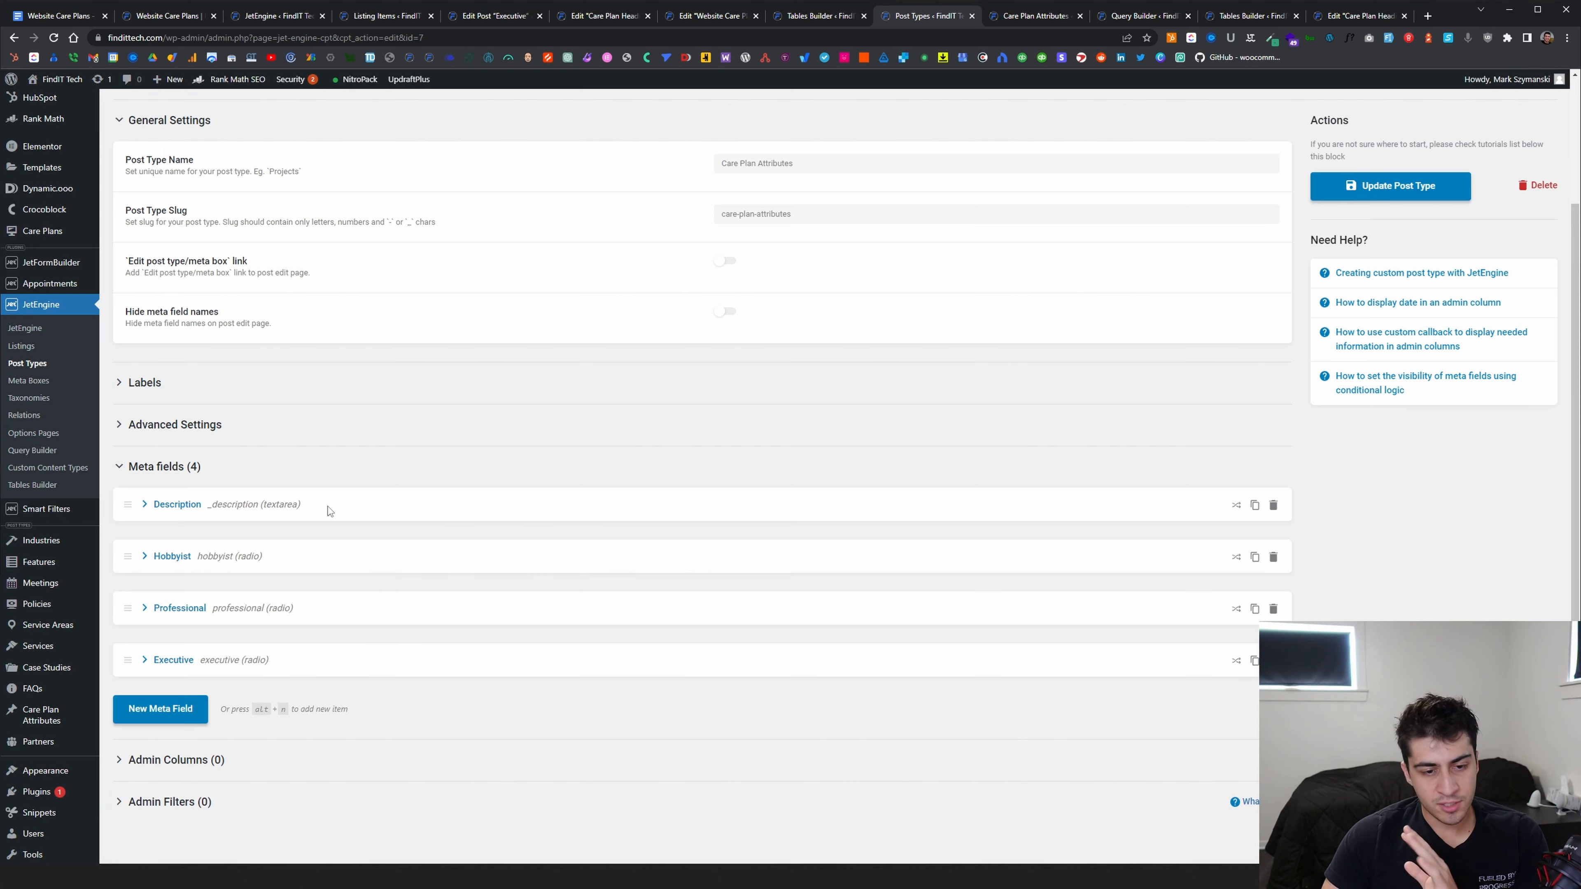
Check the post type name and slug, then inspect the Description meta field's full settings and collapse it
scroll(561, 488, "up", 2)
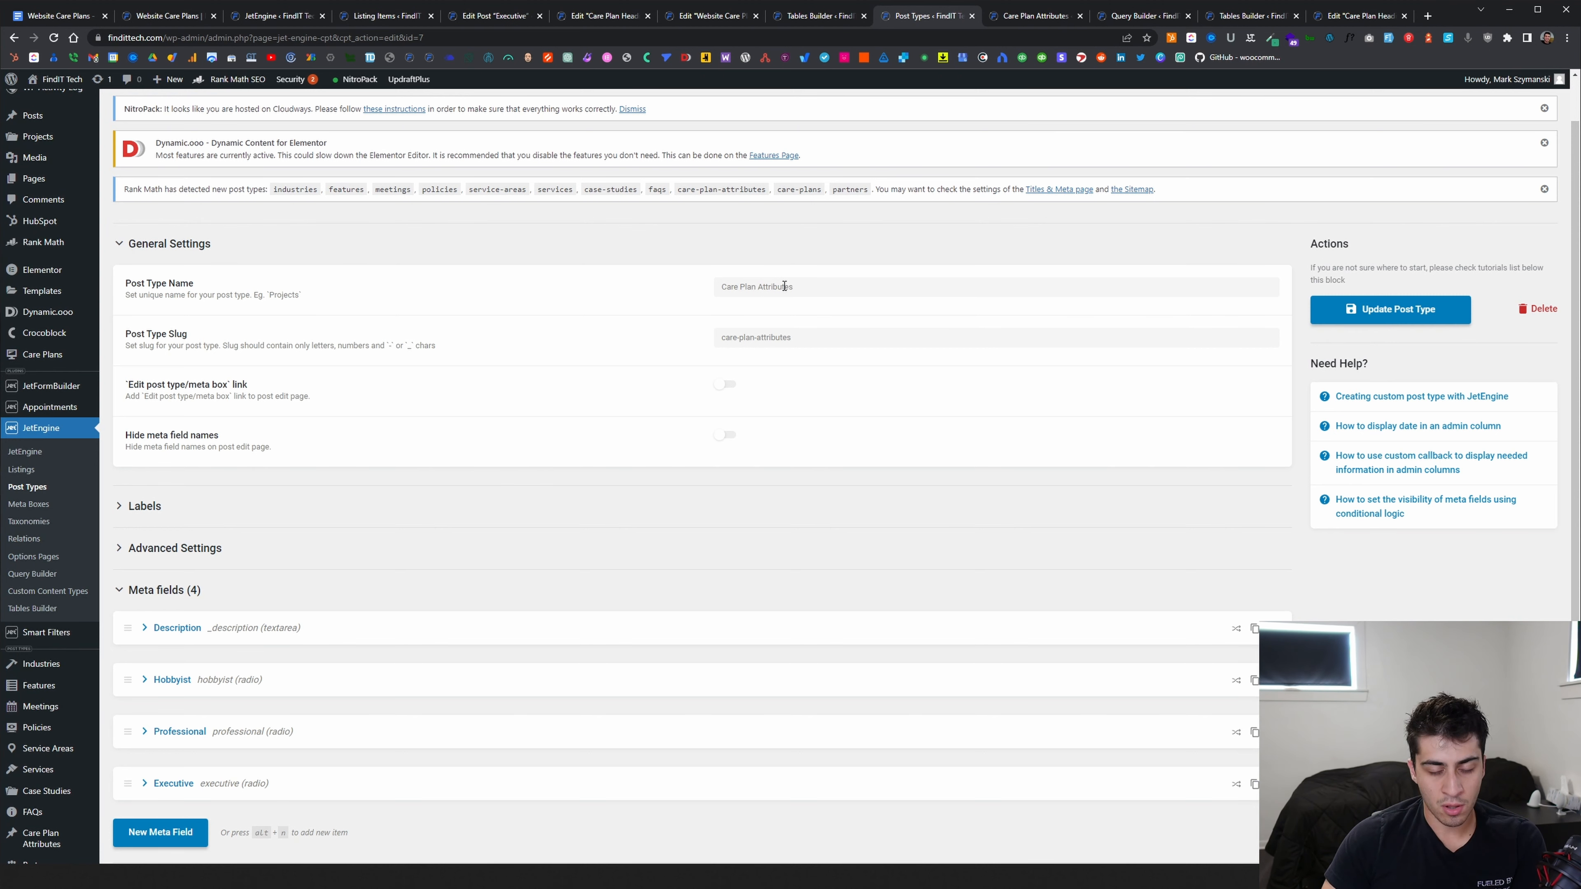
scroll(179, 516, "down", 2)
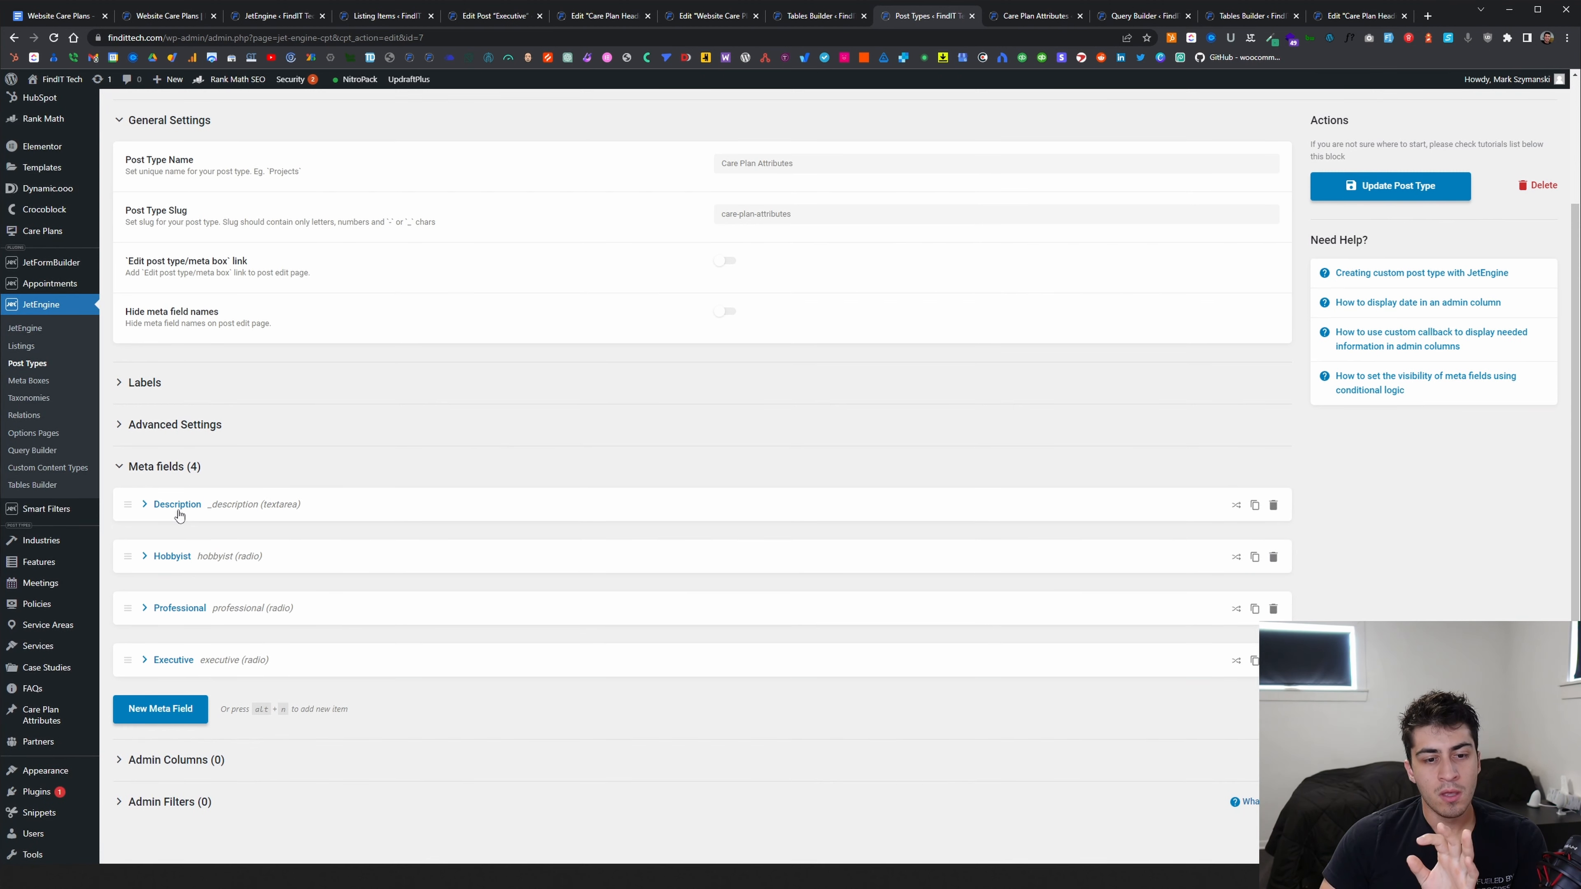
left_click(178, 507)
scroll(822, 503, "down", 2)
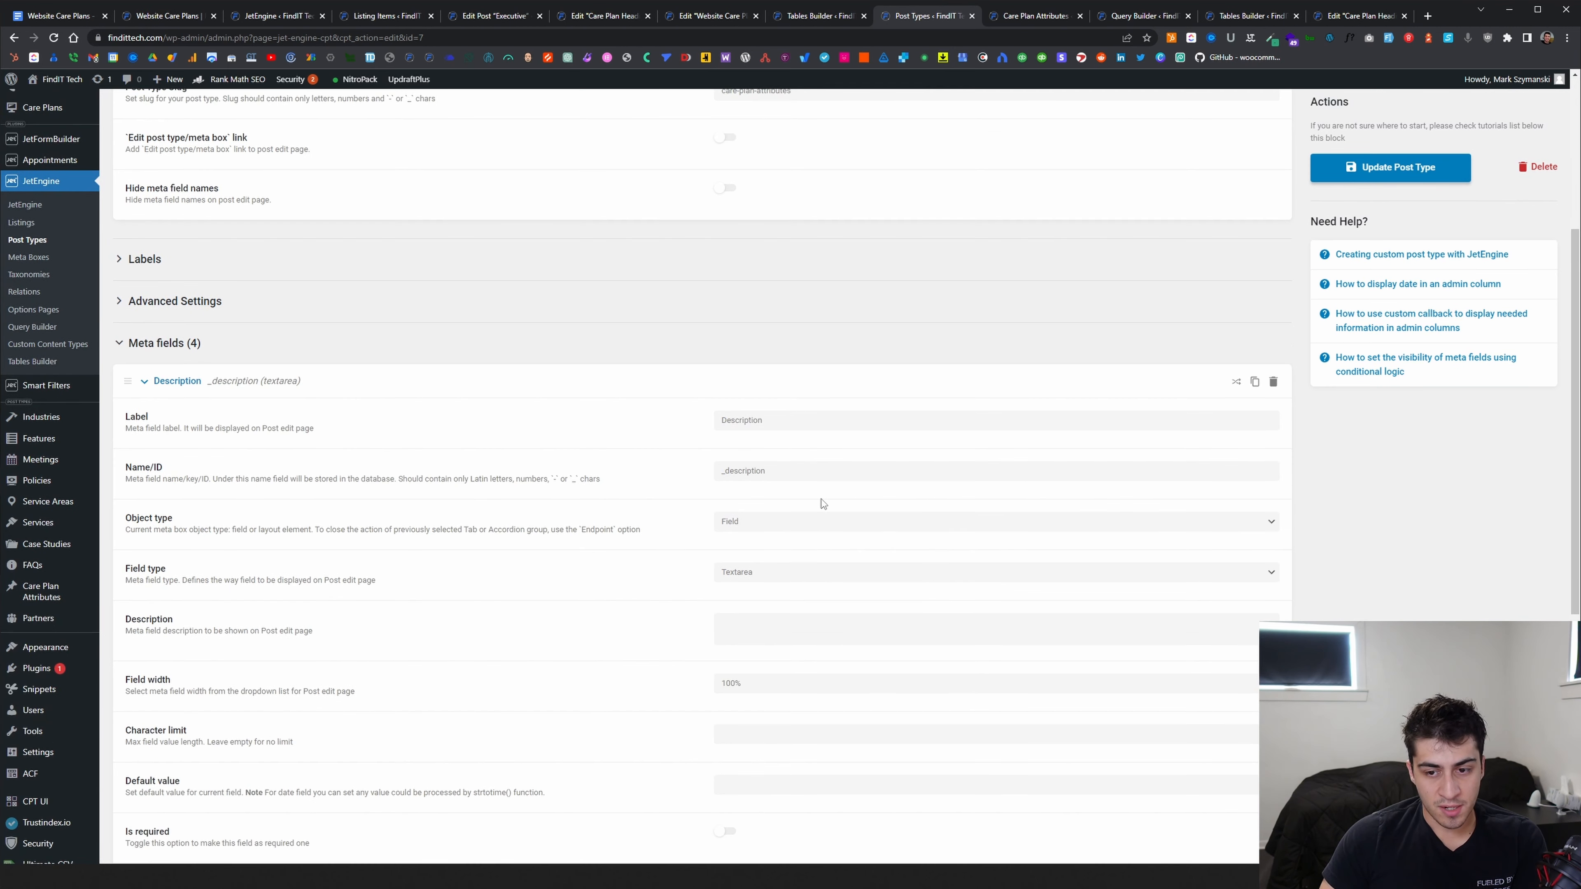
scroll(811, 512, "down", 3)
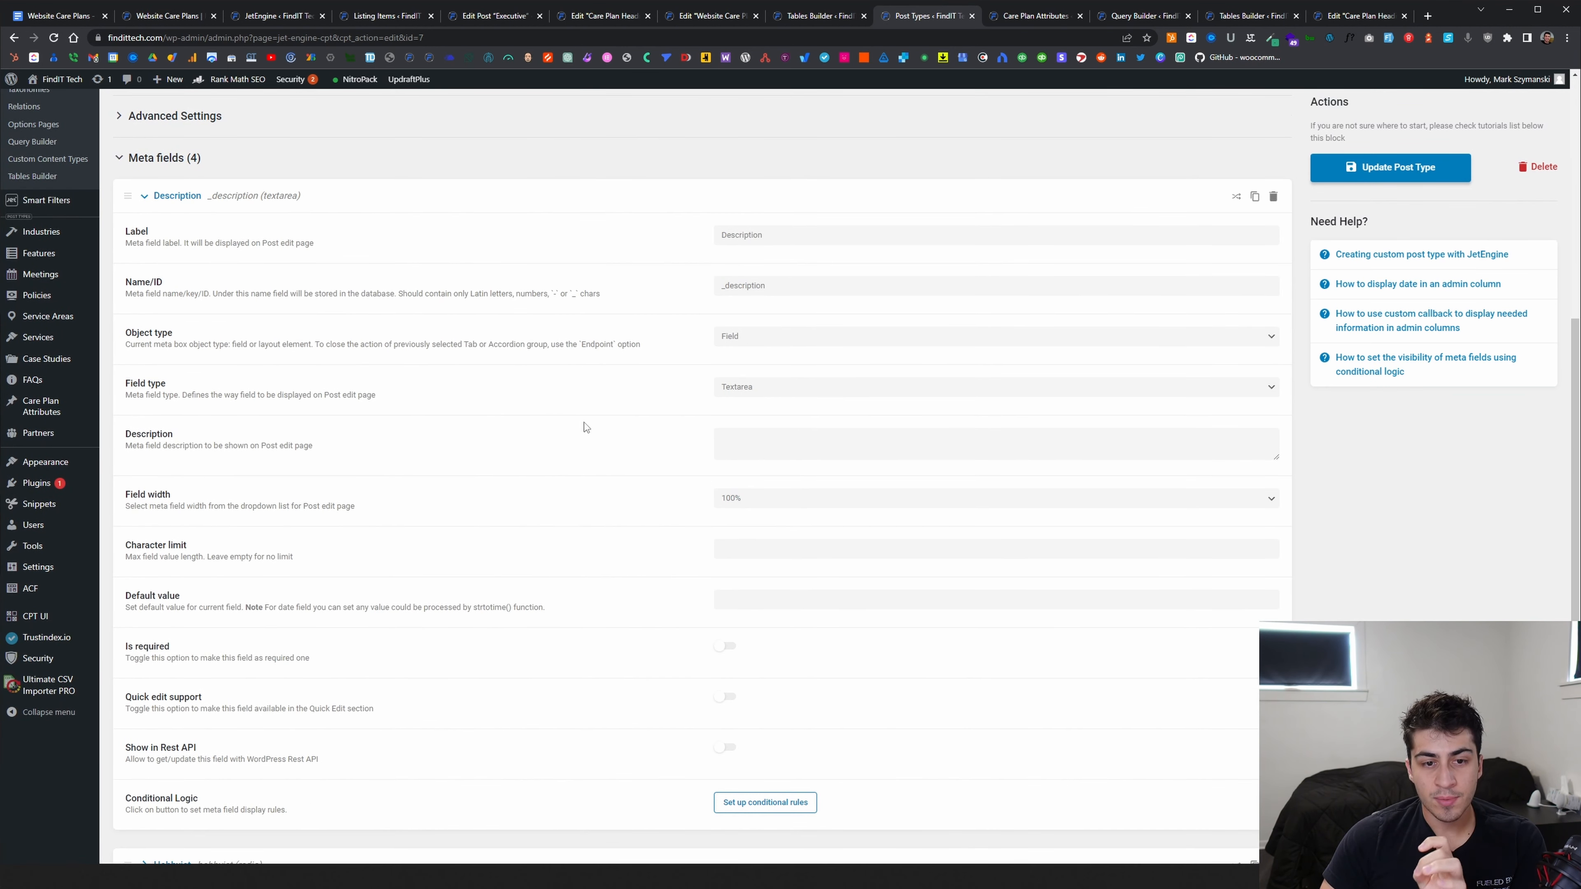
left_click(182, 197)
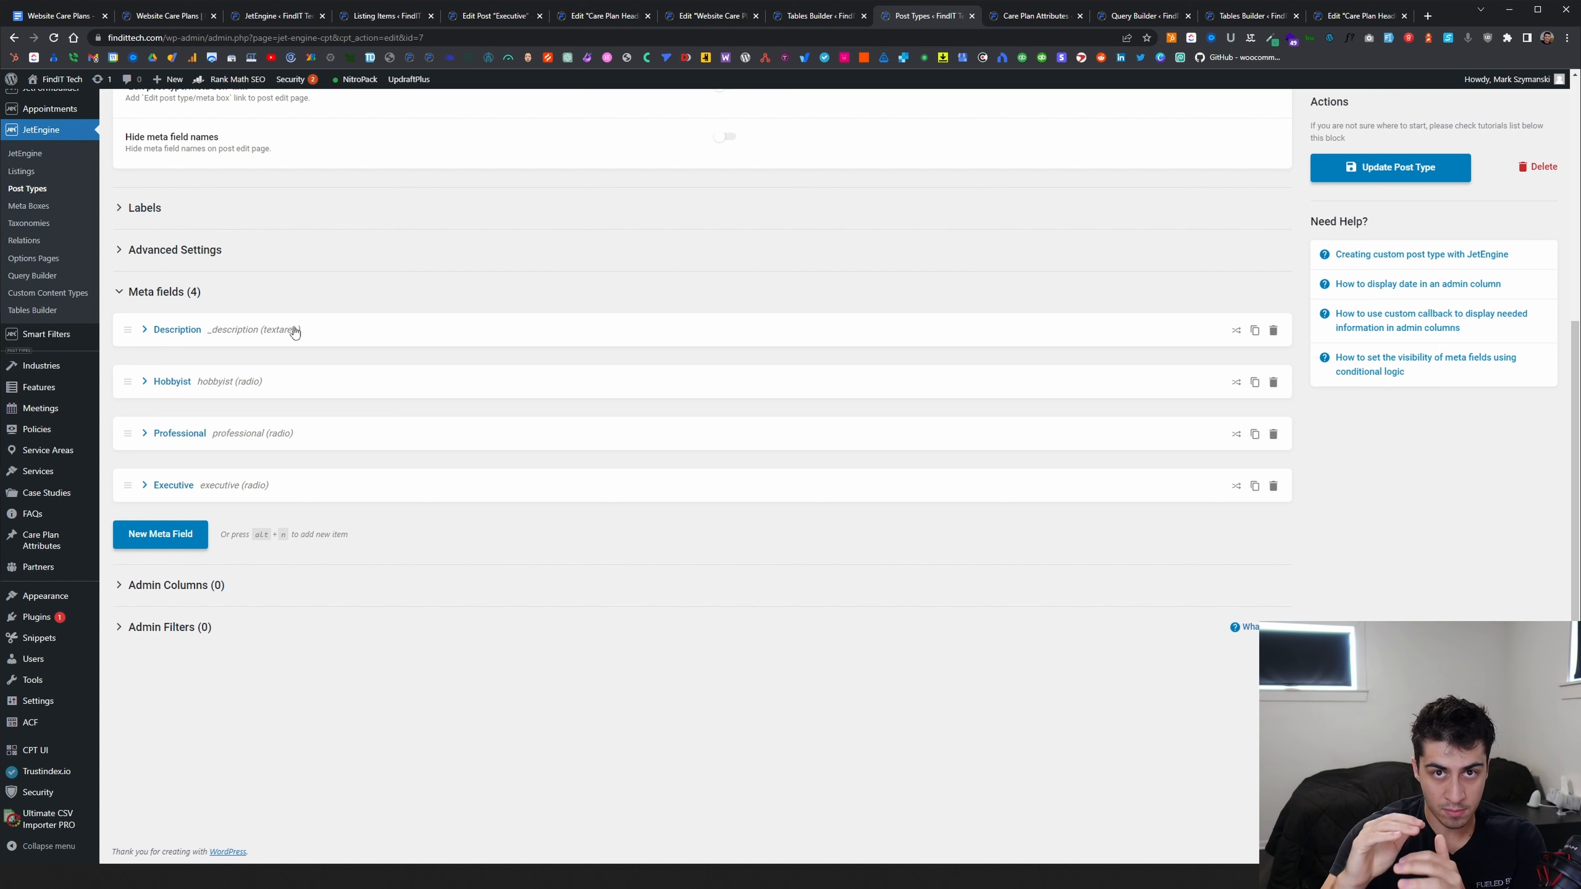
Inspect the Hobbyist meta field's field type and its Included and Not Included options, then collapse the field
left_click(173, 381)
scroll(346, 382, "down", 2)
scroll(350, 383, "down", 3)
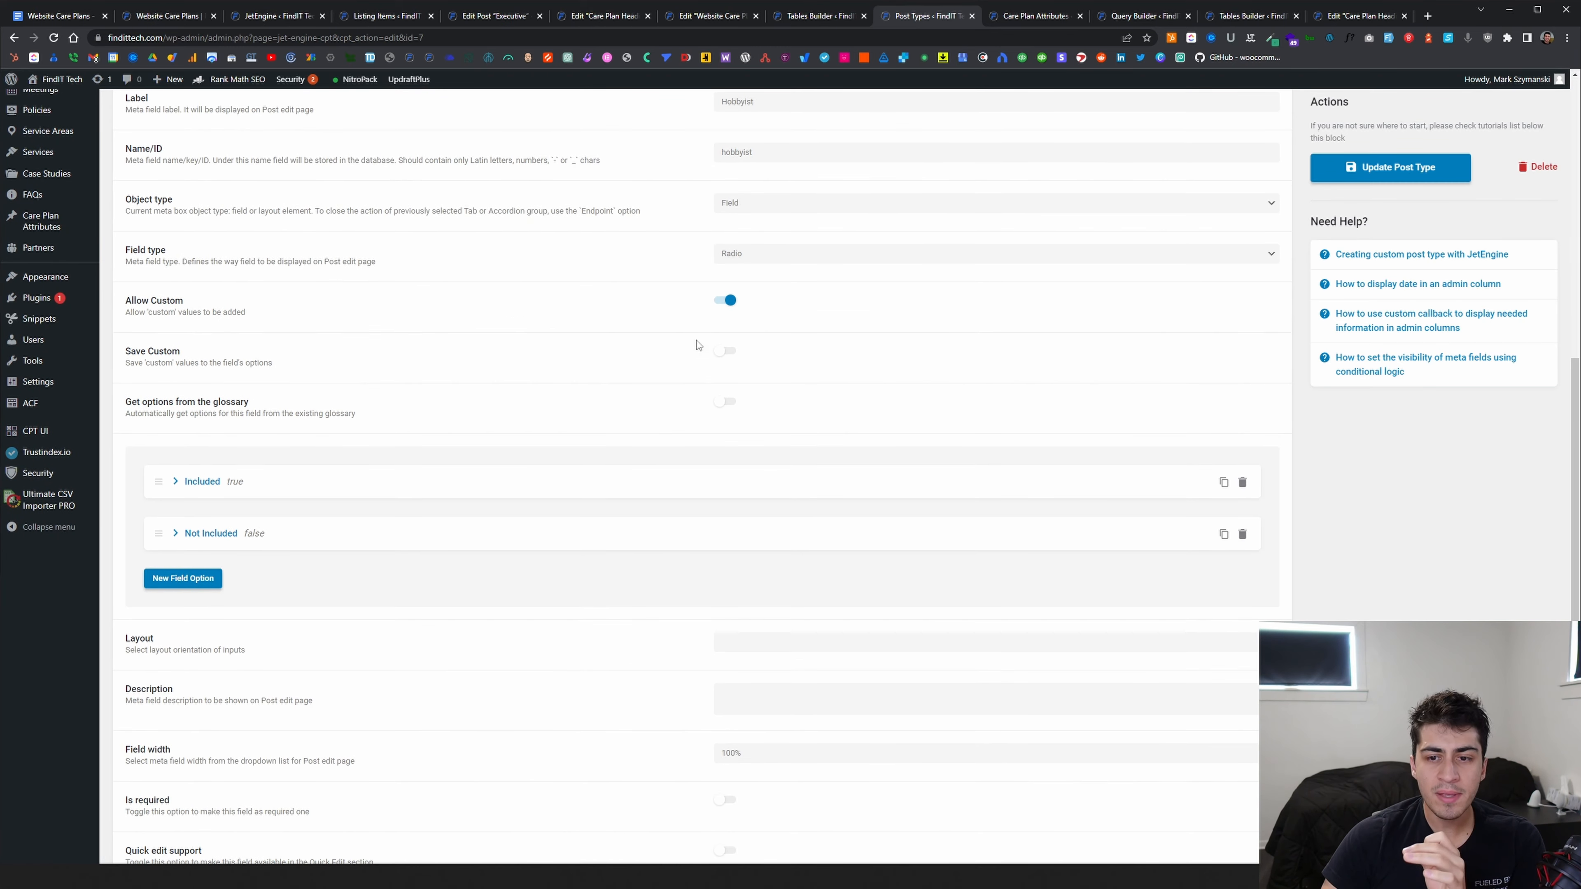
scroll(550, 300, "up", 3)
left_click(153, 311)
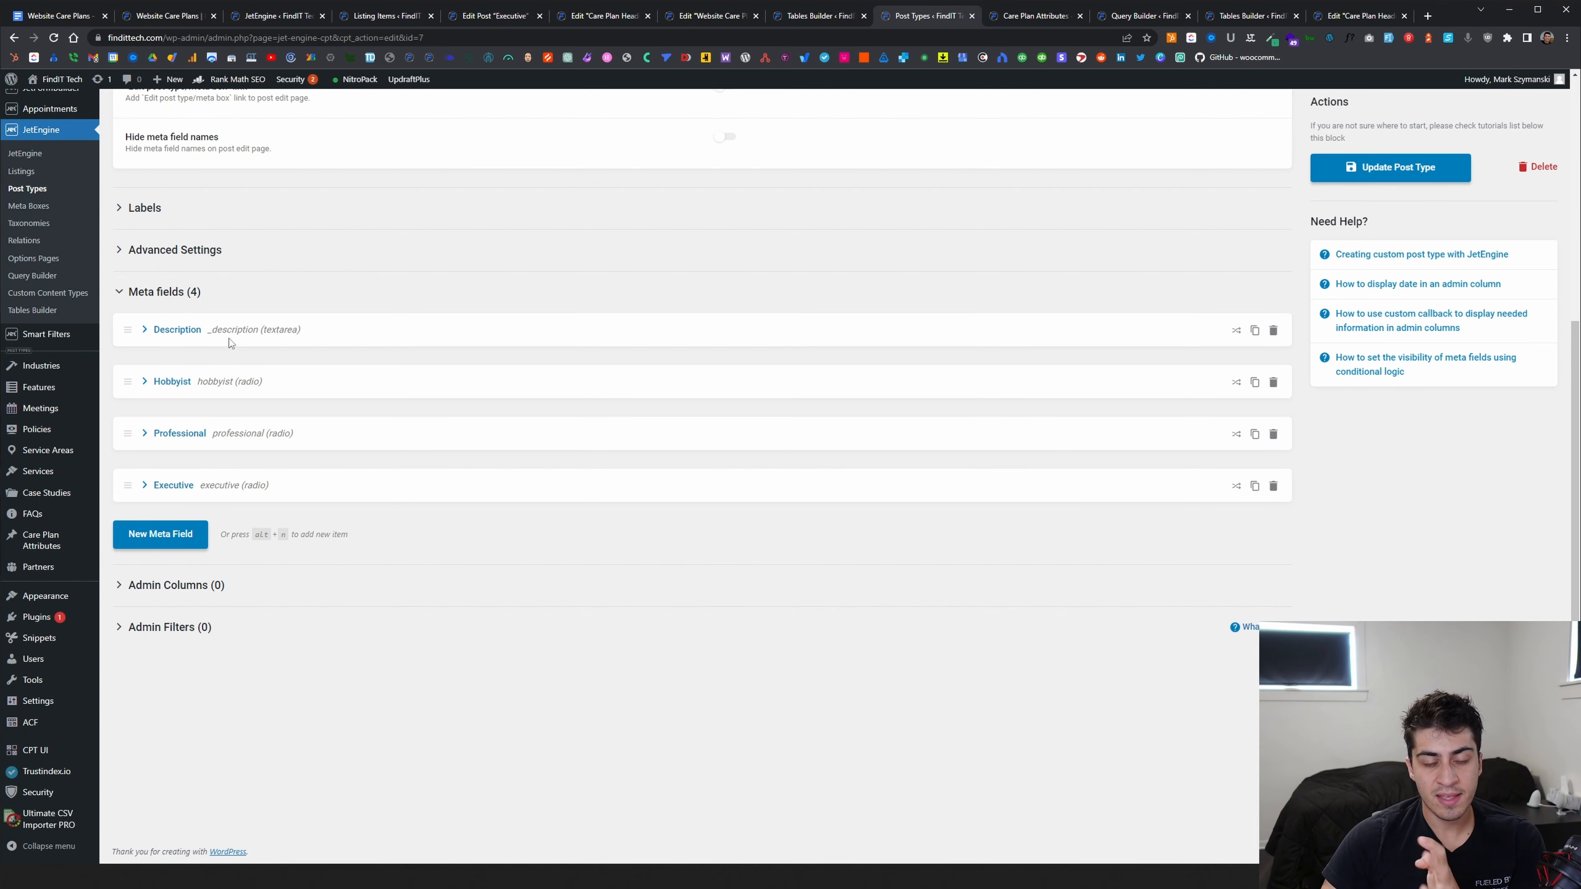
Reopen the Hobbyist meta field to examine its Allow Custom setting, then check the Professional field's matching settings, leaving both collapsed
left_click(172, 384)
scroll(255, 419, "down", 1)
scroll(471, 520, "down", 1)
scroll(472, 525, "down", 2)
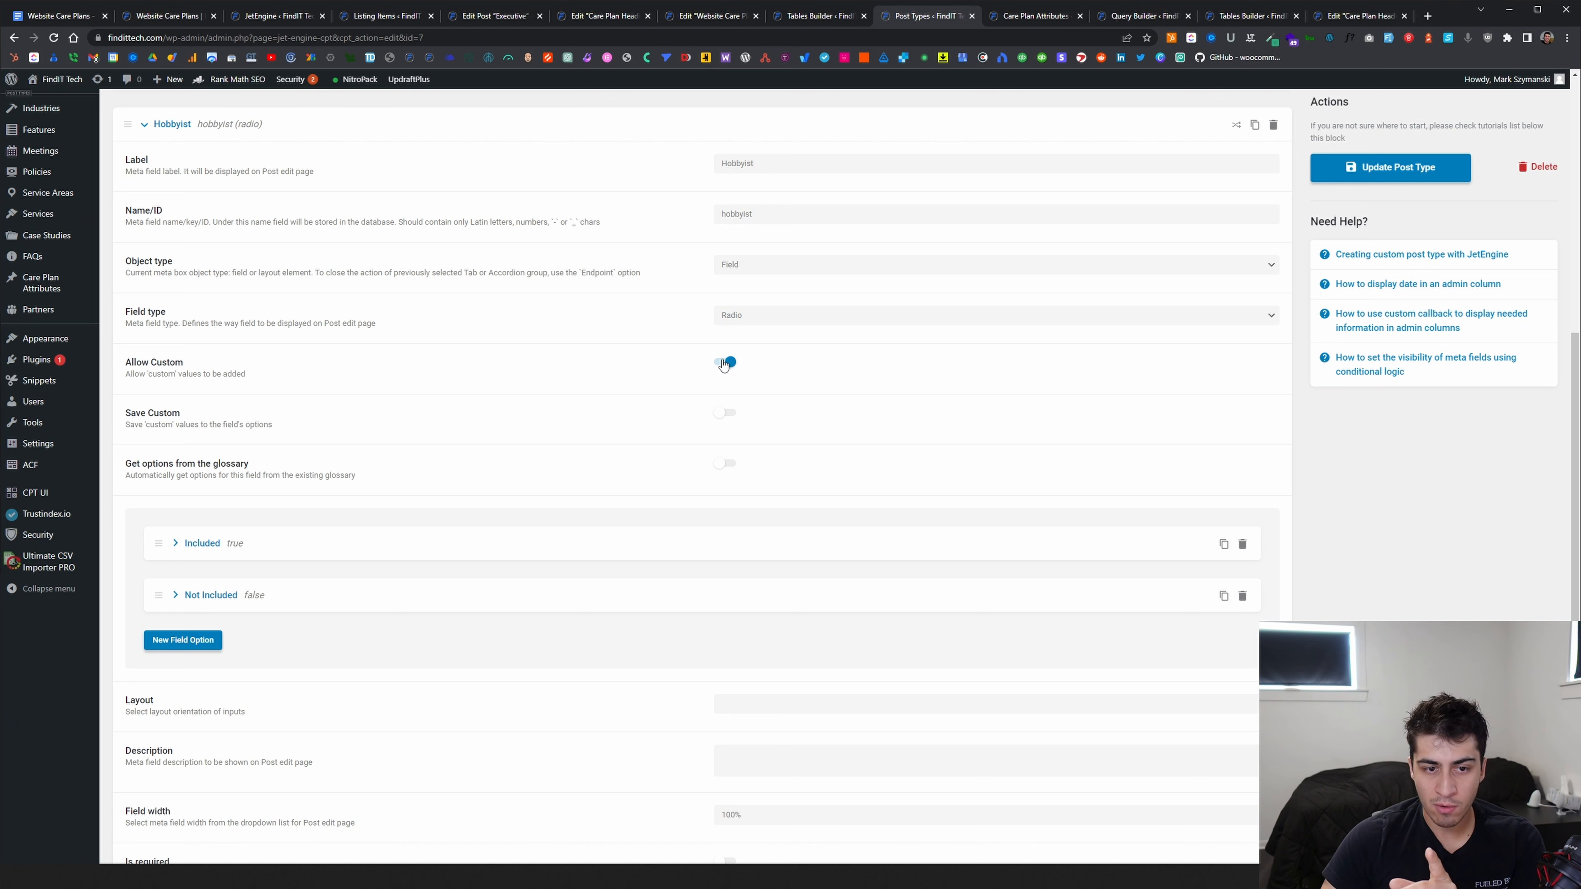
scroll(730, 377, "down", 2)
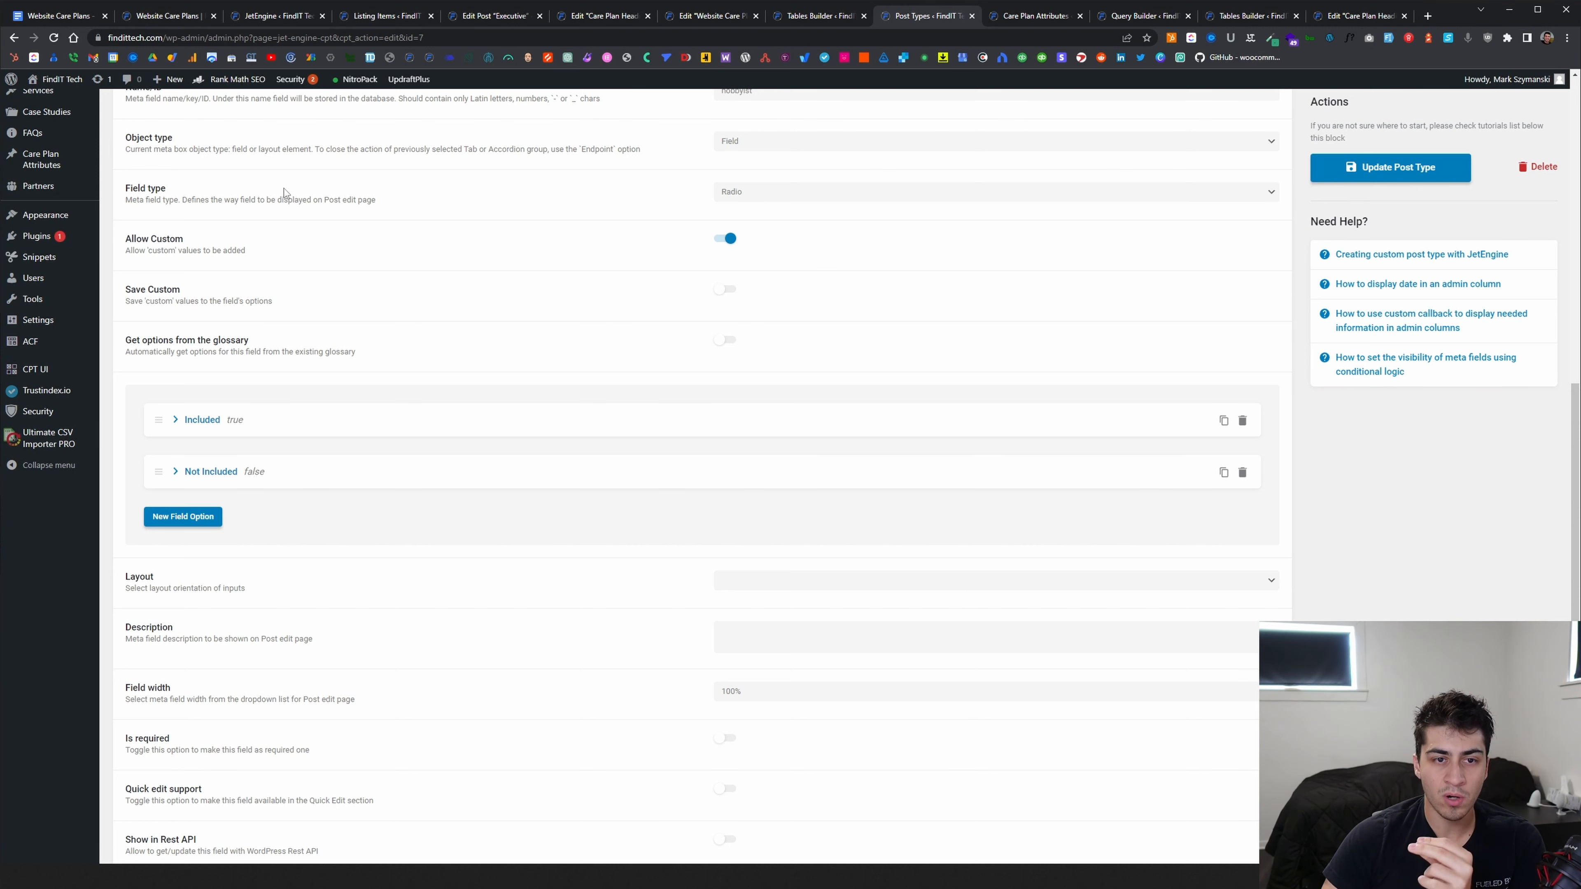
scroll(155, 166, "up", 3)
left_click(144, 188)
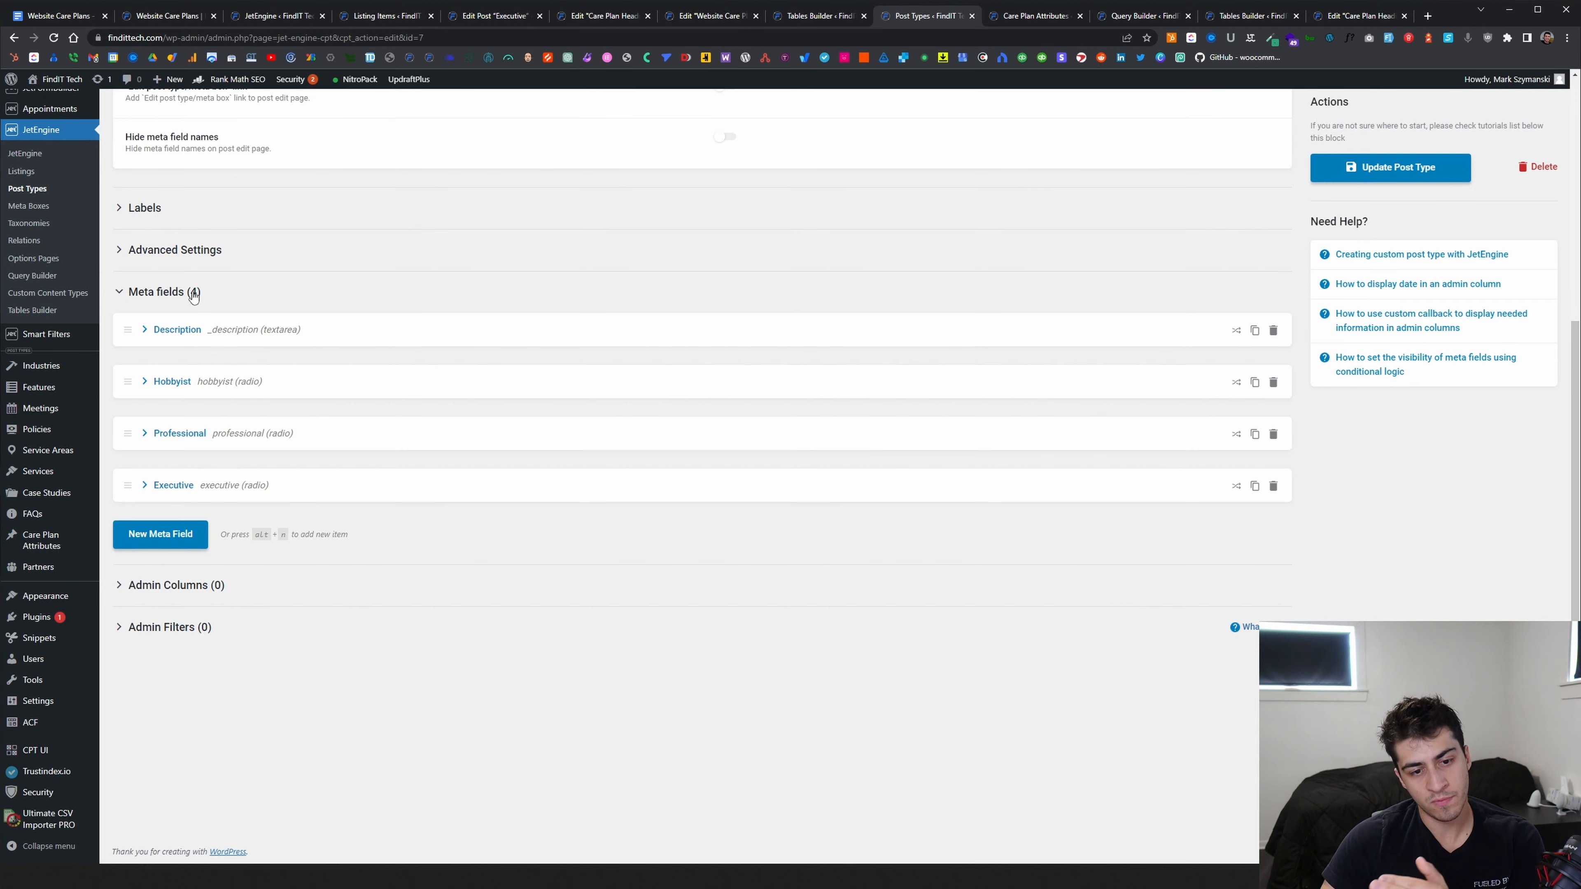
left_click(150, 433)
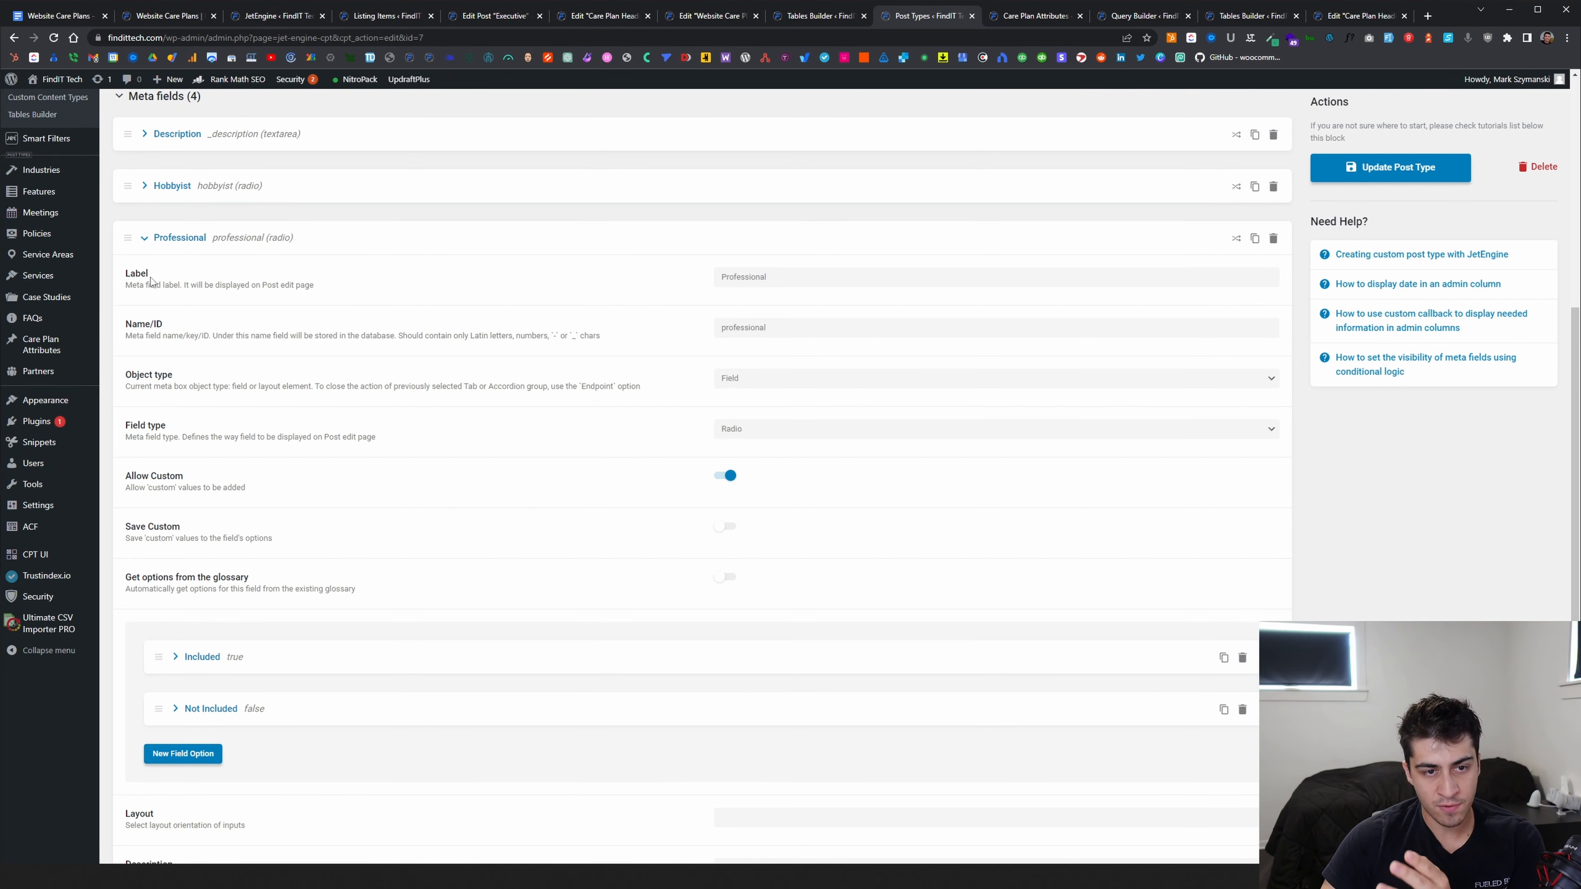
left_click(150, 244)
Switch to the Care Plan Attributes post list and look through the individual attribute entries
left_click(1034, 16)
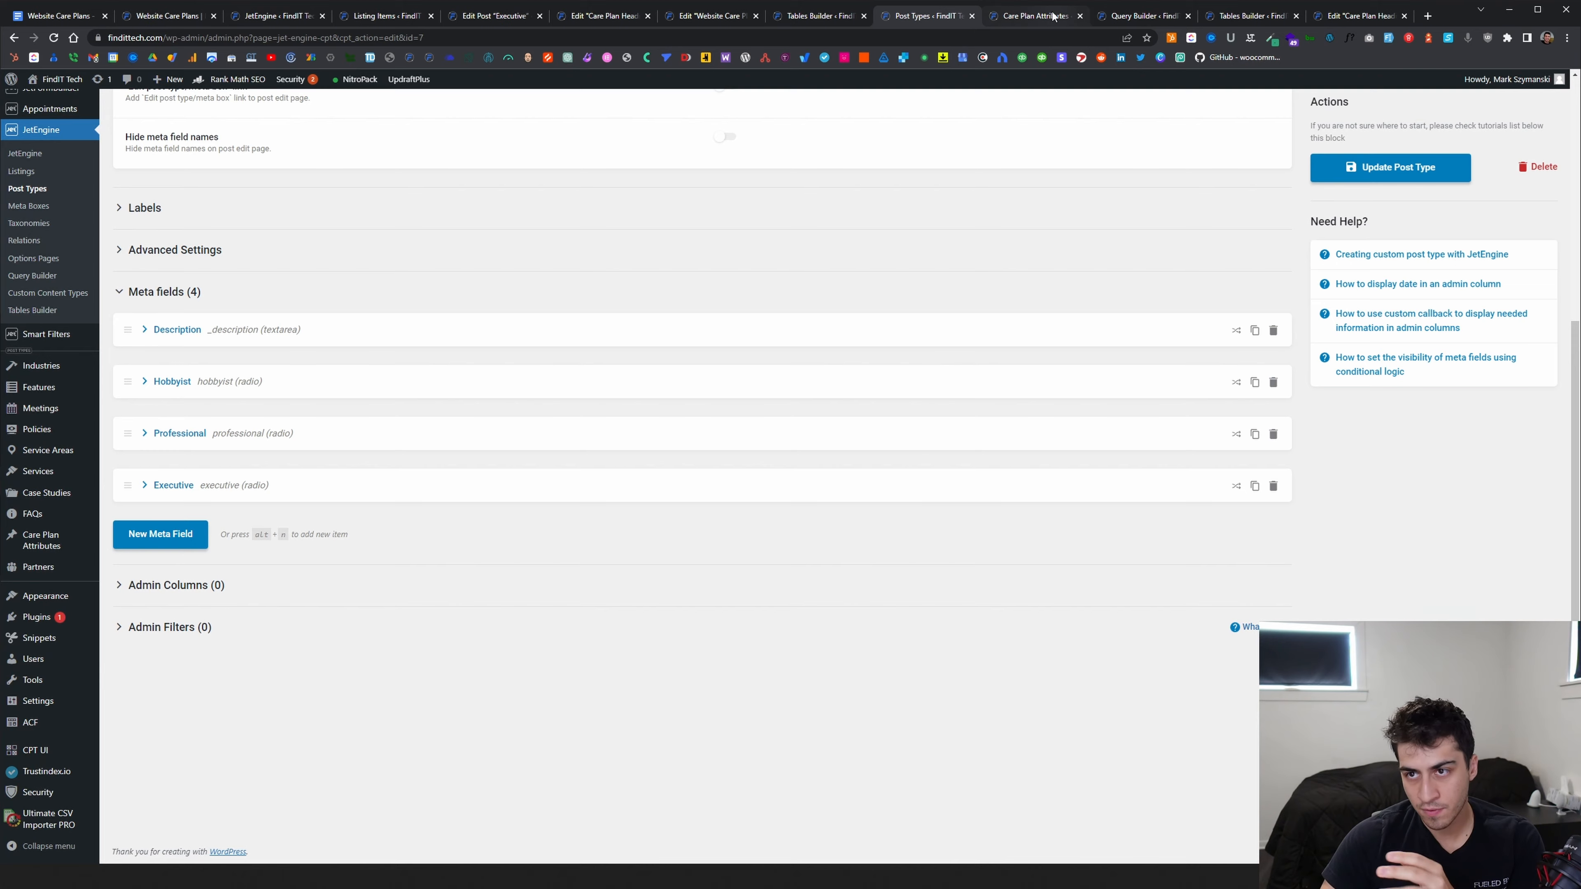
scroll(651, 366, "up", 5)
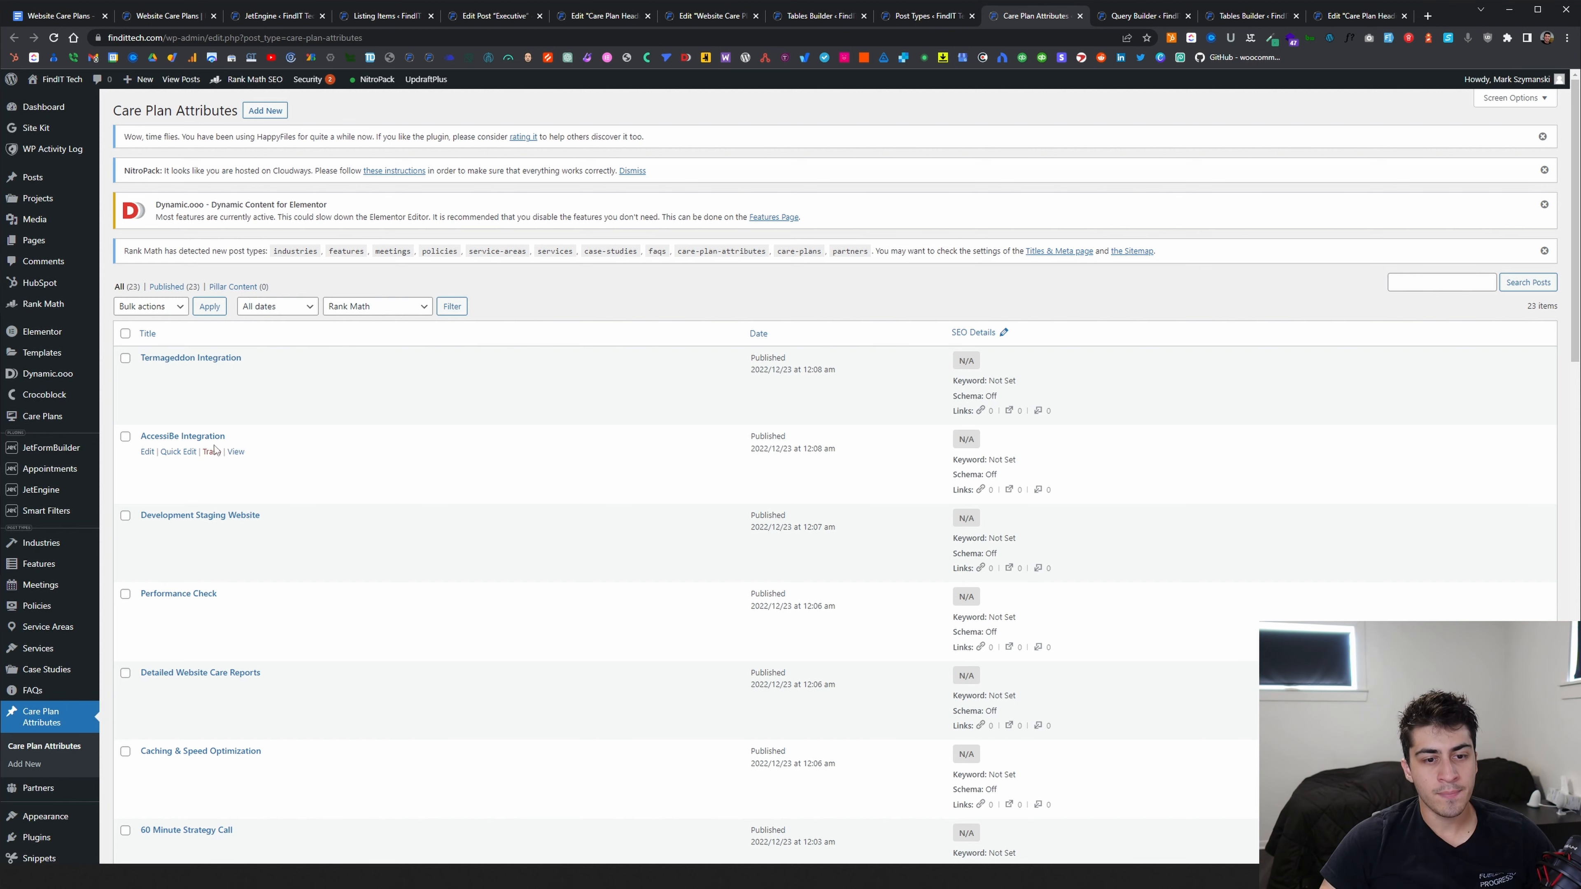
scroll(208, 446, "down", 6)
scroll(206, 443, "down", 2)
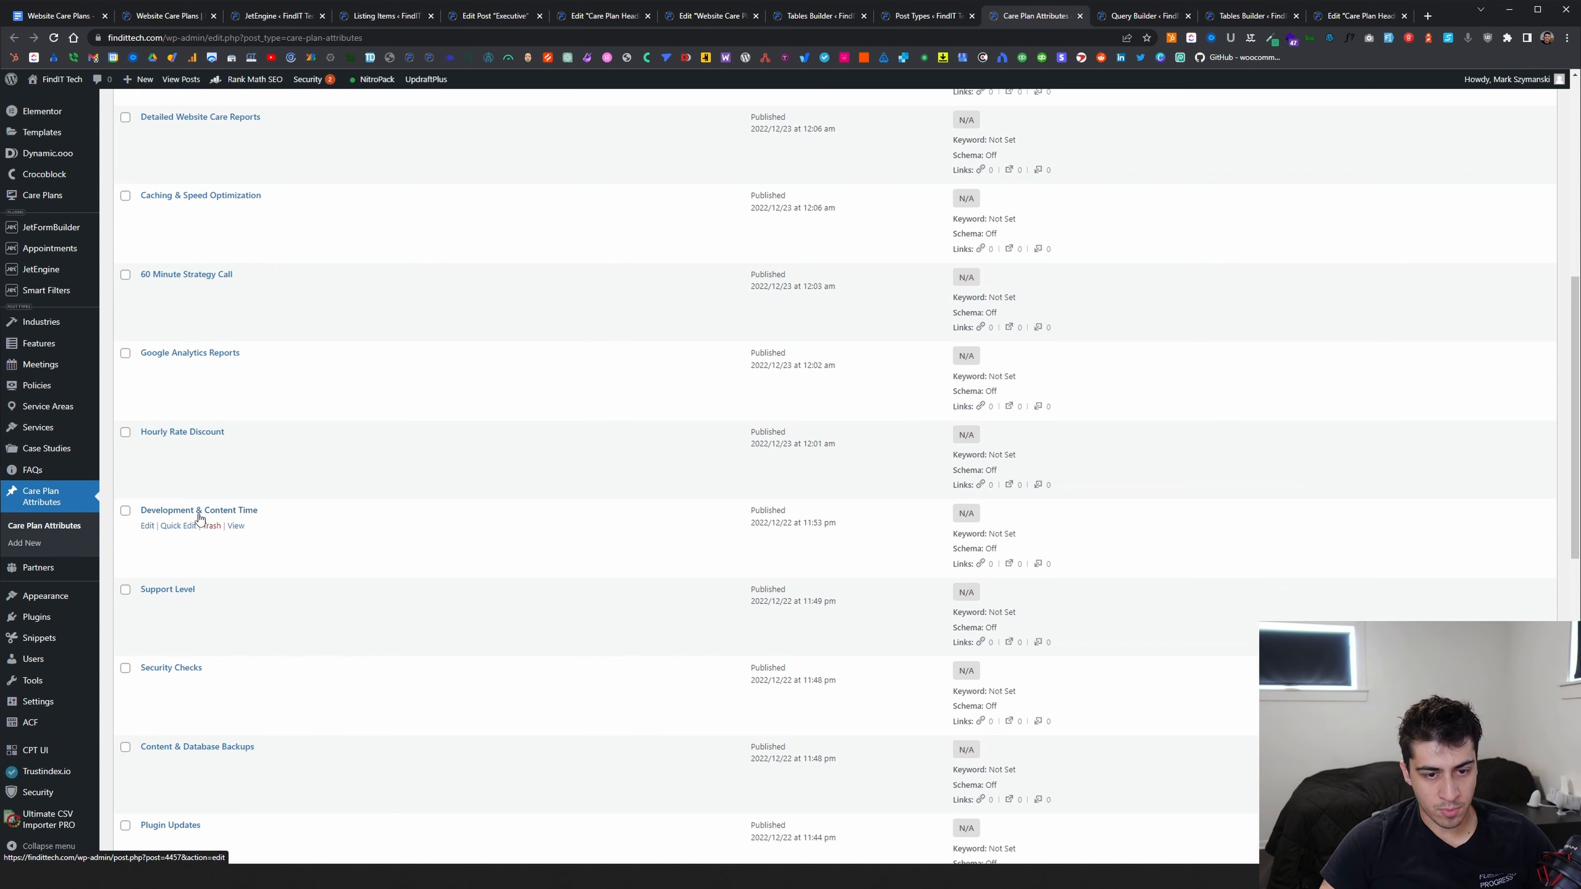
scroll(199, 517, "down", 2)
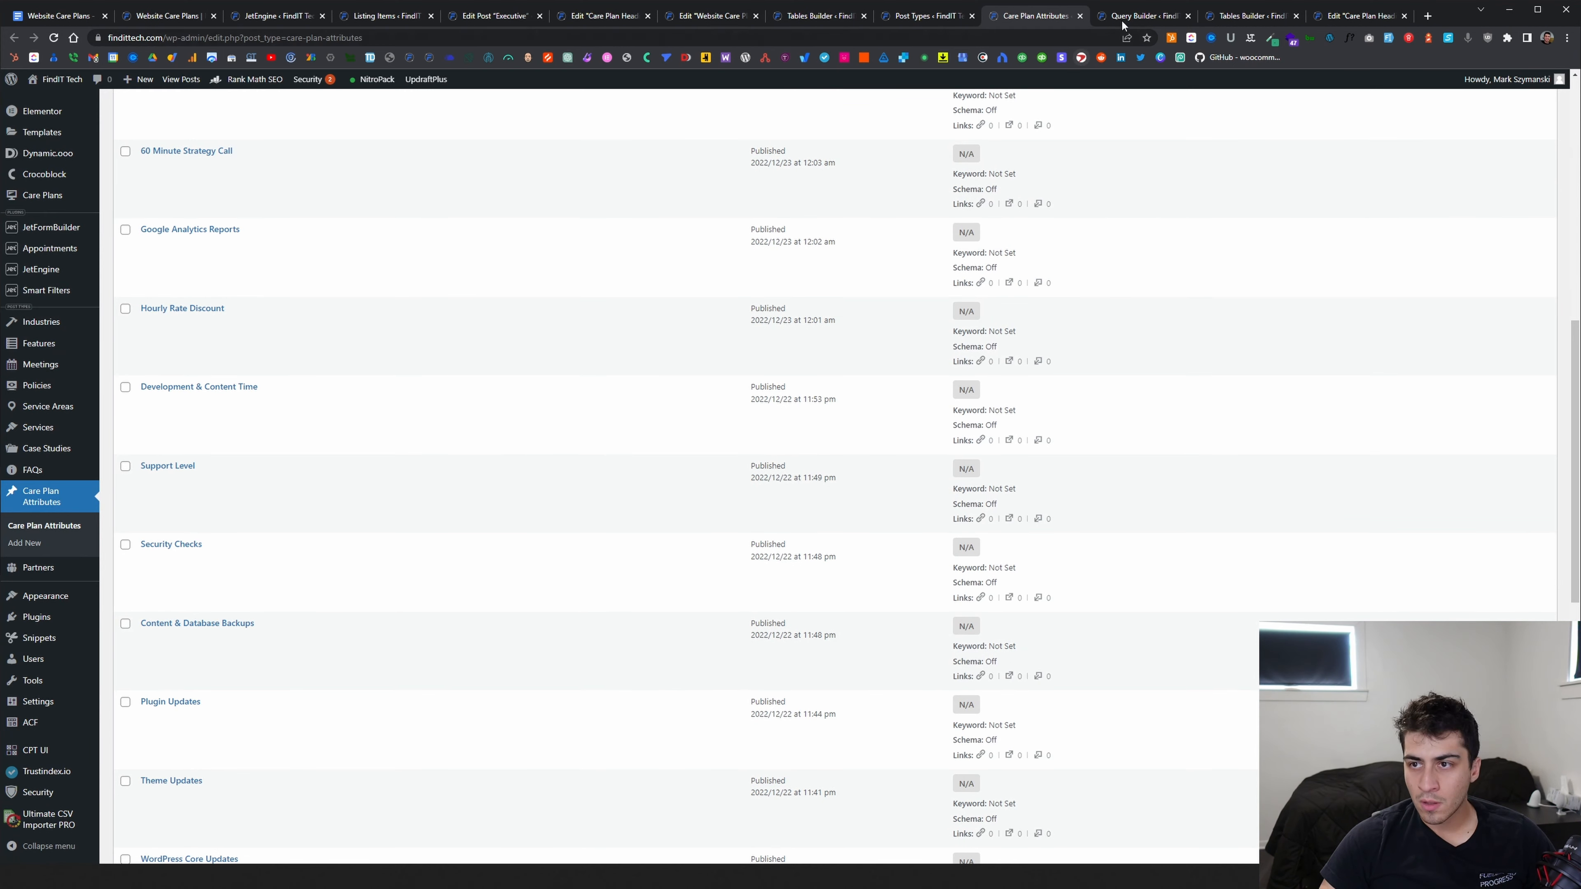
Compare the attribute entries with the rows of the live page's feature comparison table, then return to the post list
left_click(168, 16)
scroll(802, 372, "down", 7)
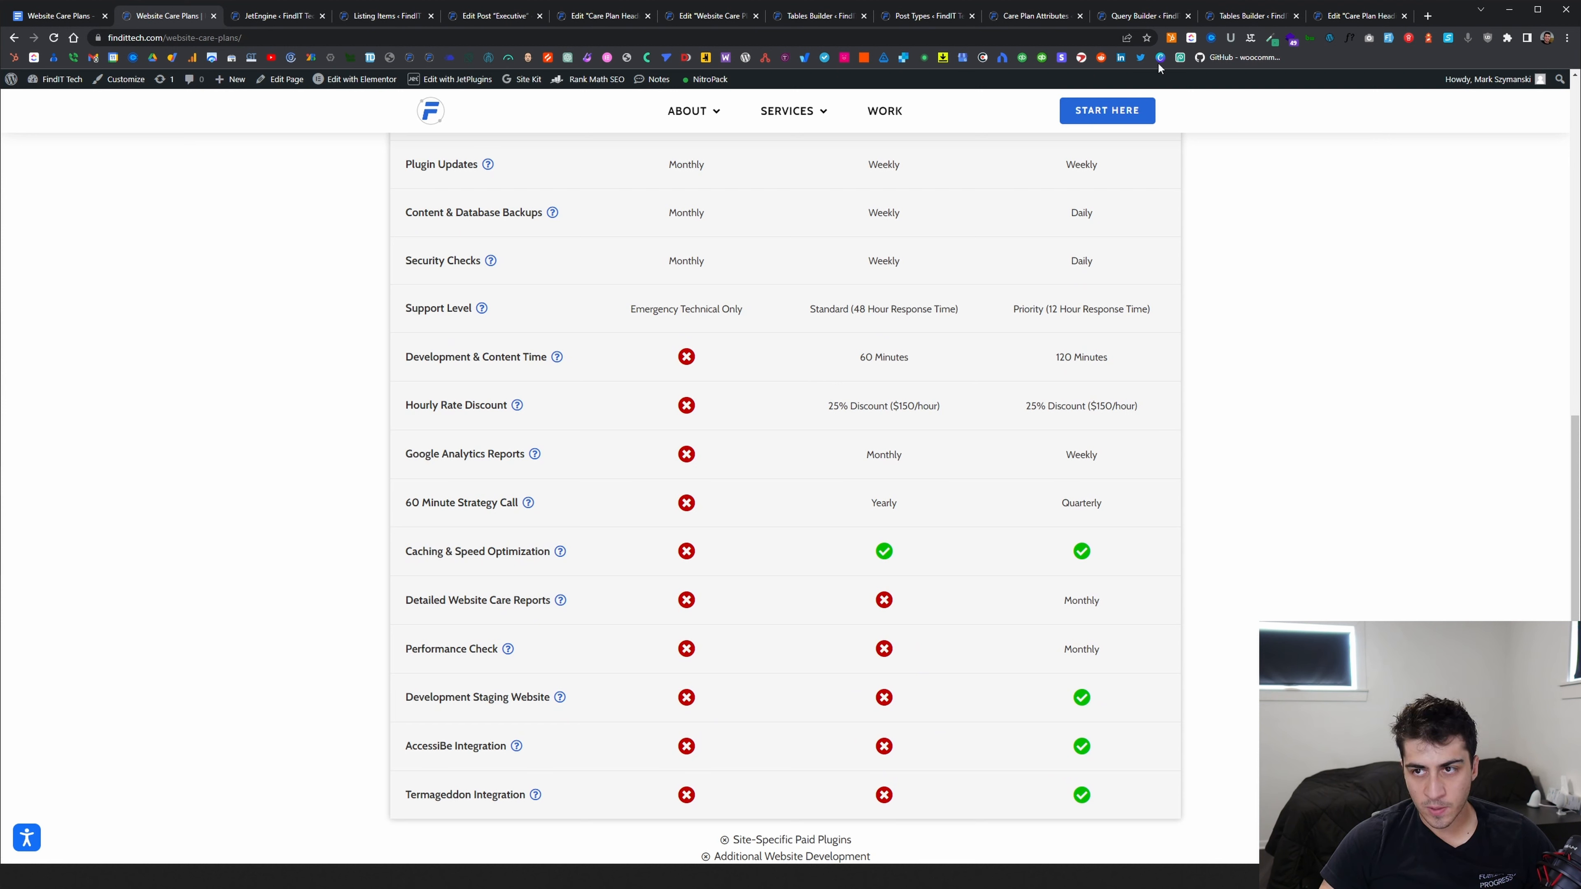
left_click(1037, 16)
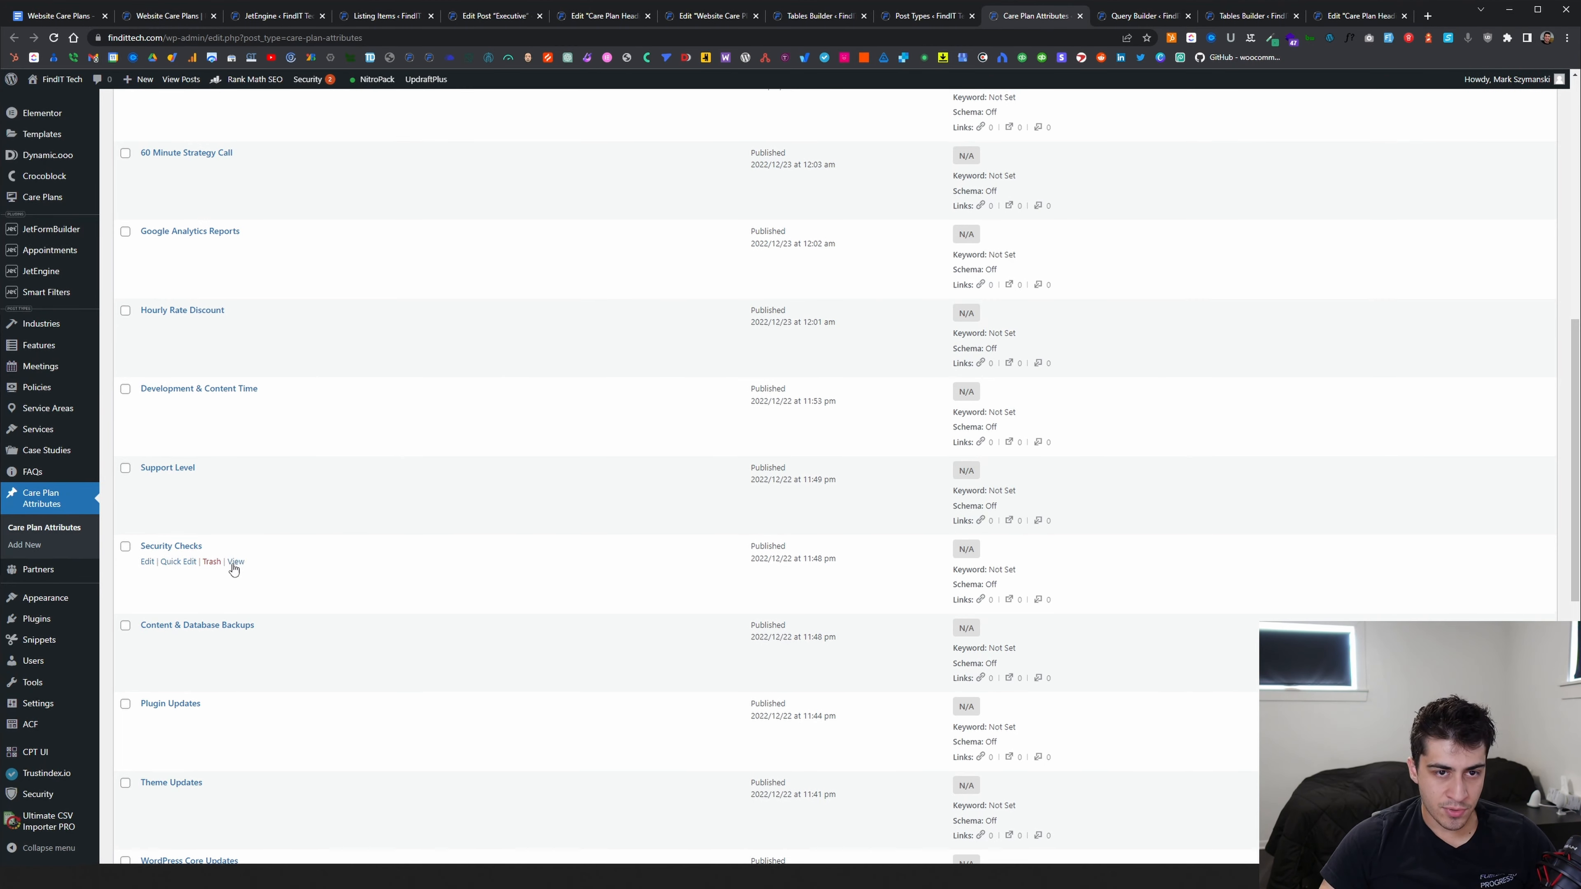
Open the Hourly Rate Discount attribute for editing, view its plan settings and place the cursor in its Description field
scroll(235, 560, "up", 4)
scroll(235, 557, "down", 5)
left_click(184, 247)
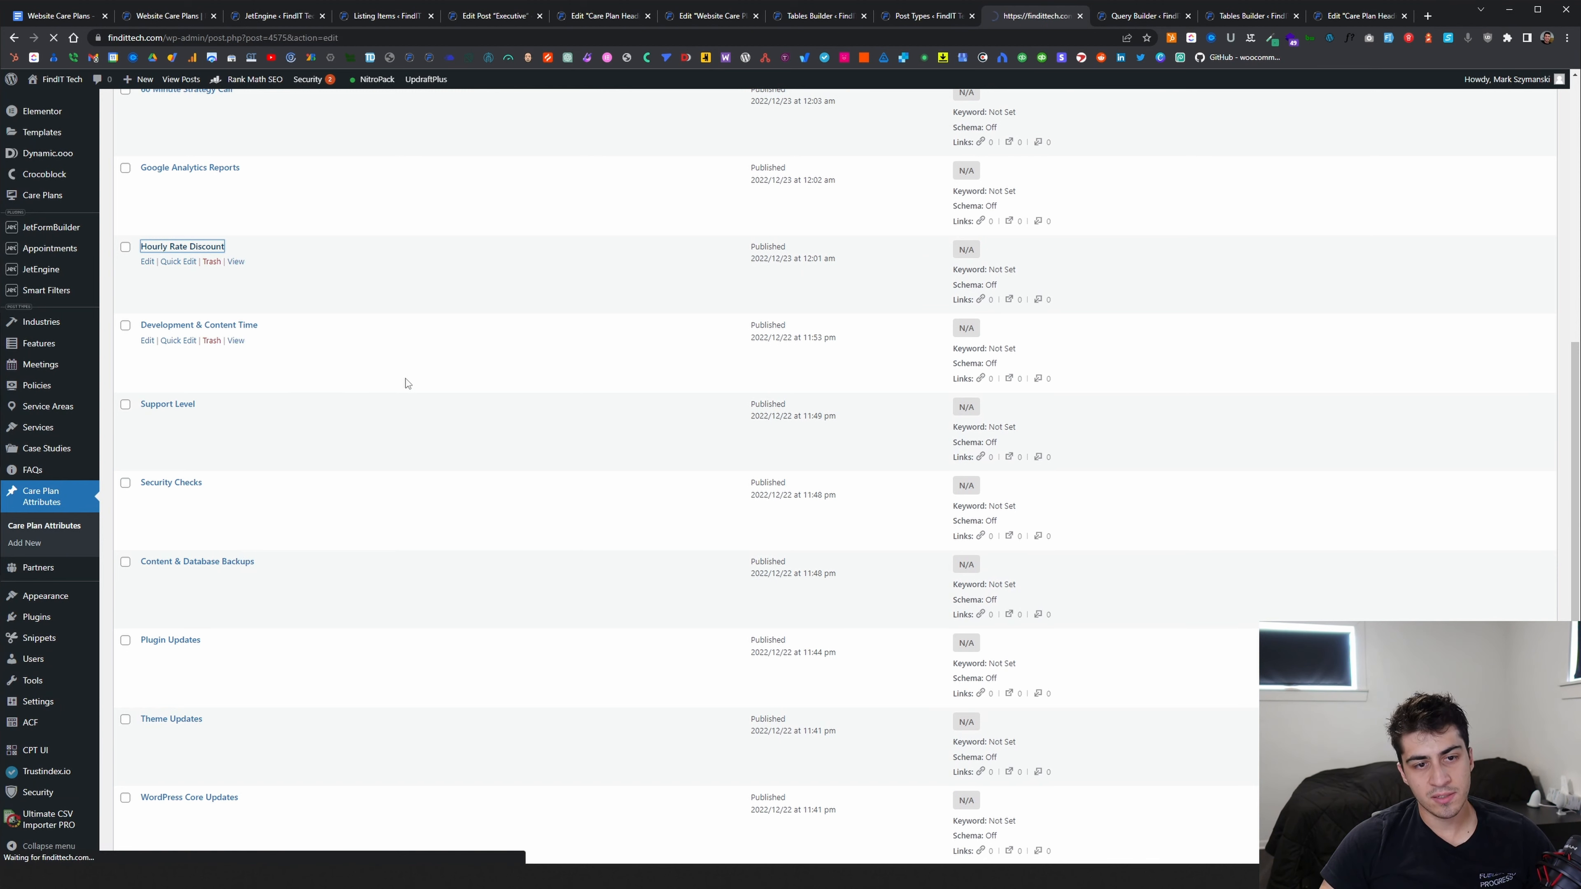
scroll(485, 361, "down", 1)
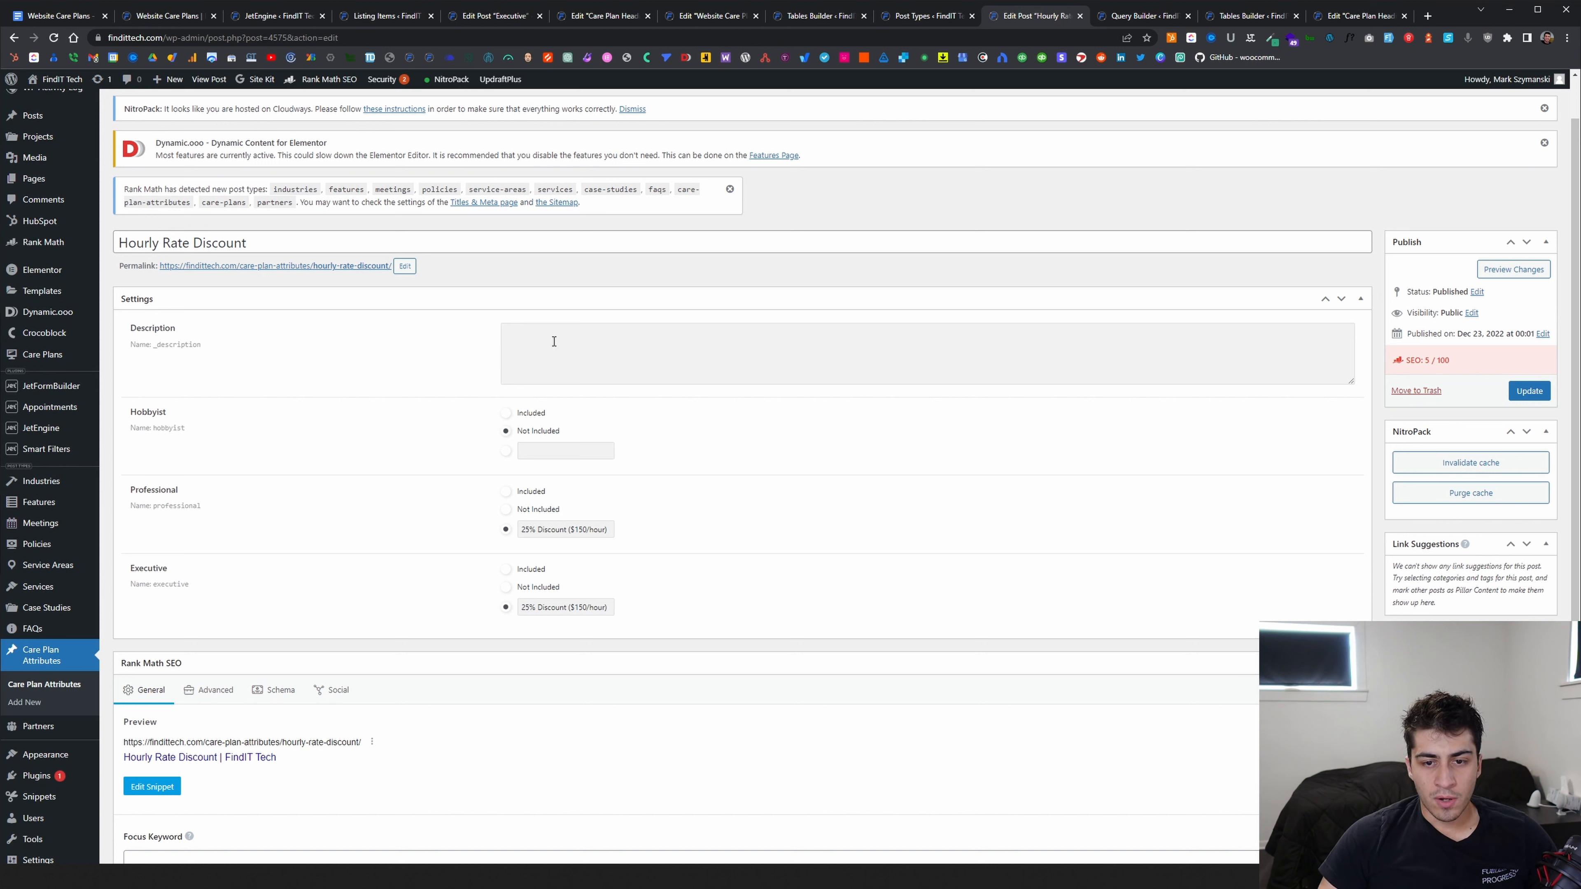
left_click(536, 334)
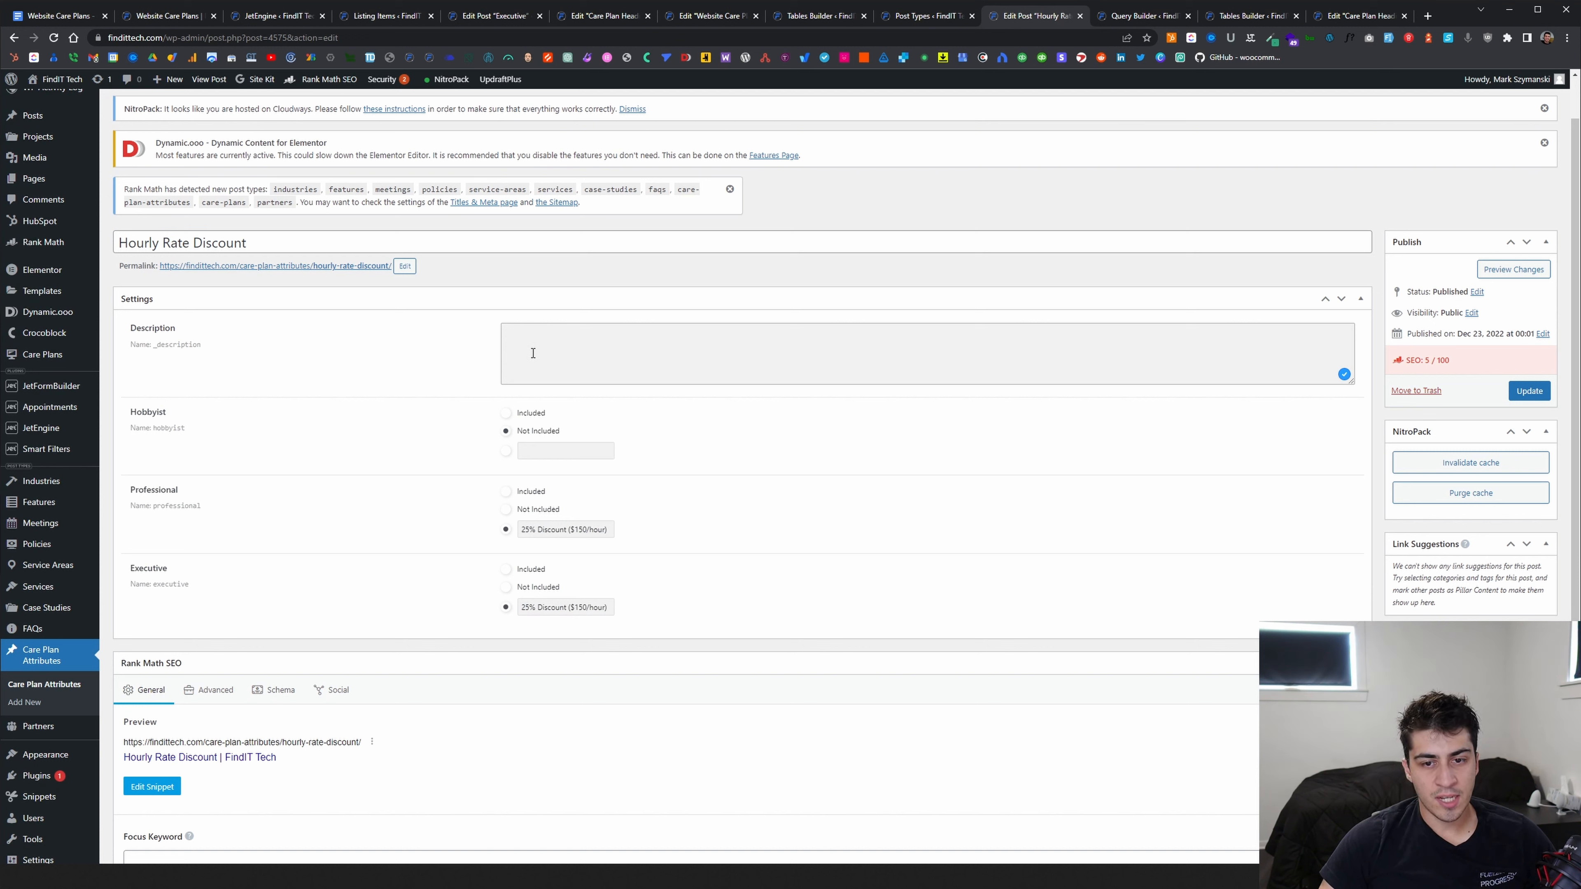
Set the Hourly Rate Discount attribute's description to "this is a test" and update the post
type("this is a")
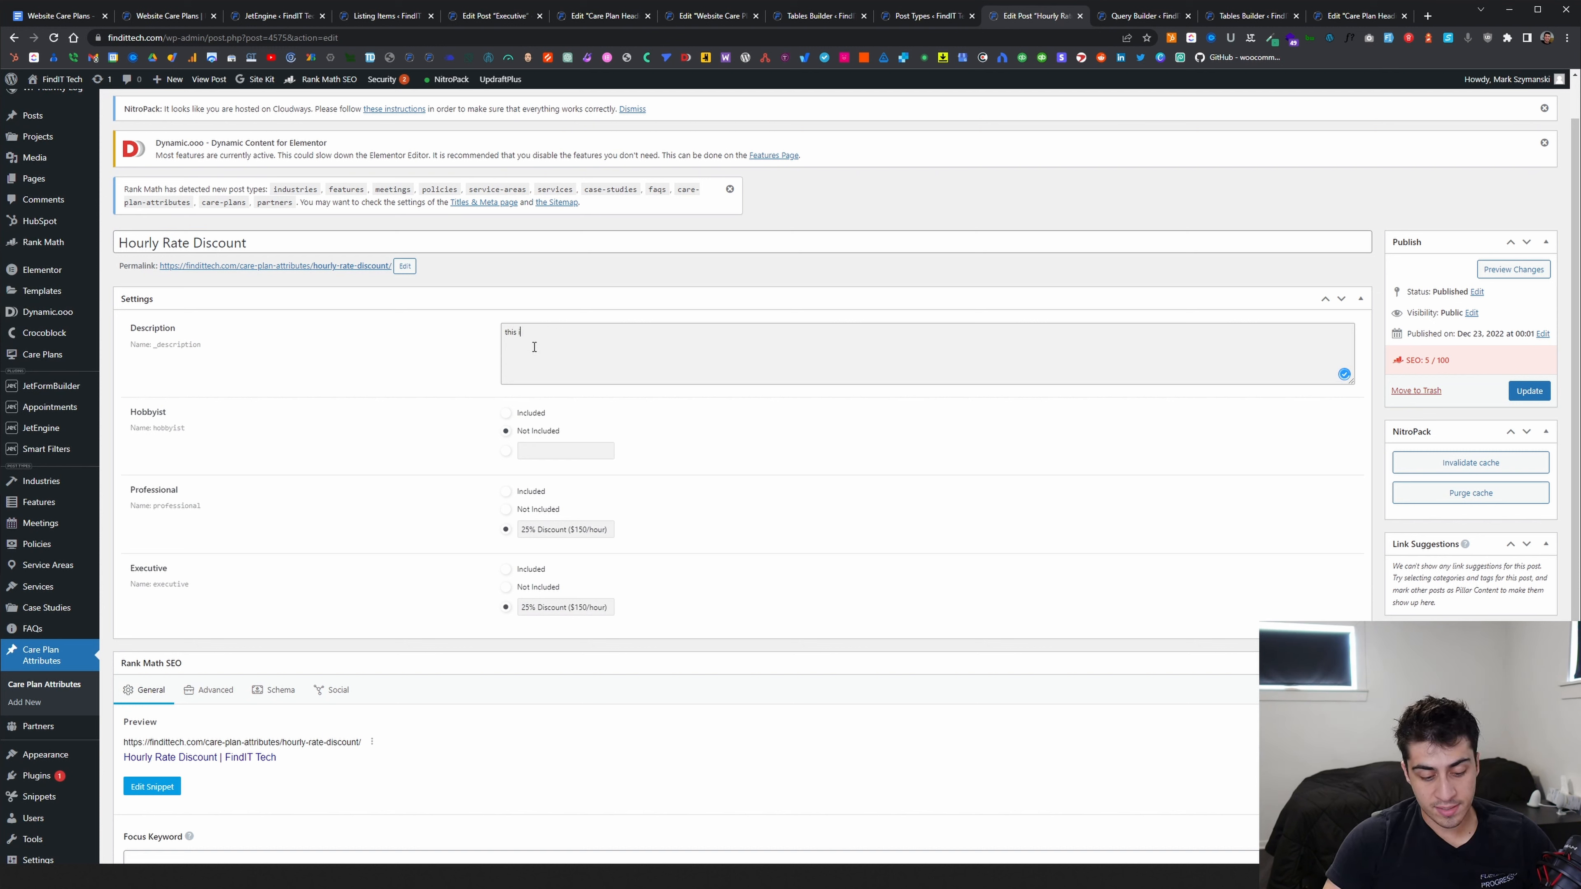
type(" test")
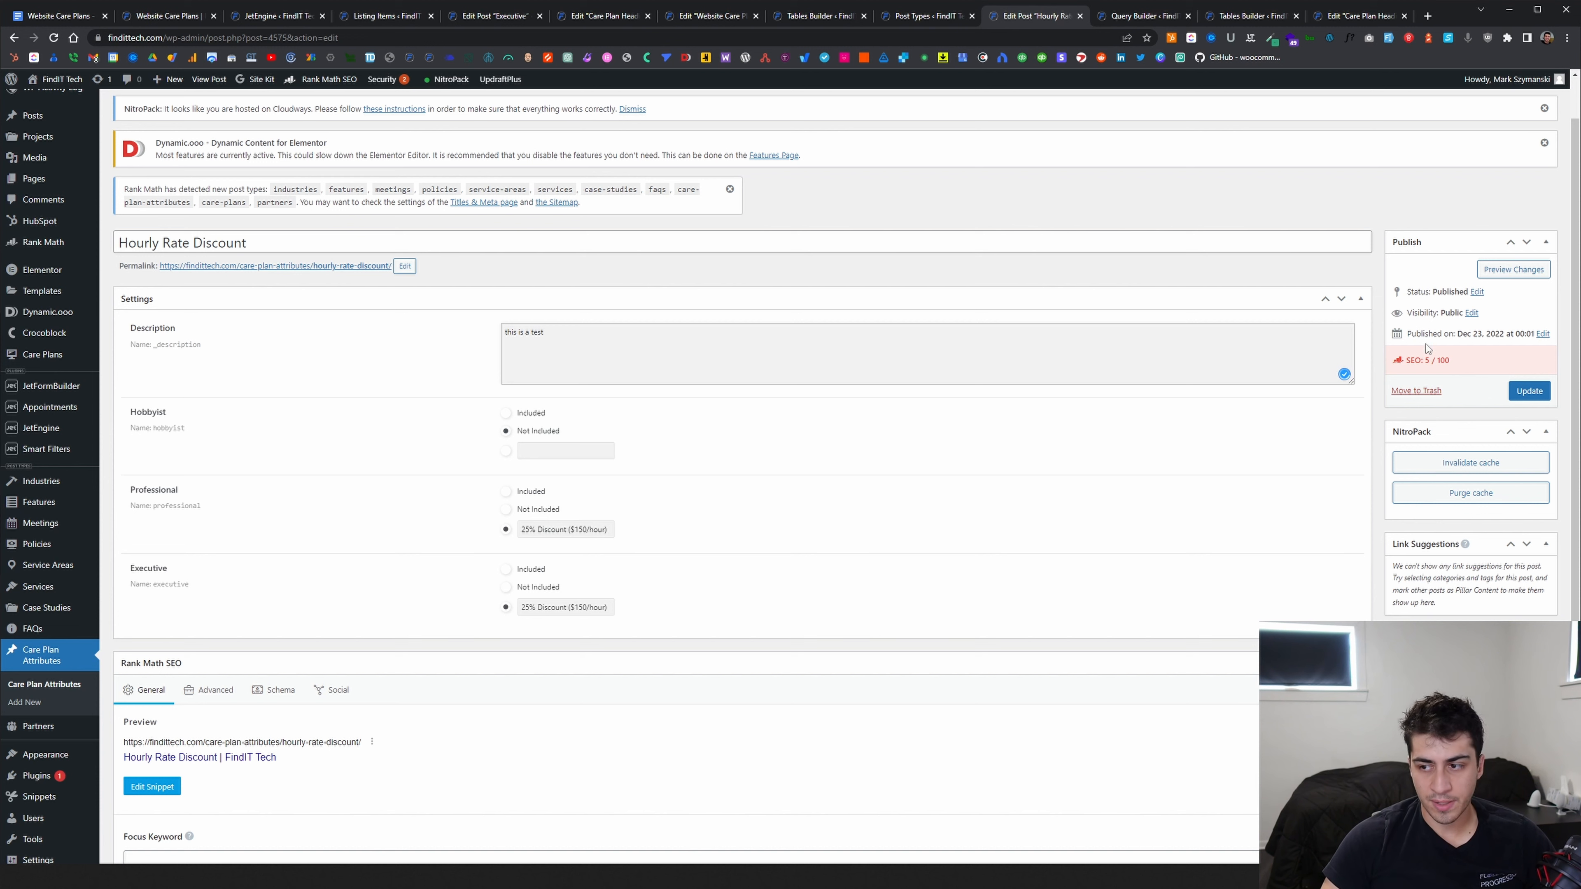
left_click(1525, 391)
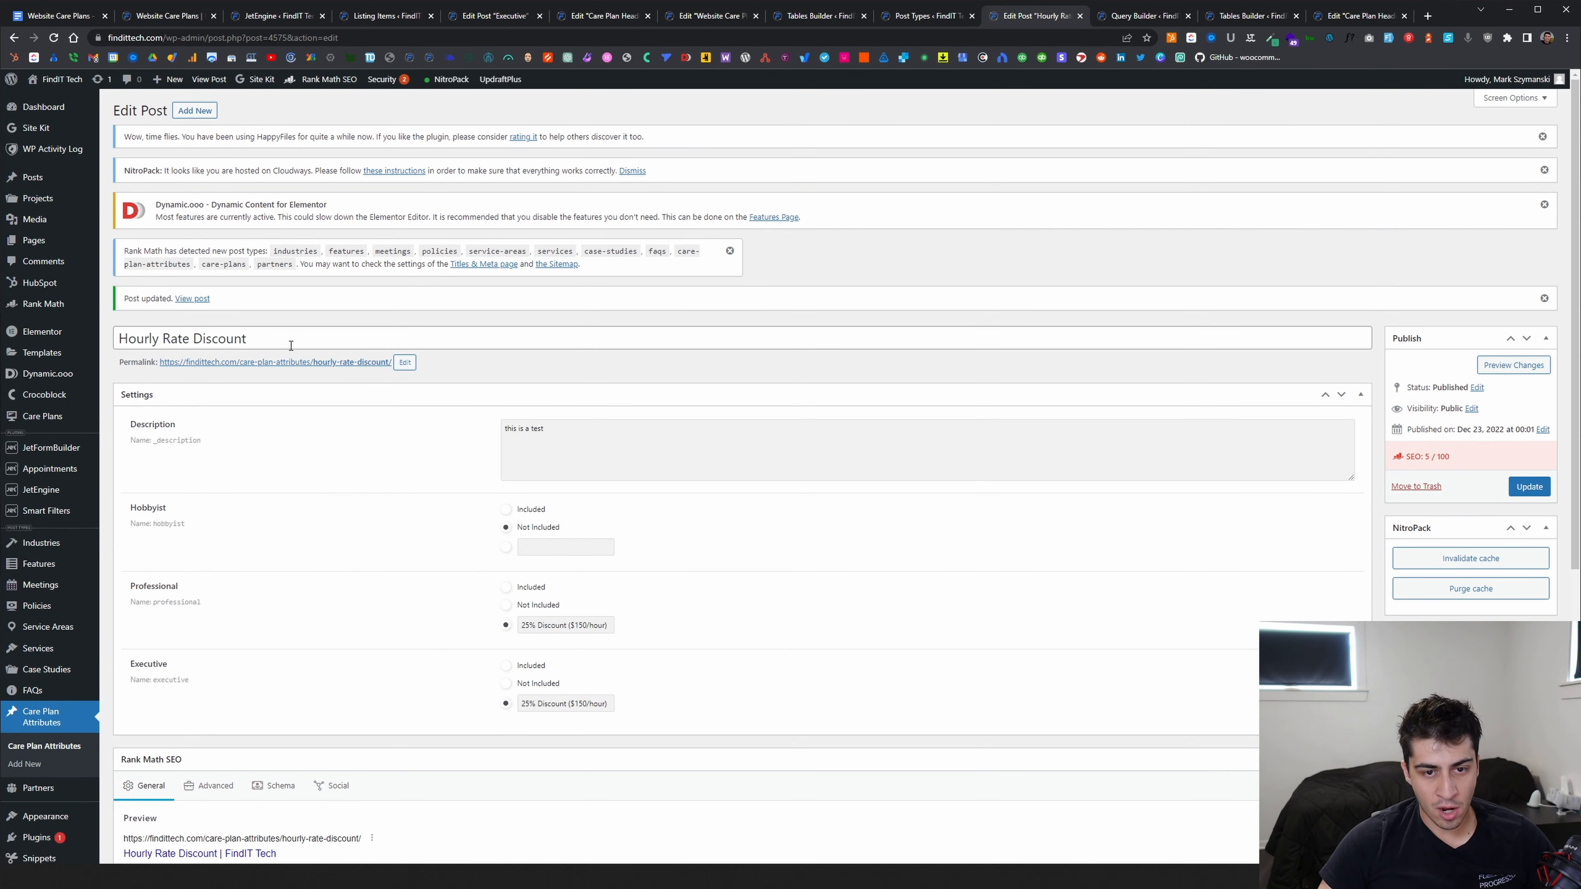
scroll(383, 362, "down", 2)
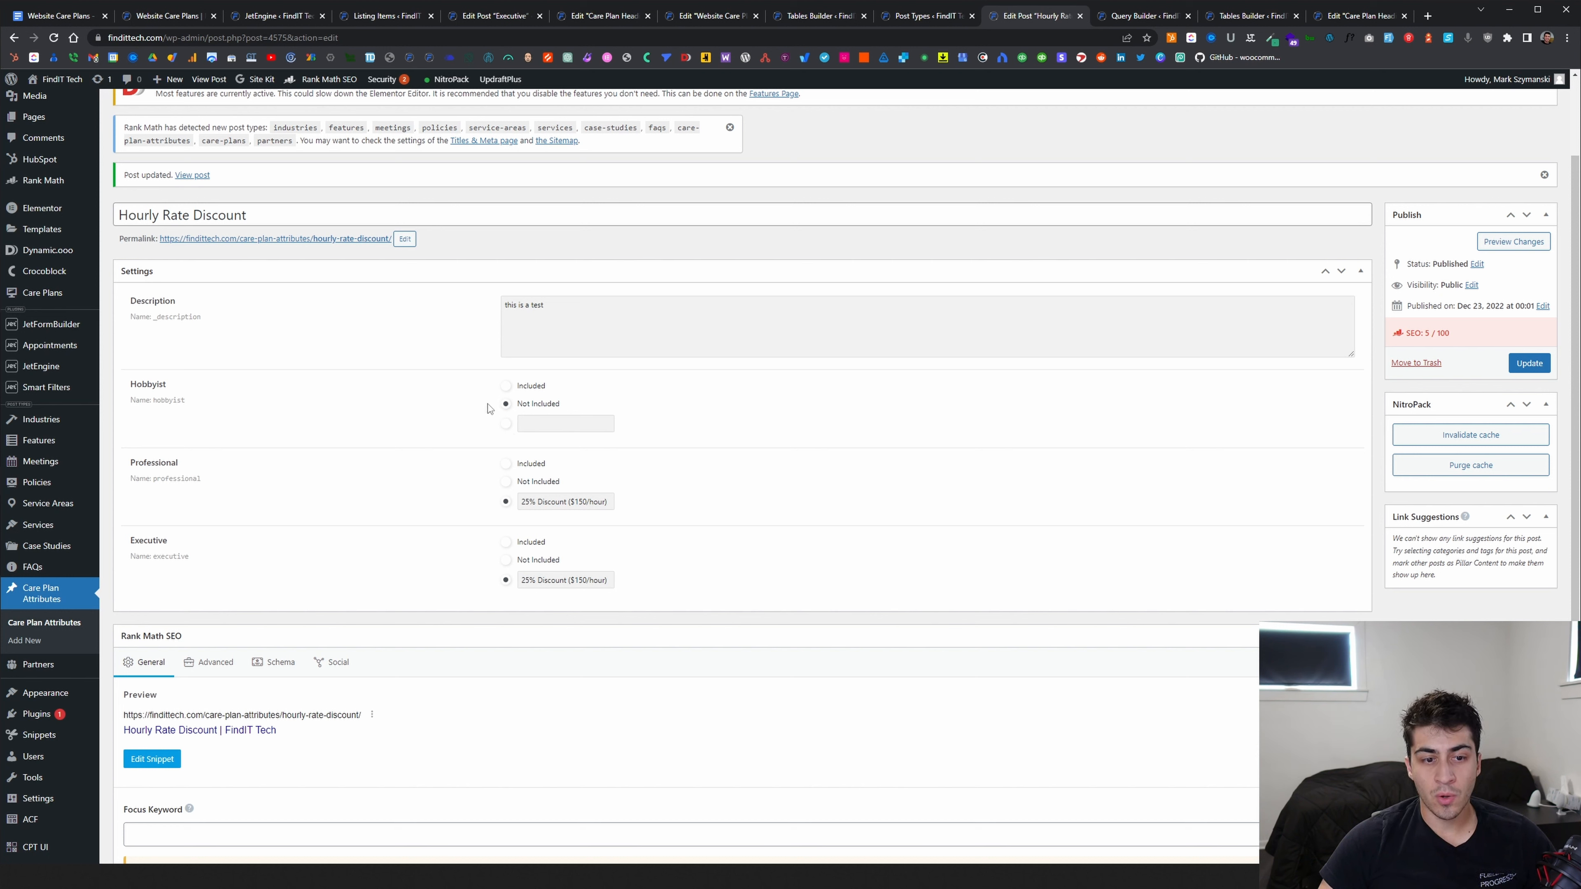
Compare the Hourly Rate Discount row on the live Website Care Plans page with the post's Professional and Executive values
left_click(167, 16)
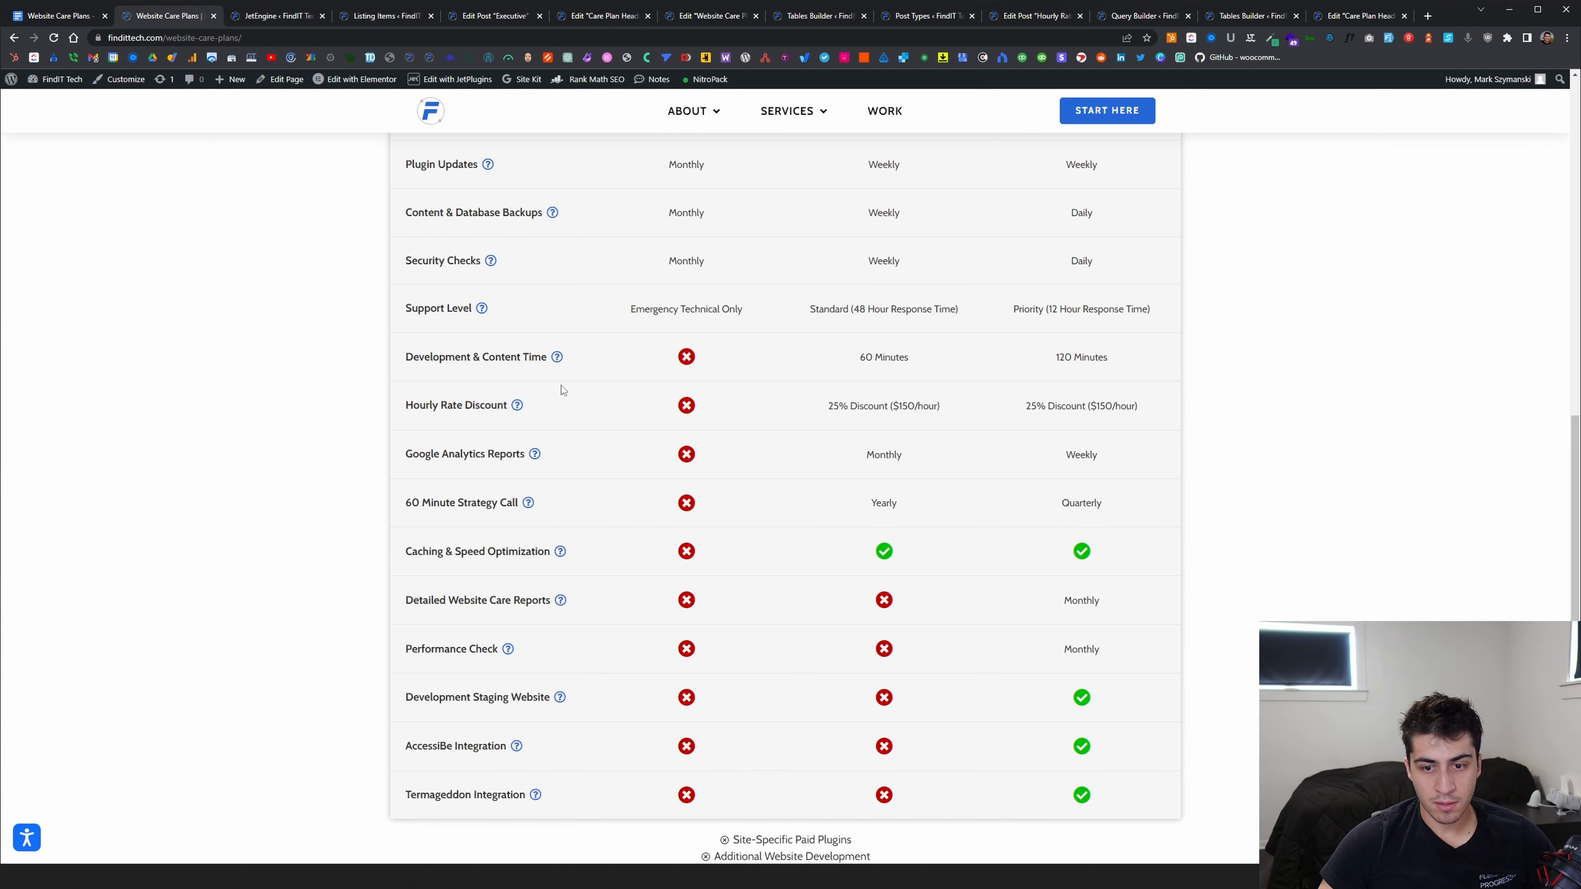
left_click_drag(407, 403, 687, 411)
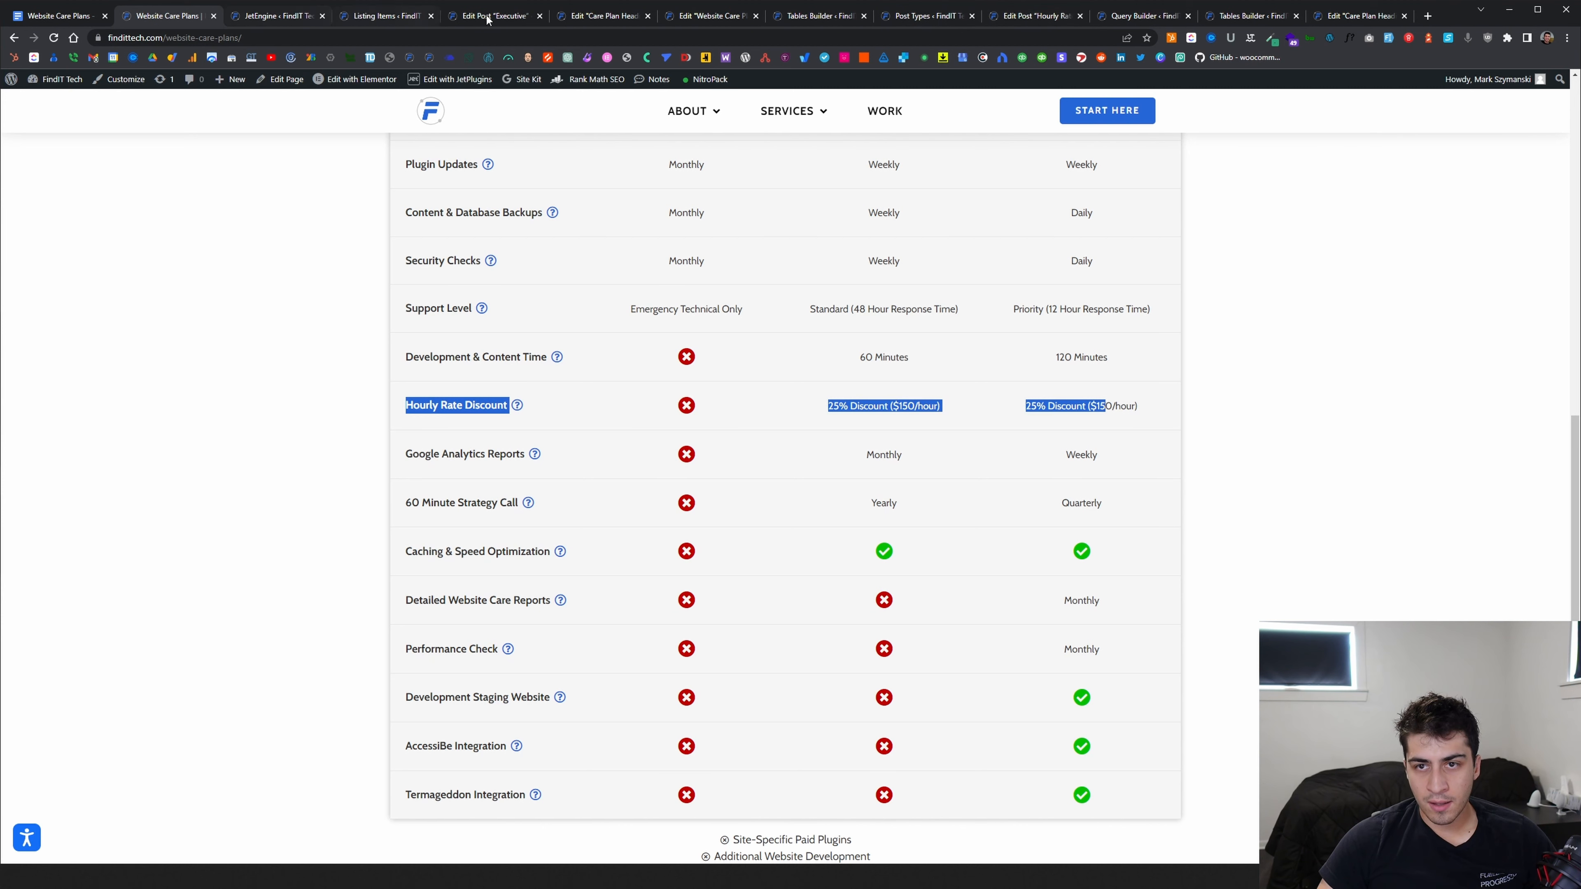
left_click(1037, 15)
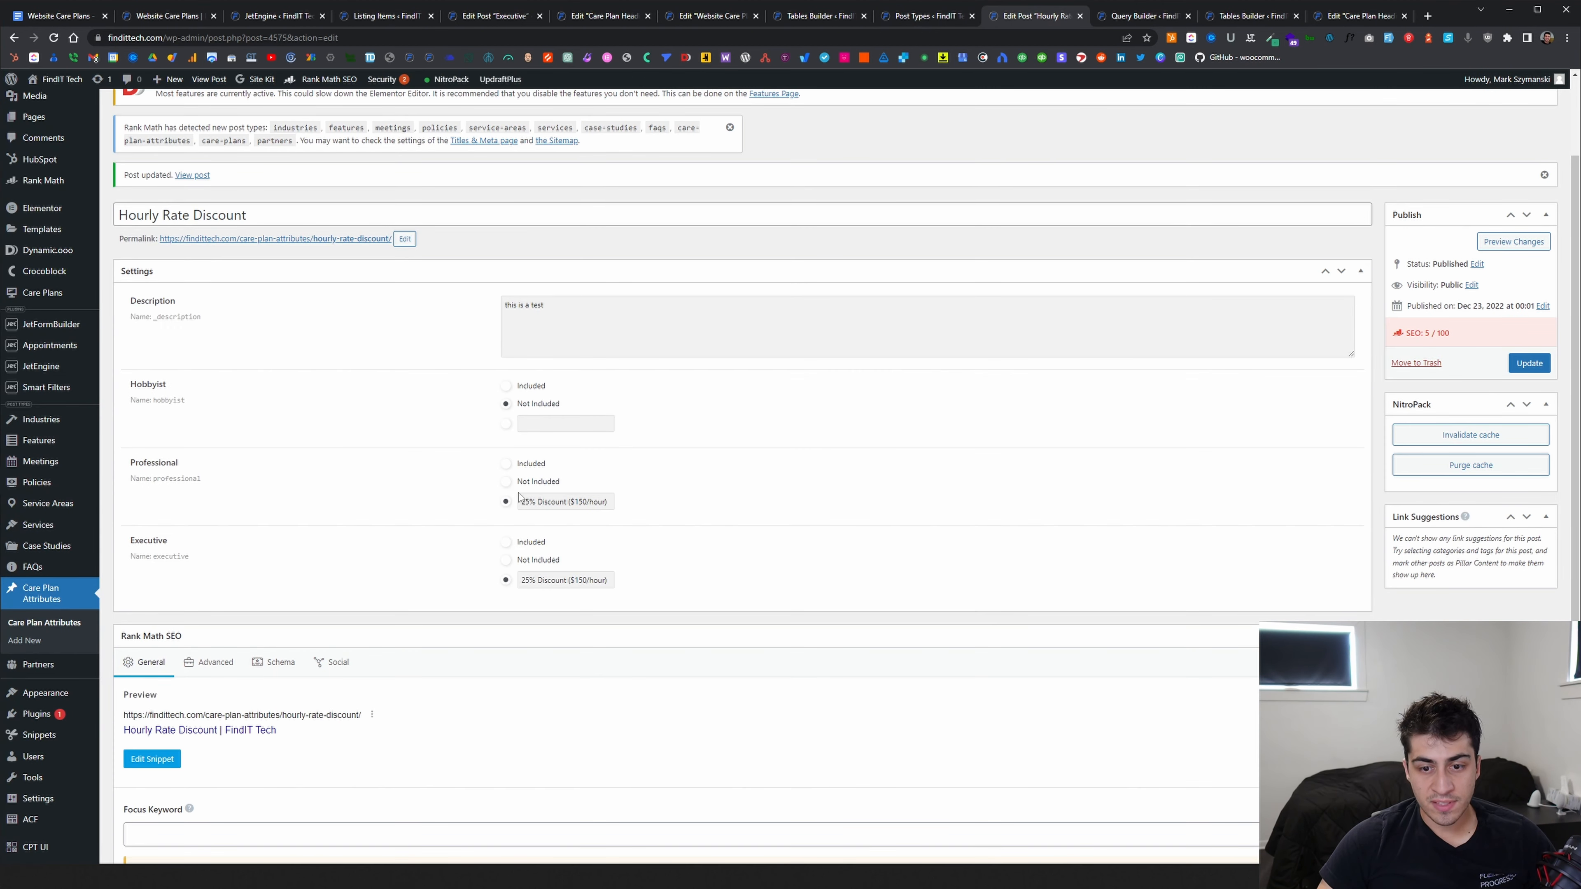
left_click_drag(526, 504, 635, 509)
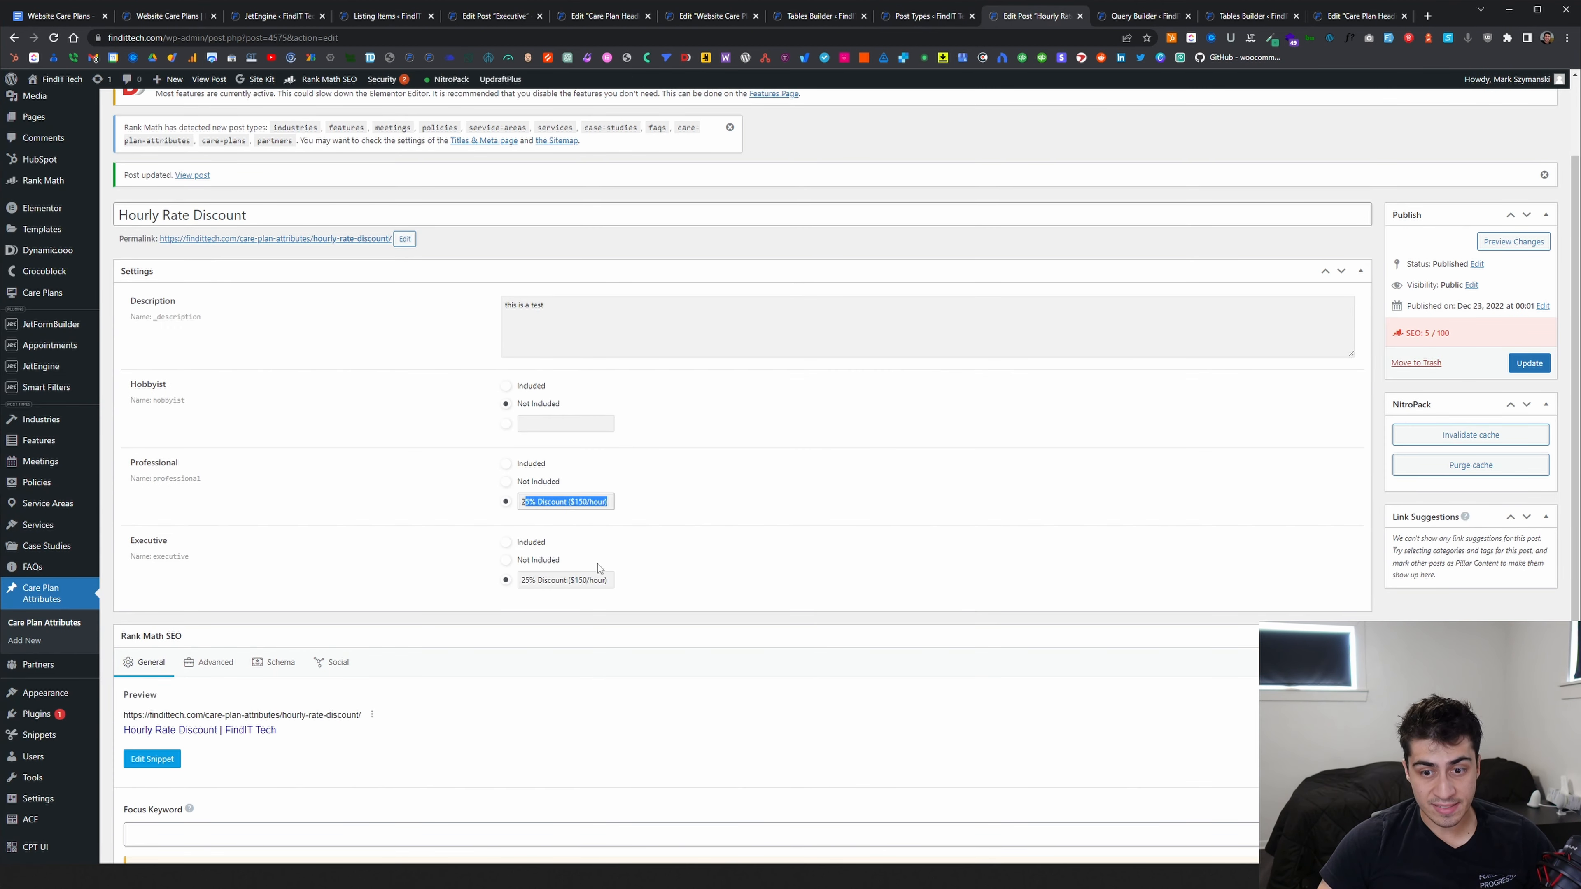
left_click_drag(603, 580, 522, 584)
left_click(573, 580)
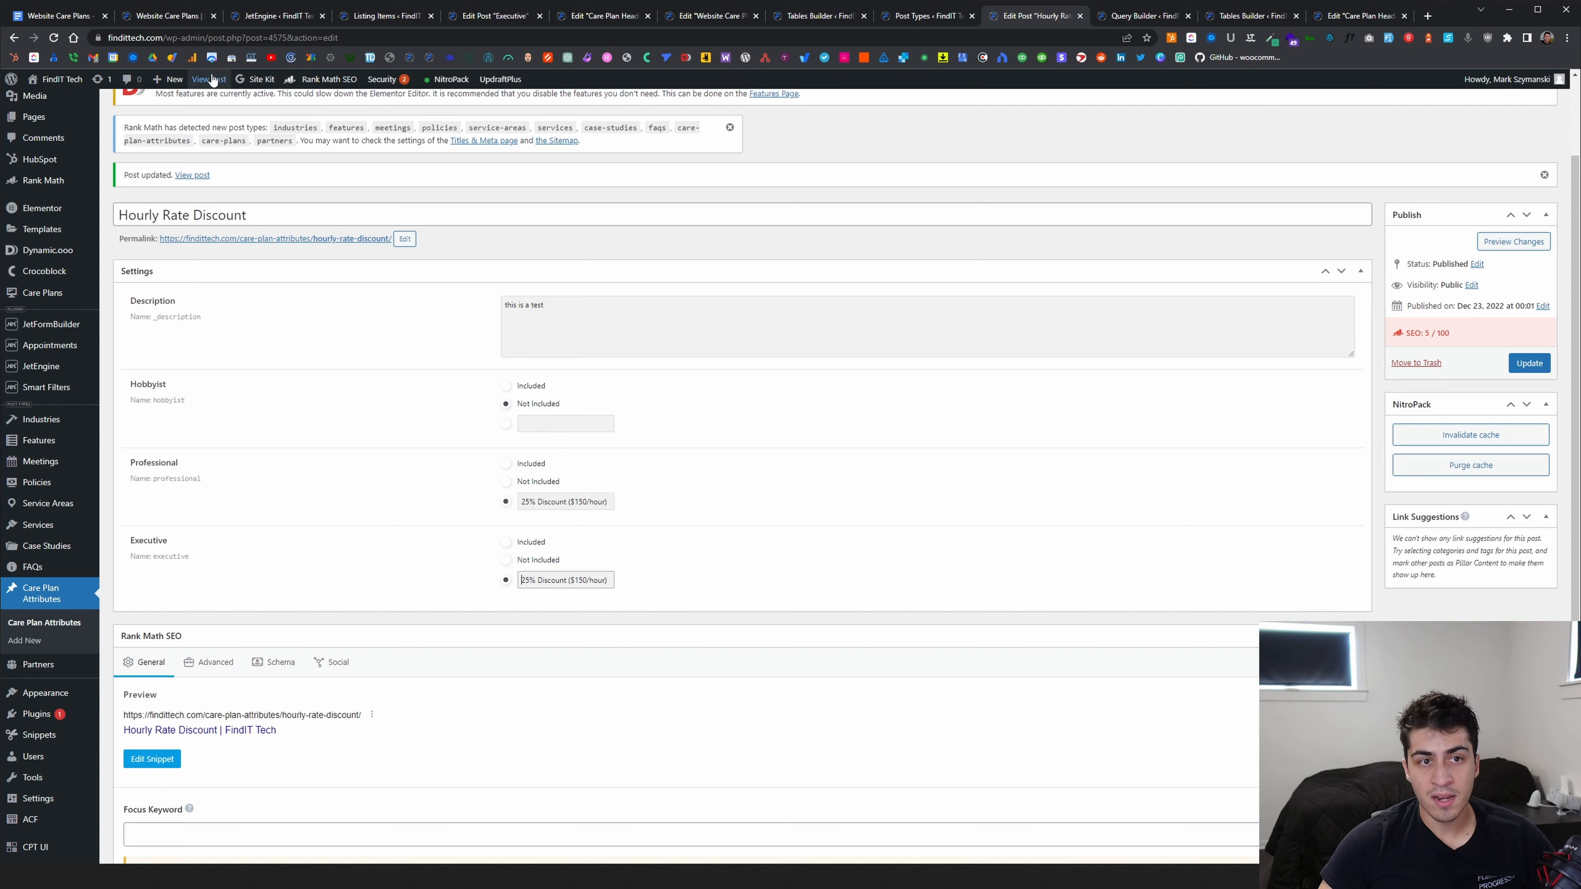
left_click(166, 16)
left_click(825, 416)
left_click_drag(824, 416, 1180, 407)
left_click(1179, 407)
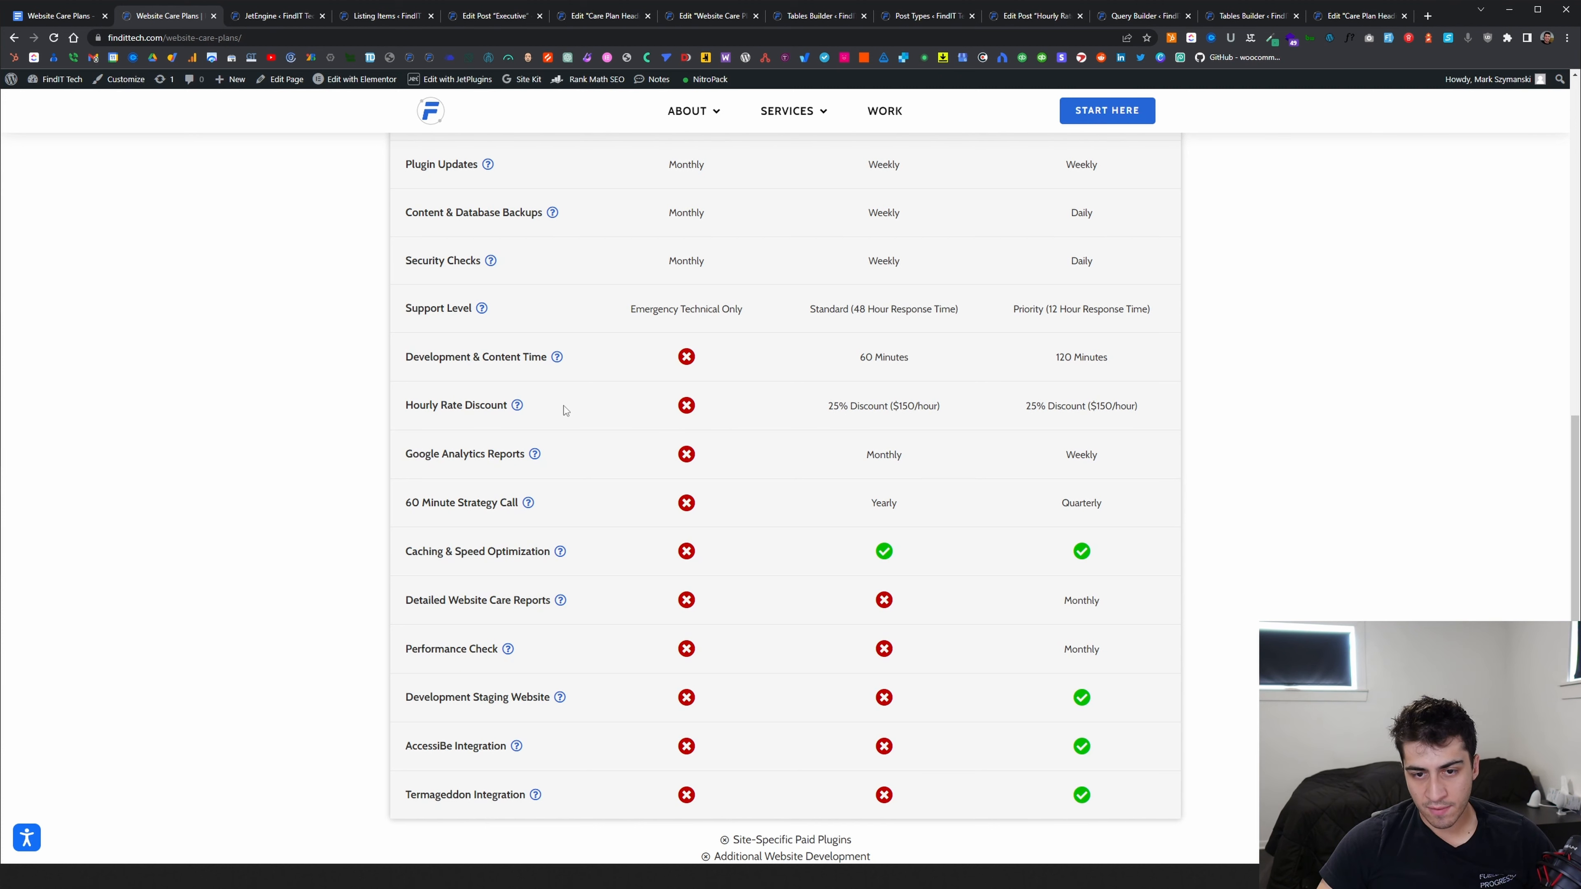
Create a new care plan attribute post titled "Test" with the description "hello"
left_click(1041, 16)
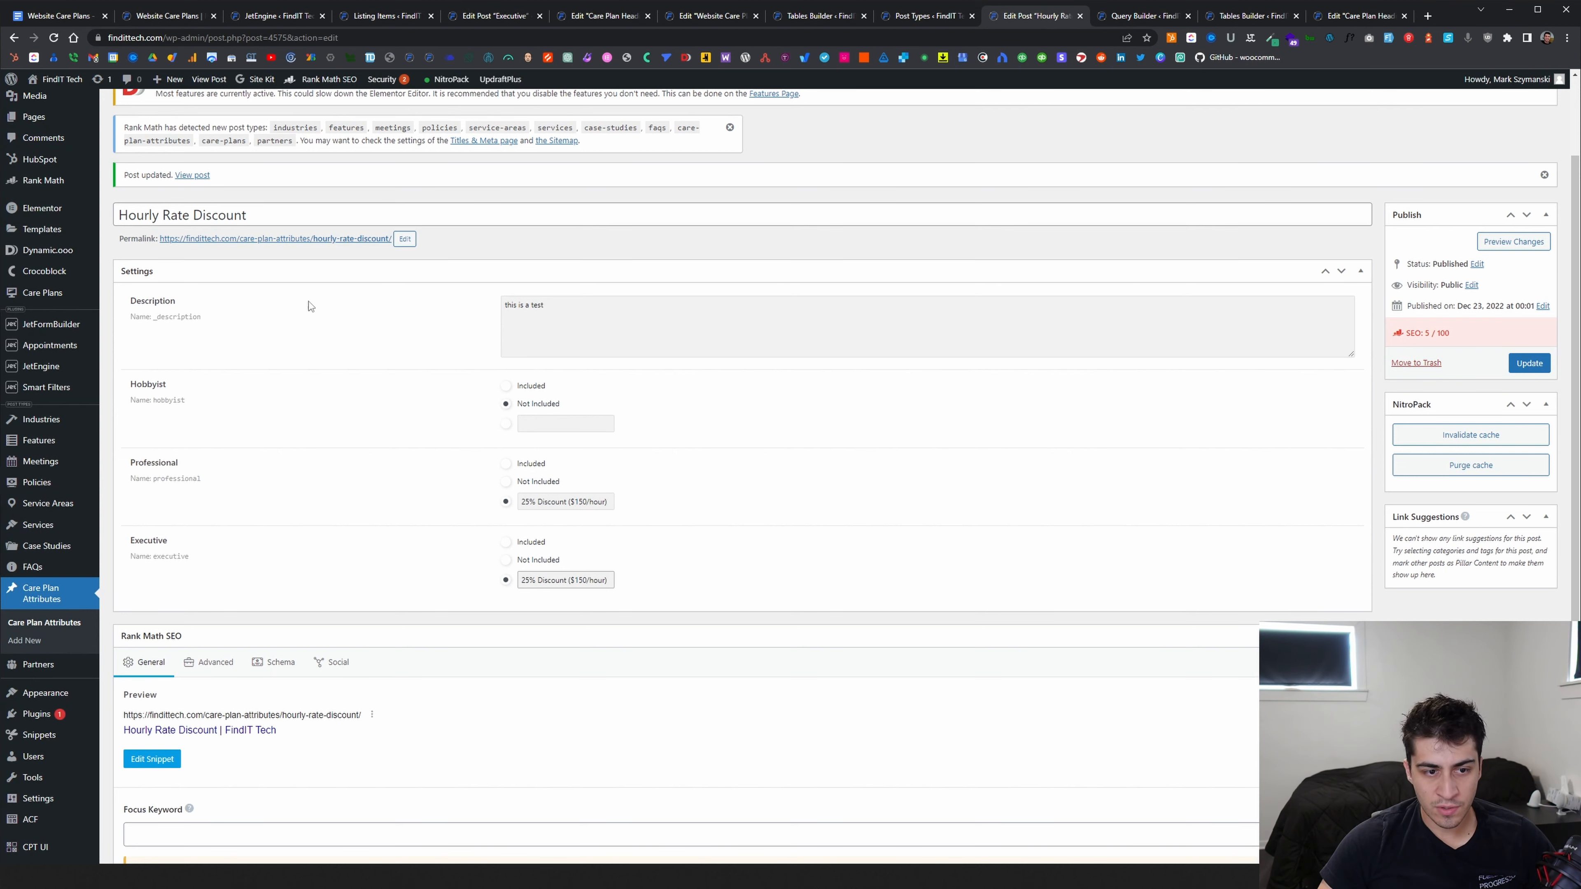
scroll(230, 430, "up", 2)
left_click(200, 113)
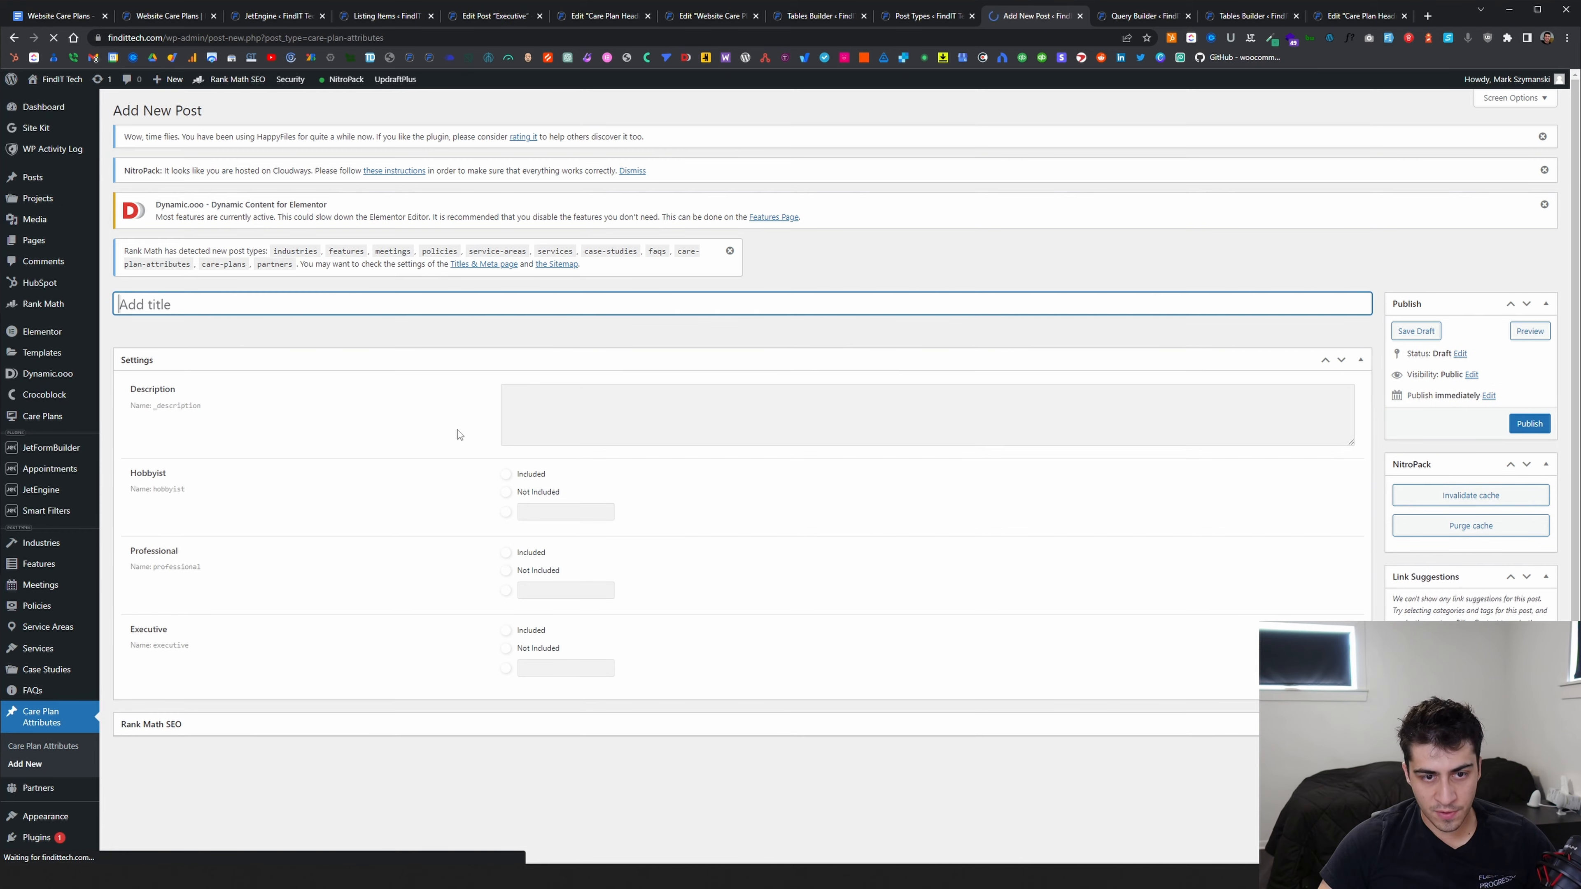
type("Test")
key("Tab")
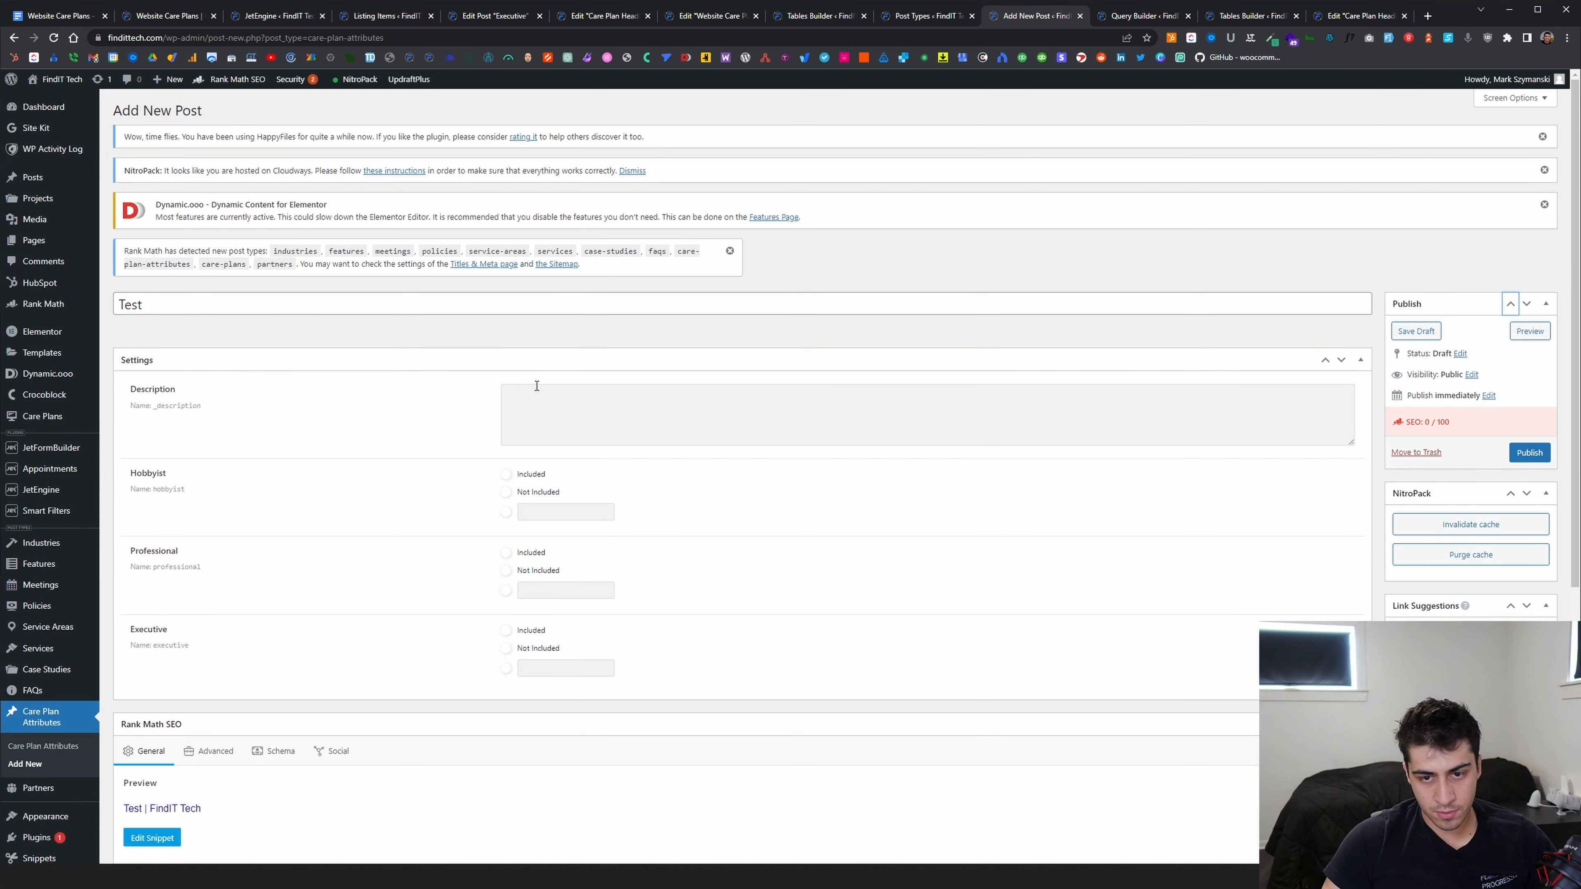
left_click(536, 396)
type("hello")
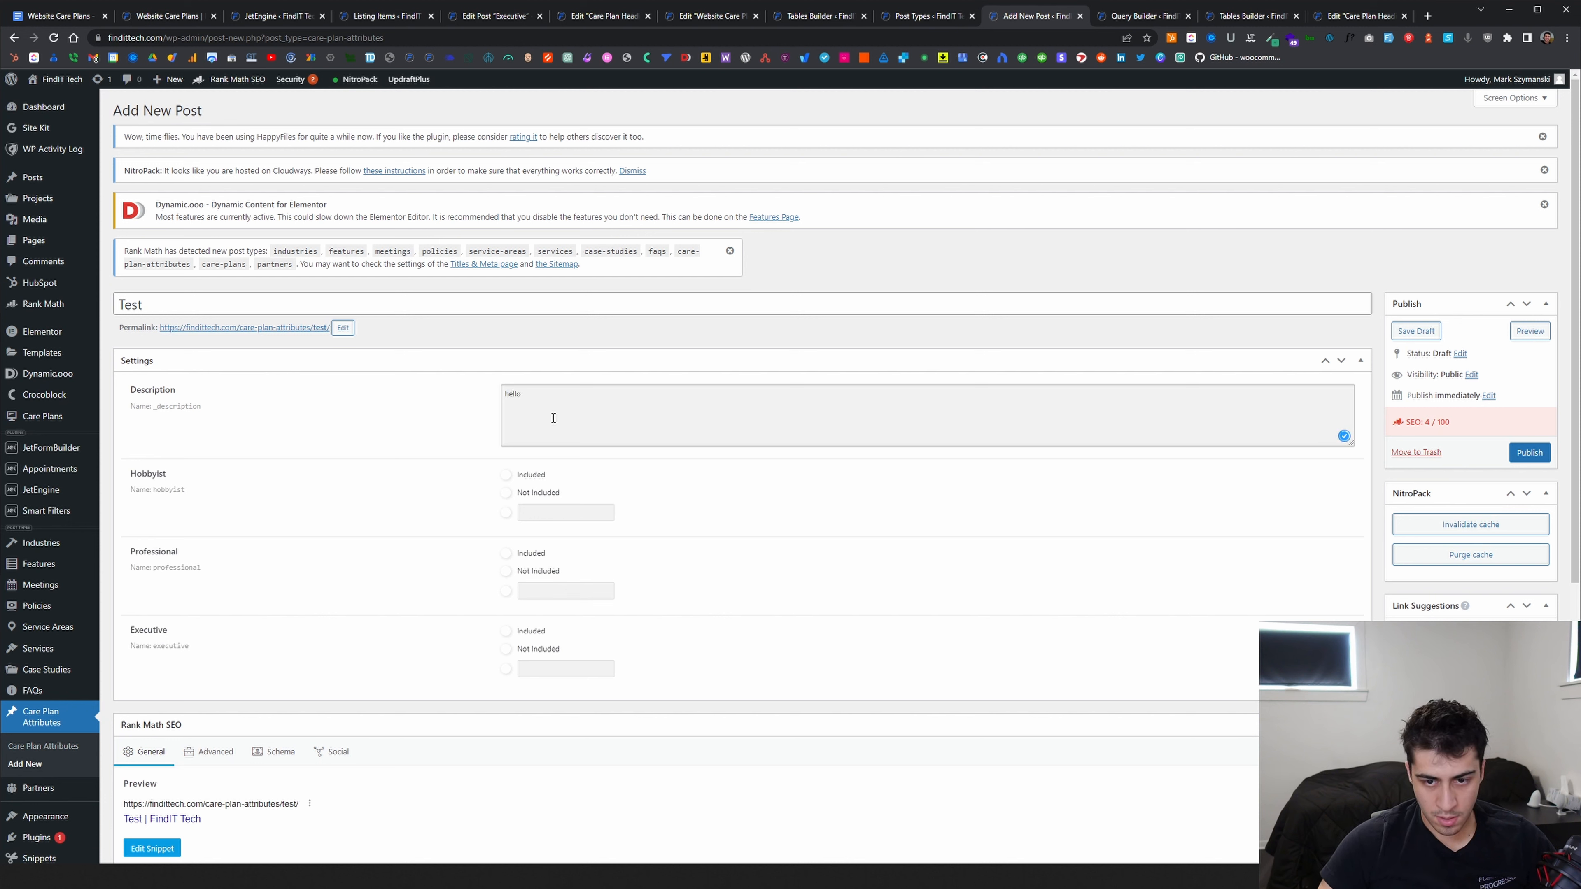
Set Hobbyist to Included, Professional to Not Included and Executive to the custom value "test", and publish the post
left_click(506, 475)
left_click(506, 571)
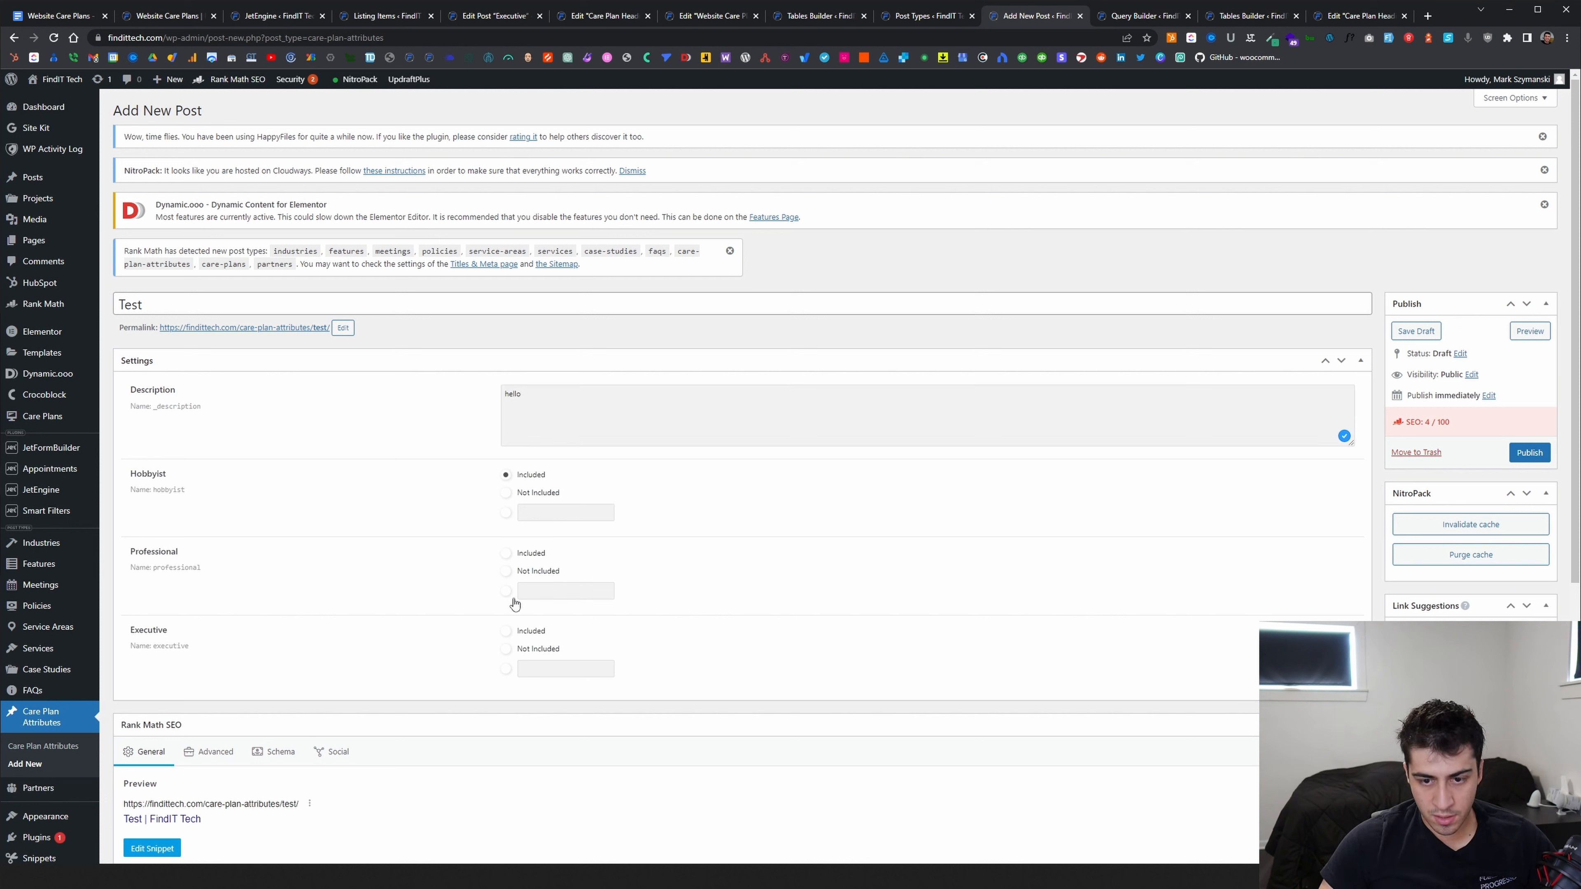
left_click(527, 669)
type("test")
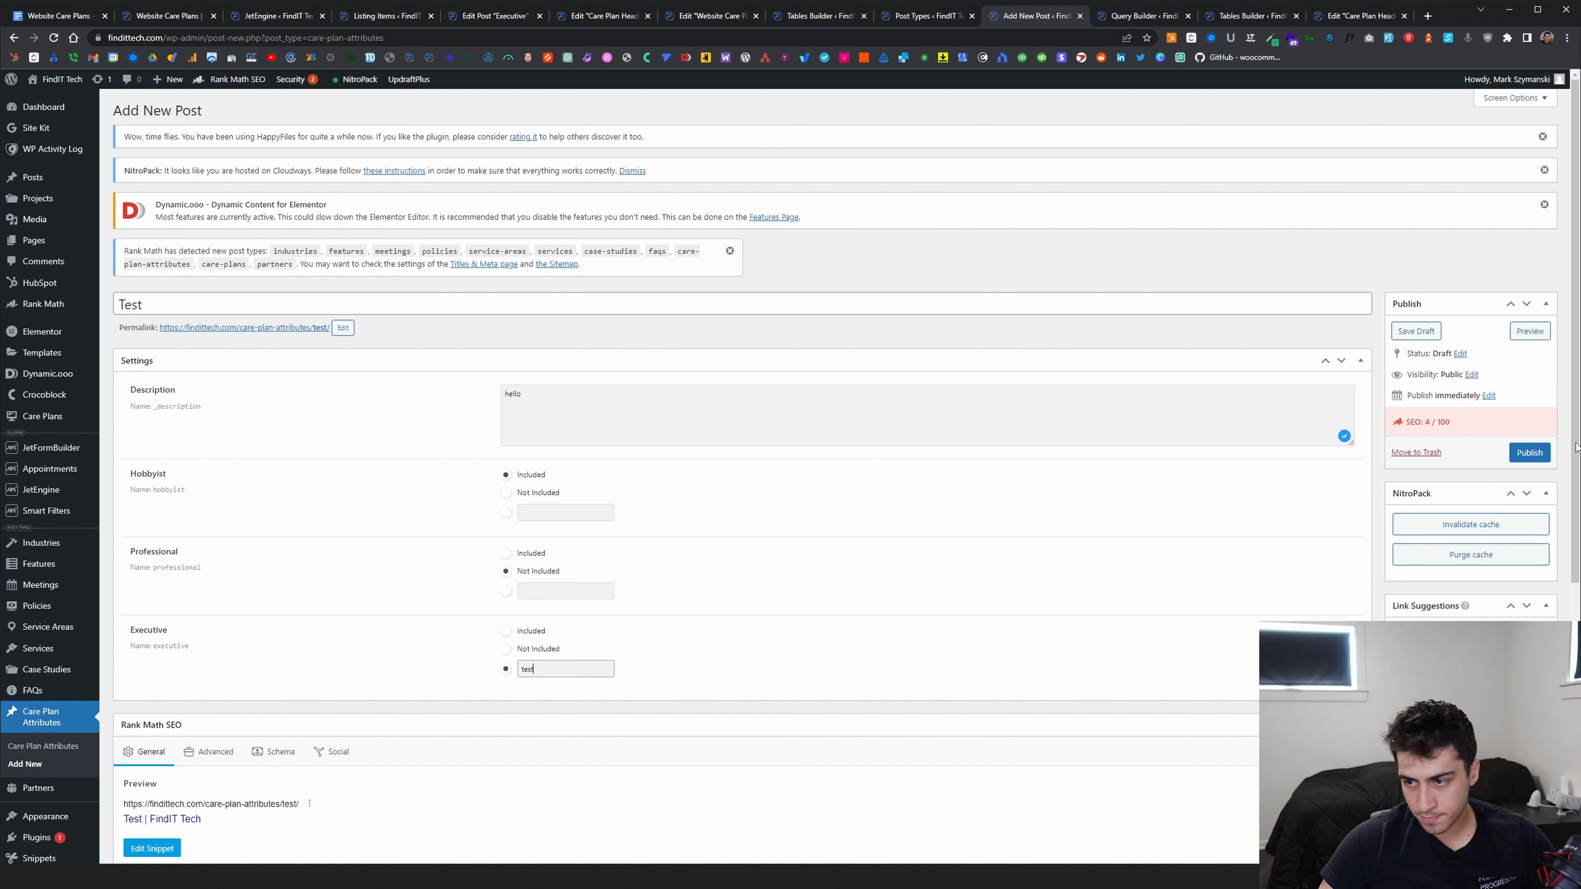
left_click(1529, 452)
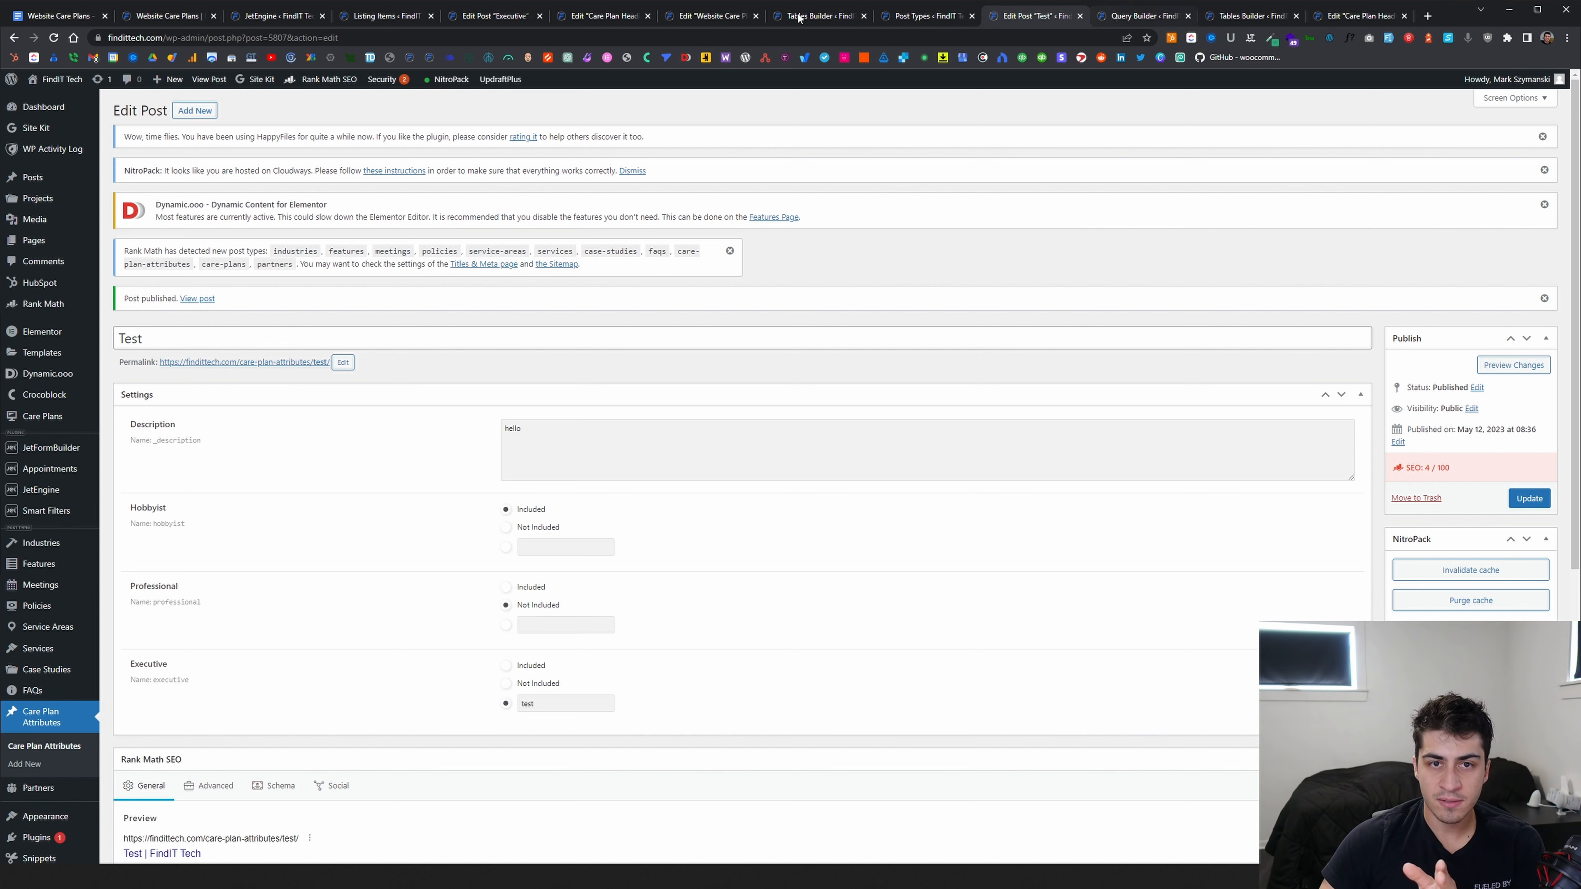
Reload the live Website Care Plans page and check its comparison table for the new Test attribute
left_click(167, 16)
scroll(333, 321, "down", 3)
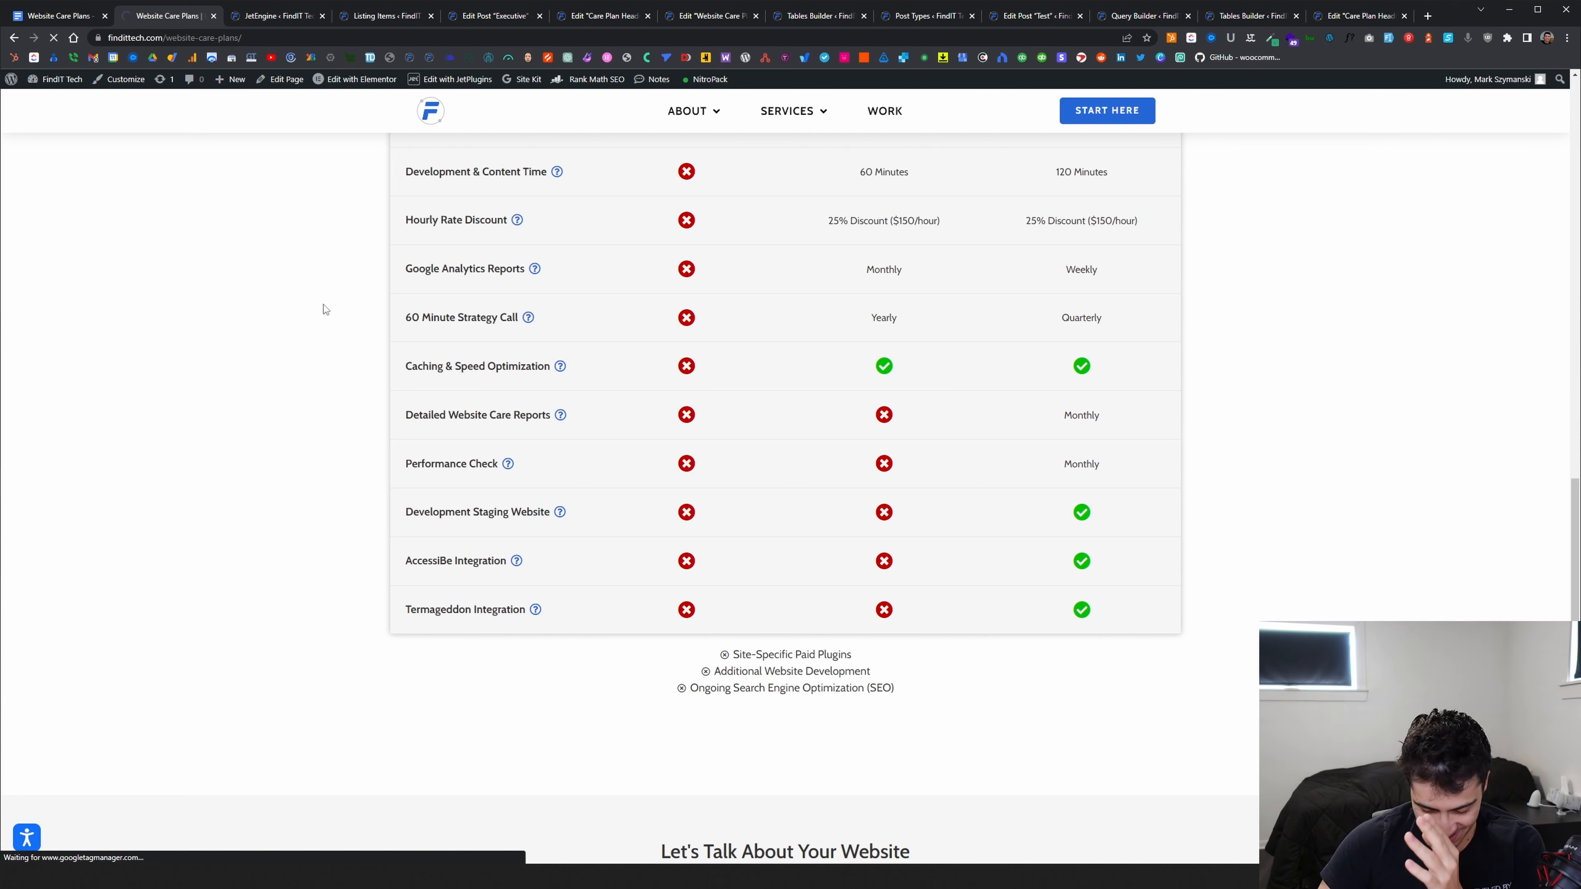
scroll(386, 402, "up", 7)
scroll(373, 394, "up", 6)
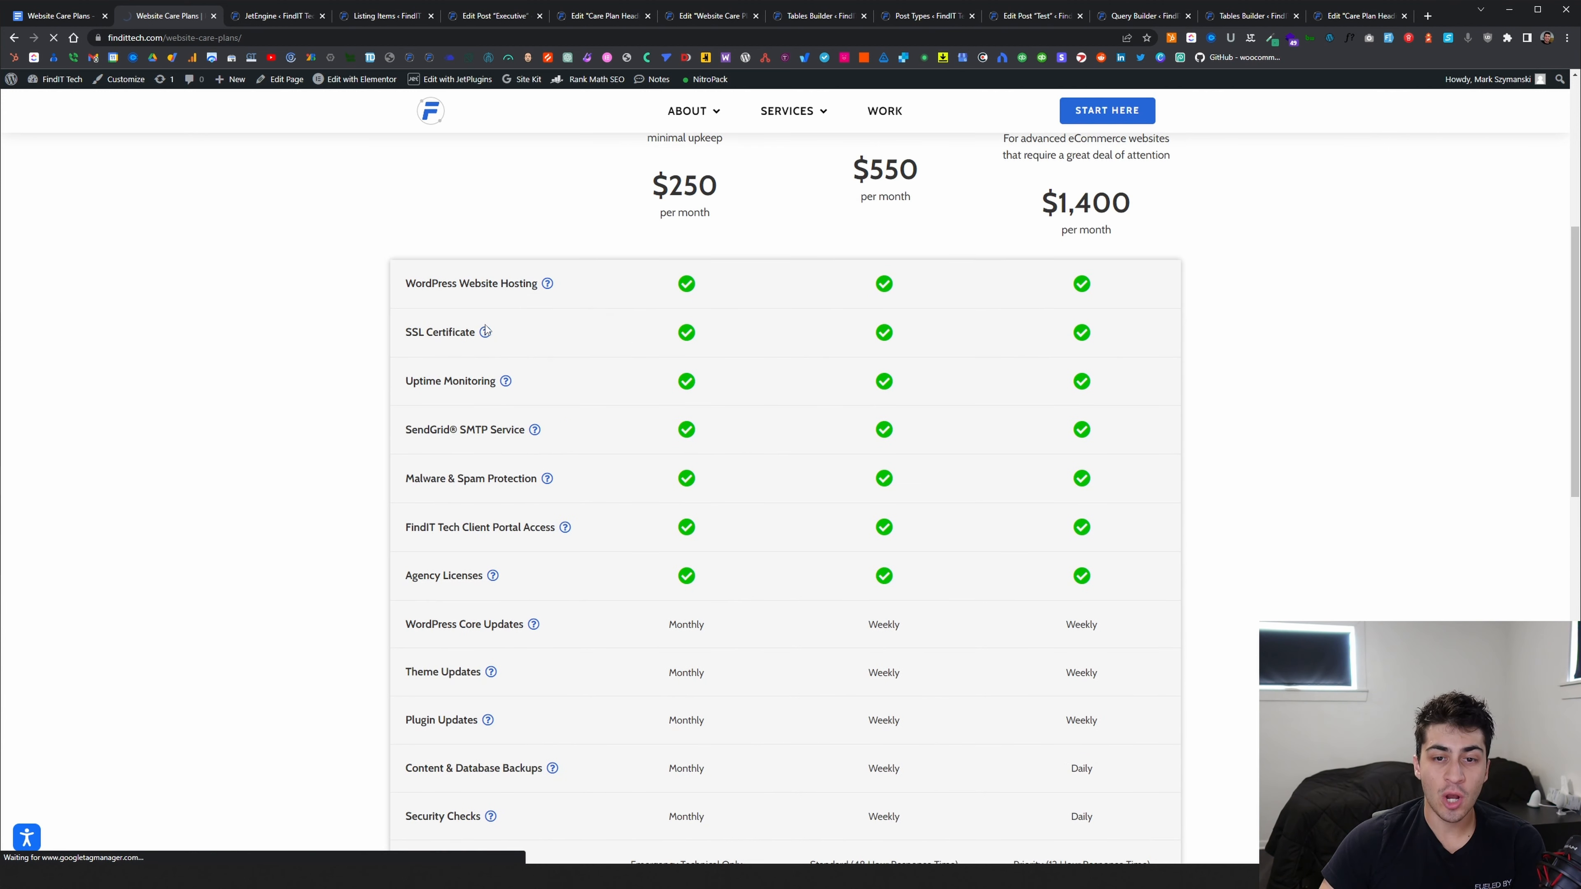
scroll(368, 347, "down", 2)
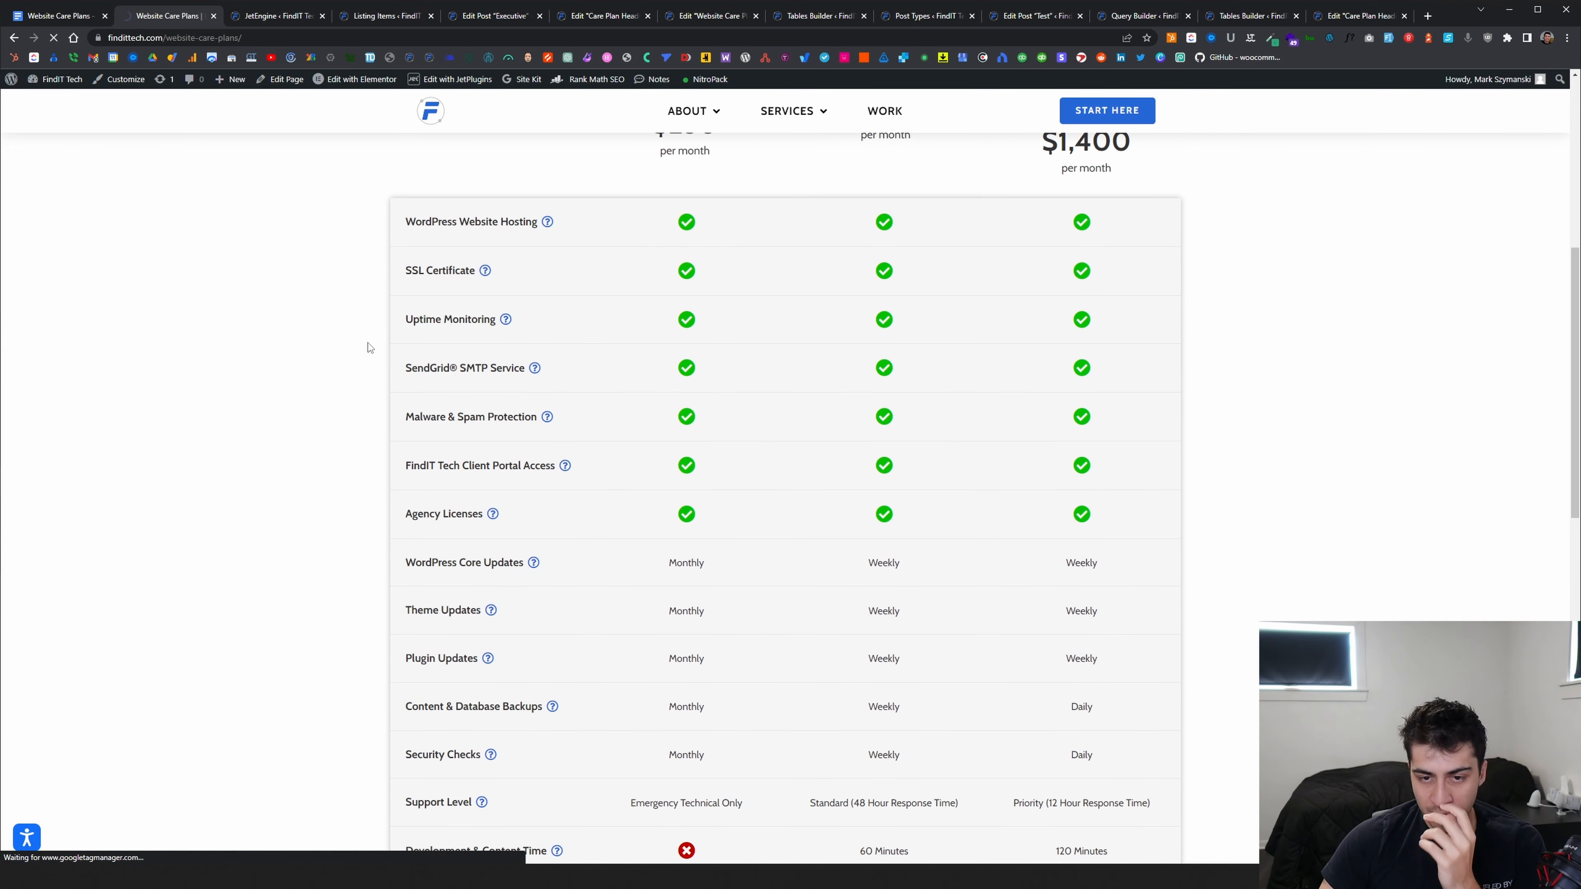
scroll(368, 347, "down", 2)
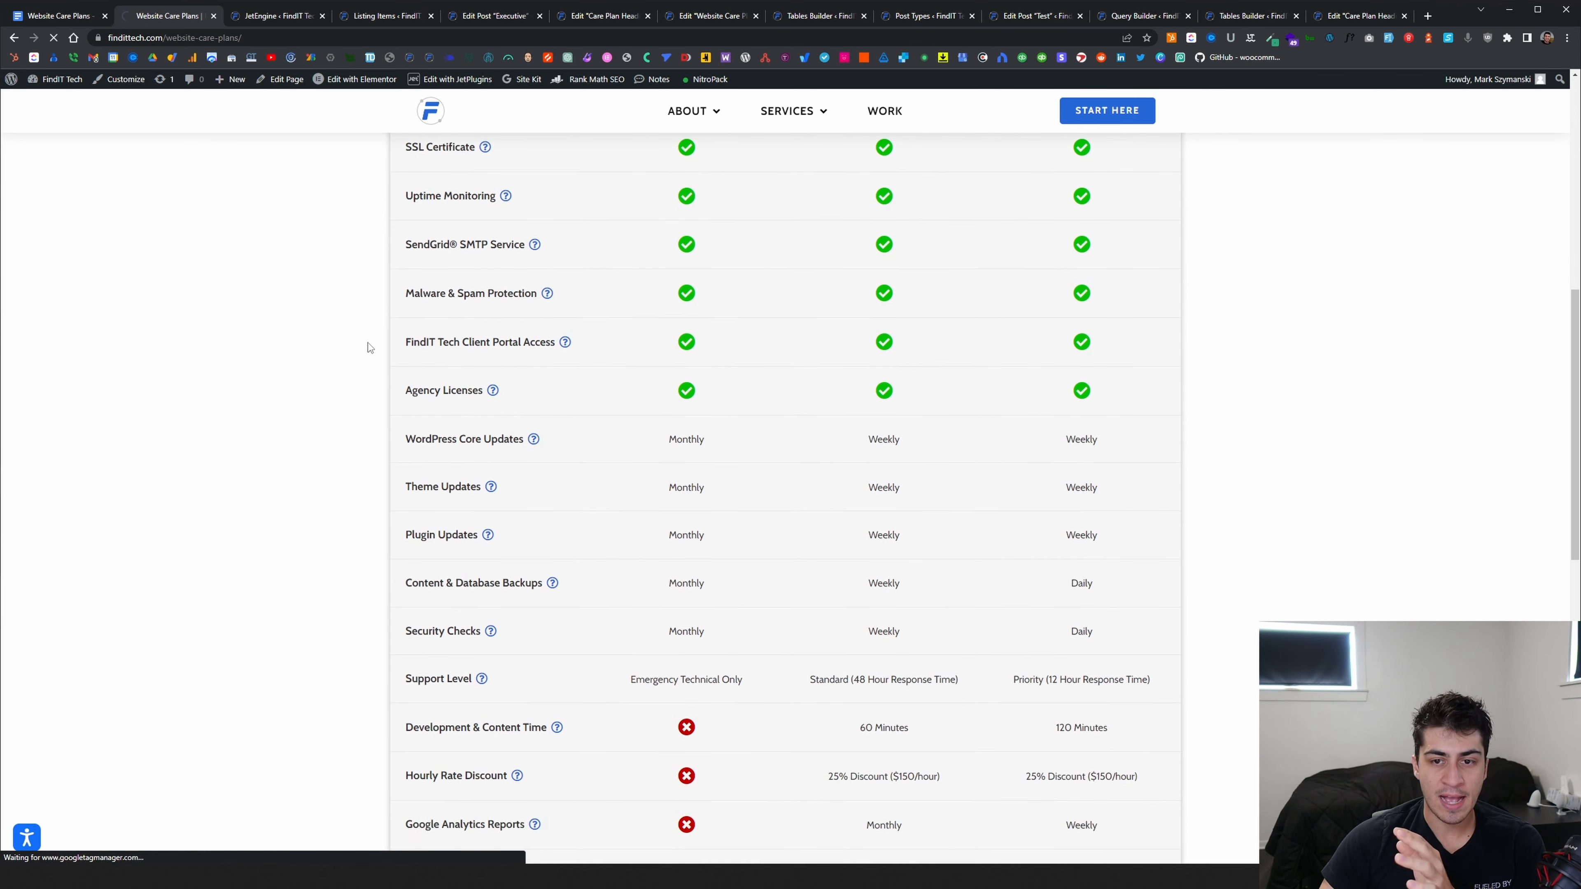
scroll(368, 347, "down", 9)
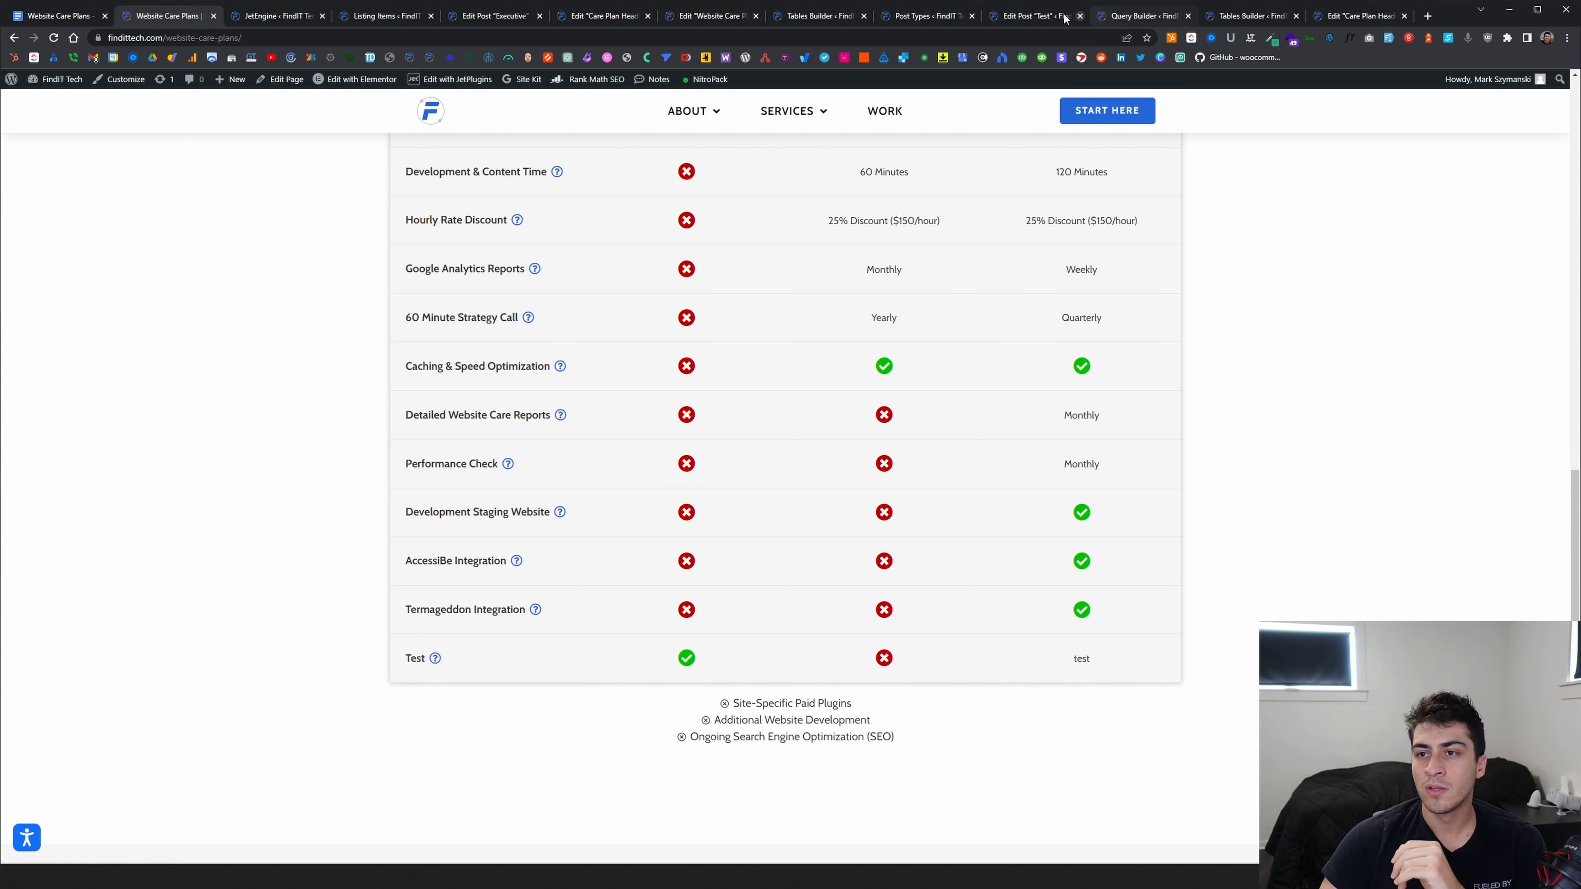
Review the Website Care Plans table's columns in the Tables Builder and expand the Attribute column's settings
left_click(1040, 18)
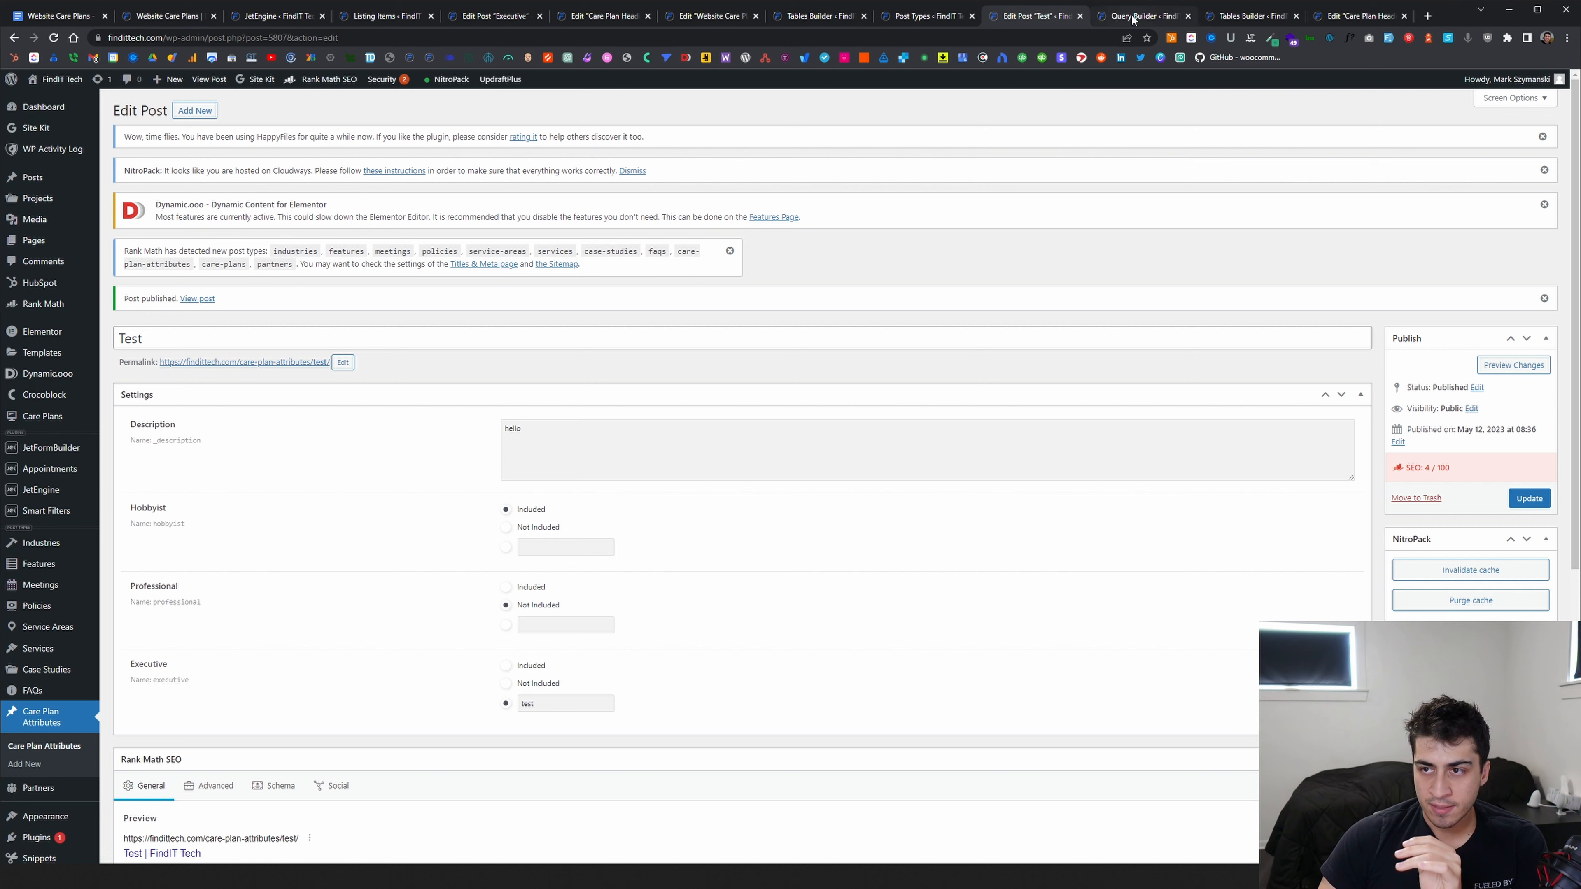
mouse_move(1133, 19)
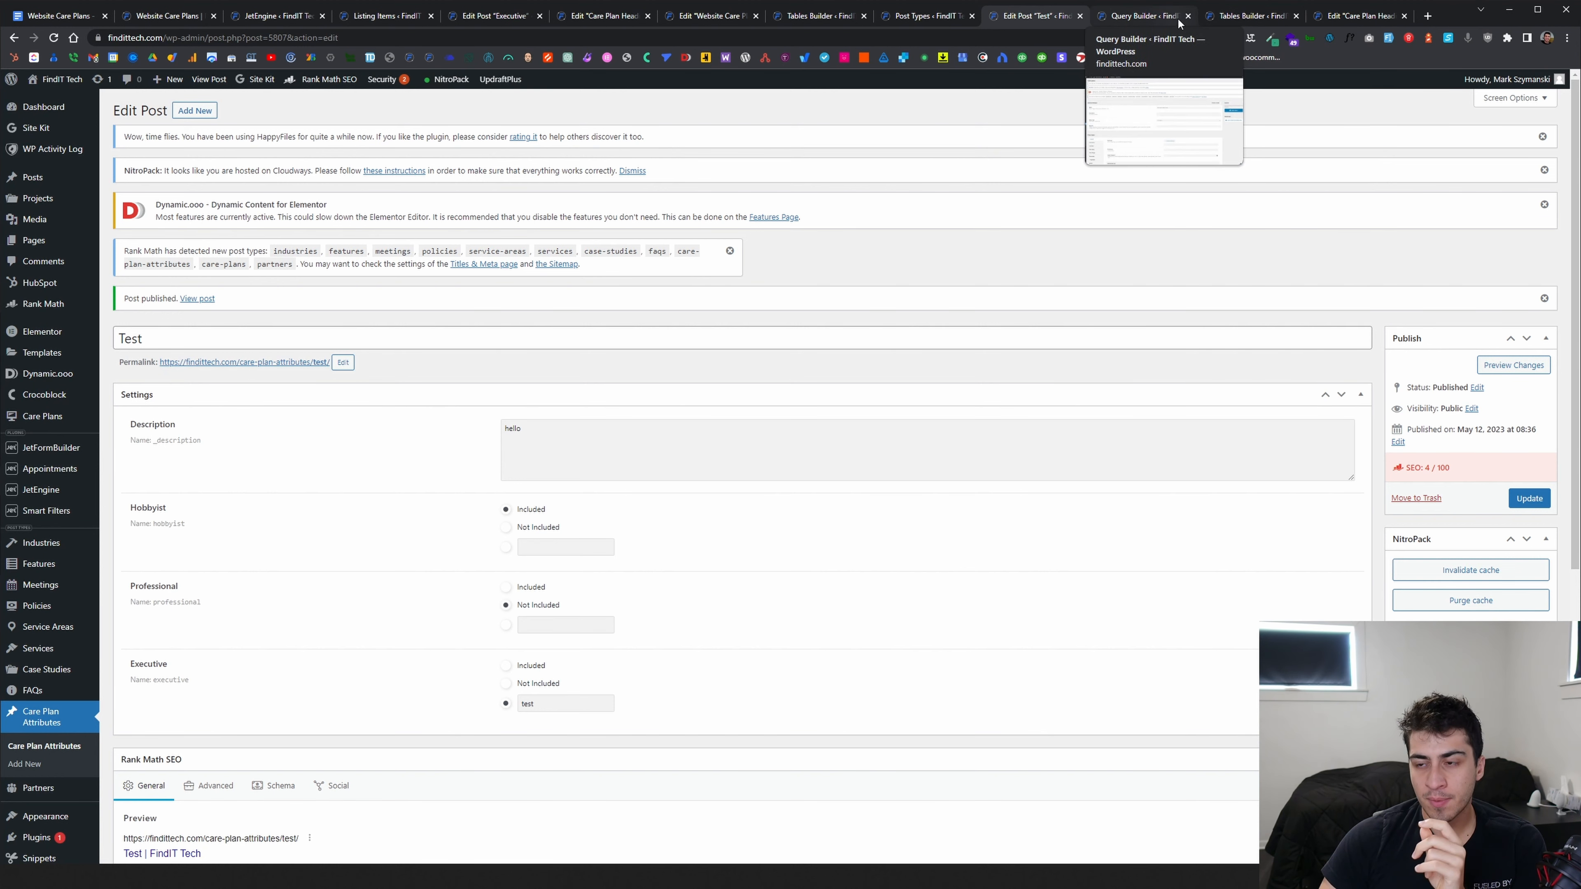
left_click(1237, 20)
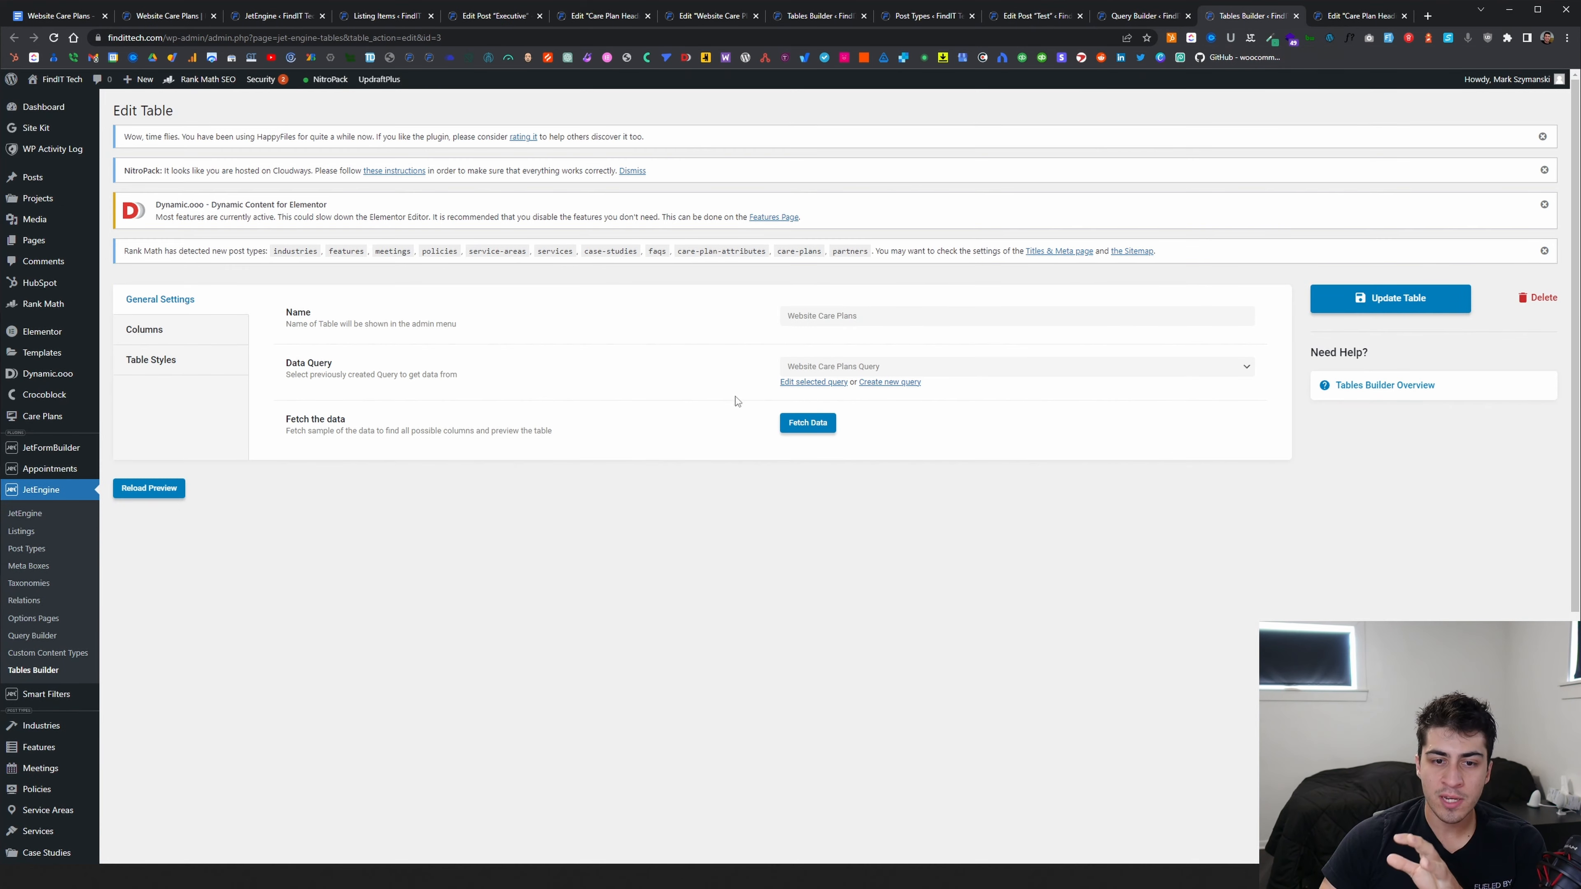
left_click(219, 335)
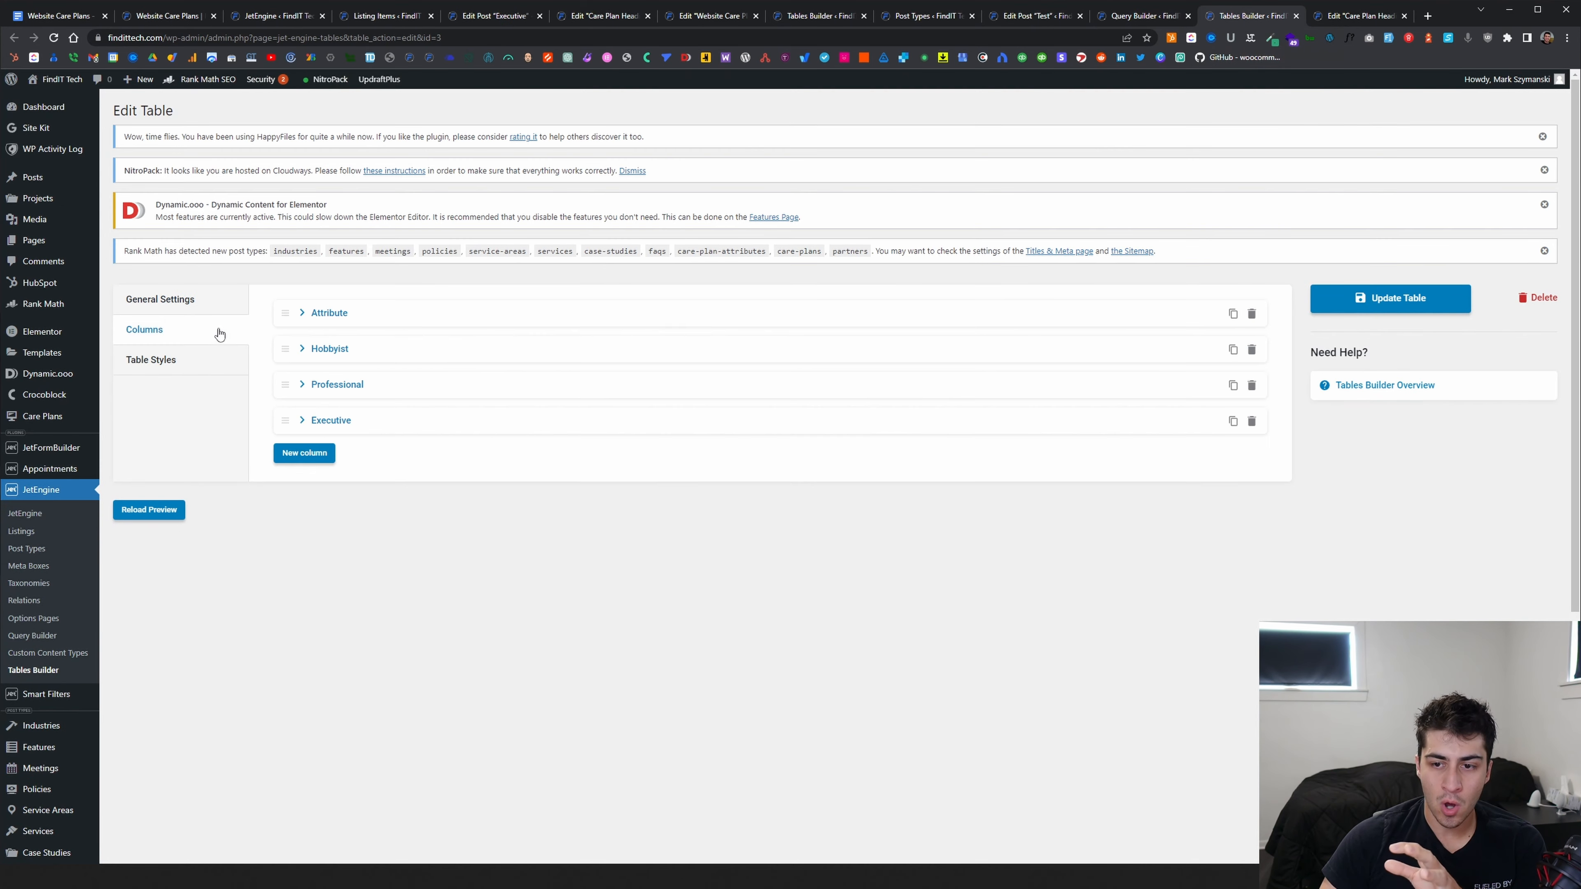
left_click(302, 316)
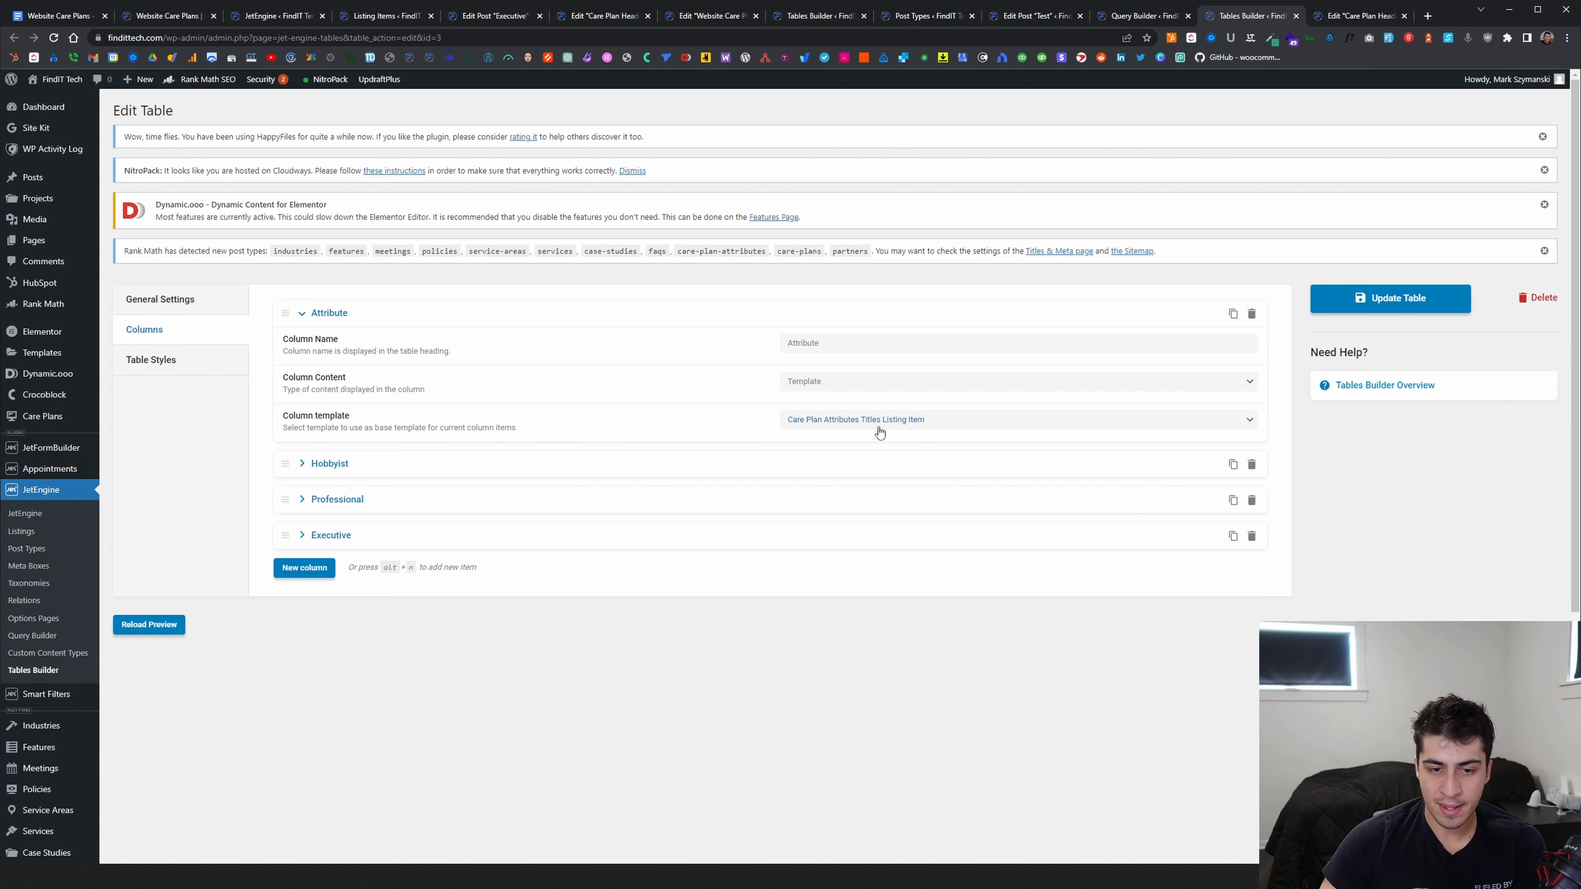
Examine the Website Care Plans Query's post type and sort order, and check the table's data query setting
left_click(1143, 16)
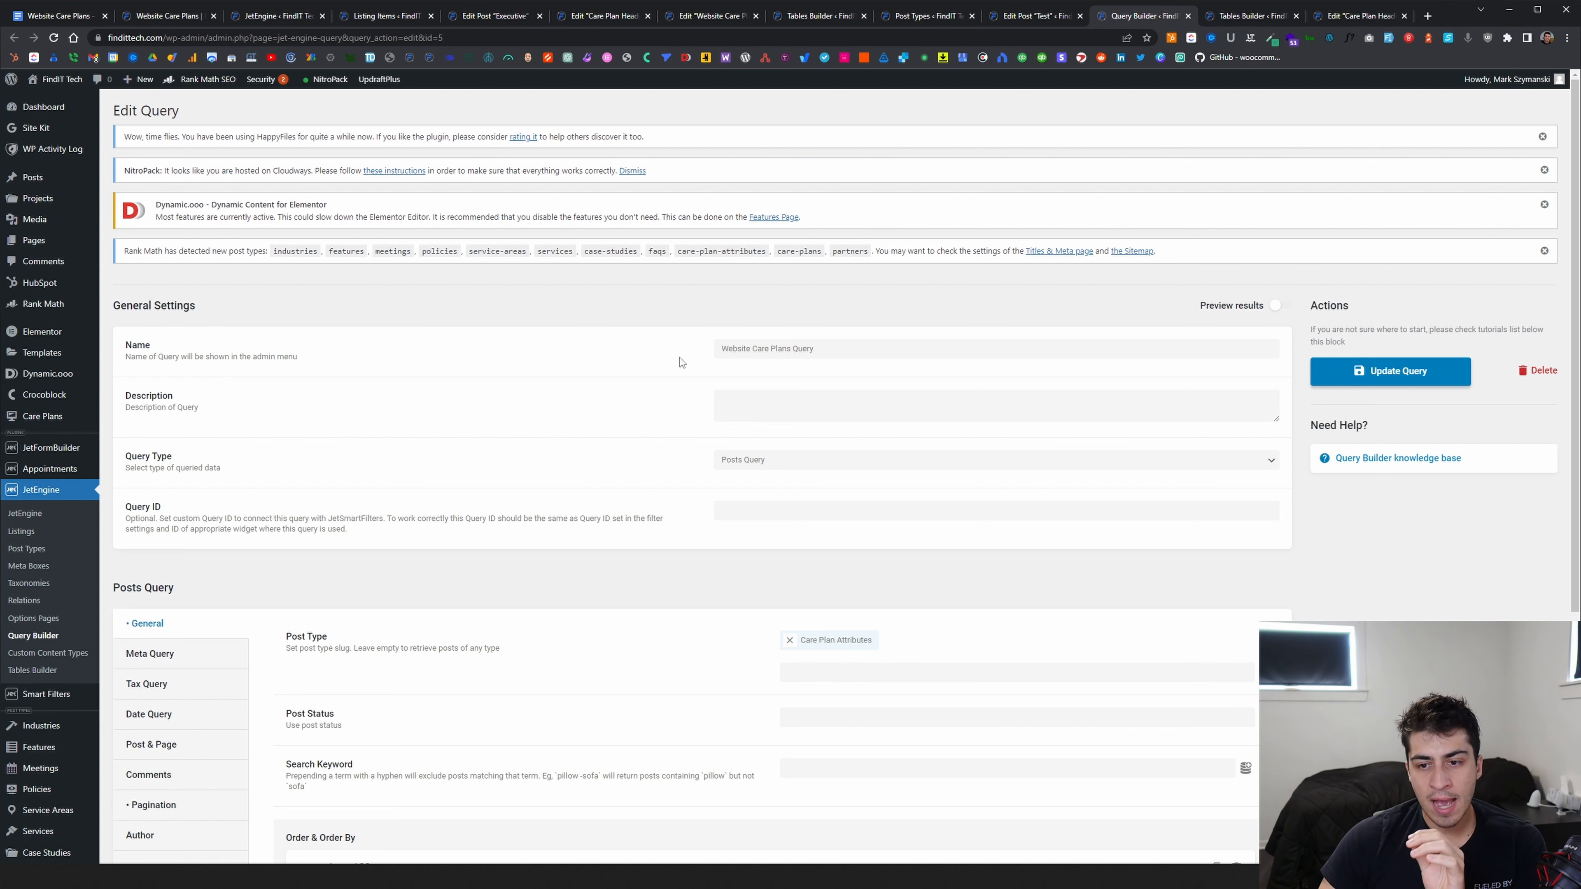
scroll(681, 364, "down", 1)
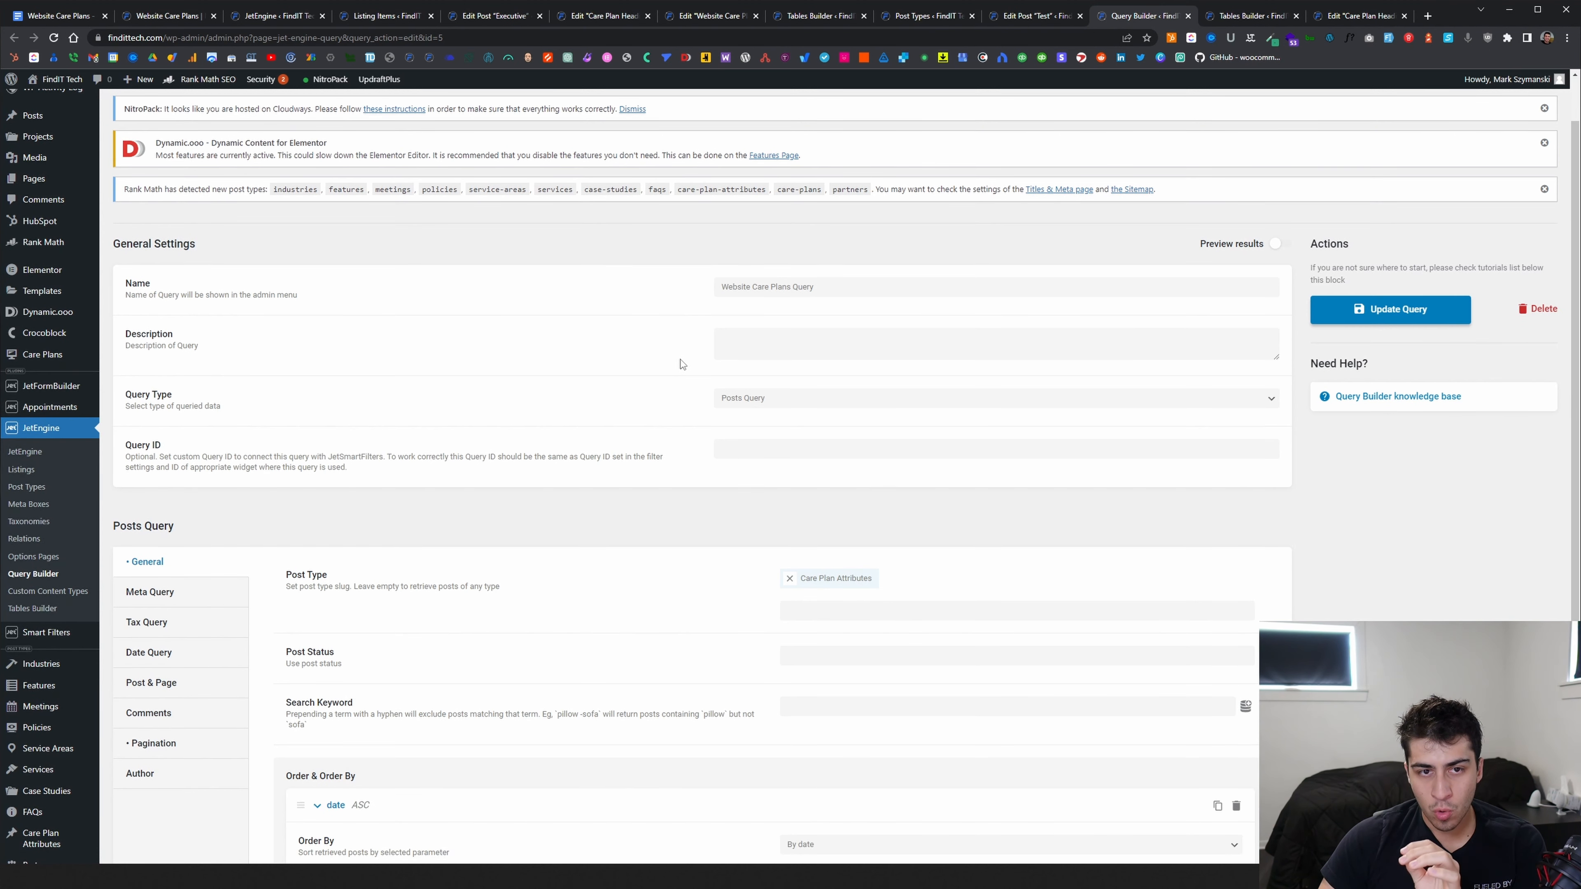
scroll(680, 359, "down", 3)
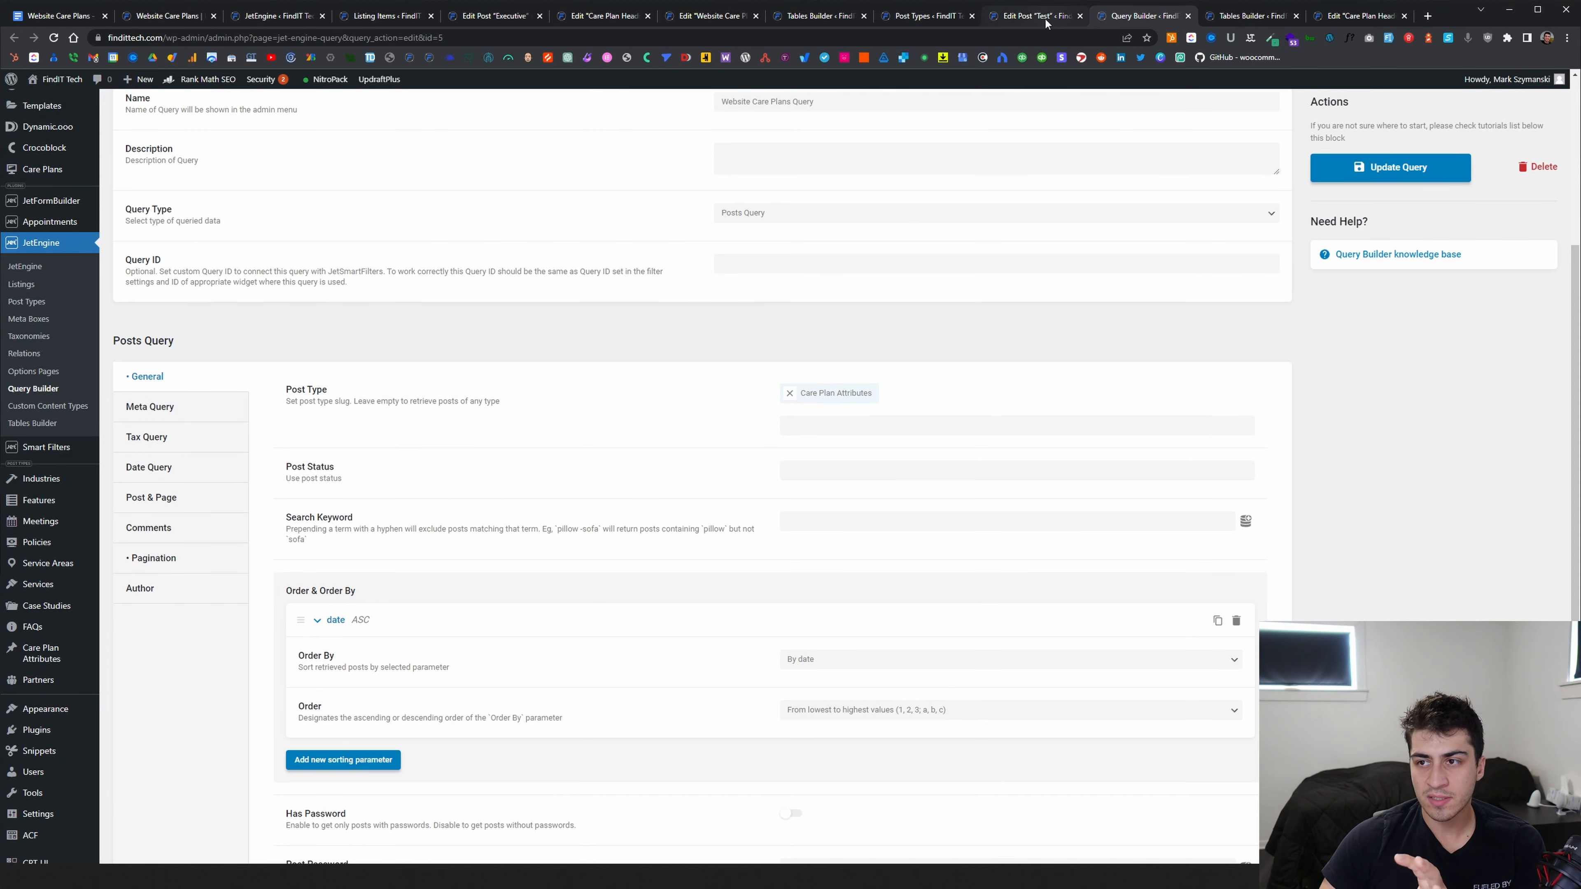
left_click(1218, 16)
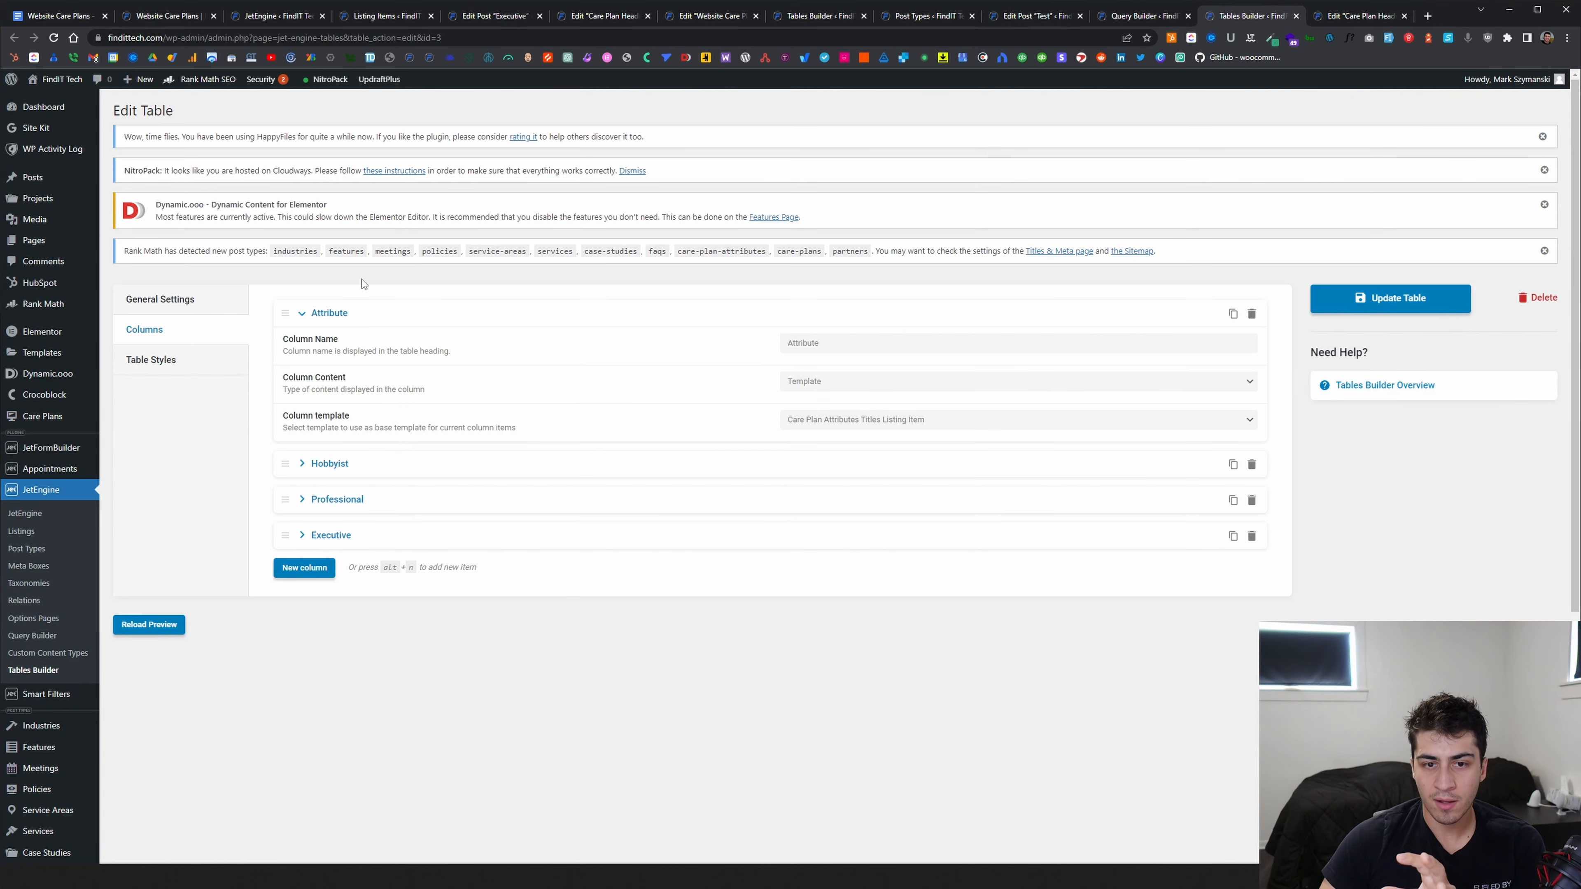
left_click(177, 301)
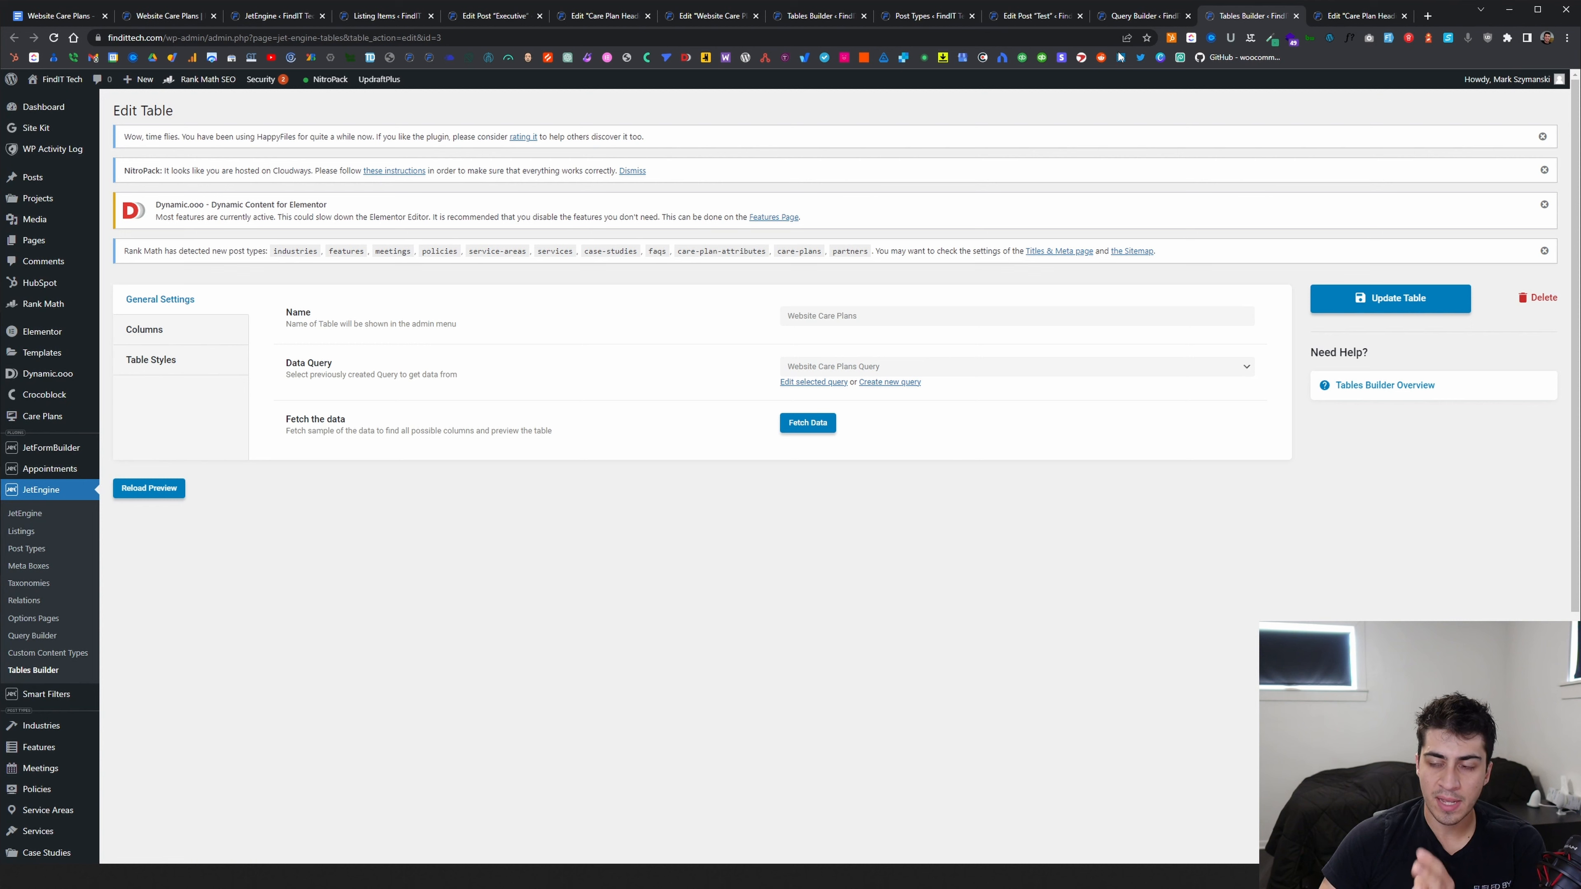
left_click(1131, 14)
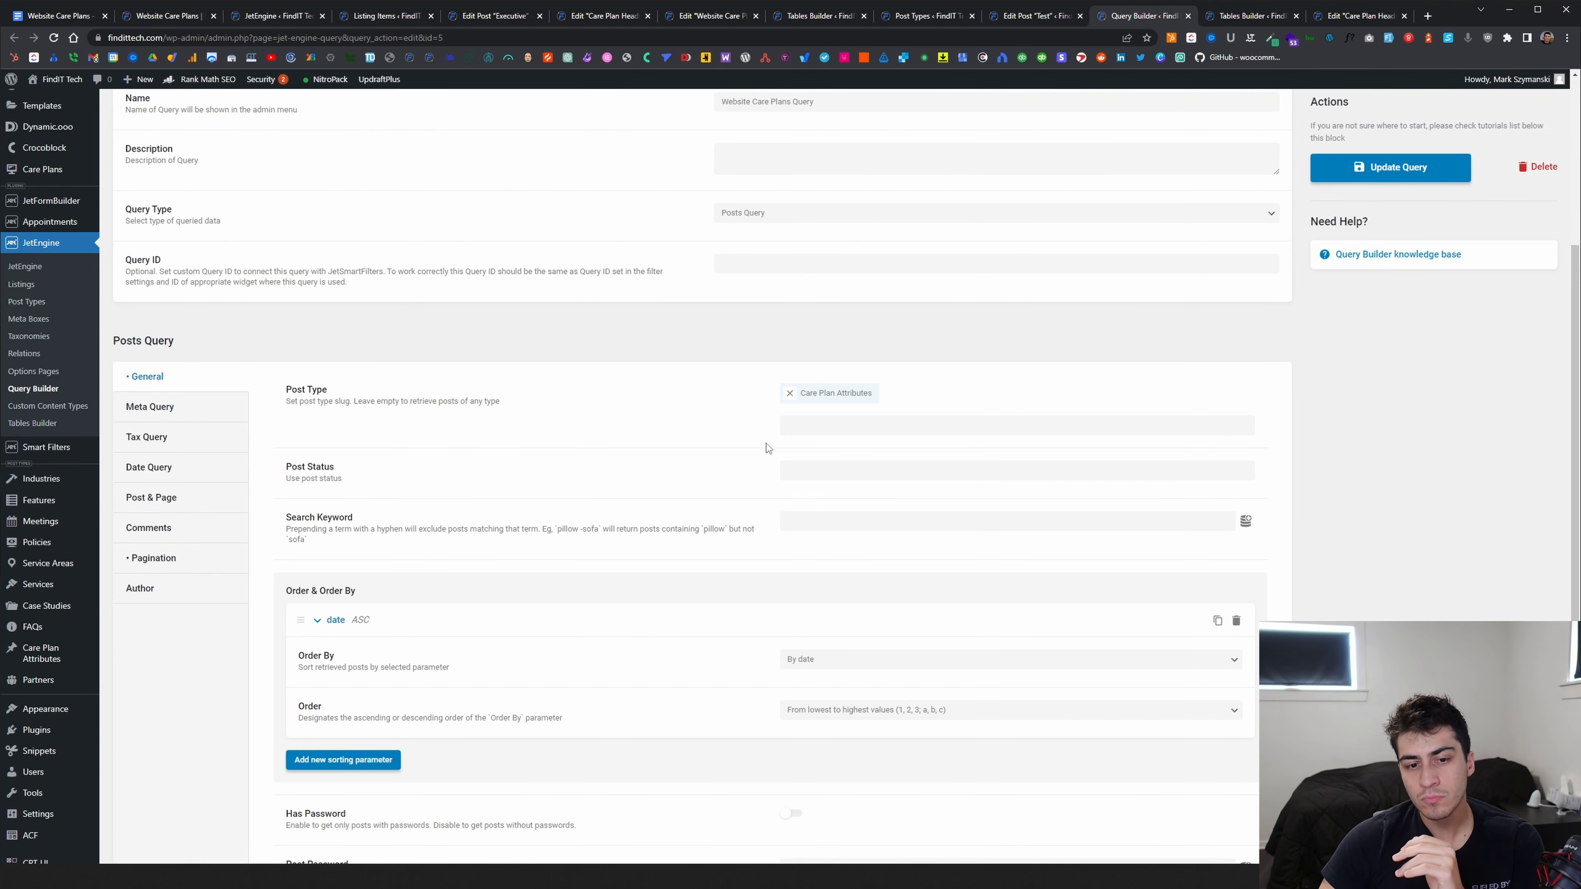
scroll(760, 424, "down", 1)
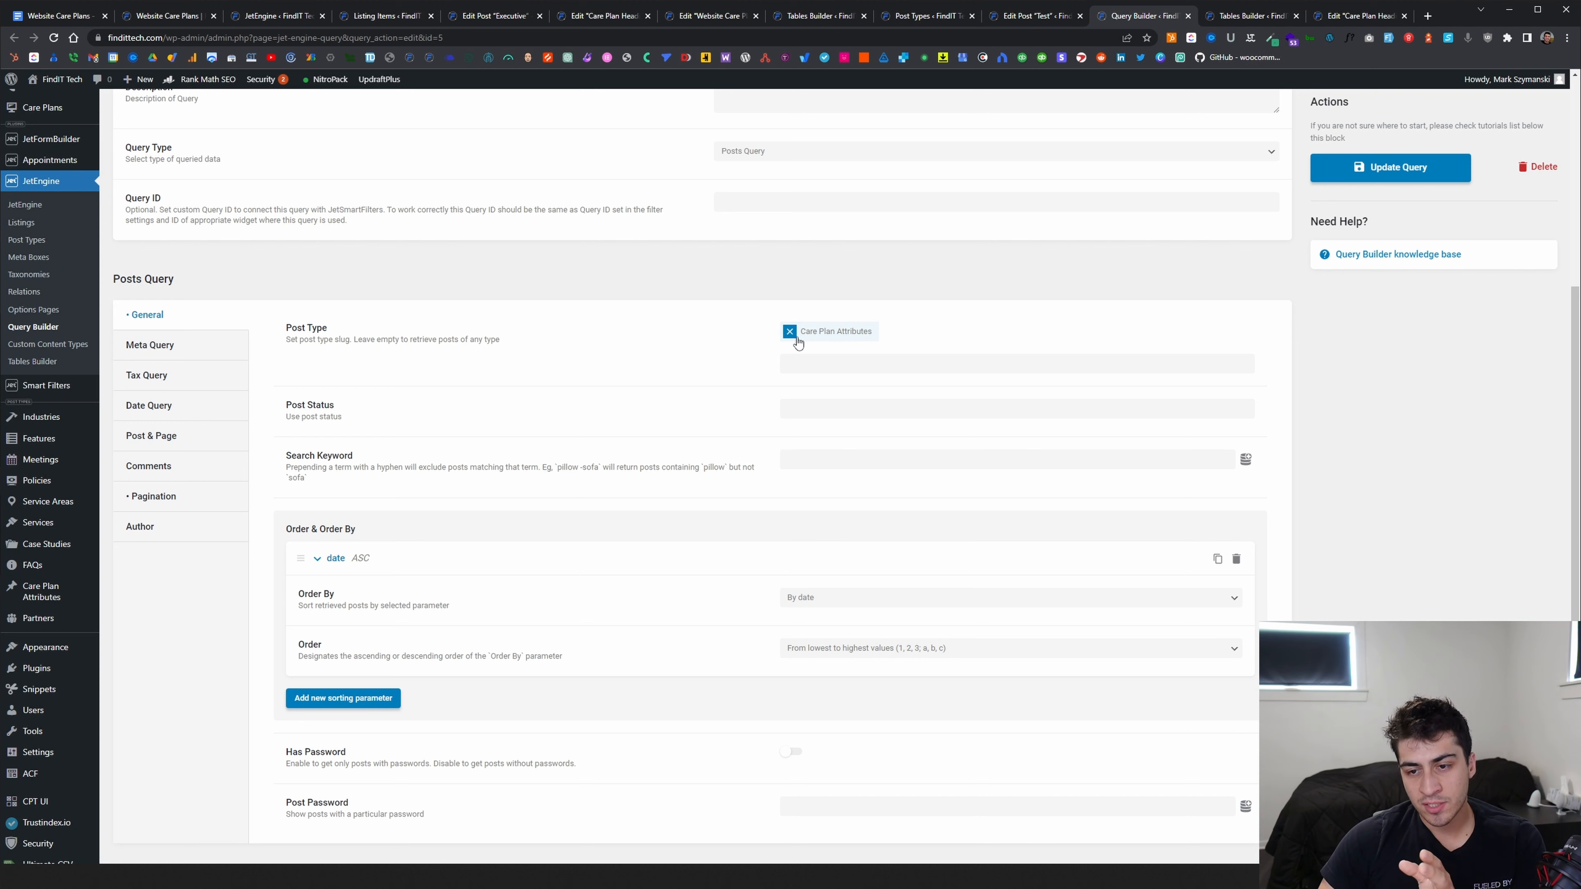
scroll(1121, 367, "down", 1)
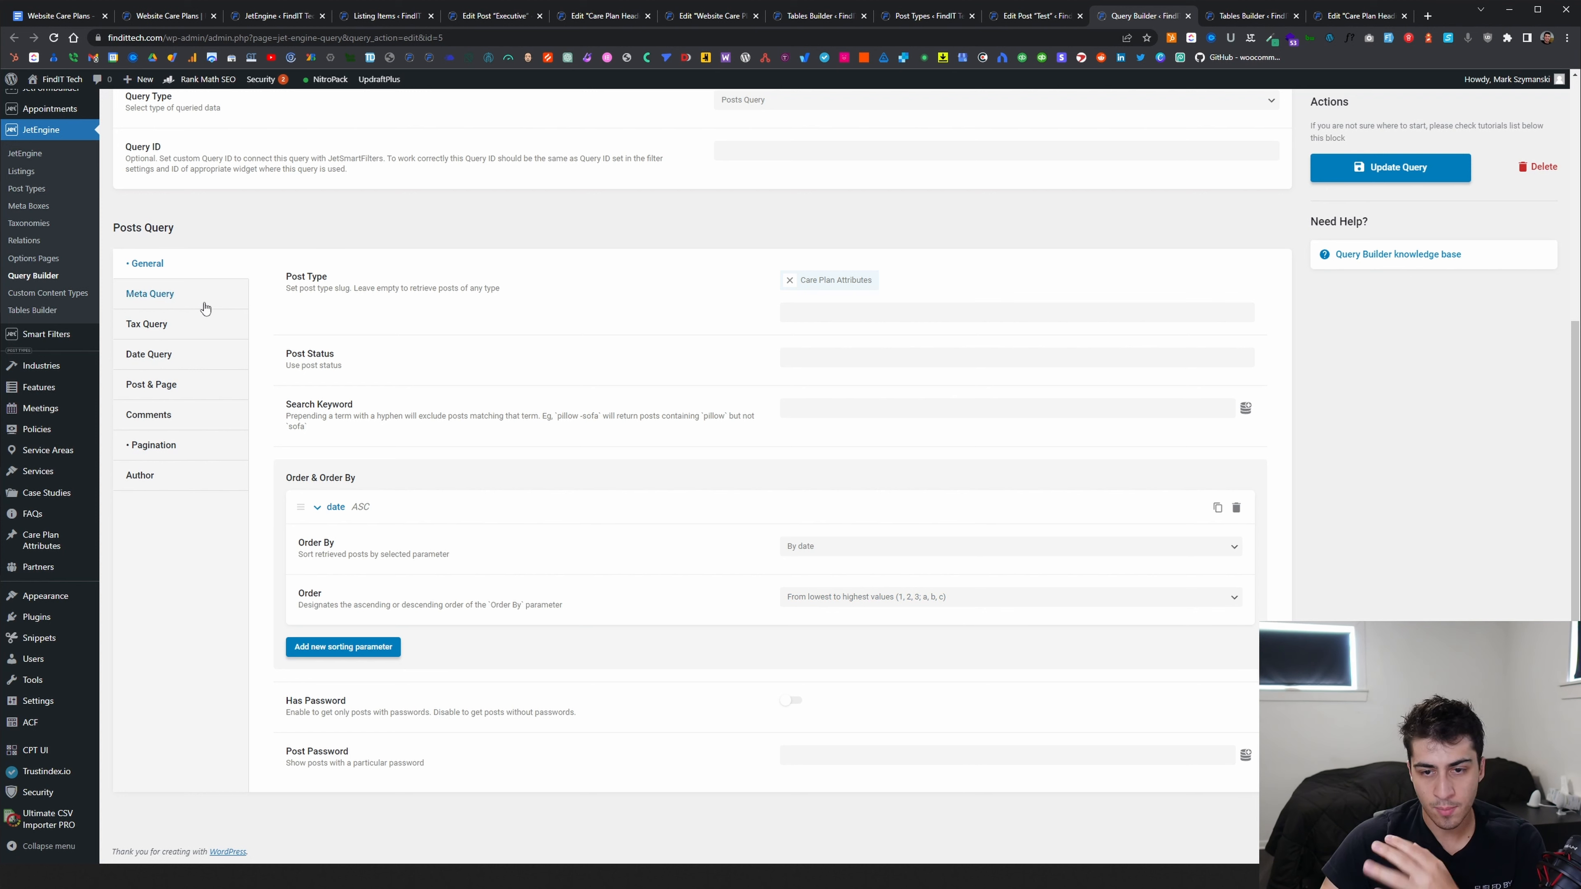
Examine the Website Care Plans Query's posts-per-page pagination setting and its general post type and ordering settings
left_click(178, 445)
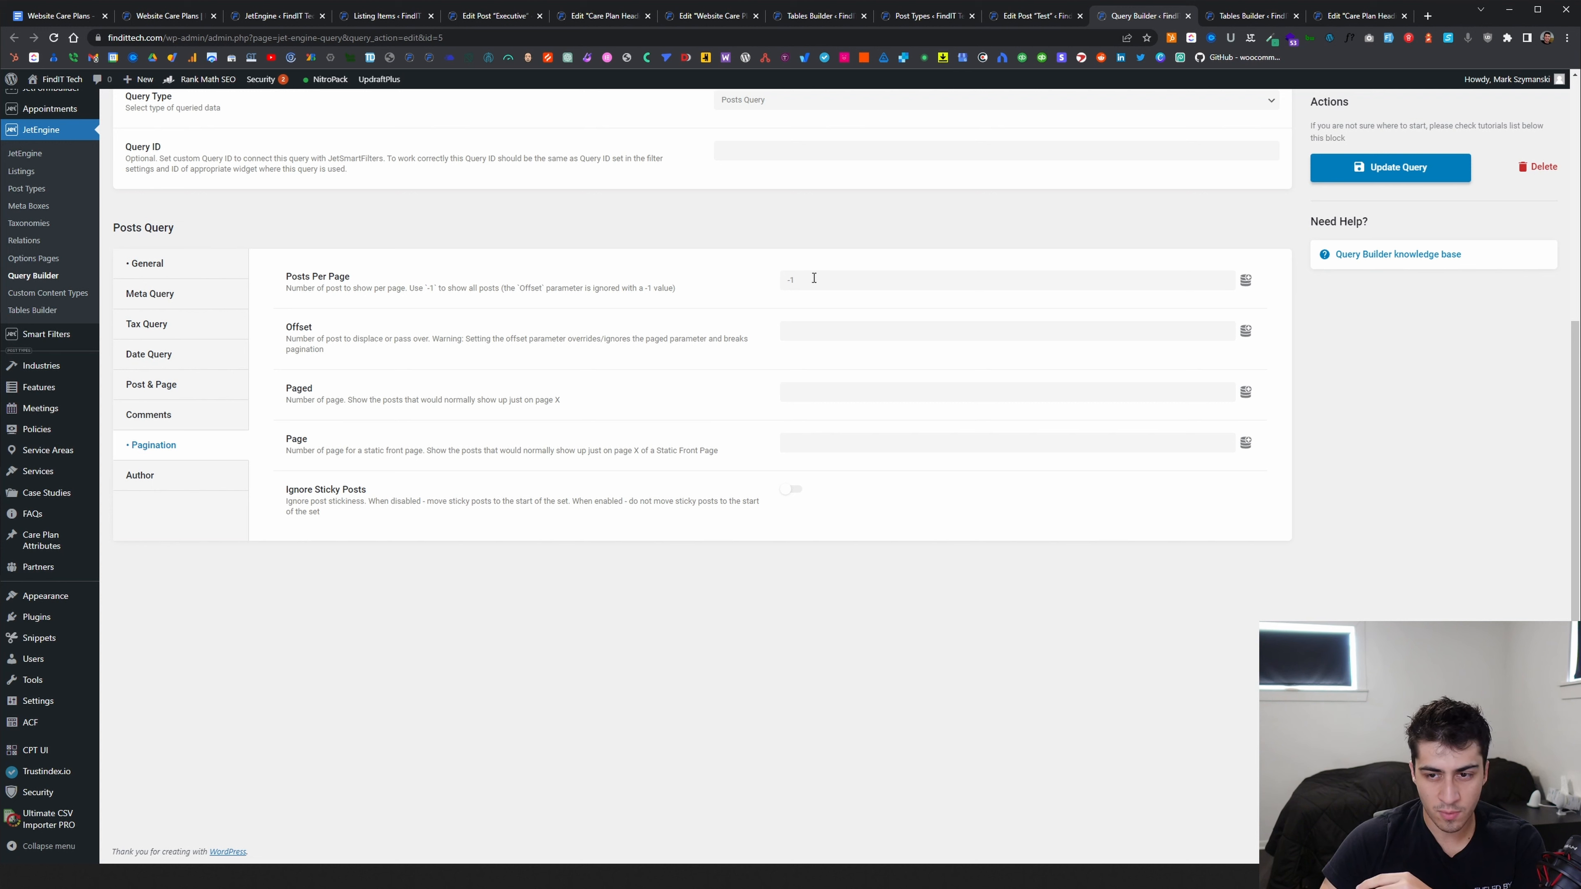
left_click_drag(687, 291, 493, 292)
left_click(887, 284)
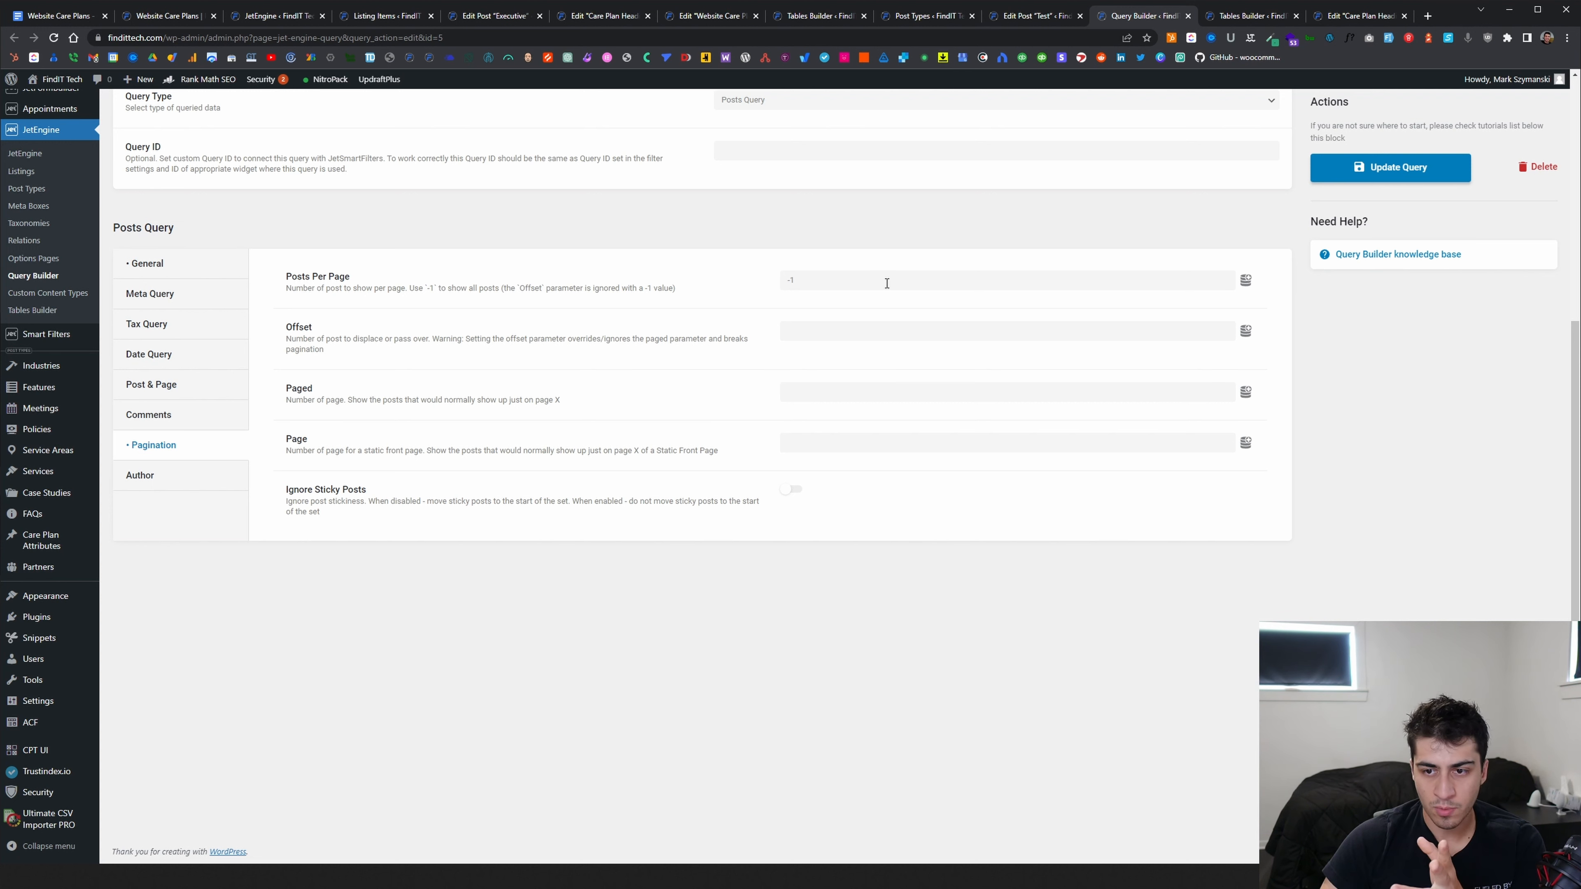
left_click(178, 261)
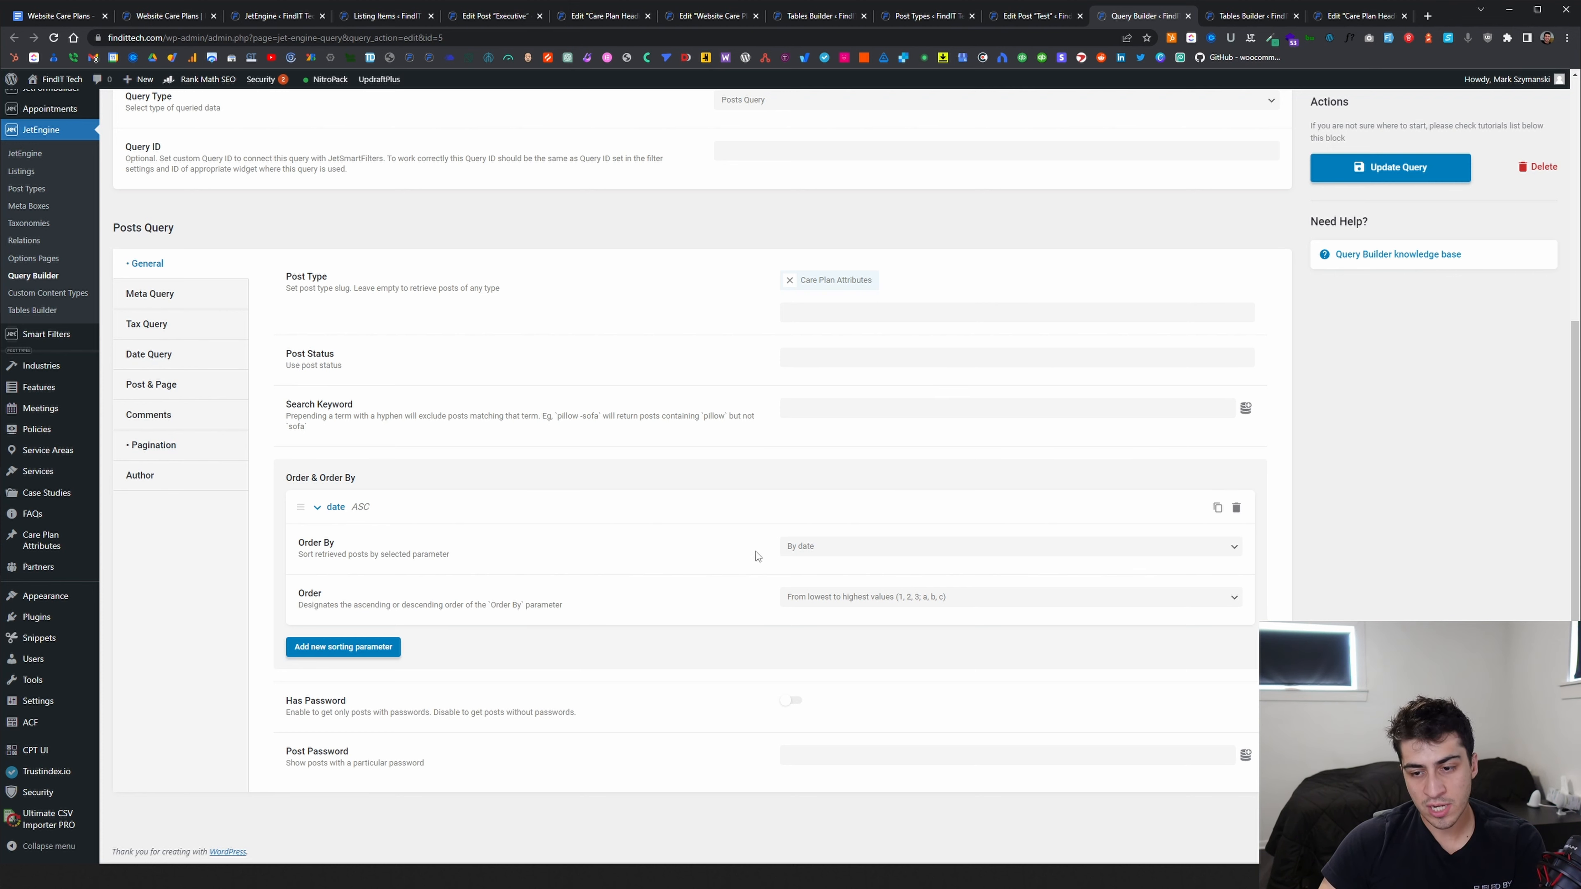
scroll(1137, 120, "up", 4)
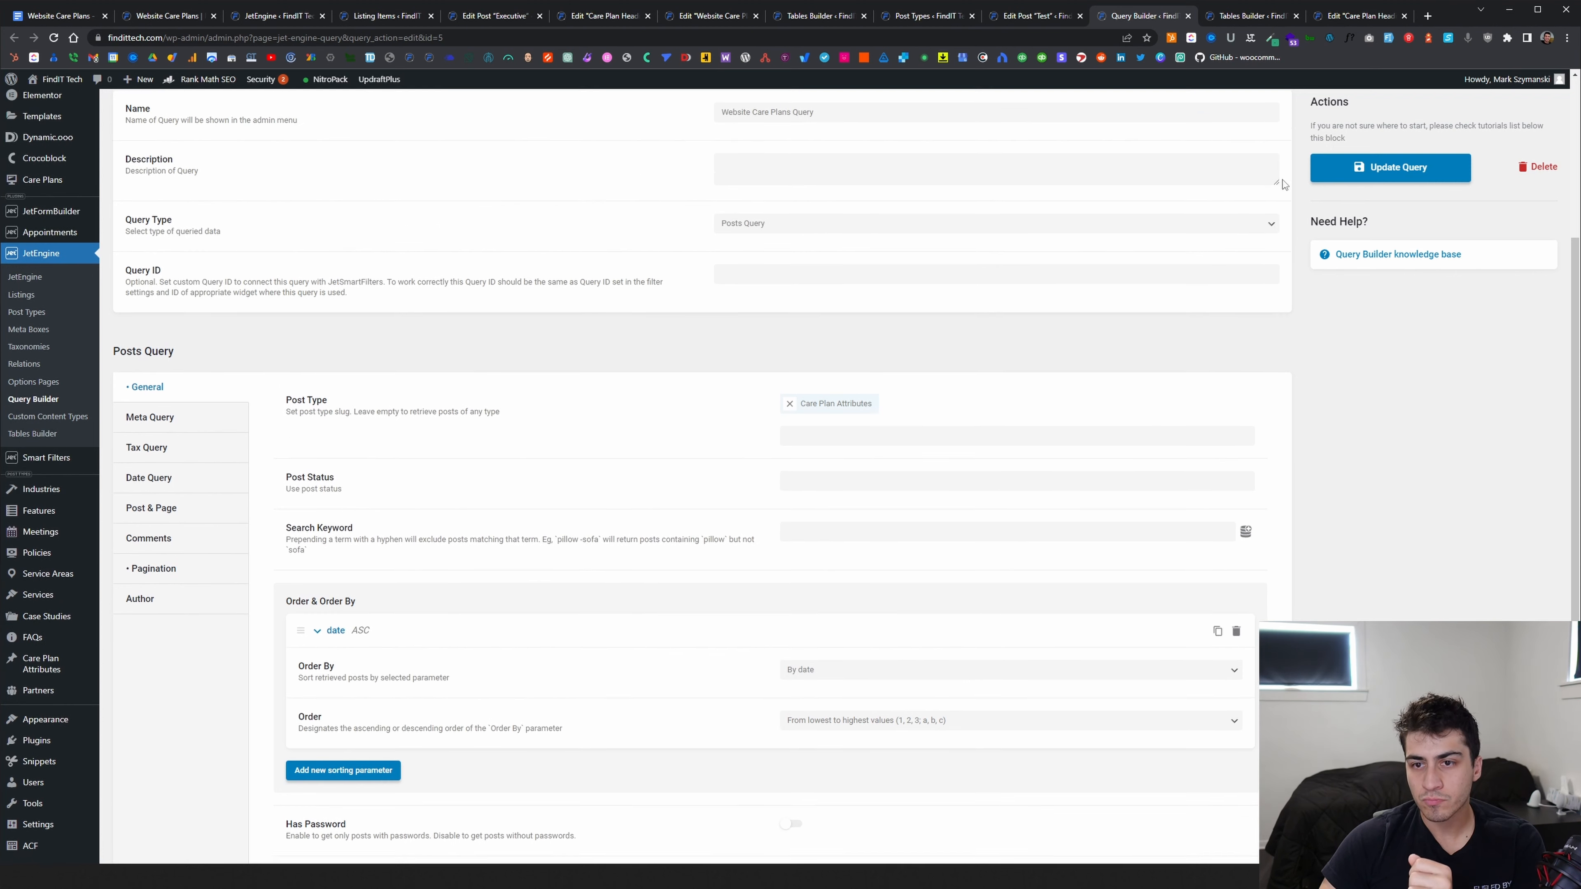
Fetch the data for the Website Care Plans table from its query, and expand the Attribute column's settings
left_click(1248, 17)
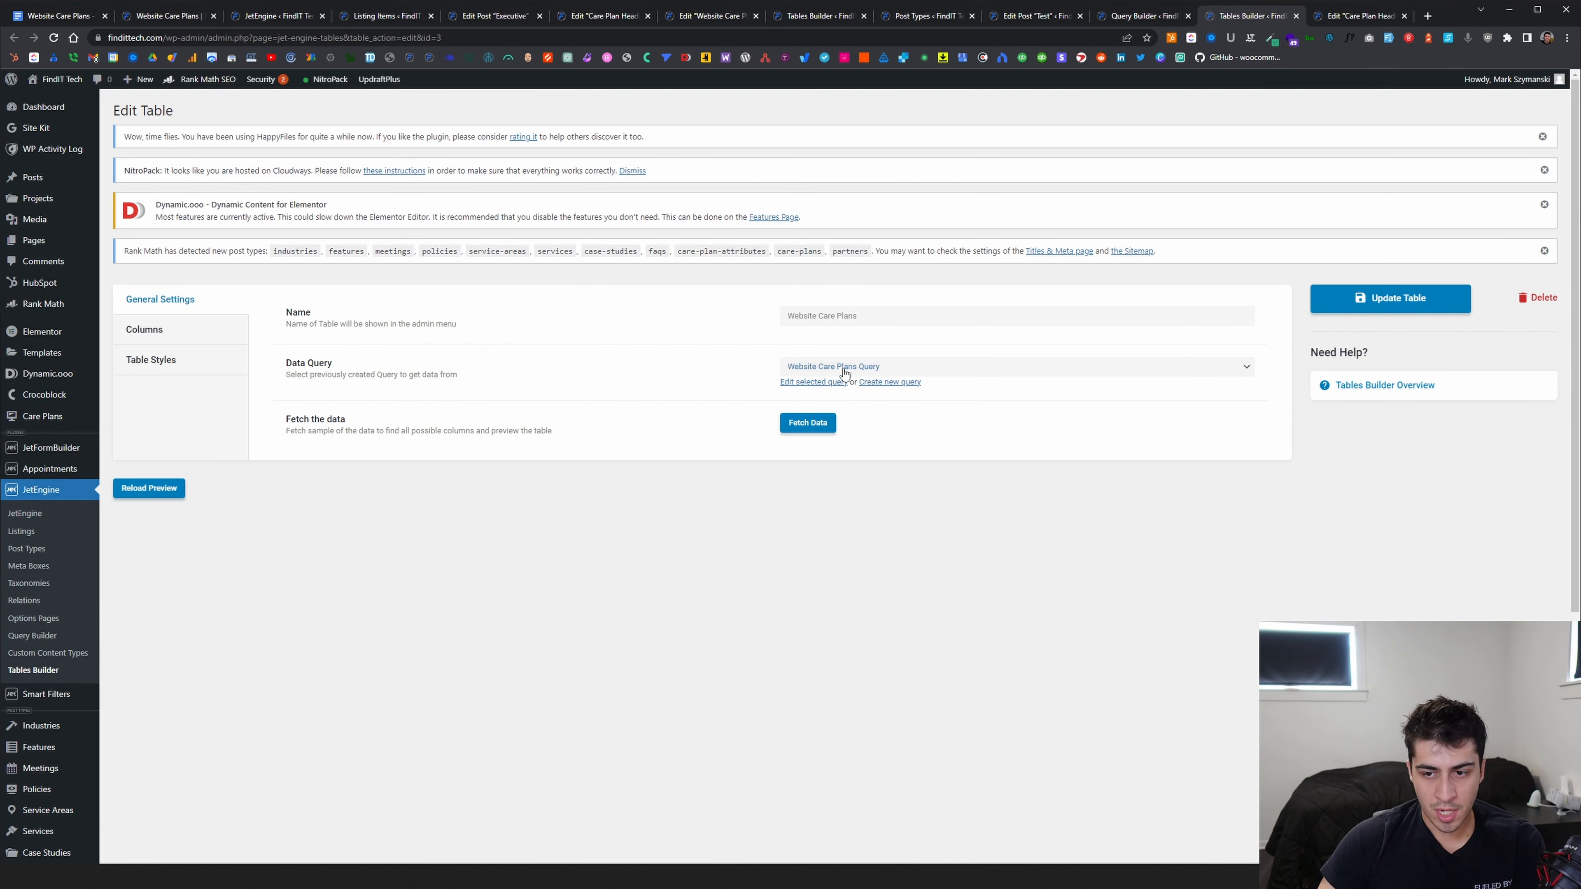
left_click(810, 430)
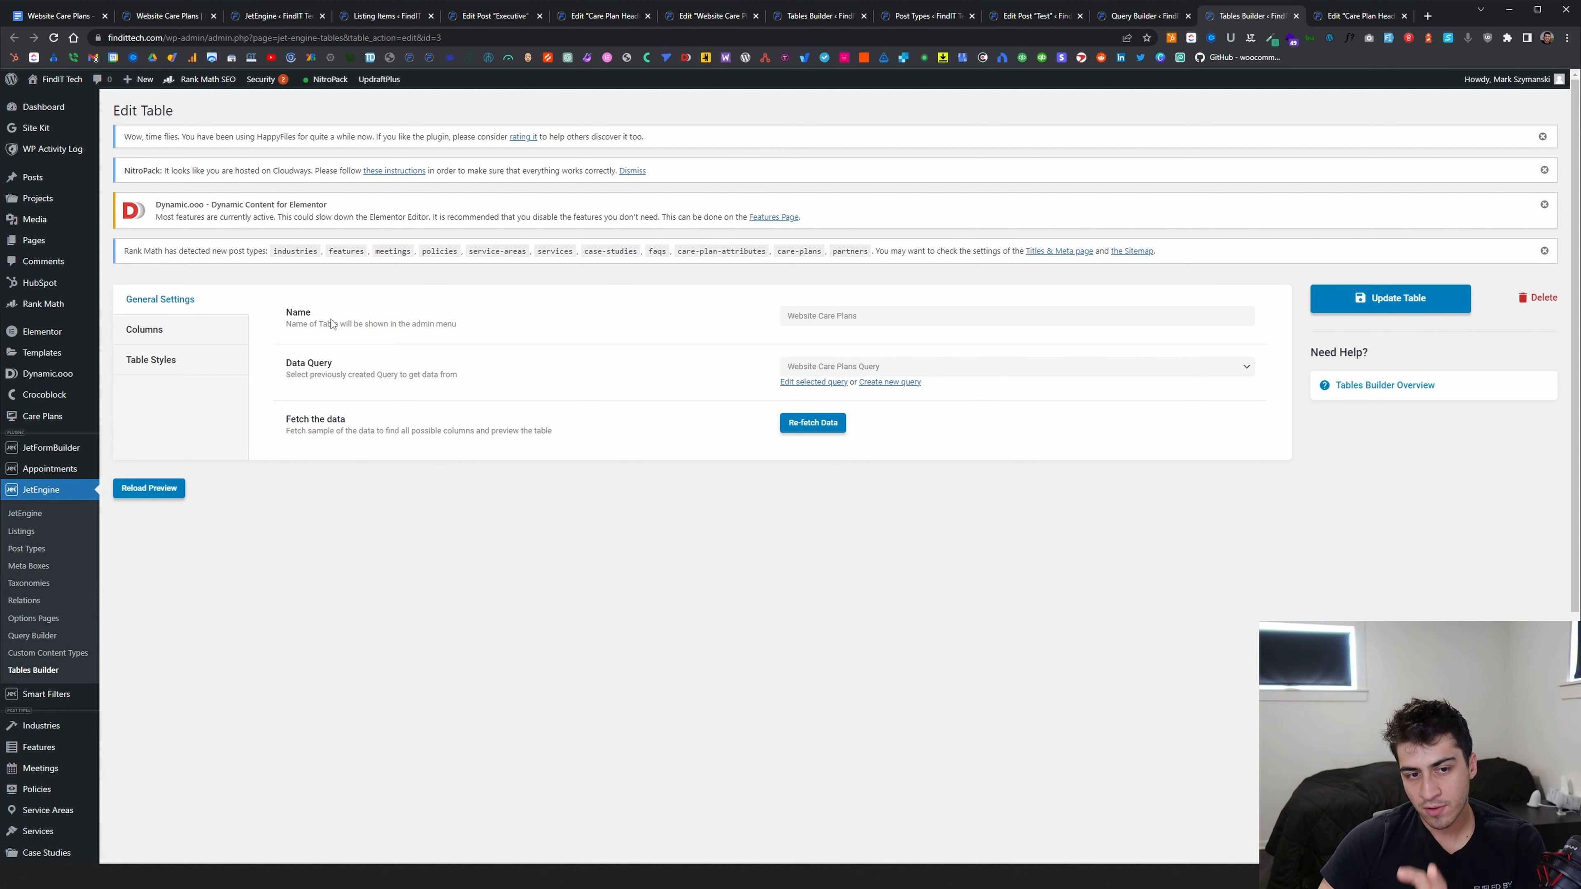
left_click(216, 335)
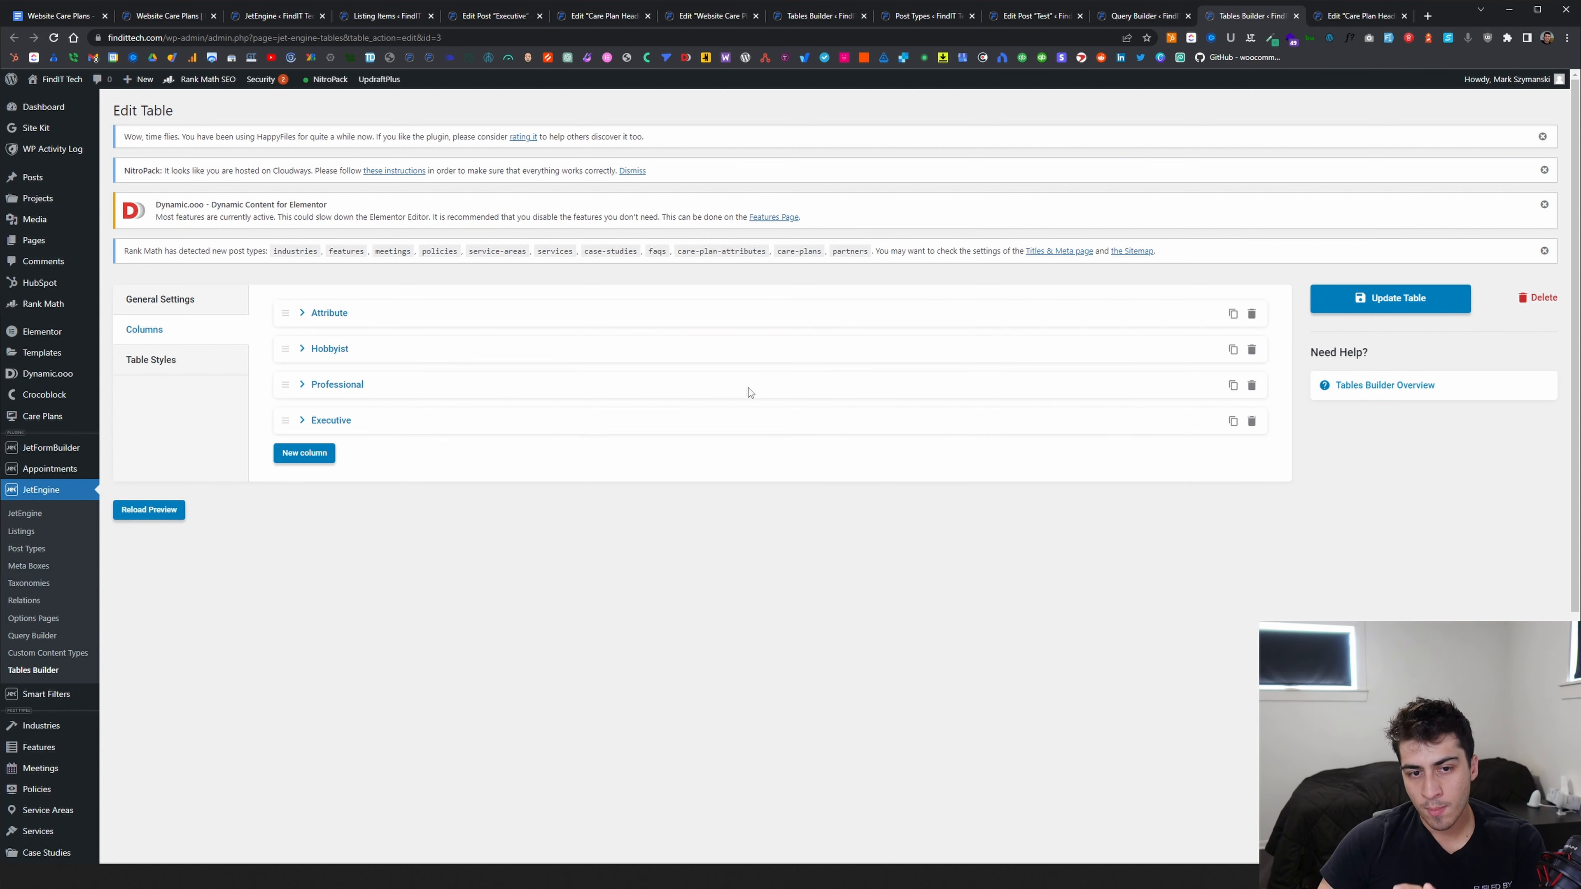
left_click(341, 318)
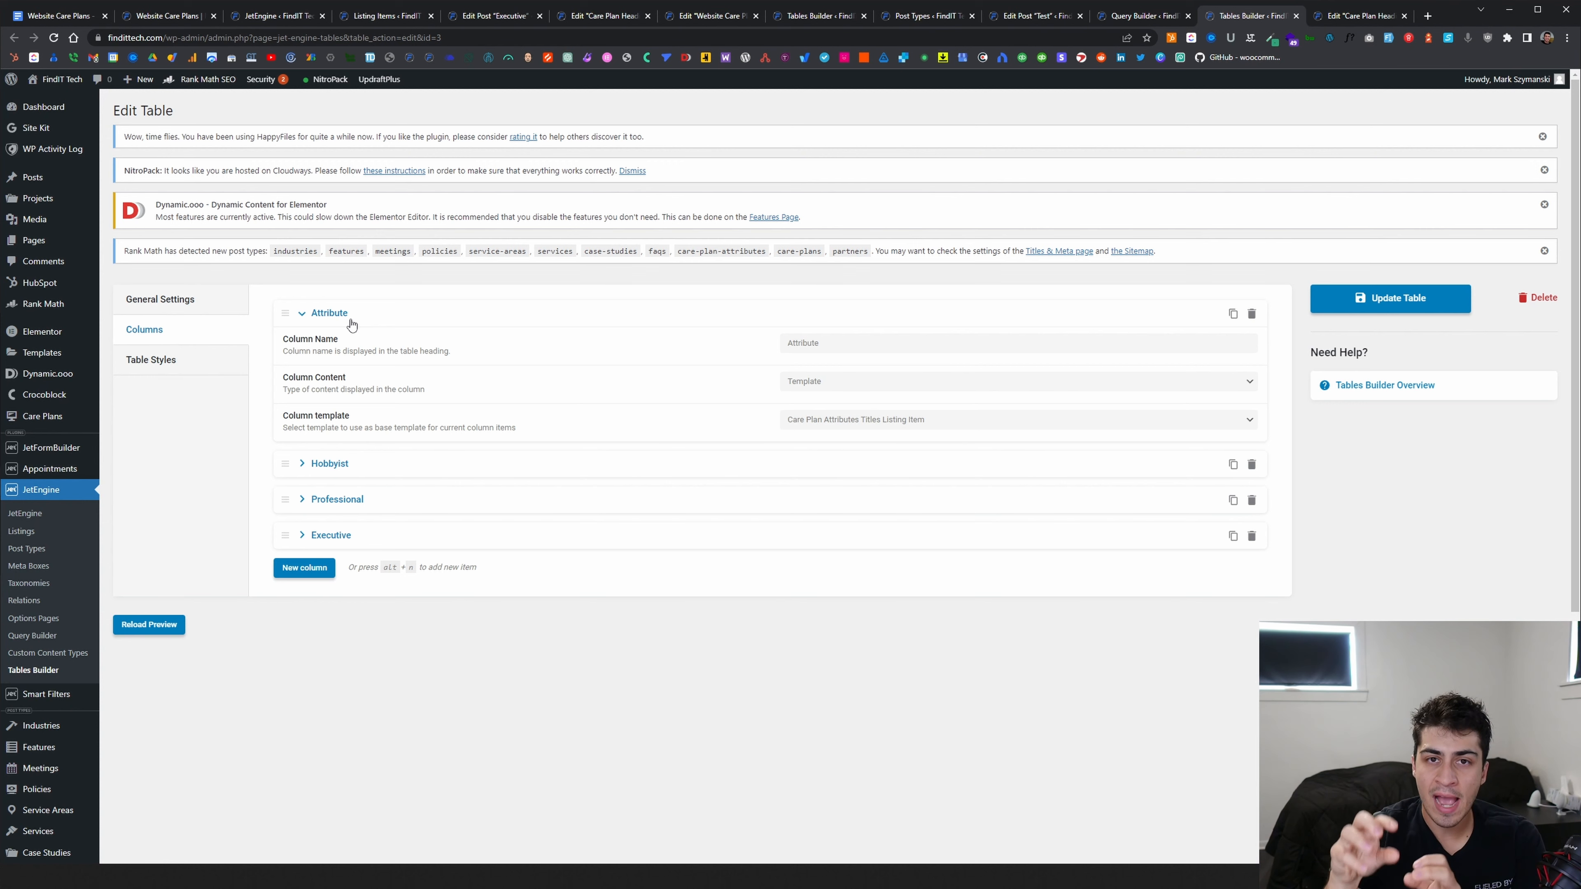
Review the plan headings and attribute rows of the comparison table on the live Website Care Plans page
left_click(1332, 15)
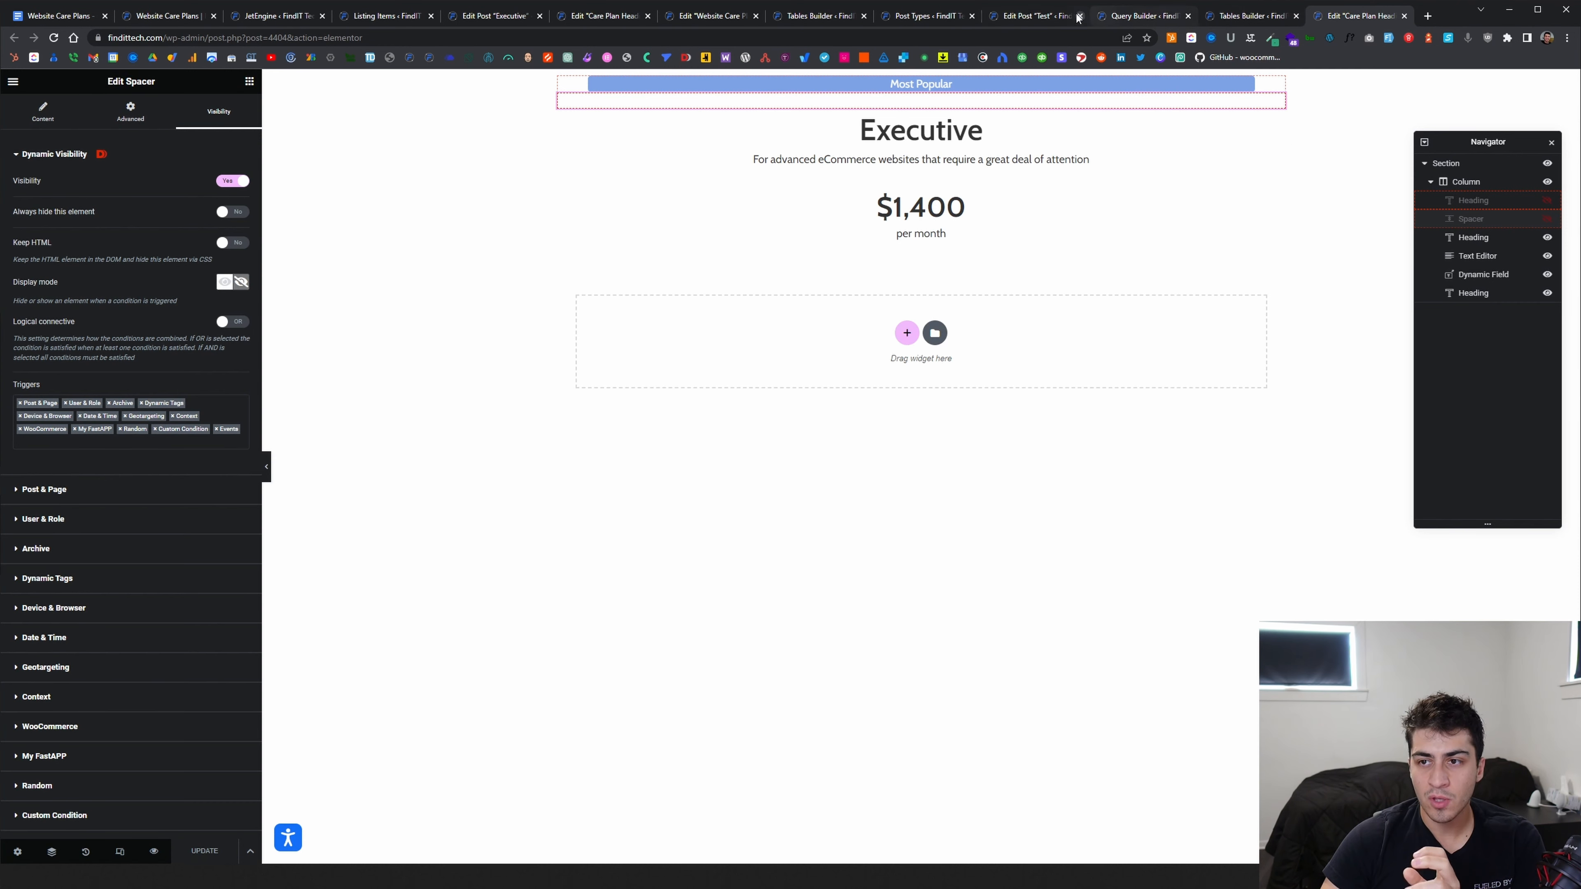
left_click(167, 15)
scroll(884, 476, "up", 7)
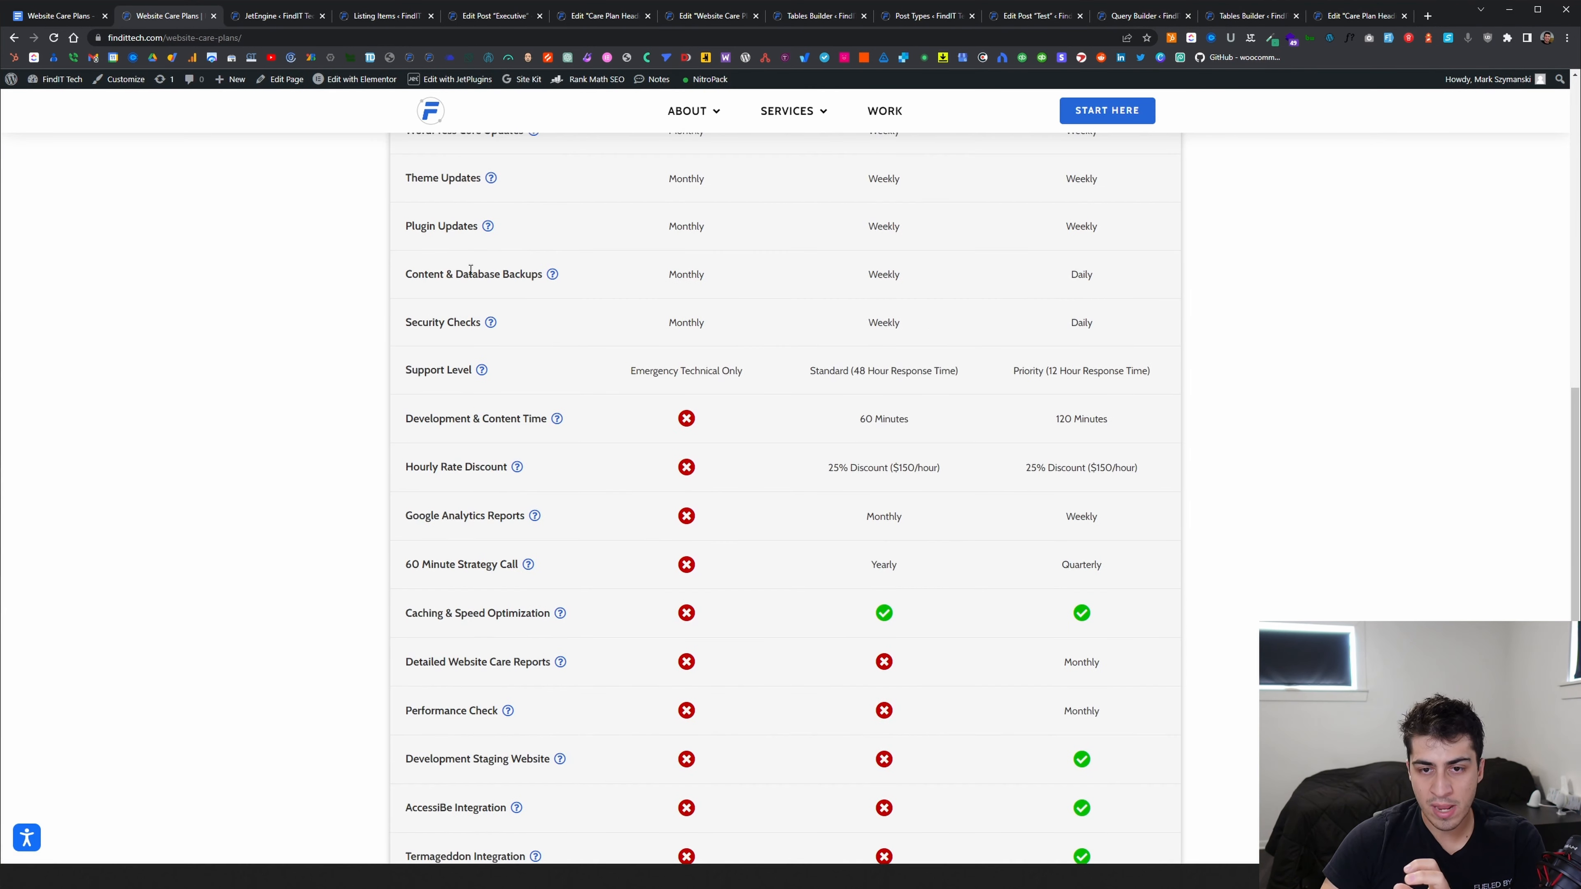
scroll(884, 475, "up", 7)
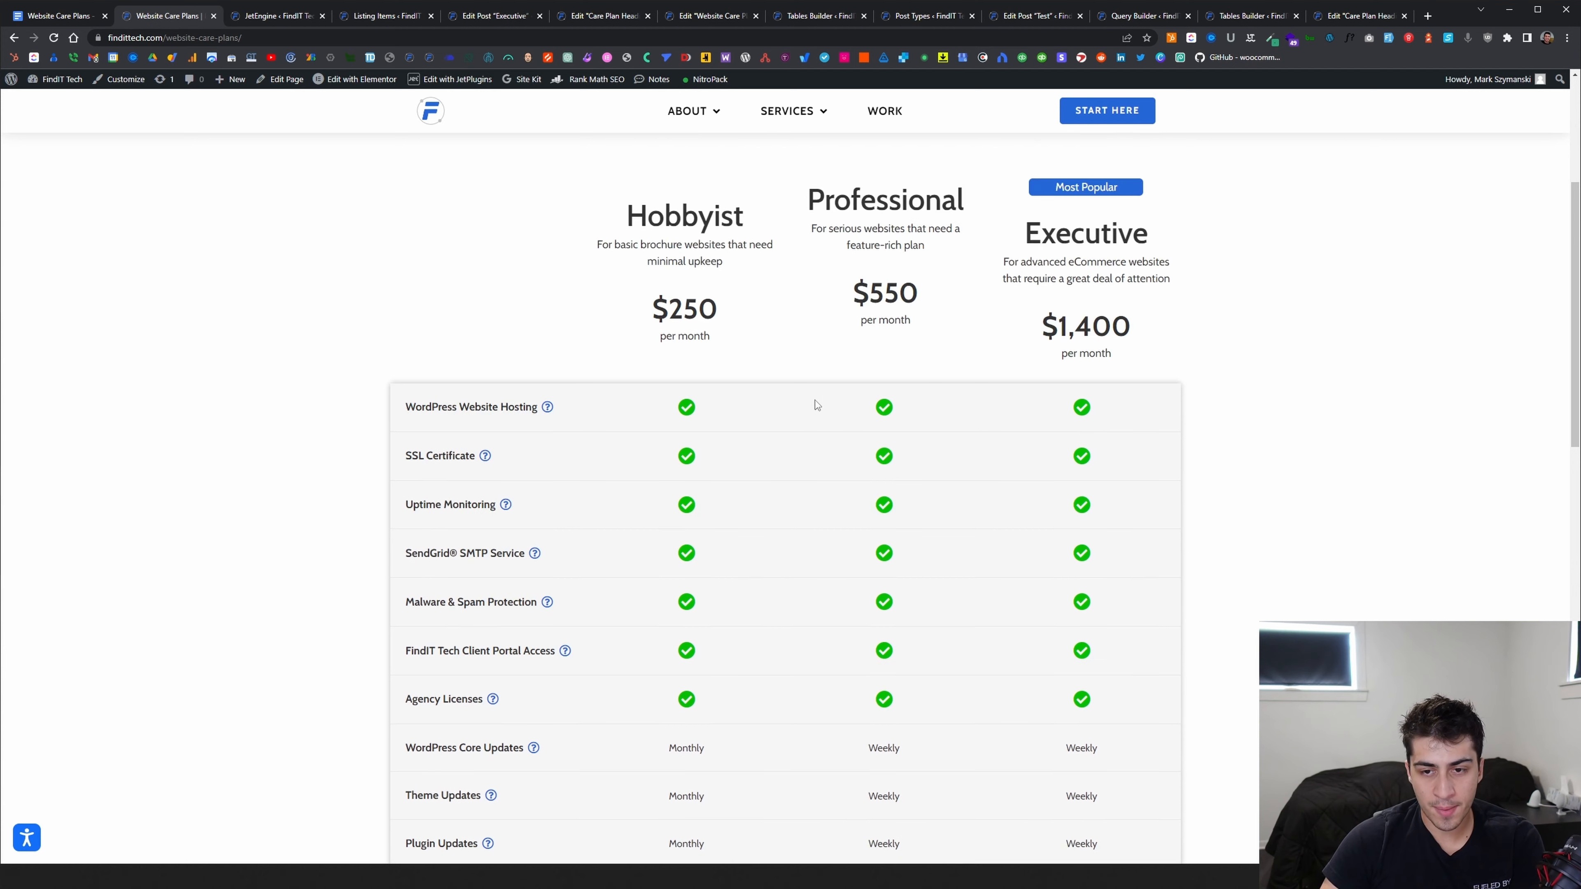
mouse_move(355, 79)
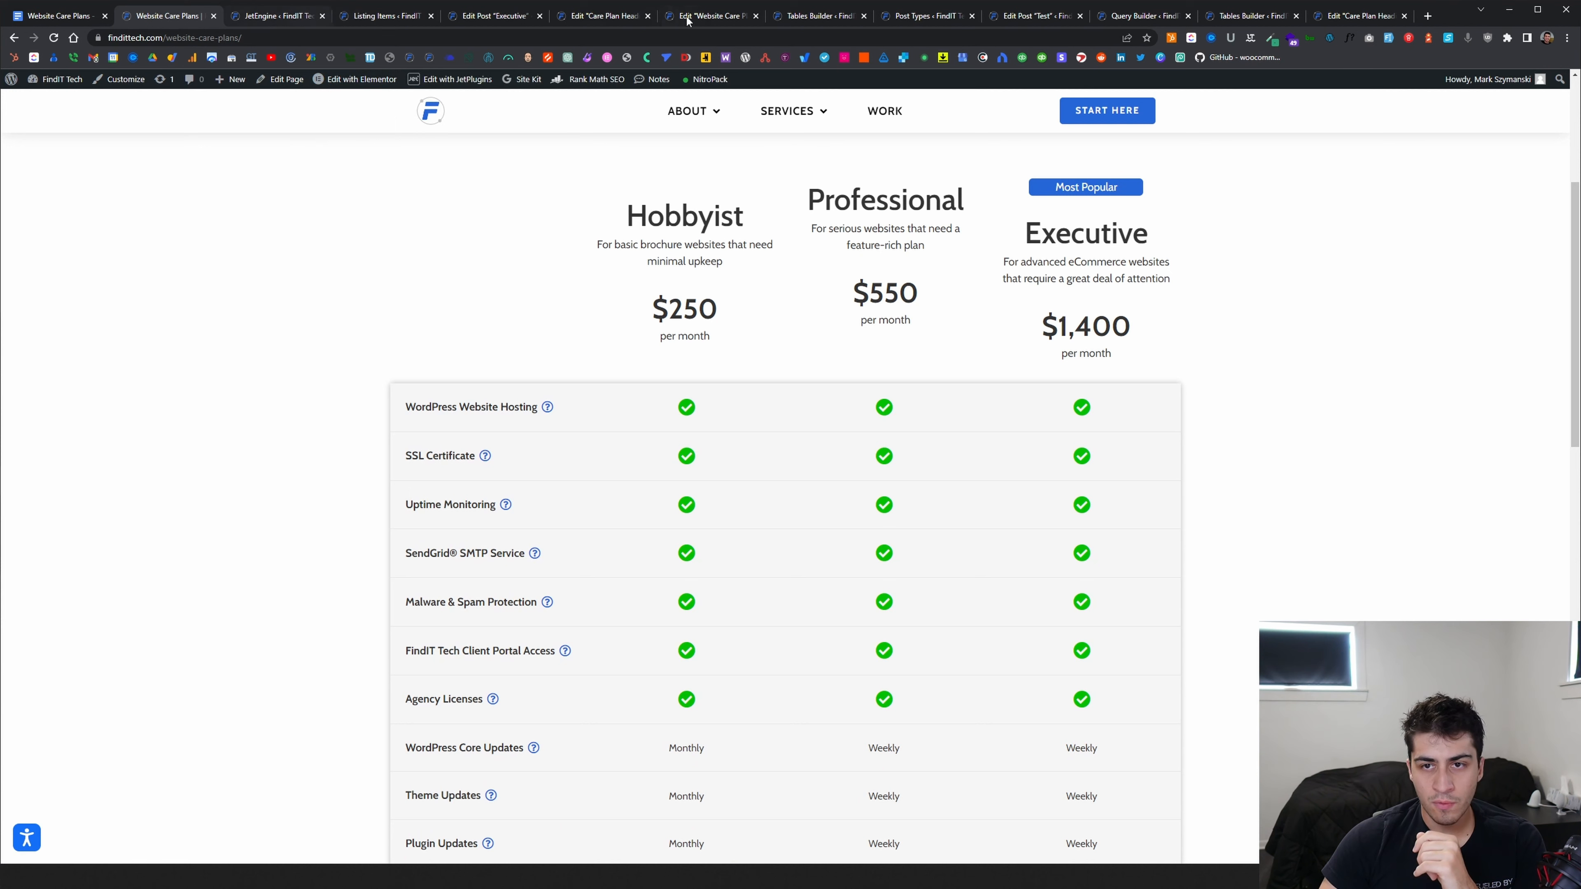
Close the Executive post, Listing Items and Care Plan Heading tabs, and move the Website Care Plans Elementor editor to the last tab position
left_click(490, 18)
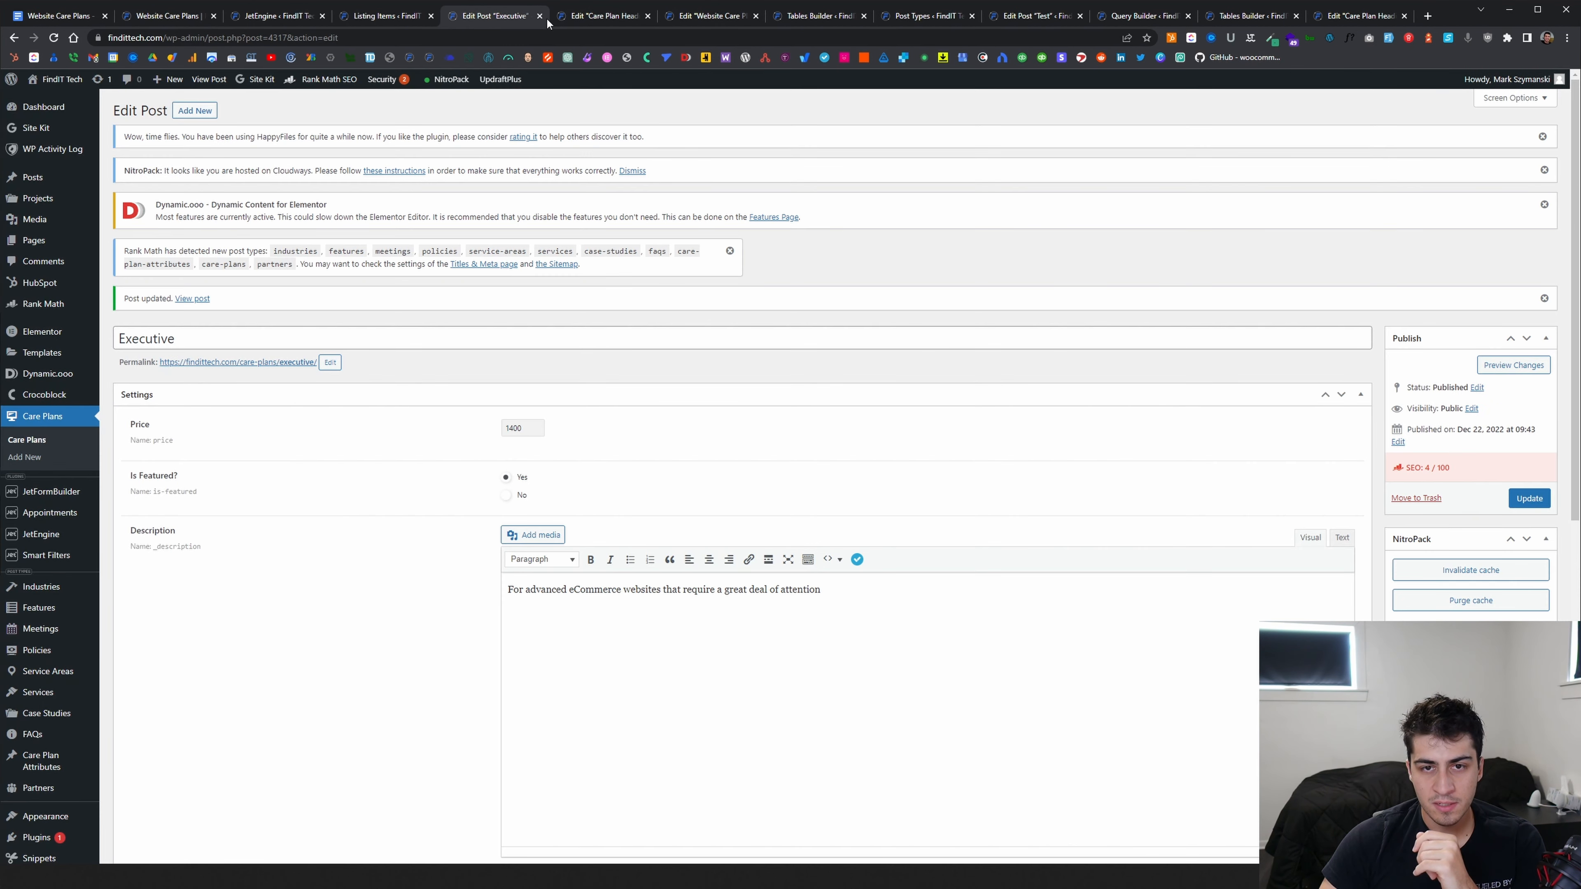
left_click(539, 15)
left_click(424, 16)
left_click(431, 15)
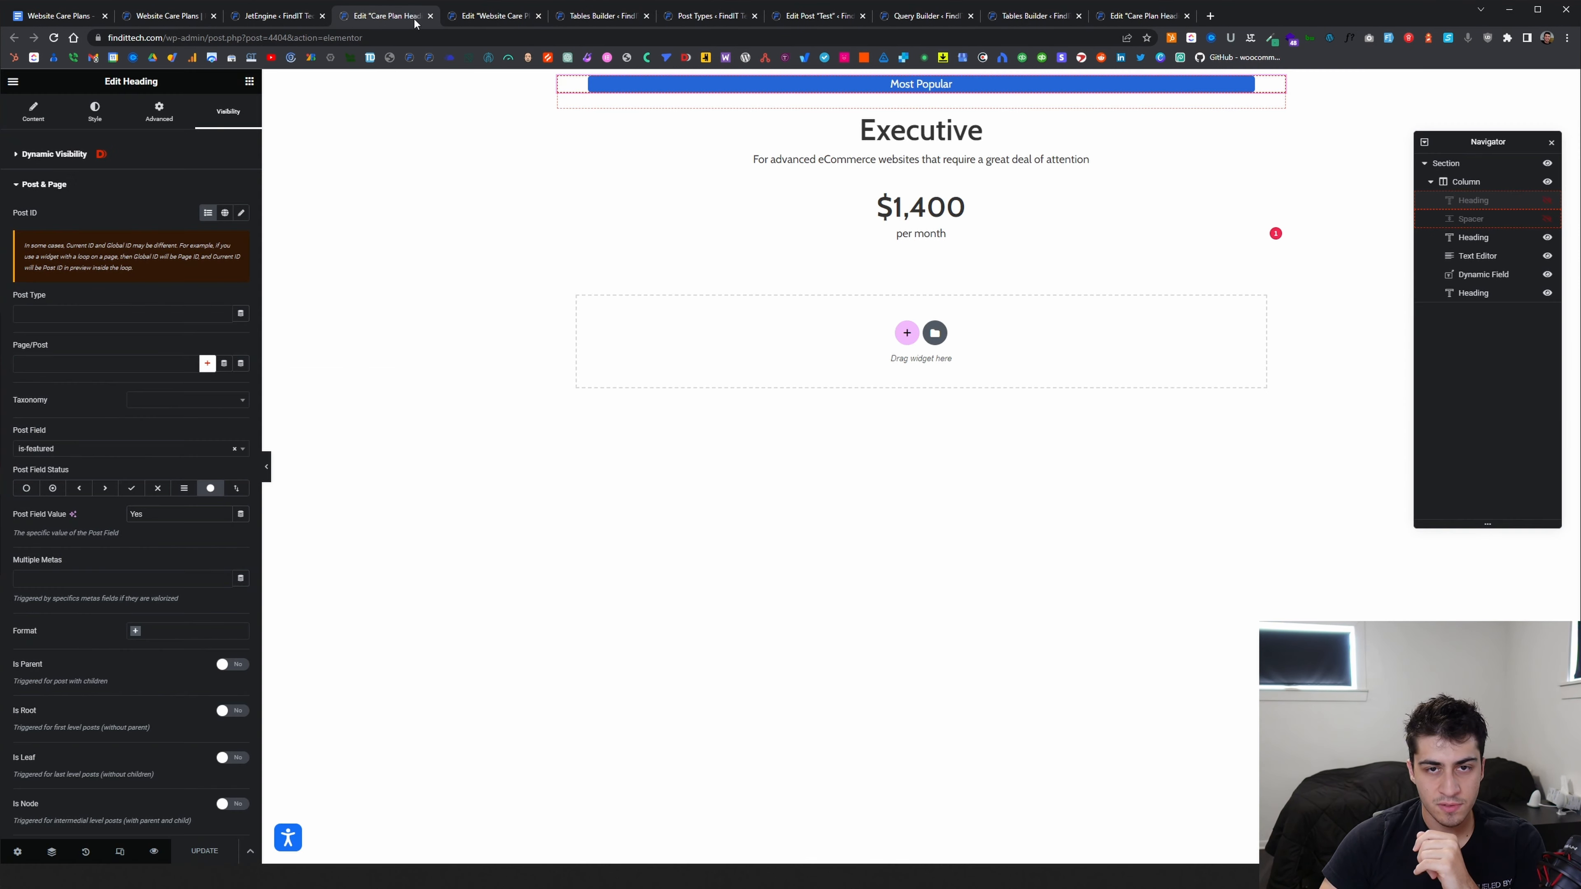
left_click(430, 16)
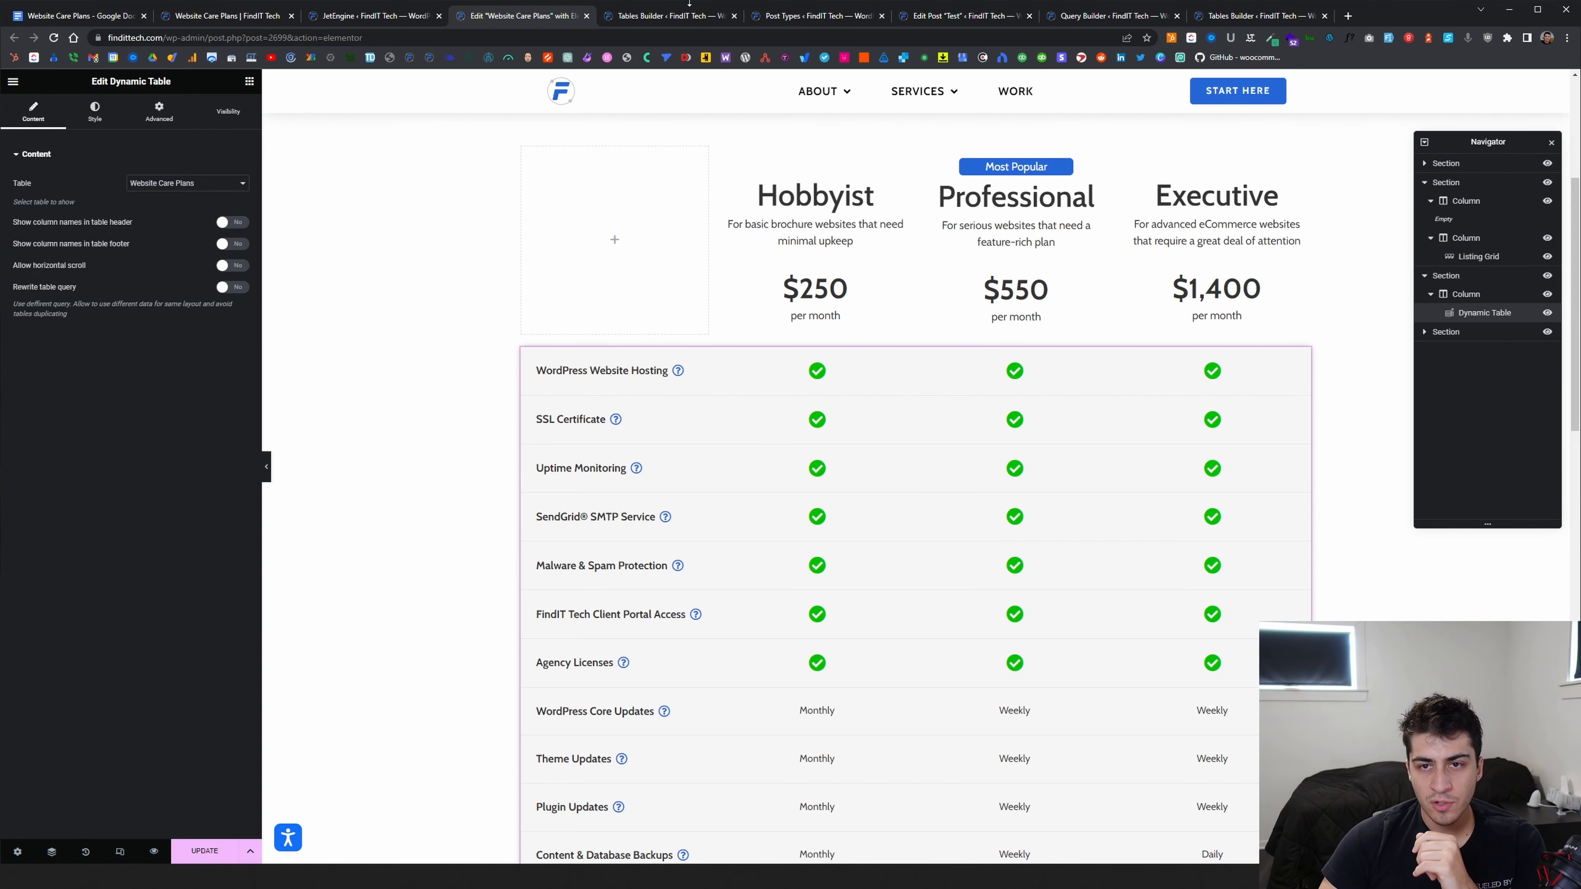
left_click_drag(556, 19, 1250, 26)
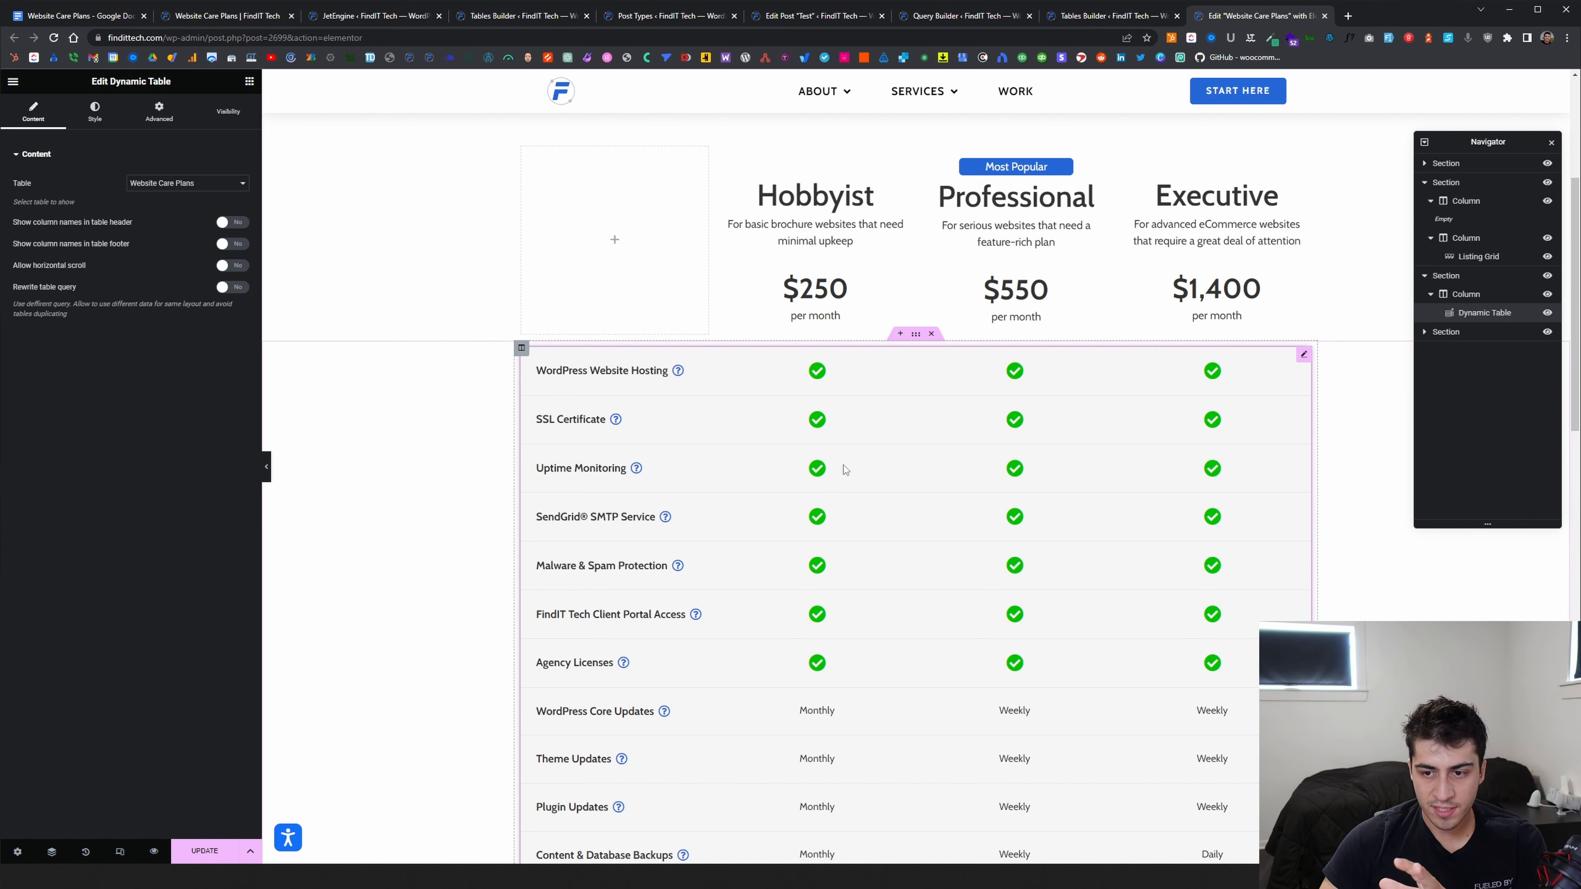
Examine the Dynamic Table widget's selected table and its style settings in the Website Care Plans page editor
scroll(847, 467, "down", 3)
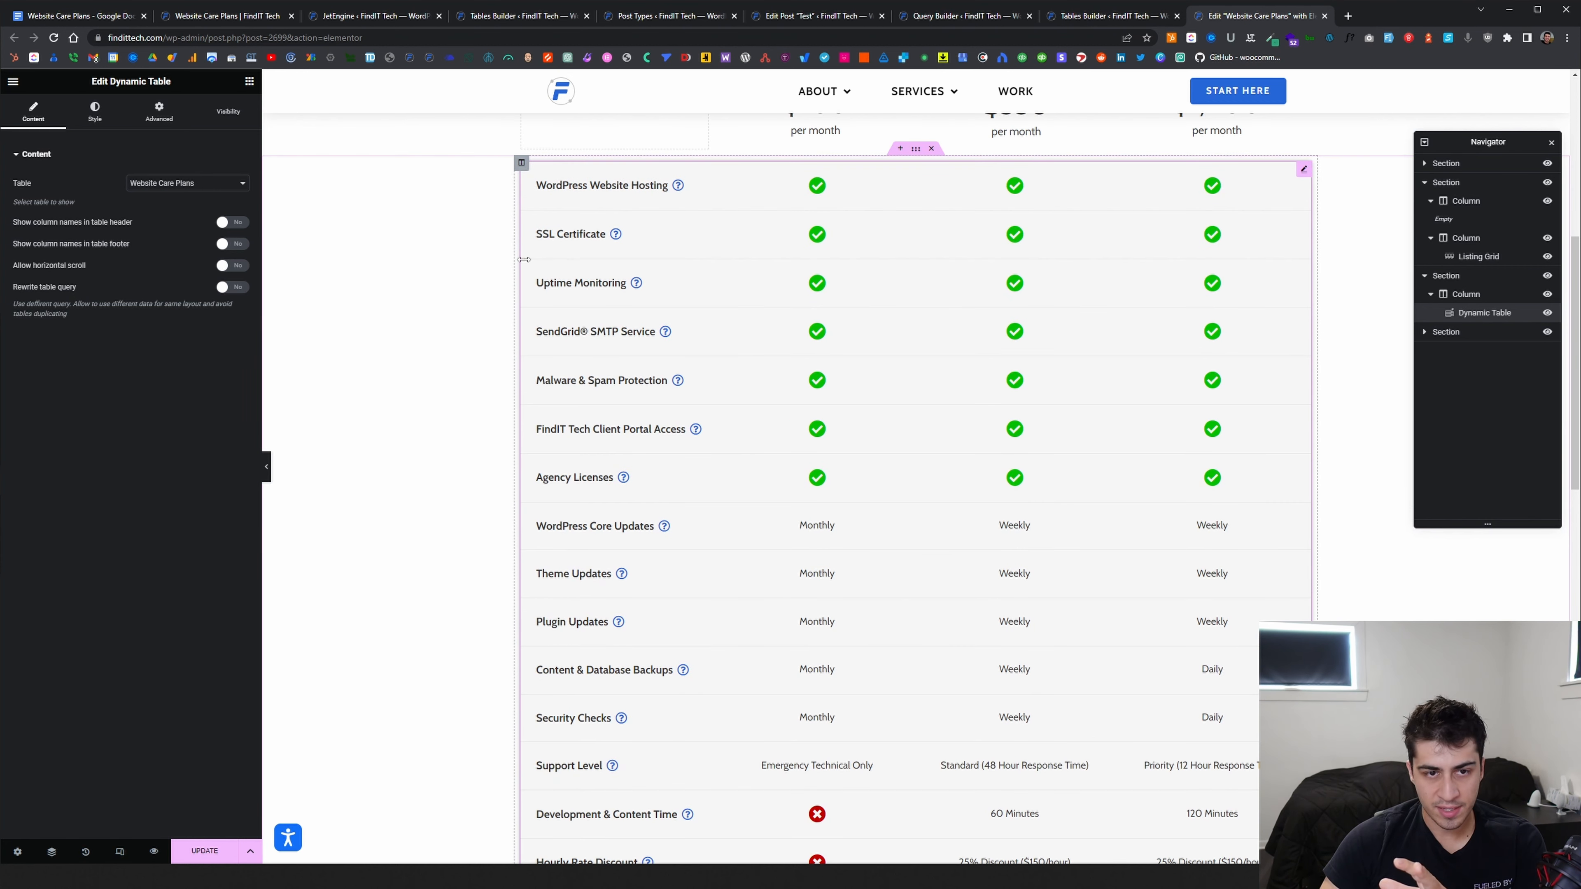
left_click(185, 185)
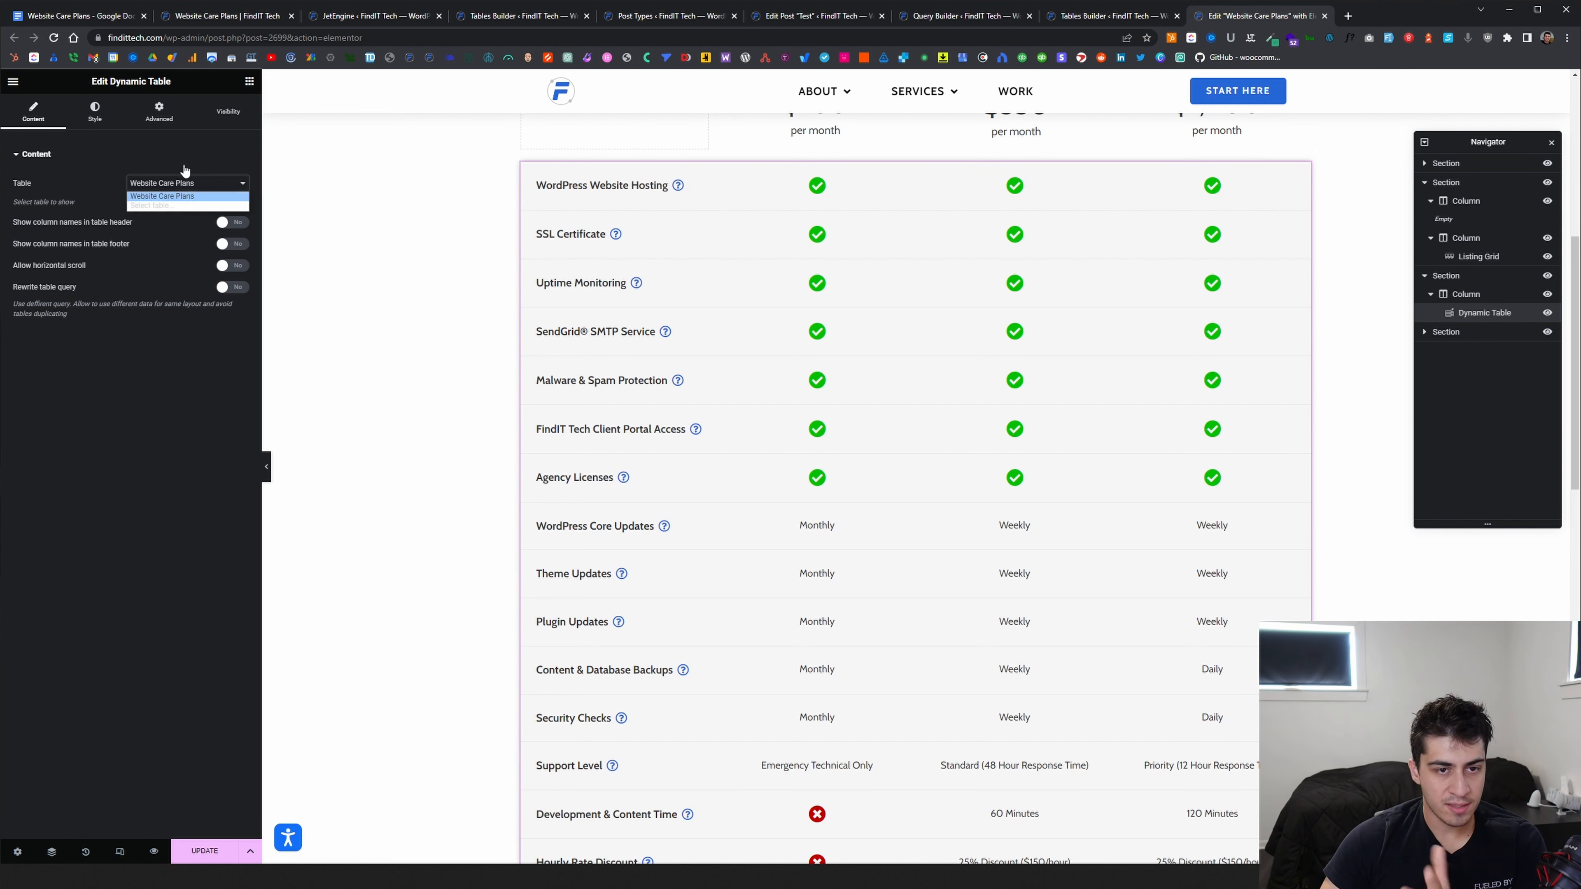
left_click(184, 168)
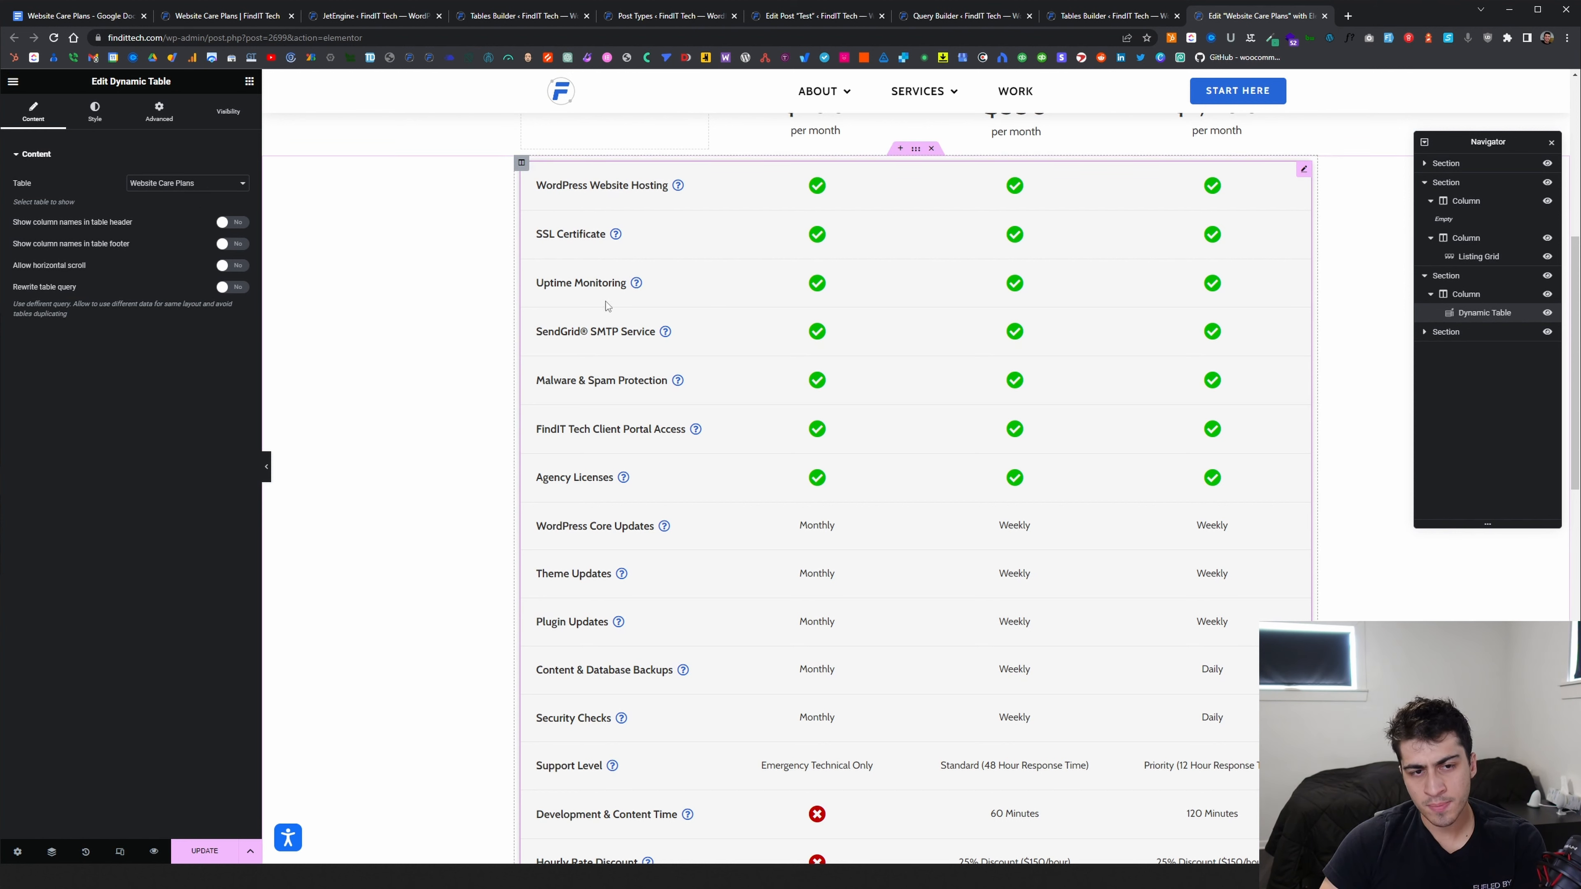
left_click(92, 115)
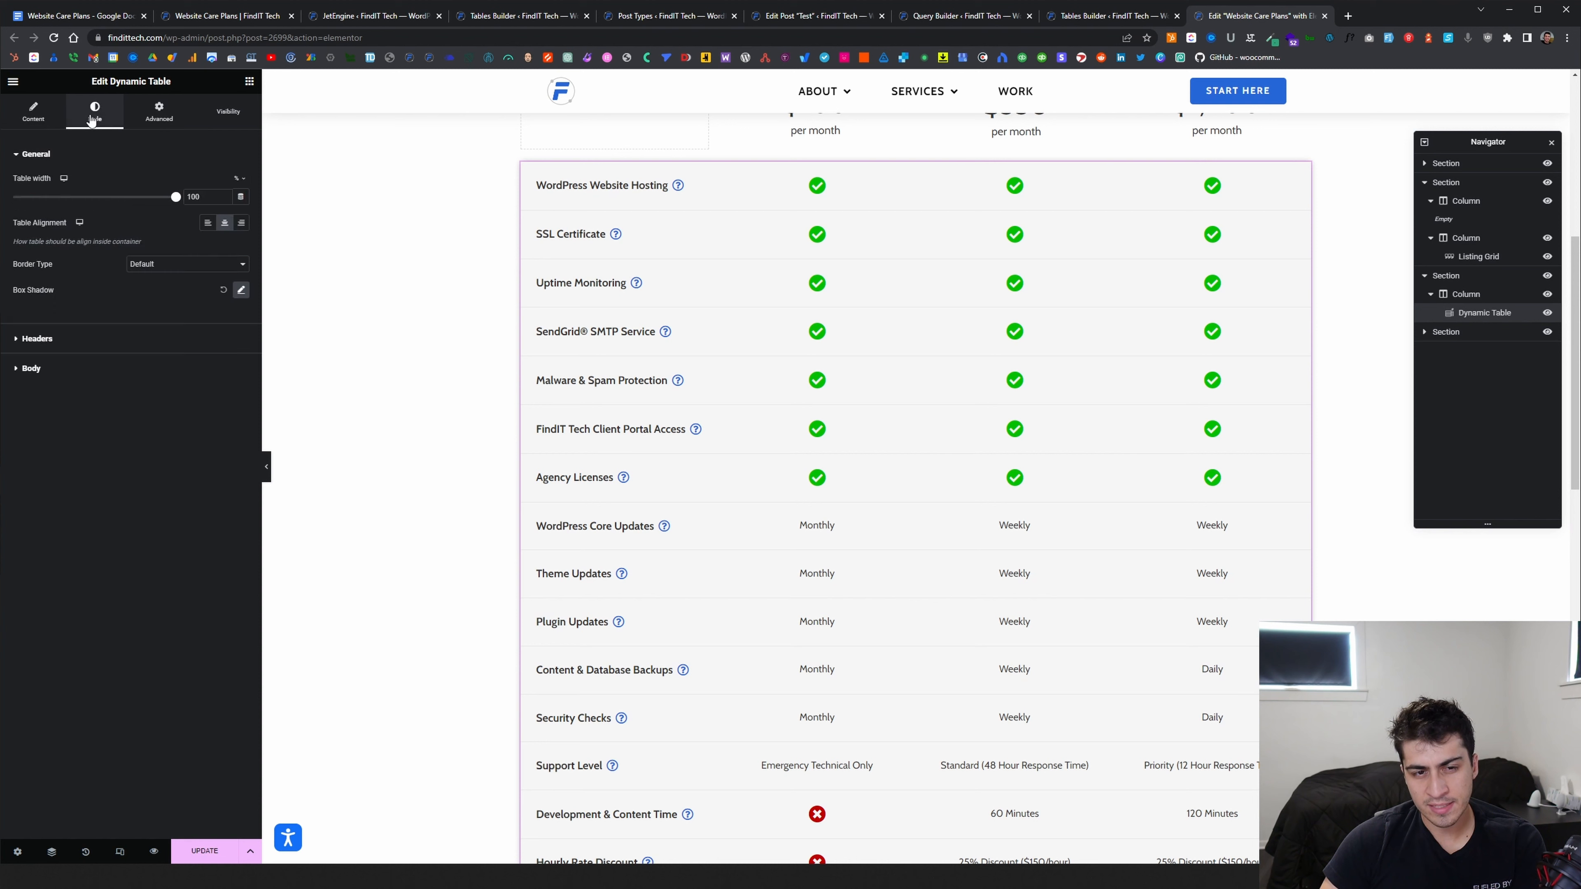
left_click(48, 120)
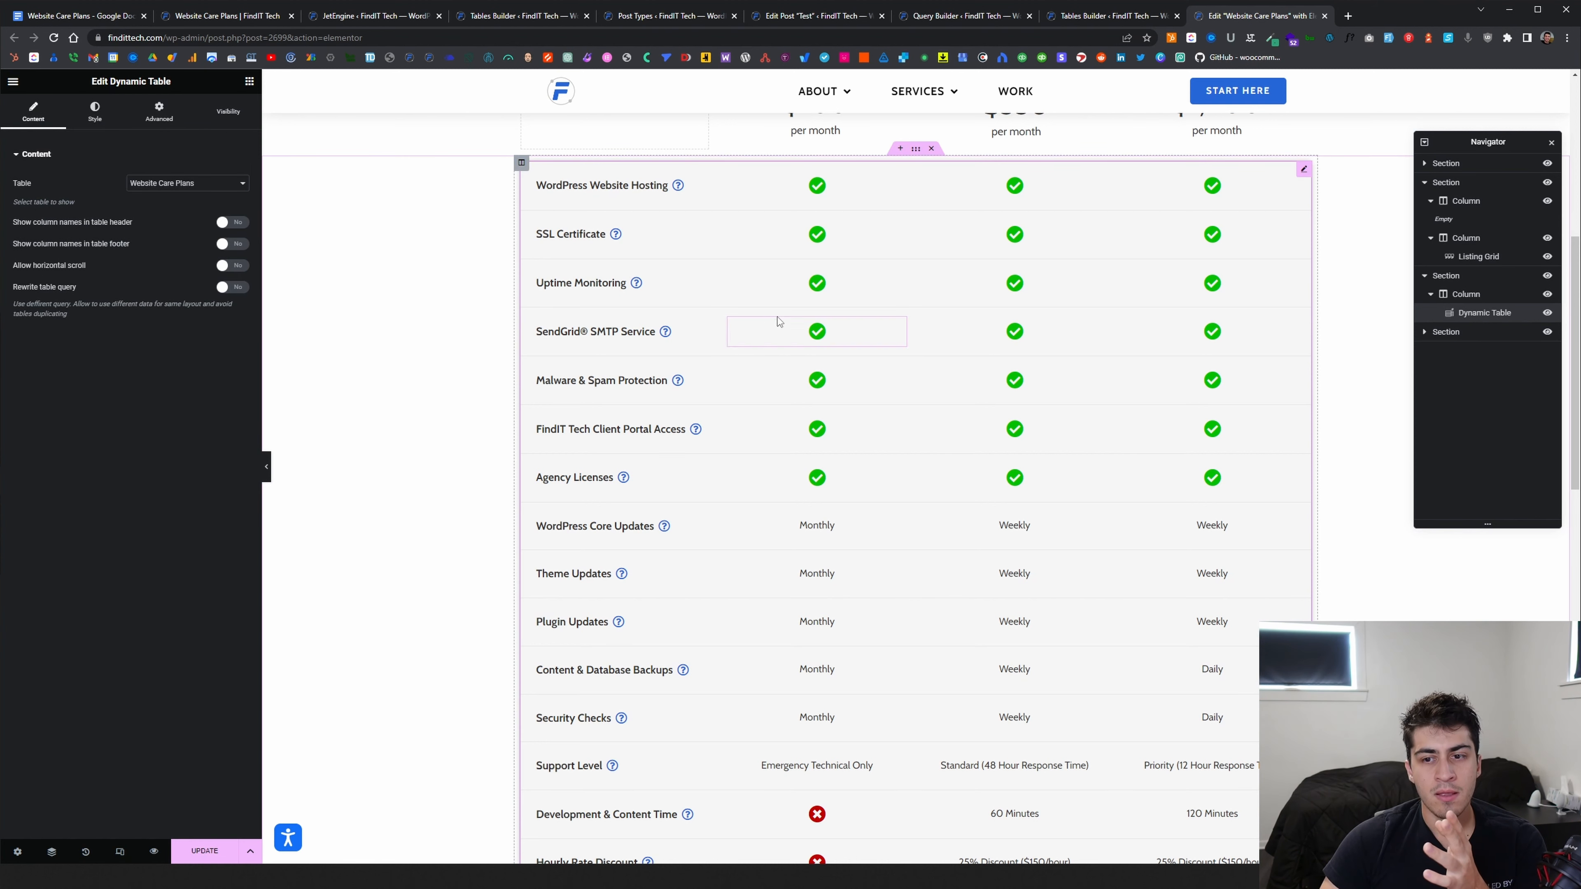
Expand the table's Hobbyist, Professional and Executive columns in the Tables Builder and review each column's content type and template
left_click(1099, 17)
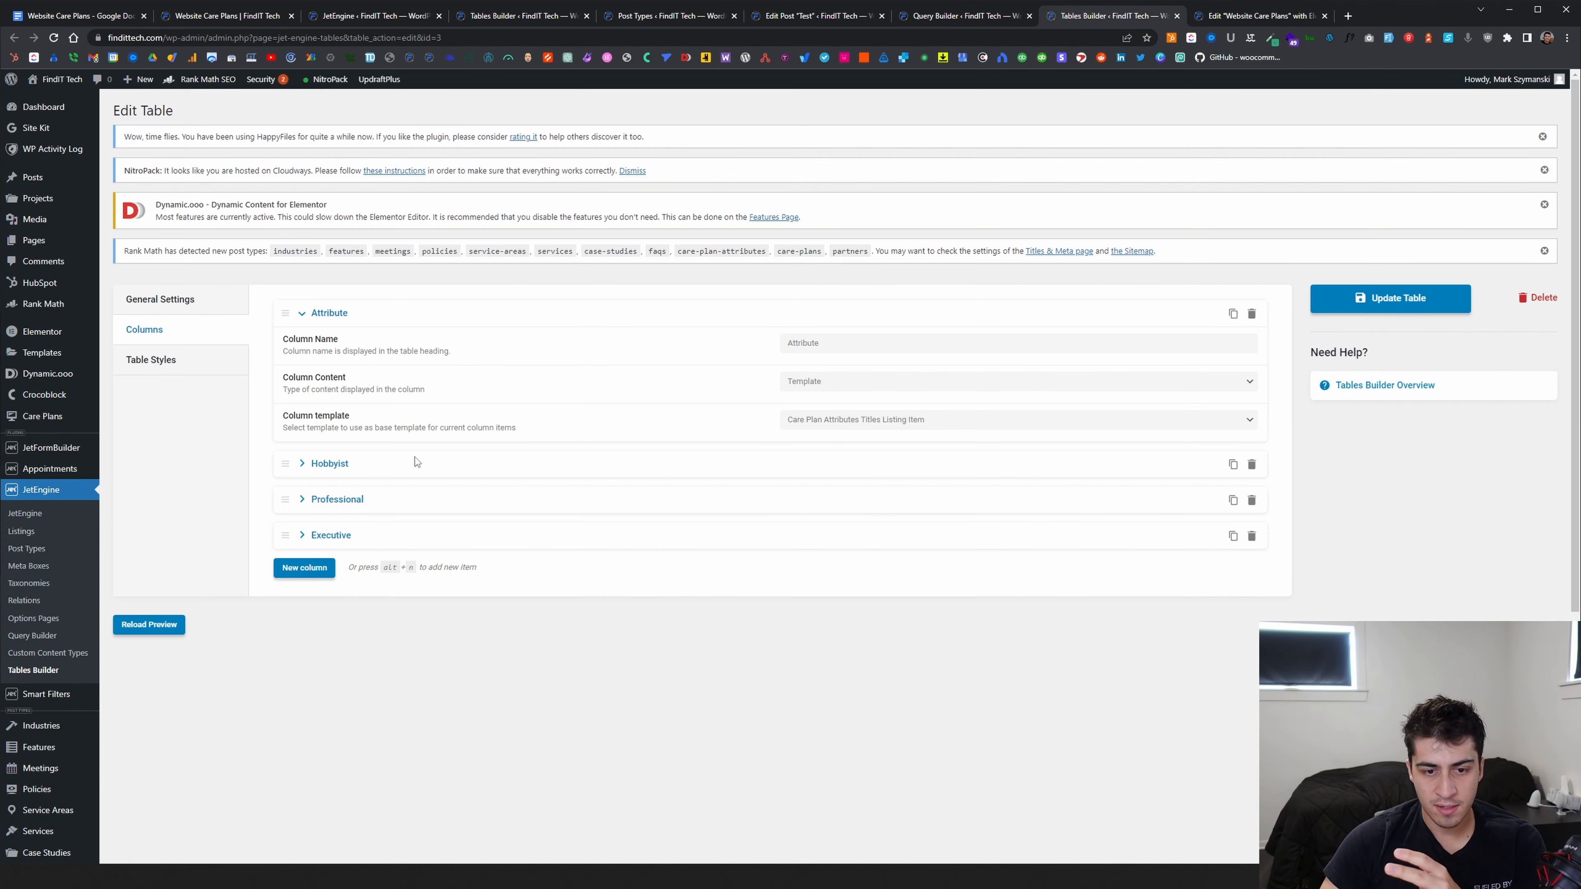
left_click(336, 464)
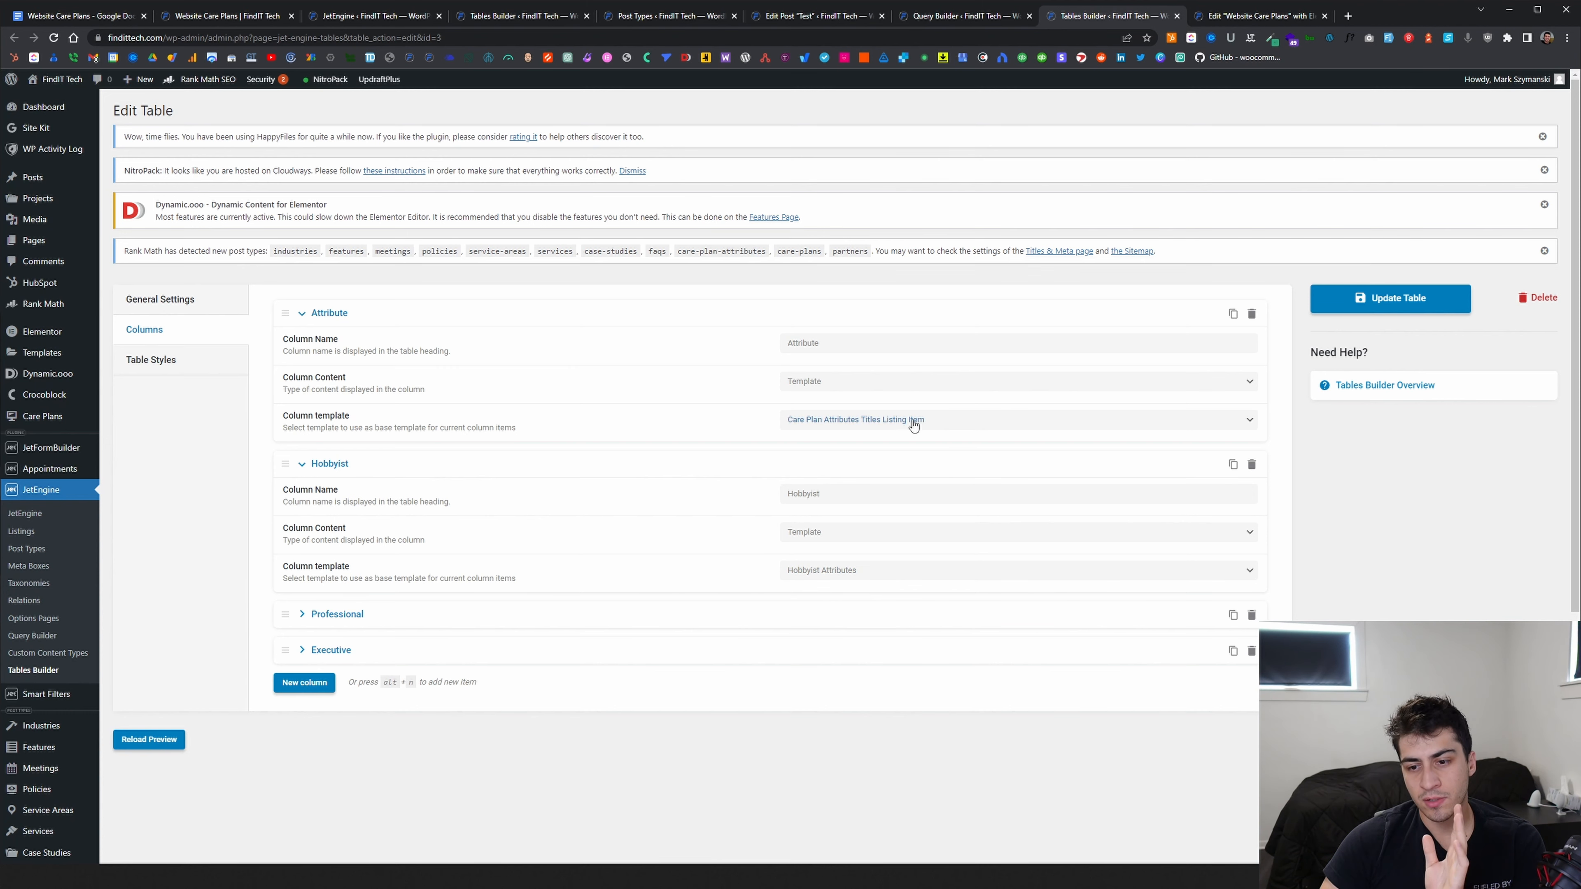
left_click(337, 616)
scroll(336, 660, "down", 2)
left_click(321, 641)
scroll(920, 531, "down", 2)
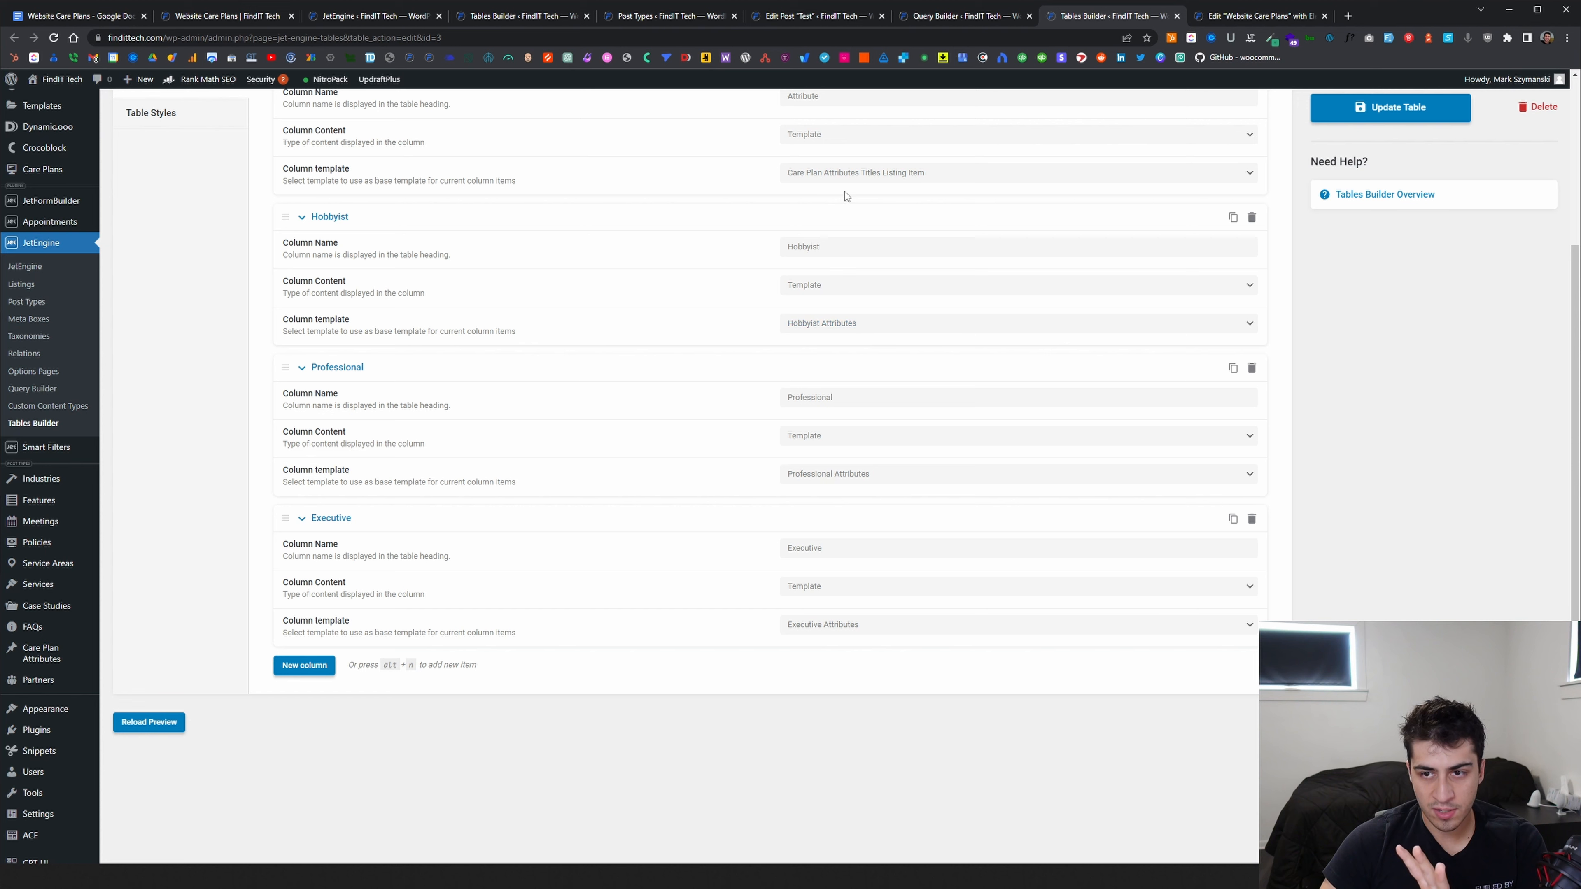
Look back through the page editor, Test post and post type tabs, and close the JetEngine modules tab
left_click(1237, 18)
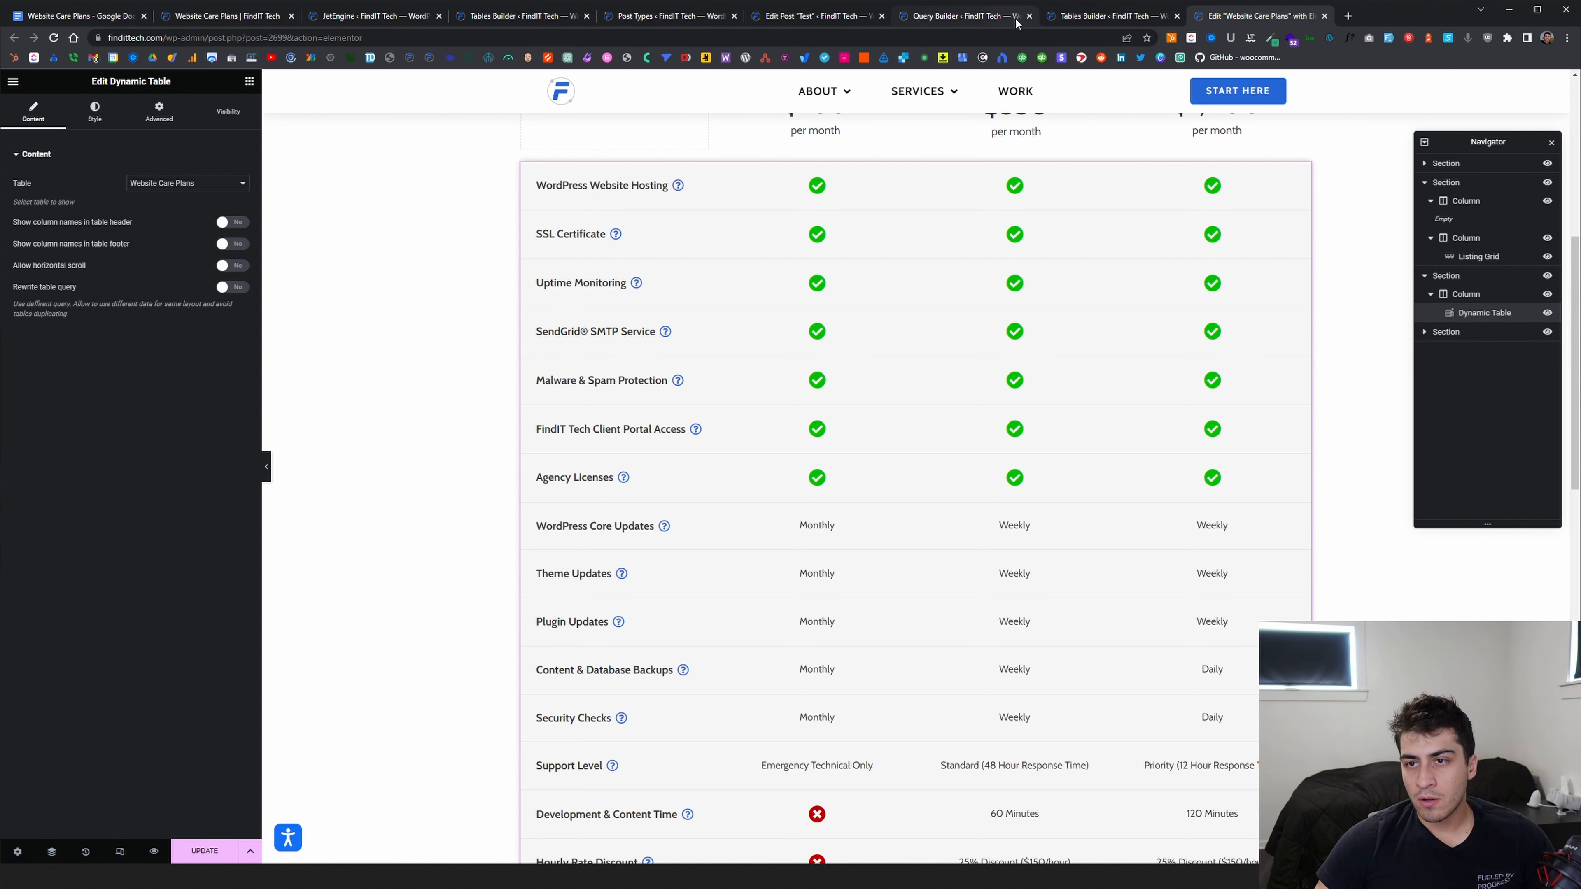
left_click(963, 15)
left_click(859, 15)
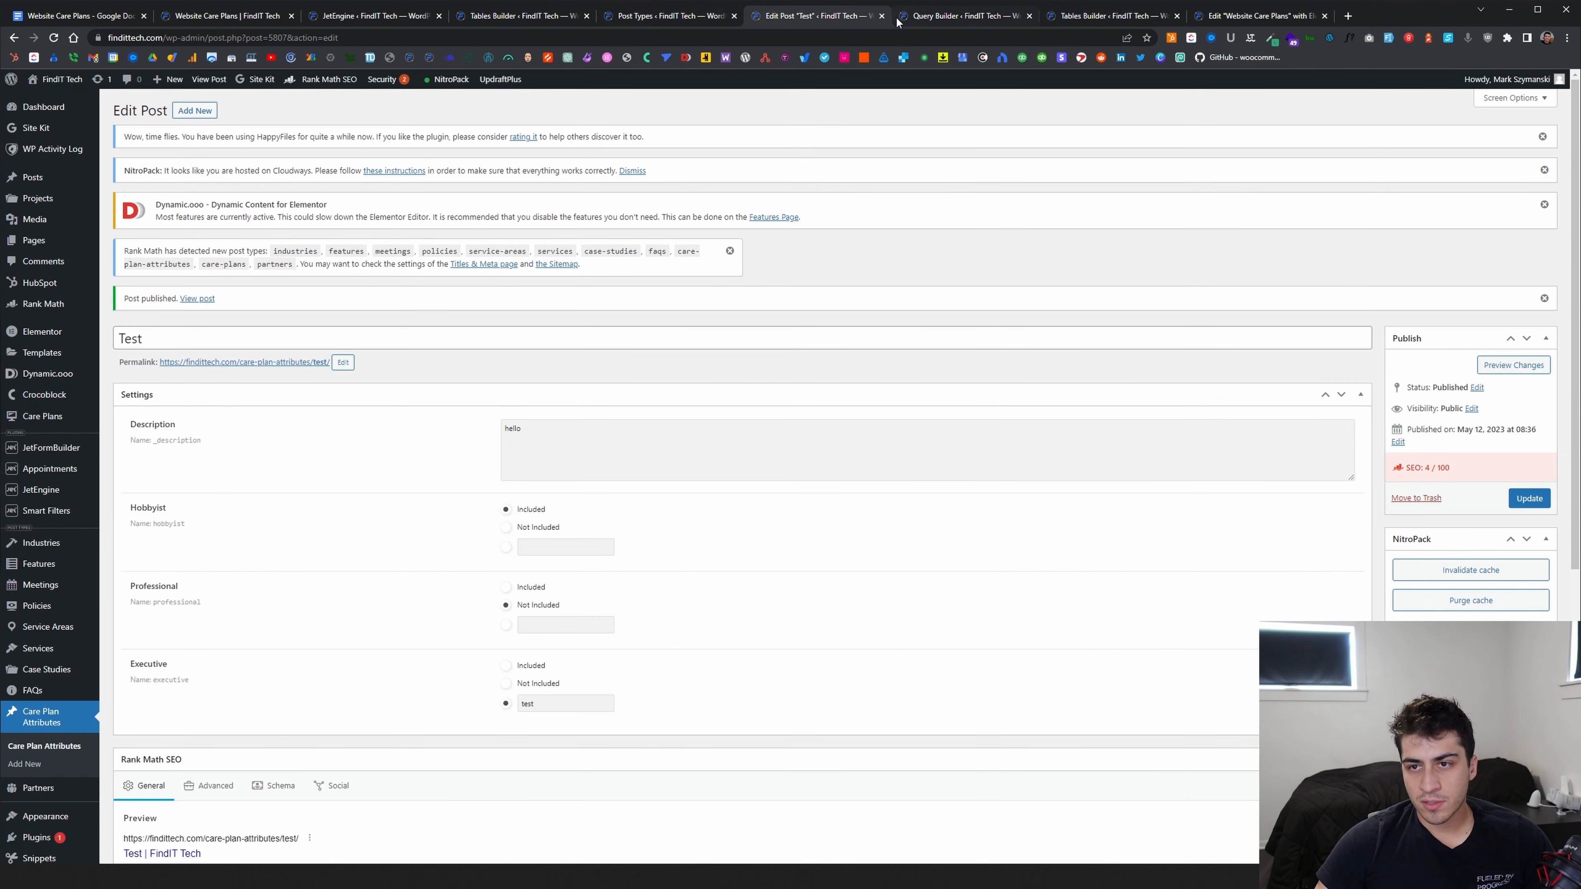
left_click(682, 17)
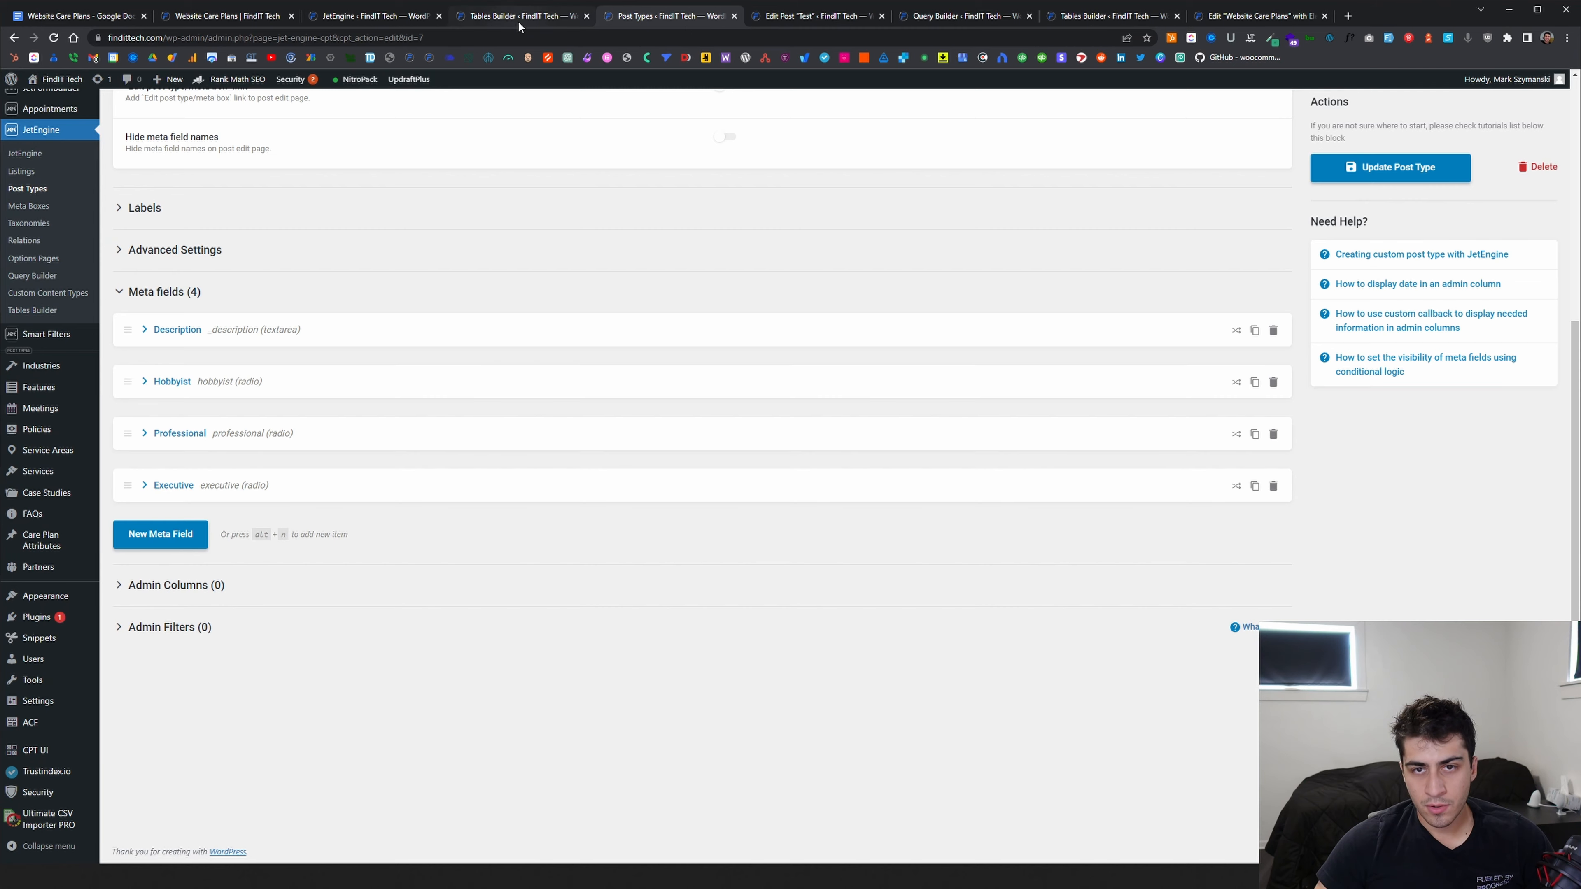
left_click(518, 22)
left_click(380, 17)
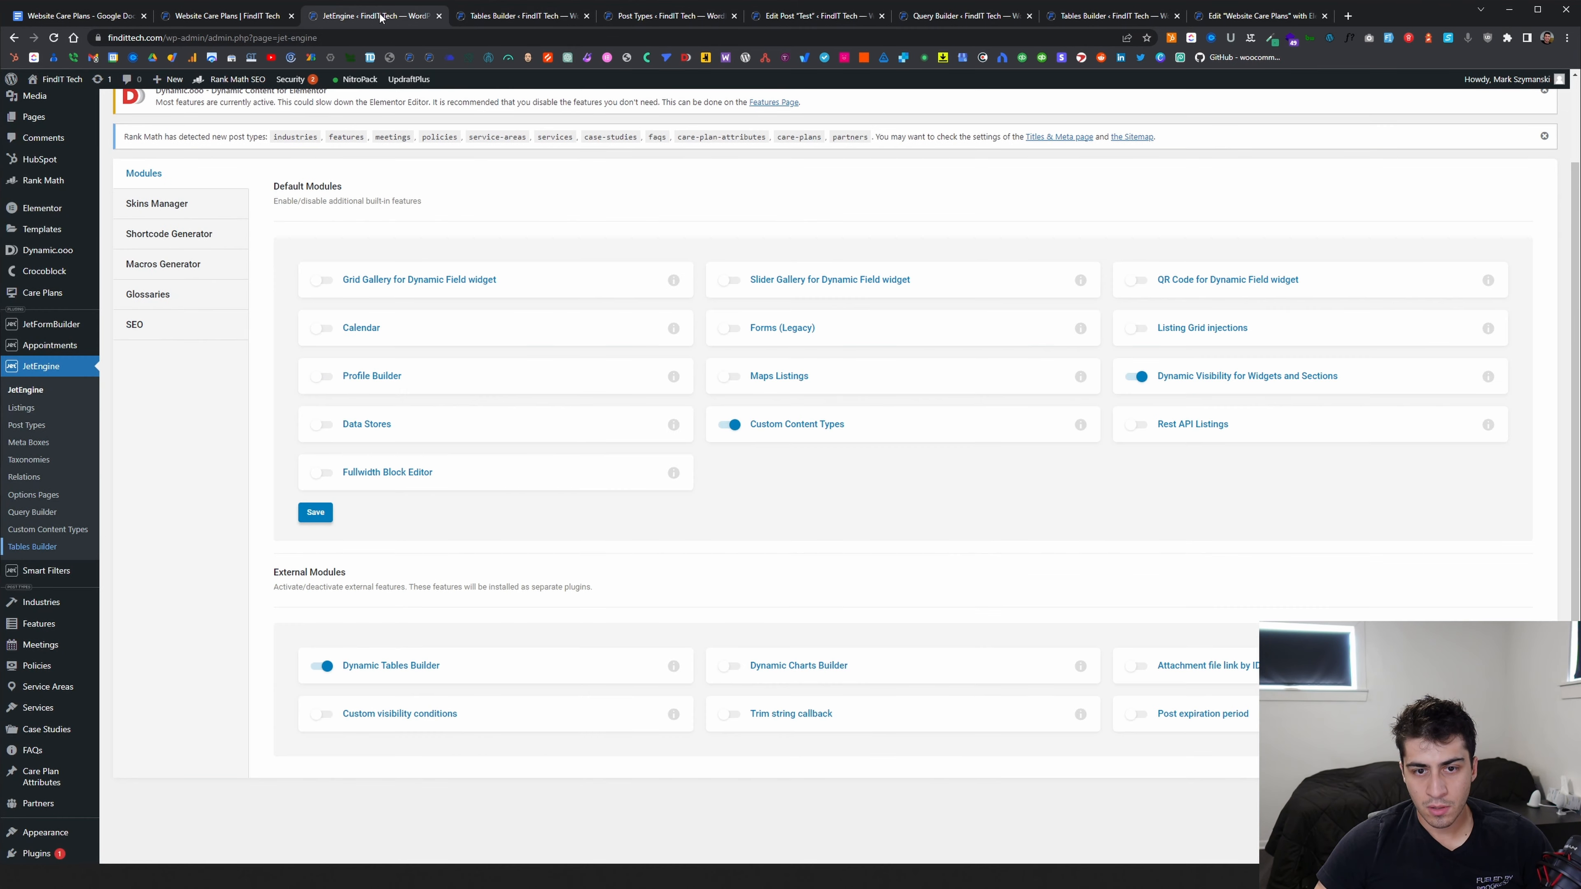
left_click(439, 16)
From the live Website Care Plans page, open the Care Plan Attributes Titles listing item in Elementor in a new last tab
left_click(270, 17)
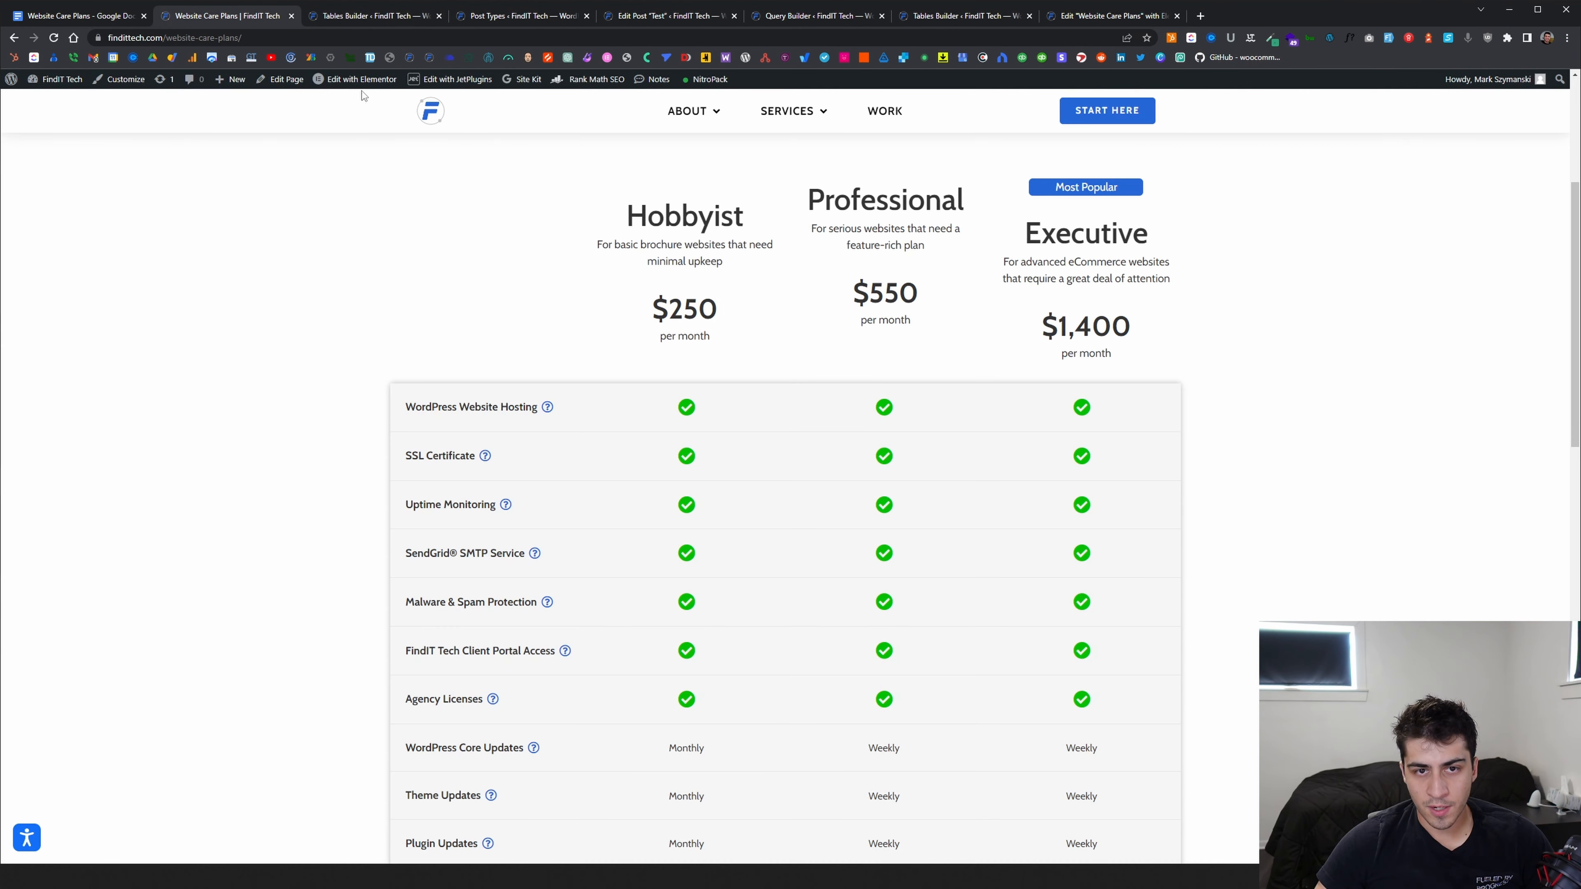
mouse_move(387, 84)
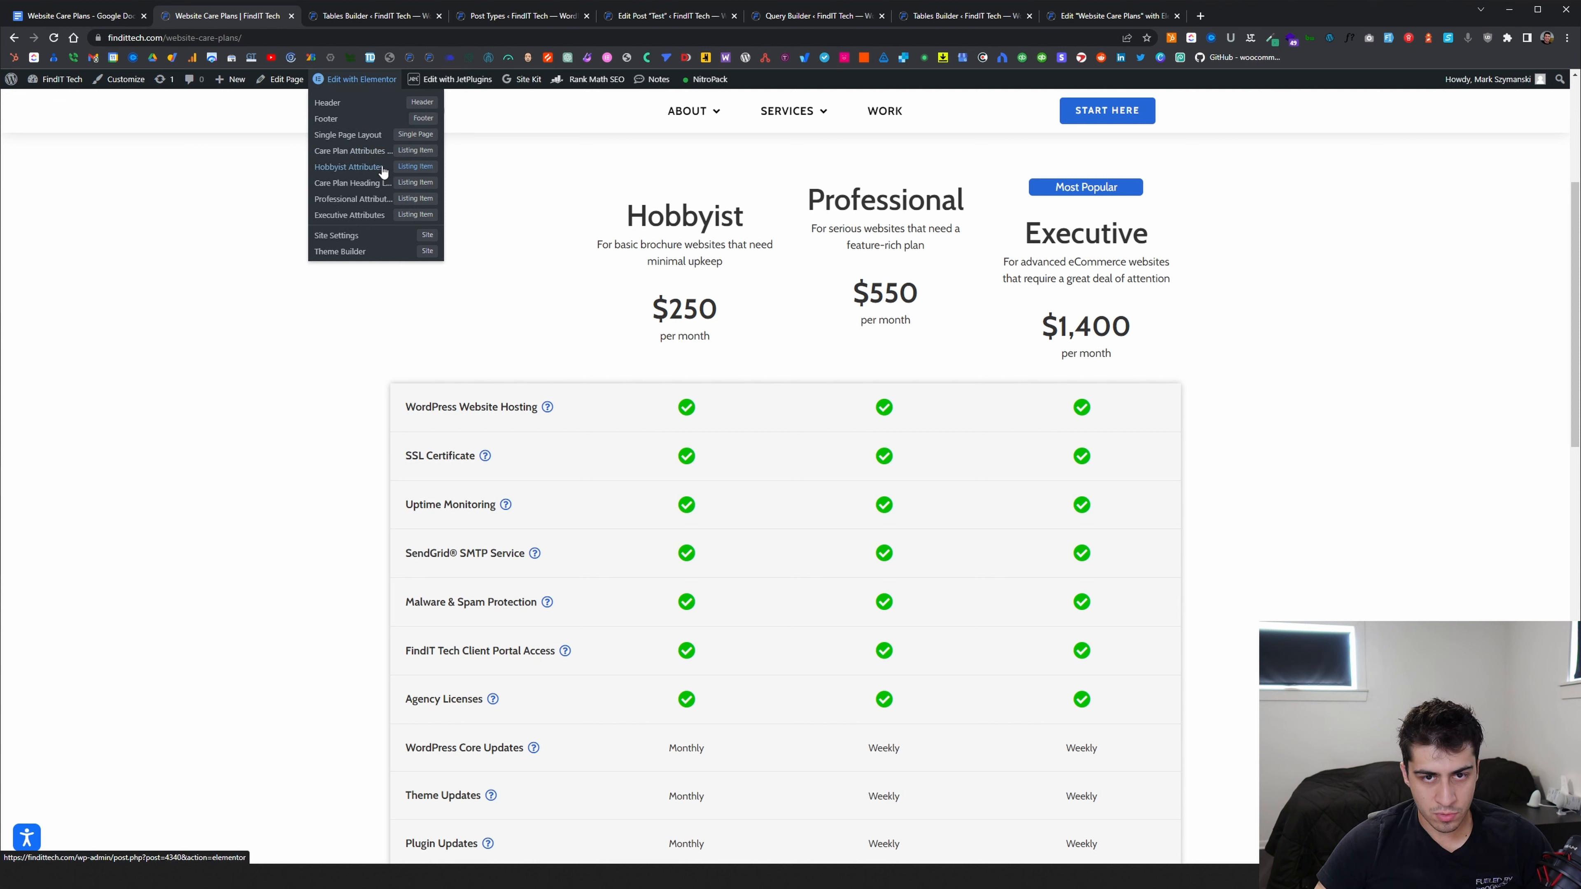
left_click(381, 153)
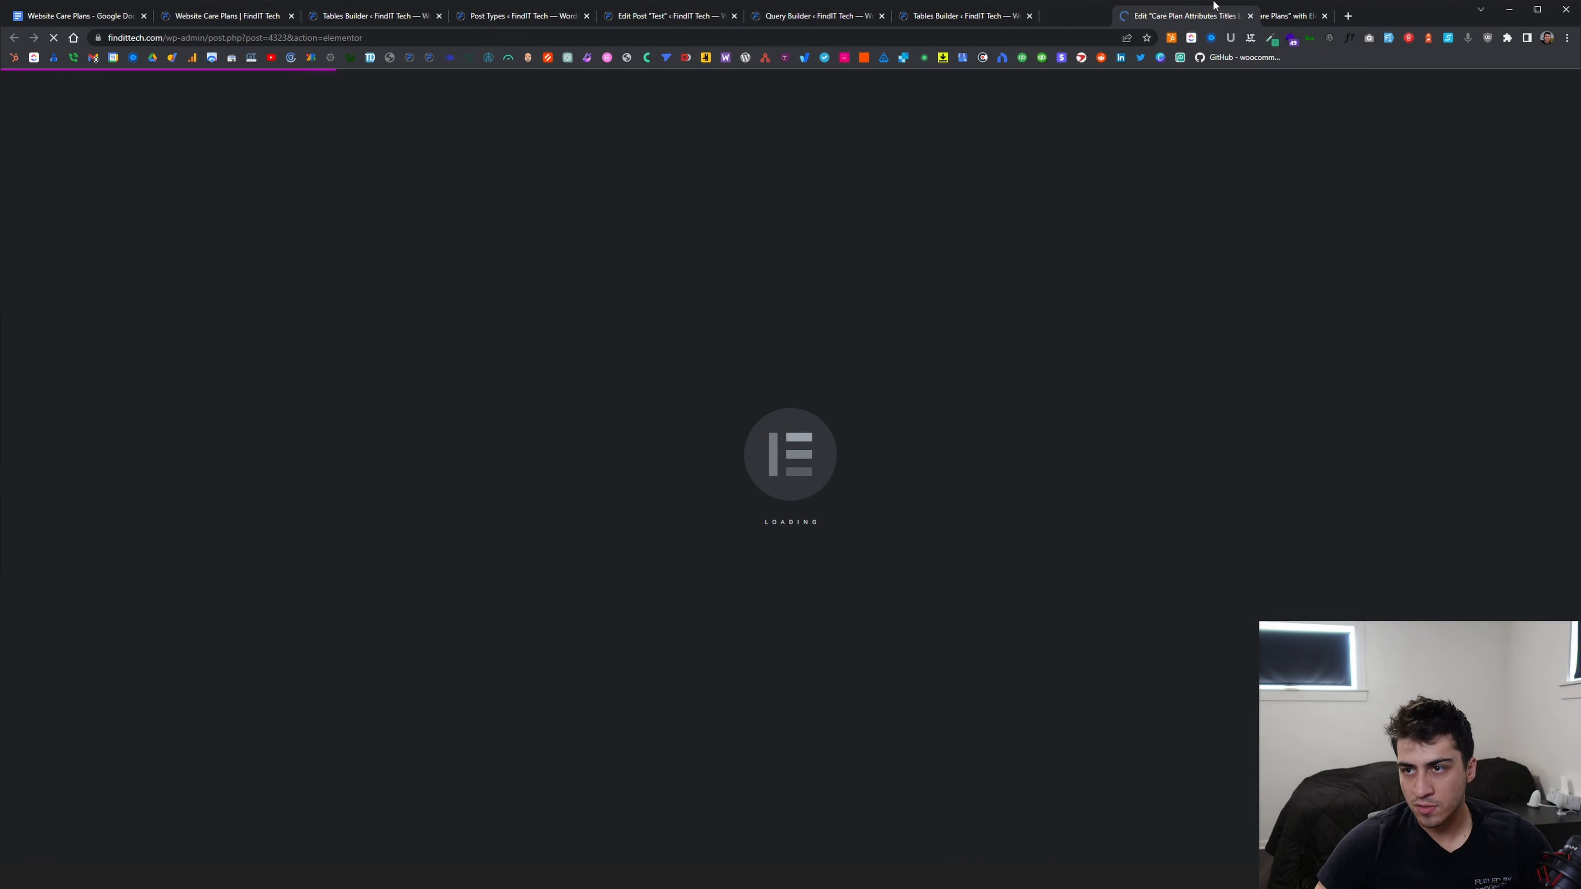
left_click_drag(1213, 5, 1273, 4)
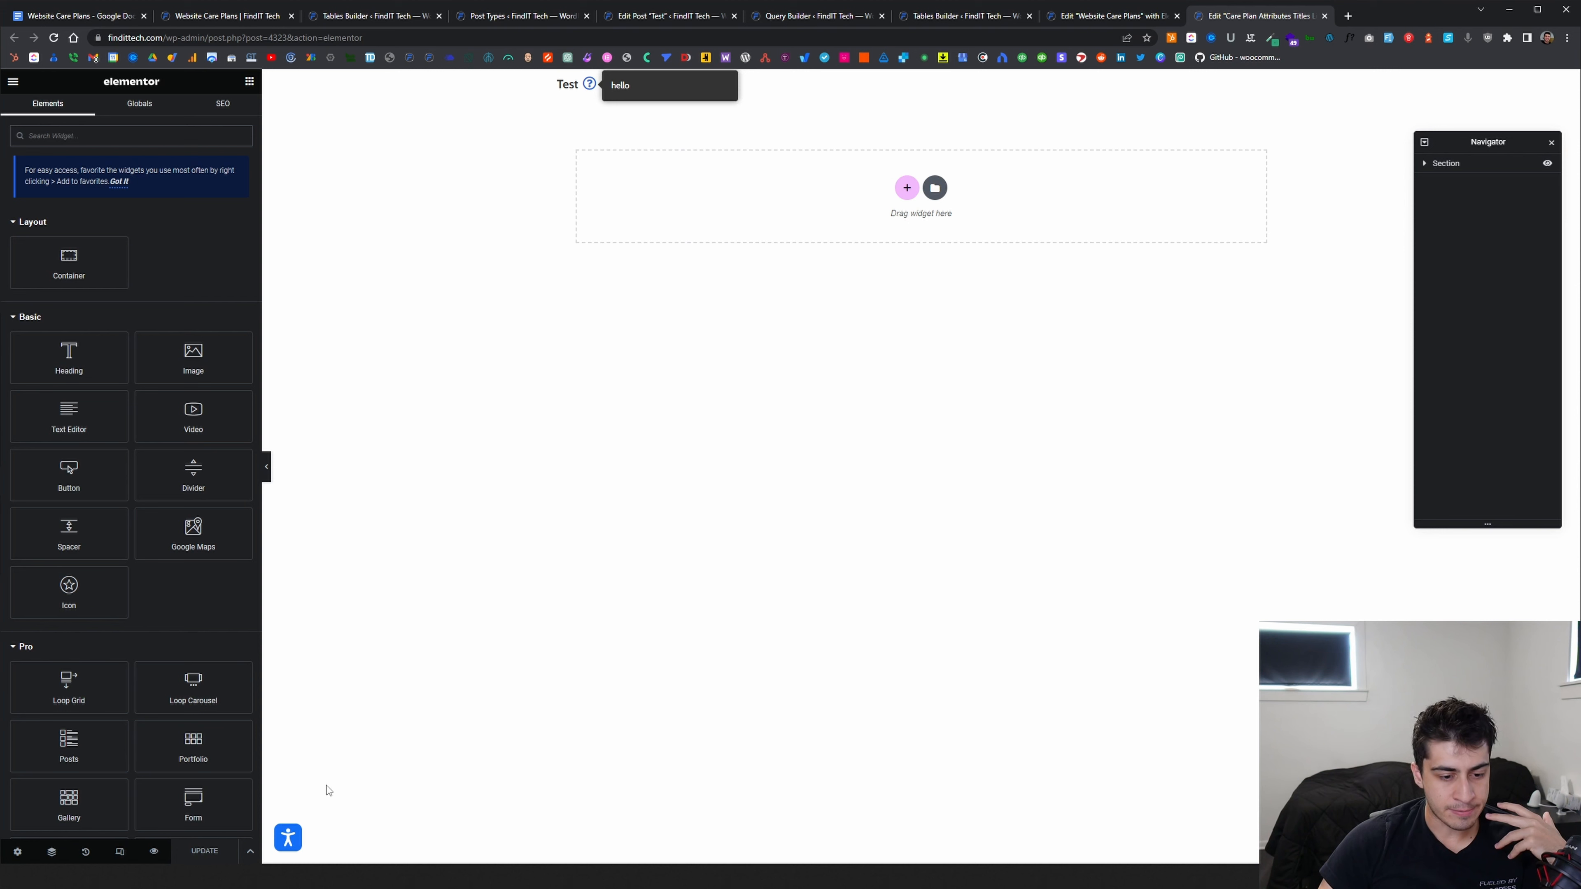
Check the listing item's source and post type in its Listing Settings, and return to the live Website Care Plans page
left_click(17, 851)
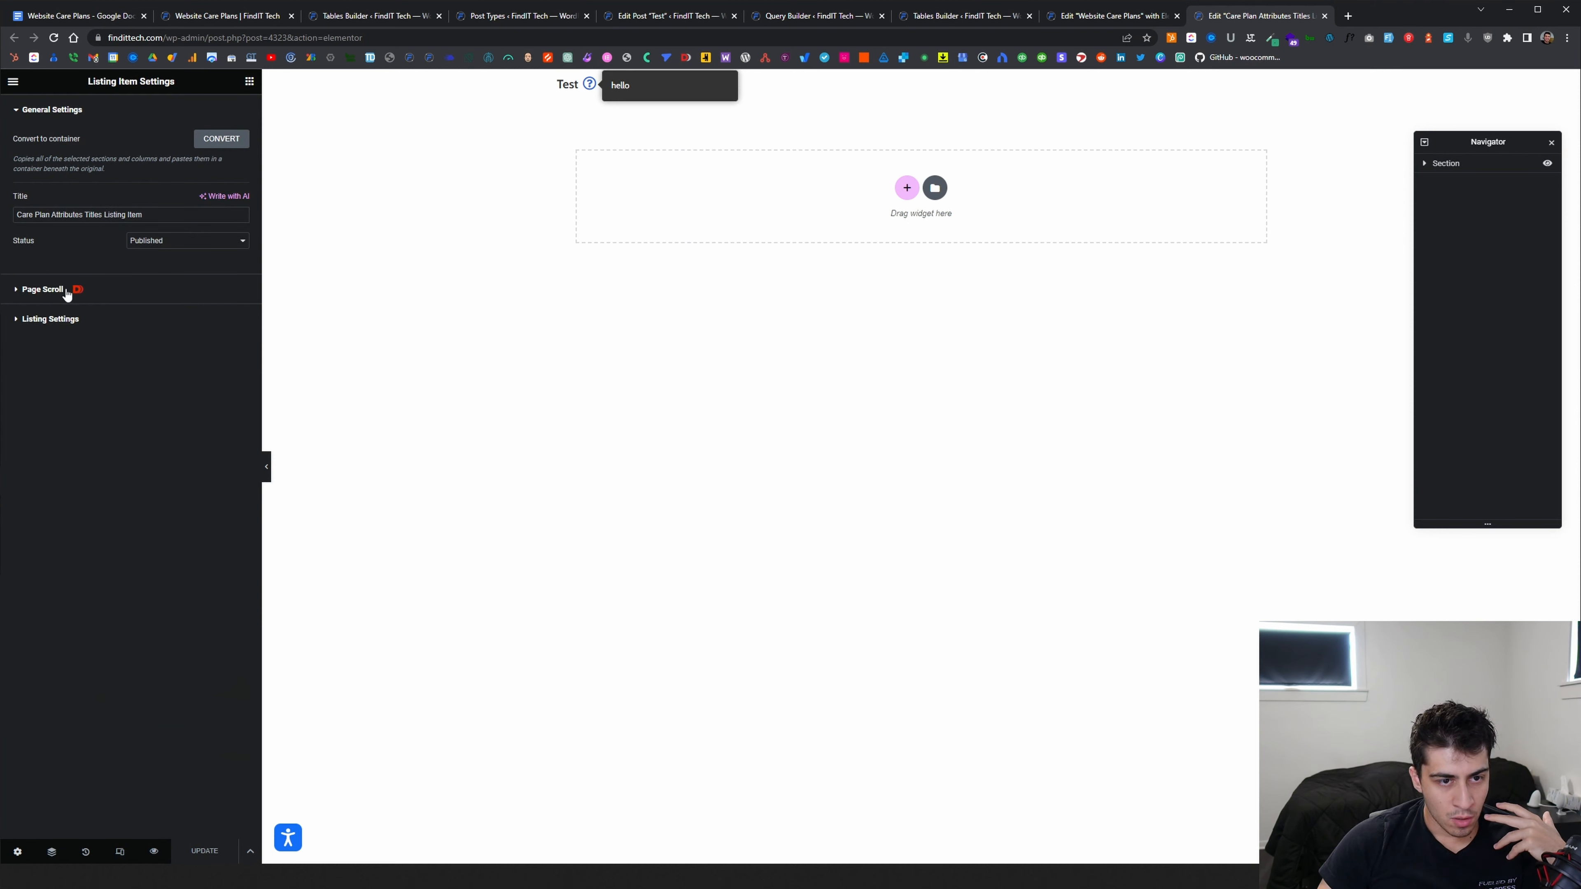
left_click(50, 319)
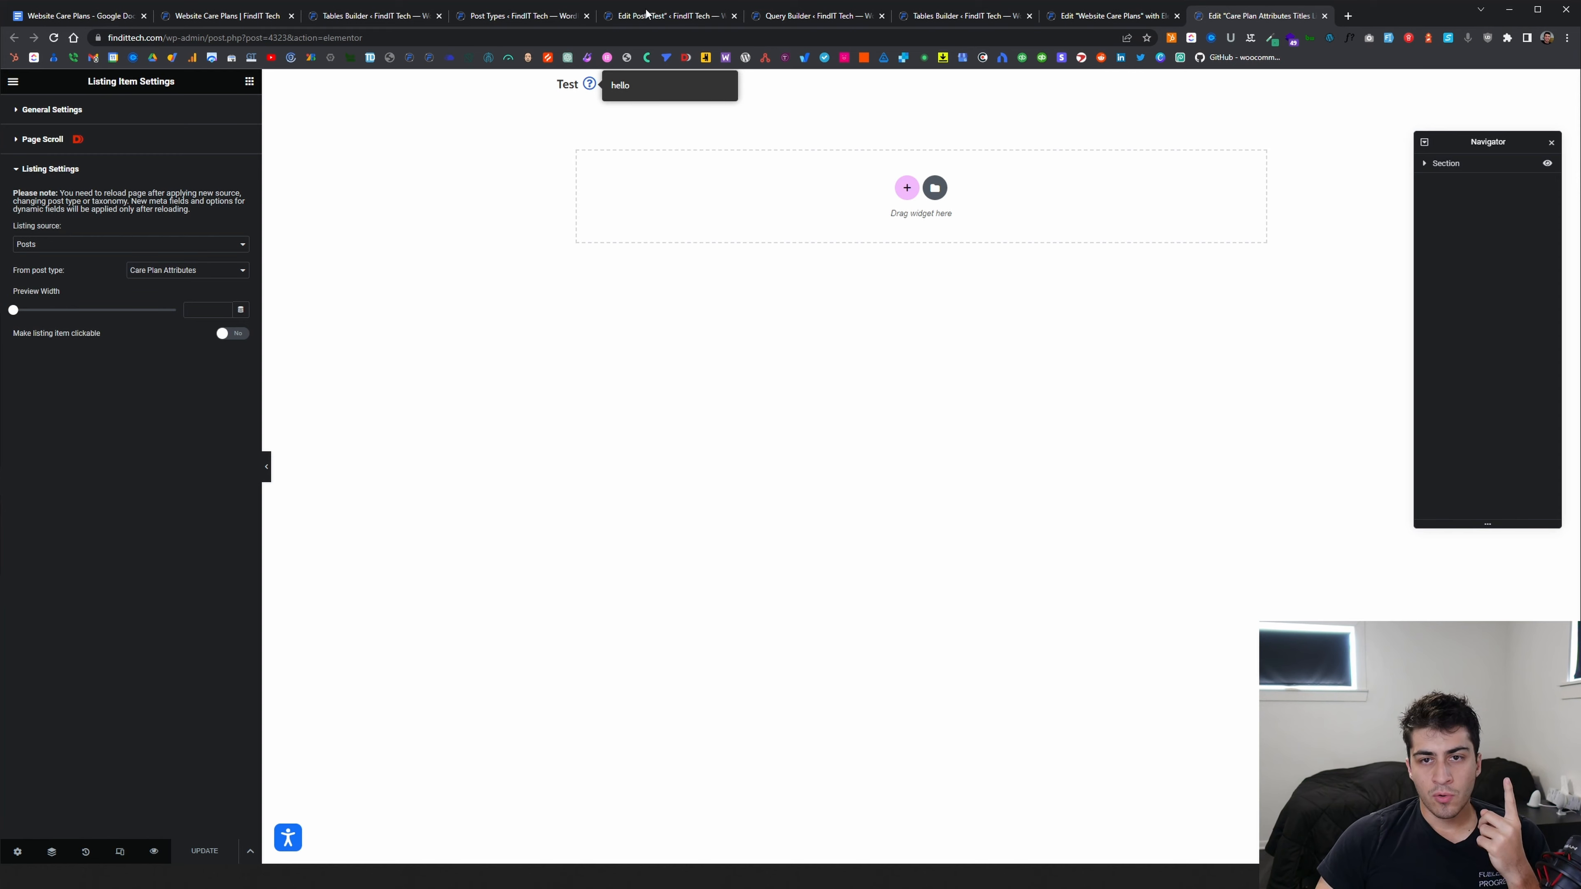
left_click(256, 23)
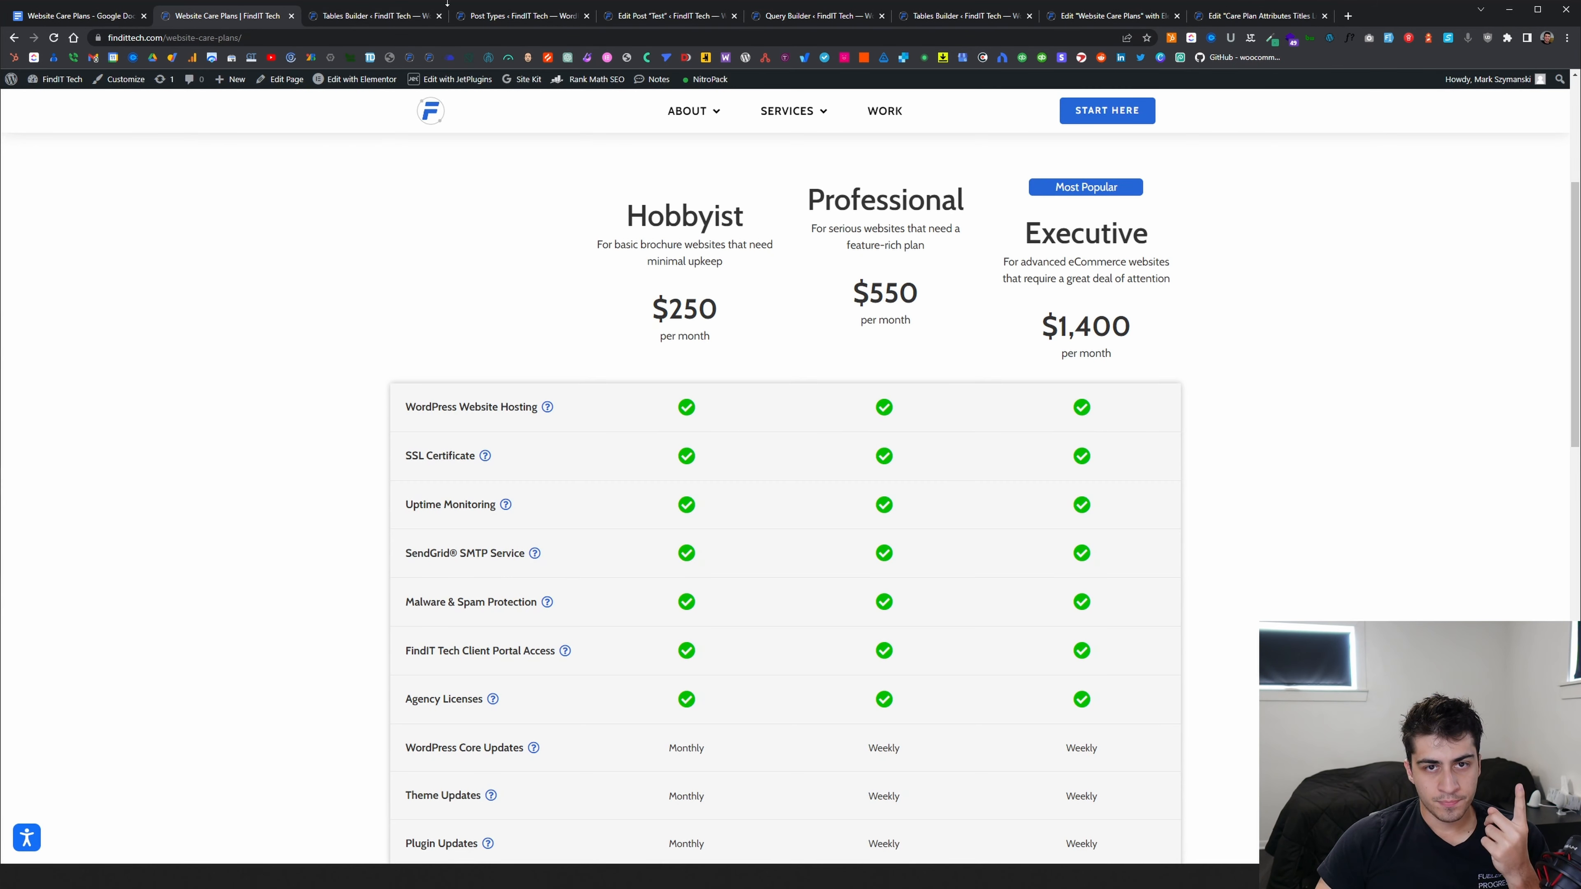
Switch to the first Tables Builder tab and open JetEngine's Listing Items list there
left_click(372, 15)
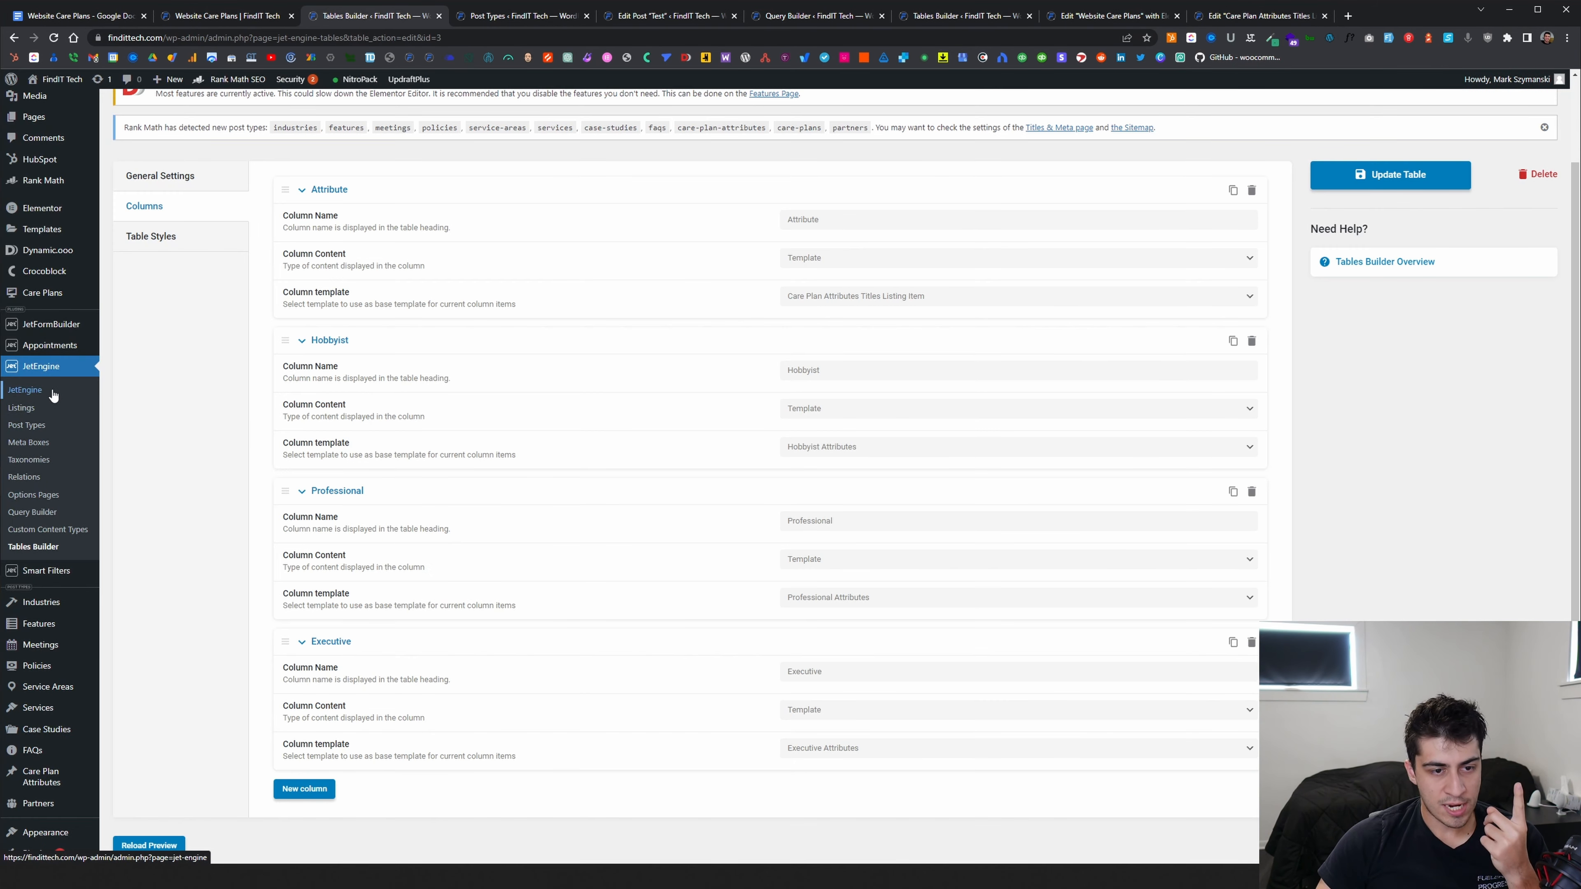
left_click(61, 415)
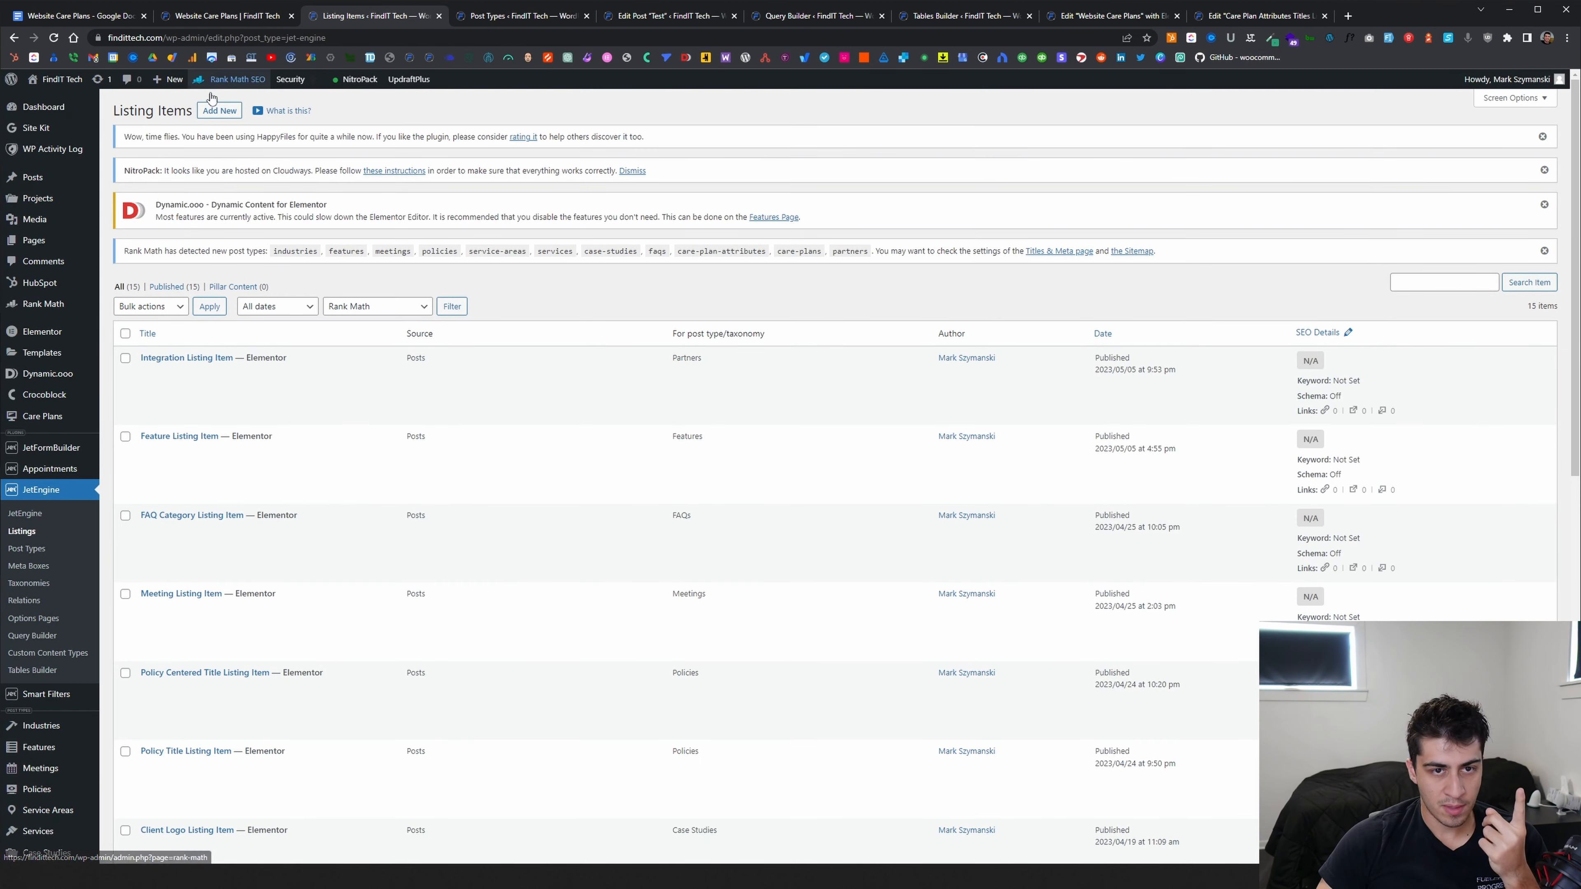
key("alt+Left")
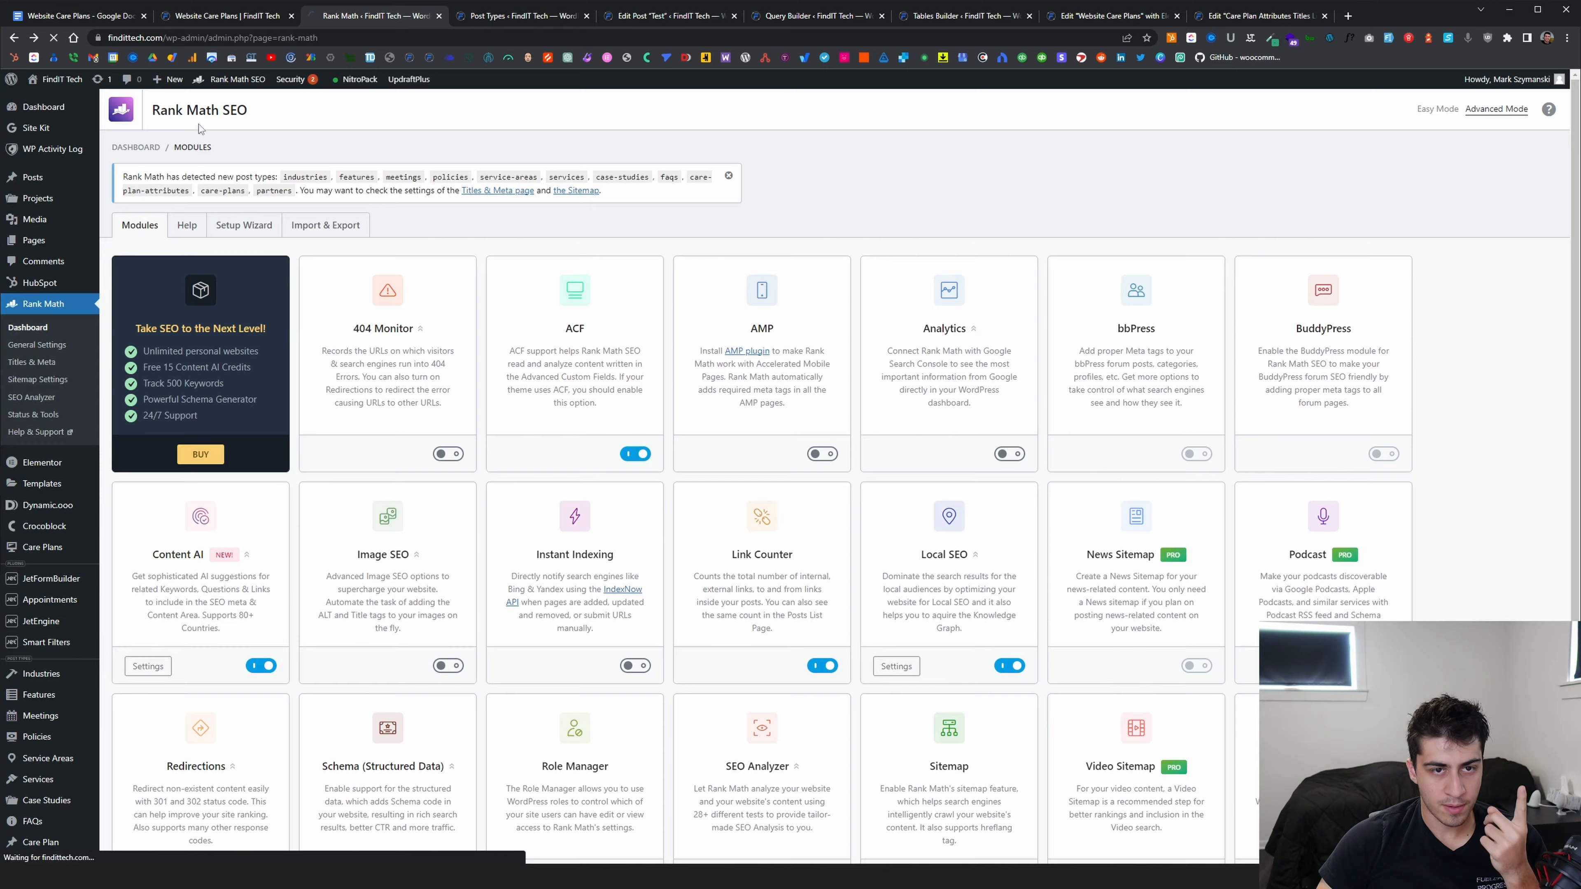
Try setting up a new listing item with source Posts and post type Care Plan Attributes, and close the setup without creating it
left_click(218, 110)
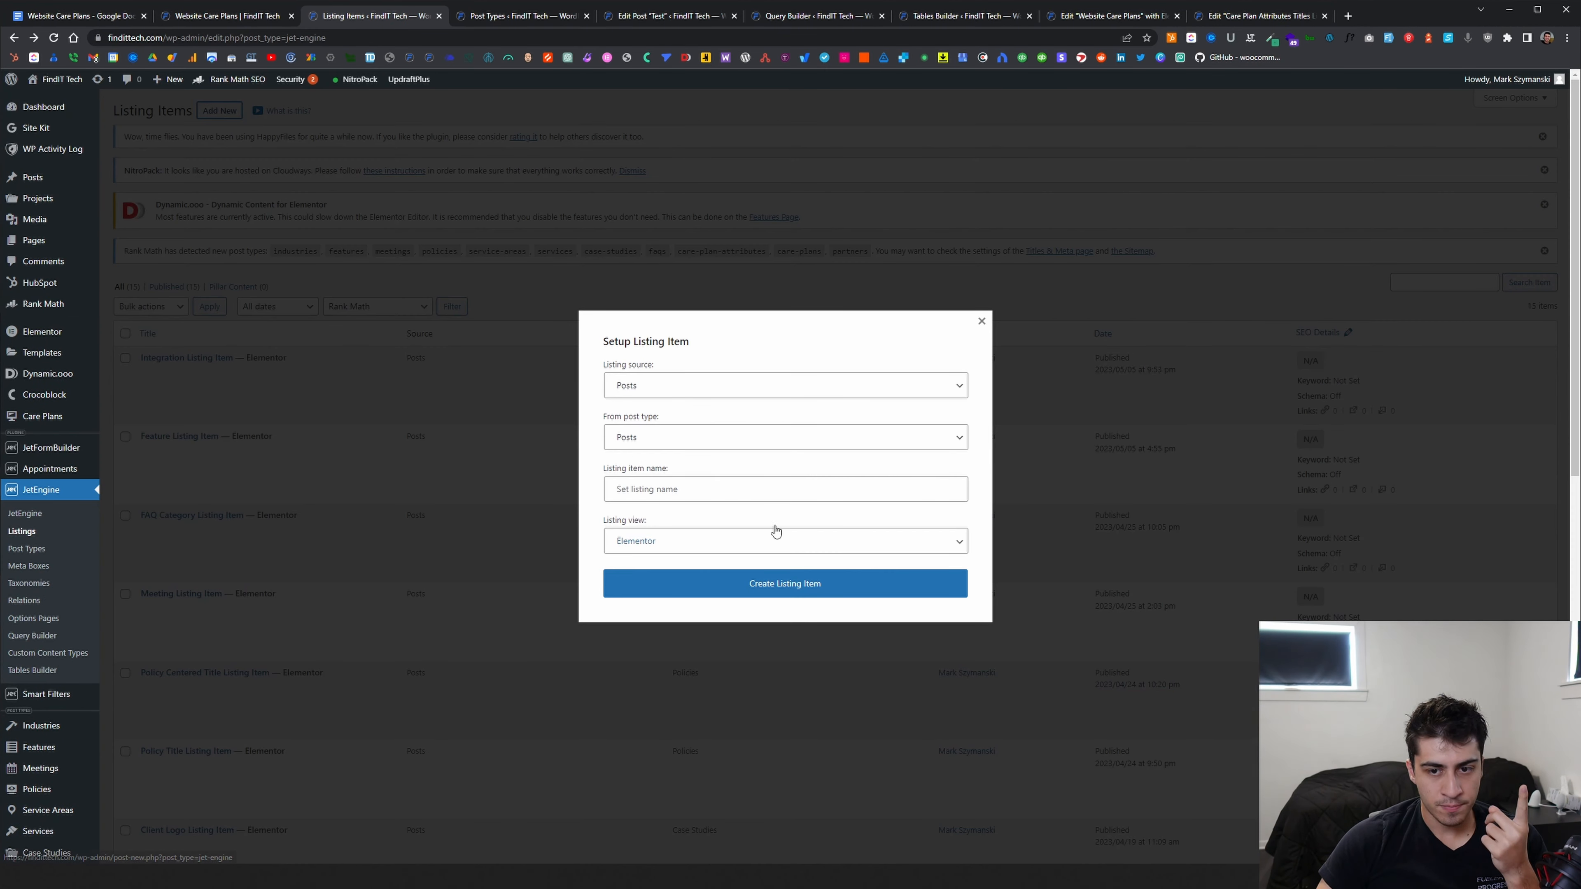
left_click(675, 390)
left_click(673, 404)
left_click(659, 439)
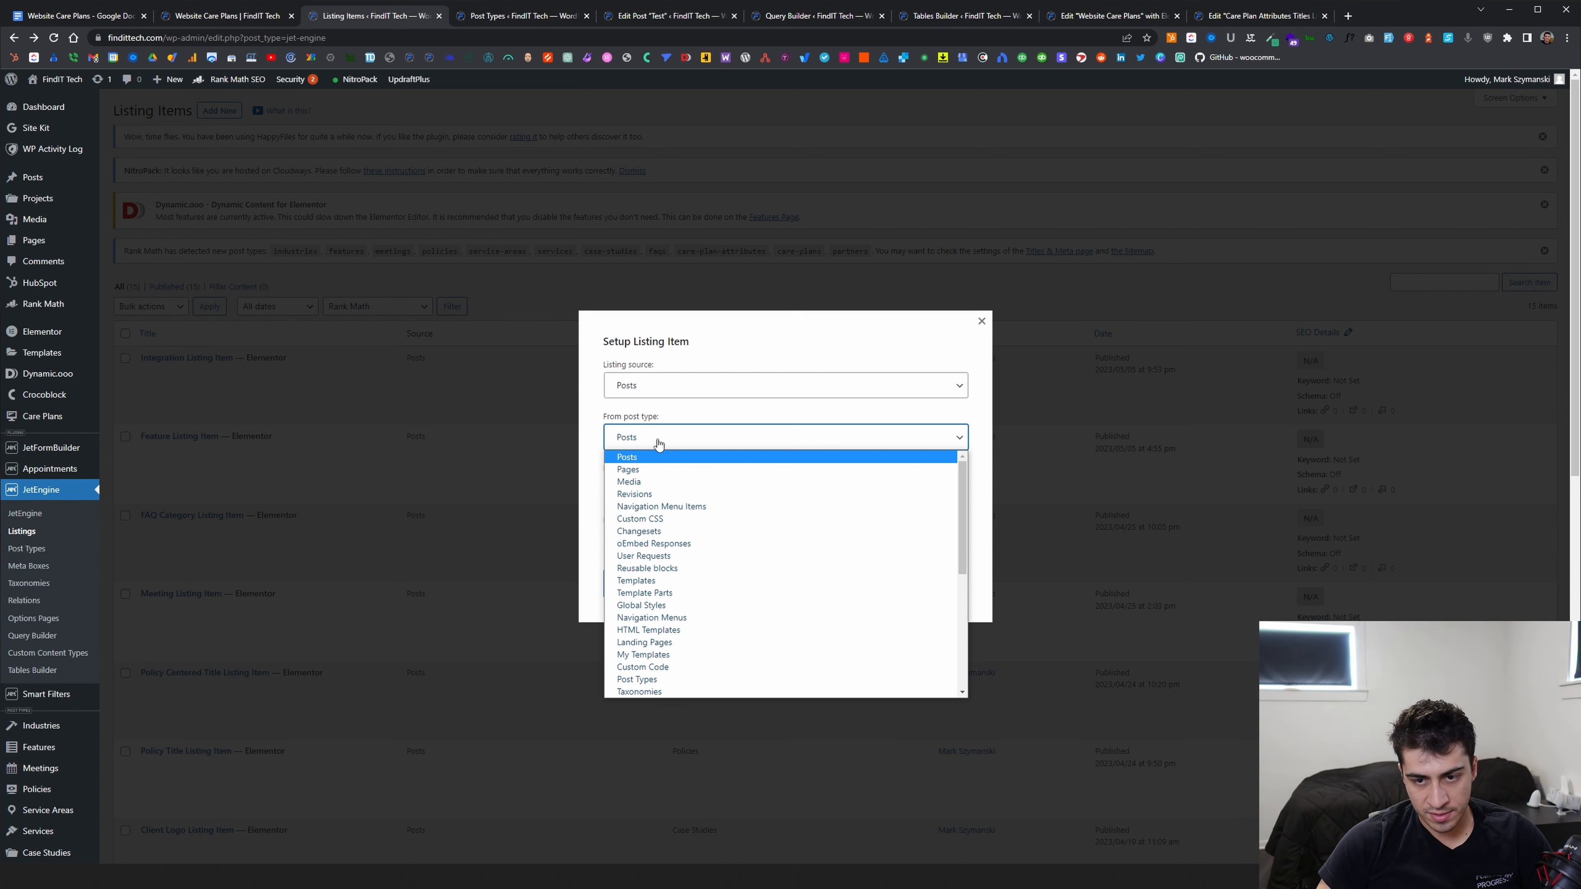
left_click(656, 447)
left_click(654, 447)
scroll(653, 570, "down", 5)
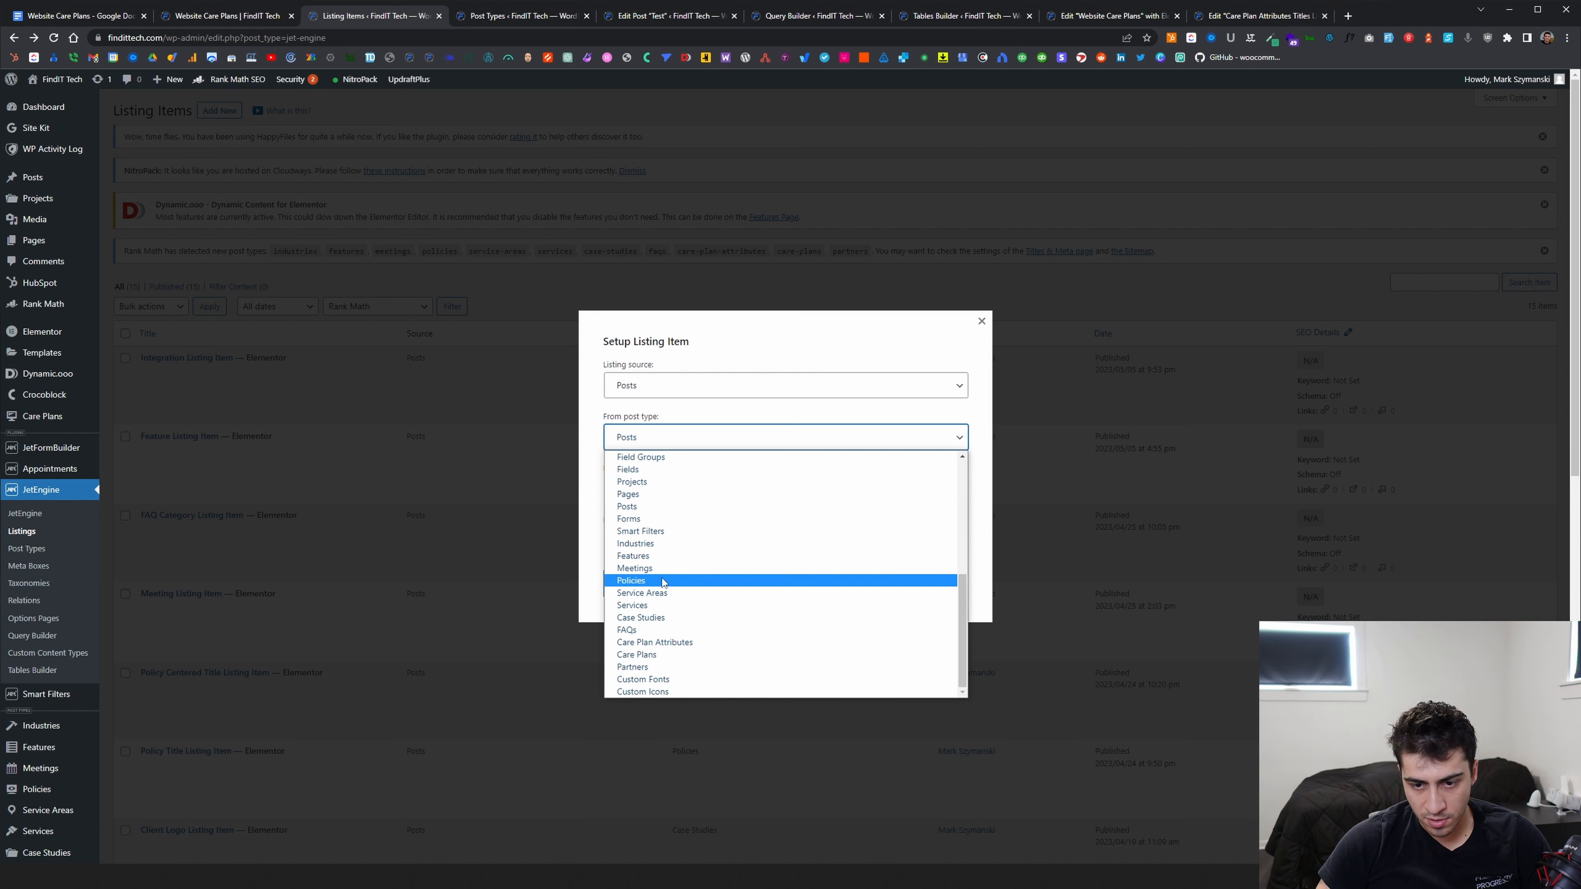
left_click(660, 642)
left_click(657, 489)
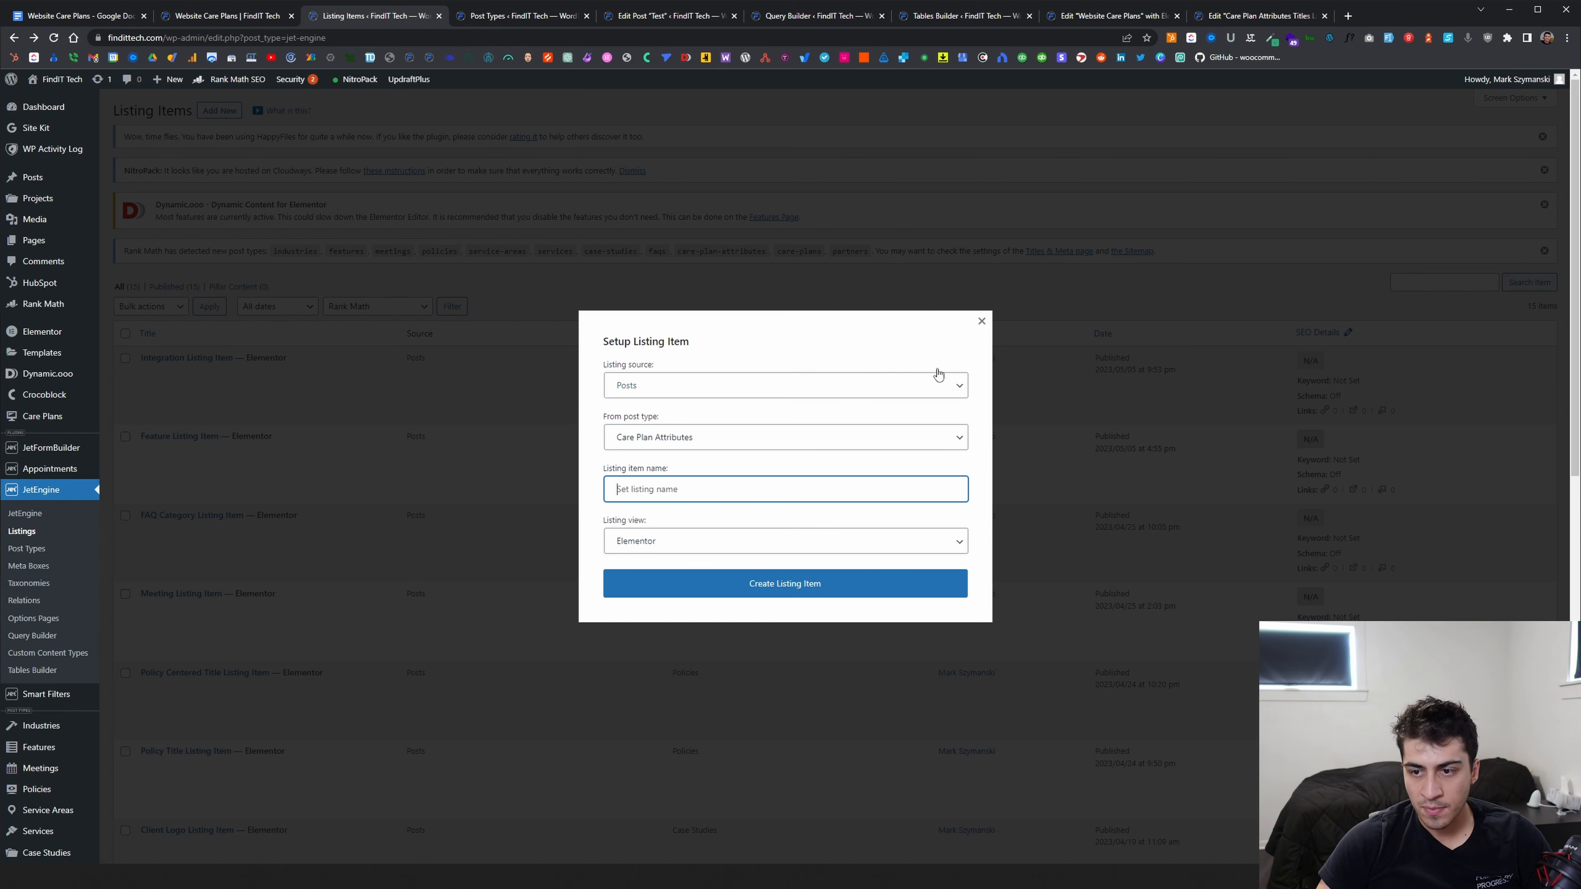
left_click(981, 323)
In the Care Plan Attributes Titles listing item, expand the navigator tree and review the Text Editor widget's dynamic Post Title content and advanced layout
left_click(1261, 16)
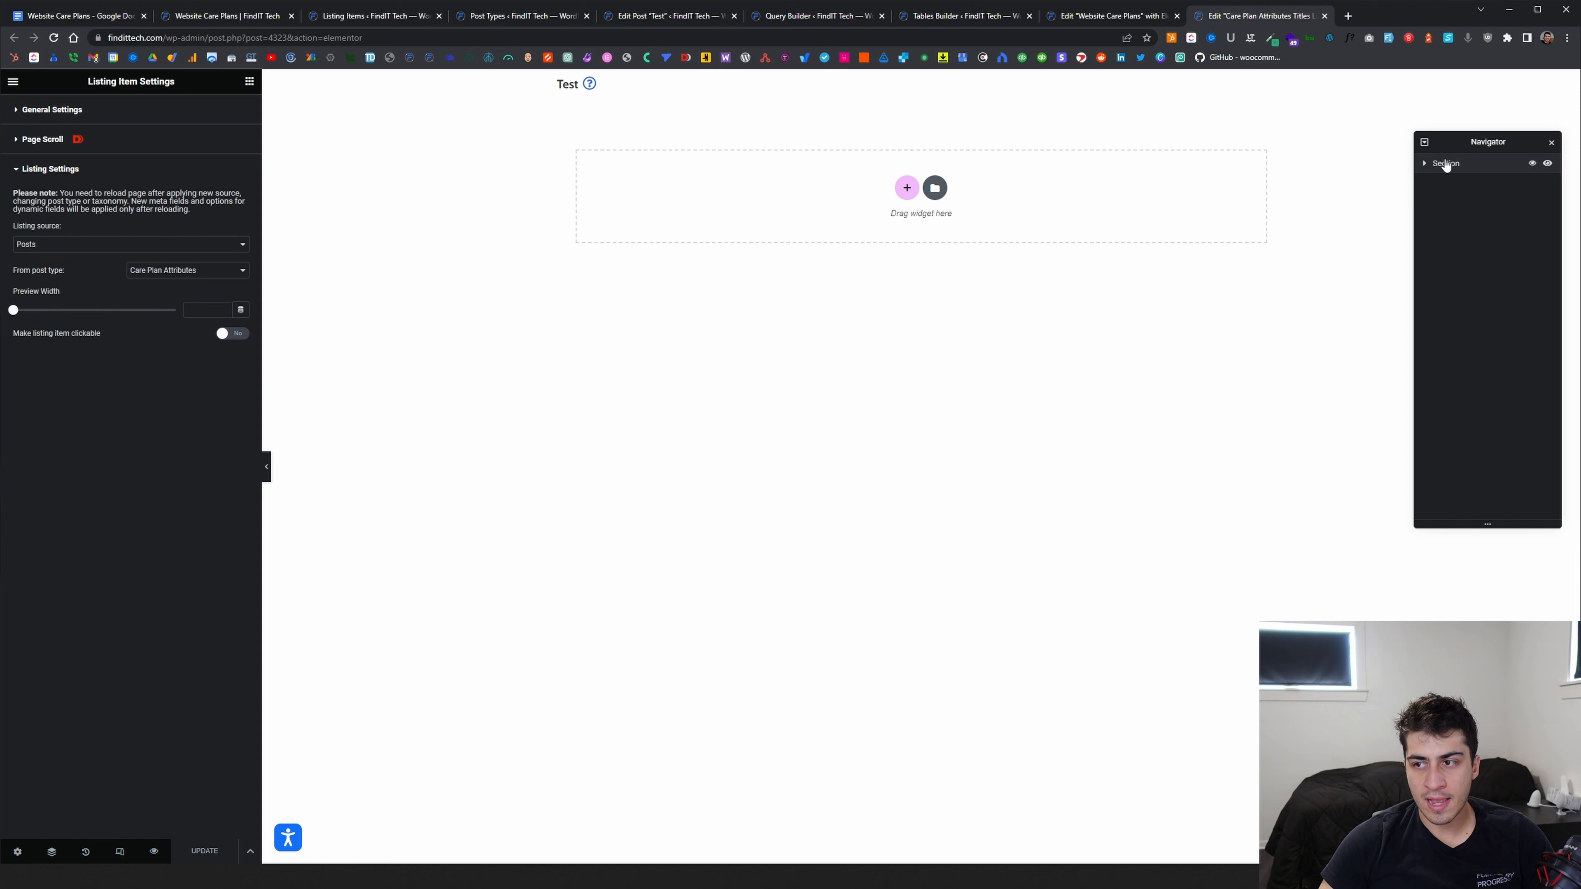
left_click(1424, 142)
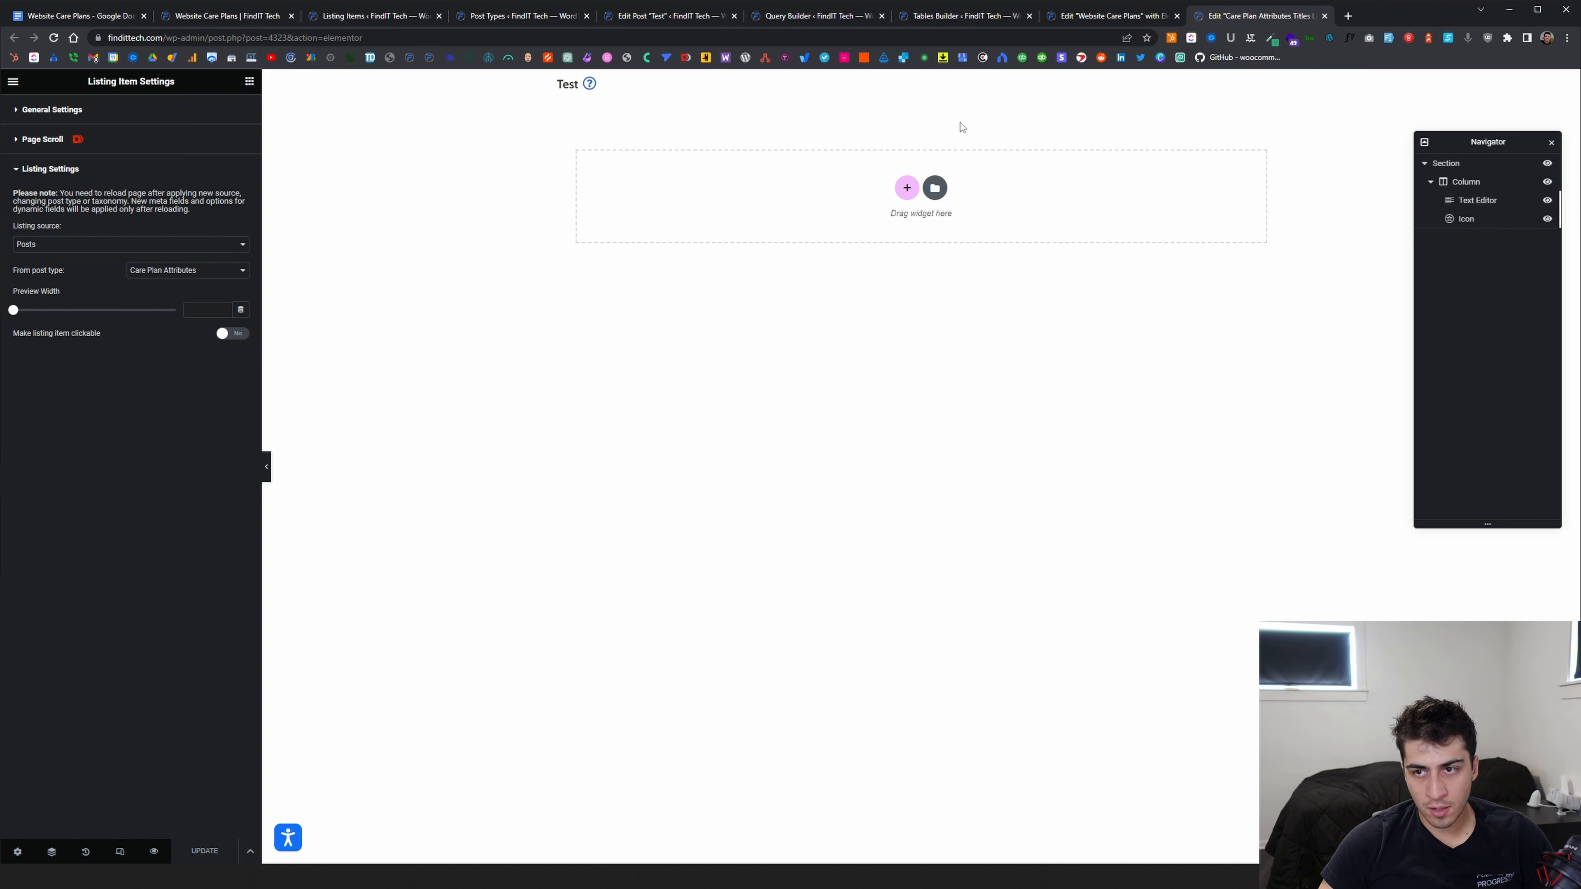
left_click(1487, 202)
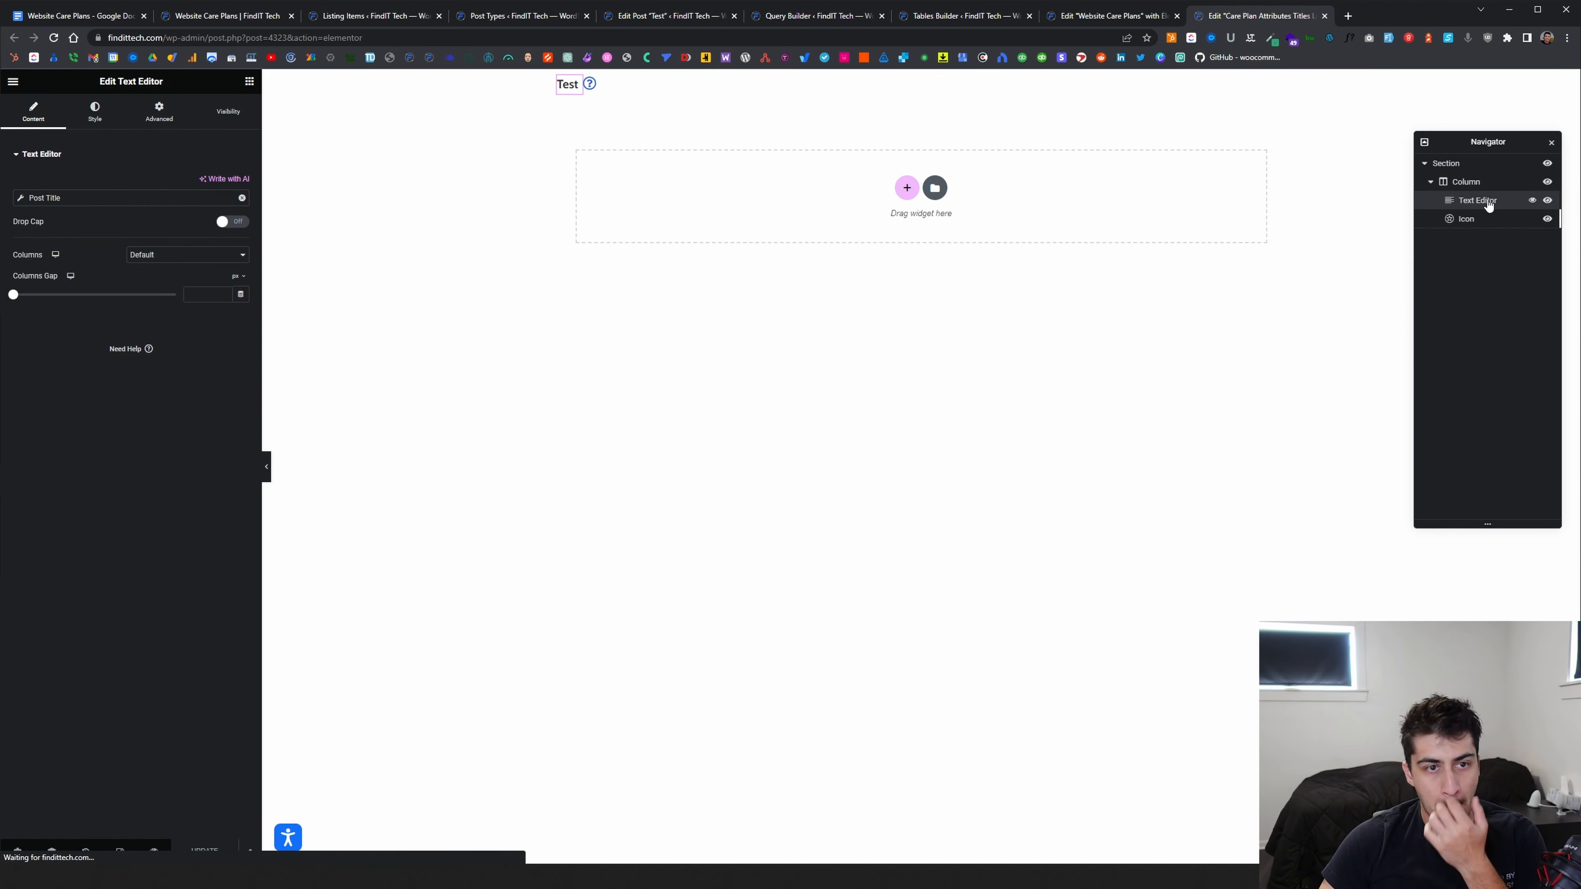
left_click(60, 198)
left_click(138, 198)
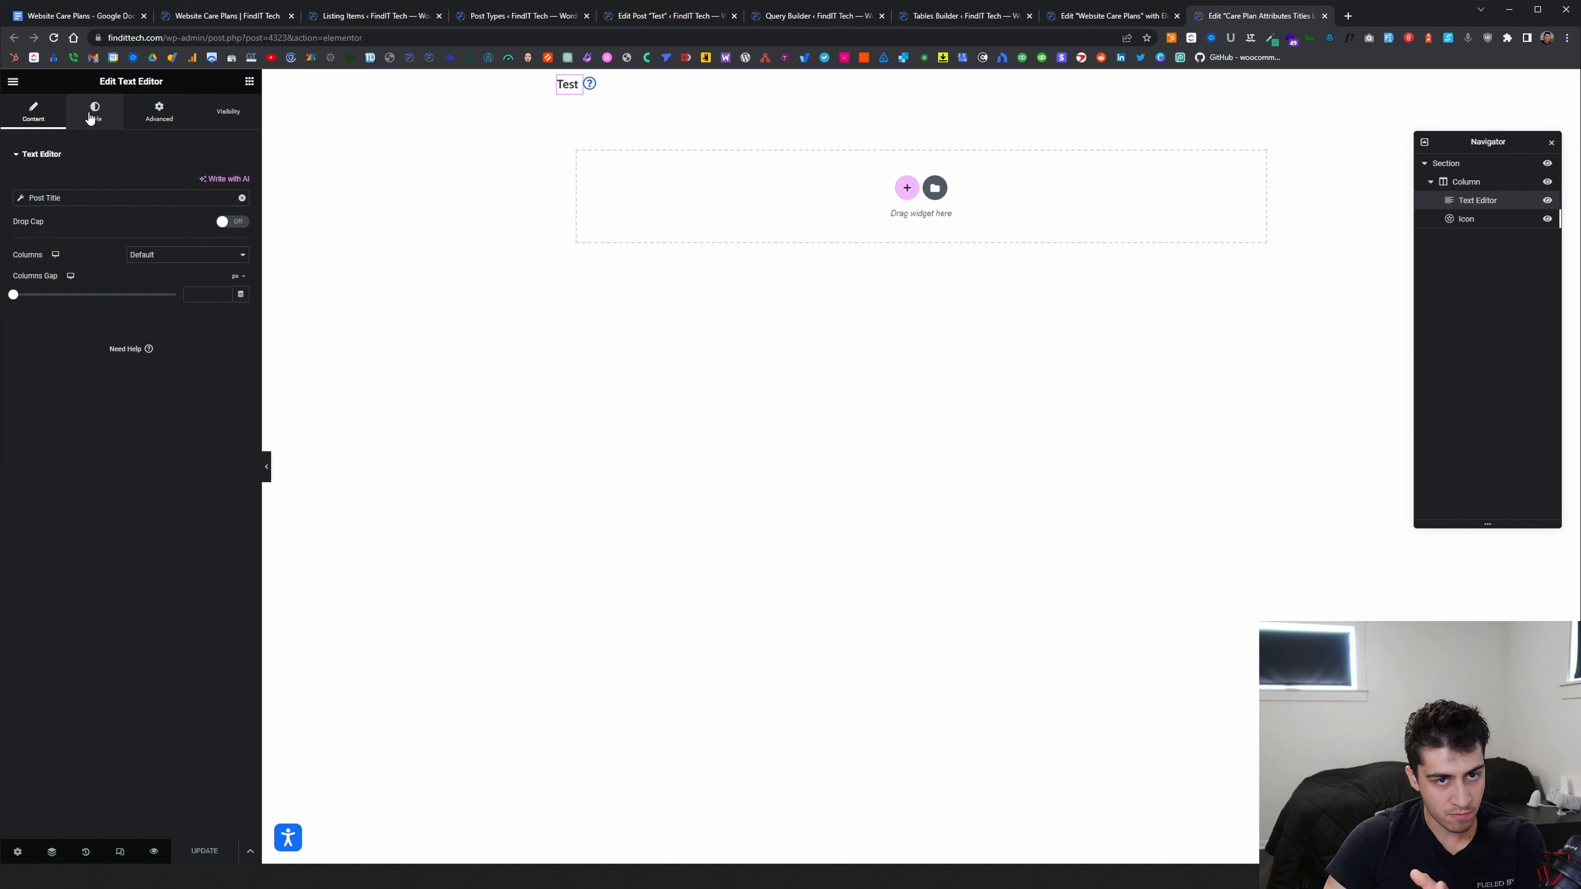
left_click(153, 120)
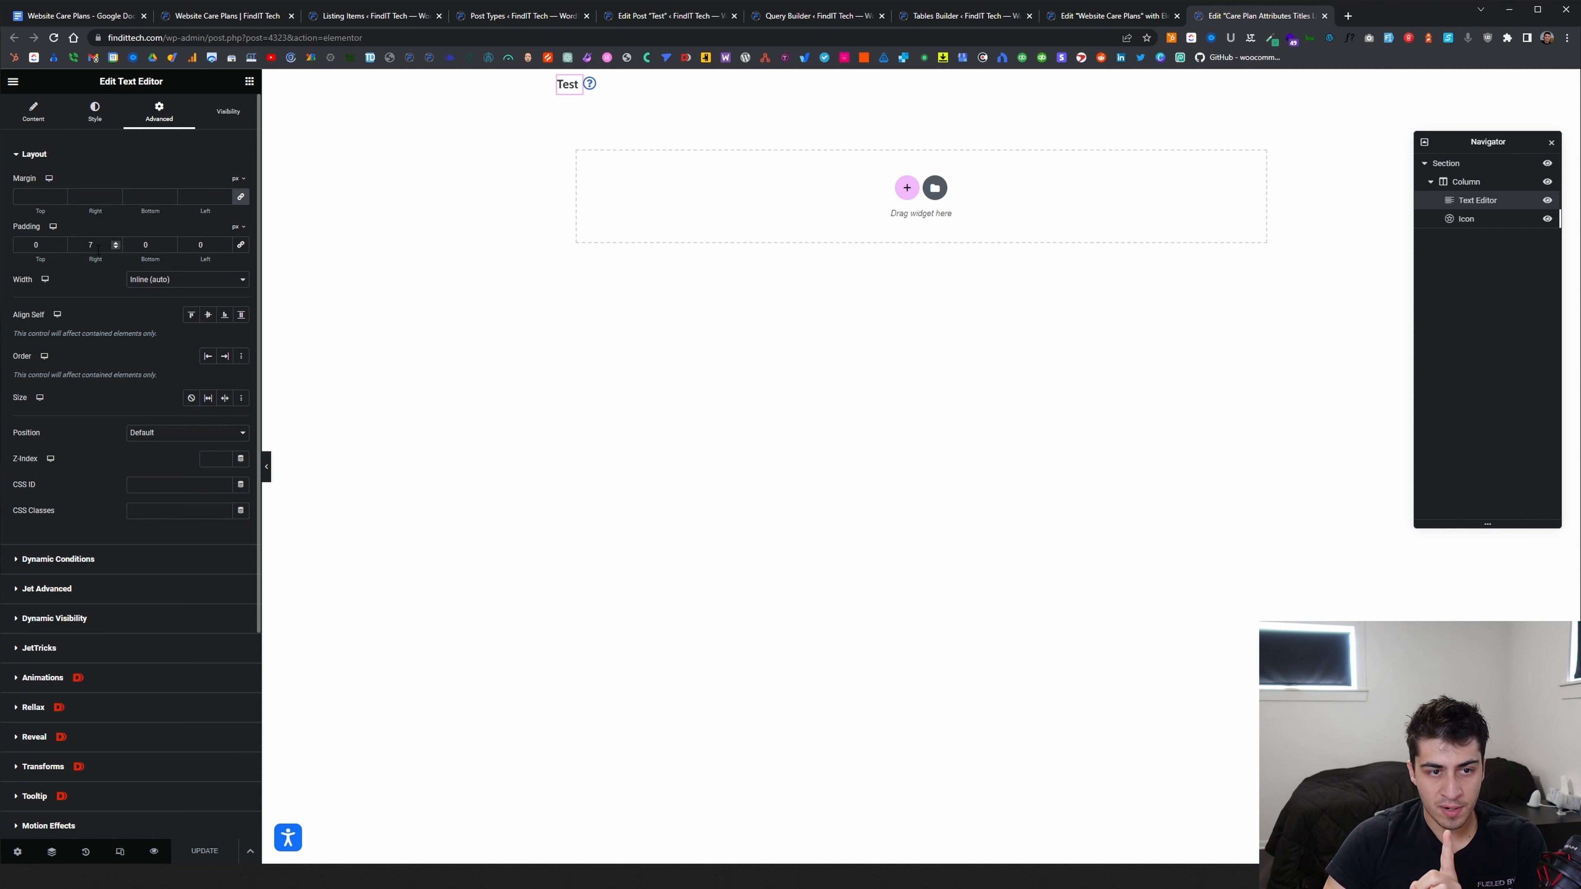
Preview the question-mark icon's tooltip, select the Icon widget, and check its content, advanced layout and Tooltip section
mouse_move(589, 85)
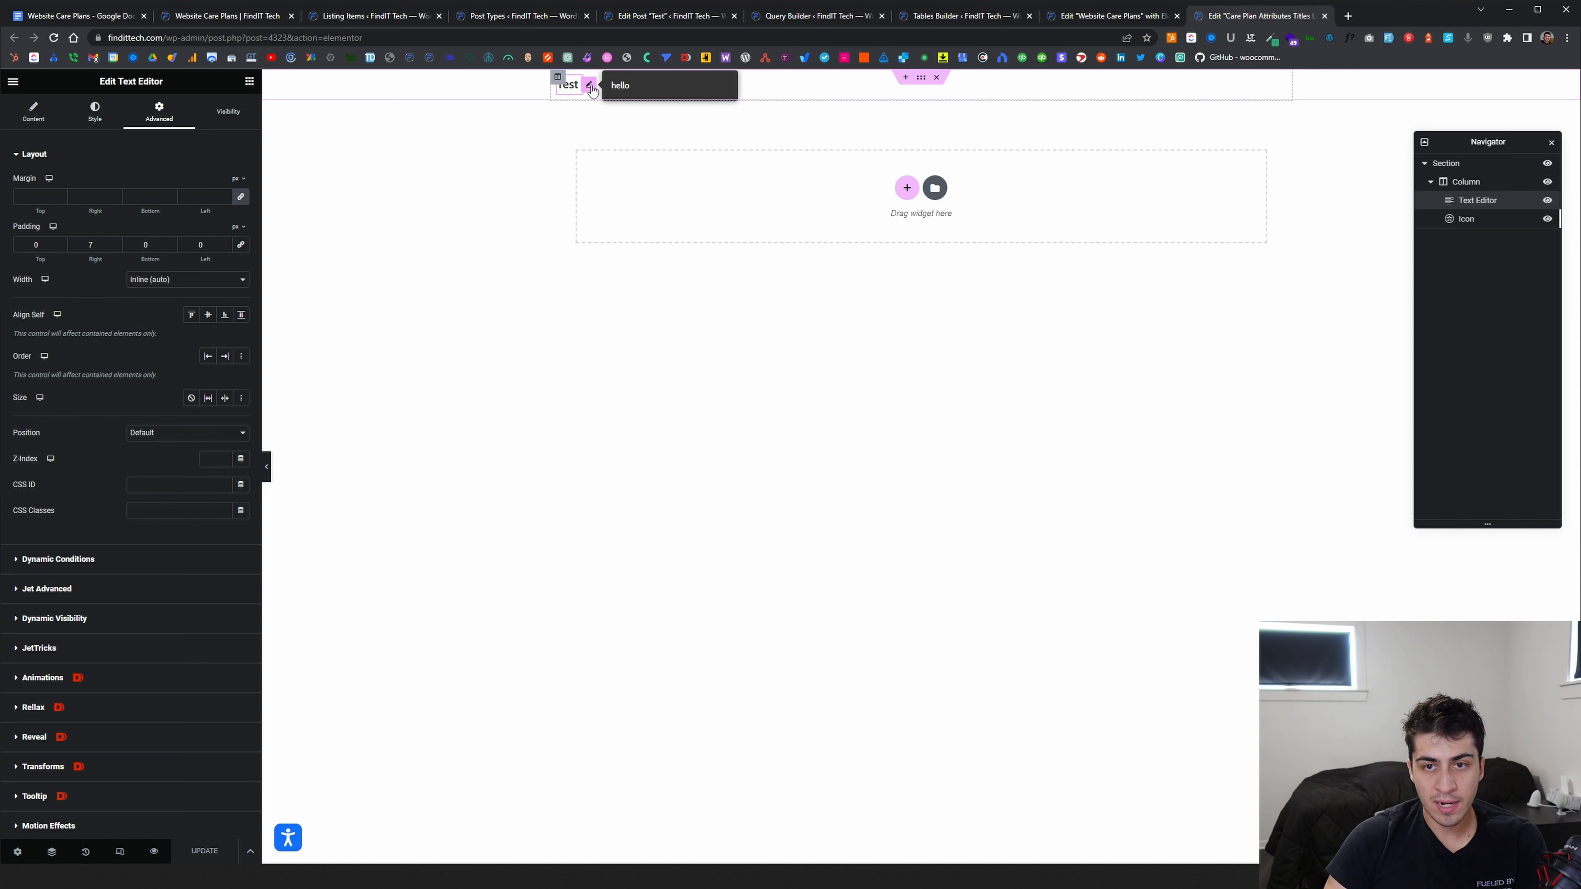
left_click(1483, 224)
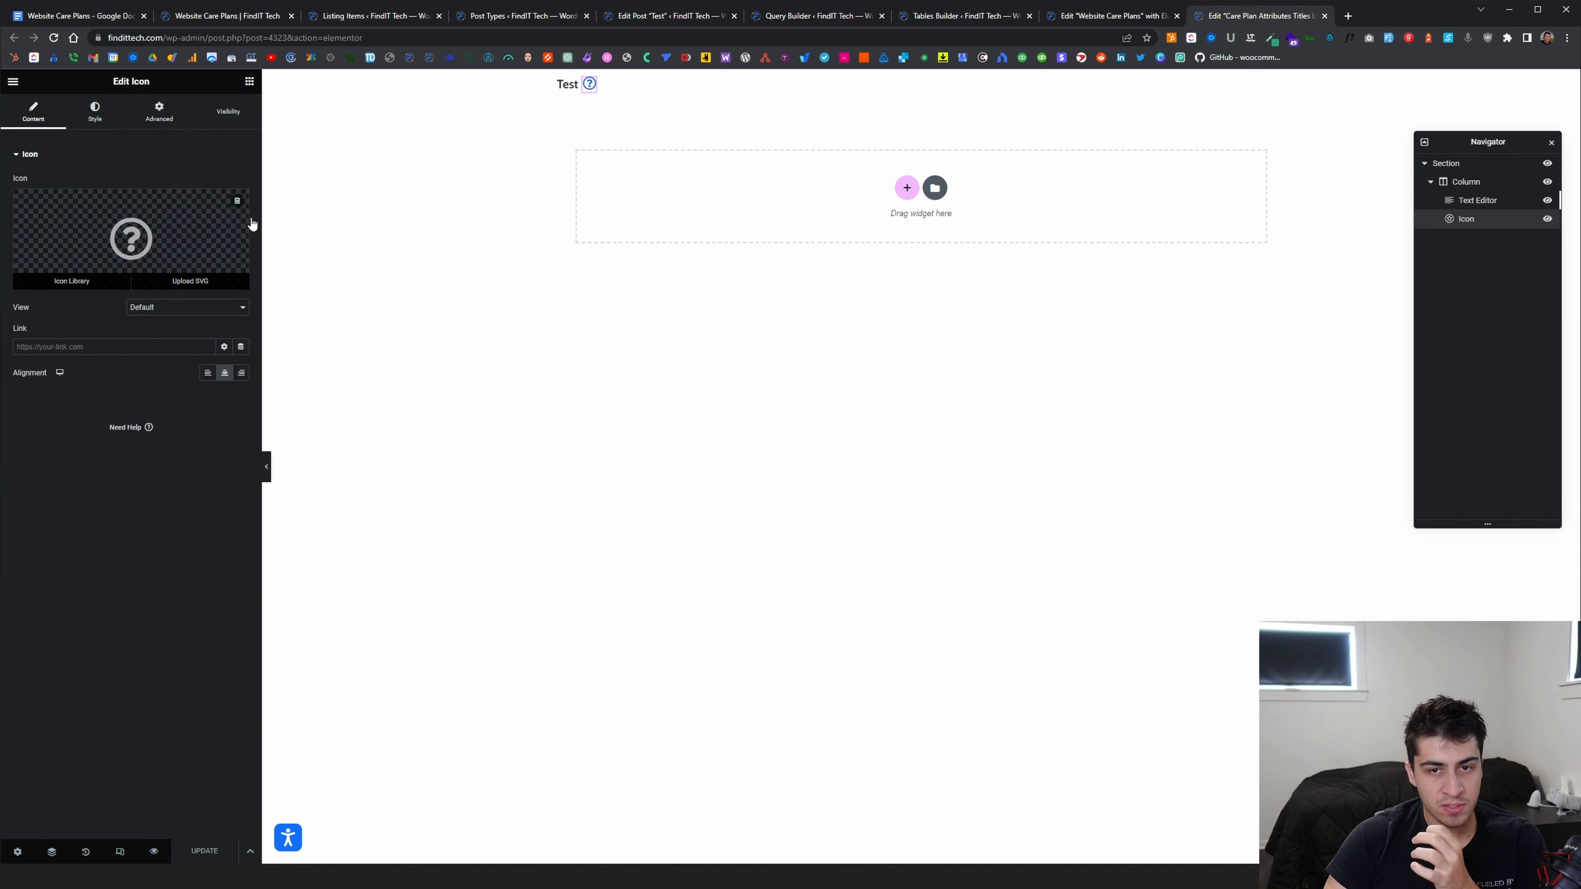
mouse_move(590, 89)
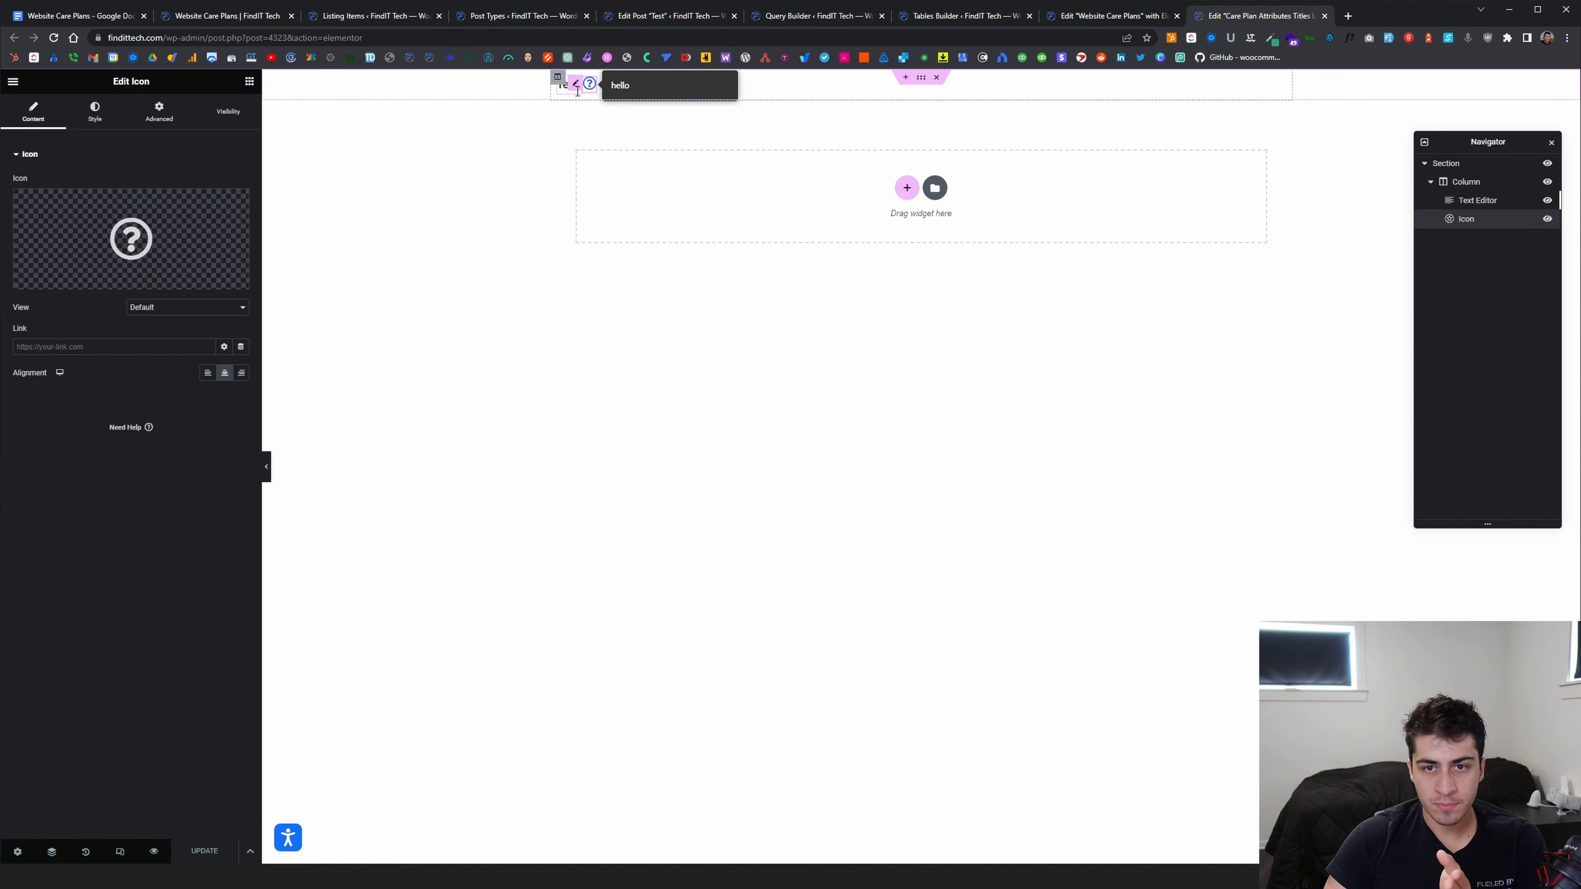
mouse_move(146, 254)
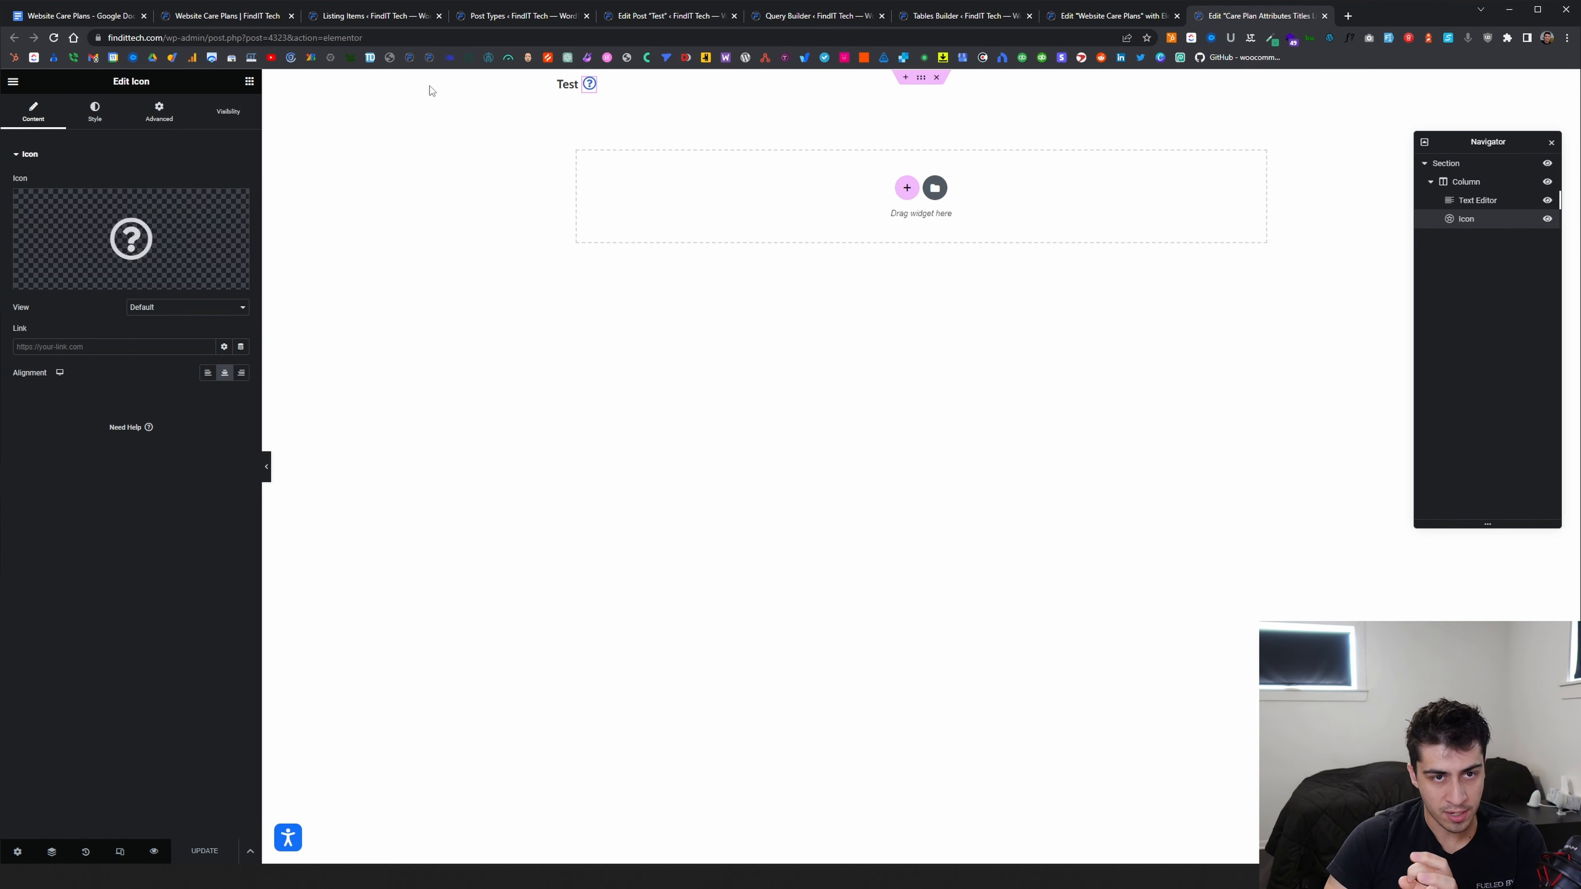
left_click(159, 110)
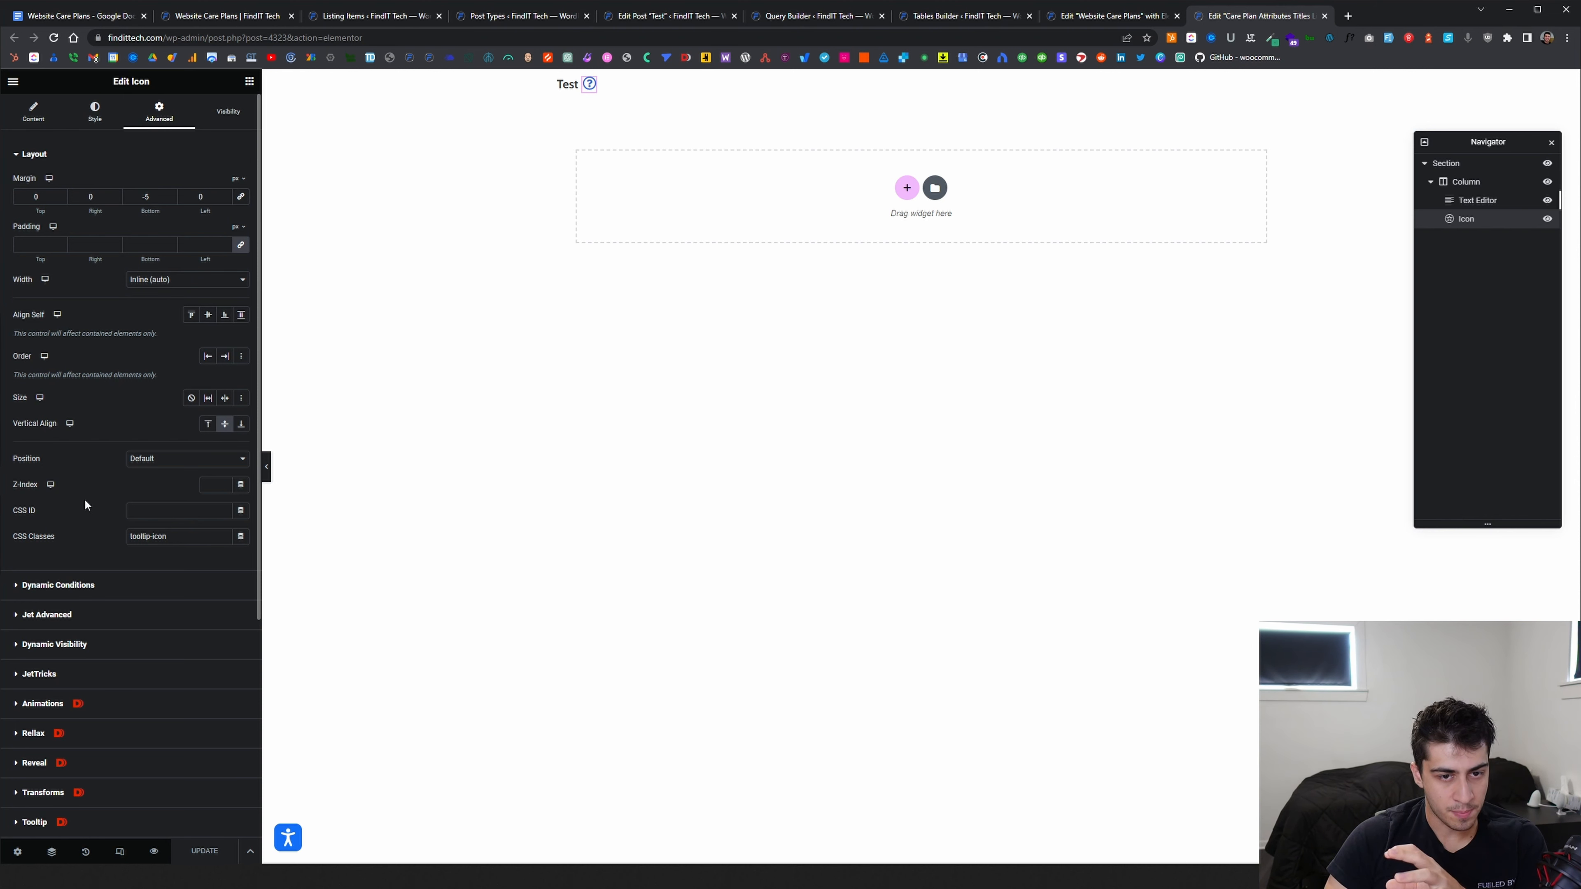
scroll(86, 560, "down", 4)
scroll(85, 561, "down", 2)
left_click(91, 515)
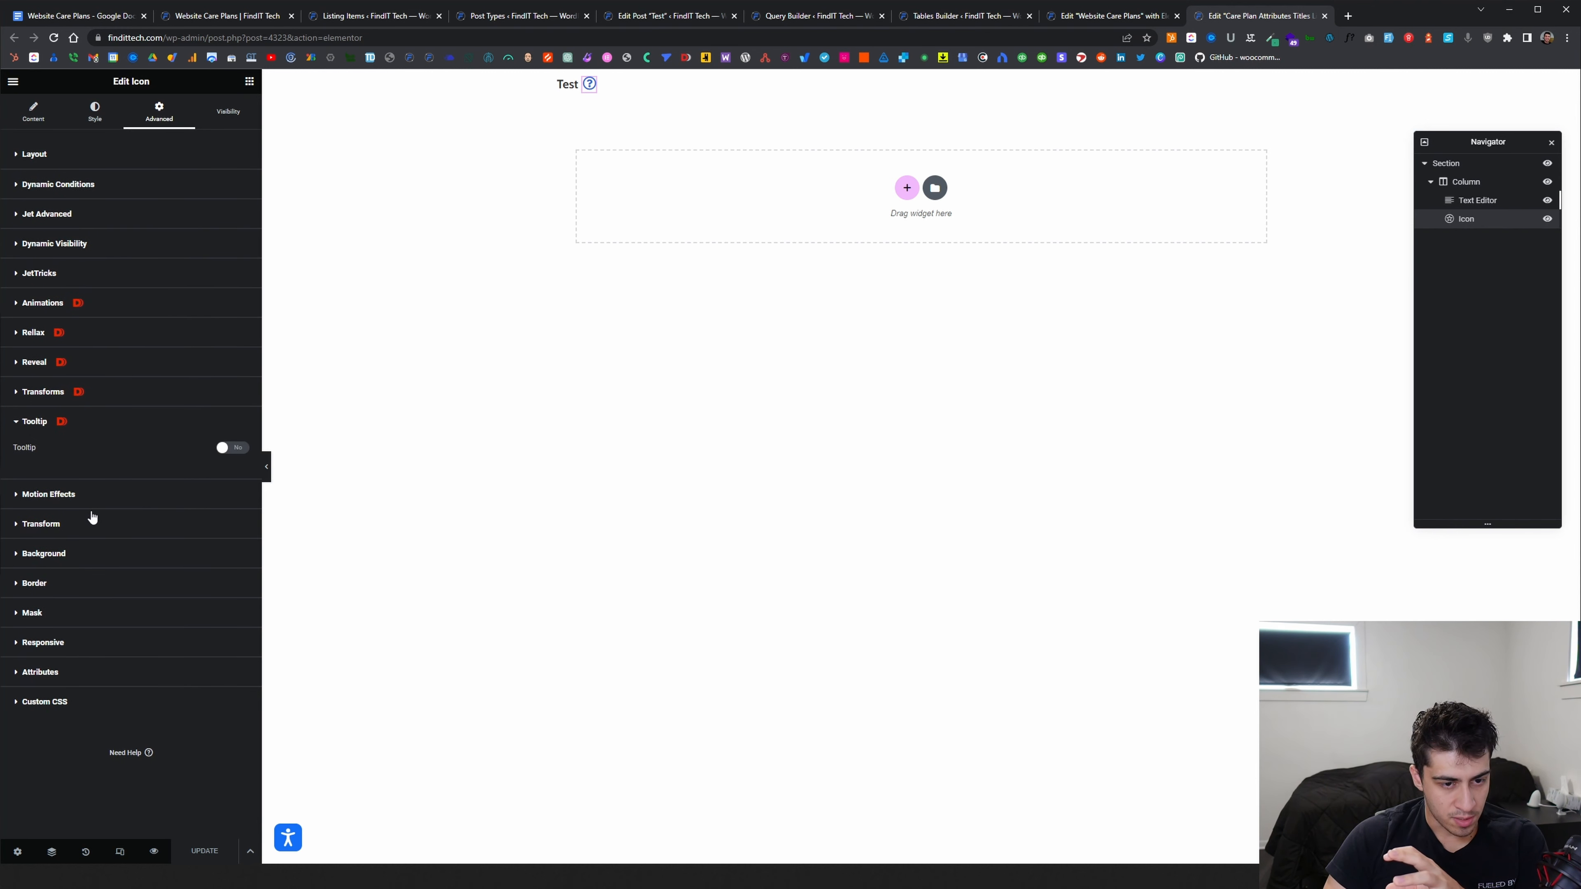
left_click(105, 423)
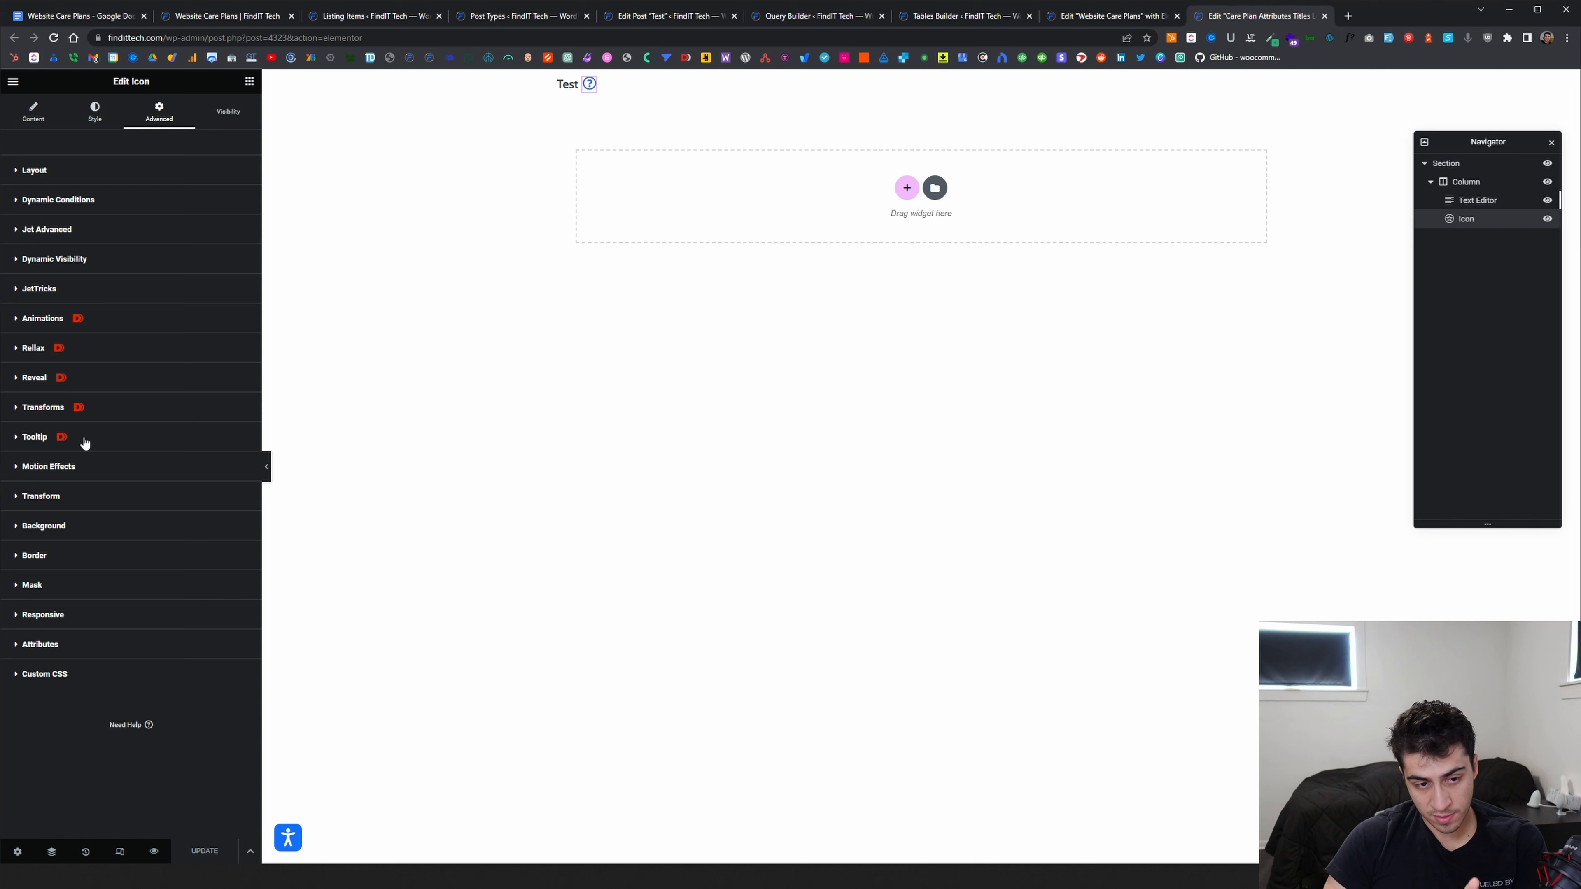
left_click(124, 446)
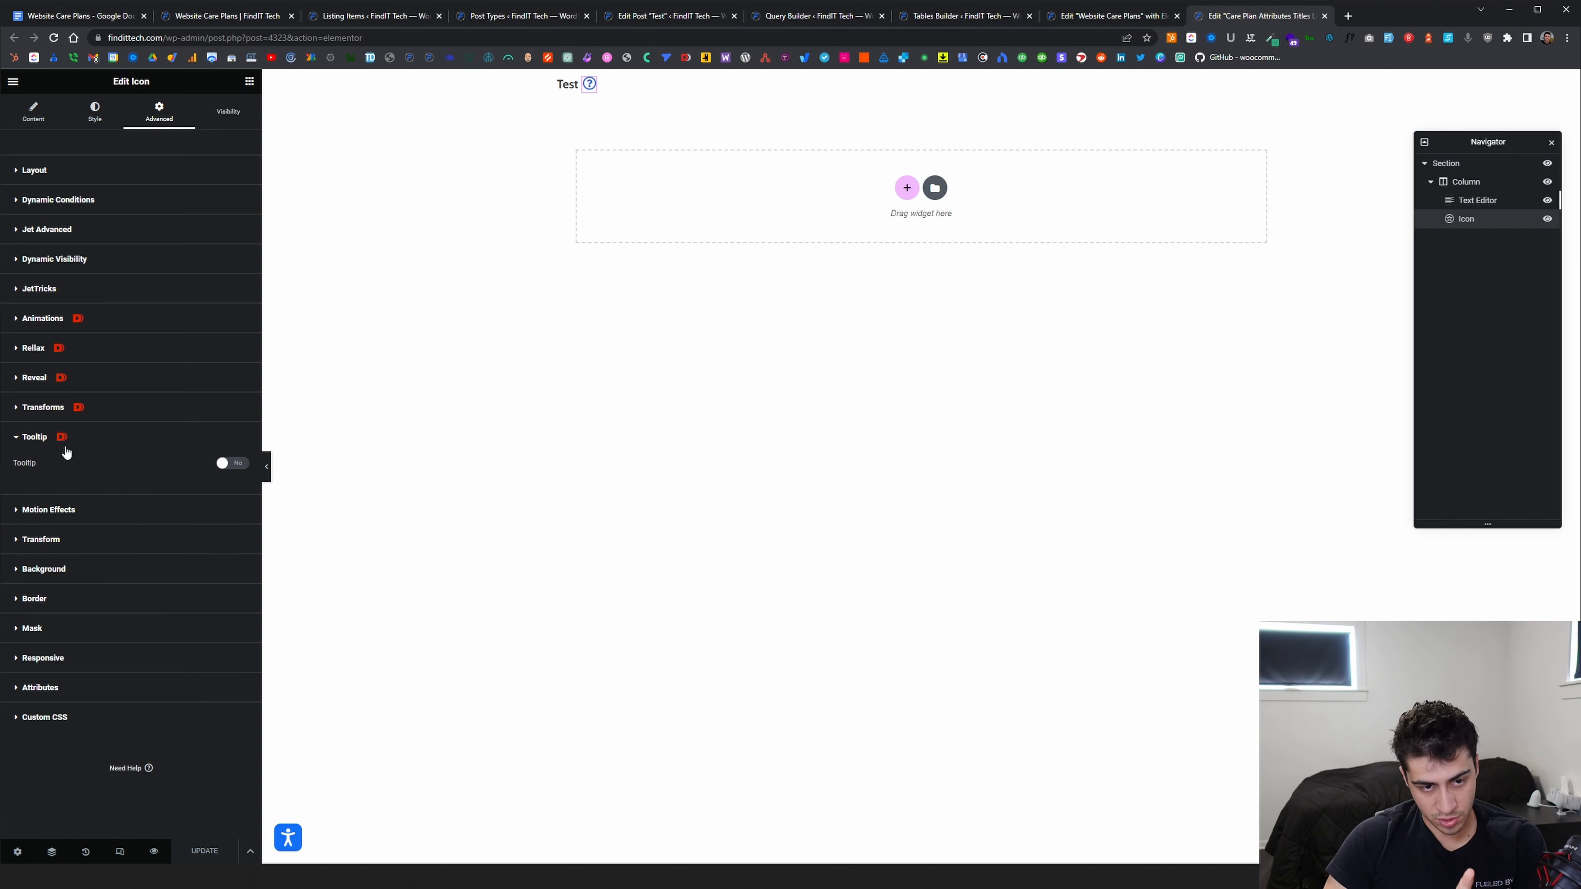
left_click(119, 440)
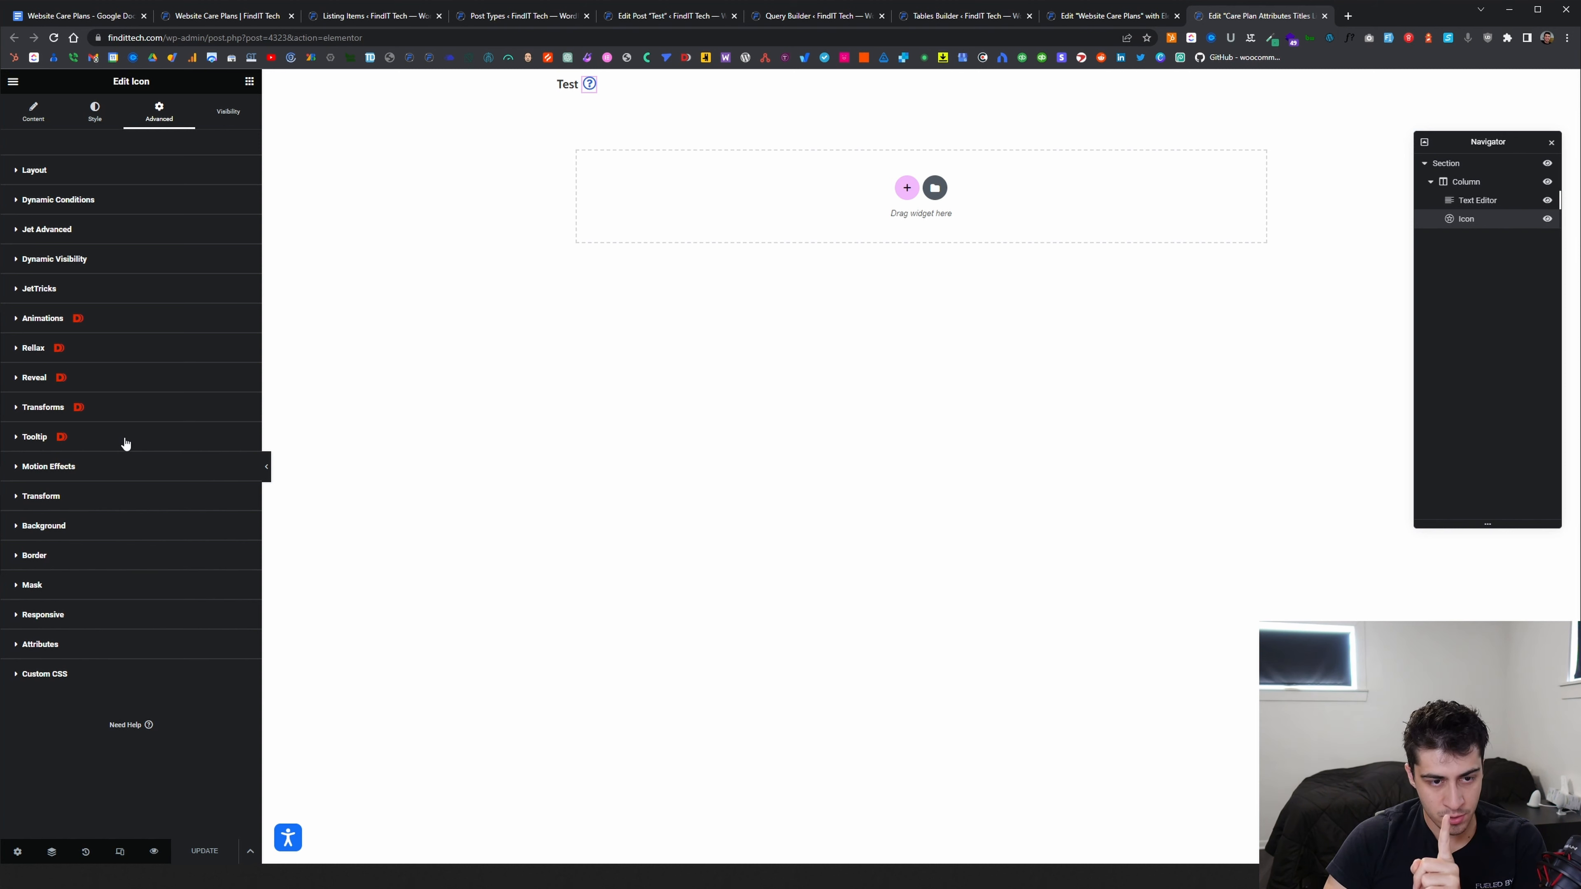
Review the icon's JetTricks tooltip settings and look up the Care Plan Attributes Description field among the dynamic custom field options
left_click(96, 235)
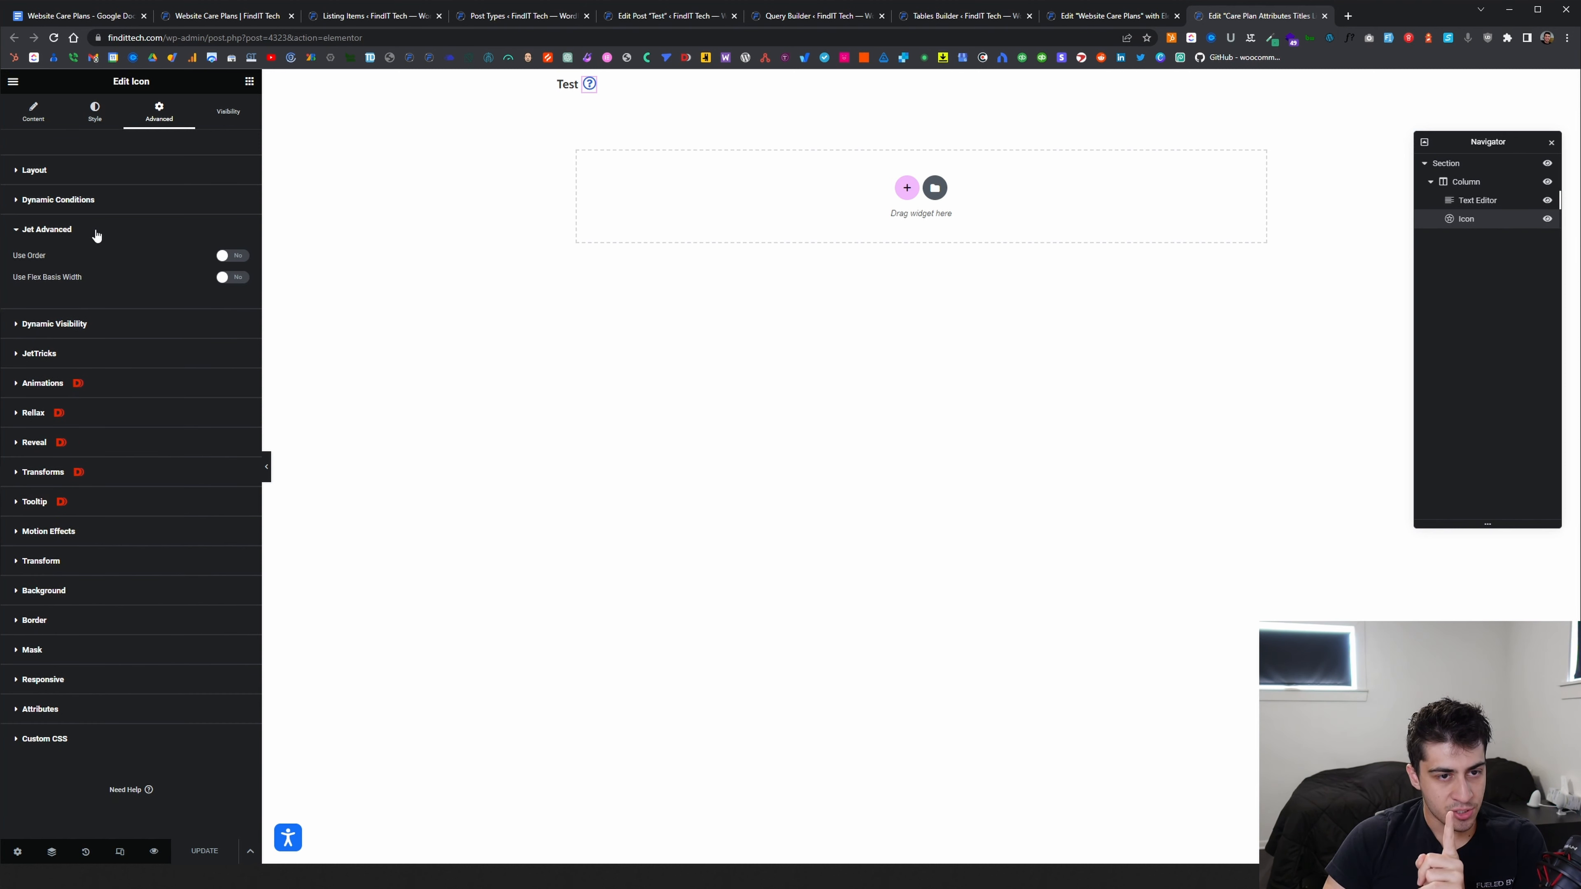
left_click(99, 350)
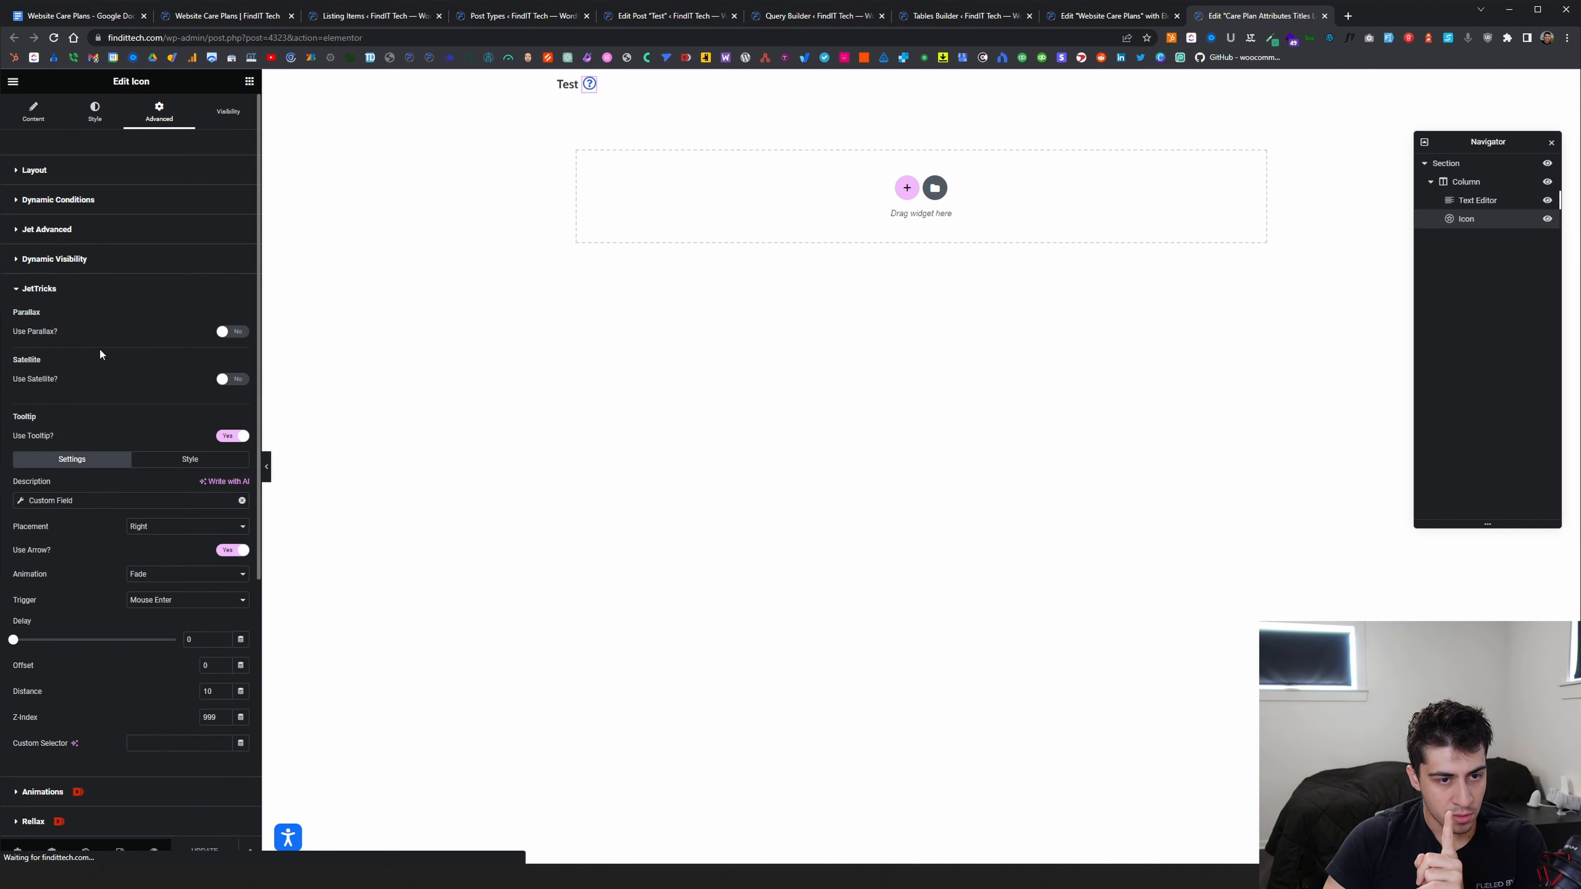
scroll(129, 328, "down", 1)
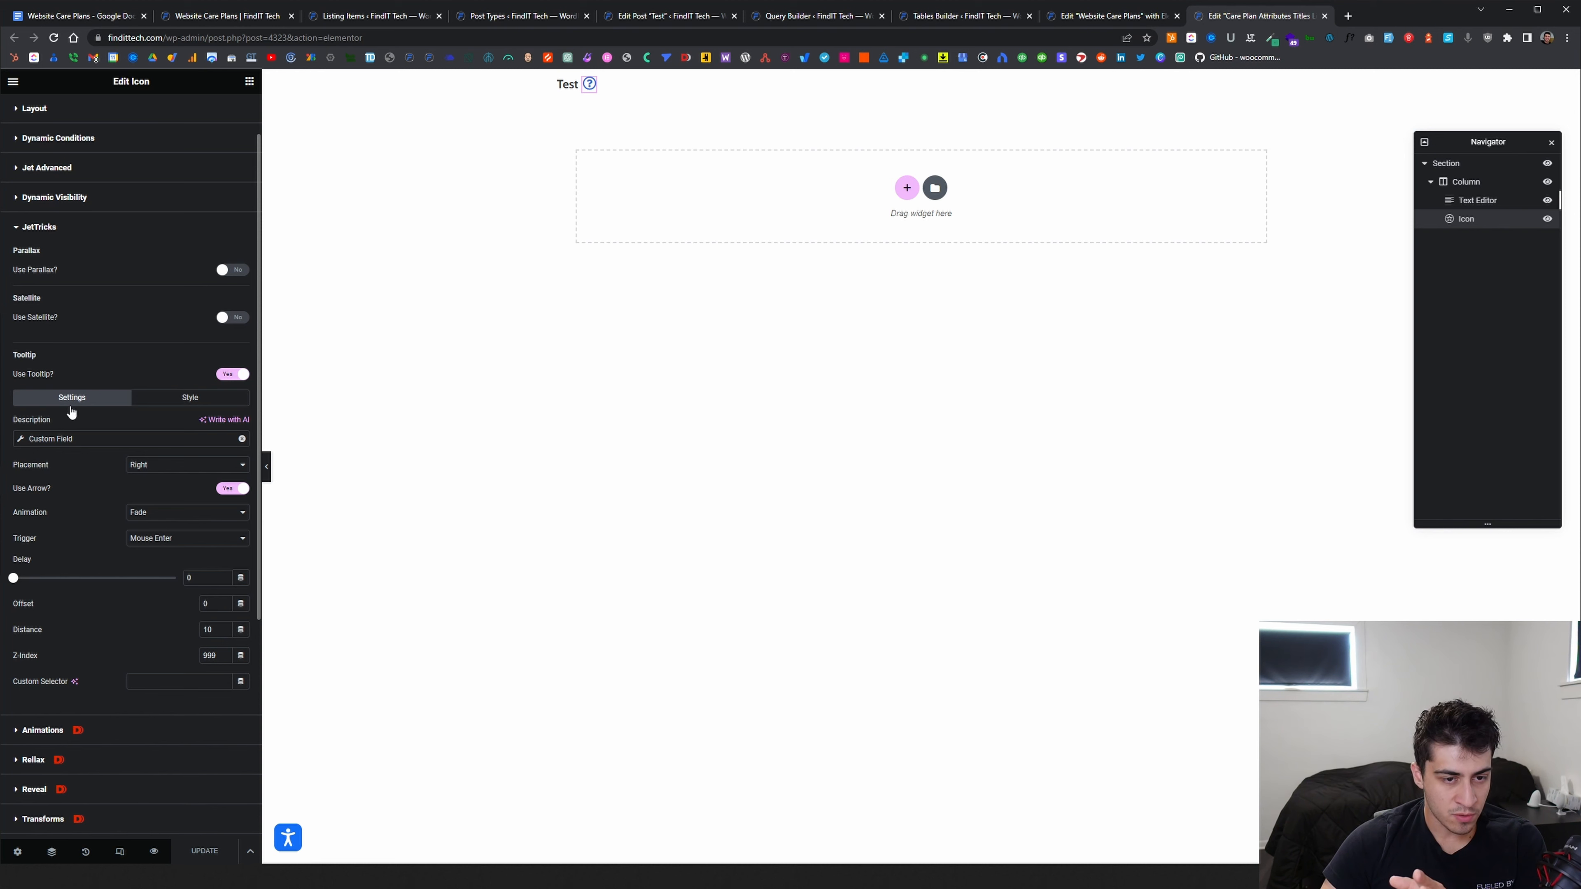
left_click(88, 439)
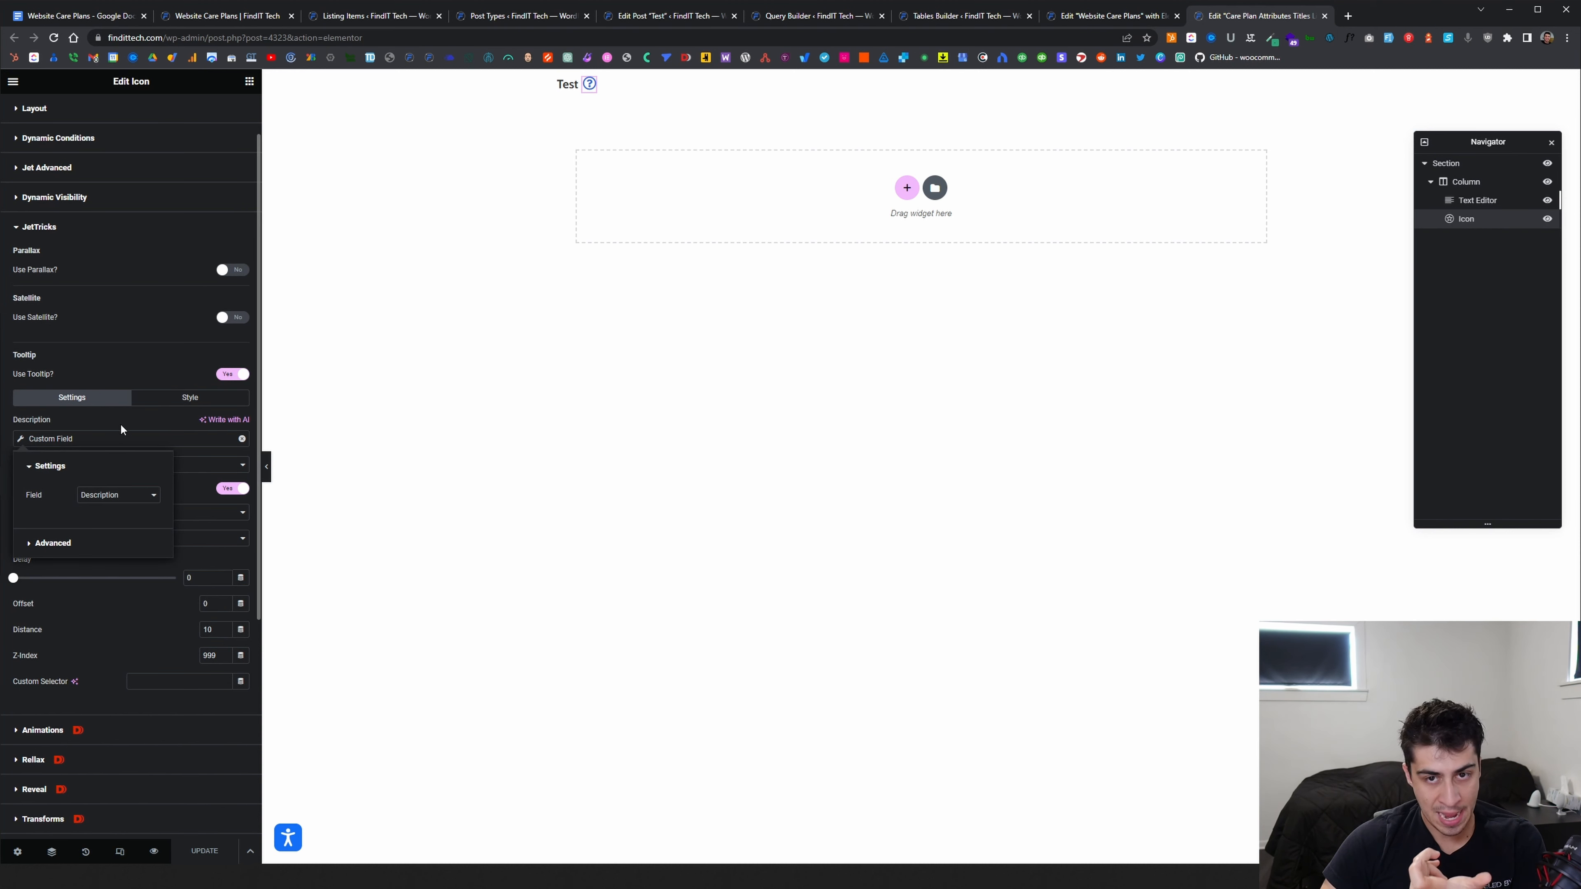
left_click(105, 498)
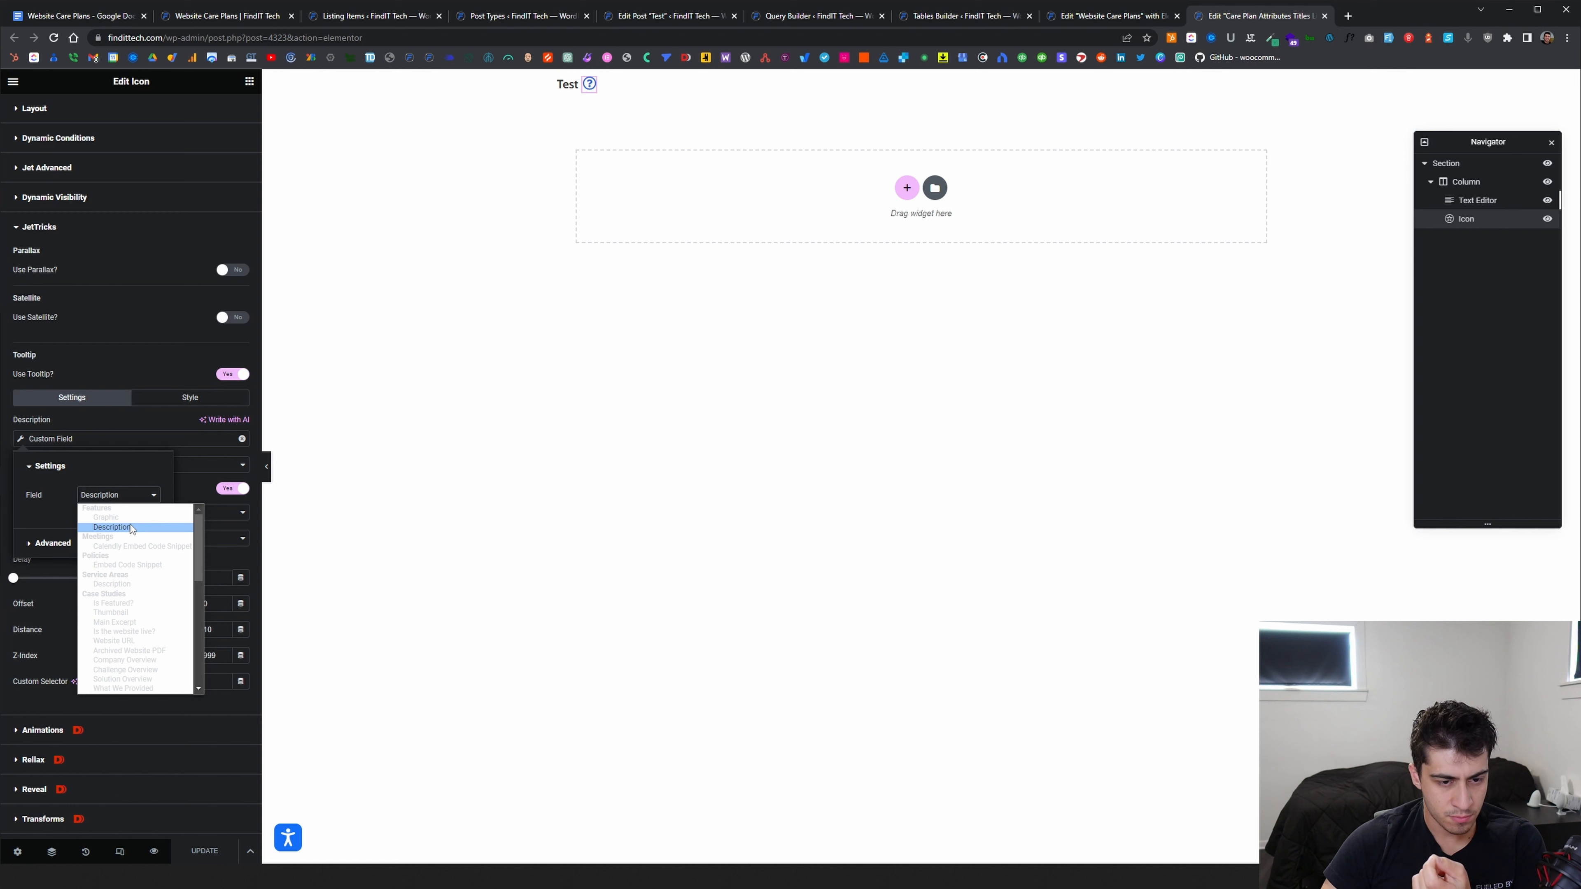
scroll(130, 528, "down", 5)
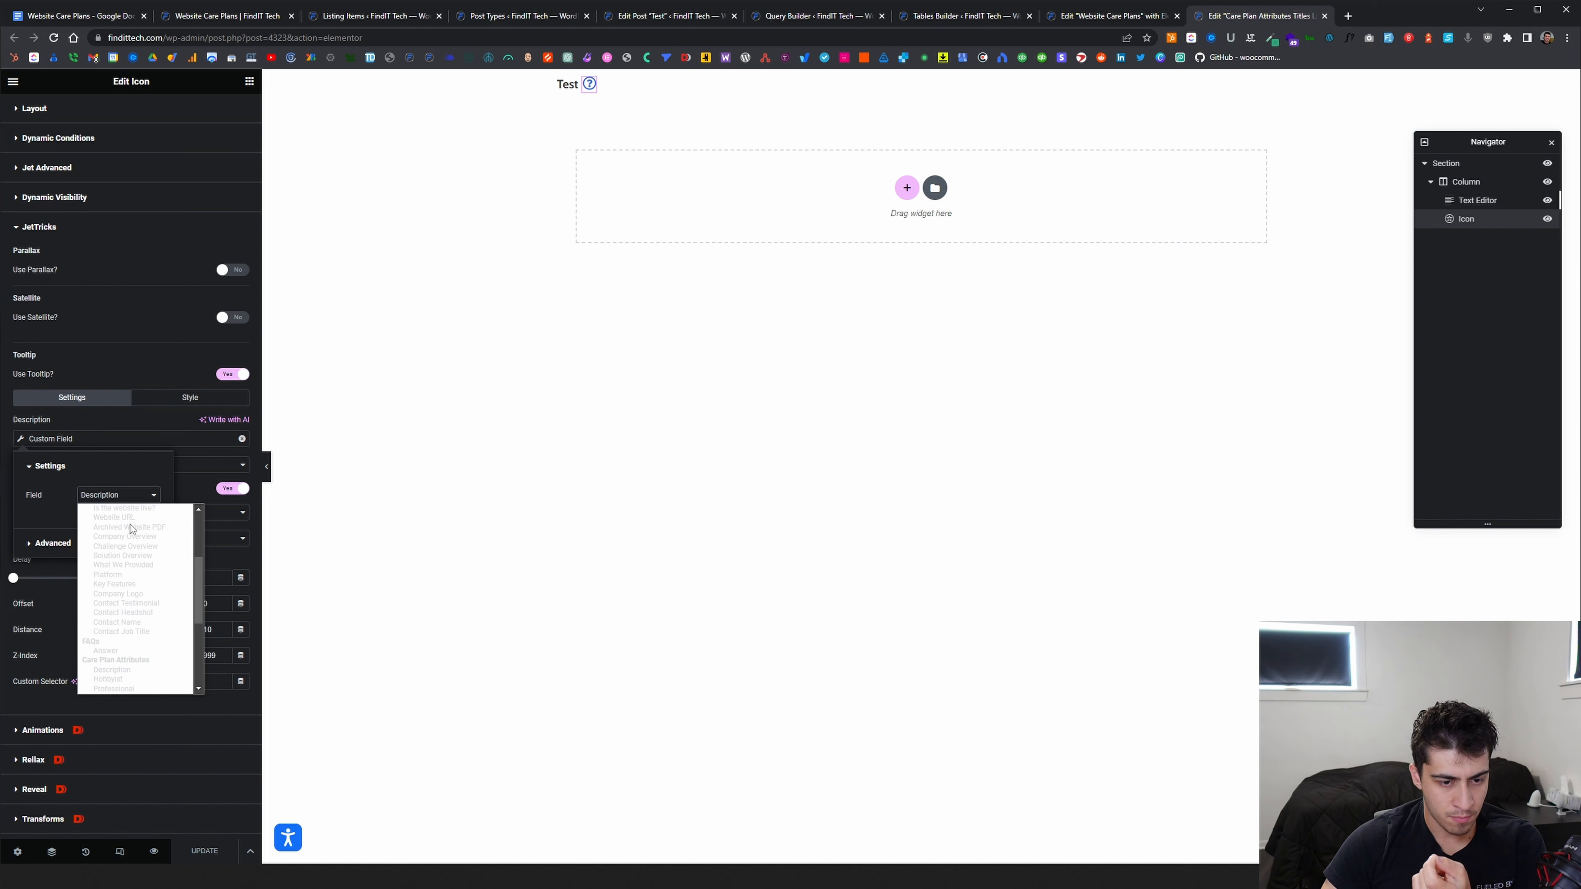
scroll(132, 536, "down", 4)
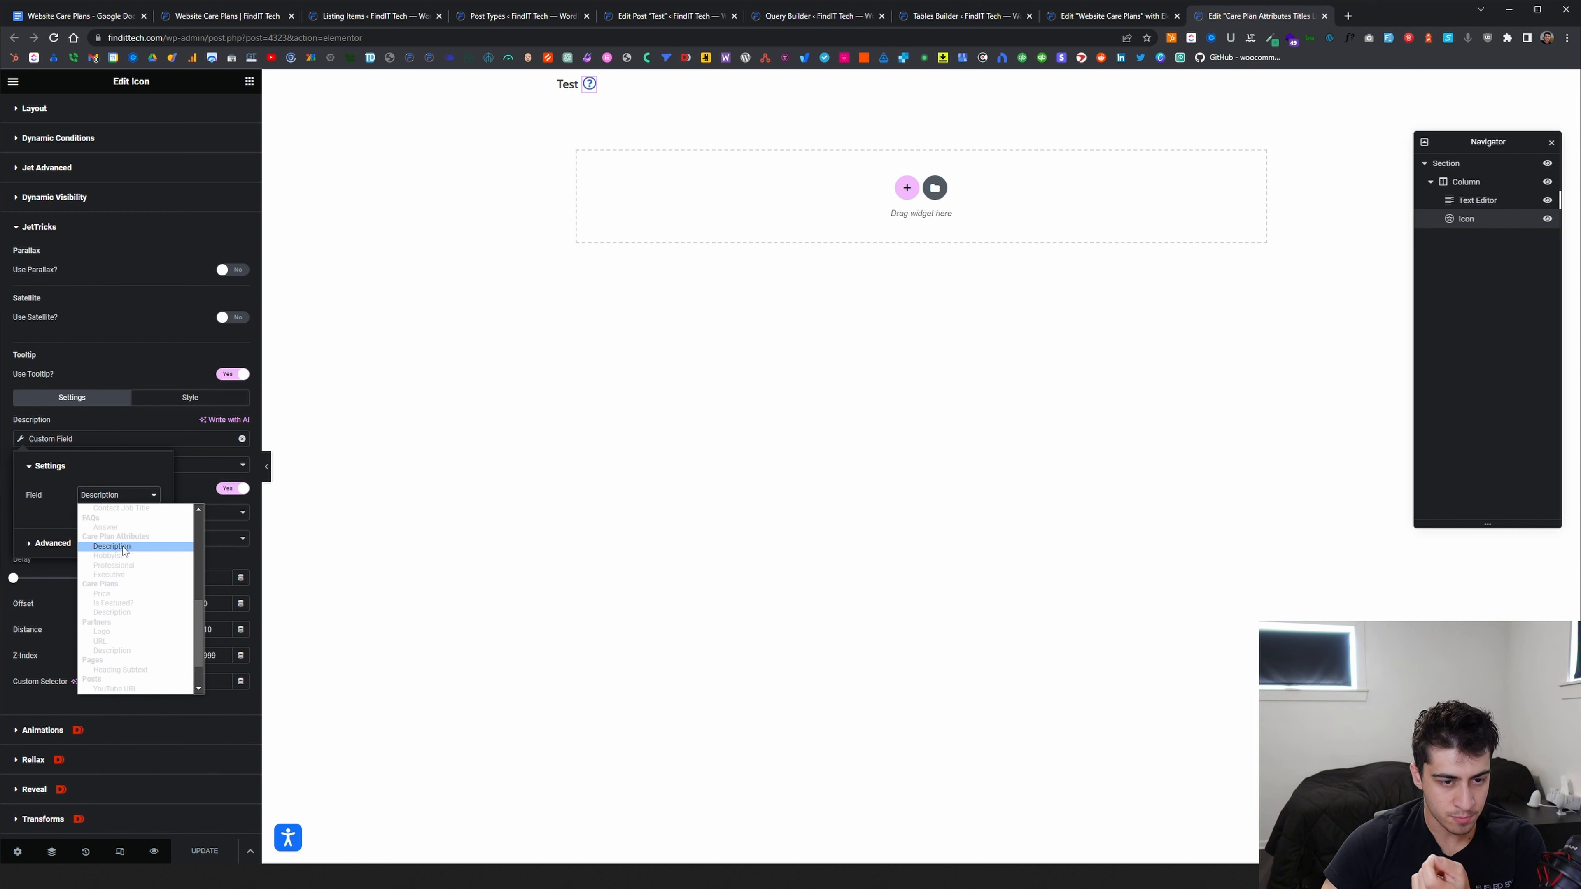
left_click(127, 423)
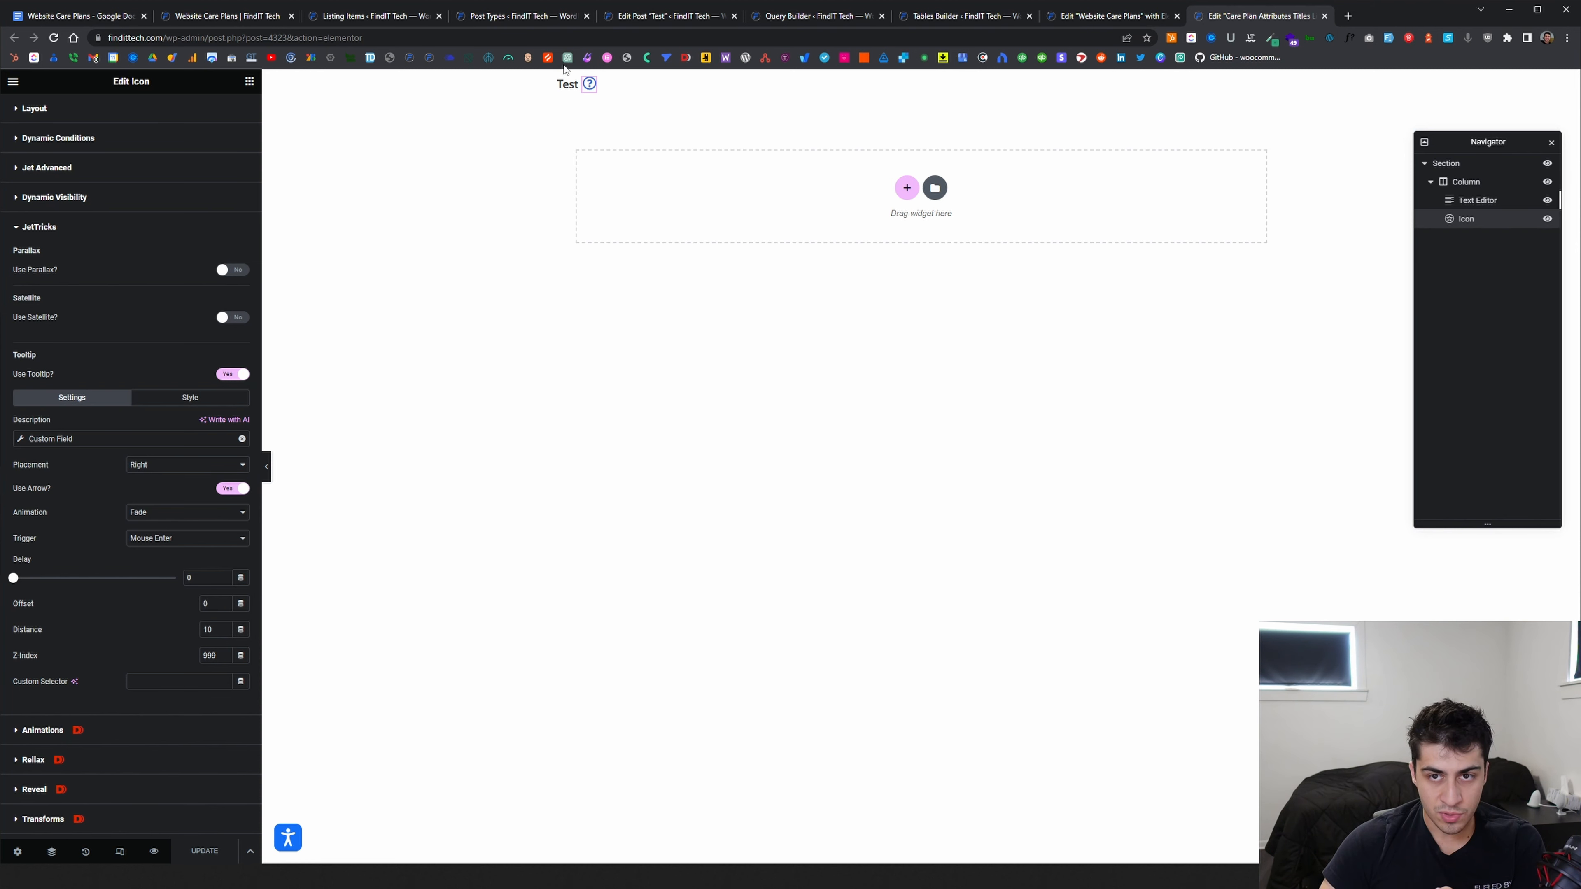
Review the JetTricks tooltip's style settings, including its width, typography, colors and padding
mouse_move(595, 94)
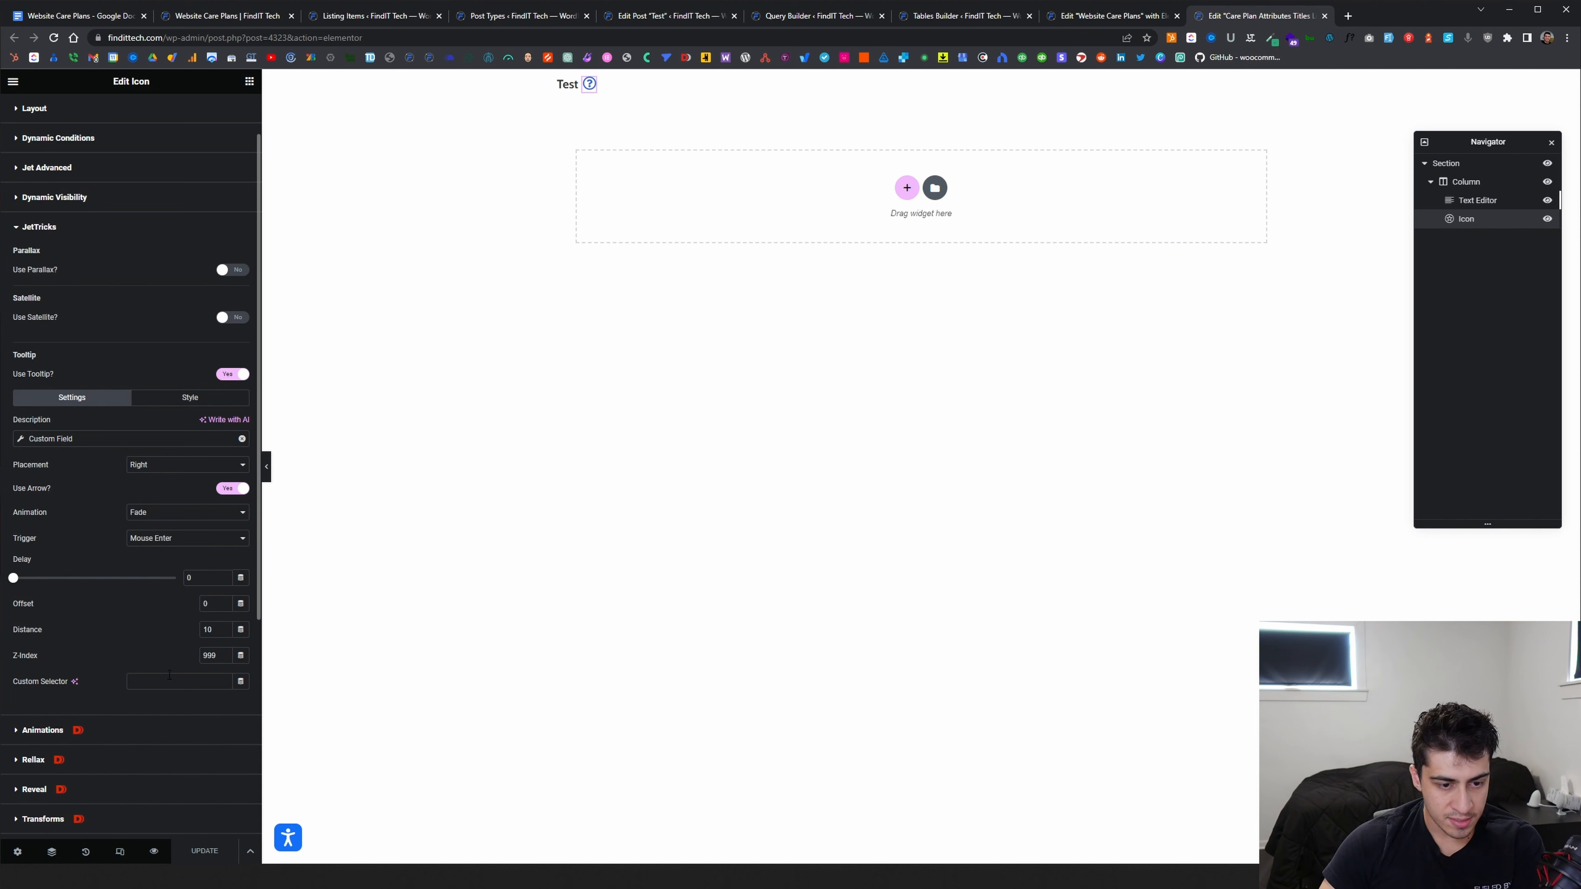
left_click(170, 399)
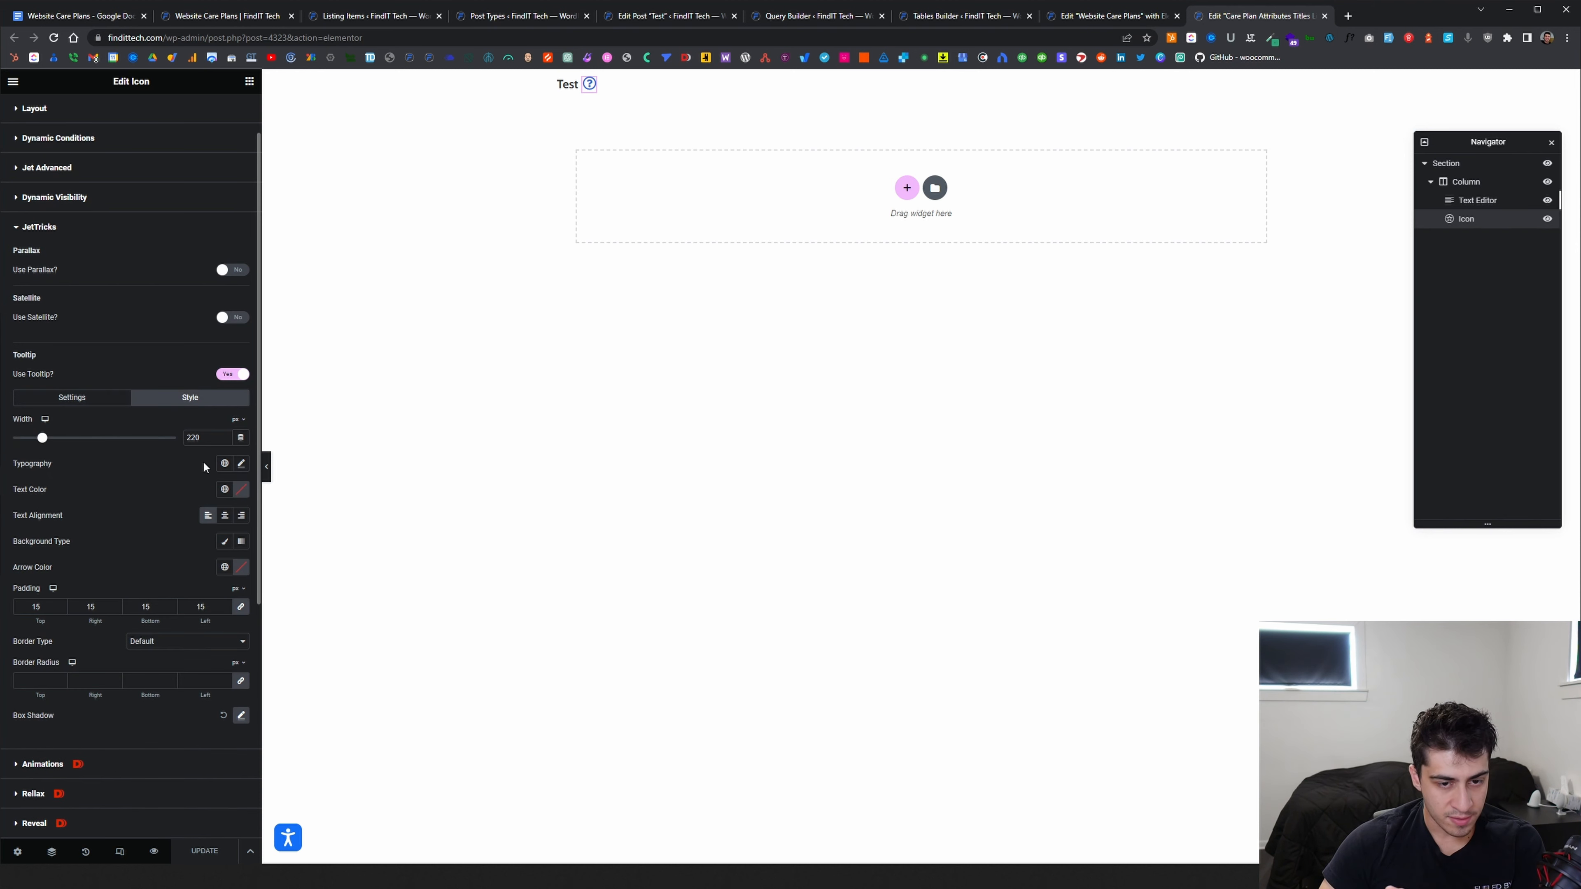
scroll(187, 492, "down", 1)
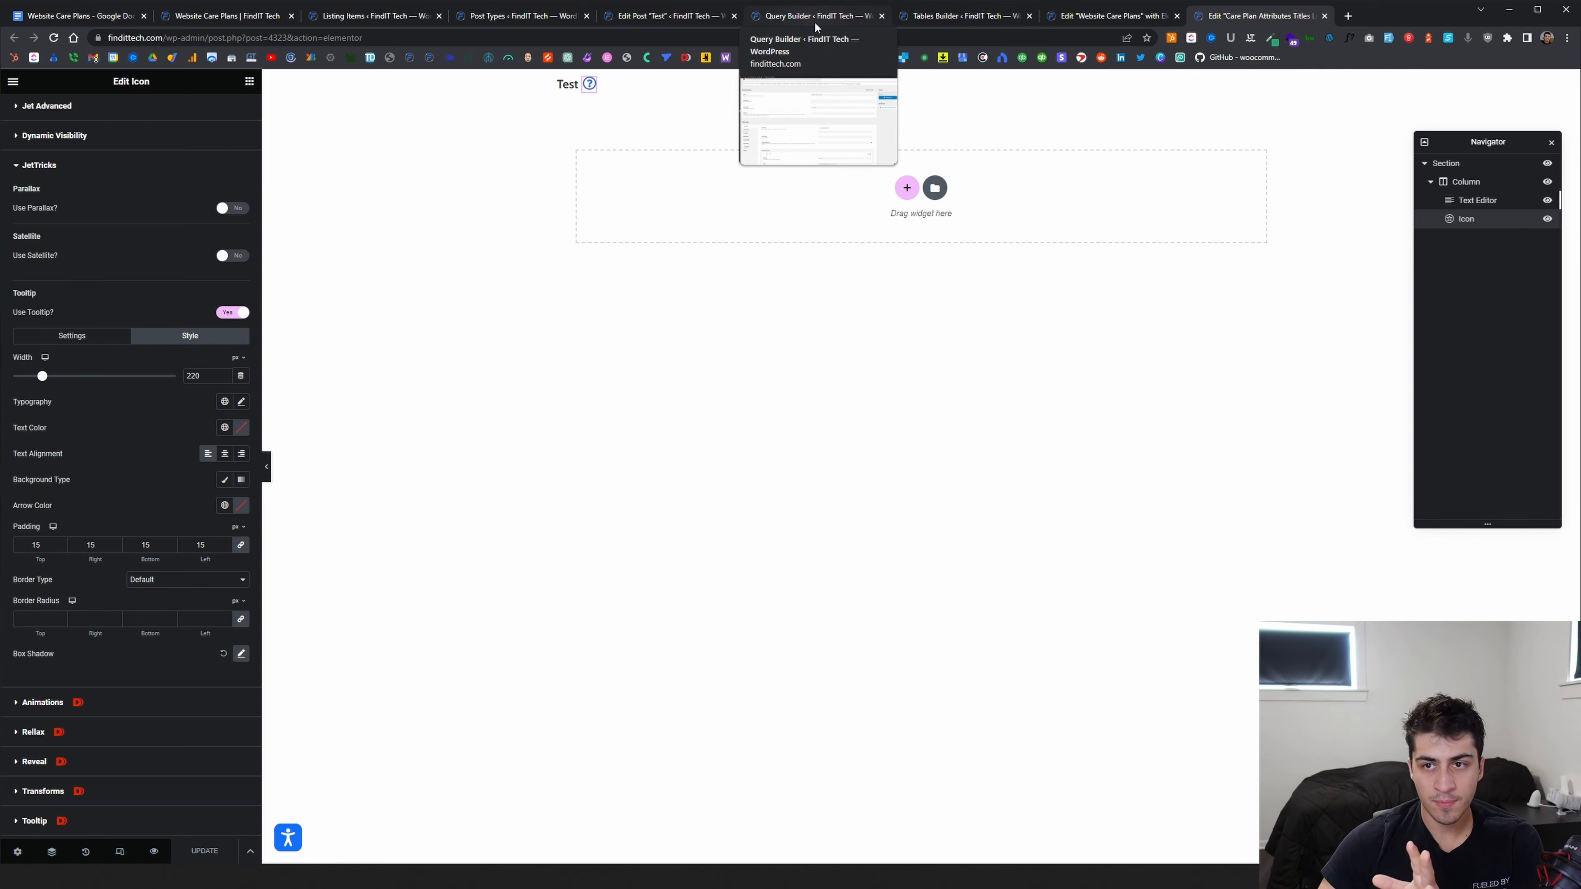
Review the column templates in the second Tables Builder tab, and compare them with the dynamic table in the Website Care Plans page editor
left_click(921, 15)
scroll(650, 358, "up", 3)
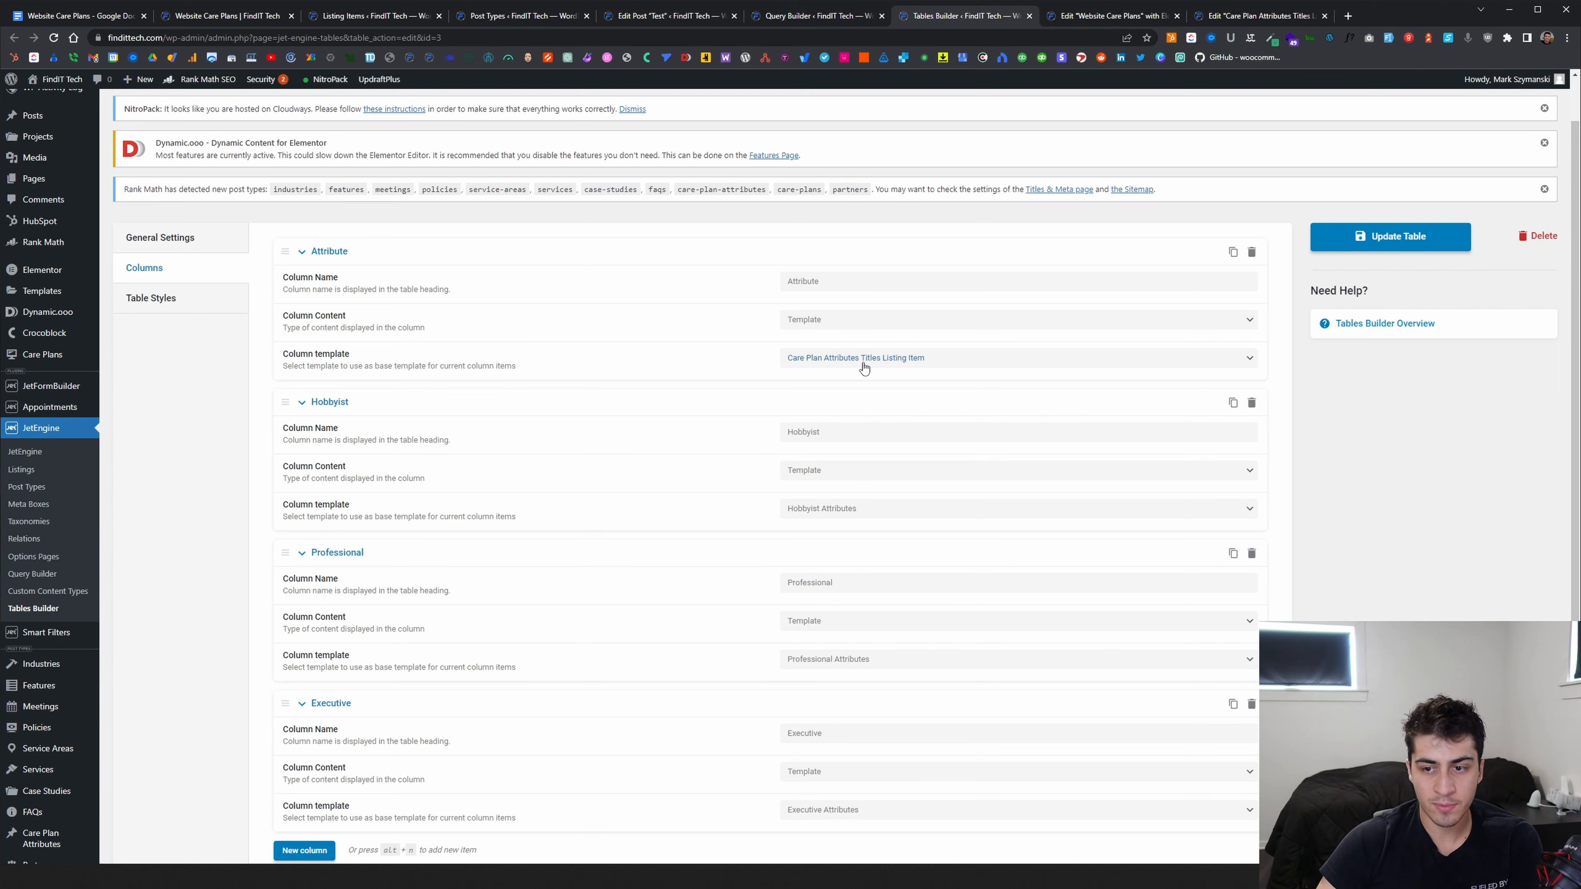
left_click(1087, 17)
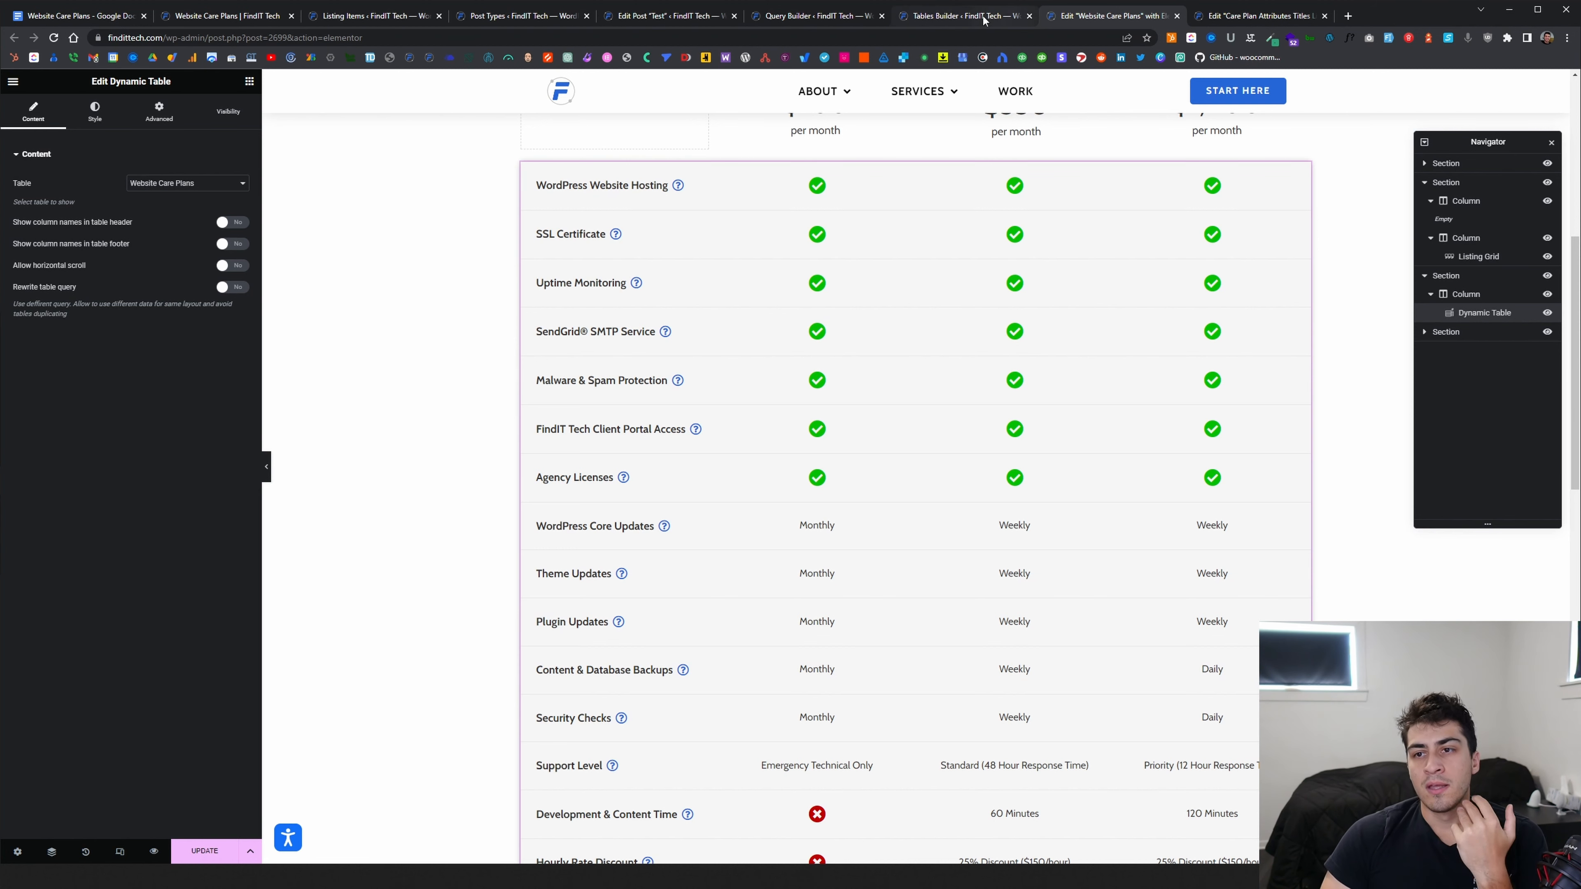
scroll(885, 206, "up", 3)
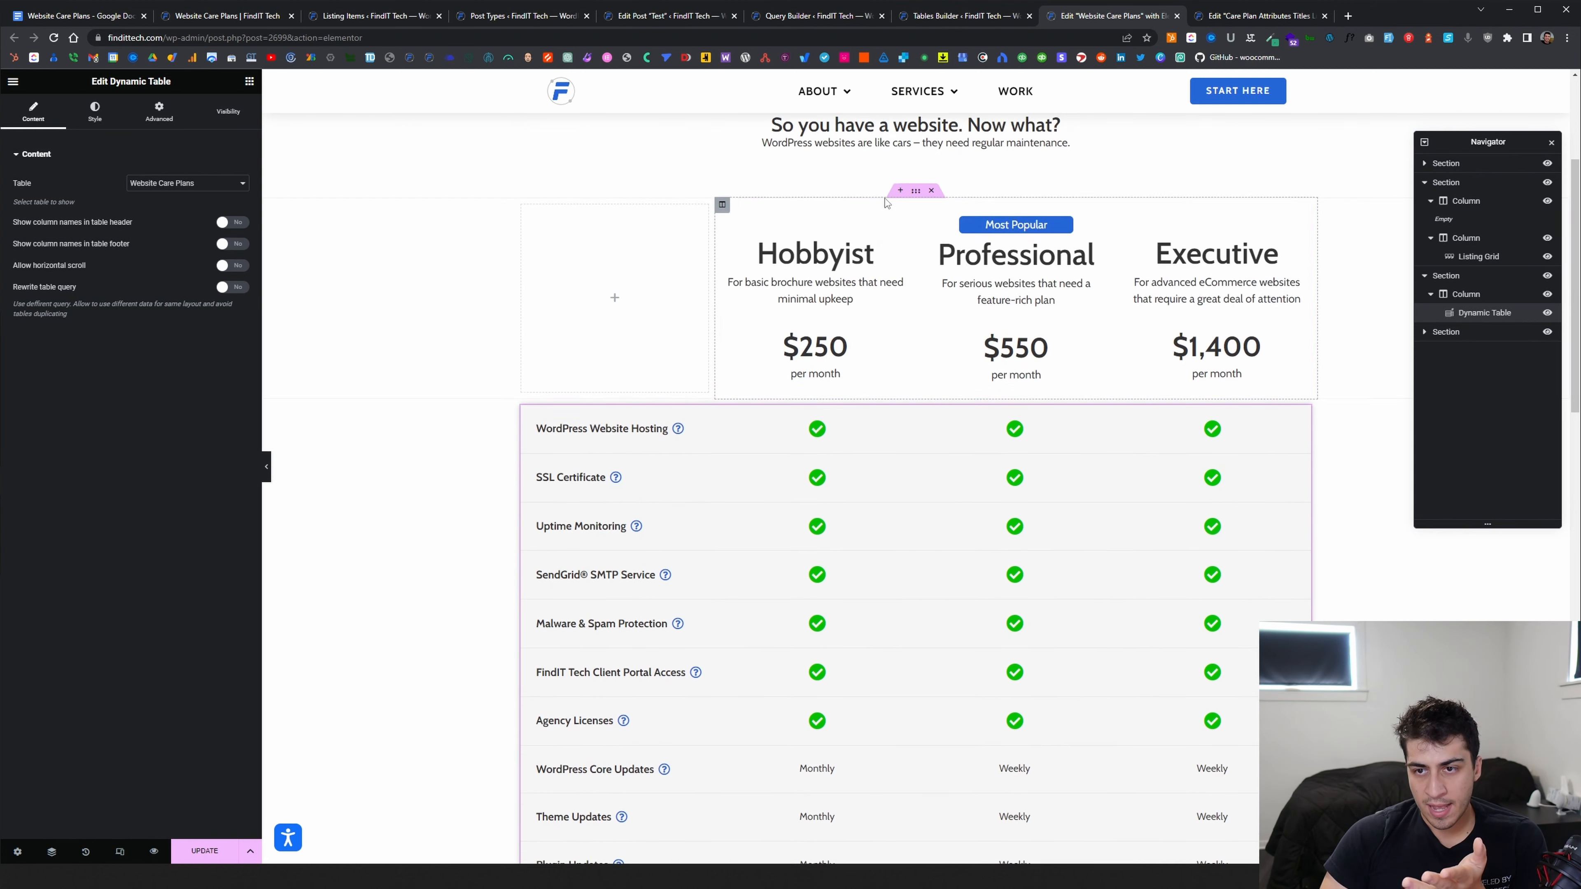
Open the Hobbyist Attributes listing item in a new Elementor tab from the live Website Care Plans page, and select its section
left_click(213, 19)
mouse_move(361, 79)
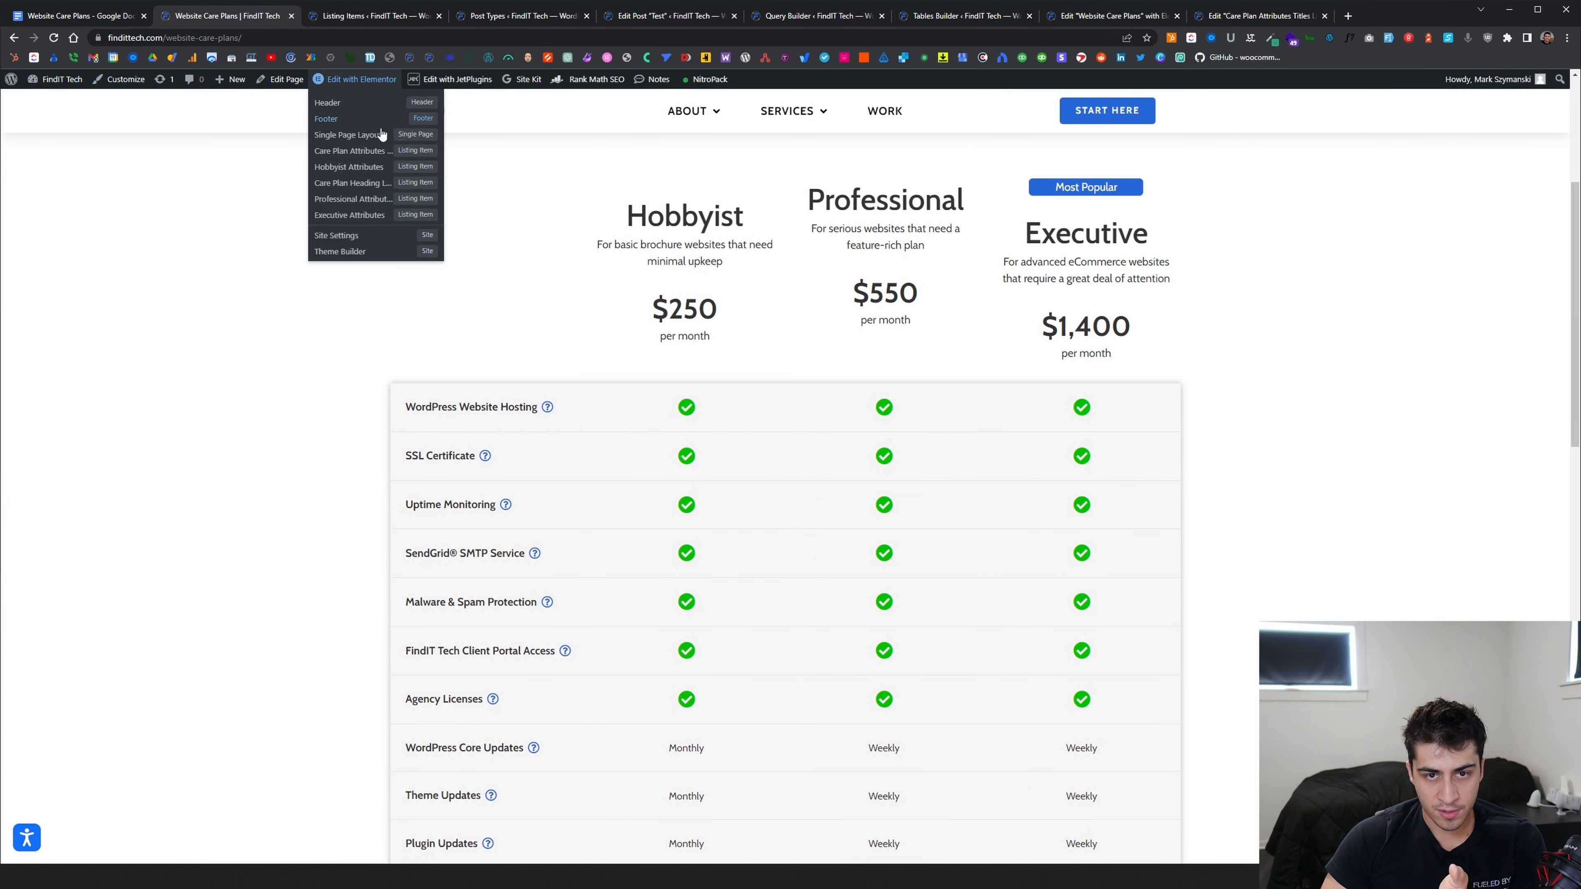
middle_click(374, 169)
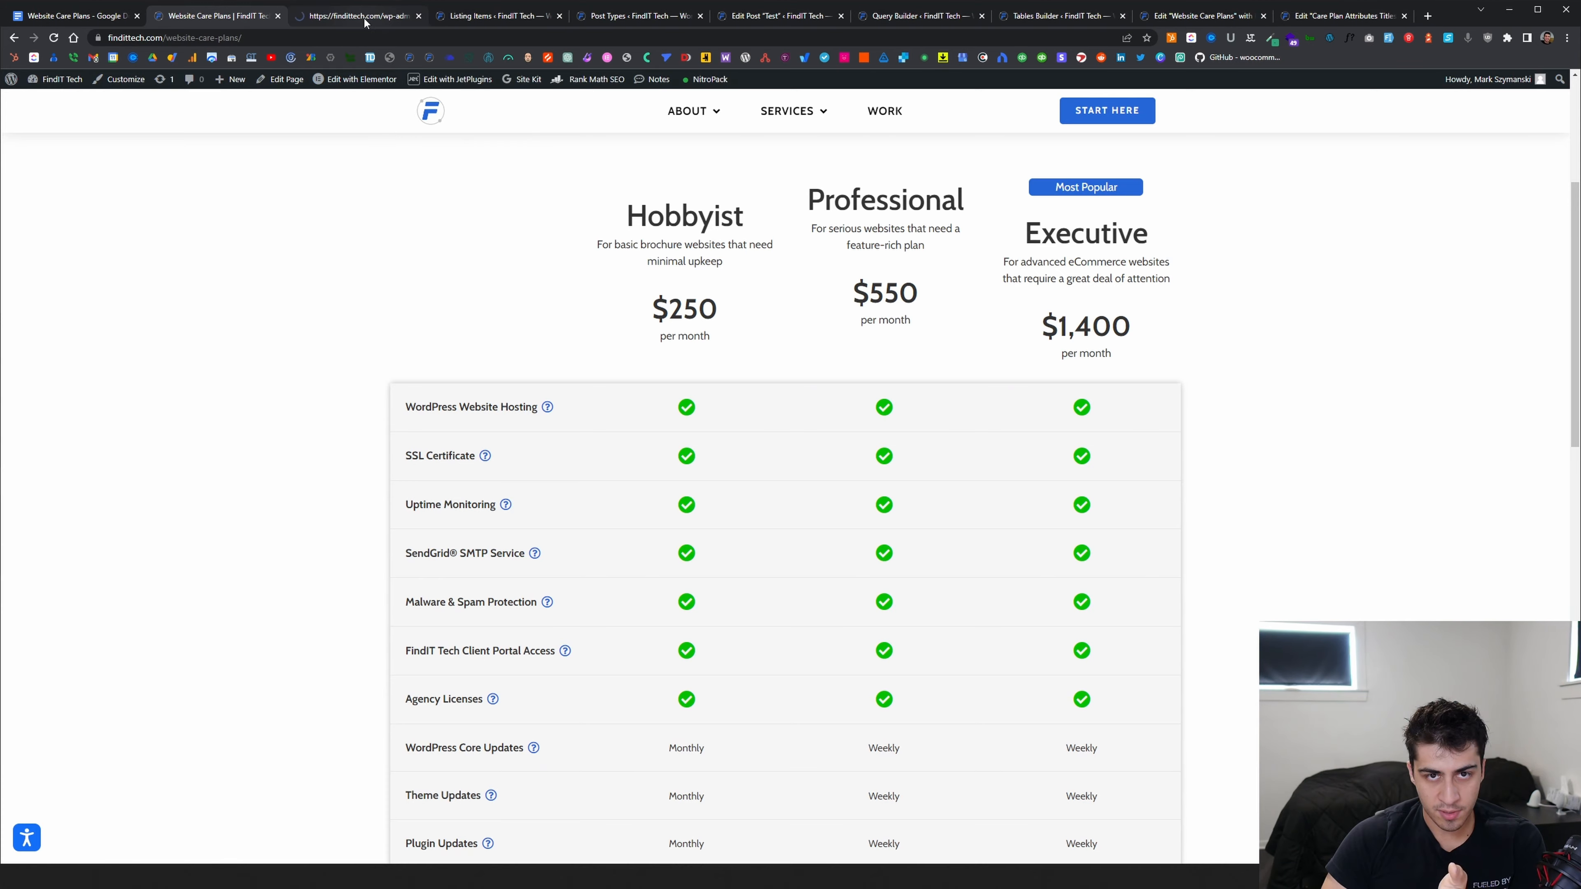
left_click(364, 18)
left_click_drag(364, 18, 1342, 34)
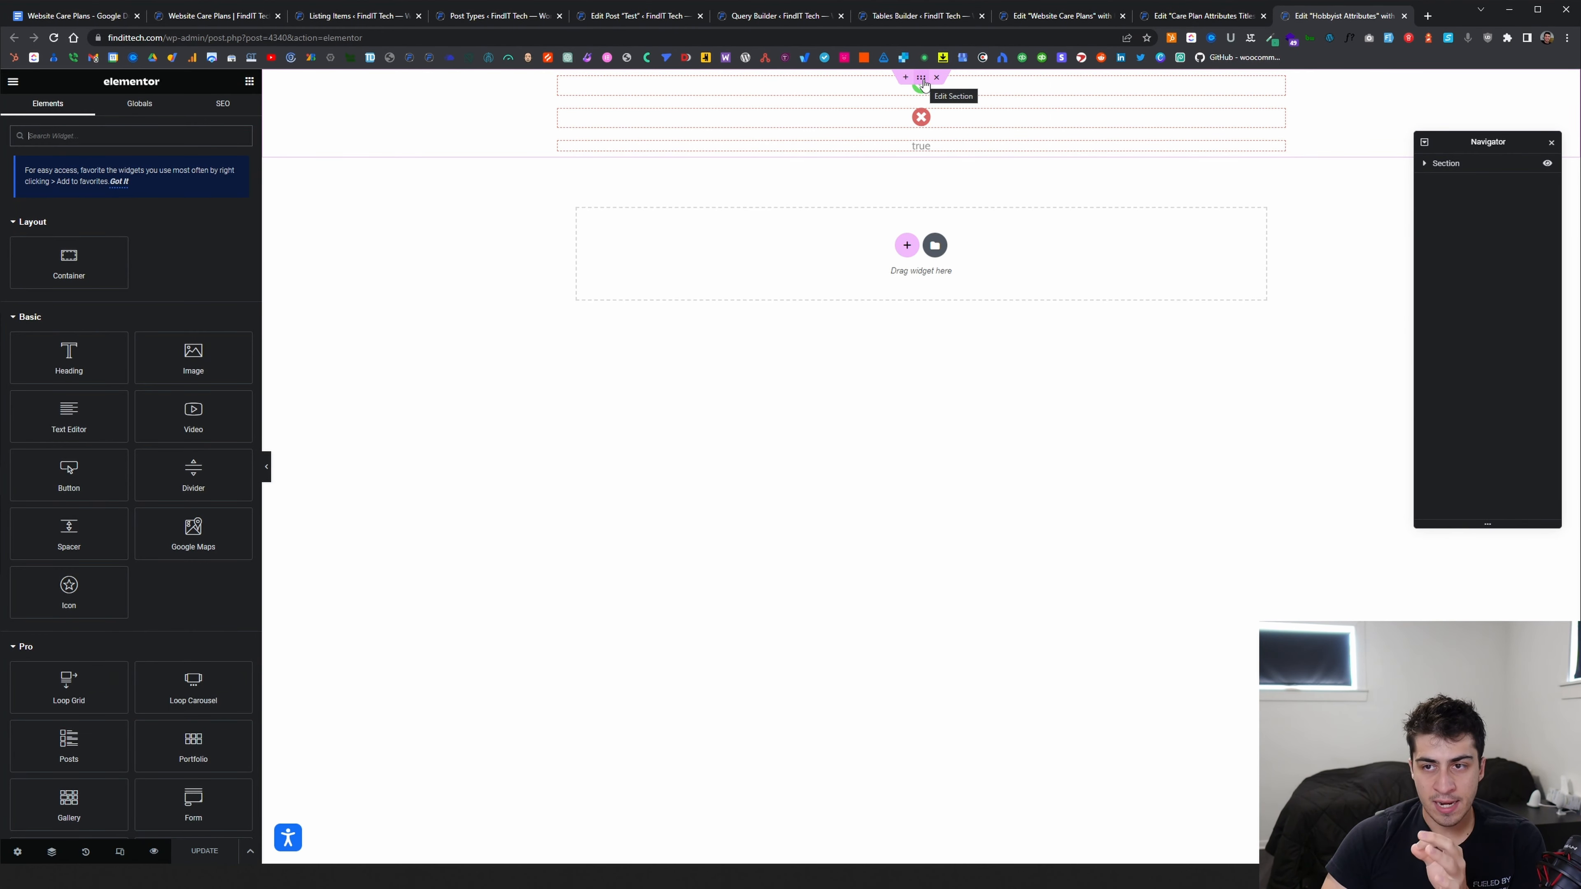
left_click(924, 84)
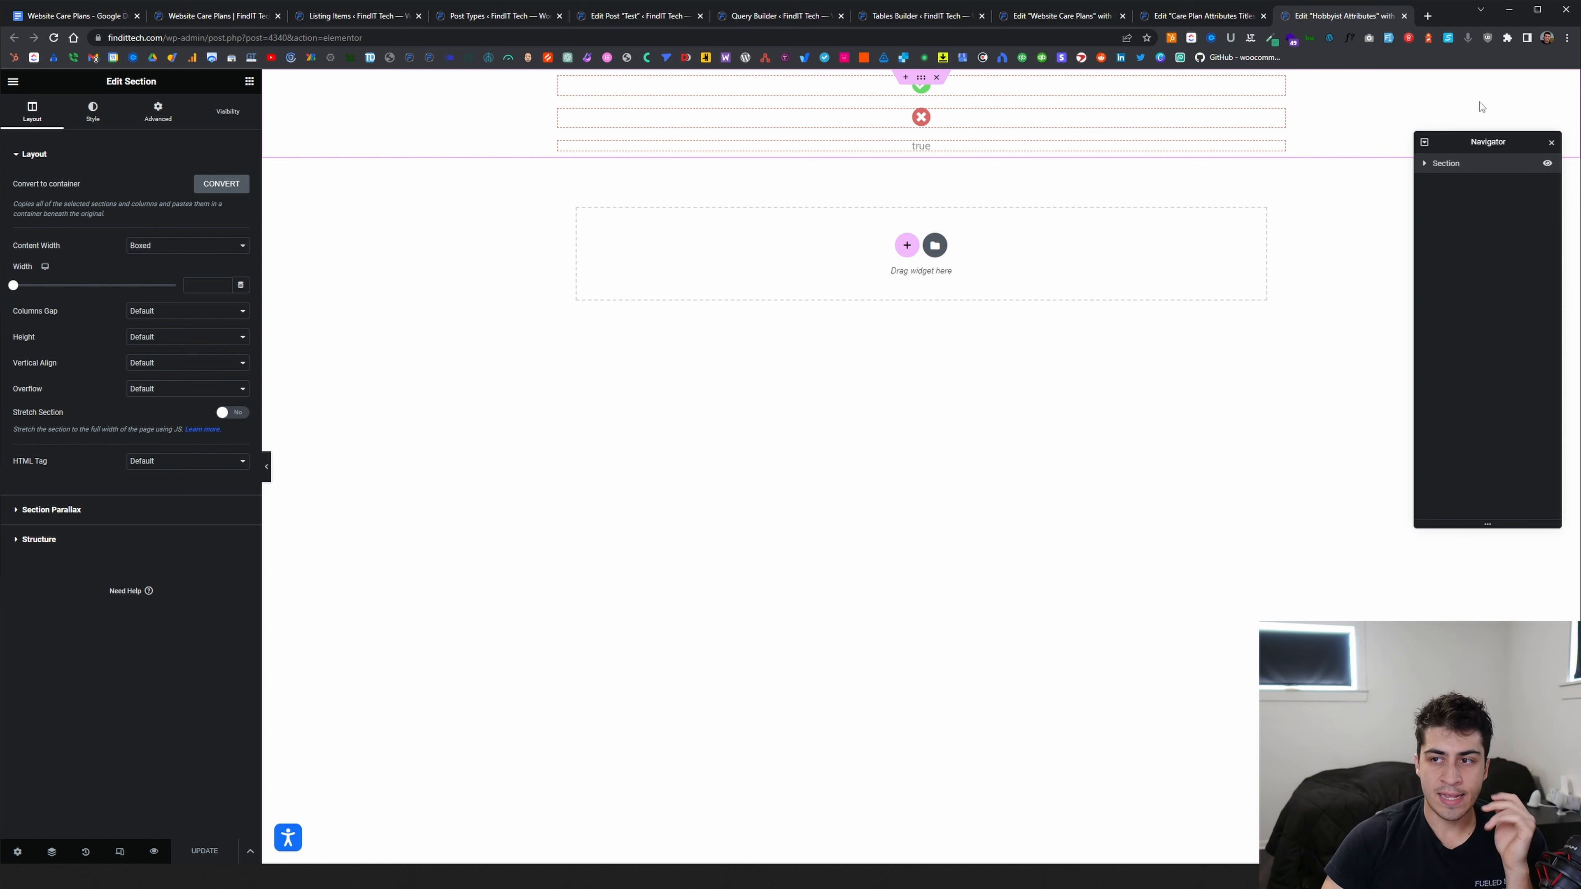
Review the icon and text values across the plan columns of the dynamic table in the Website Care Plans page editor
left_click(1087, 25)
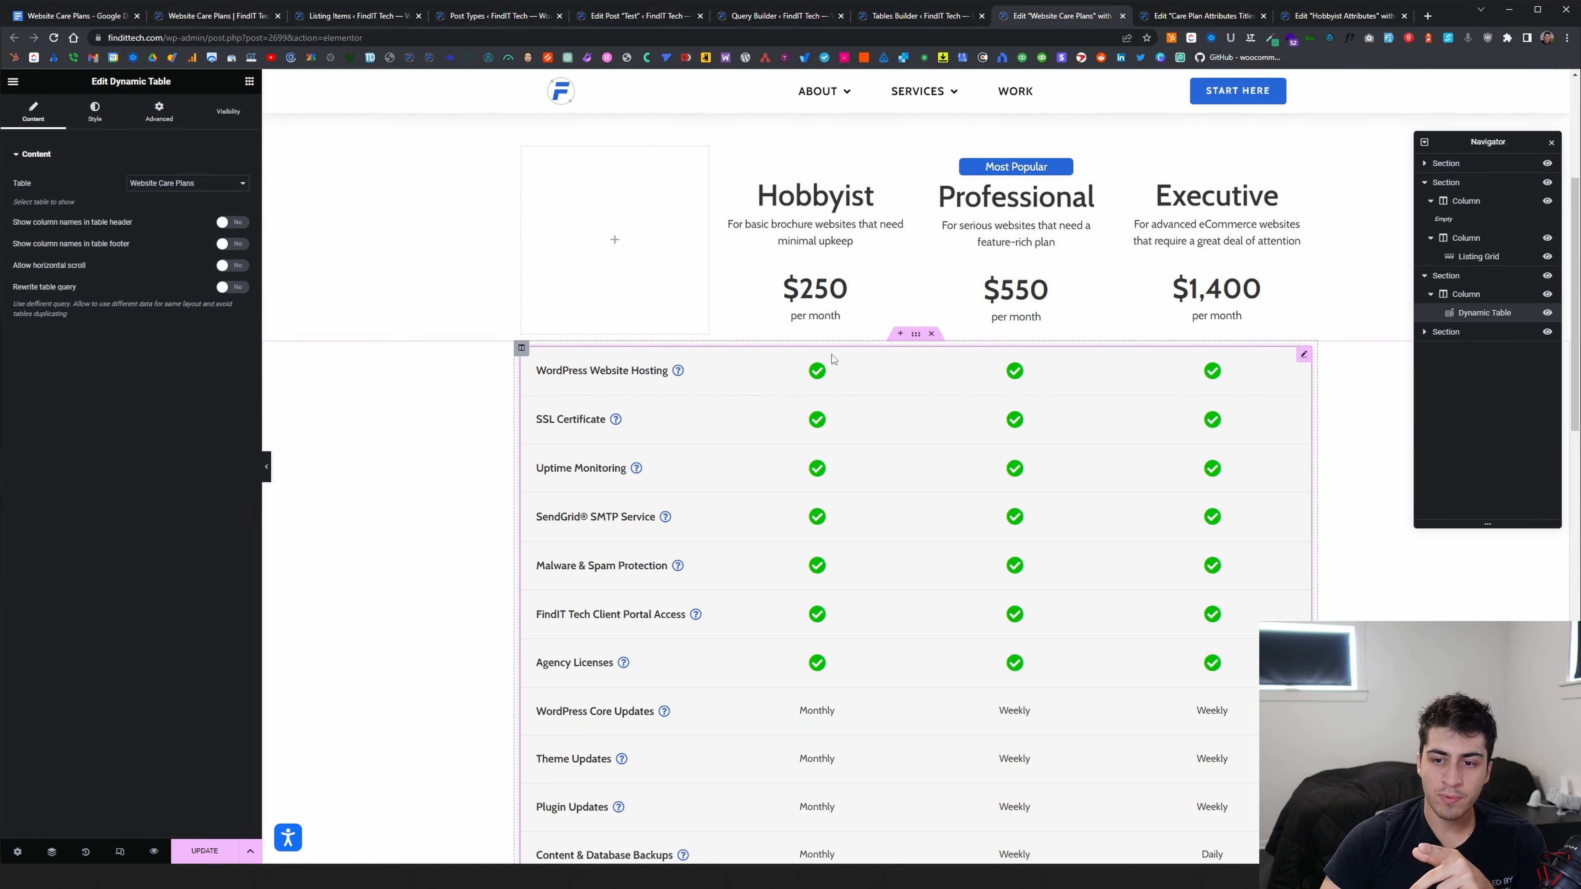
scroll(847, 365, "down", 10)
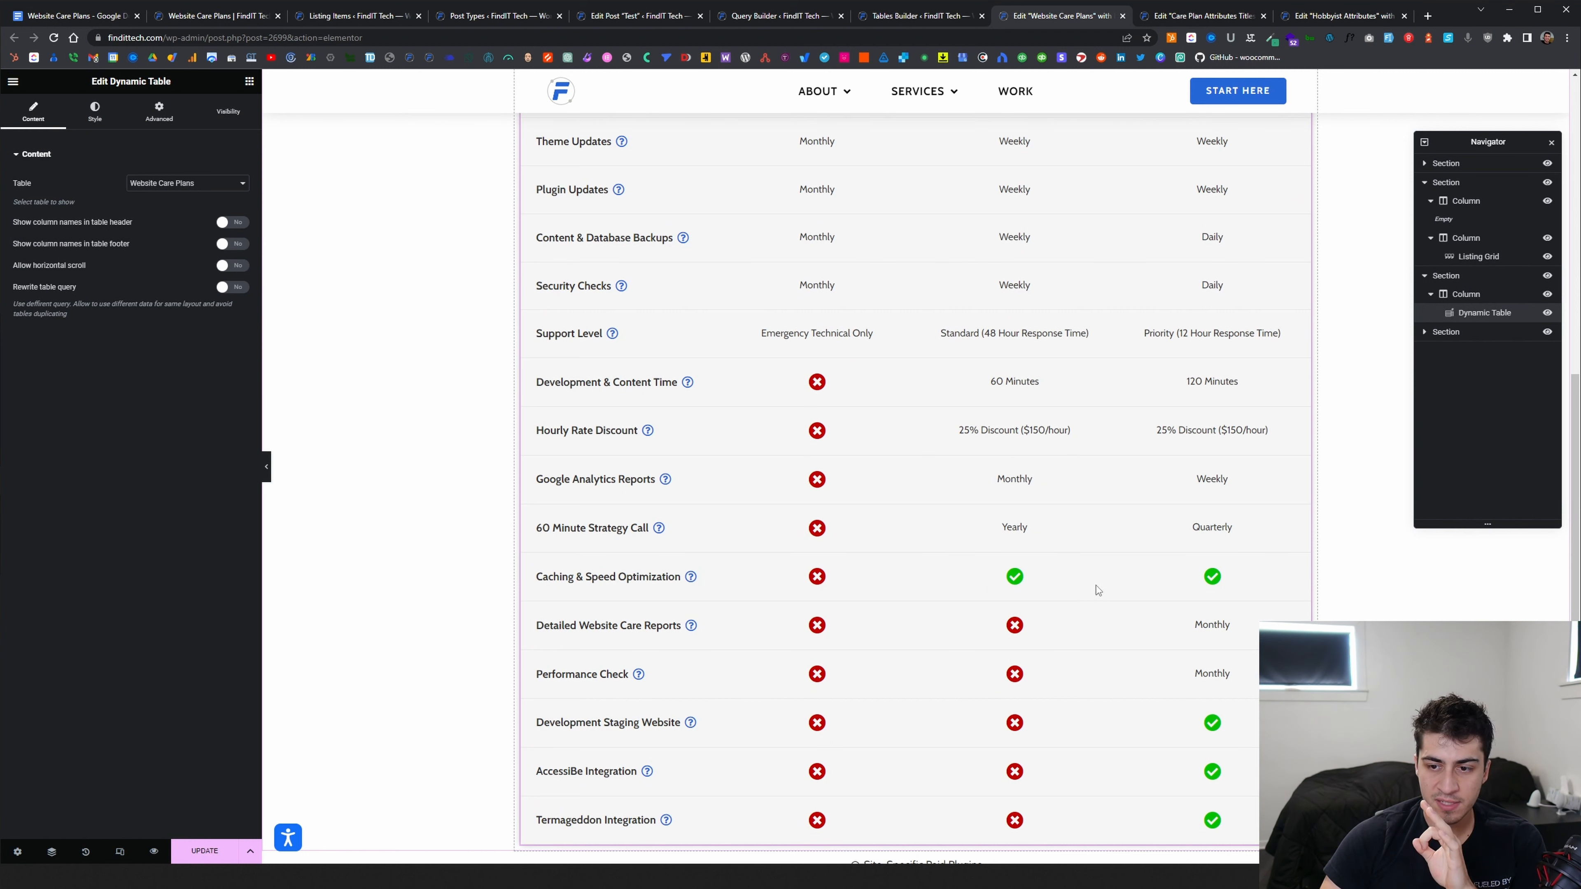
scroll(934, 640, "up", 1)
scroll(996, 579, "down", 1)
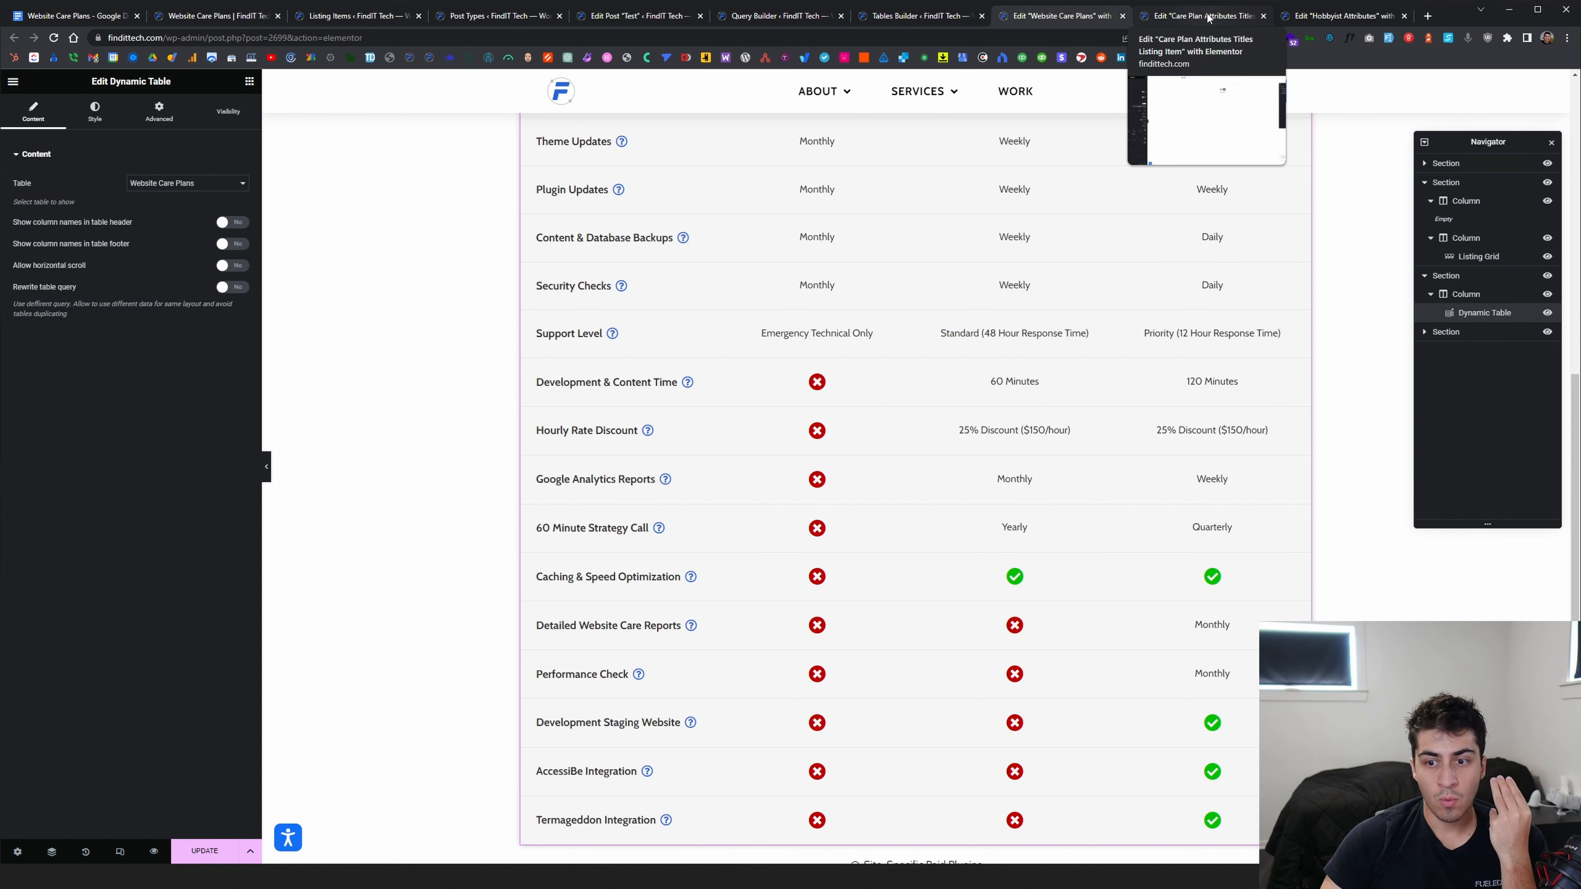
Select the green check icon in the Hobbyist Attributes template and inspect its Post & Page dynamic visibility conditions
left_click(1338, 16)
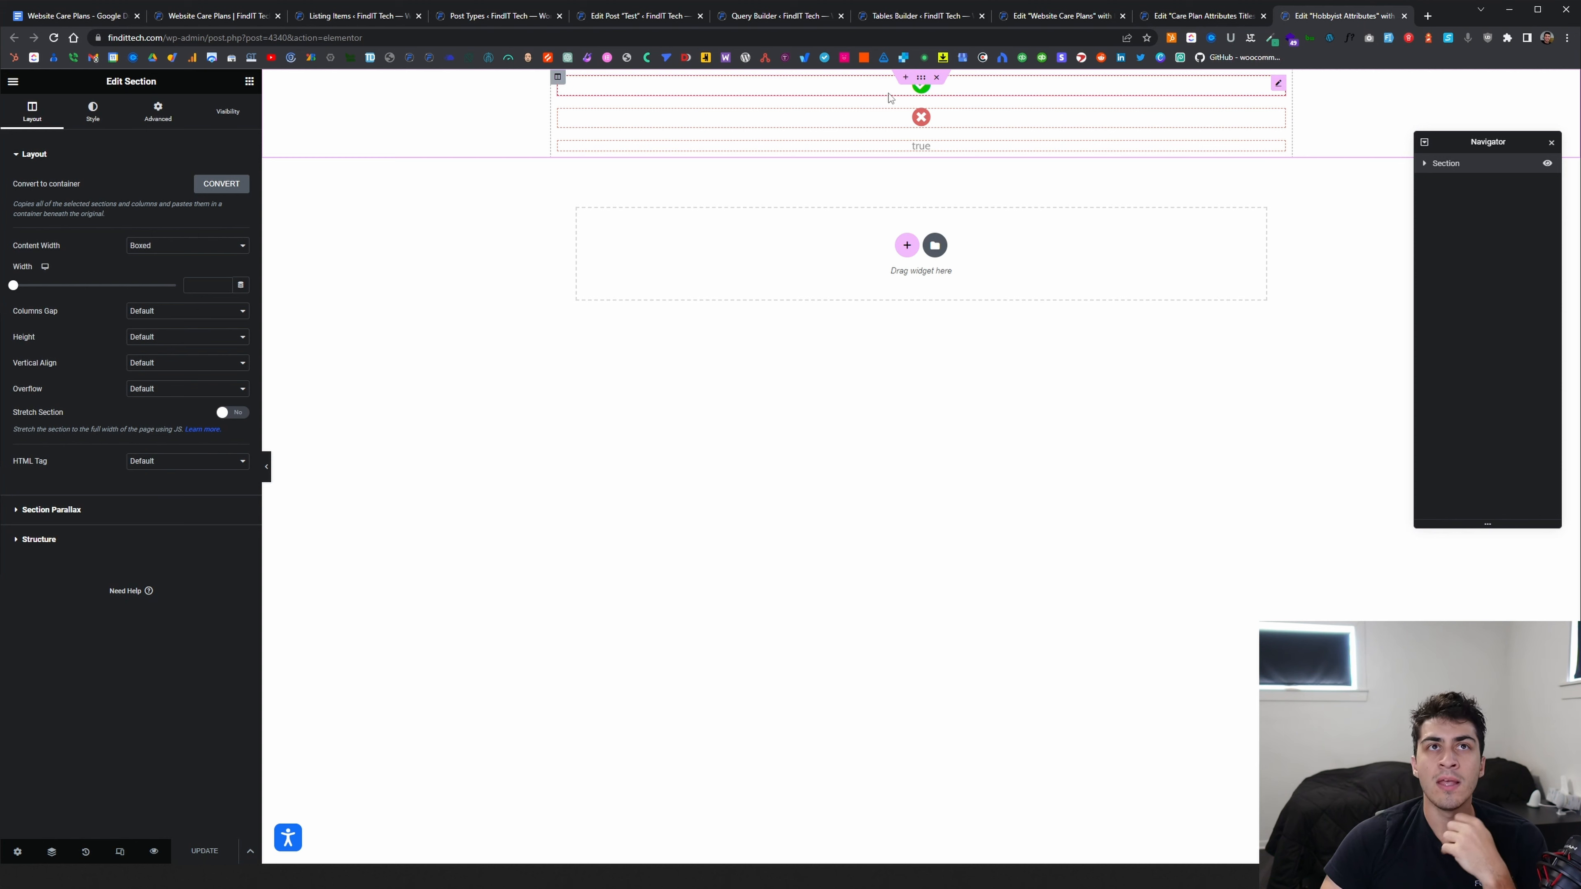
left_click(996, 93)
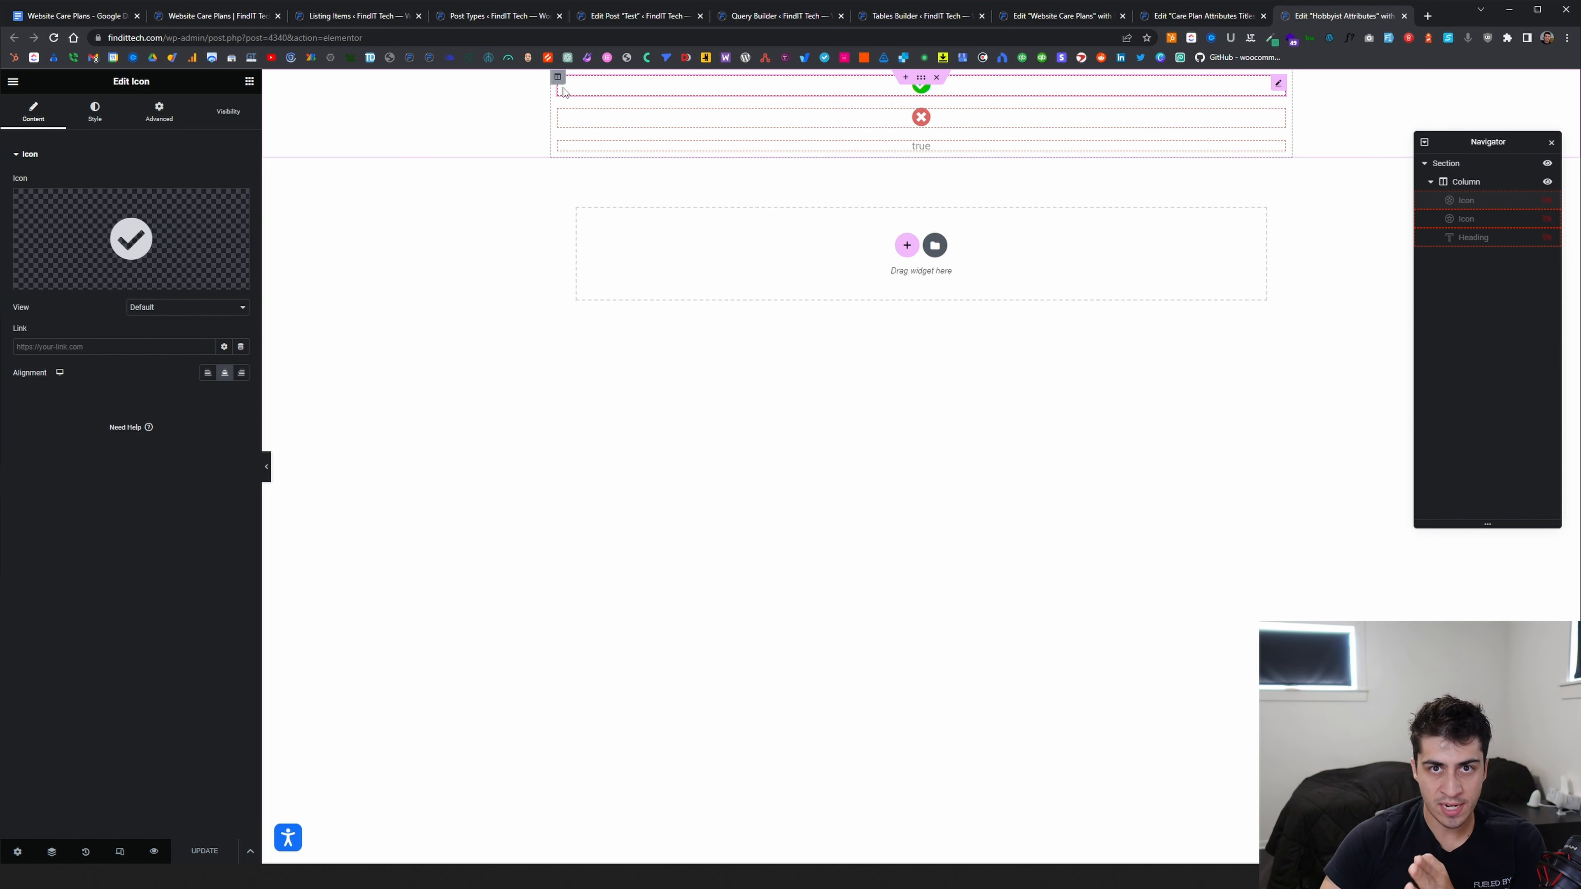
left_click(159, 112)
left_click(226, 112)
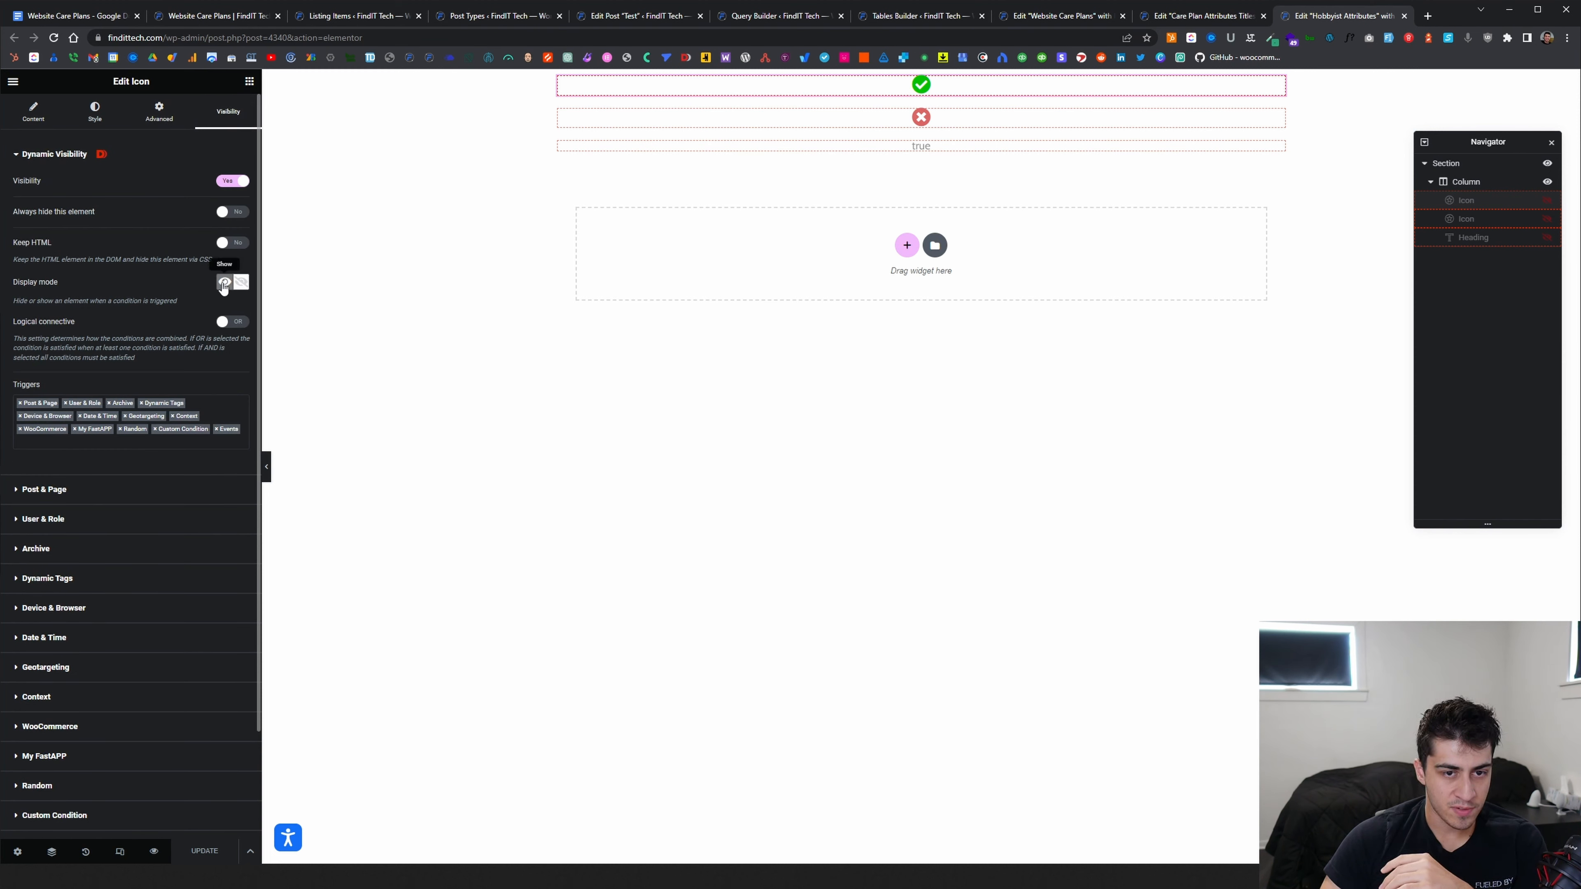
left_click(101, 492)
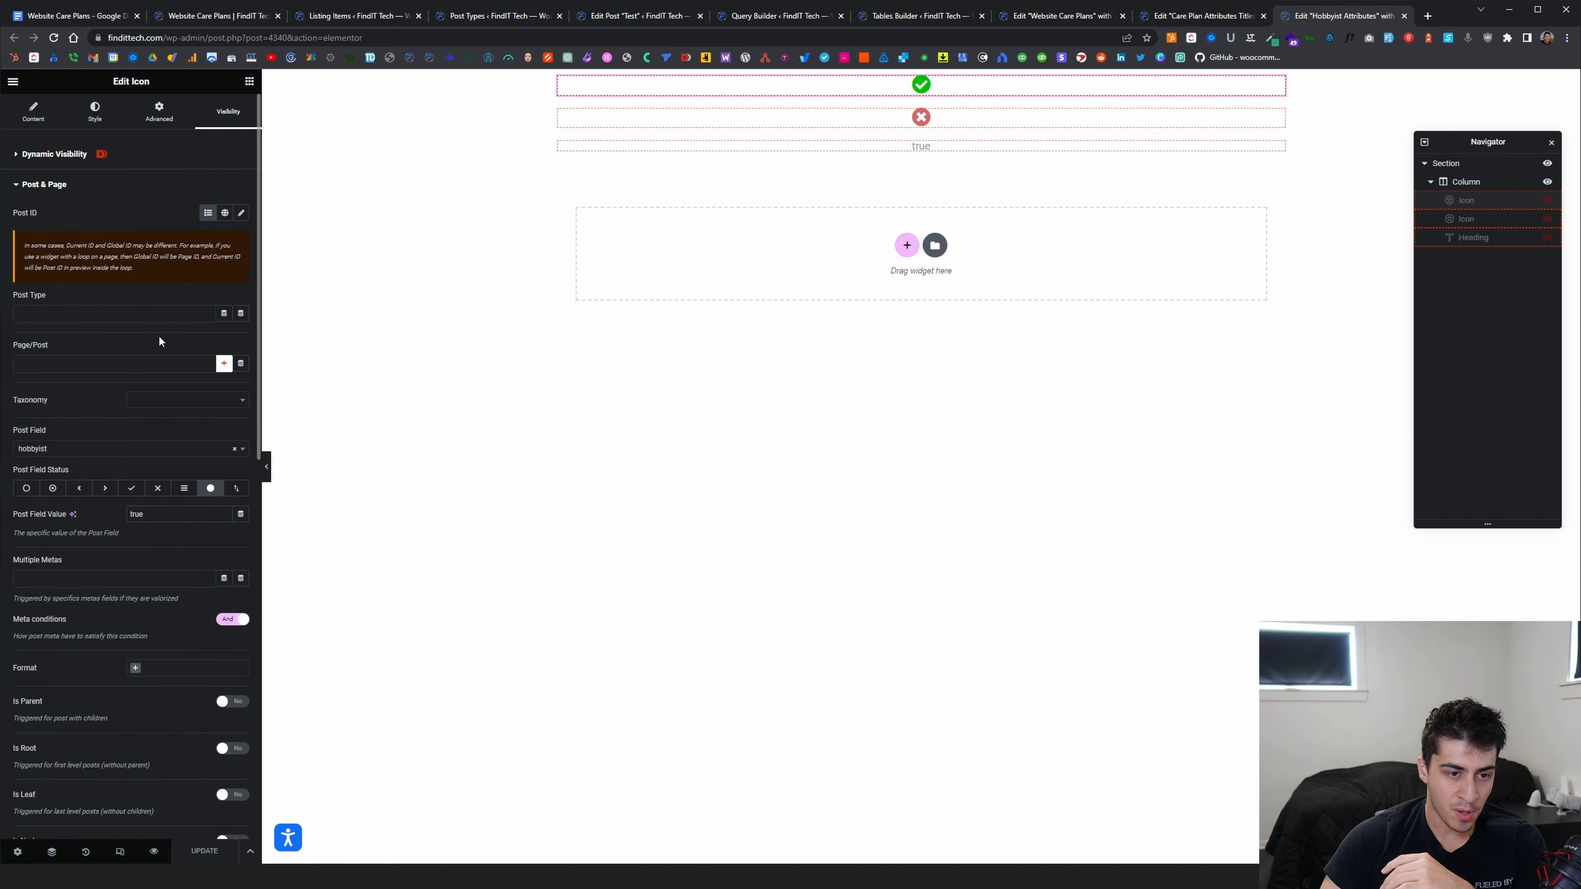
scroll(156, 289, "down", 1)
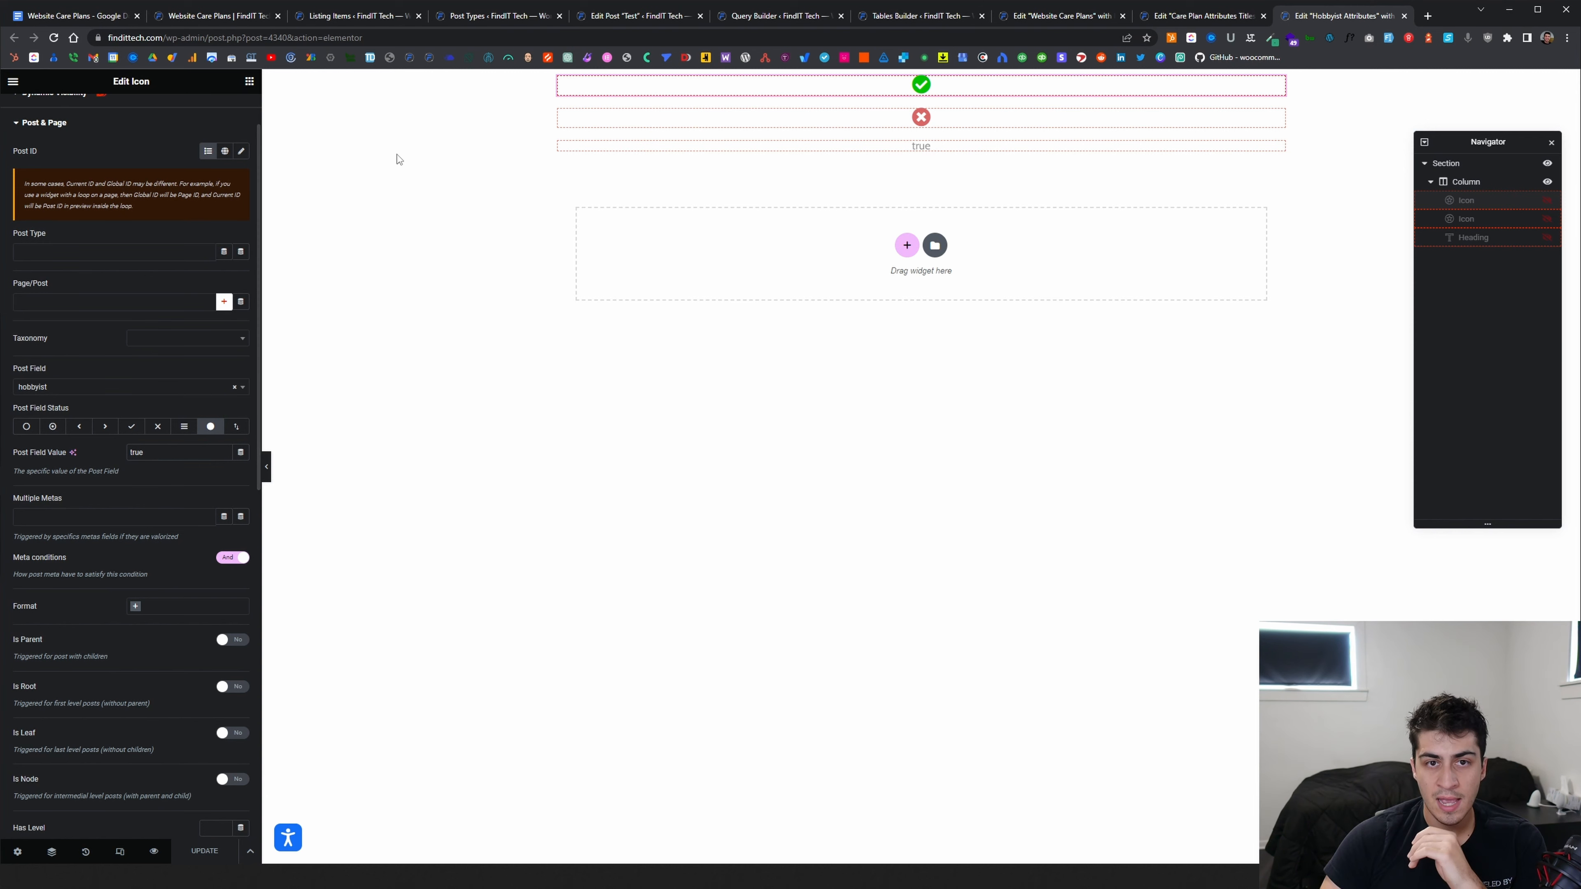
Find the open Test care plan attribute post and check its Hobbyist, Professional and Executive options
left_click(931, 16)
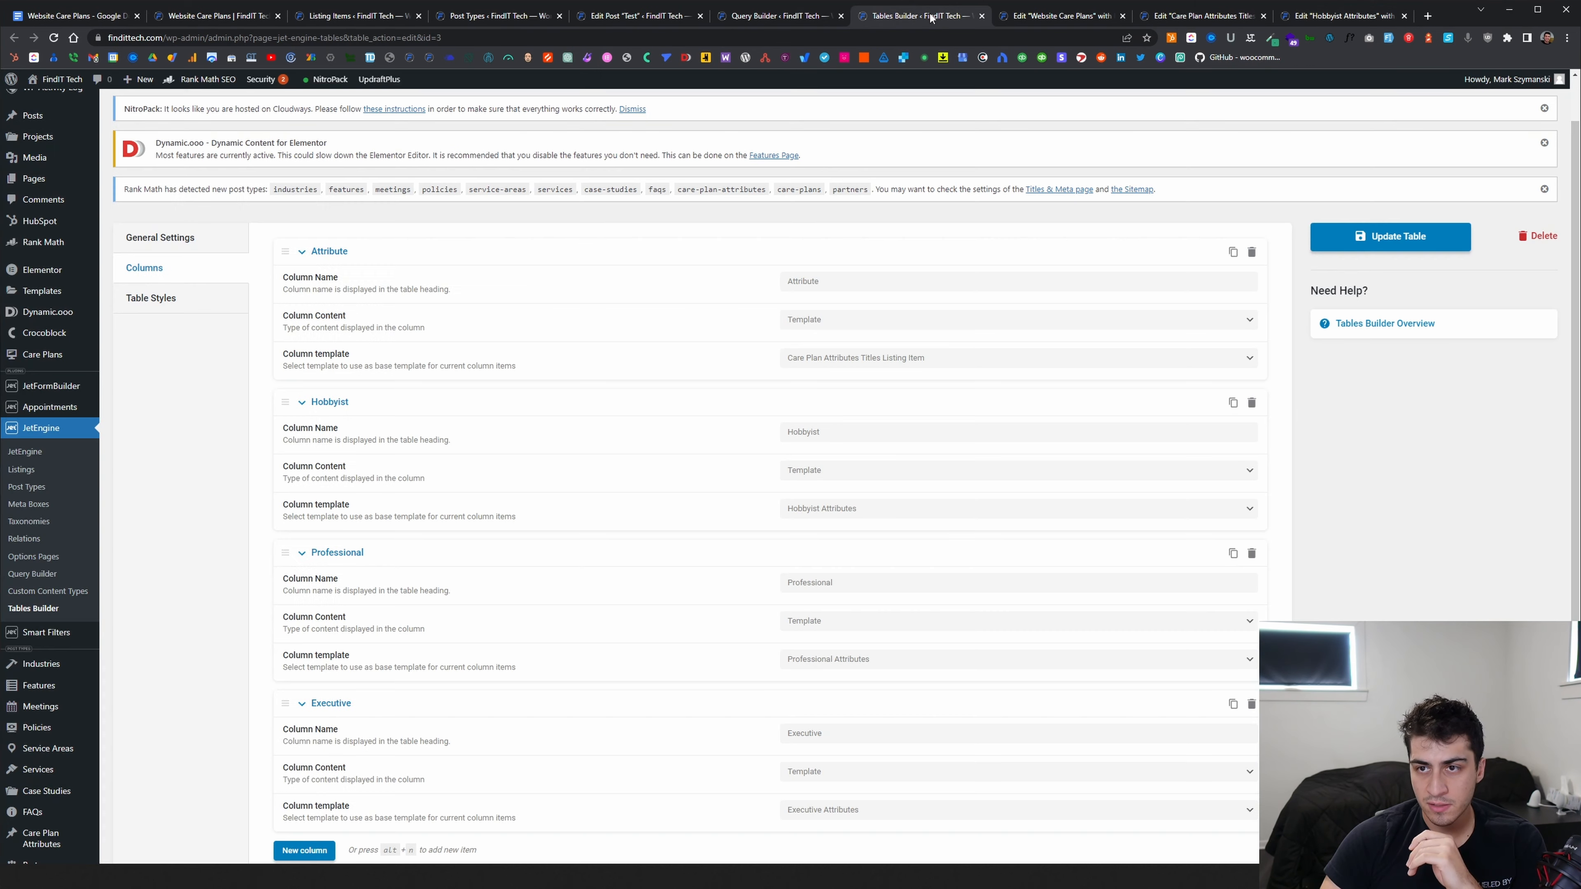
left_click(1056, 16)
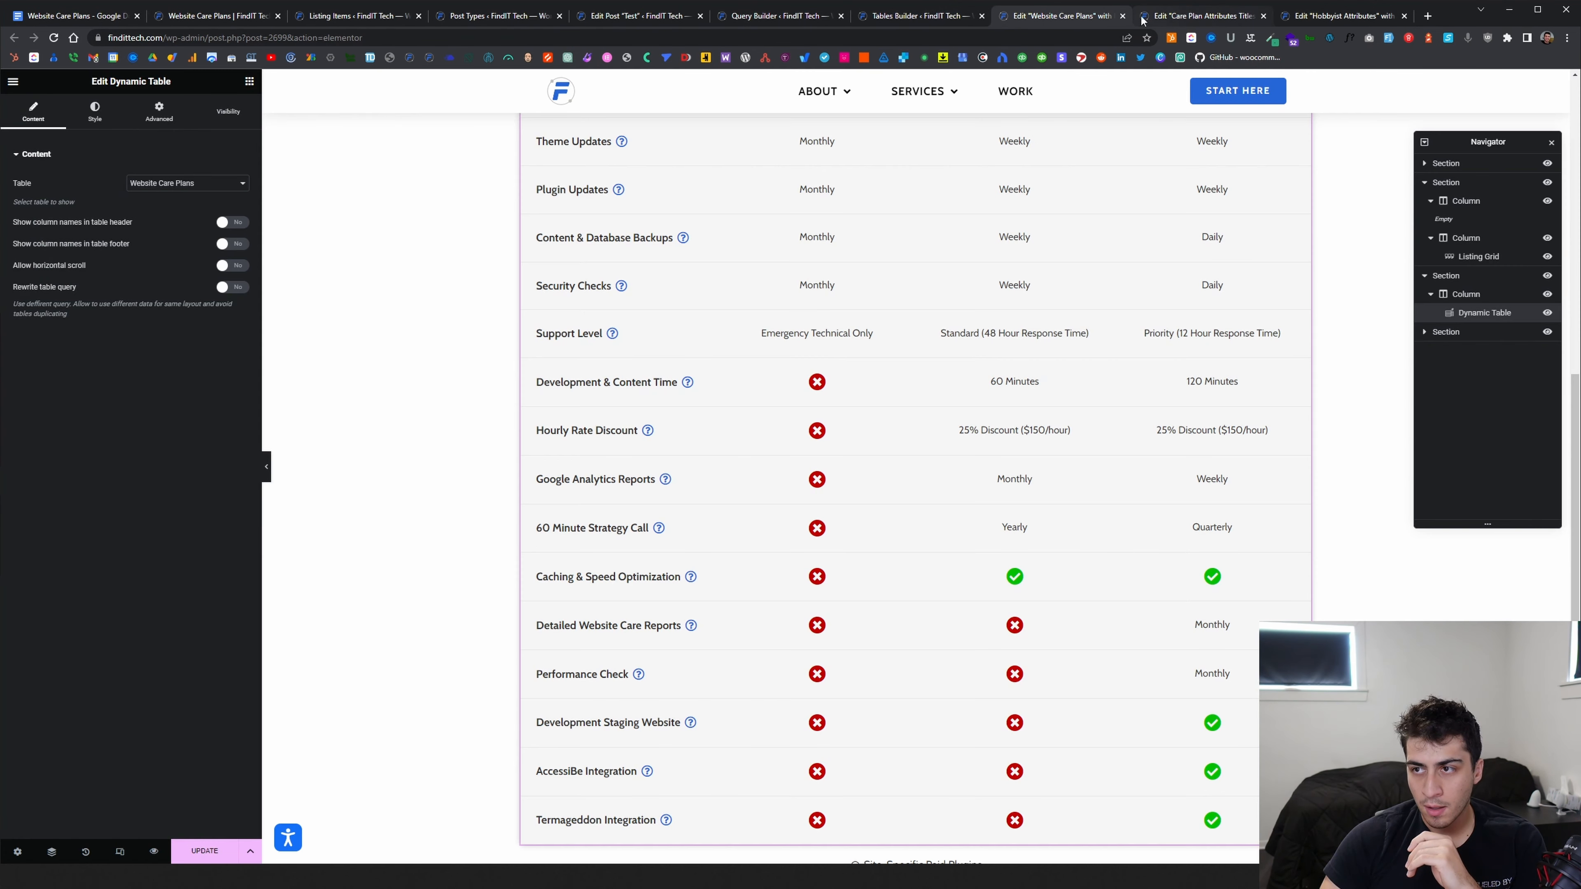
left_click(486, 16)
left_click(369, 20)
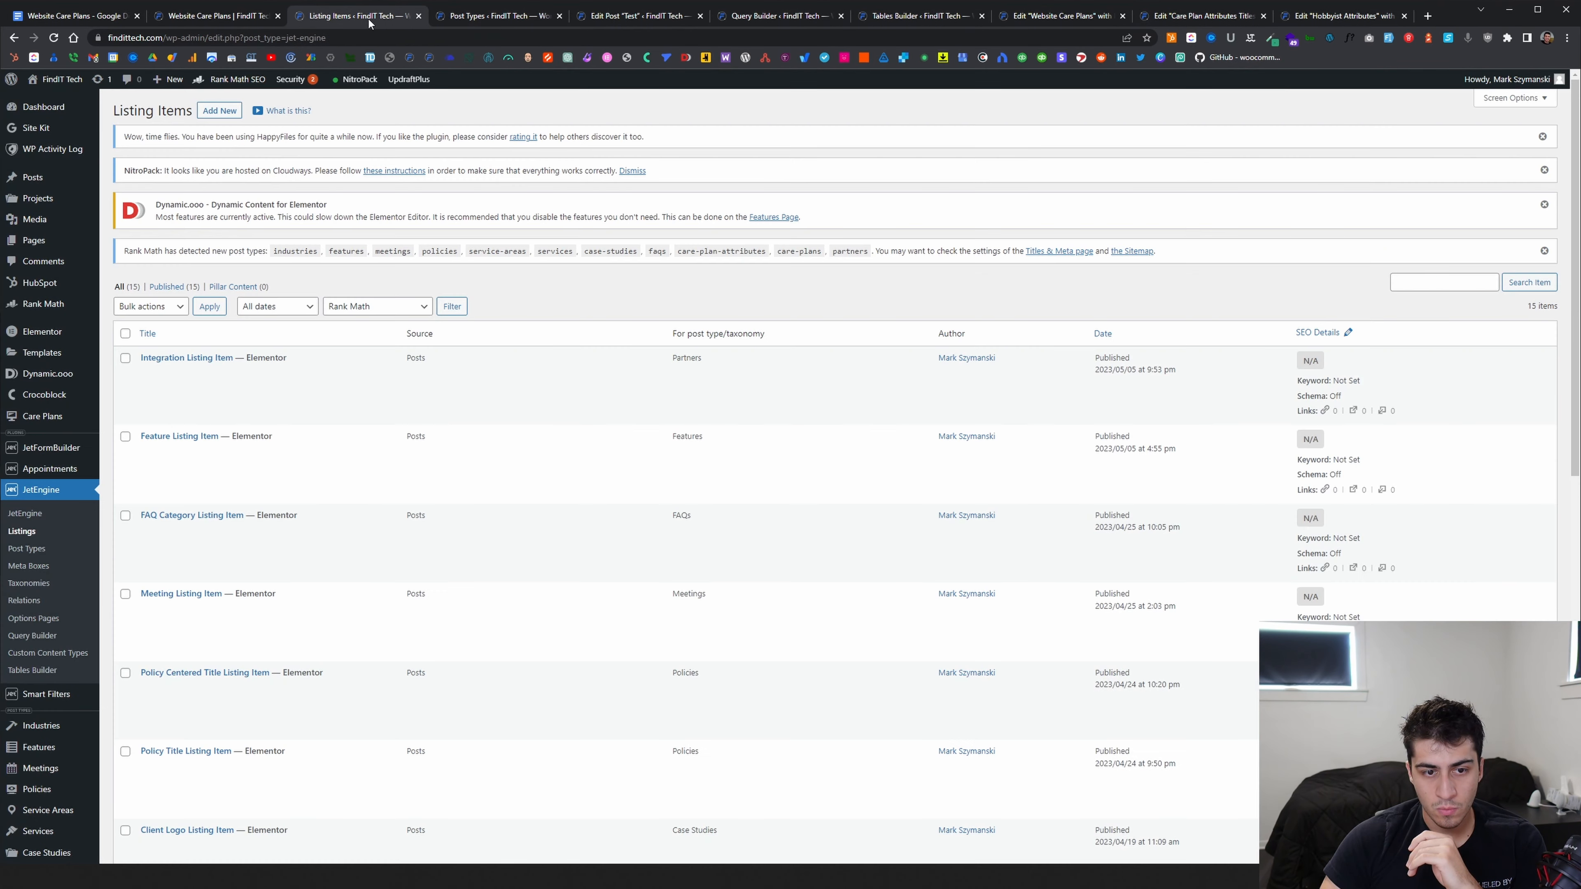
left_click(457, 18)
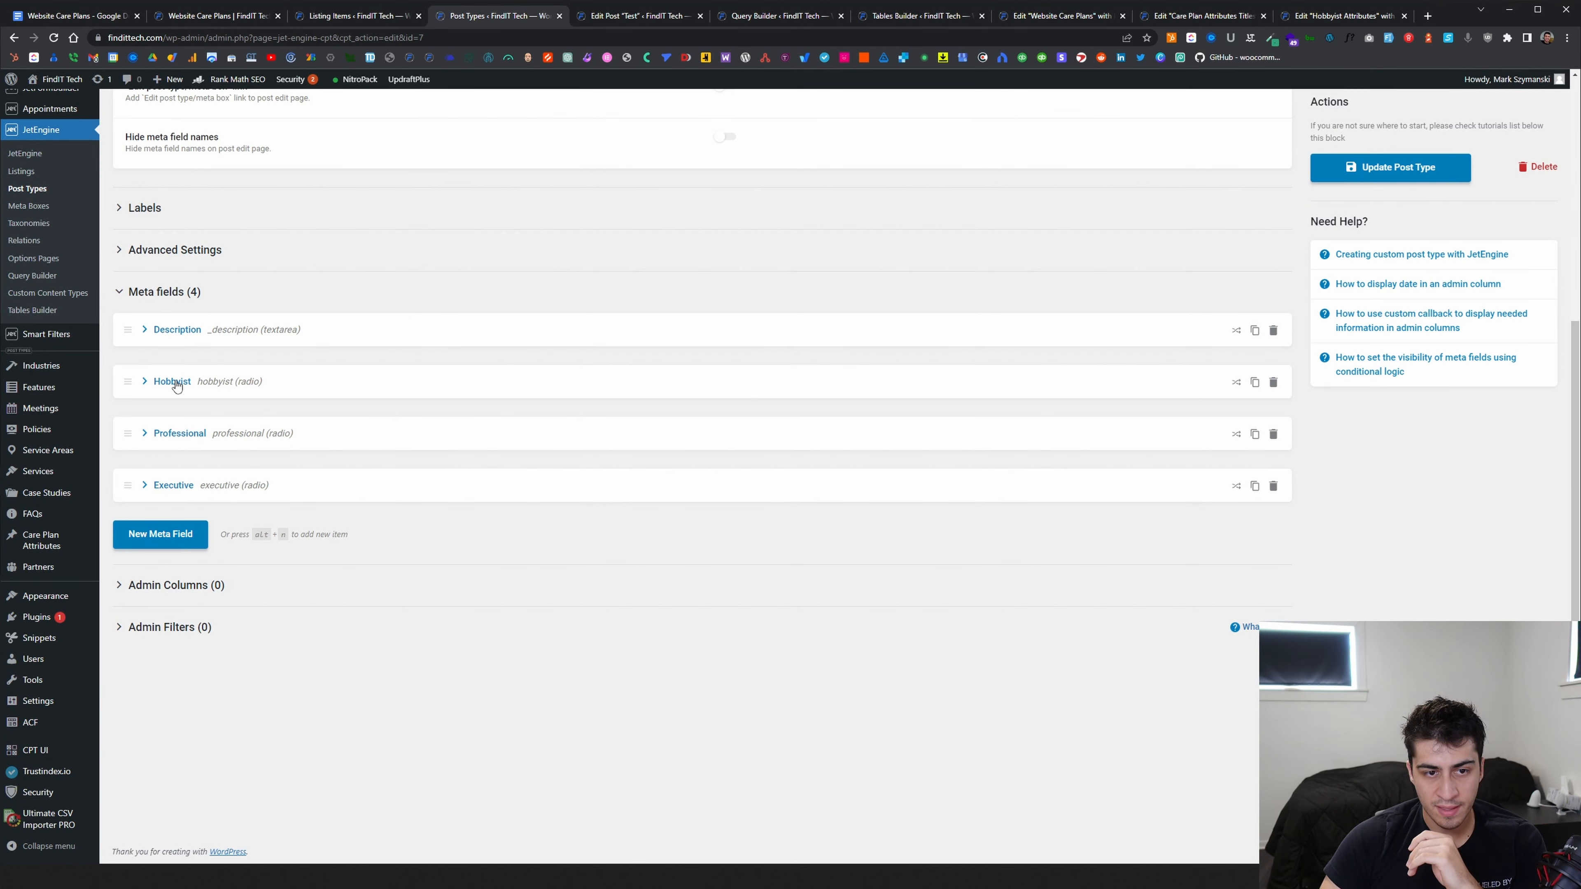
left_click(648, 16)
scroll(372, 440, "down", 1)
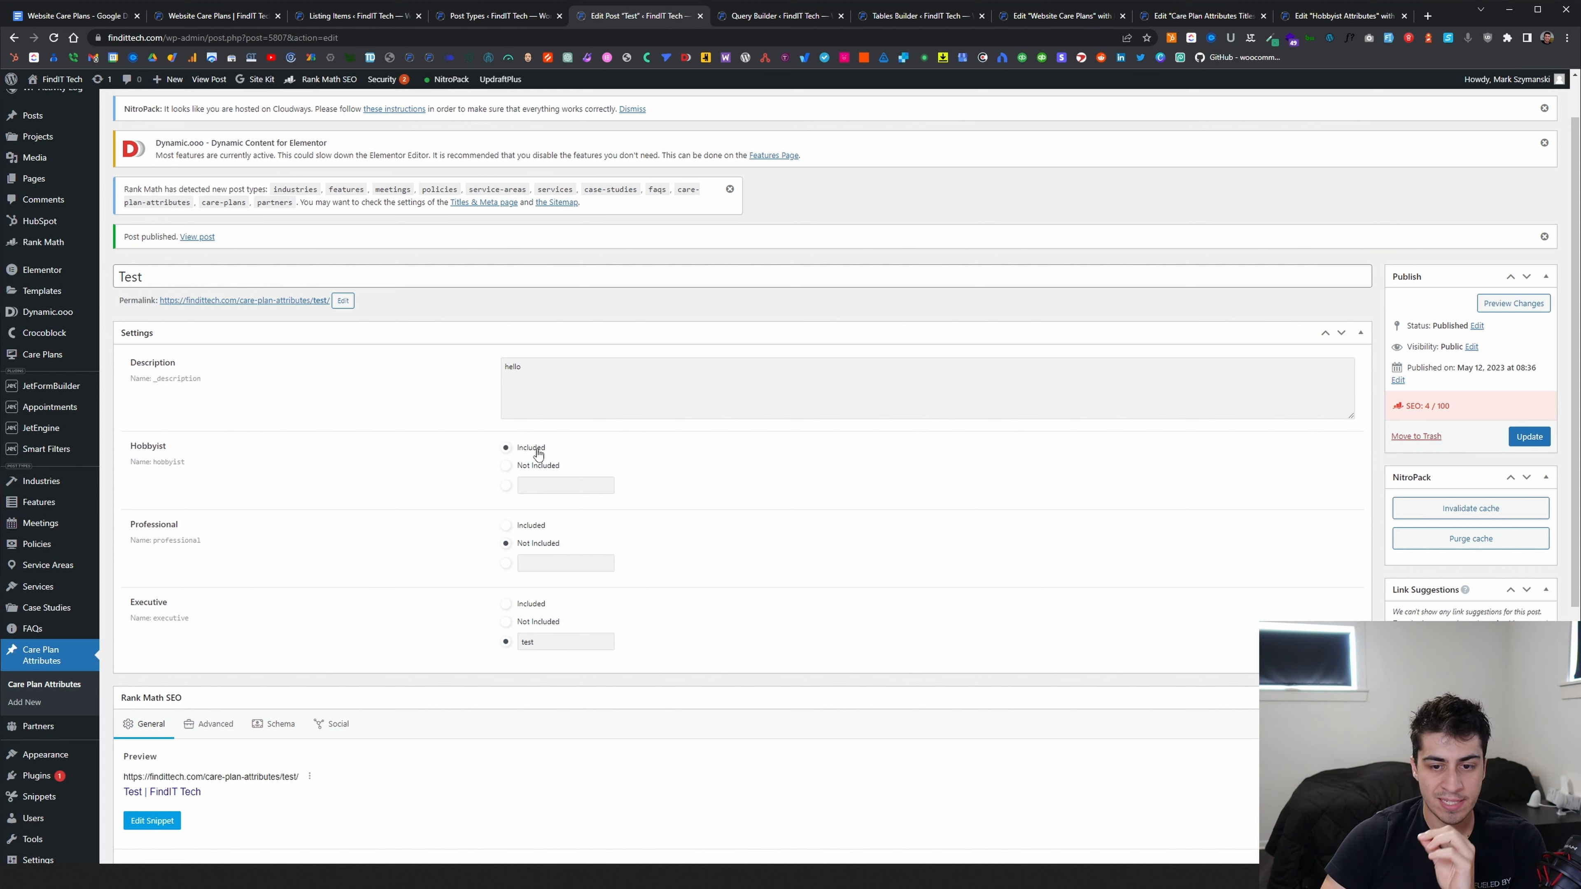
Close the Care Plan Attributes Titles Listing Item editor and return to the Hobbyist Attributes template
left_click(1218, 23)
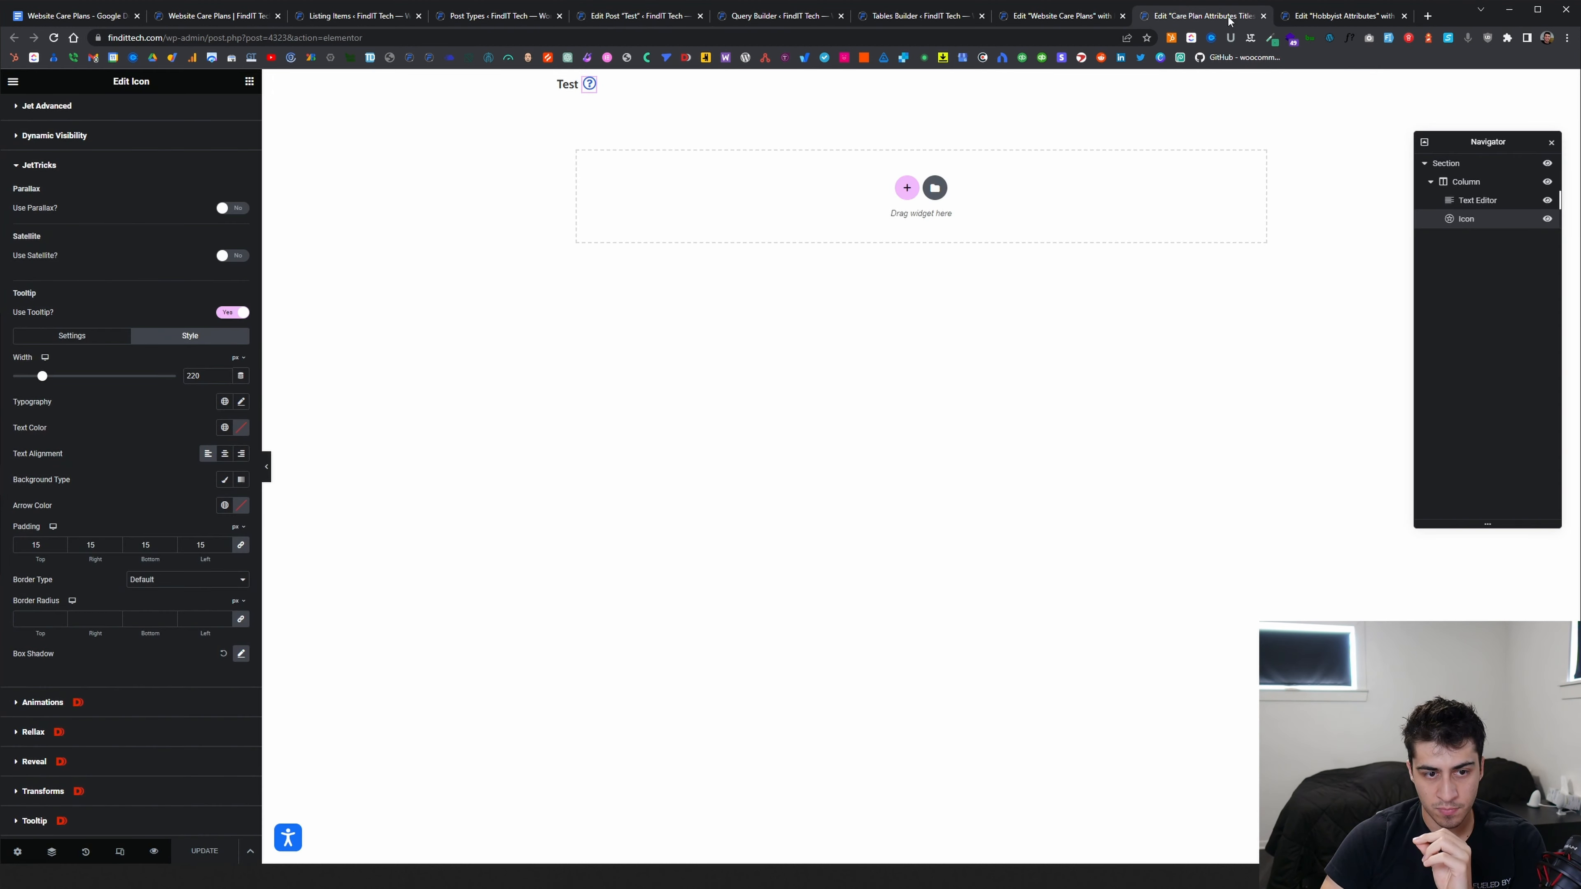
left_click(1316, 18)
left_click(1264, 17)
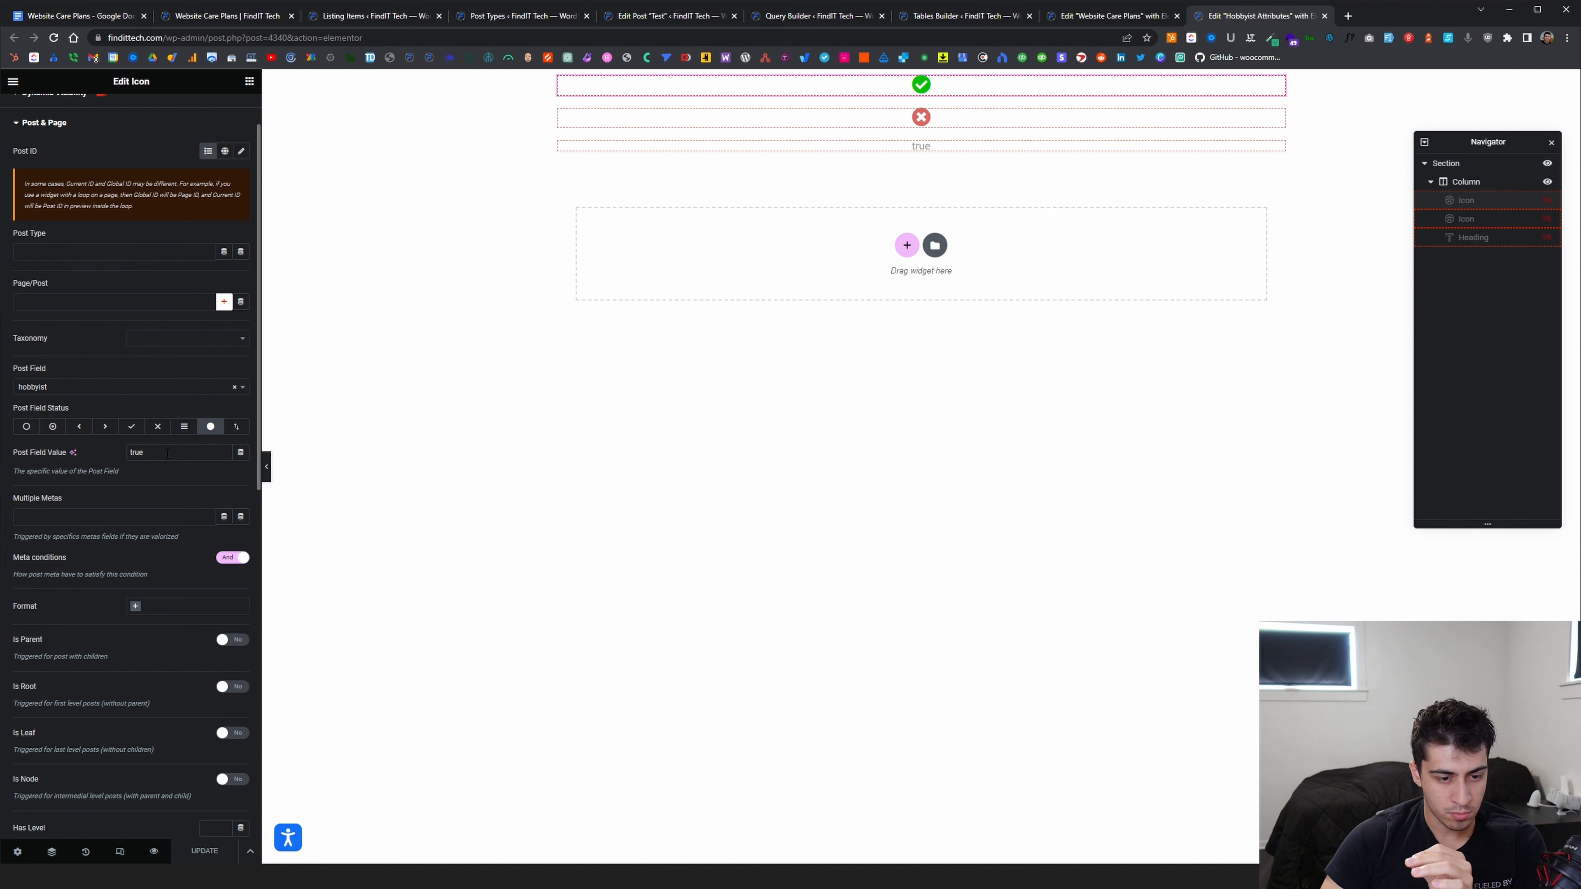
Expand the Hobbyist meta field and its Included option in the care plan attributes post type settings
left_click(516, 16)
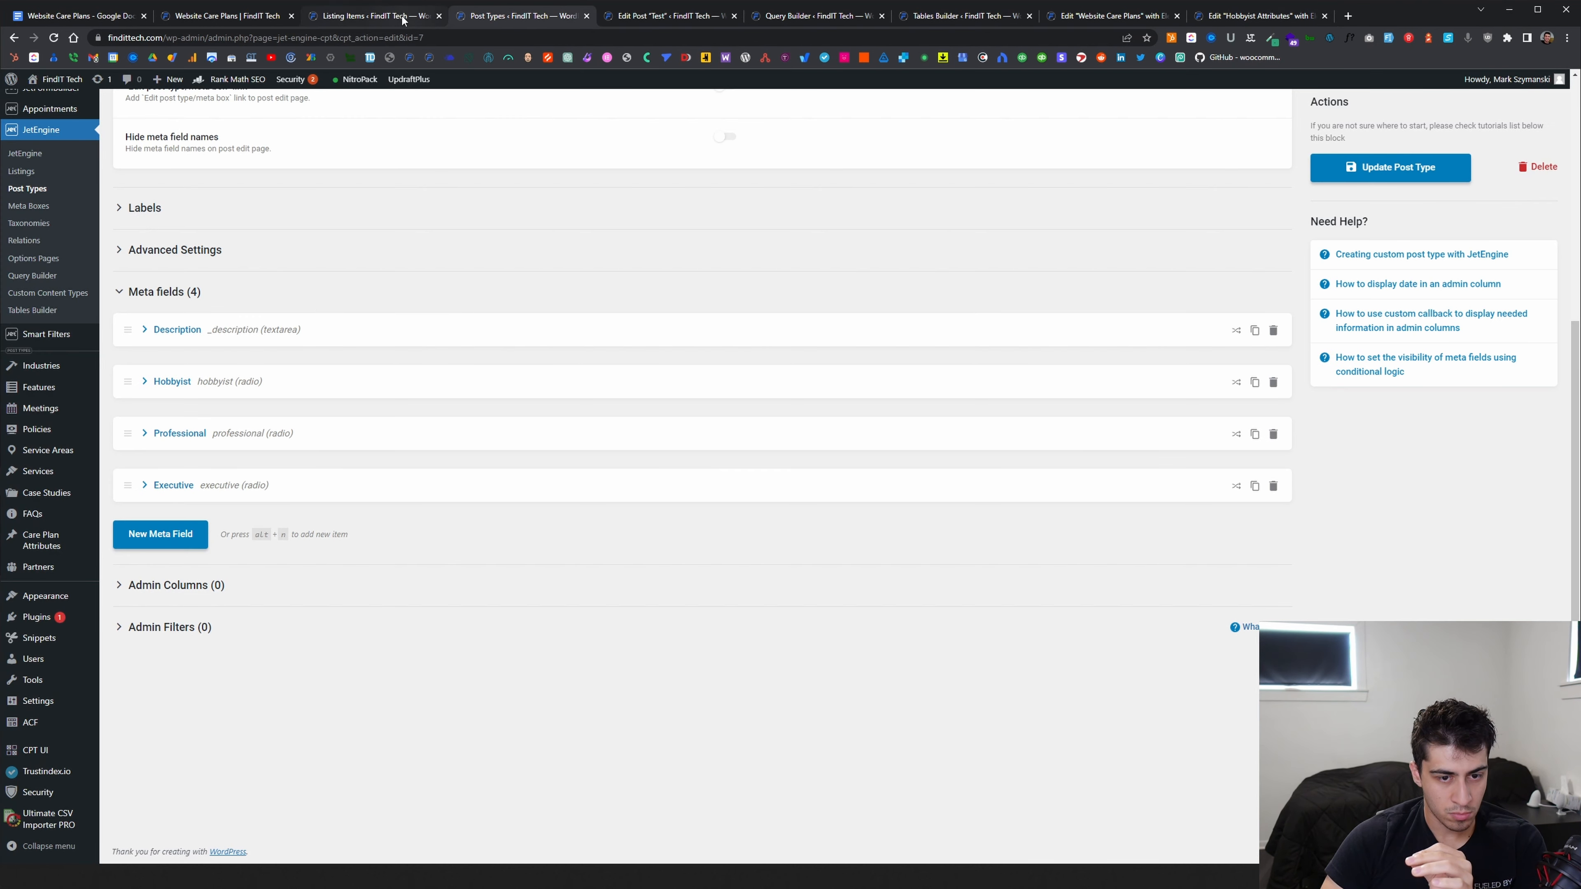
left_click(156, 382)
scroll(329, 521, "down", 3)
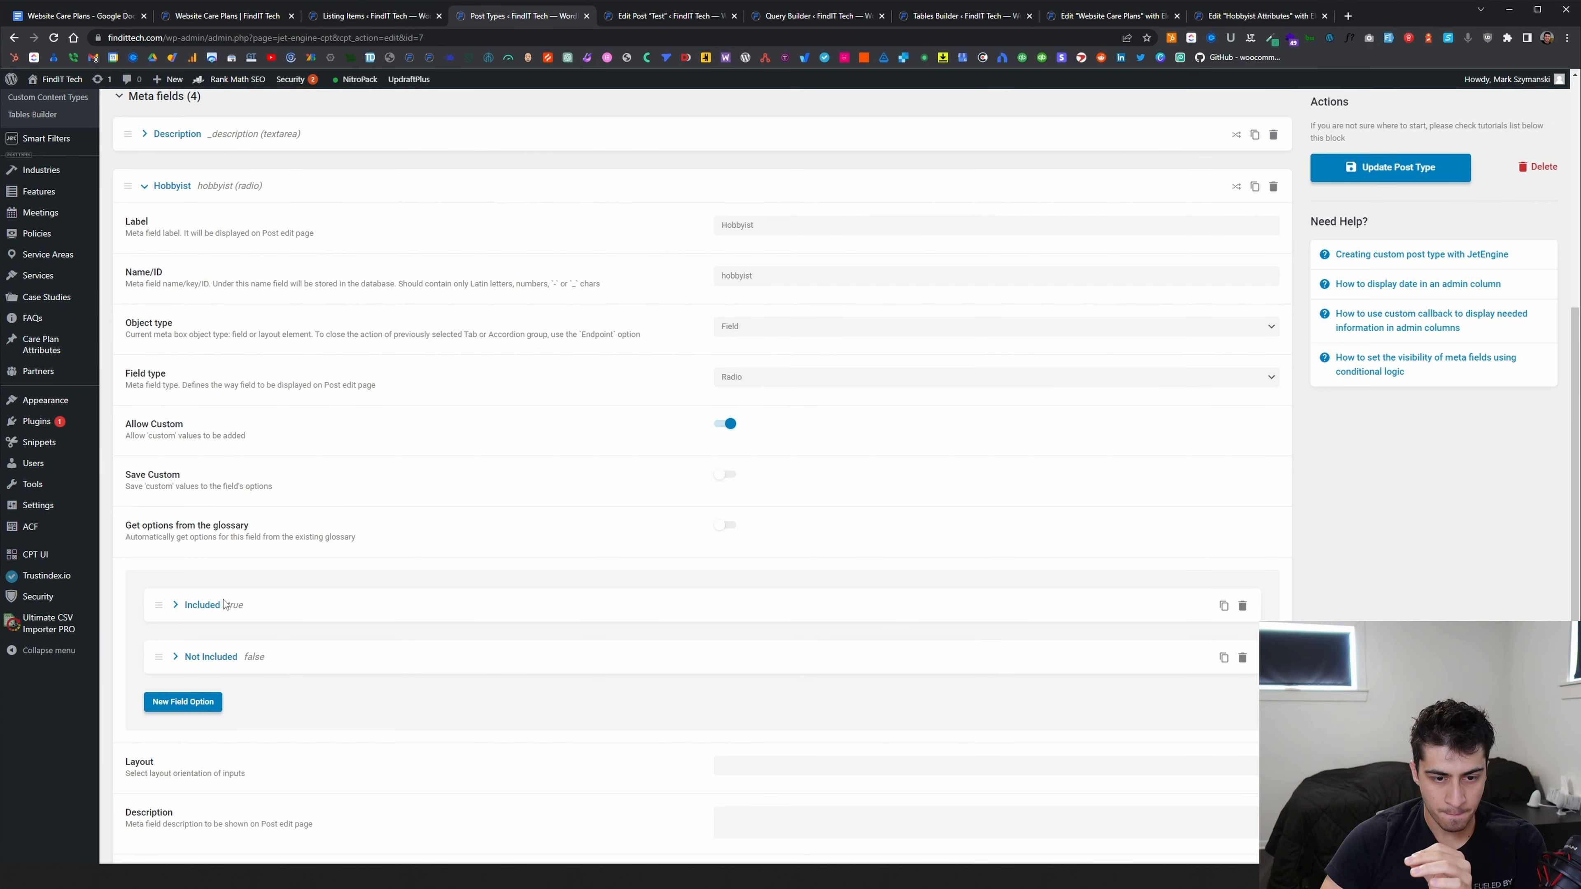
left_click(236, 604)
scroll(295, 578, "down", 2)
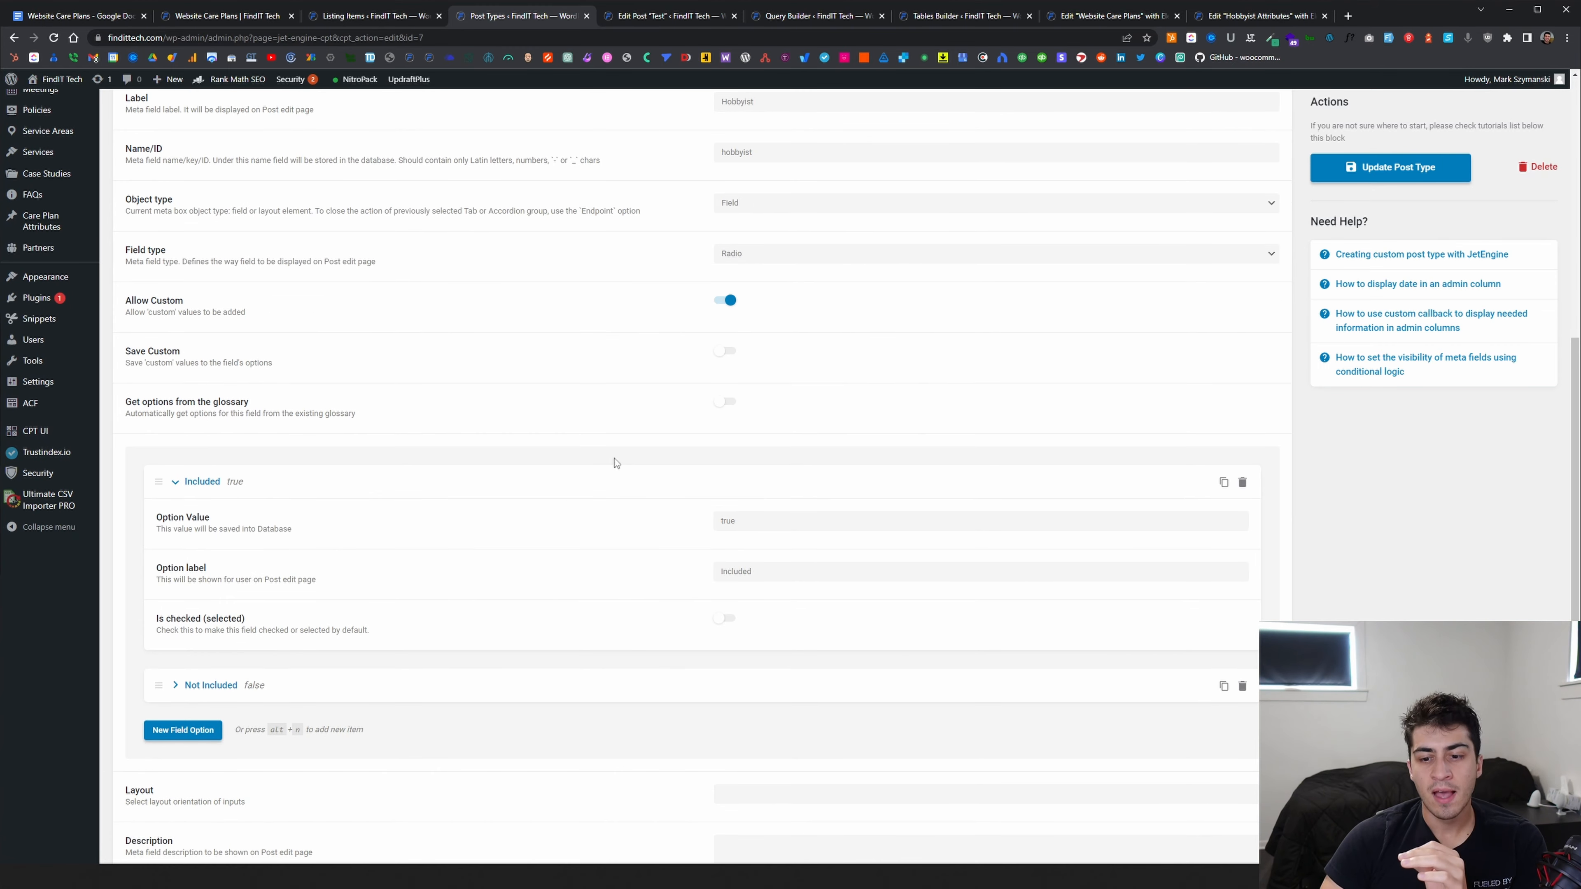
scroll(759, 534, "down", 1)
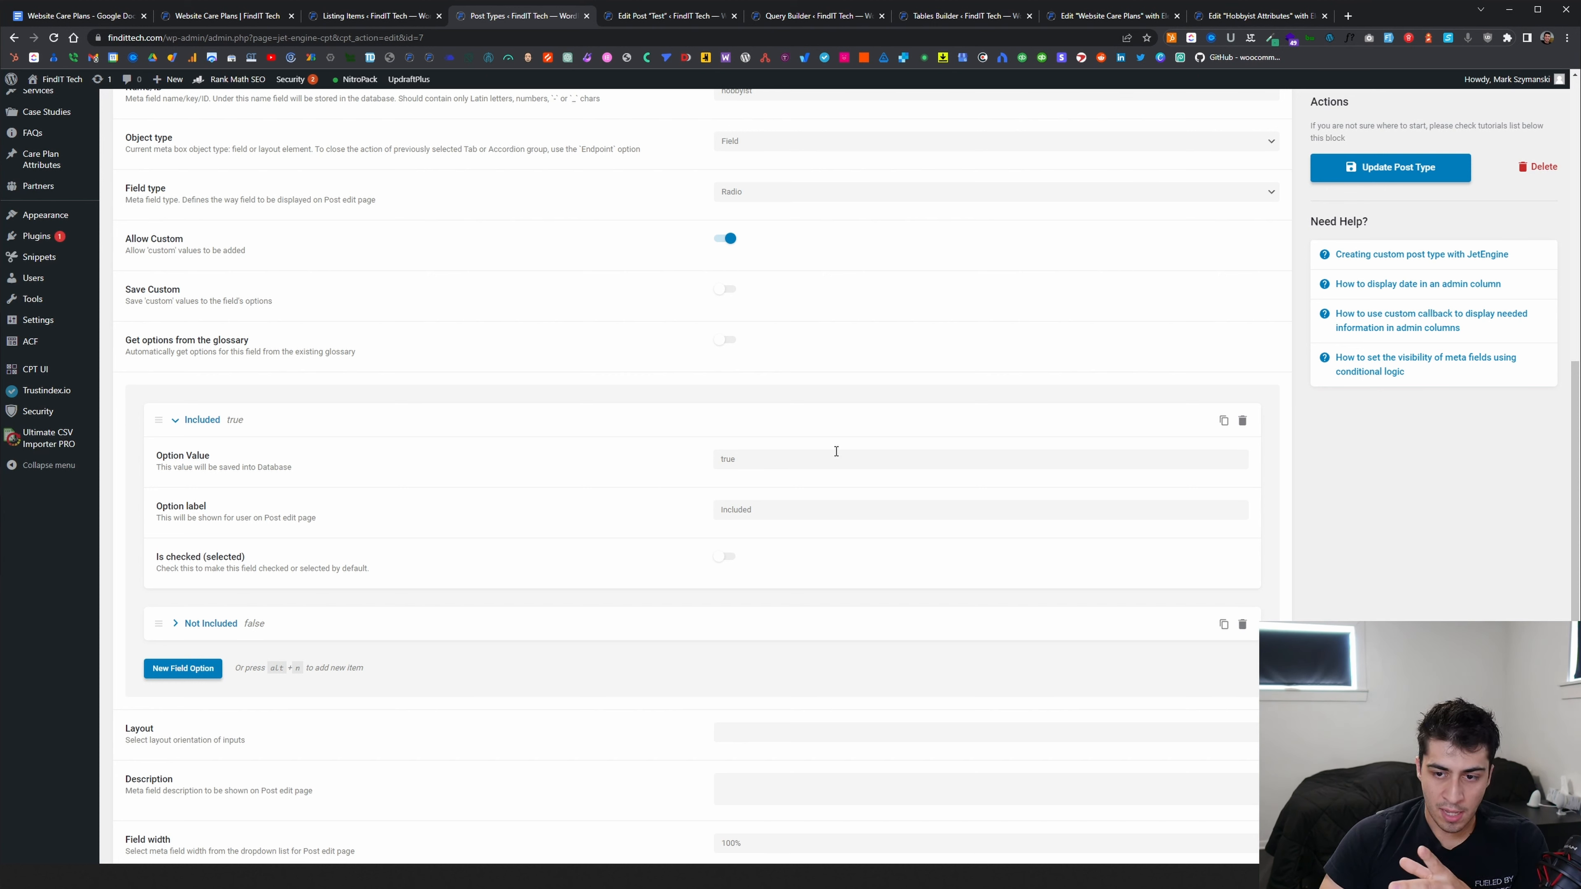
Compare the Included option's saved value with its option label
left_click(750, 459)
left_click_drag(738, 459, 720, 461)
left_click(751, 460)
left_click_drag(776, 511, 706, 515)
left_click(759, 460)
left_click_drag(759, 460, 693, 470)
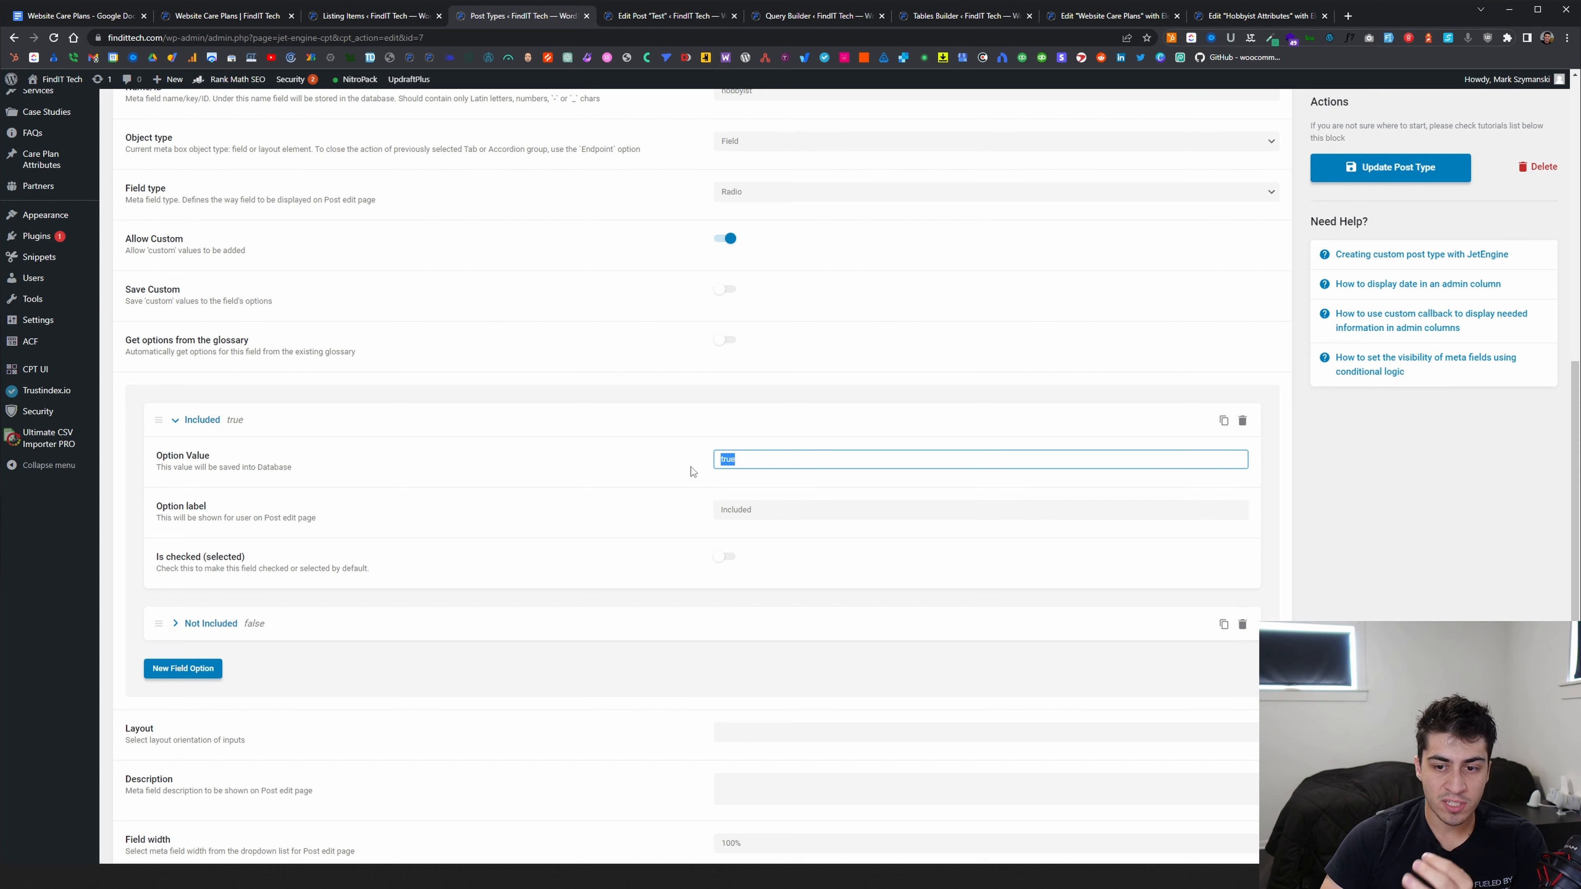
left_click(774, 461)
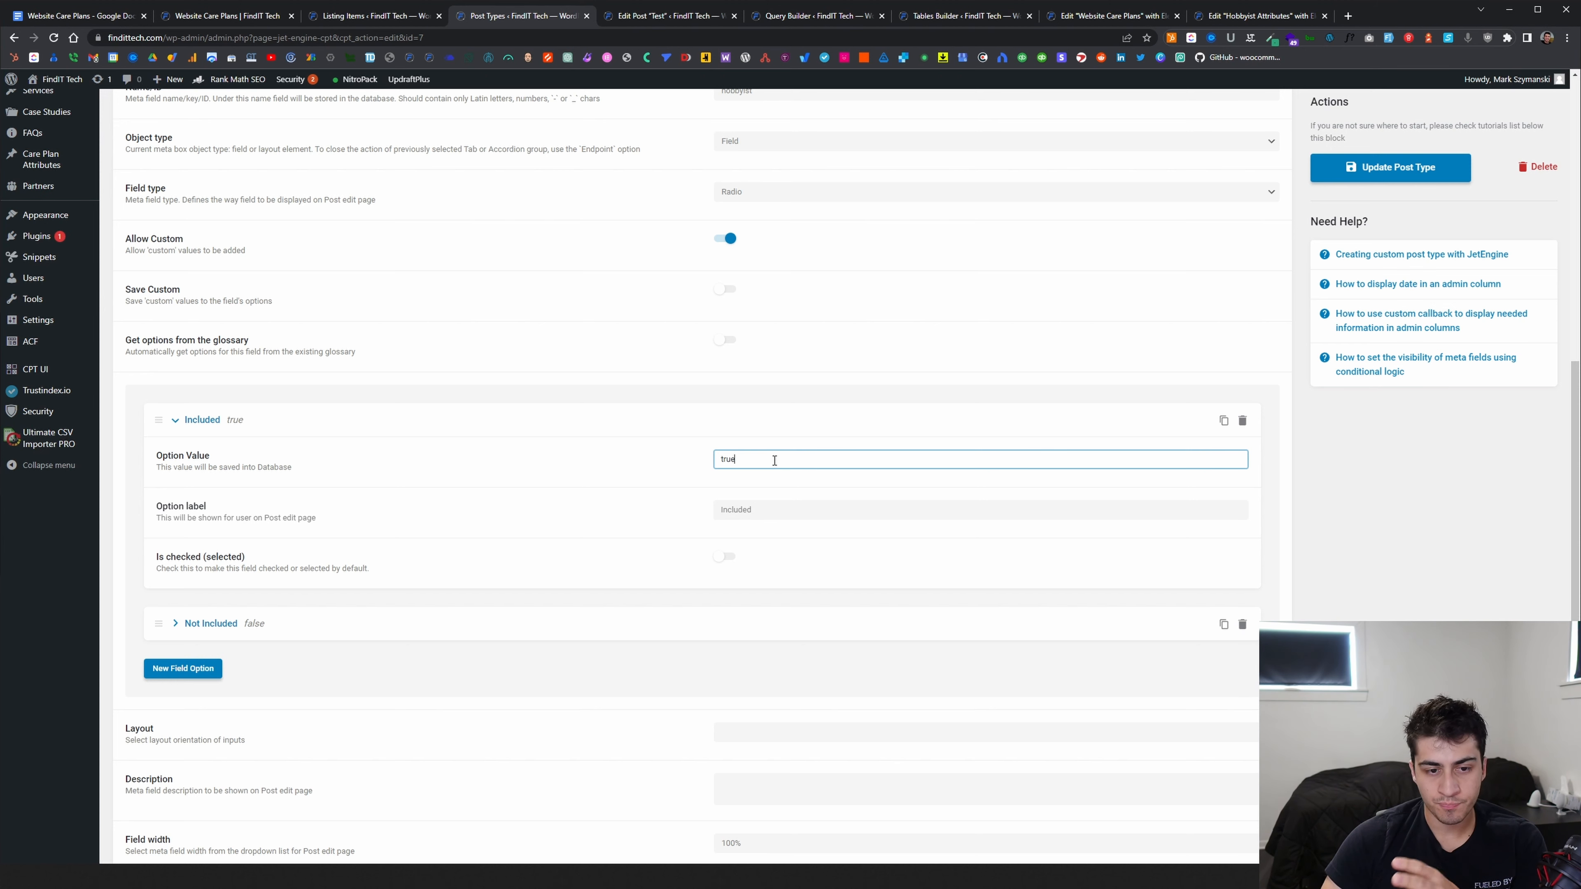
Expand the Not Included option and compare its value and label with those of the Included option
left_click(188, 625)
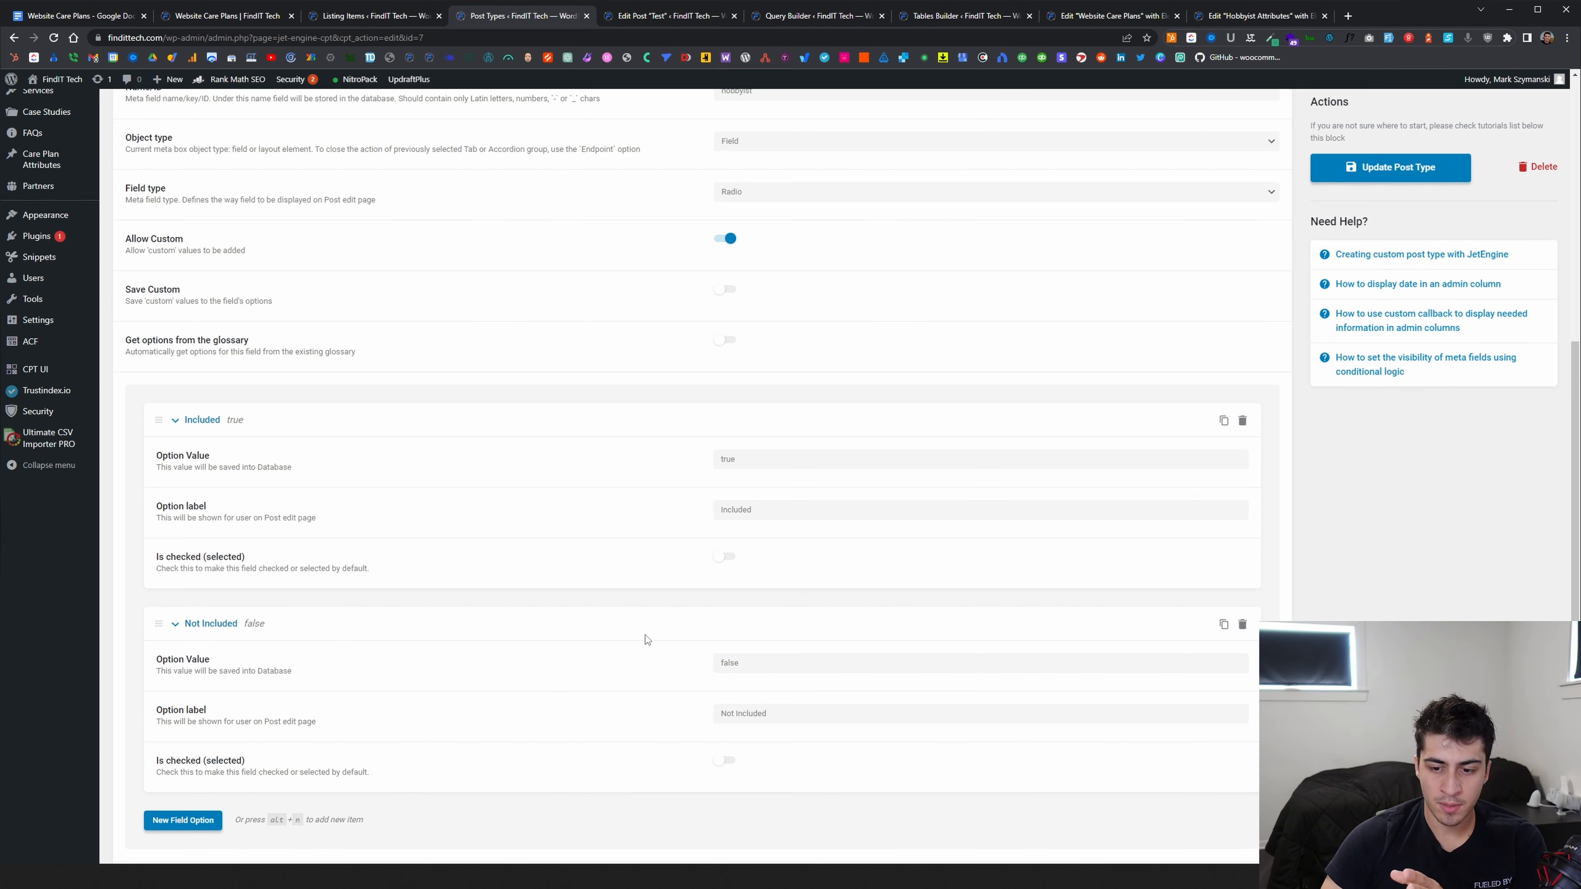
scroll(648, 642, "down", 2)
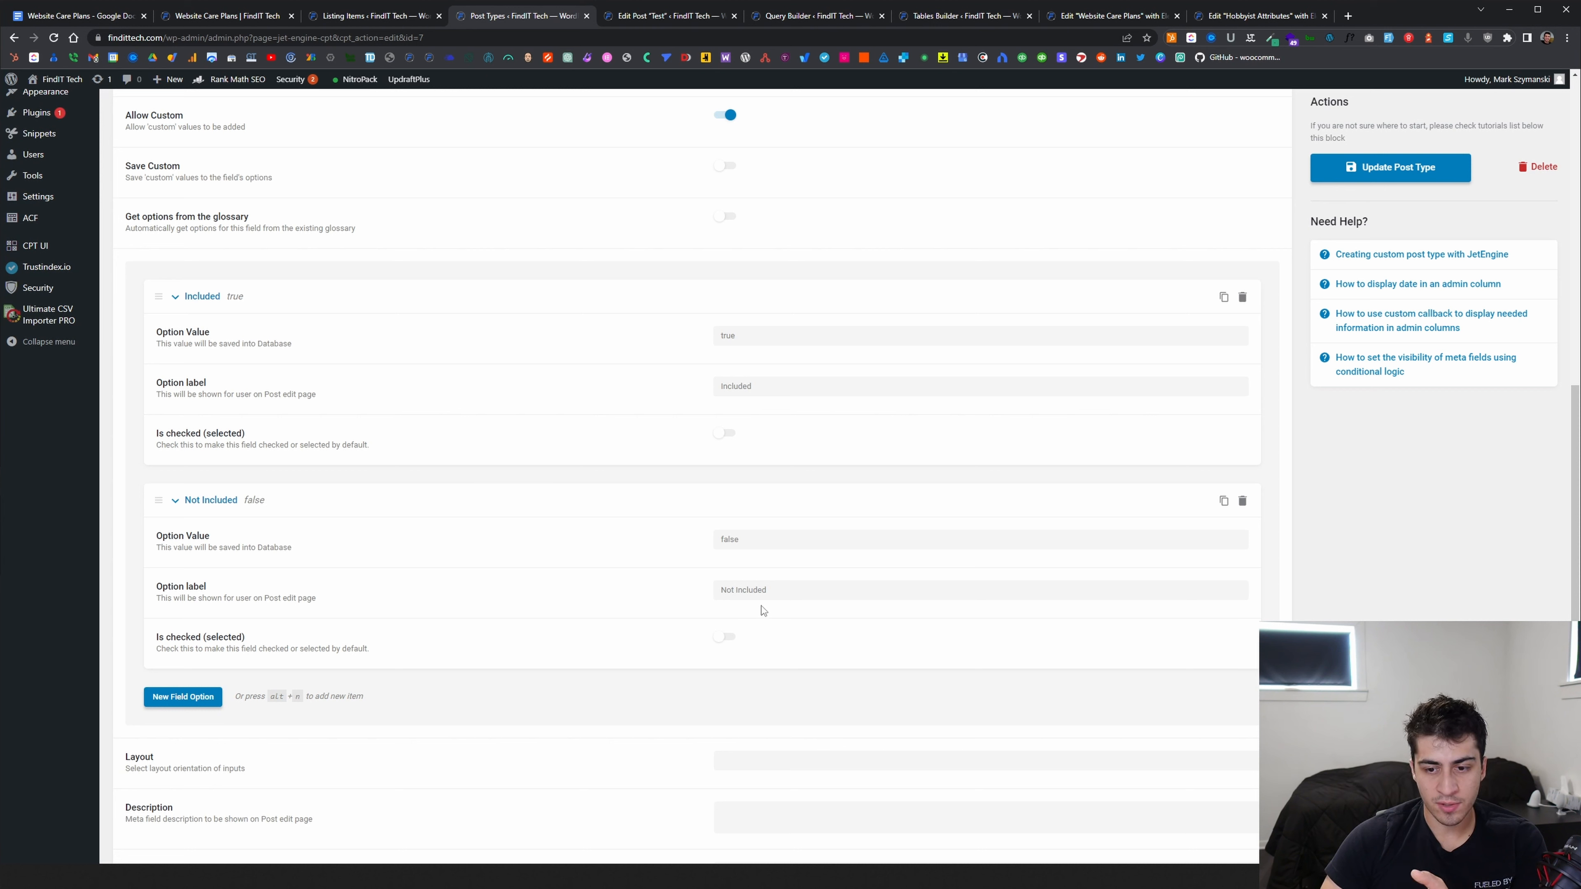
double_click(753, 541)
left_click(769, 541)
left_click_drag(773, 393, 700, 397)
left_click_drag(758, 339, 720, 340)
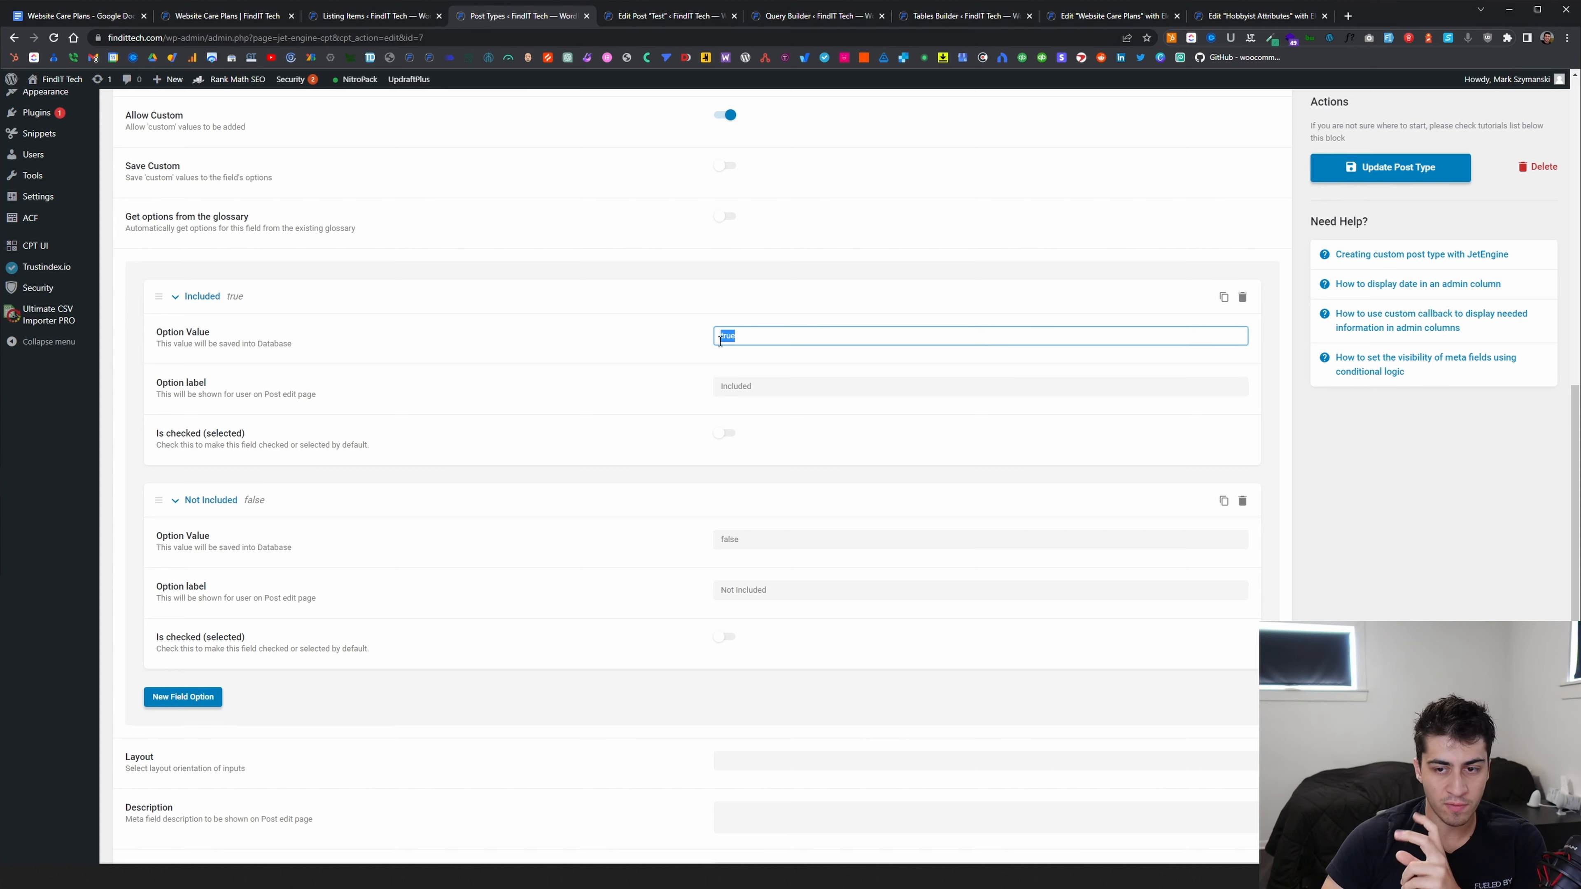
left_click(780, 391)
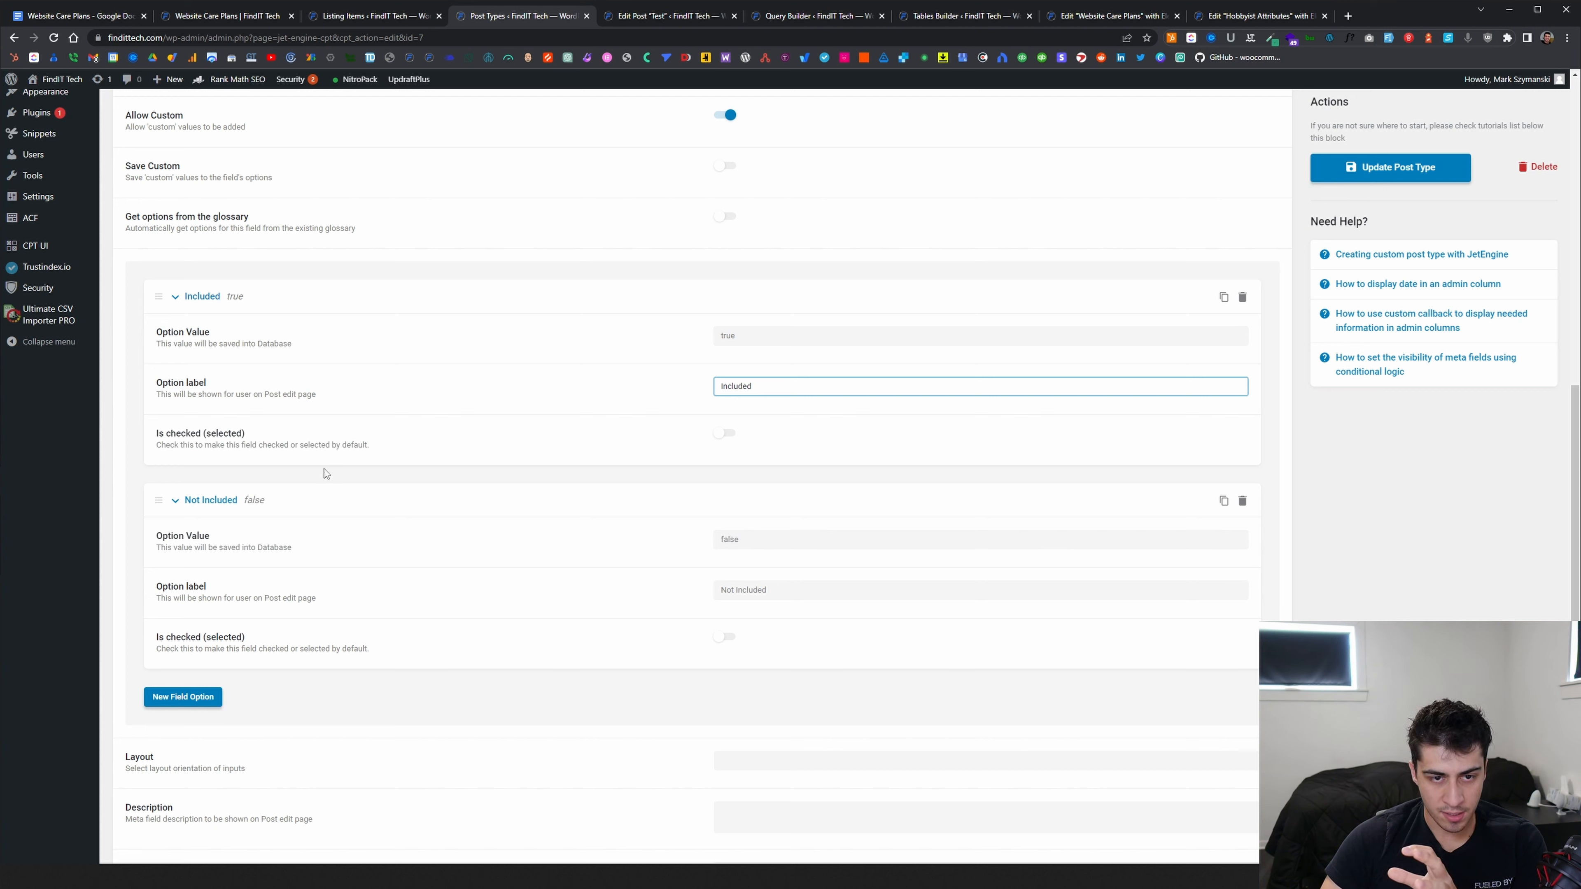
left_click(735, 336)
left_click_drag(750, 538, 700, 547)
left_click(755, 540)
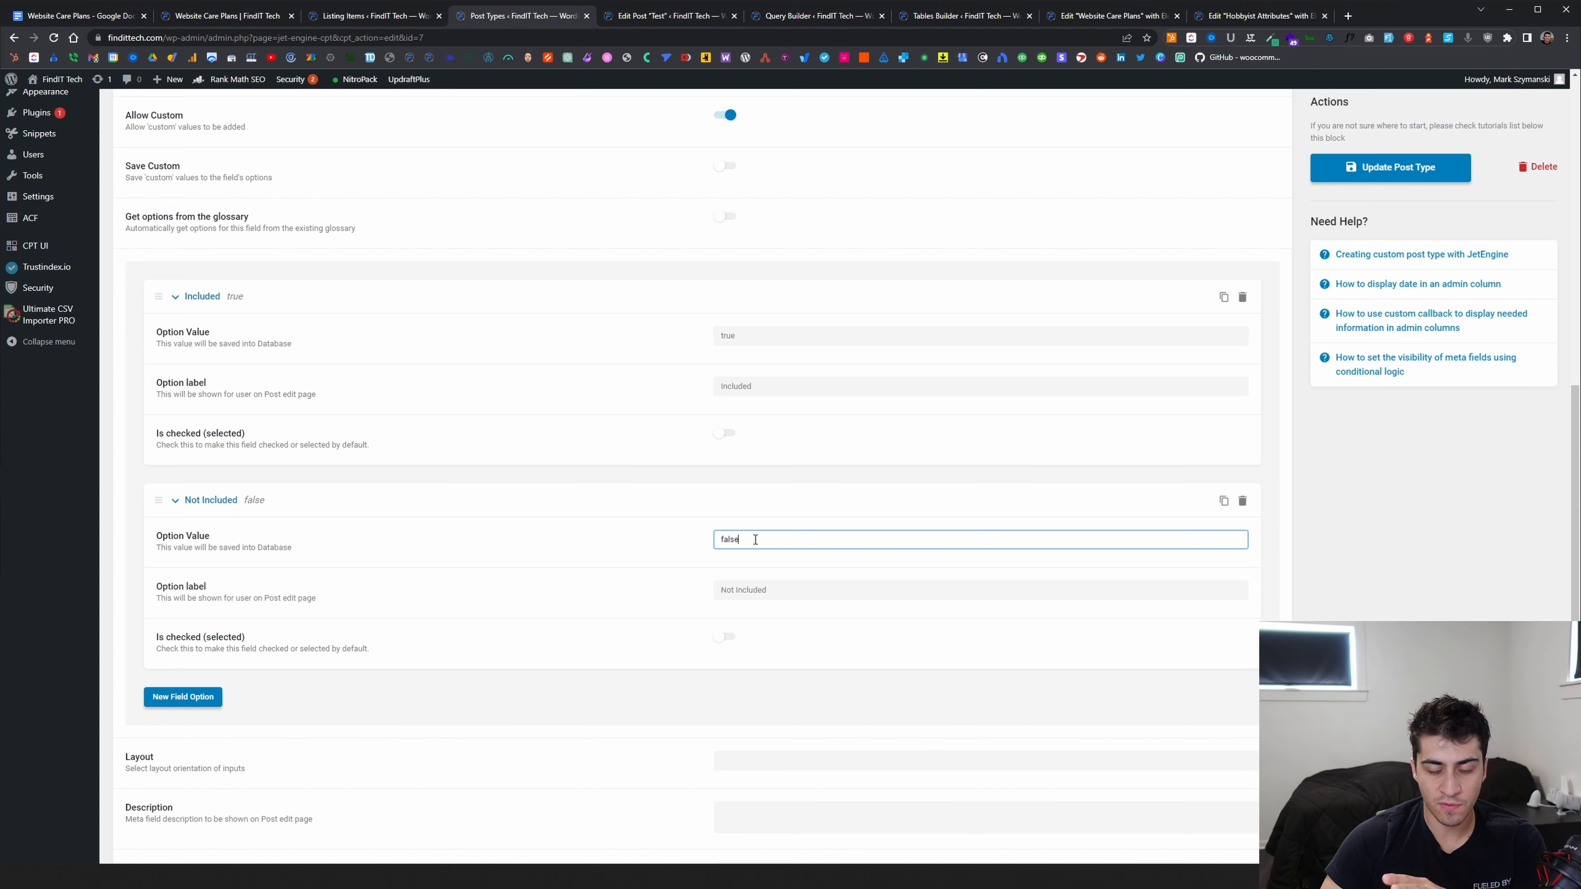
Return to the Hobbyist Attributes template and review the check icon's post field condition and remaining Post & Page triggers
left_click(1232, 17)
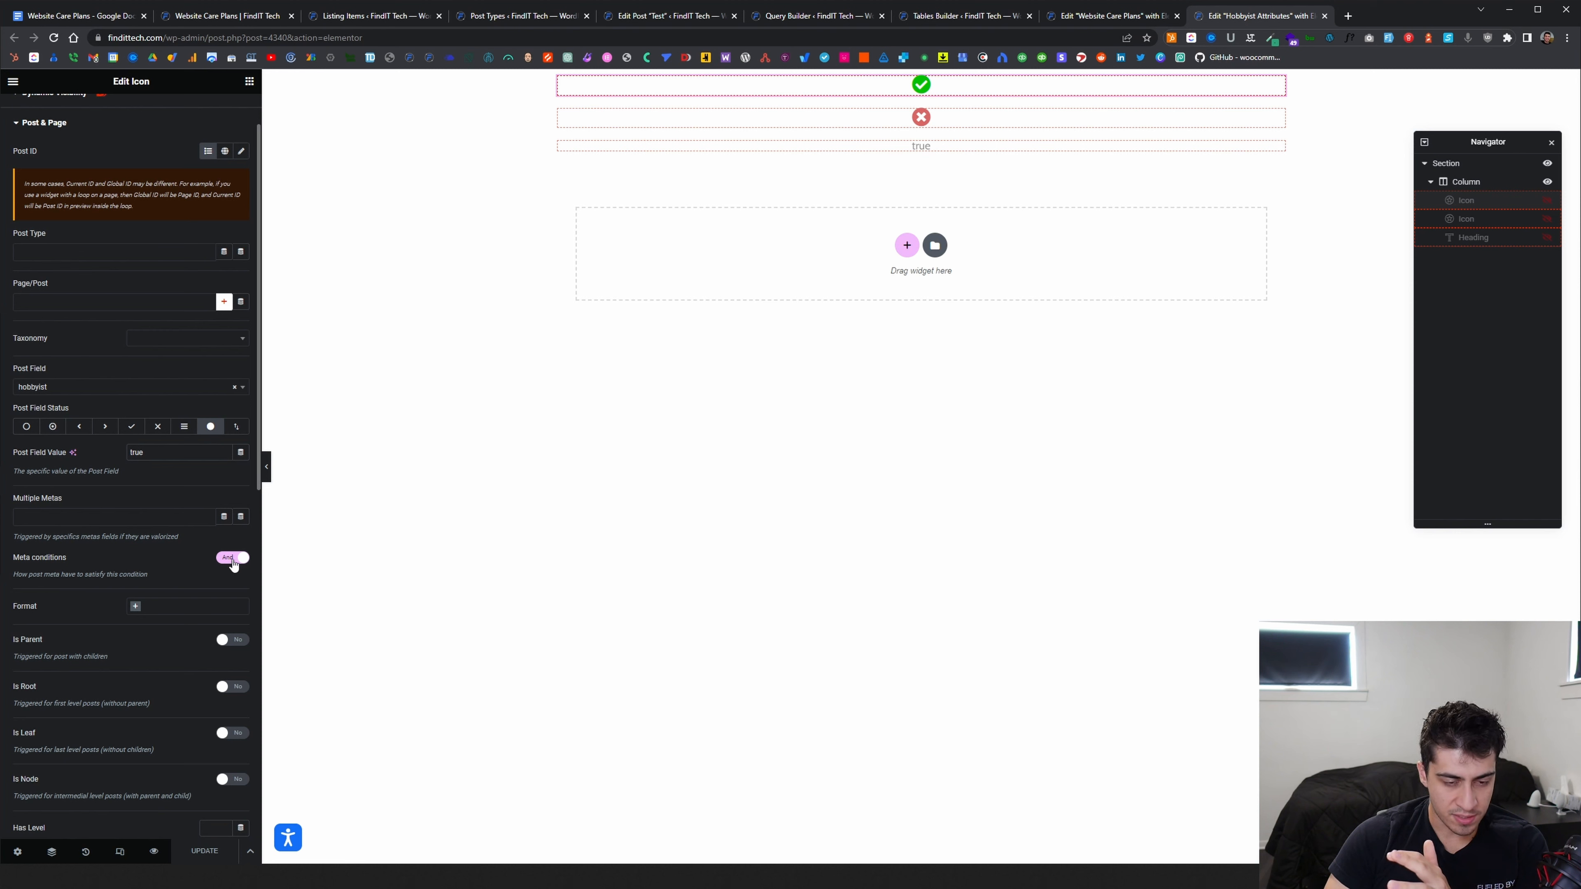
scroll(124, 584, "down", 5)
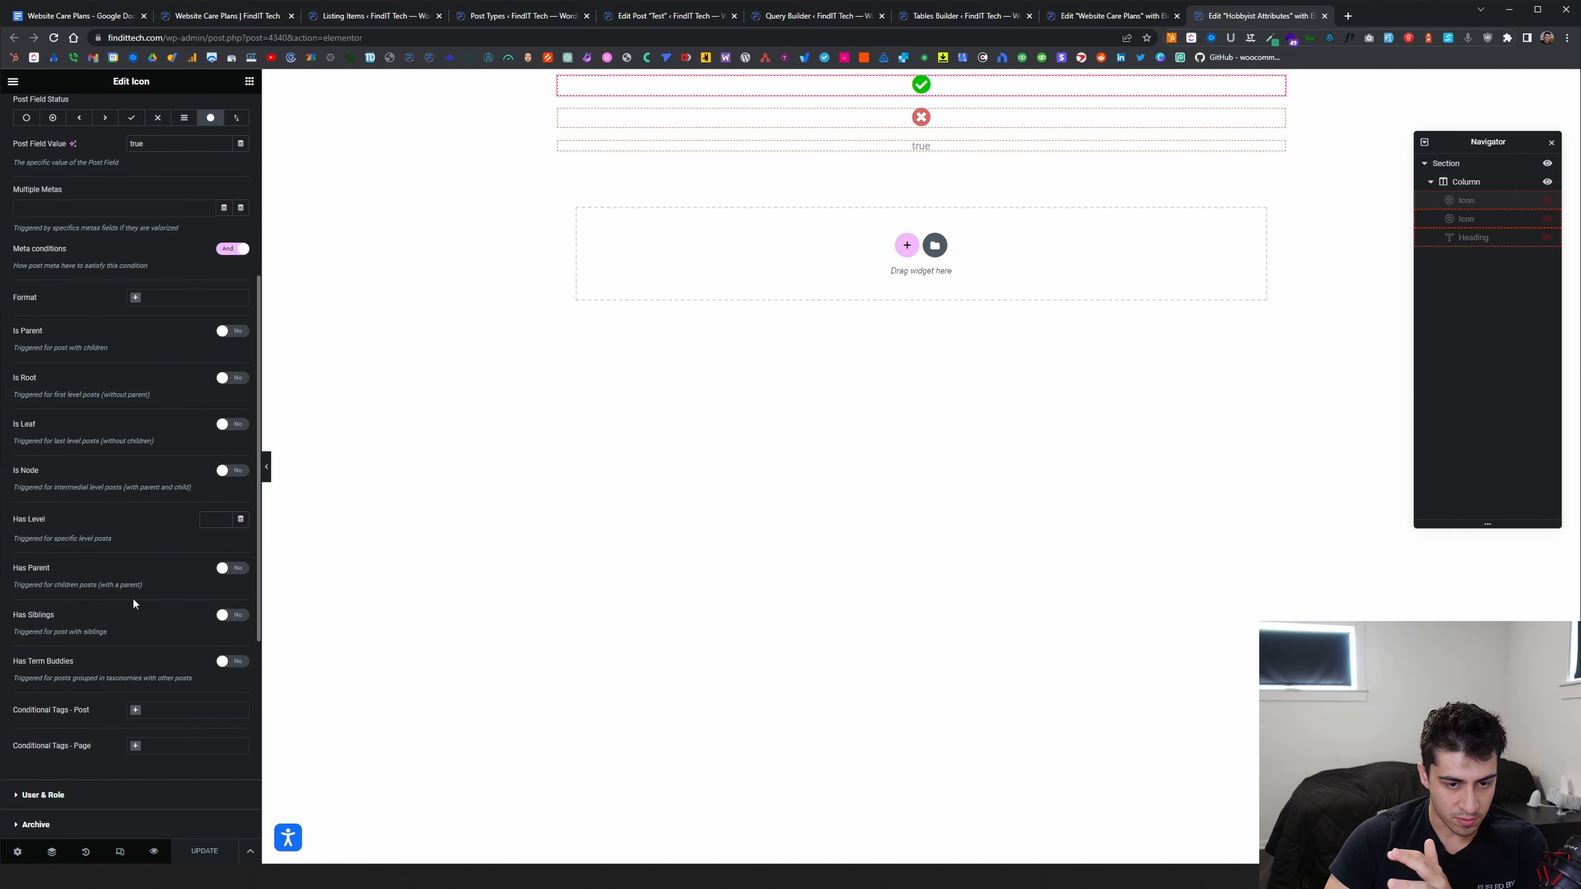
scroll(136, 598, "up", 4)
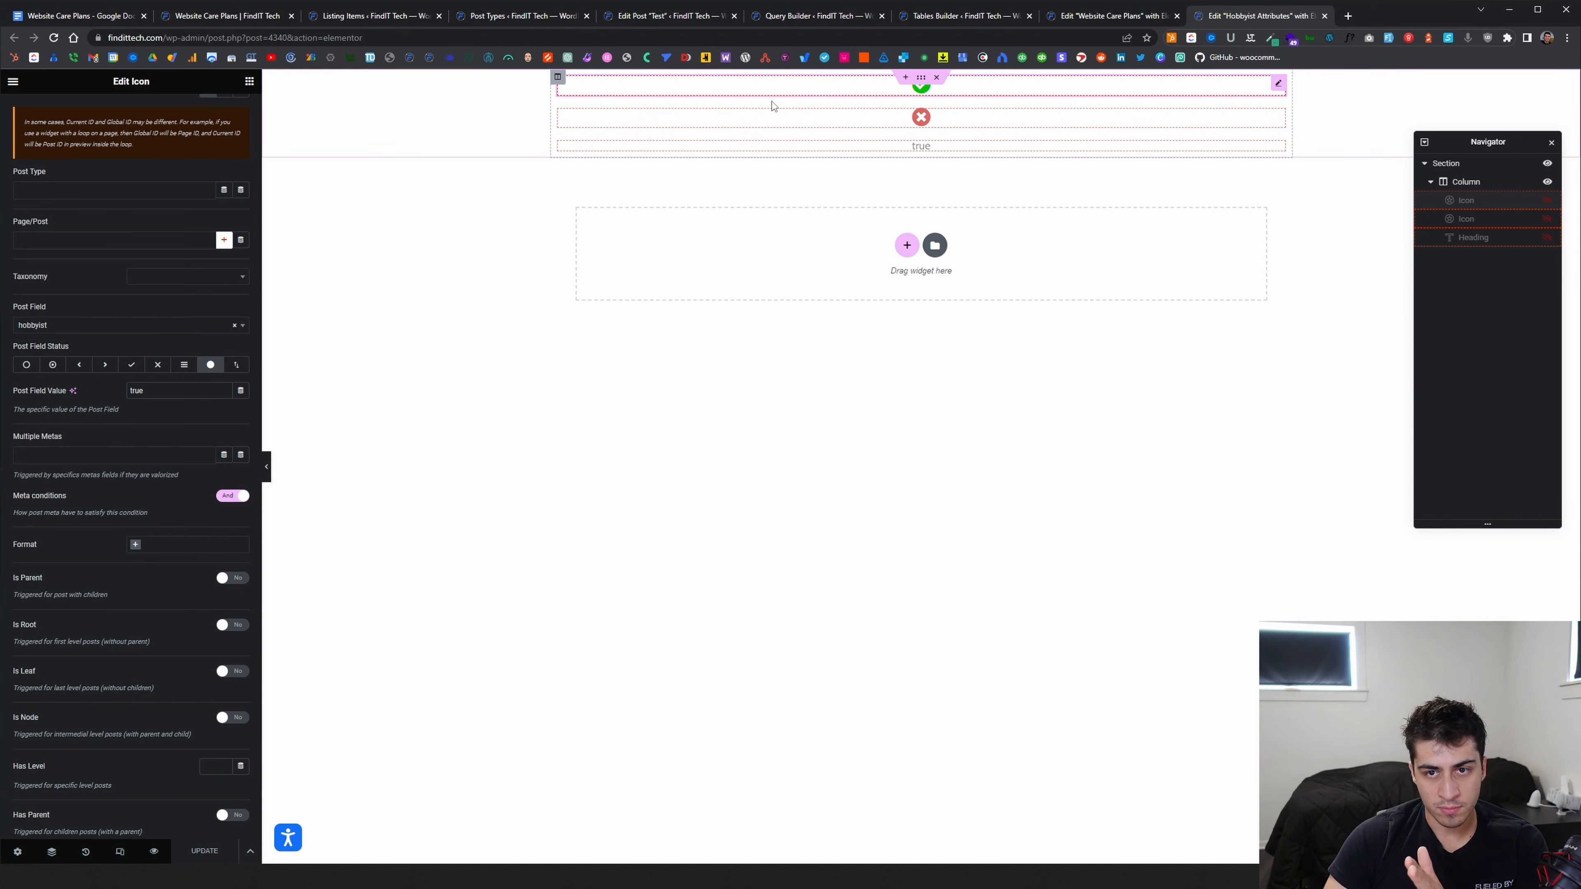
Select the cross icon in the Hobbyist Attributes template and examine its Post & Page visibility condition
left_click(720, 123)
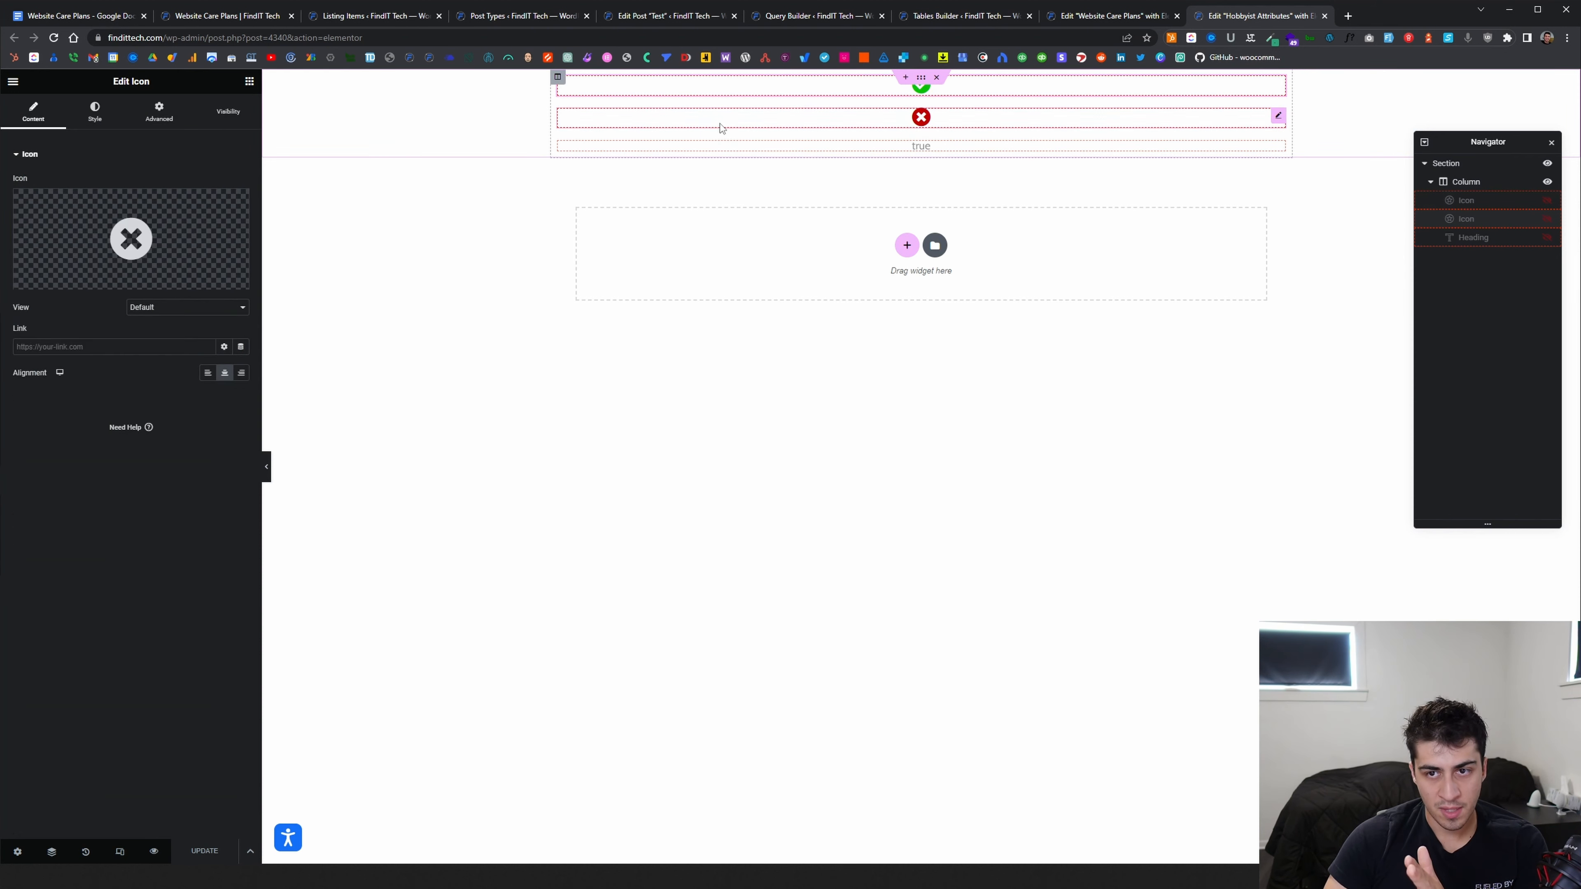
left_click(203, 106)
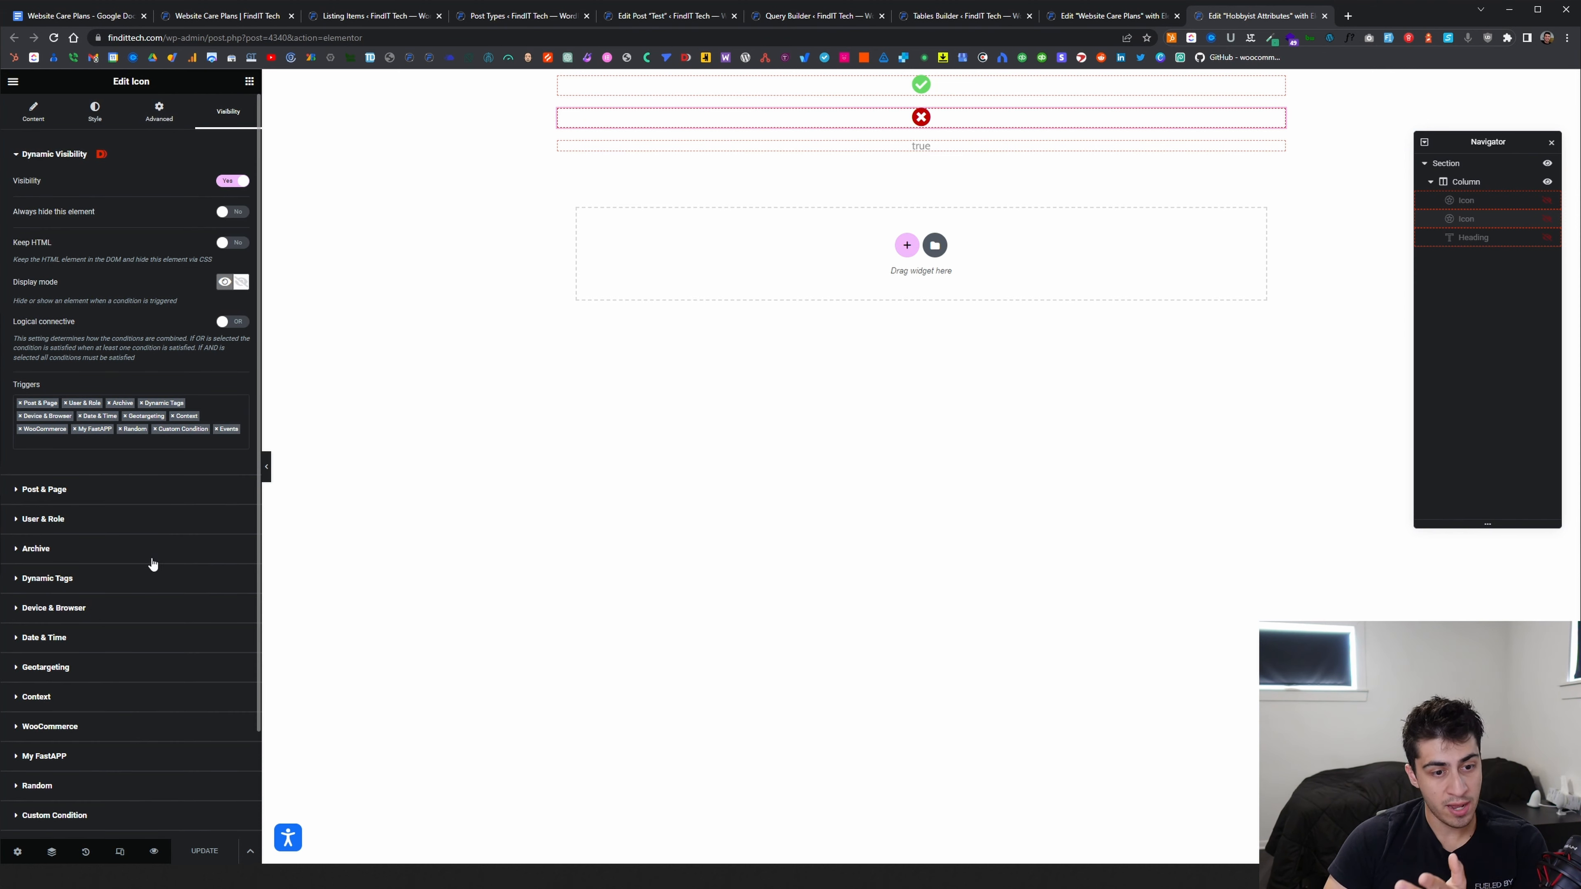
left_click(79, 498)
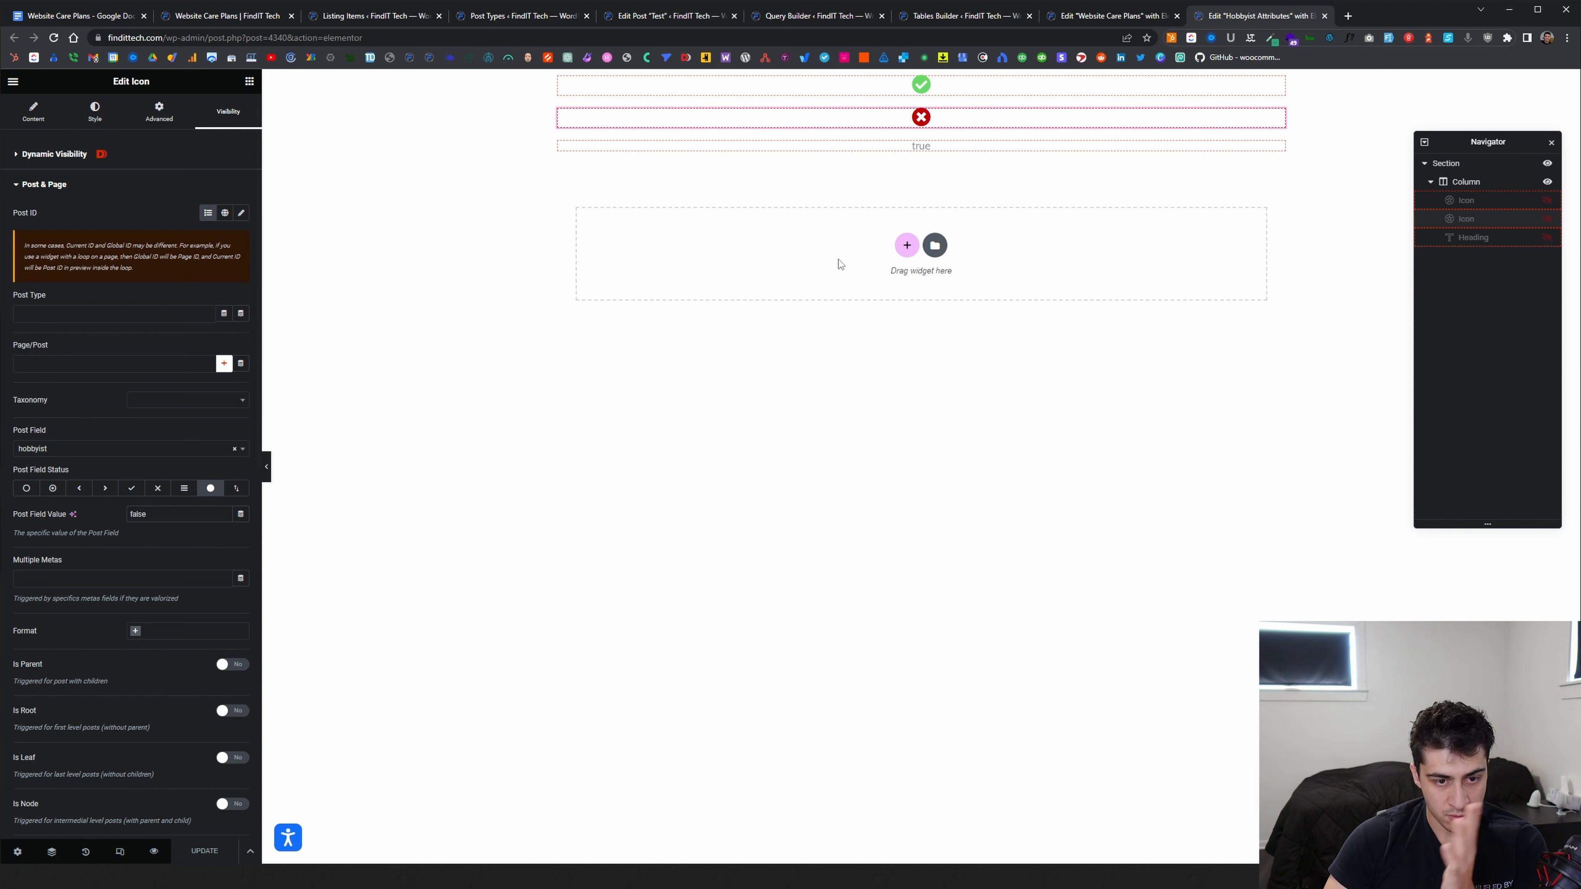
Select the heading below the icons and check which custom field supplies its dynamic title, keeping Hobbyist selected
left_click(854, 152)
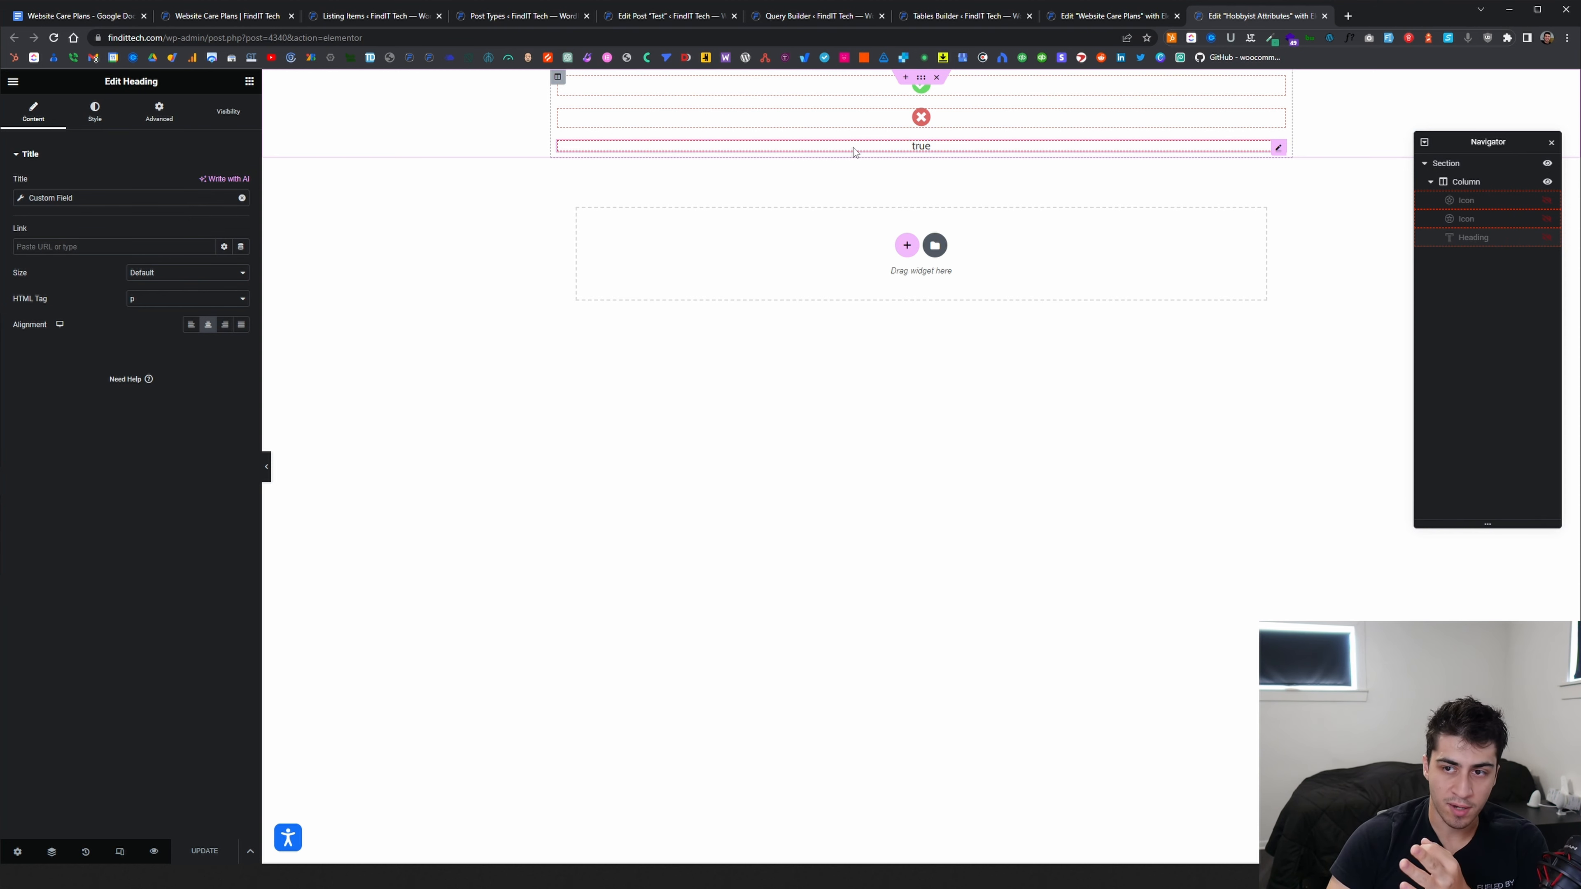
left_click(140, 197)
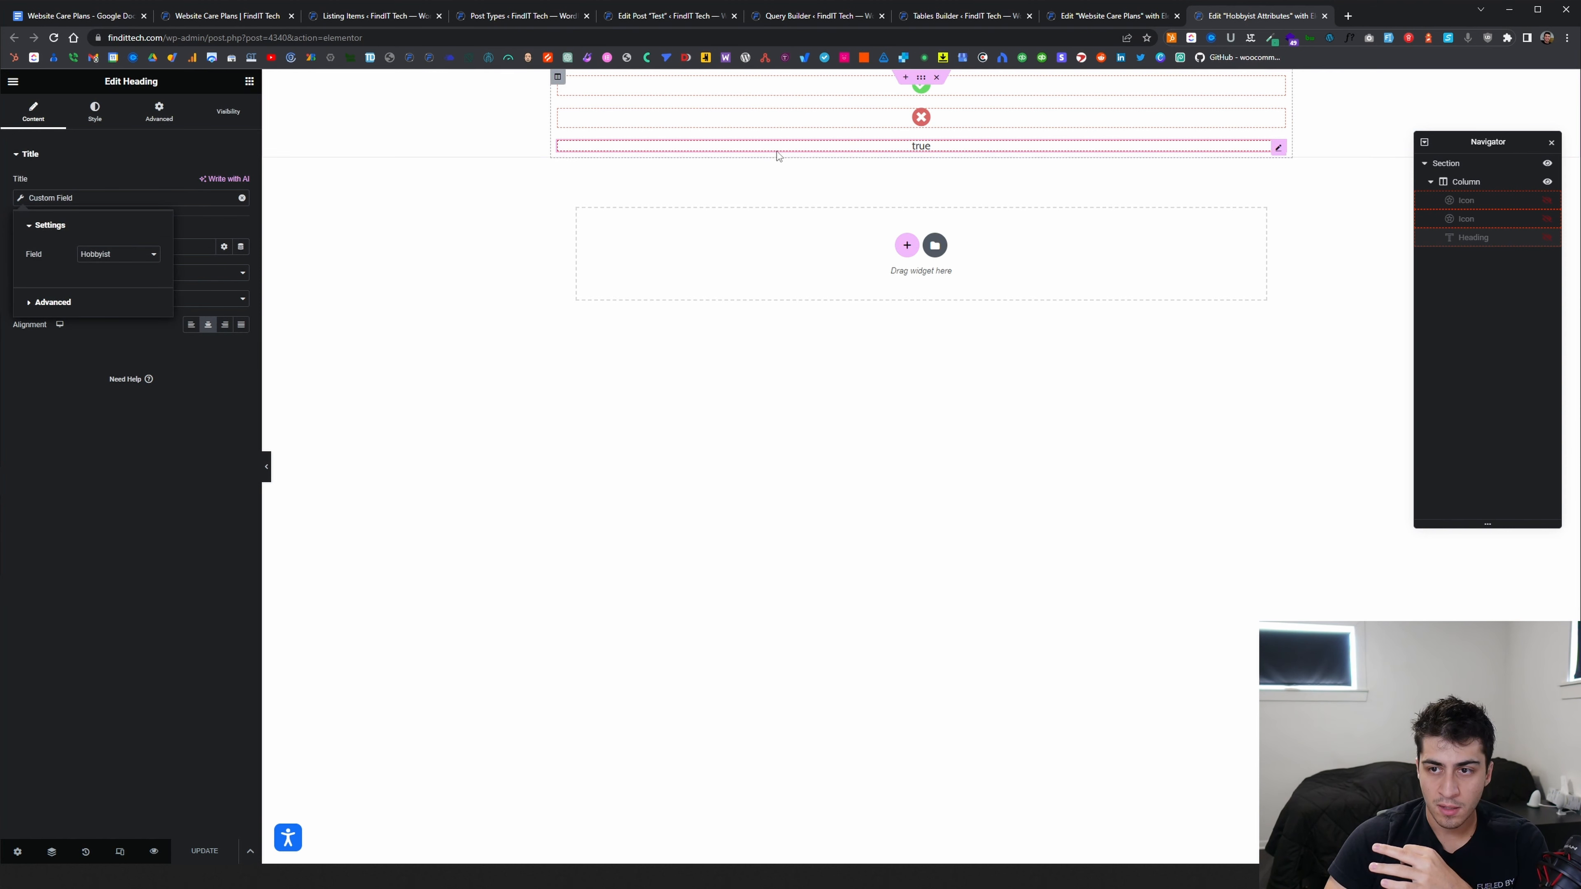
left_click(118, 255)
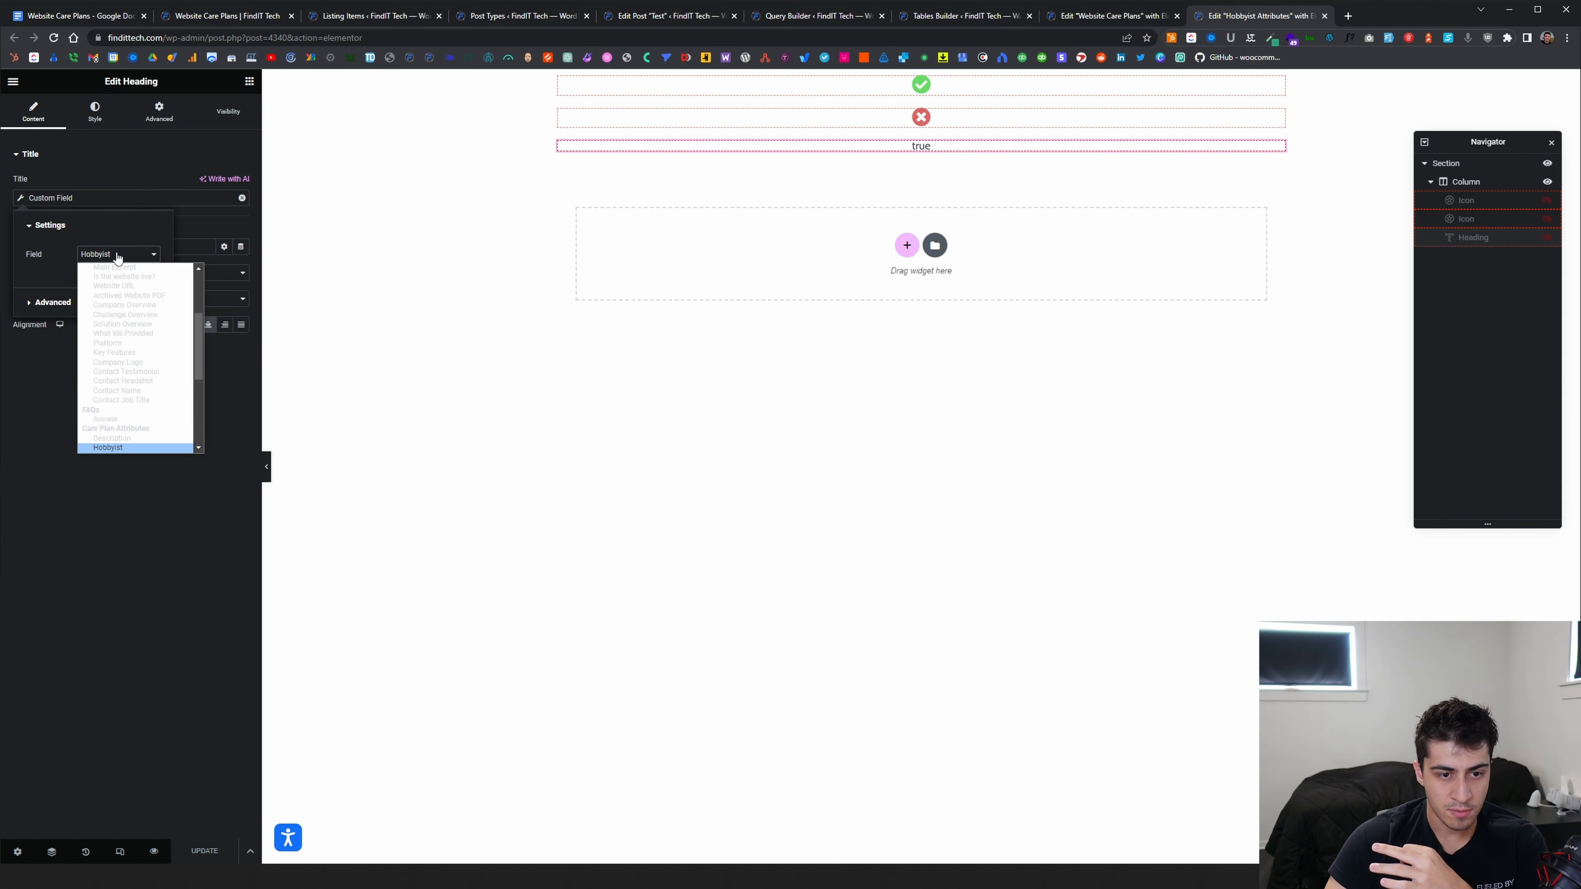
left_click(118, 255)
left_click(126, 454)
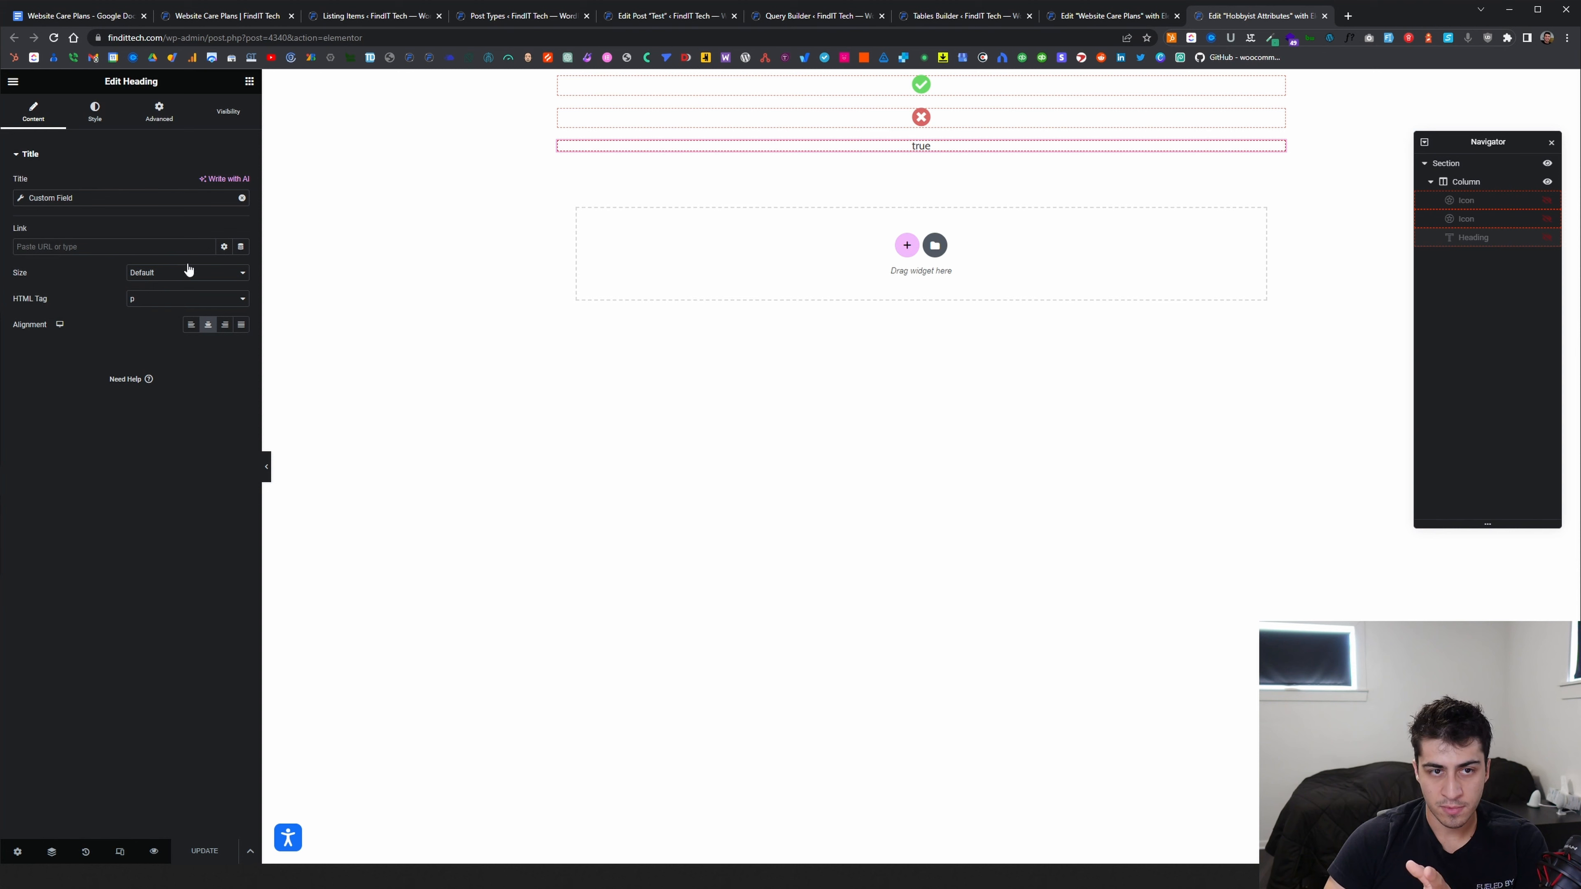
Open the heading's visibility settings, check the custom Executive value in the Test post, and return to the template
left_click(217, 114)
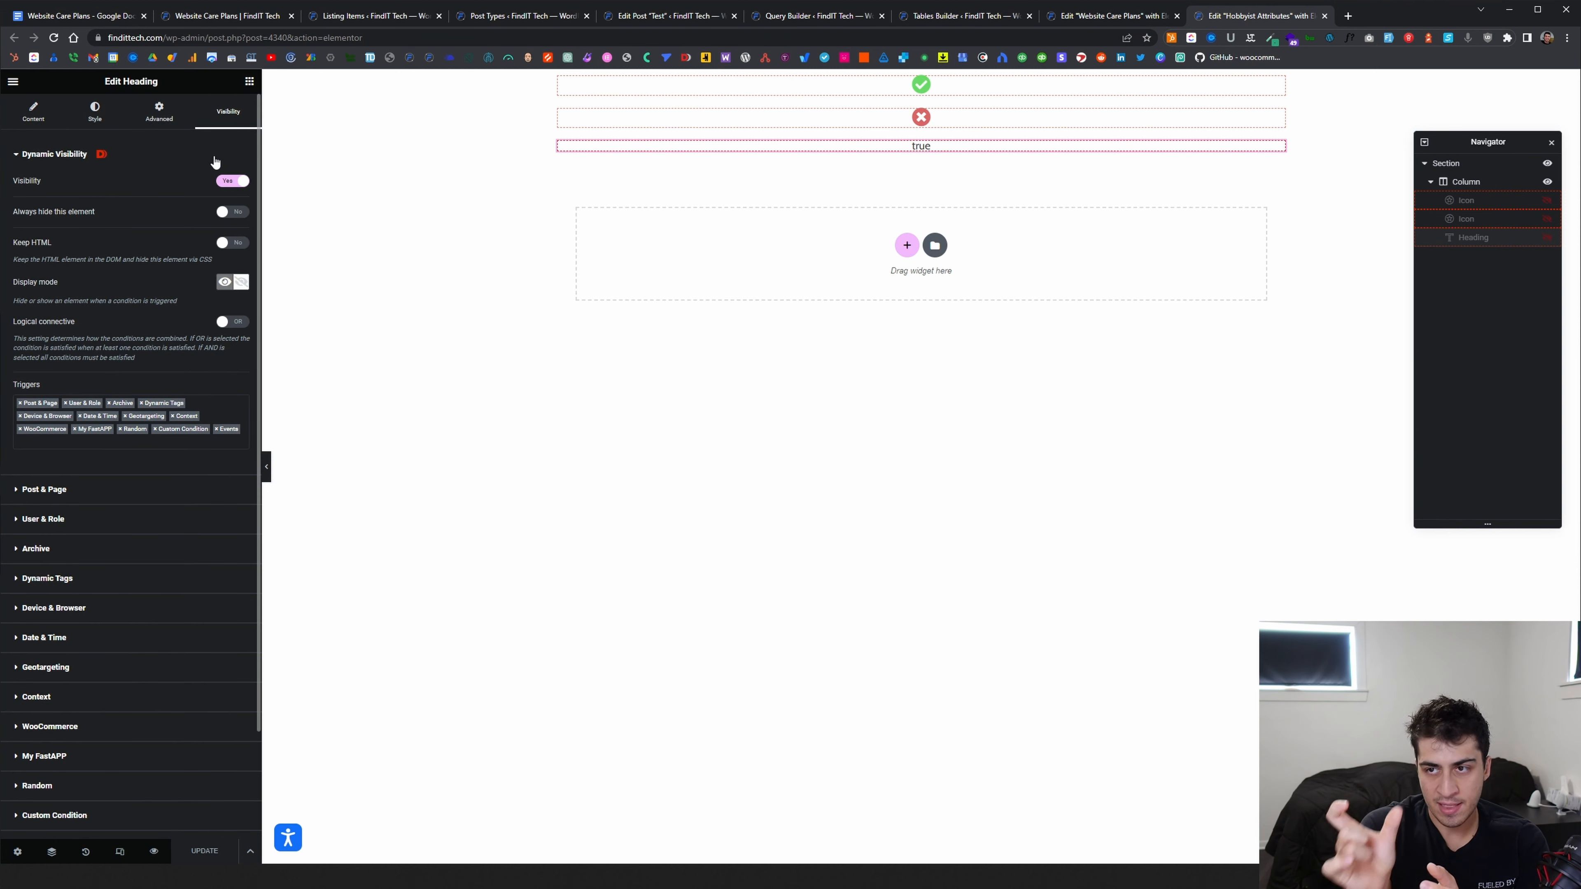
left_click(659, 17)
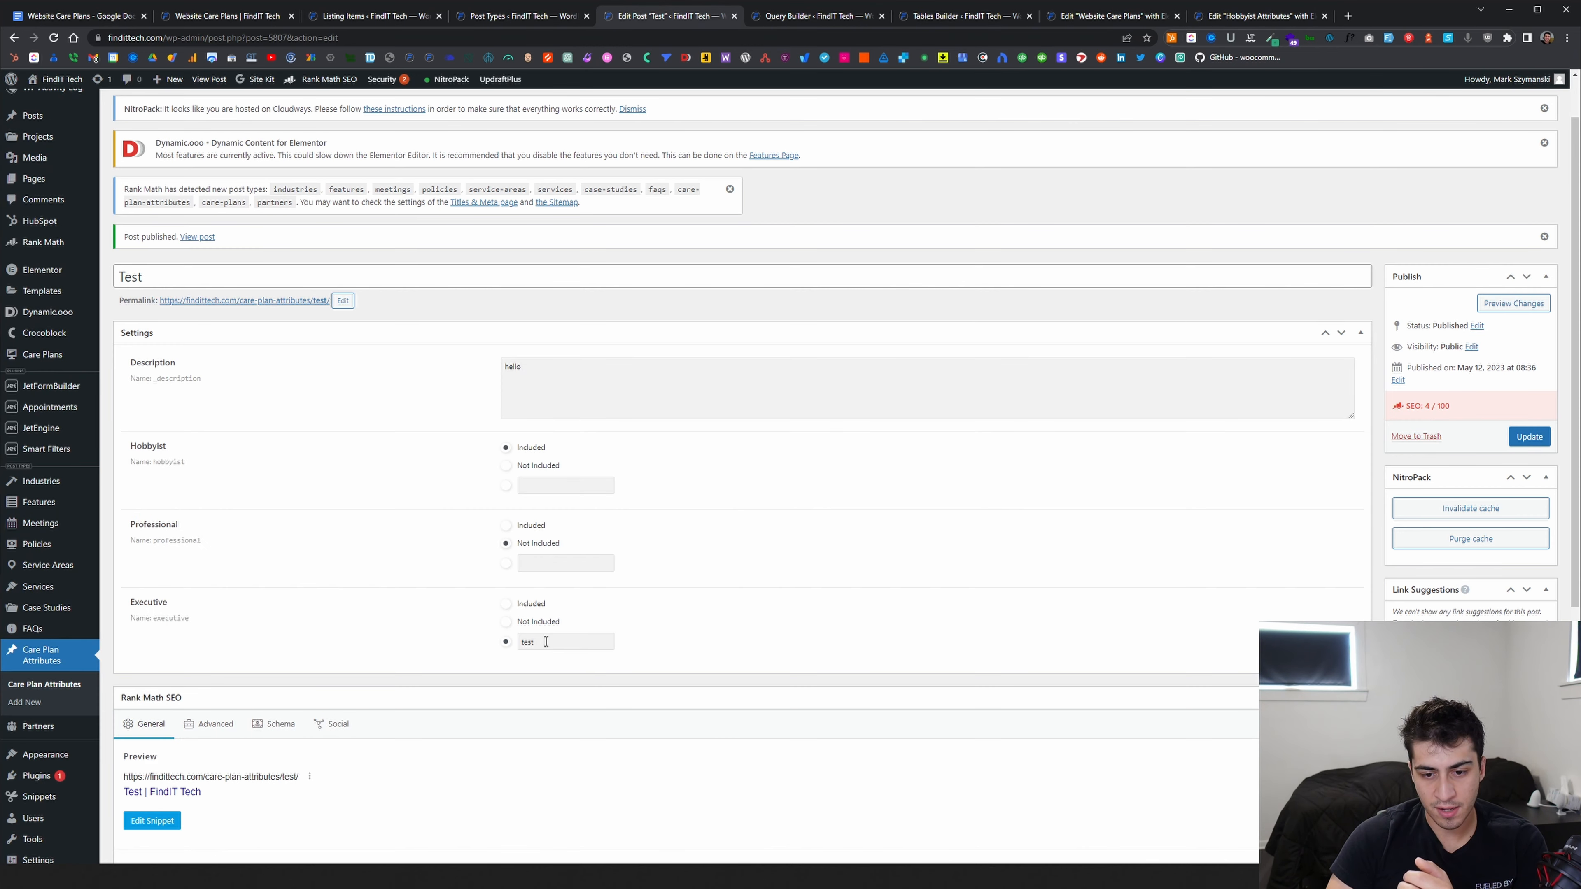
left_click(1291, 5)
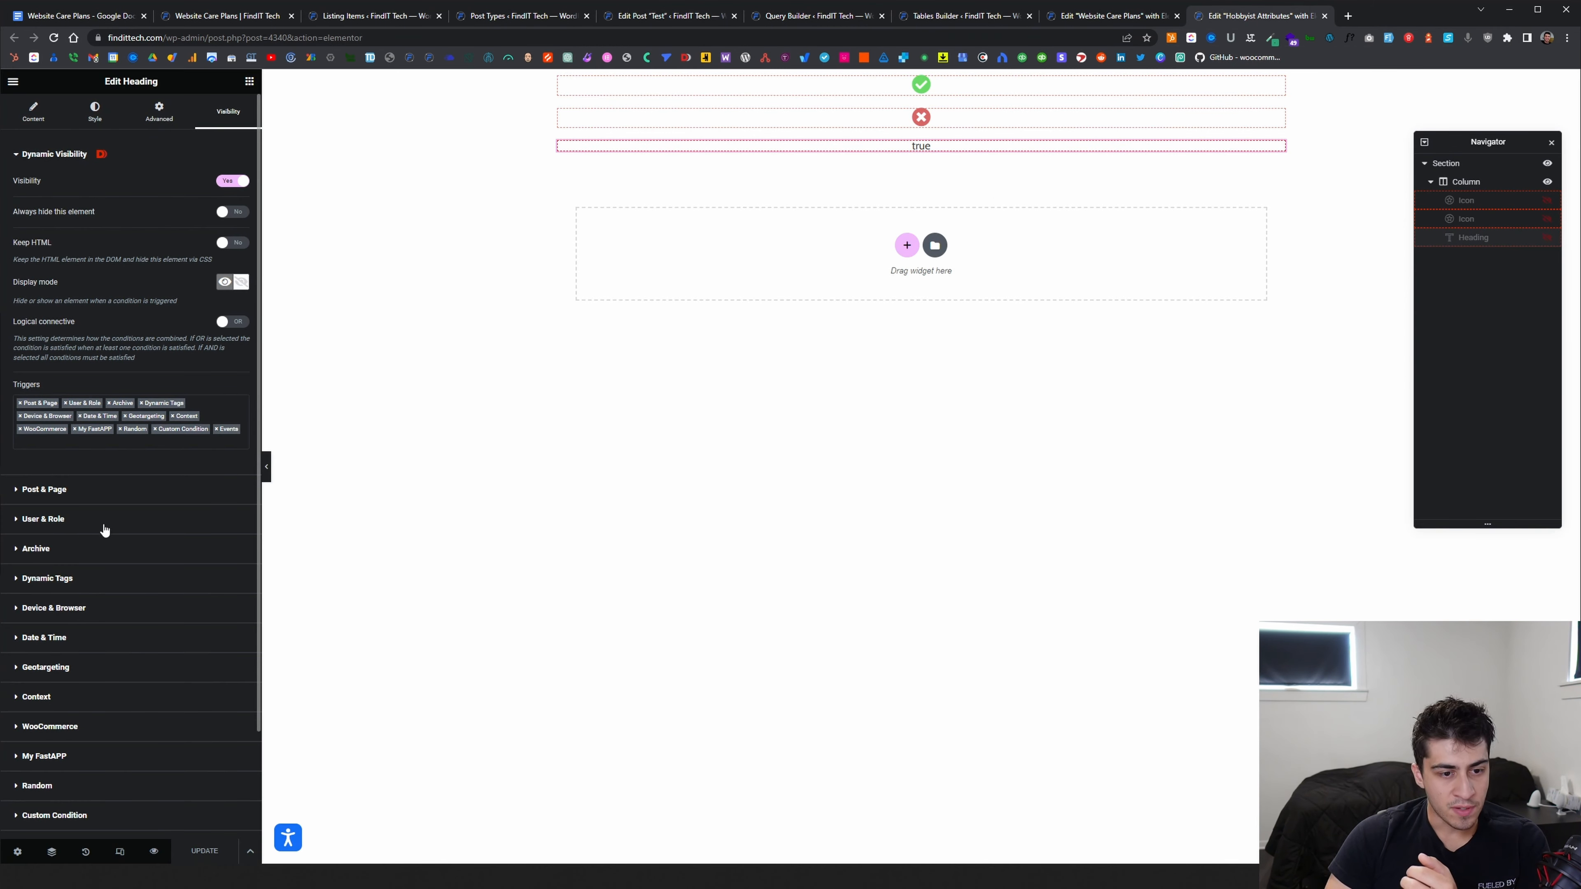
Look through the heading's Post & Page triggers and general dynamic visibility settings for its display condition
left_click(84, 503)
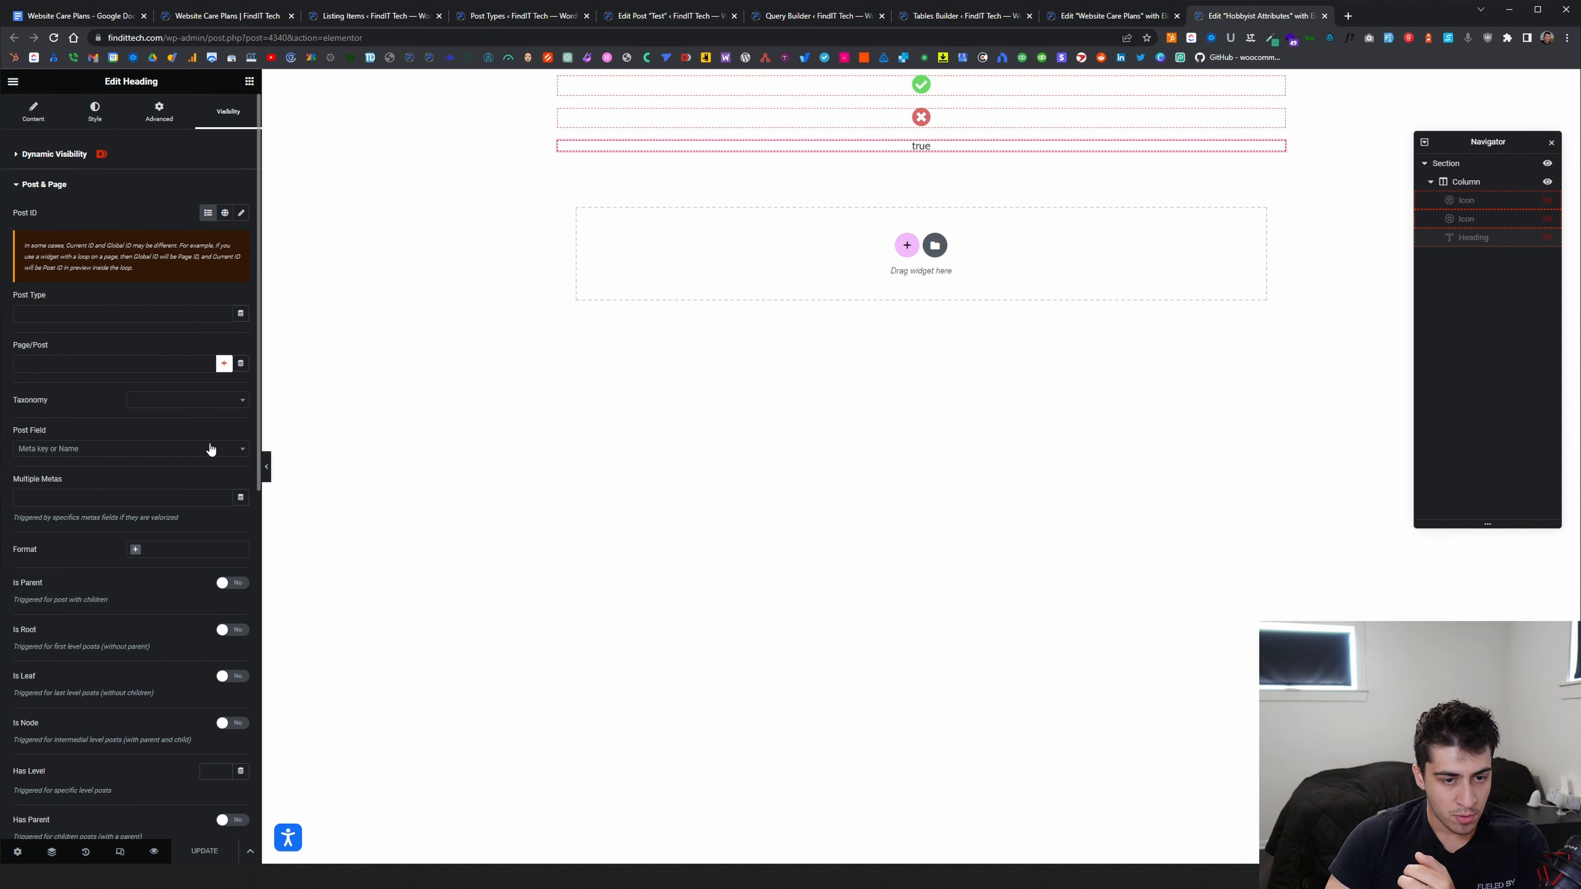
scroll(211, 449, "down", 1)
scroll(214, 436, "up", 1)
scroll(205, 374, "down", 2)
scroll(188, 262, "up", 2)
left_click(128, 155)
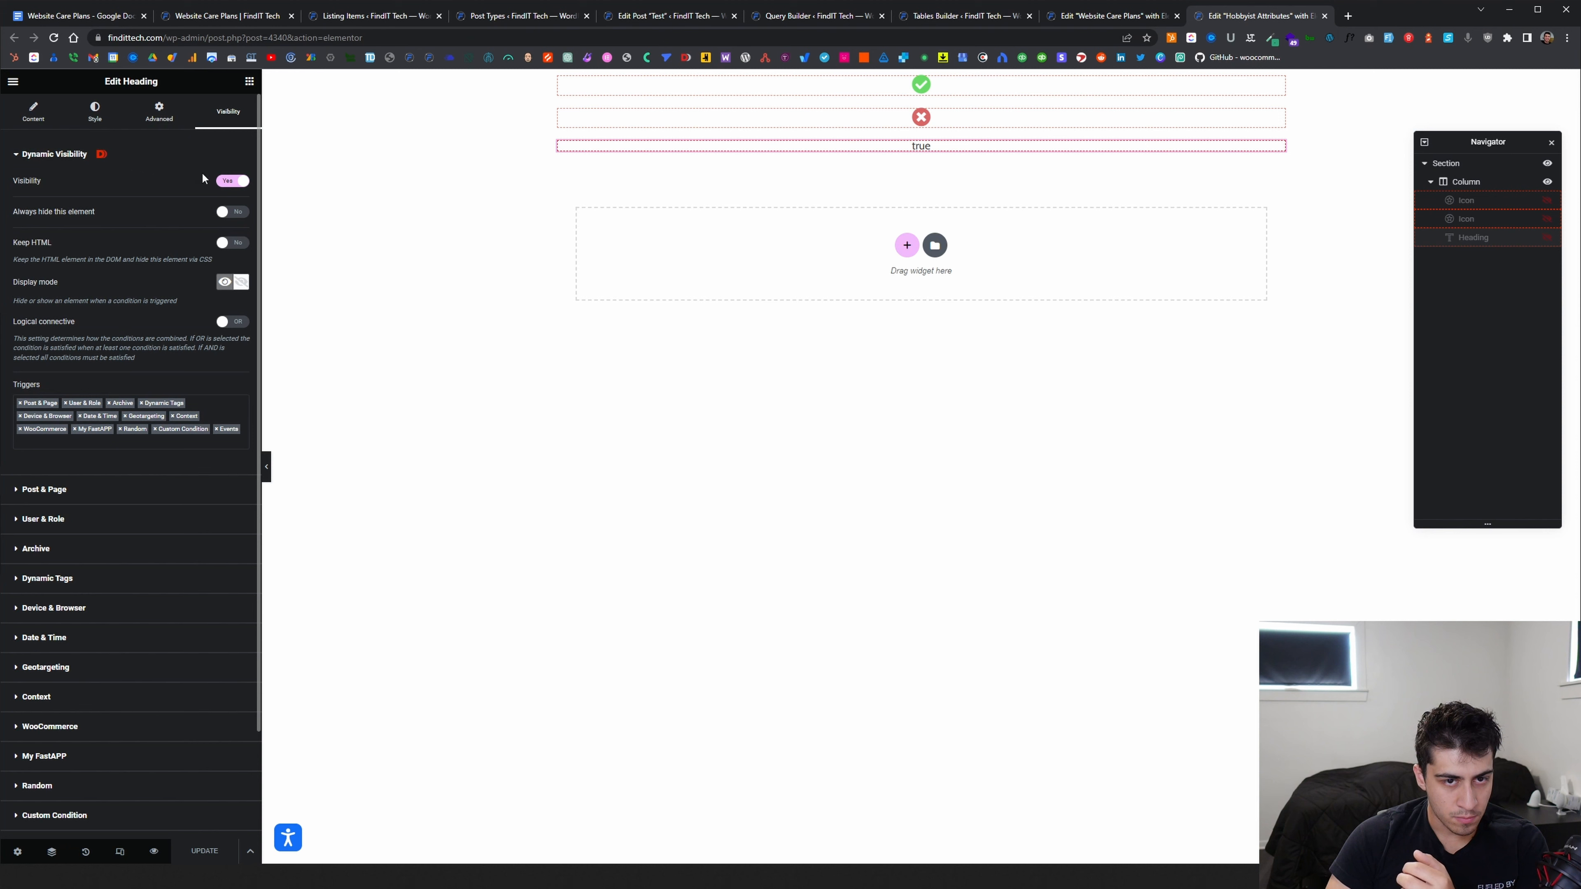
left_click(84, 491)
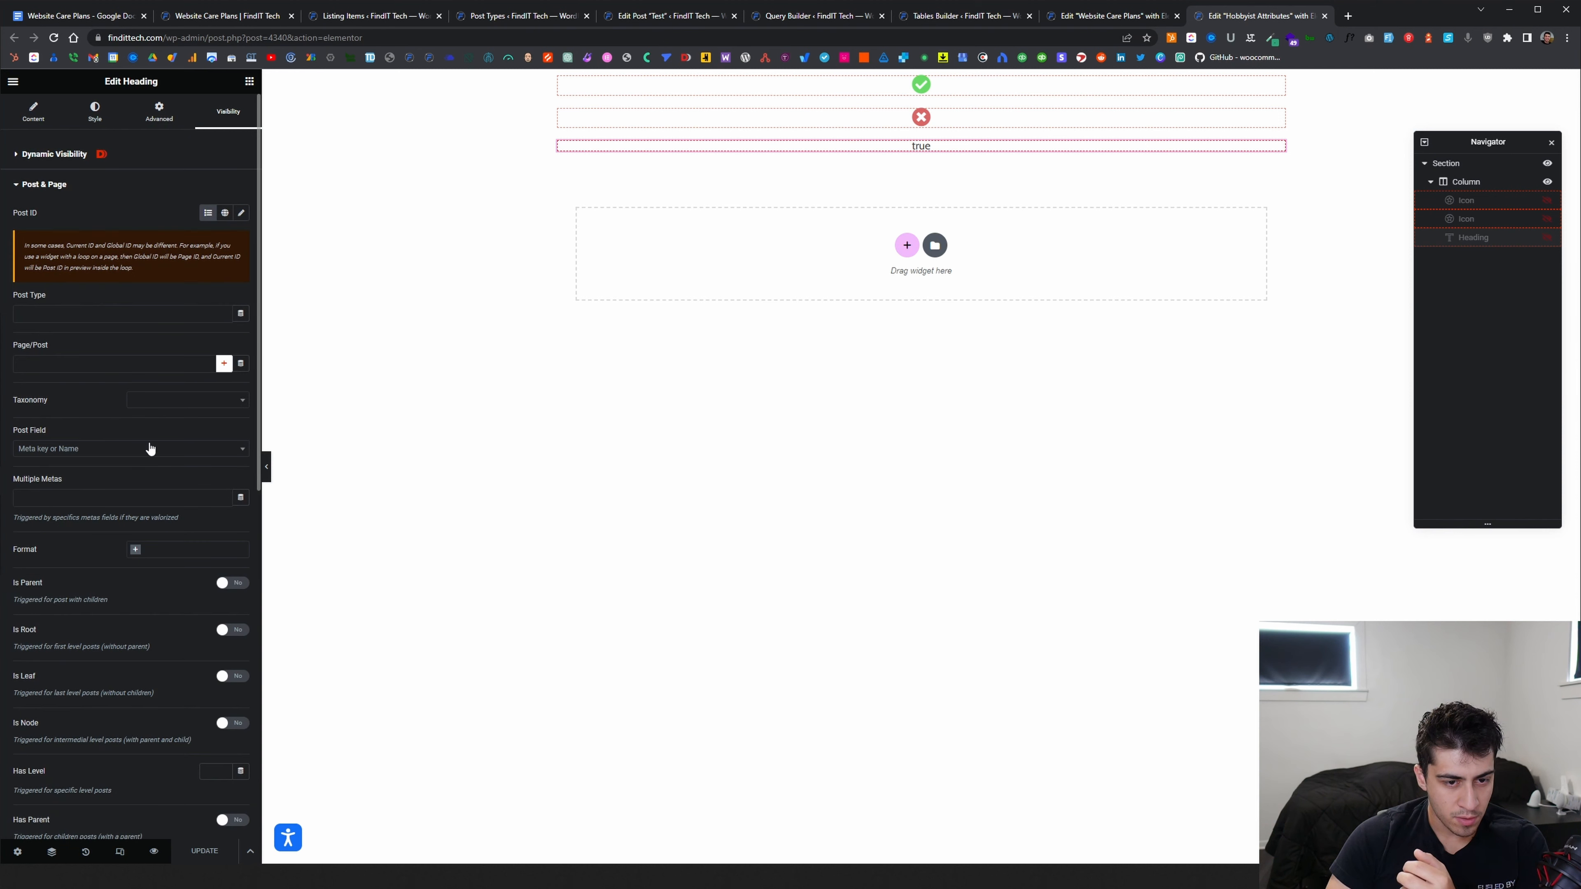
scroll(158, 417, "down", 9)
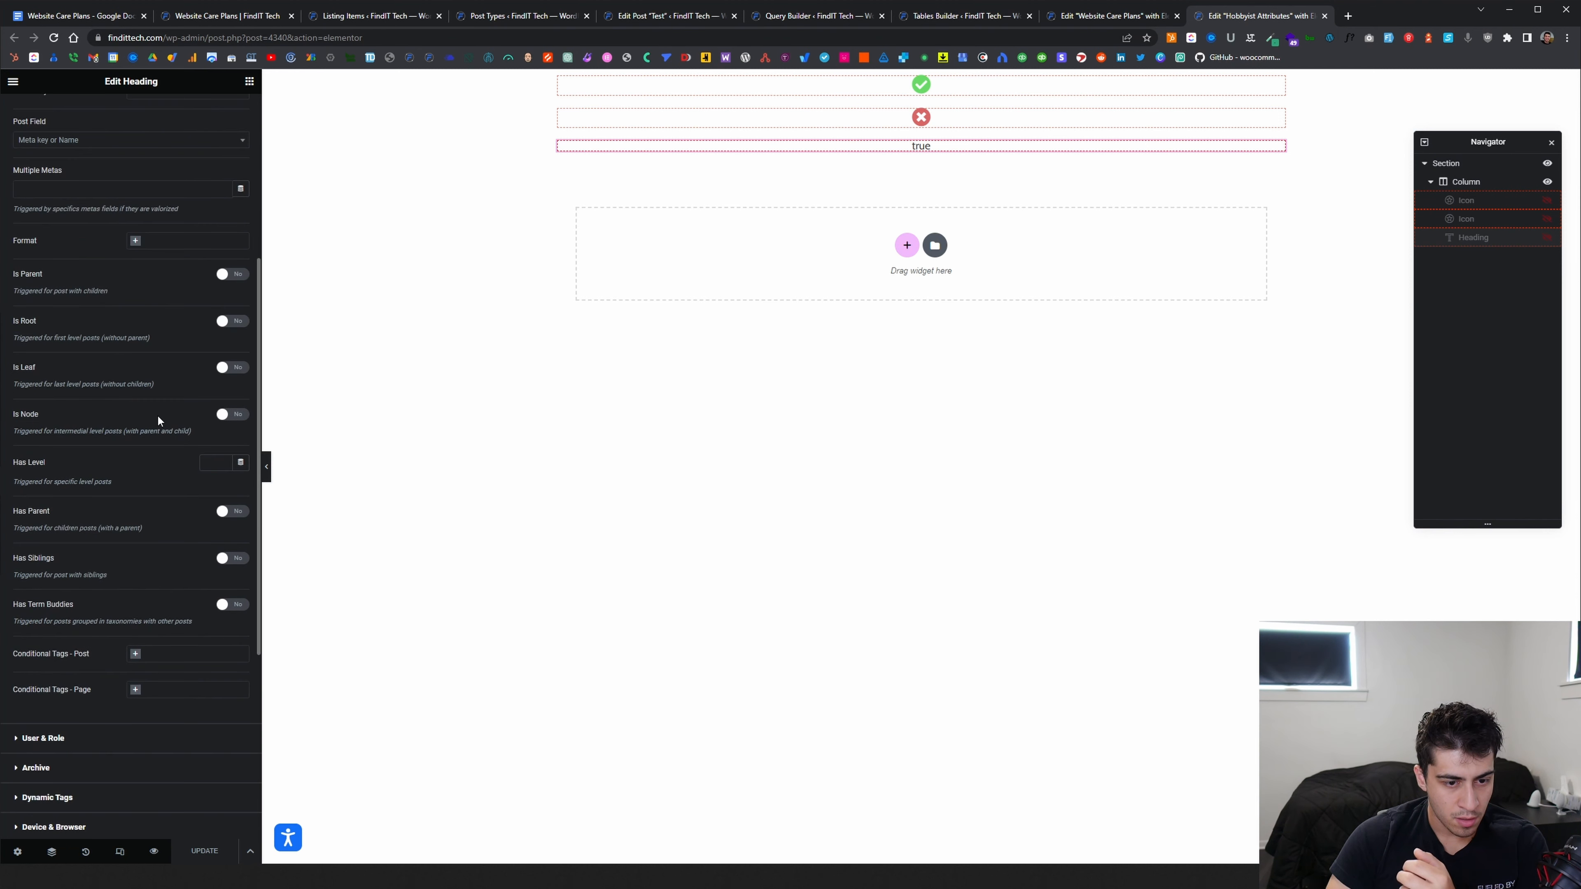
scroll(149, 311, "up", 9)
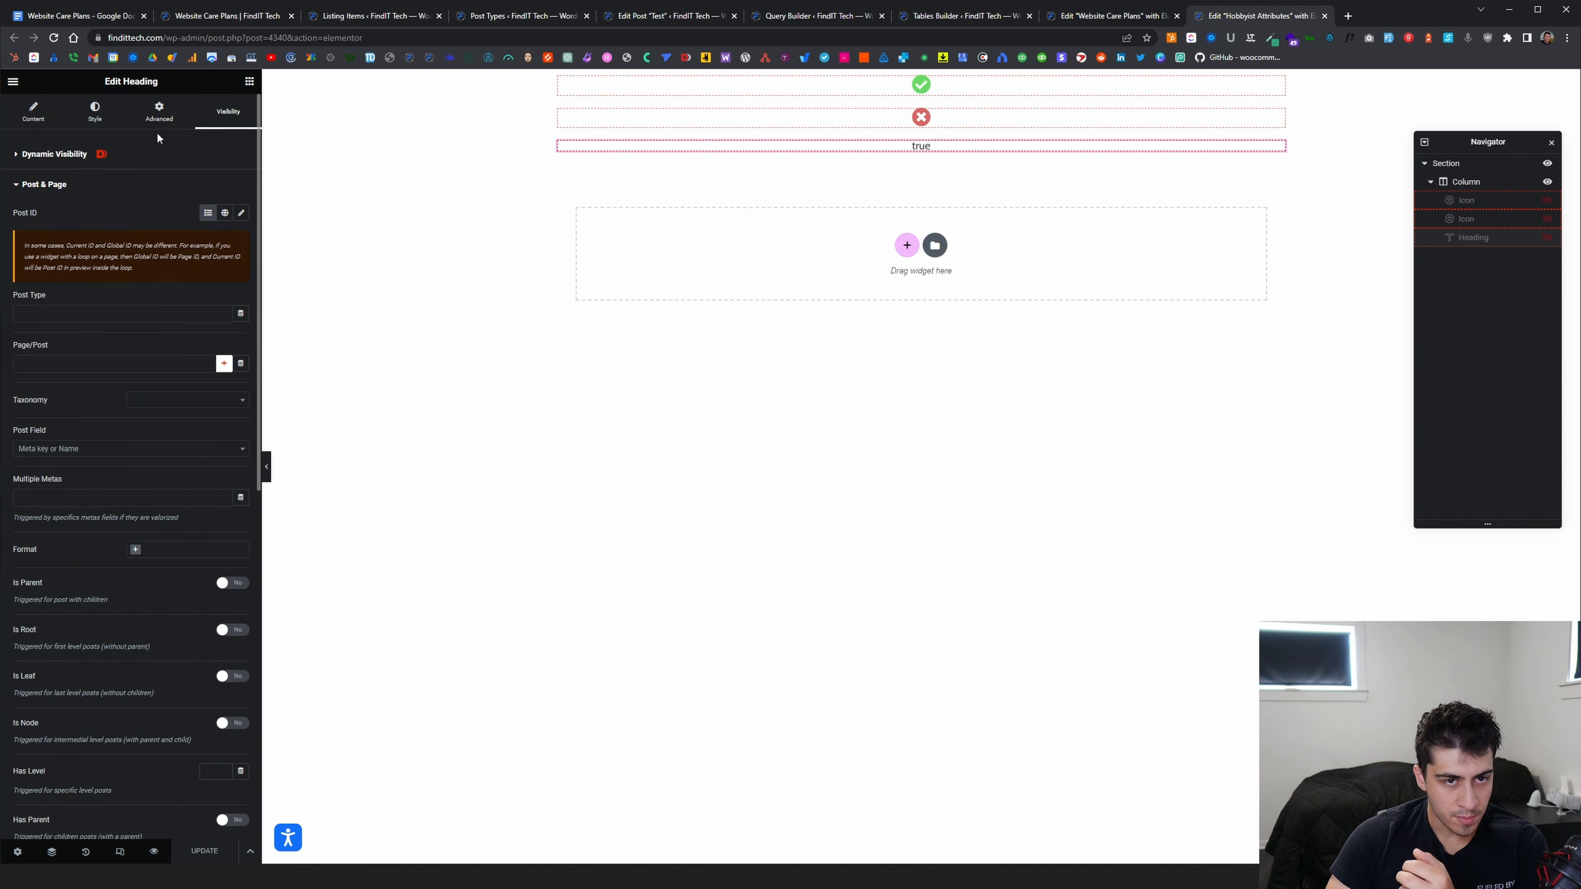
Check the heading's advanced Dynamic Conditions for a display rule, then return to its Dynamic Visibility settings
left_click(151, 160)
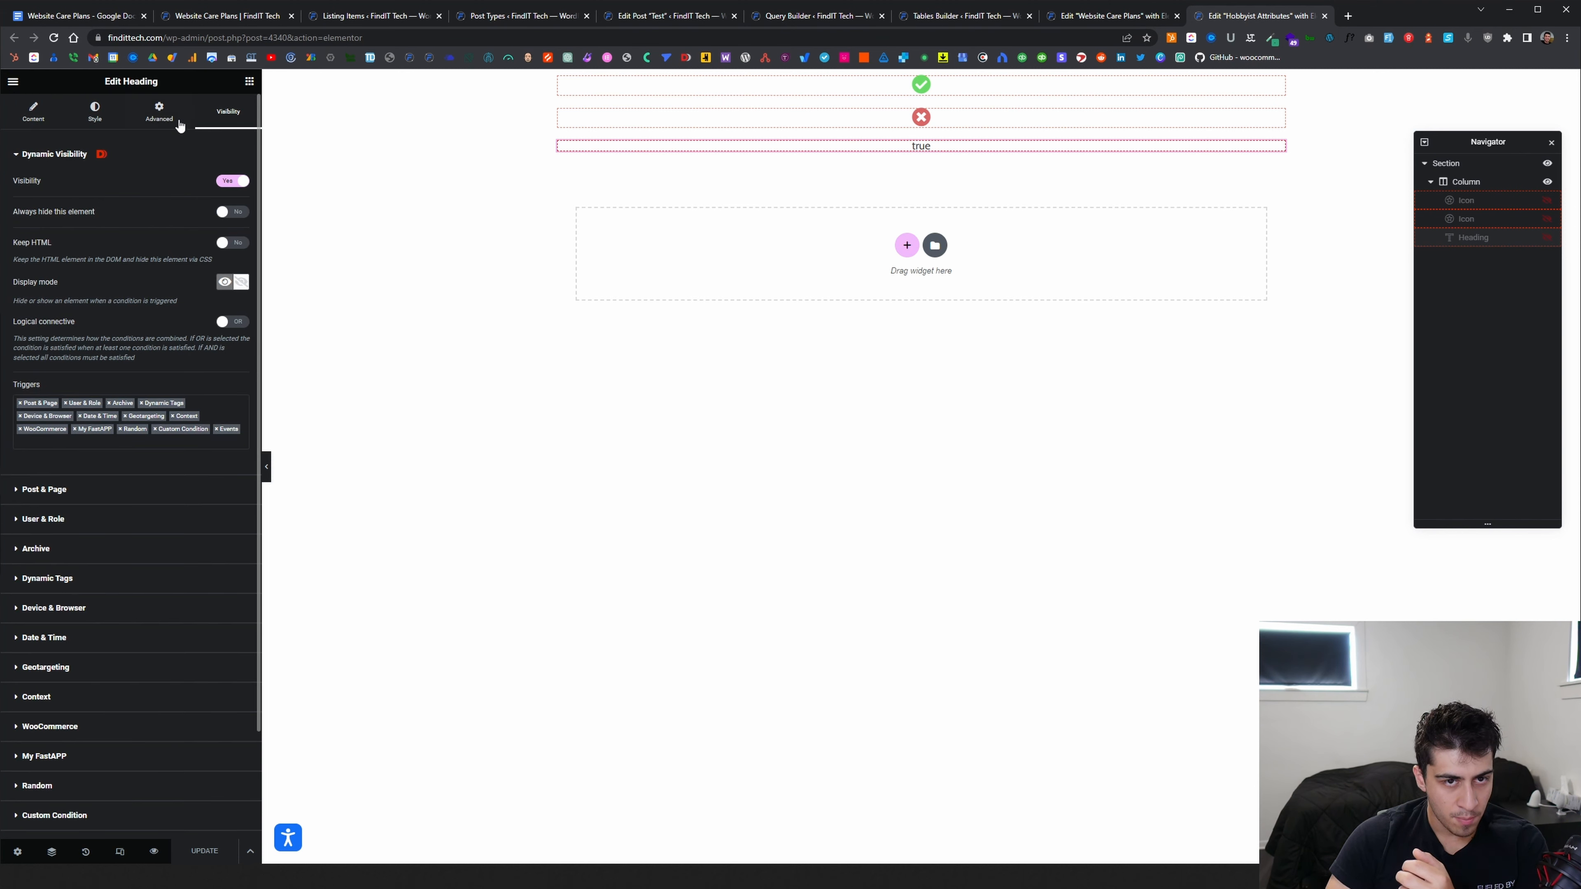
left_click(159, 112)
scroll(138, 552, "down", 1)
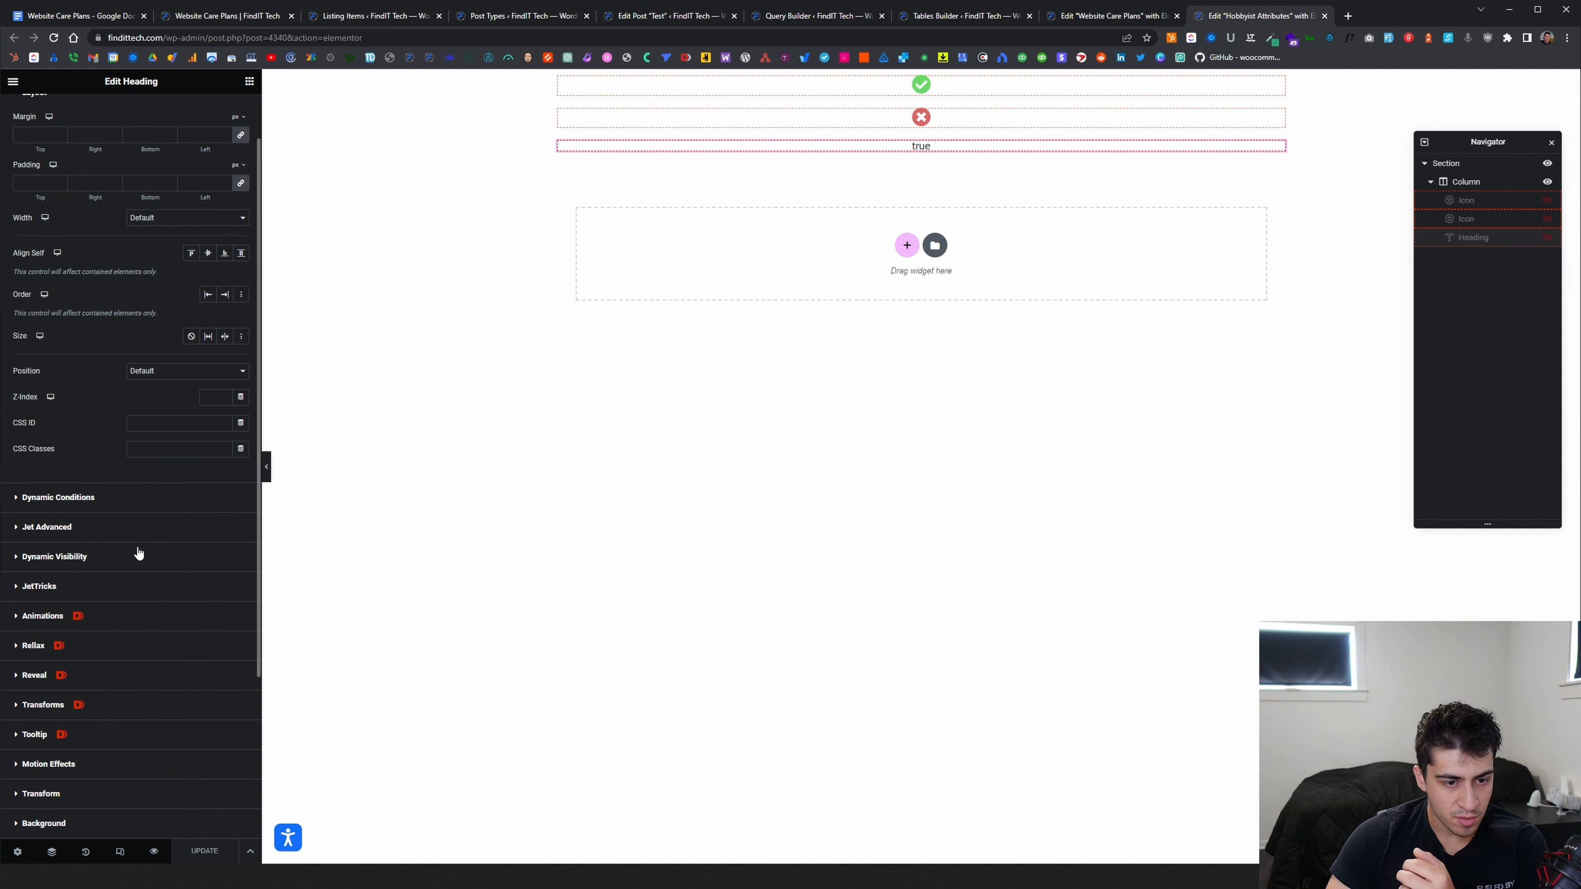
left_click(118, 502)
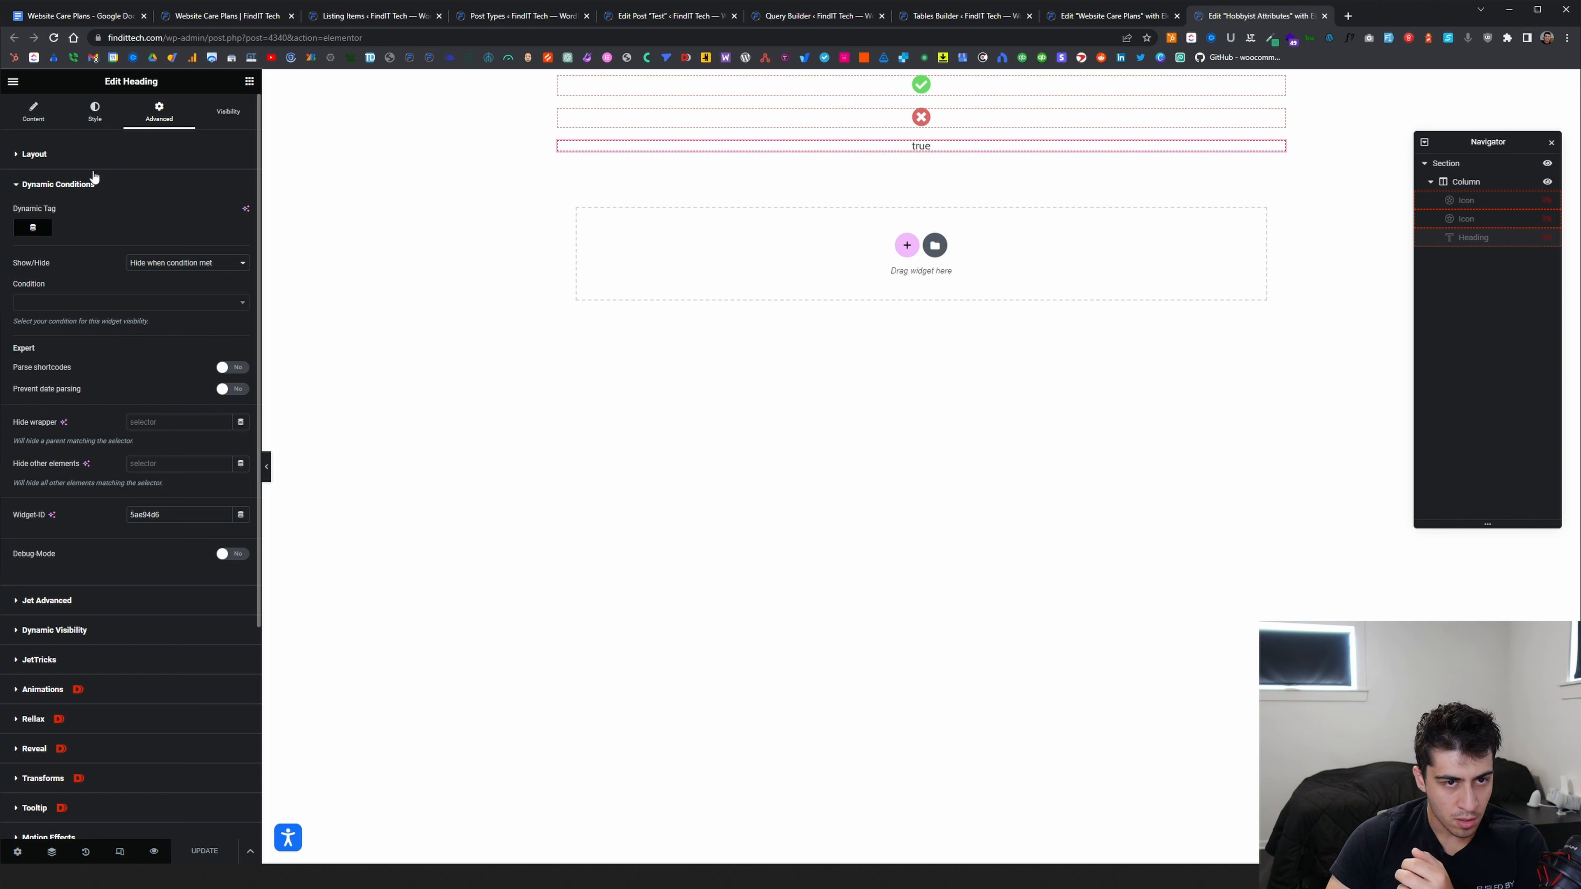
left_click(93, 156)
left_click(211, 122)
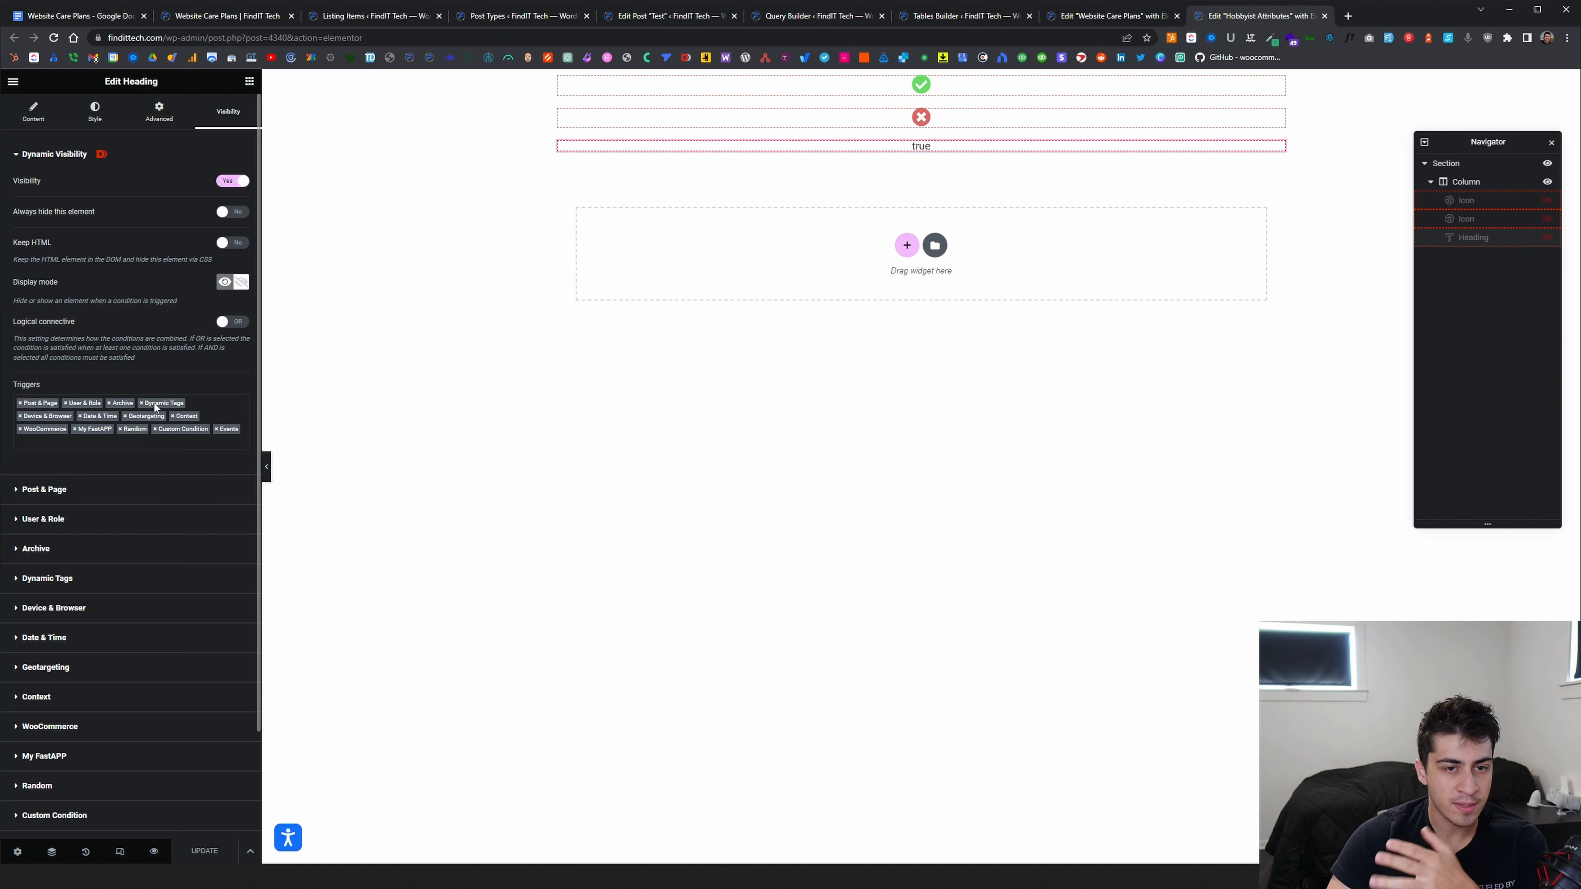
Search the heading's remaining visibility trigger groups and expand its Custom Condition PHP code
scroll(125, 423, "down", 1)
left_click(87, 433)
scroll(90, 436, "down", 10)
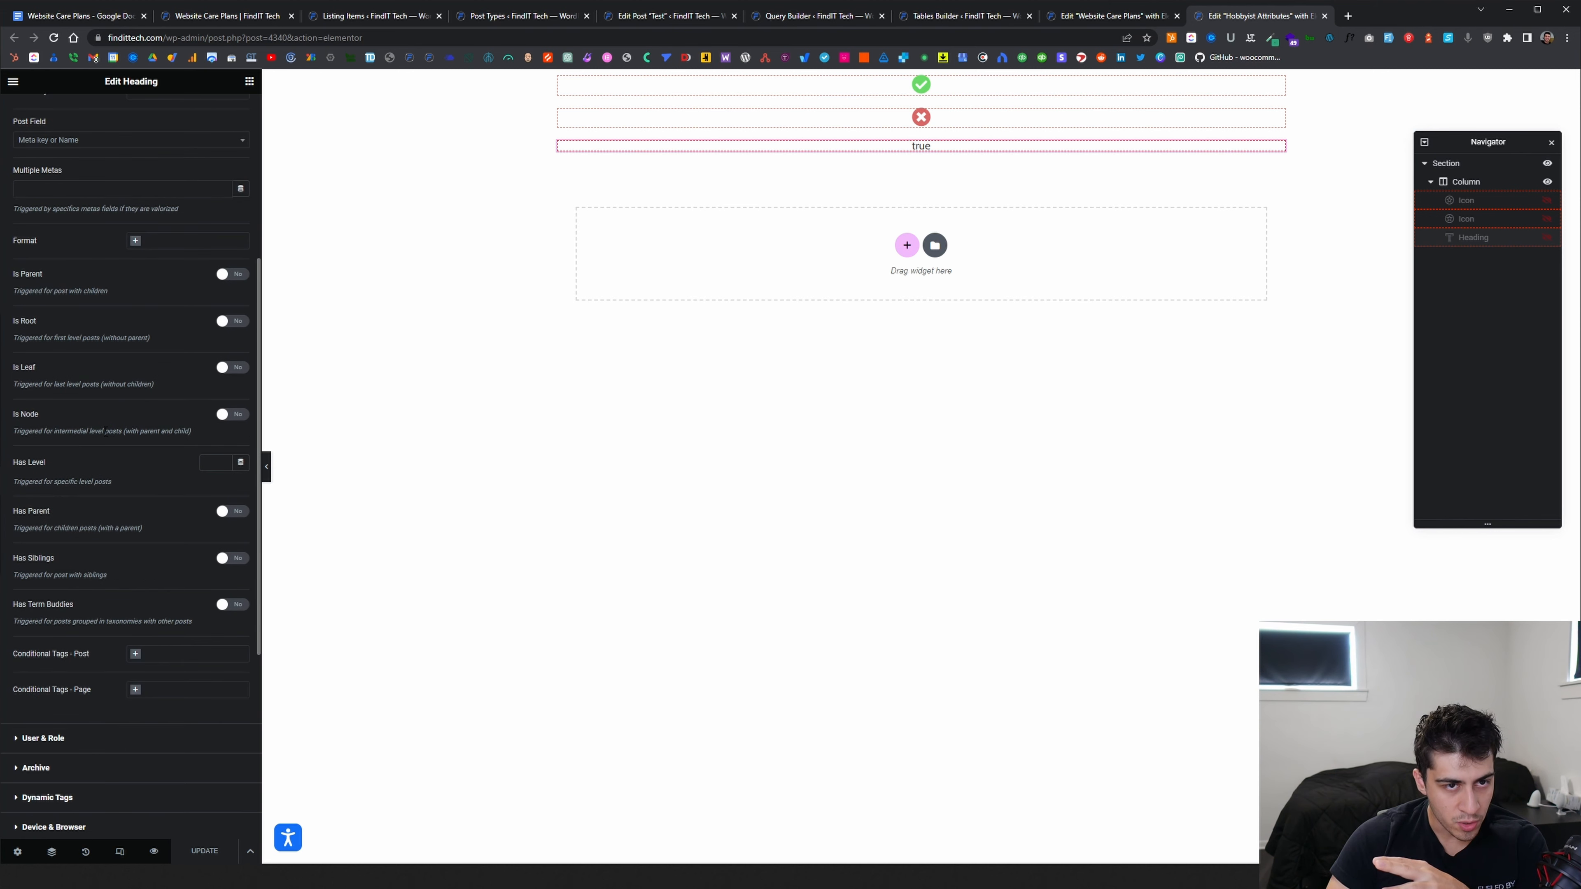
left_click(68, 394)
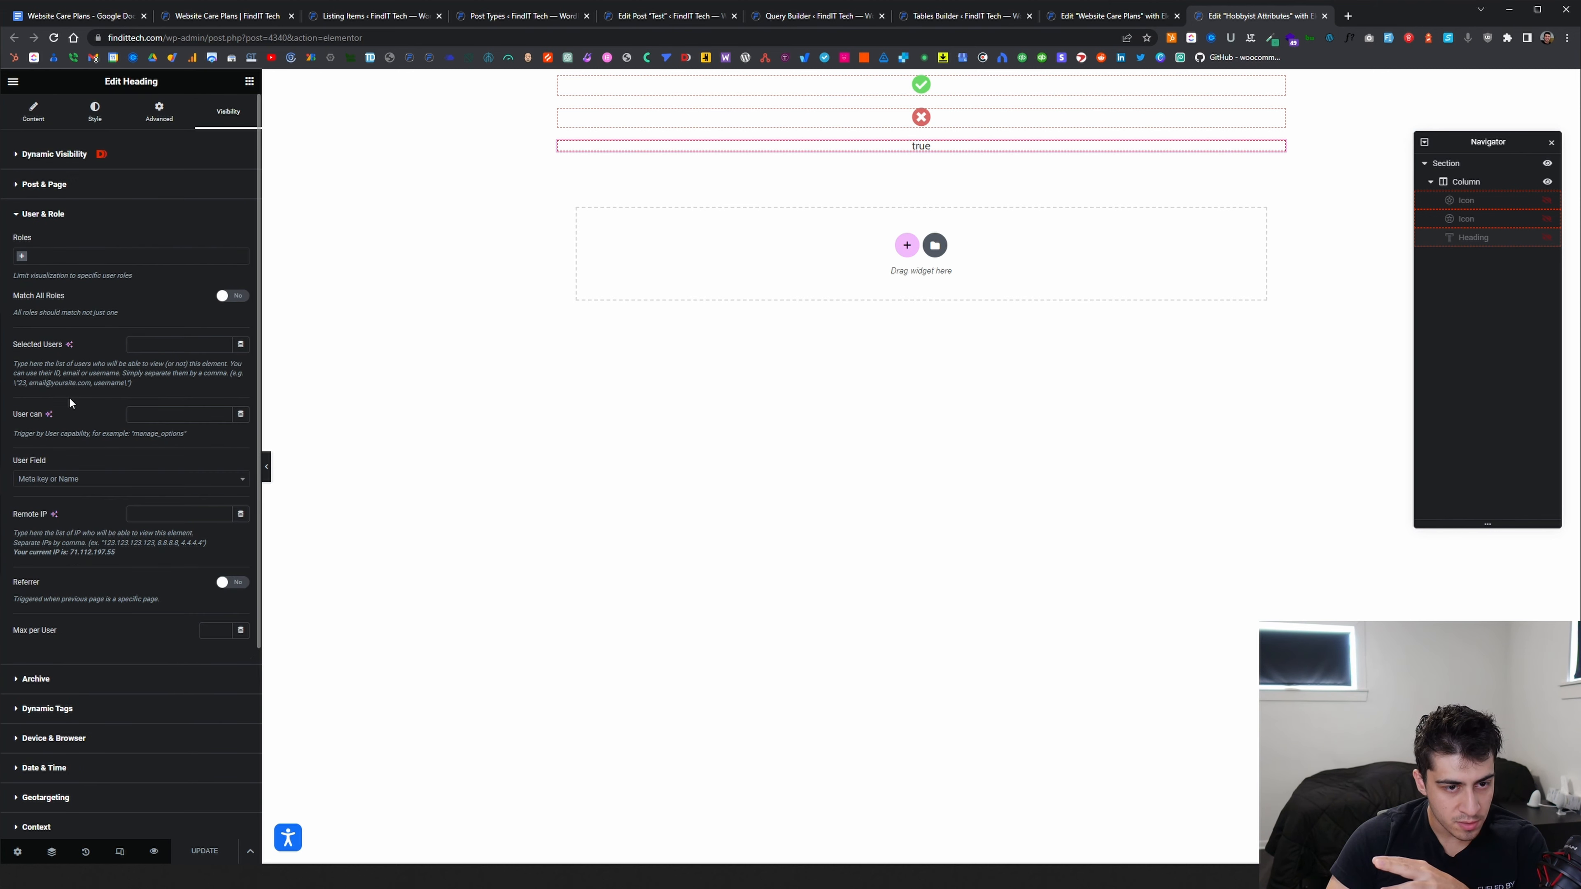
scroll(71, 401, "down", 4)
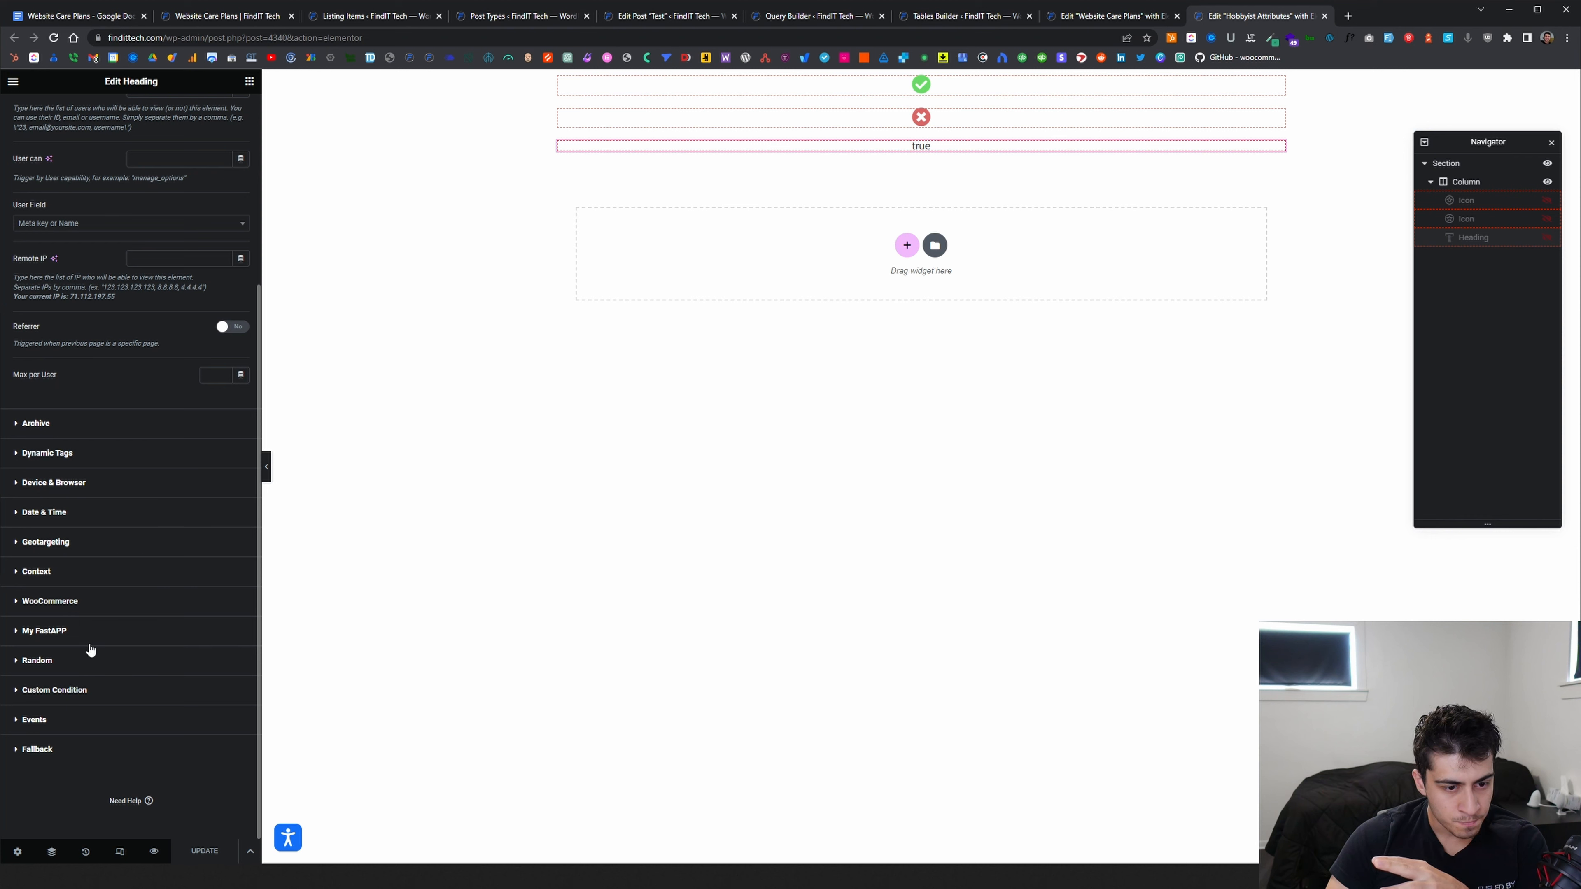
left_click(71, 721)
left_click(100, 521)
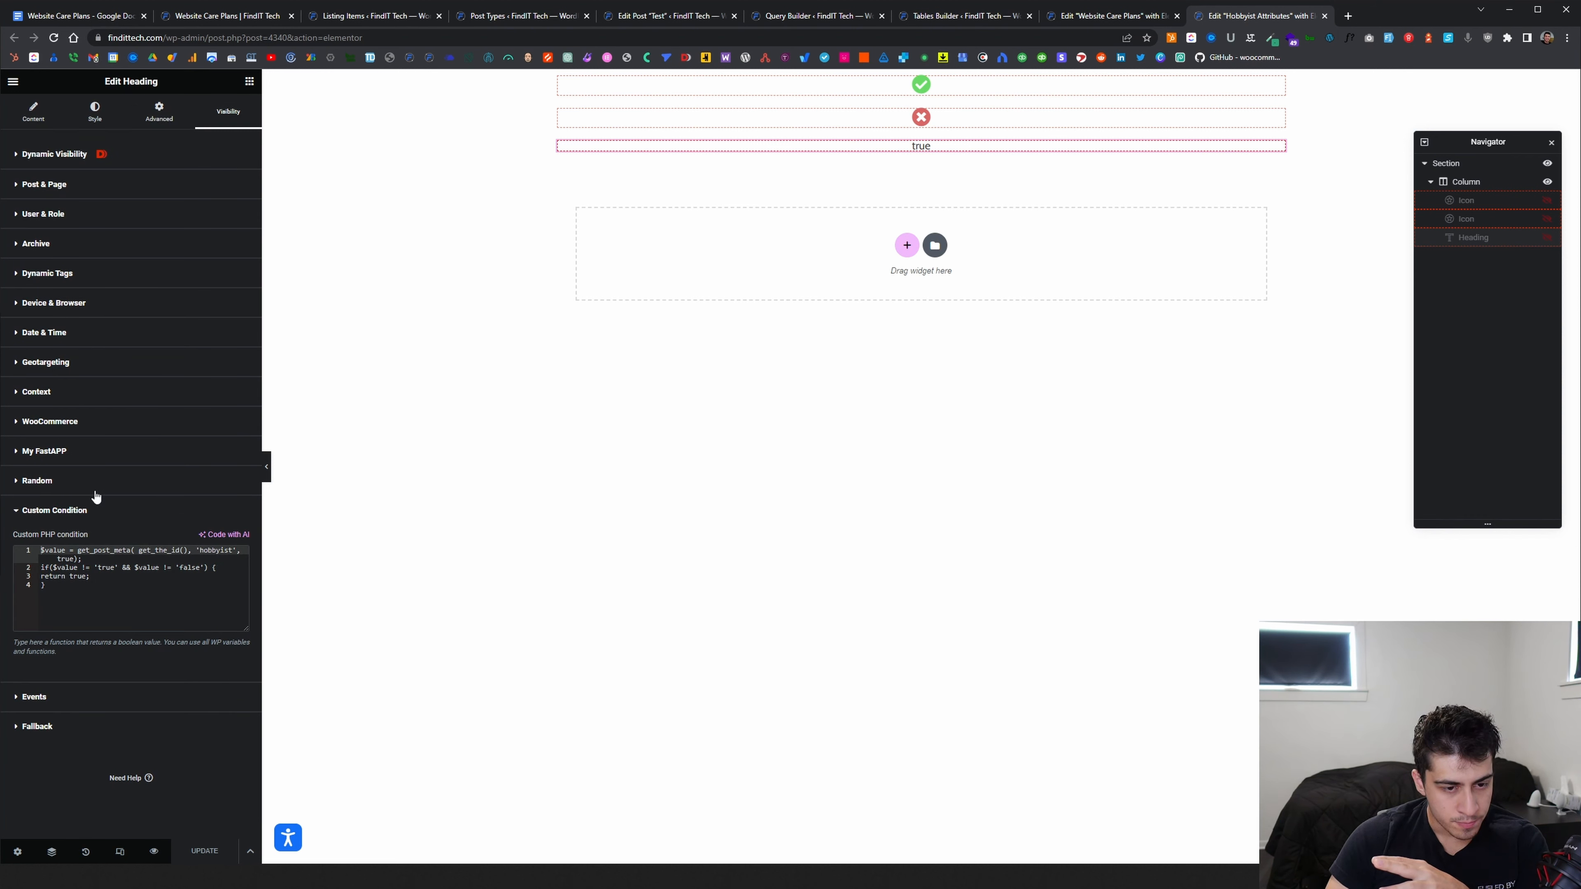
Examine the custom PHP condition line by line, from the hobbyist meta lookup to the return statement
left_click(87, 590)
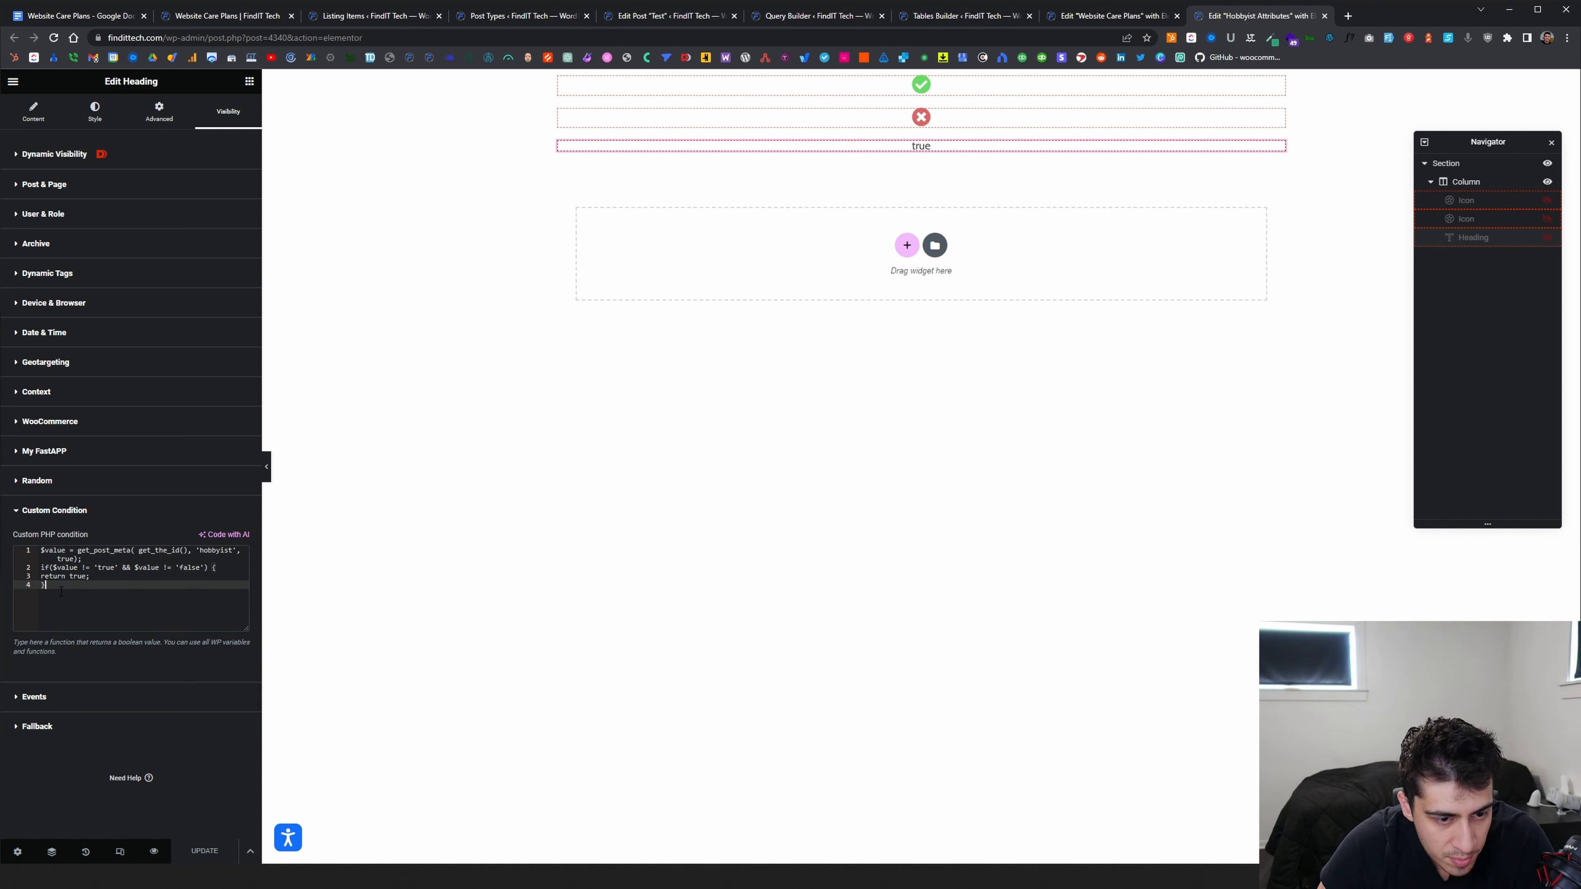
left_click_drag(61, 591, 30, 547)
left_click(51, 559)
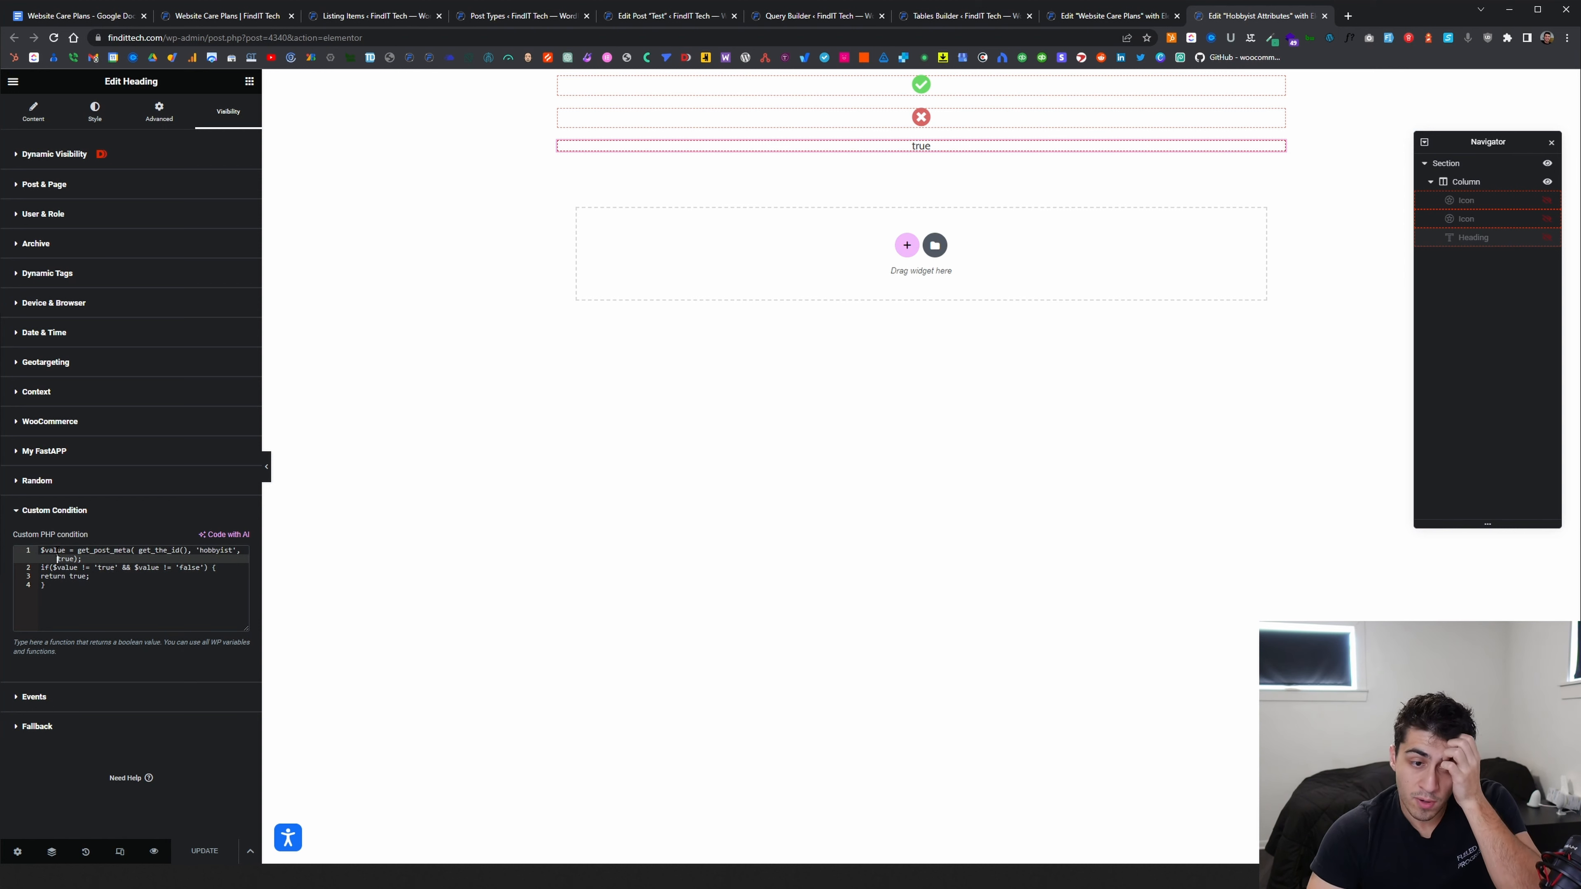
left_click(66, 551)
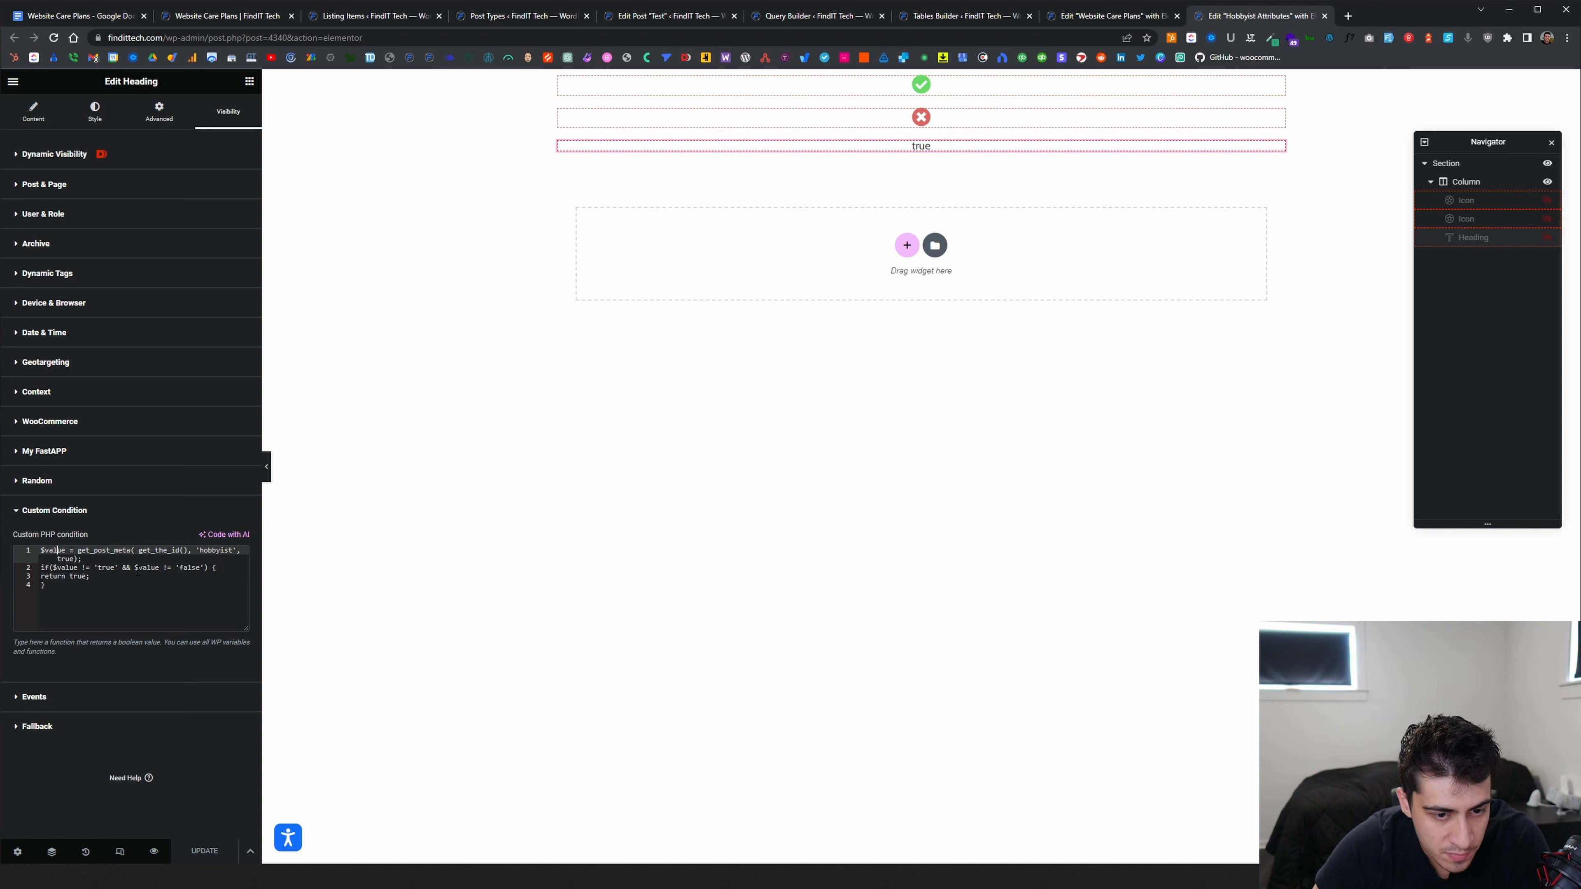
left_click(99, 575)
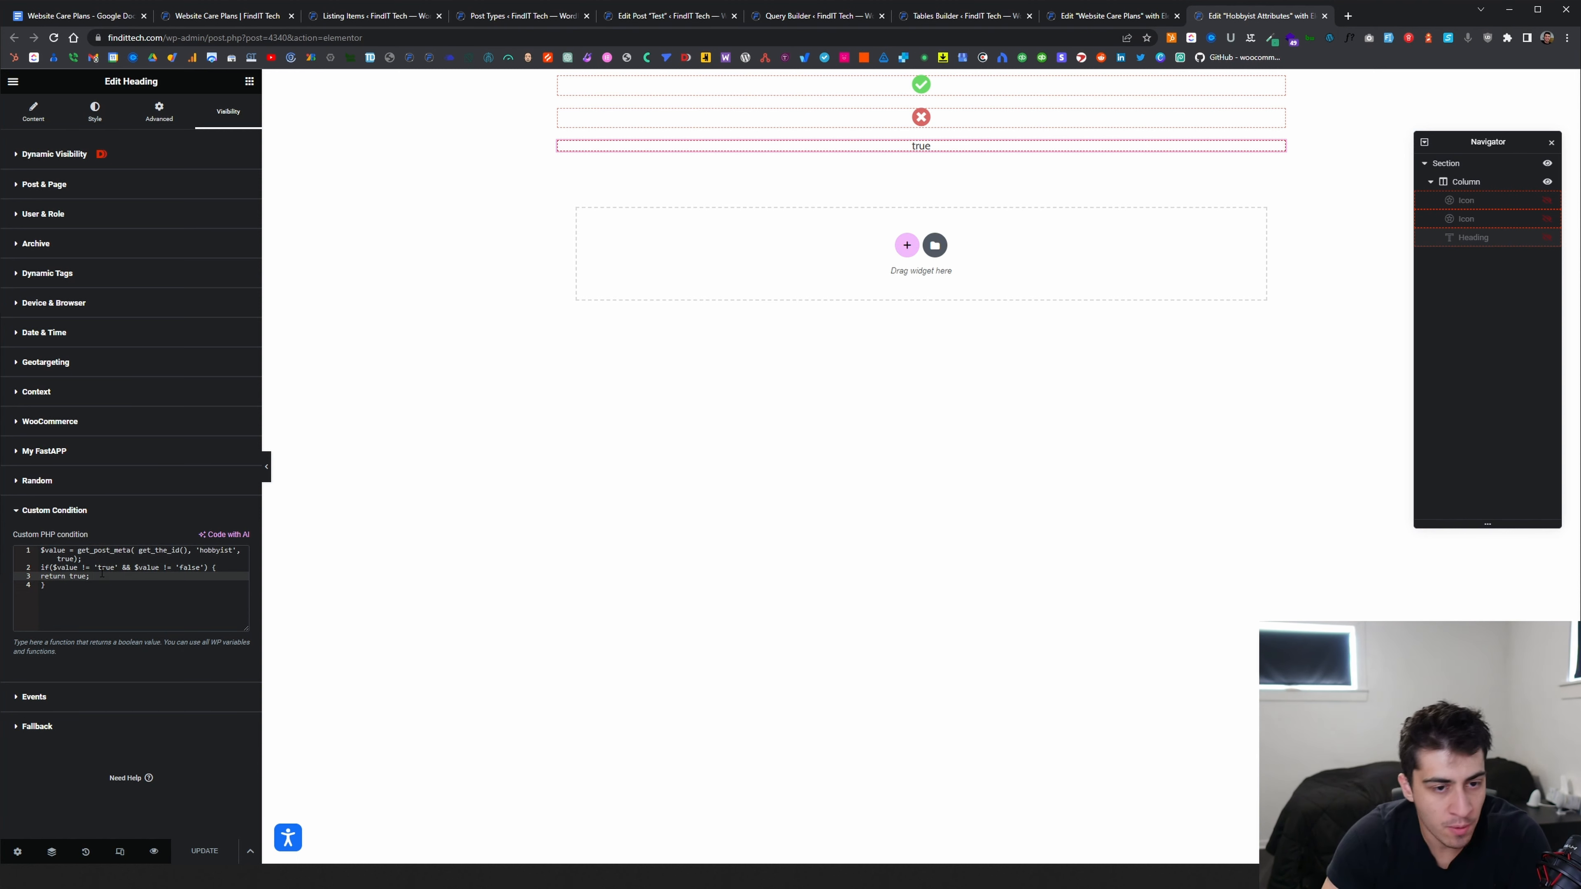
Revisit the heading's Post & Page triggers to compare them with the PHP condition, closing the newly opened browser tab
left_click(107, 184)
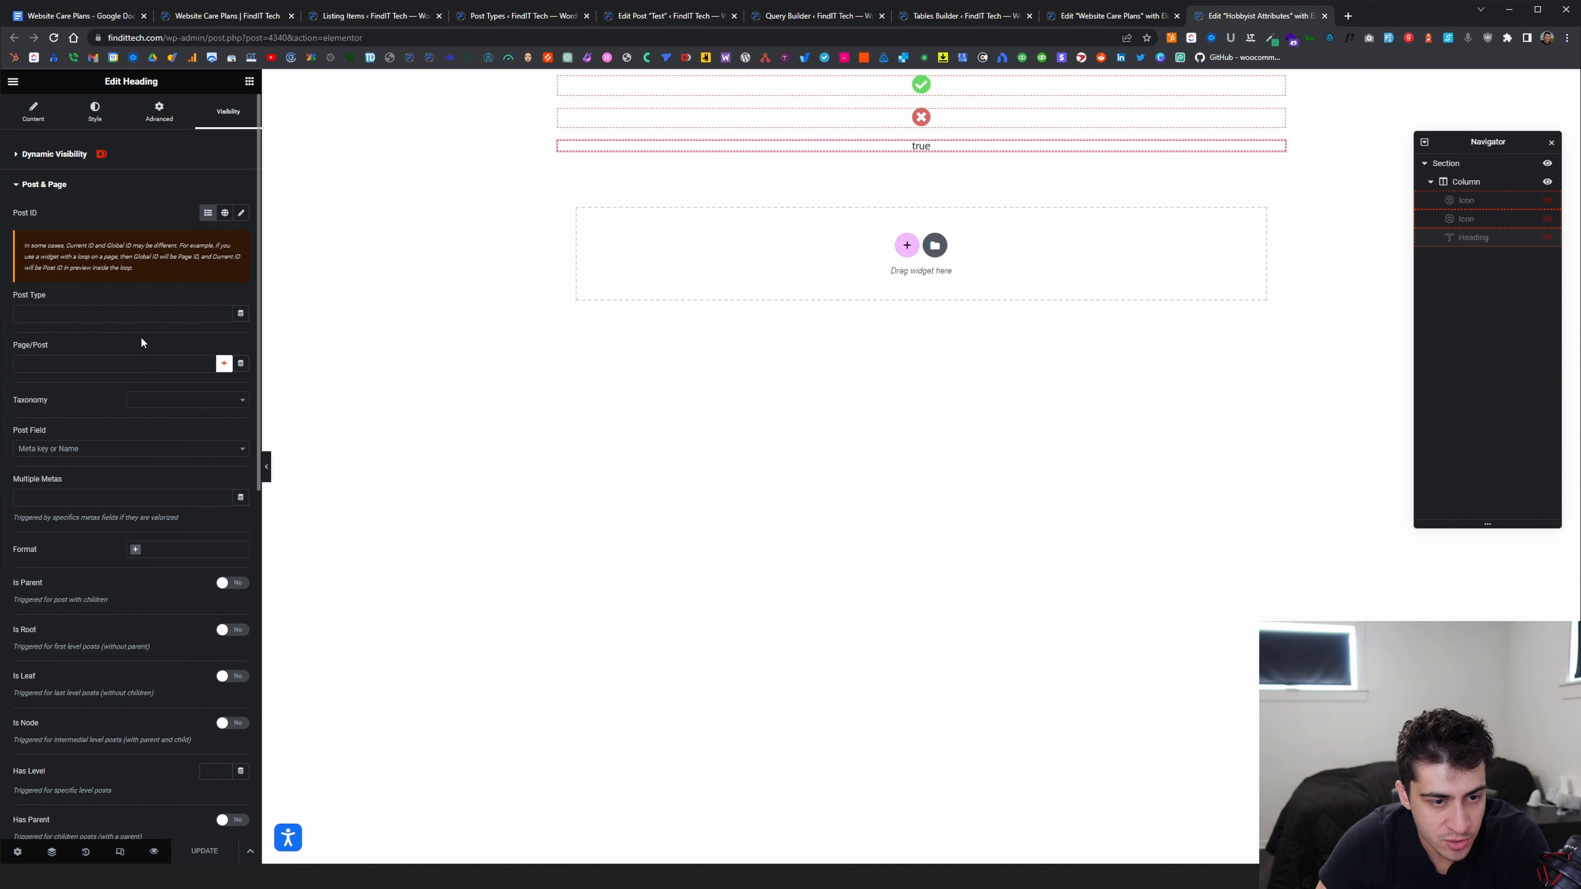
scroll(142, 364, "down", 2)
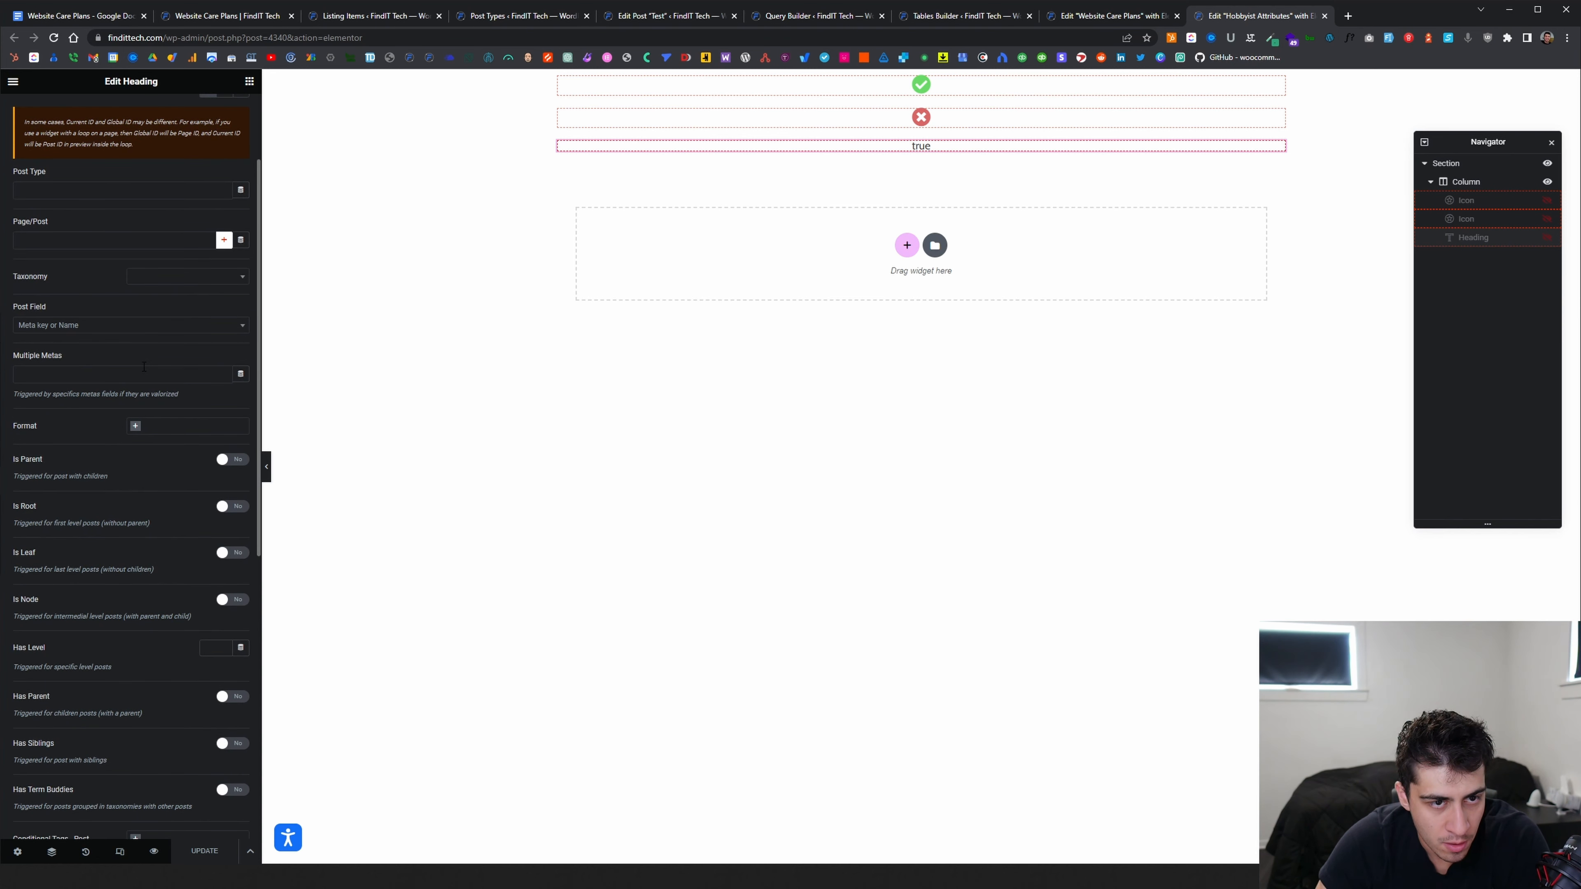
left_click(223, 241)
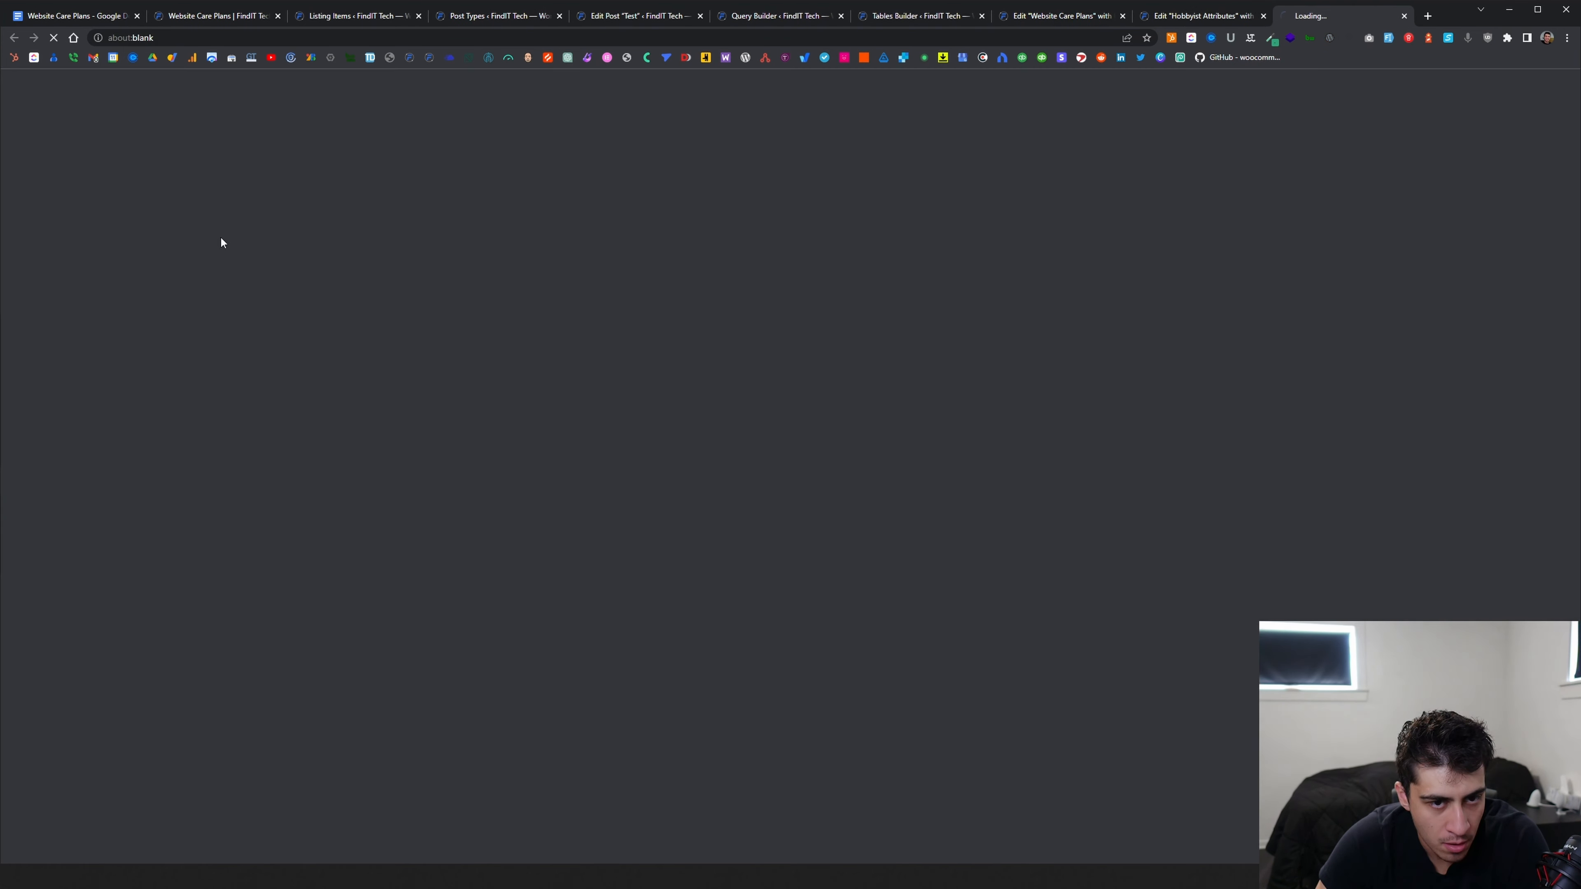
left_click(1404, 16)
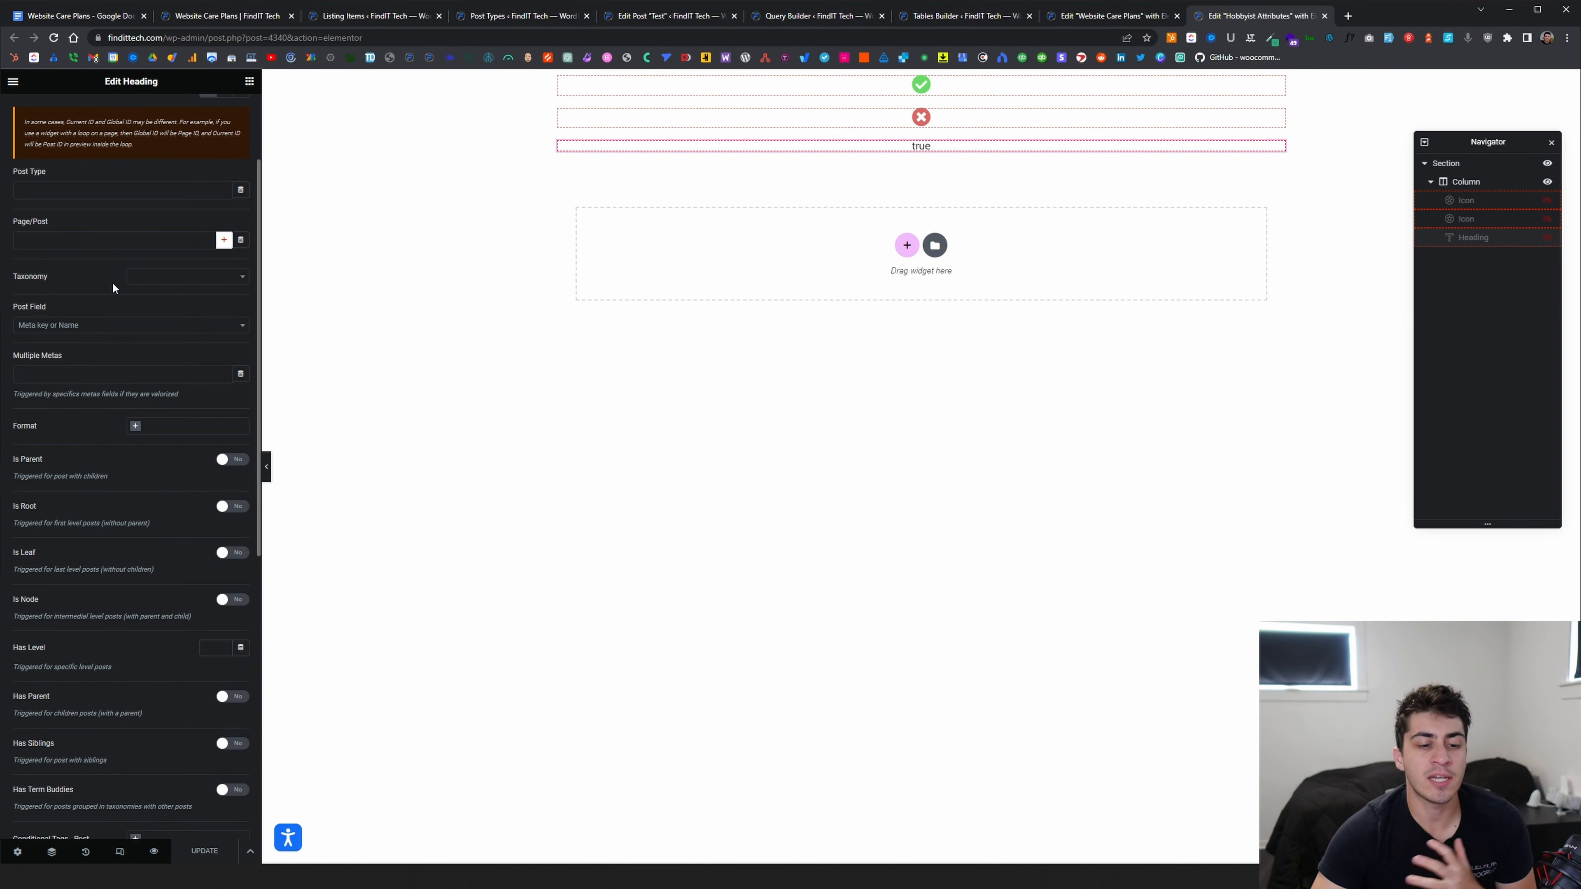
scroll(113, 282, "up", 2)
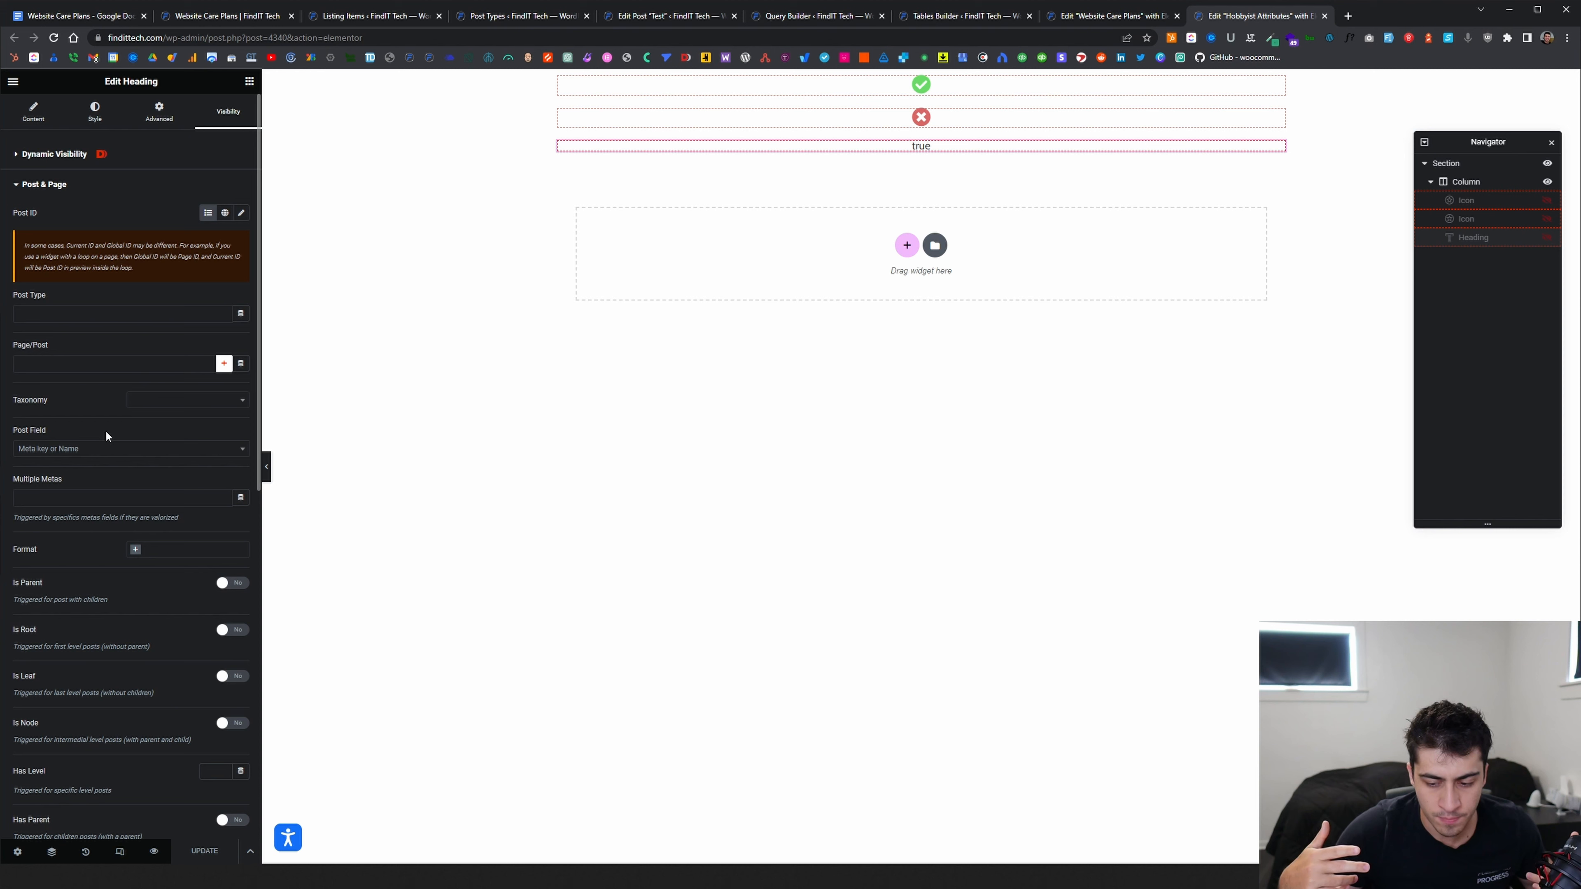
Reopen the heading's Custom Condition PHP code and enlarge the page to 150% for reading
scroll(105, 370, "down", 10)
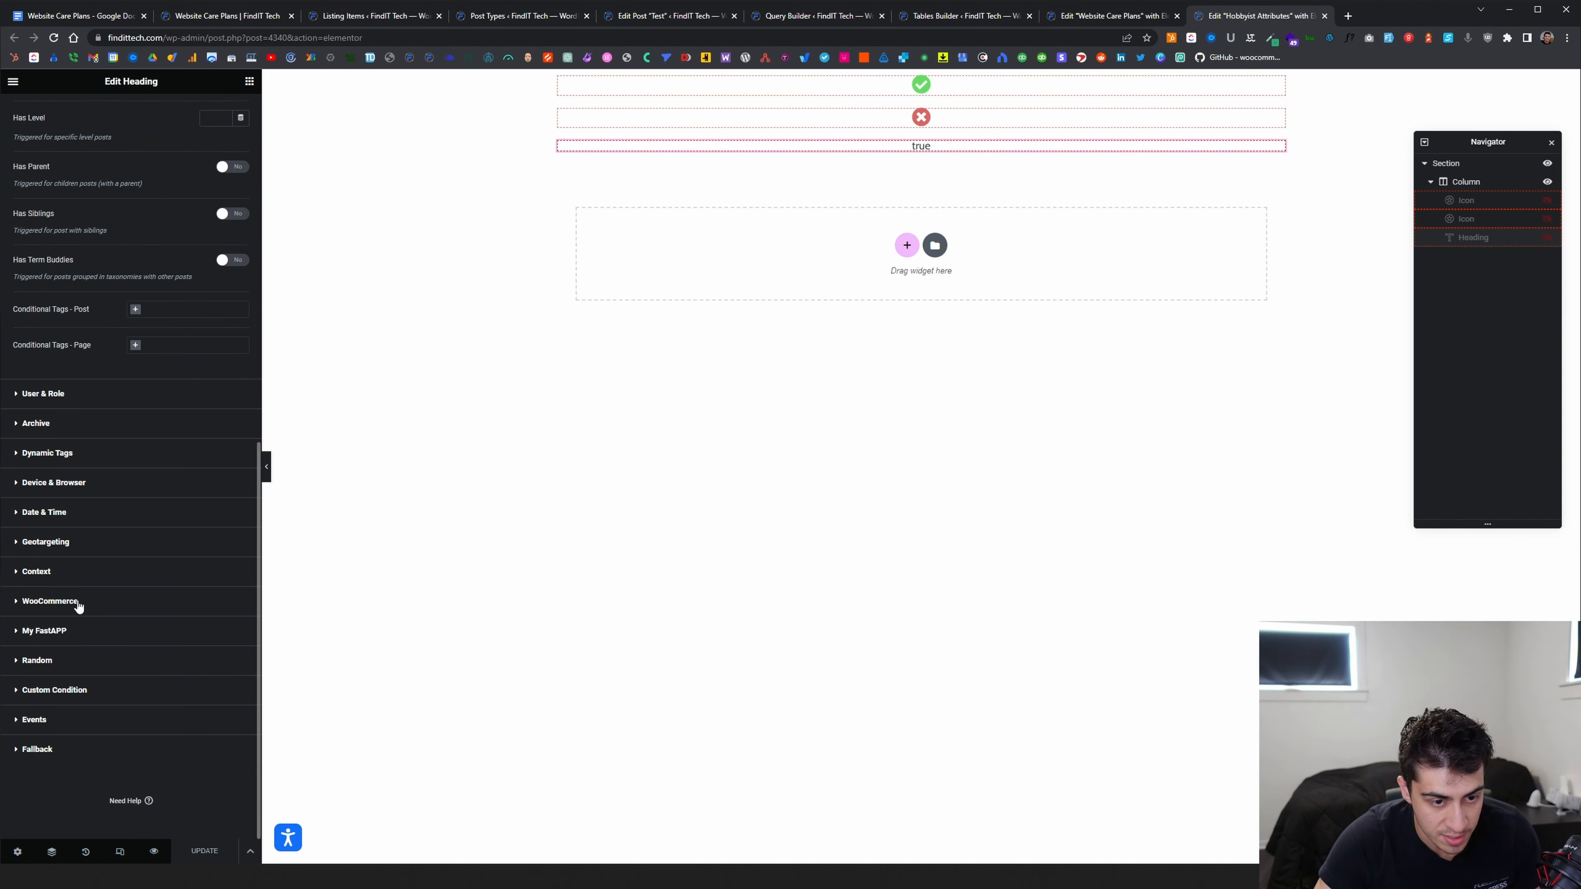
left_click(78, 600)
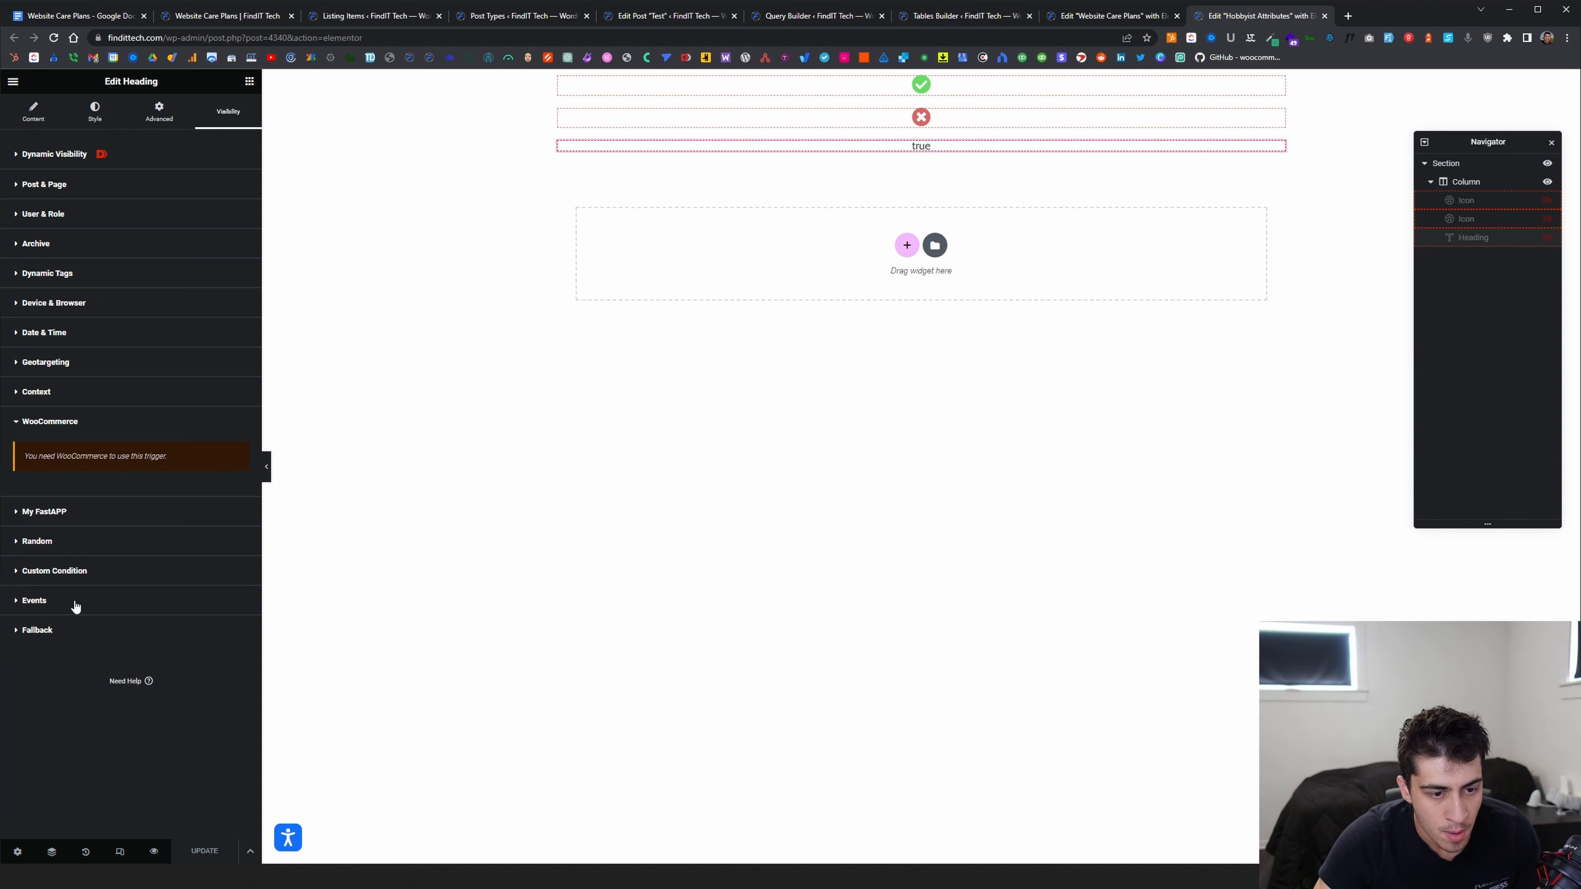
left_click(72, 576)
key("ctrl+plus")
key("ctrl+plus")
key("ctrl+plus")
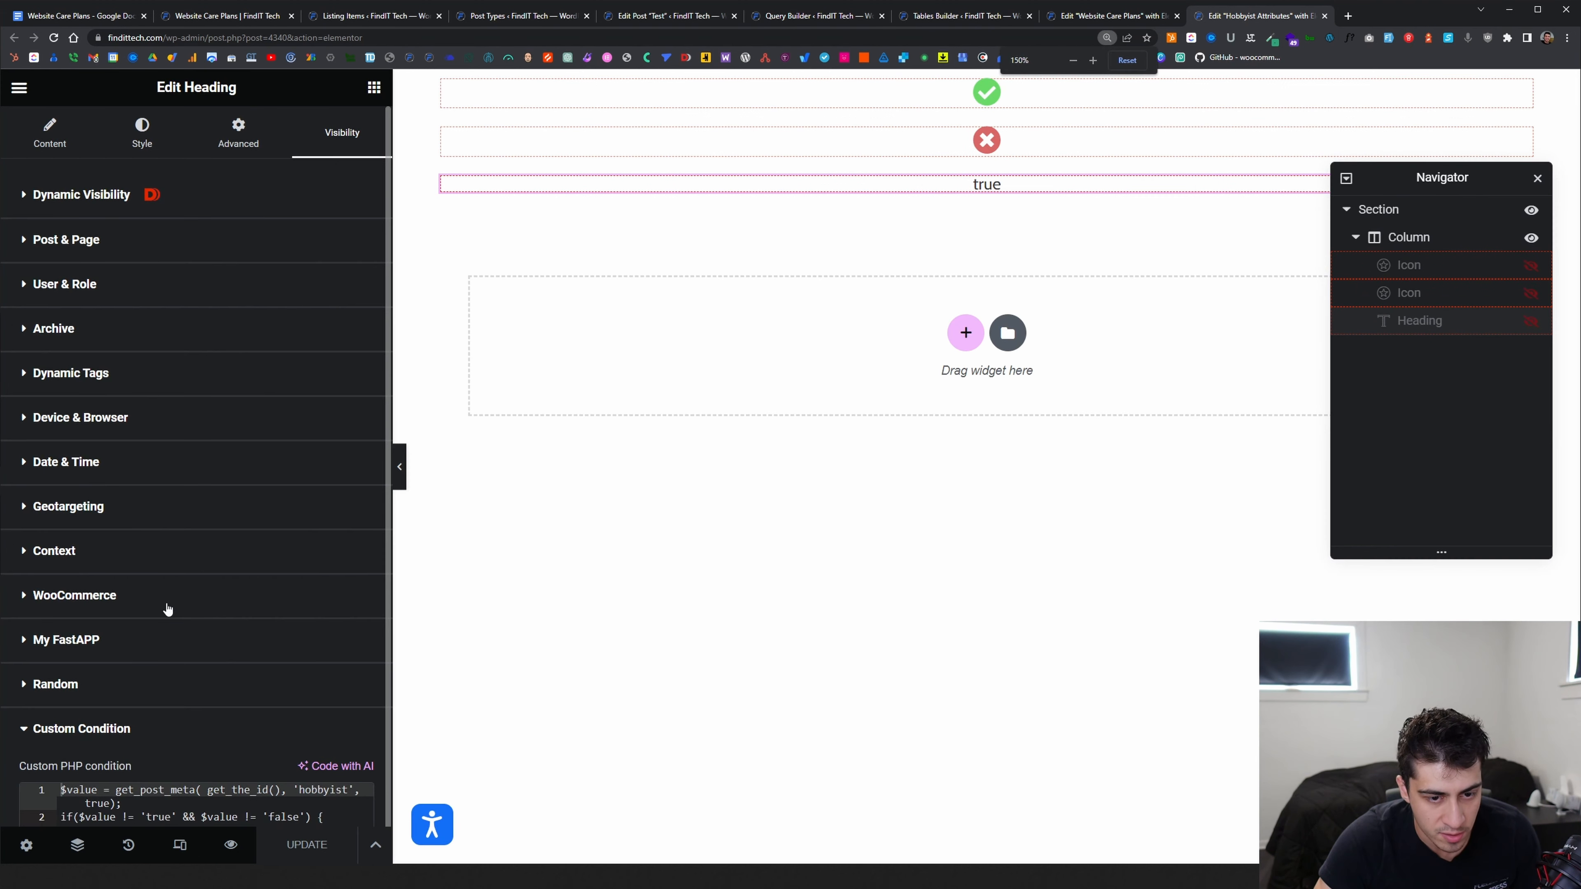
Read through the heading's custom PHP condition and restore the page zoom to 100%
scroll(166, 611, "down", 4)
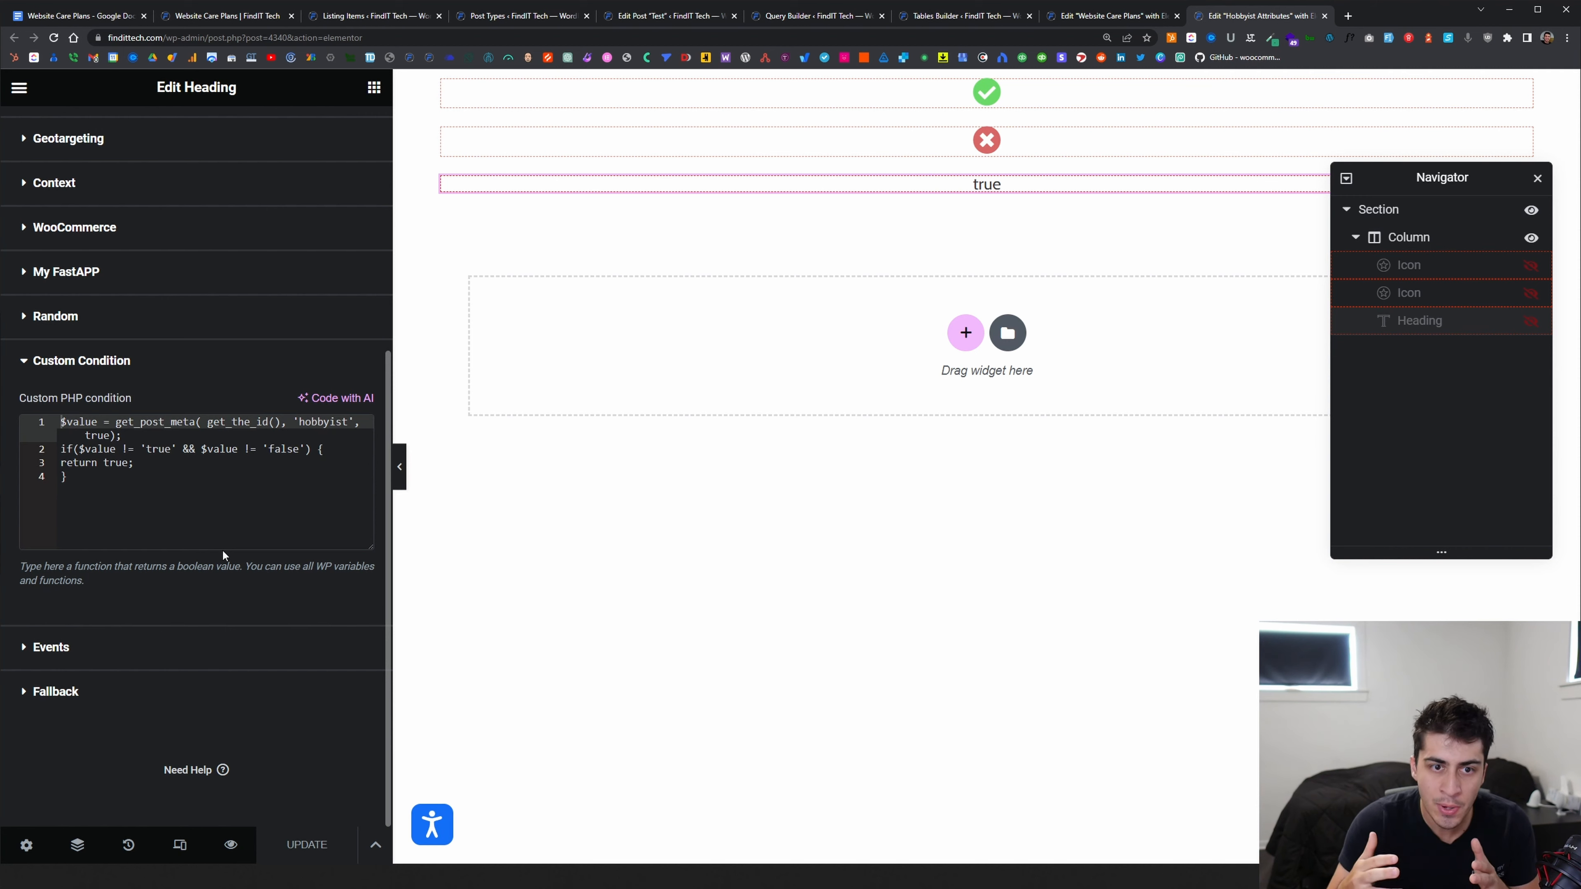
scroll(240, 534, "up", 4)
scroll(239, 524, "down", 4)
left_click(1127, 60)
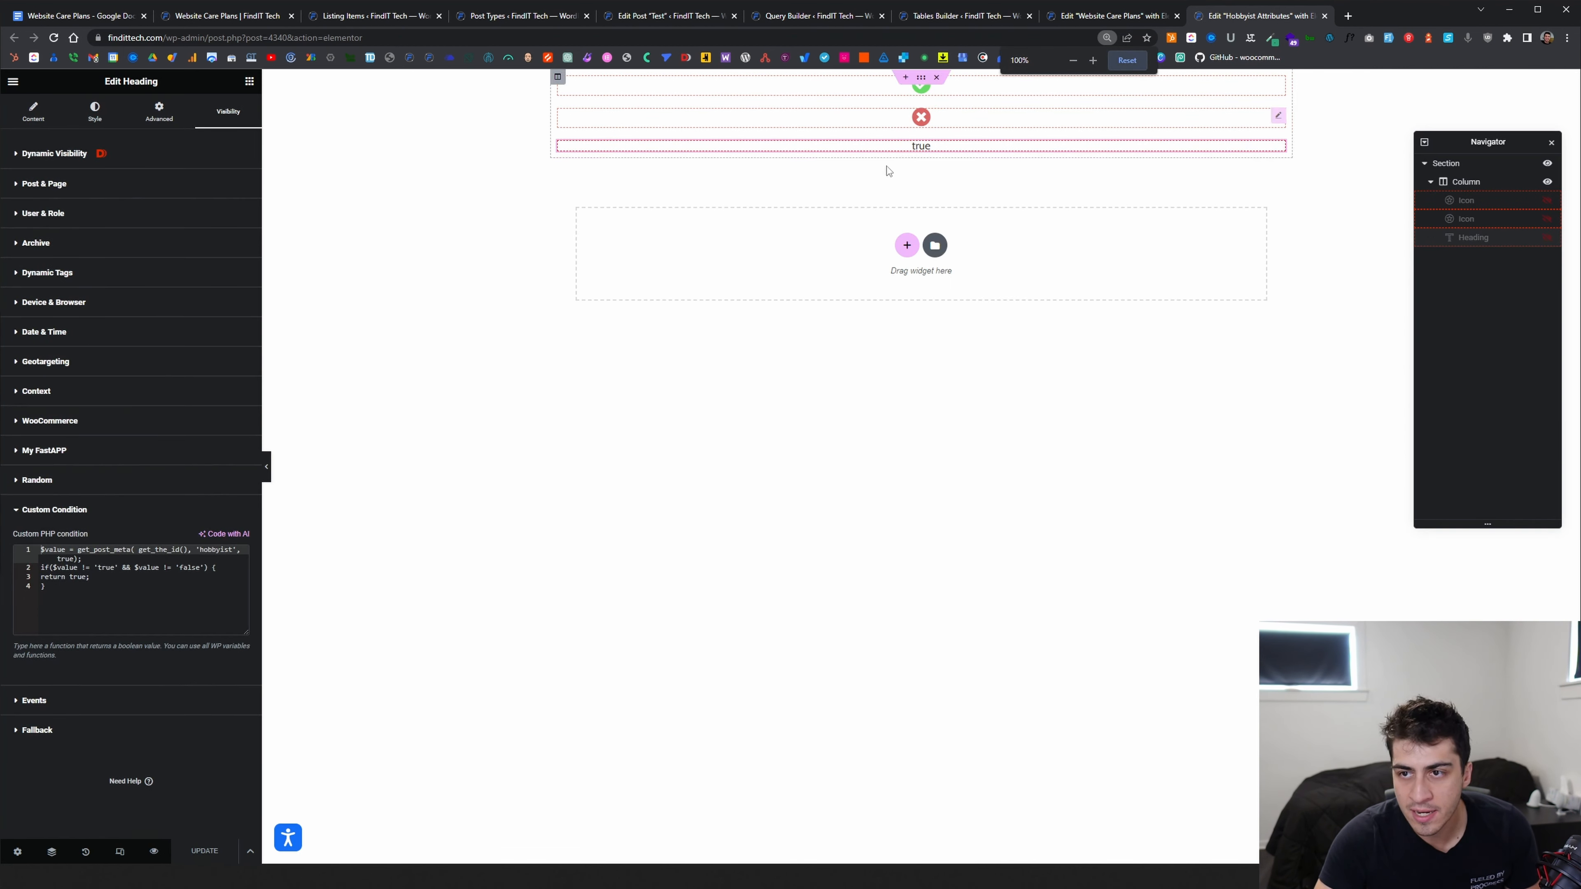
Examine the heading's Post & Page visibility triggers, including the Multiple Metas field
left_click(105, 186)
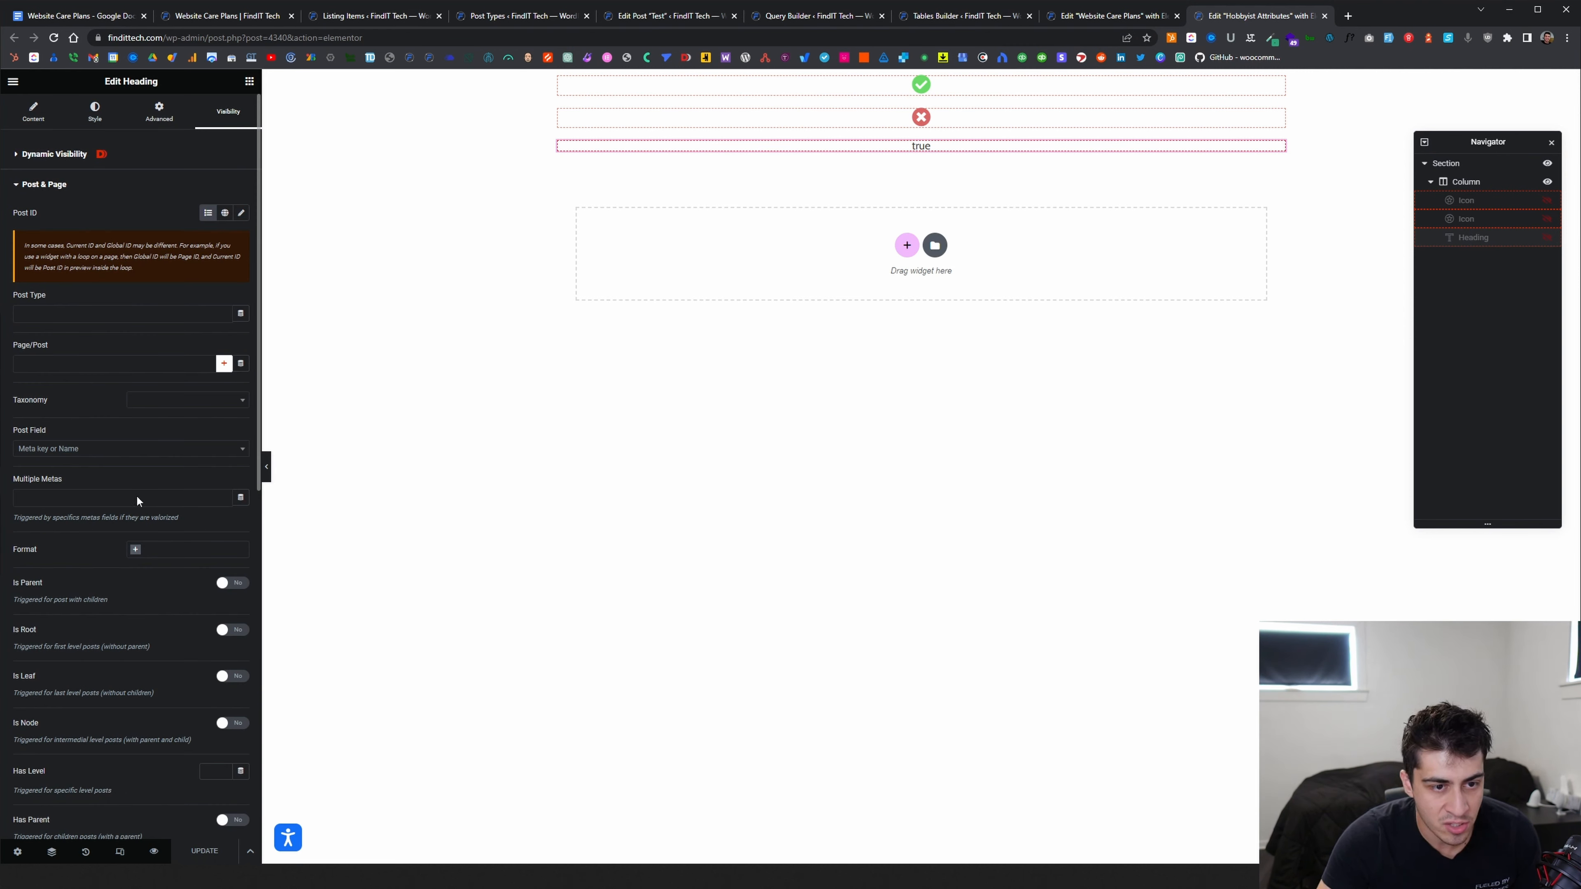
scroll(202, 478, "down", 3)
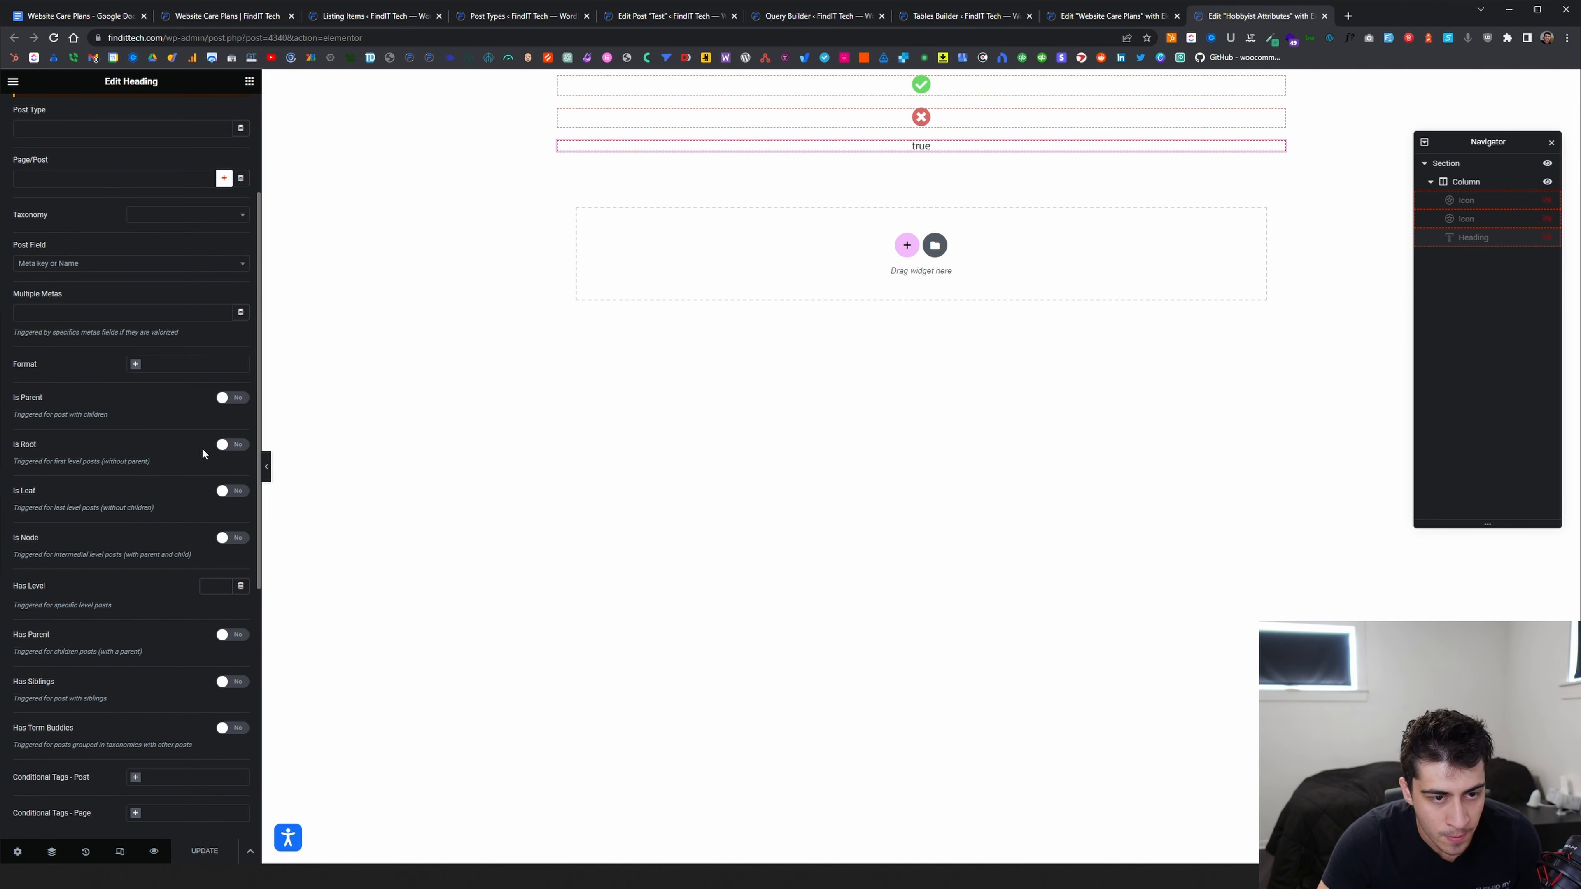
scroll(197, 452, "down", 1)
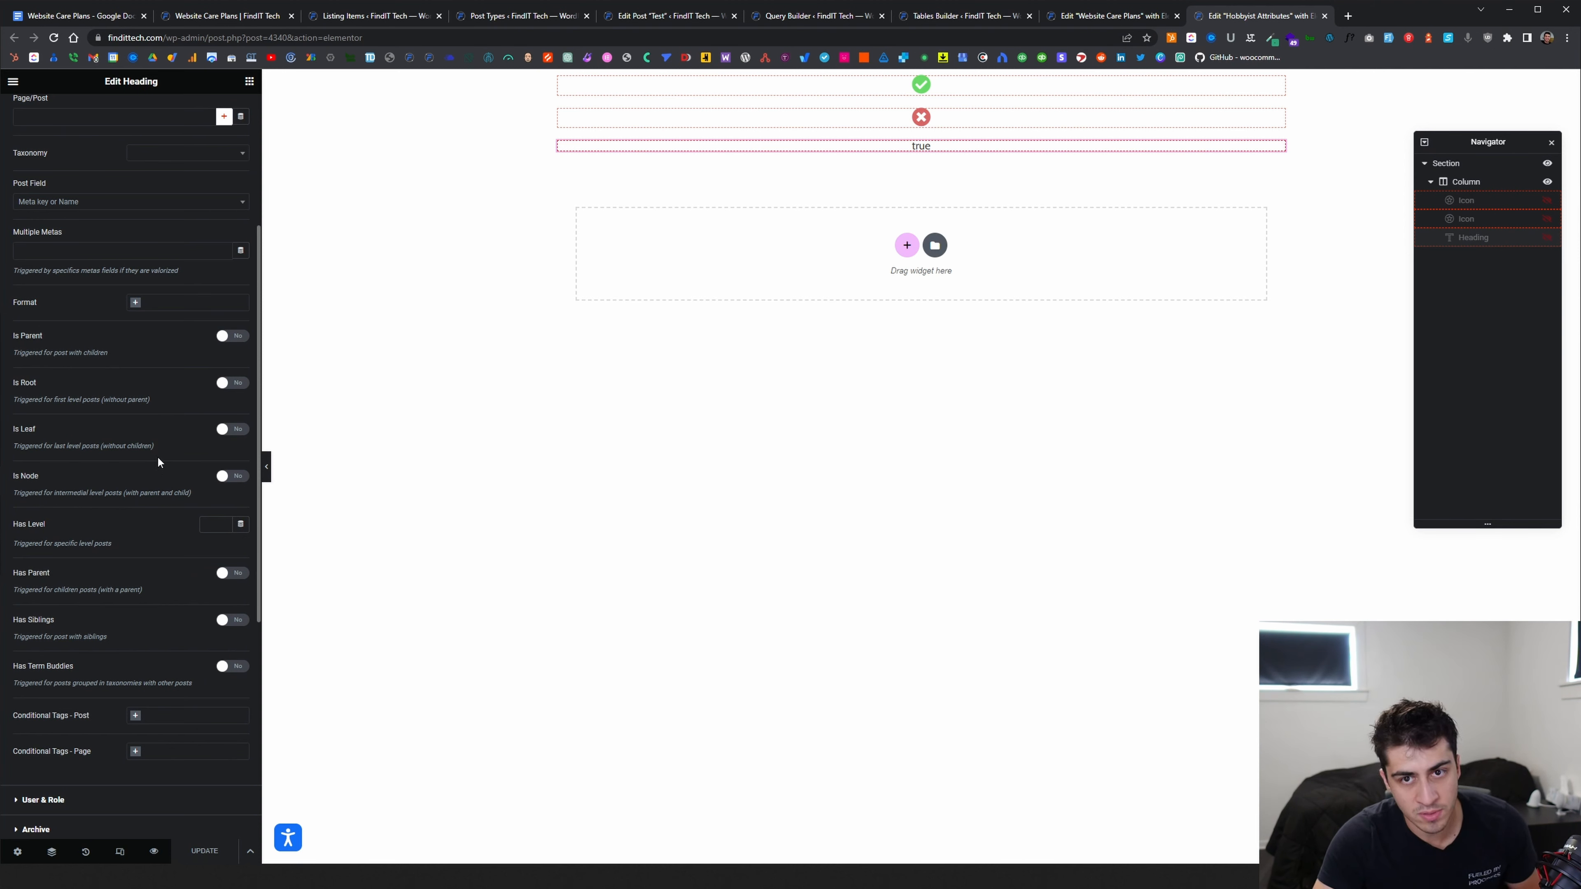
scroll(158, 459, "up", 4)
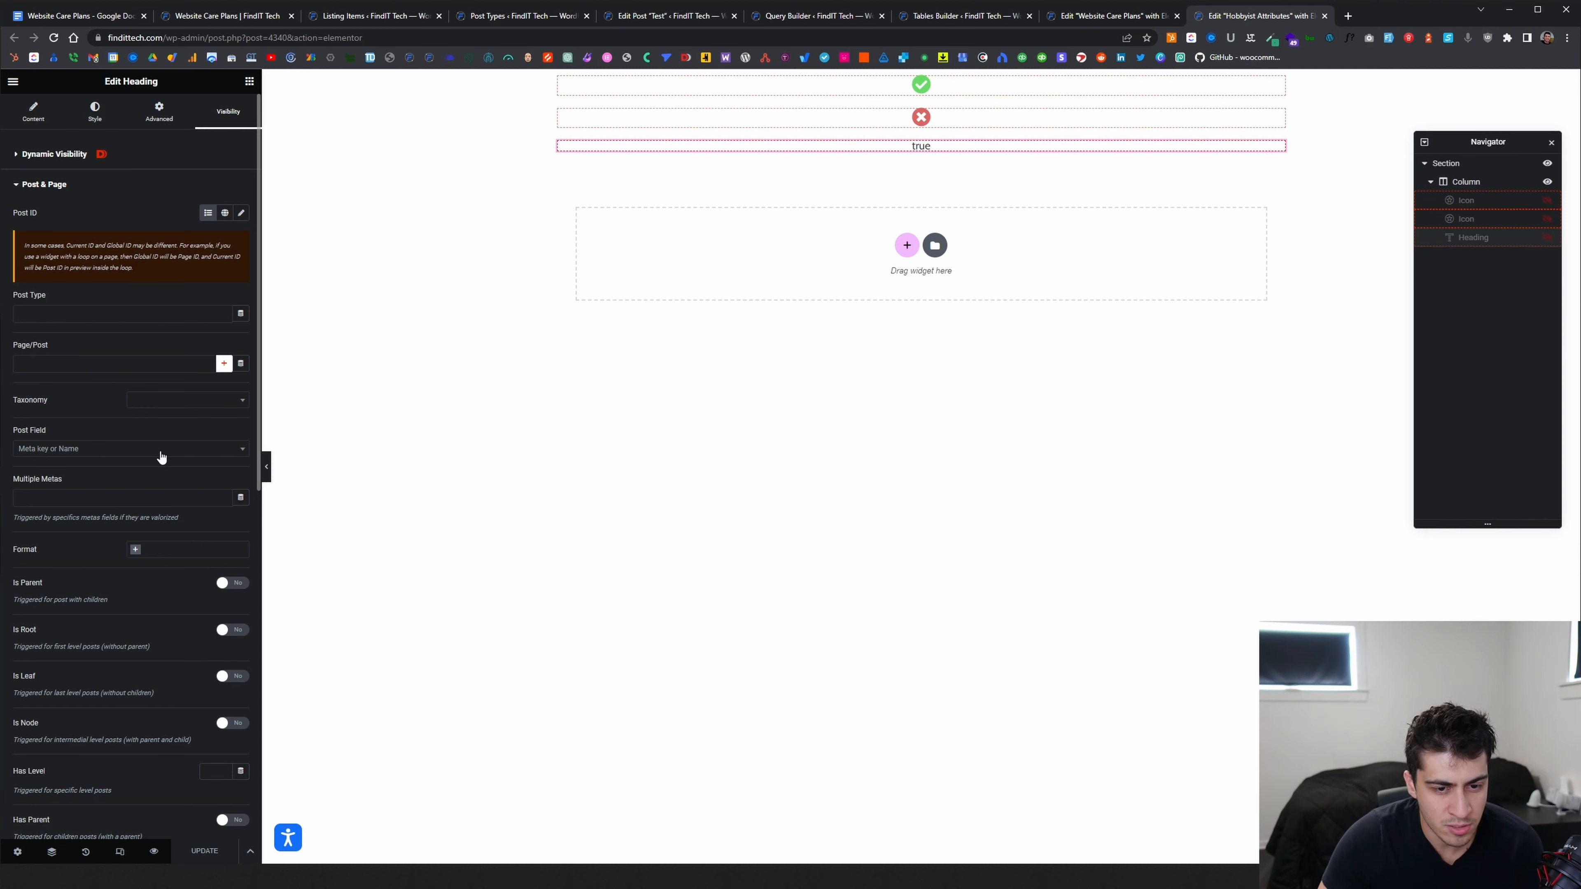
left_click(48, 497)
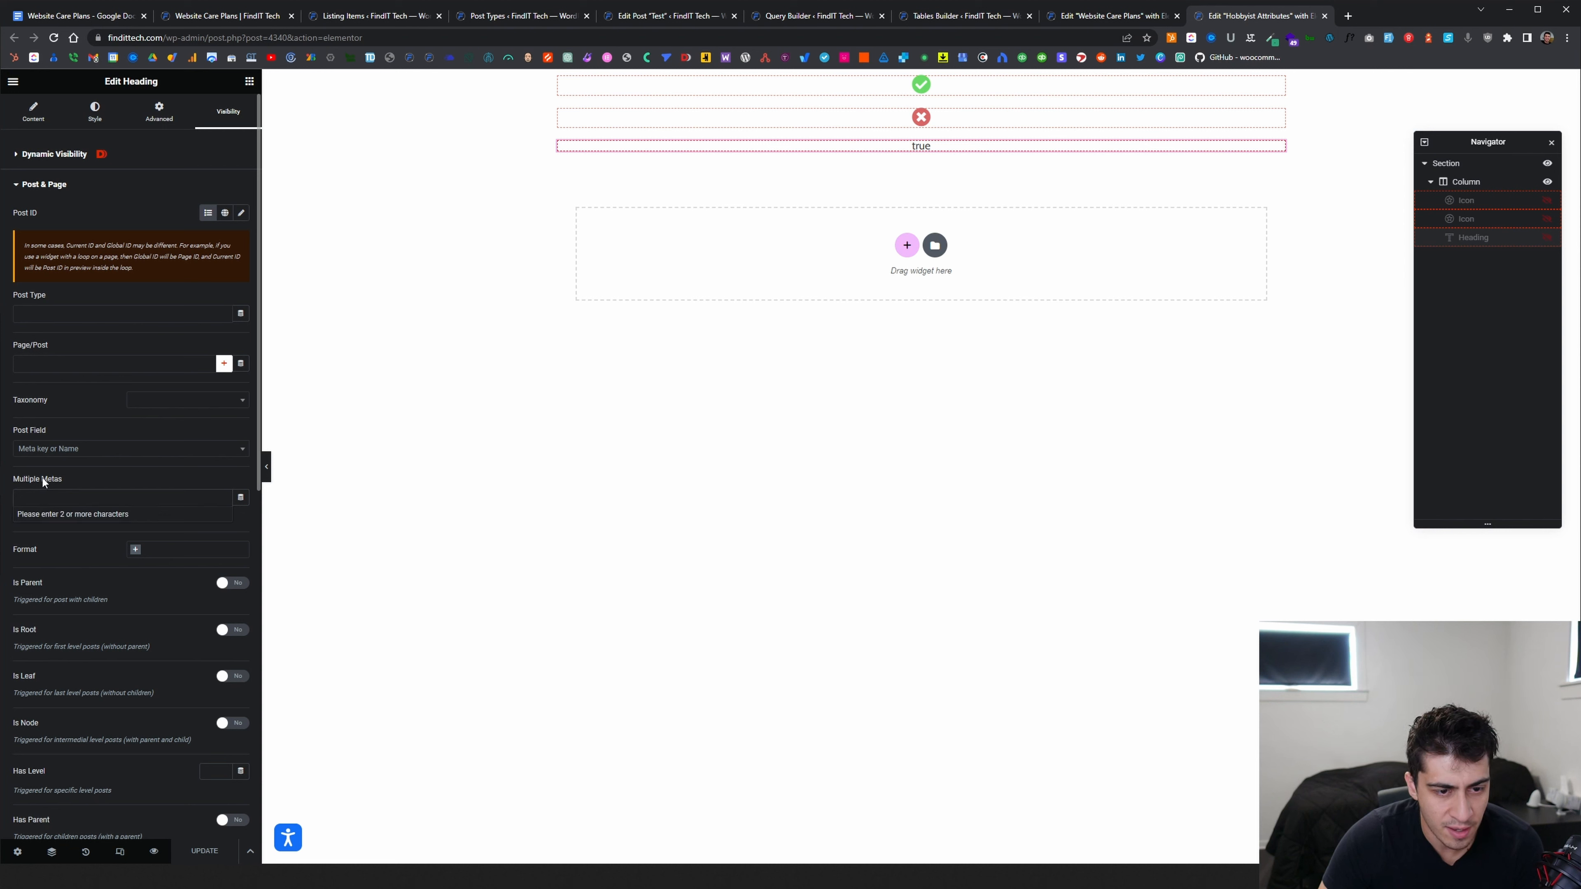
left_click(85, 484)
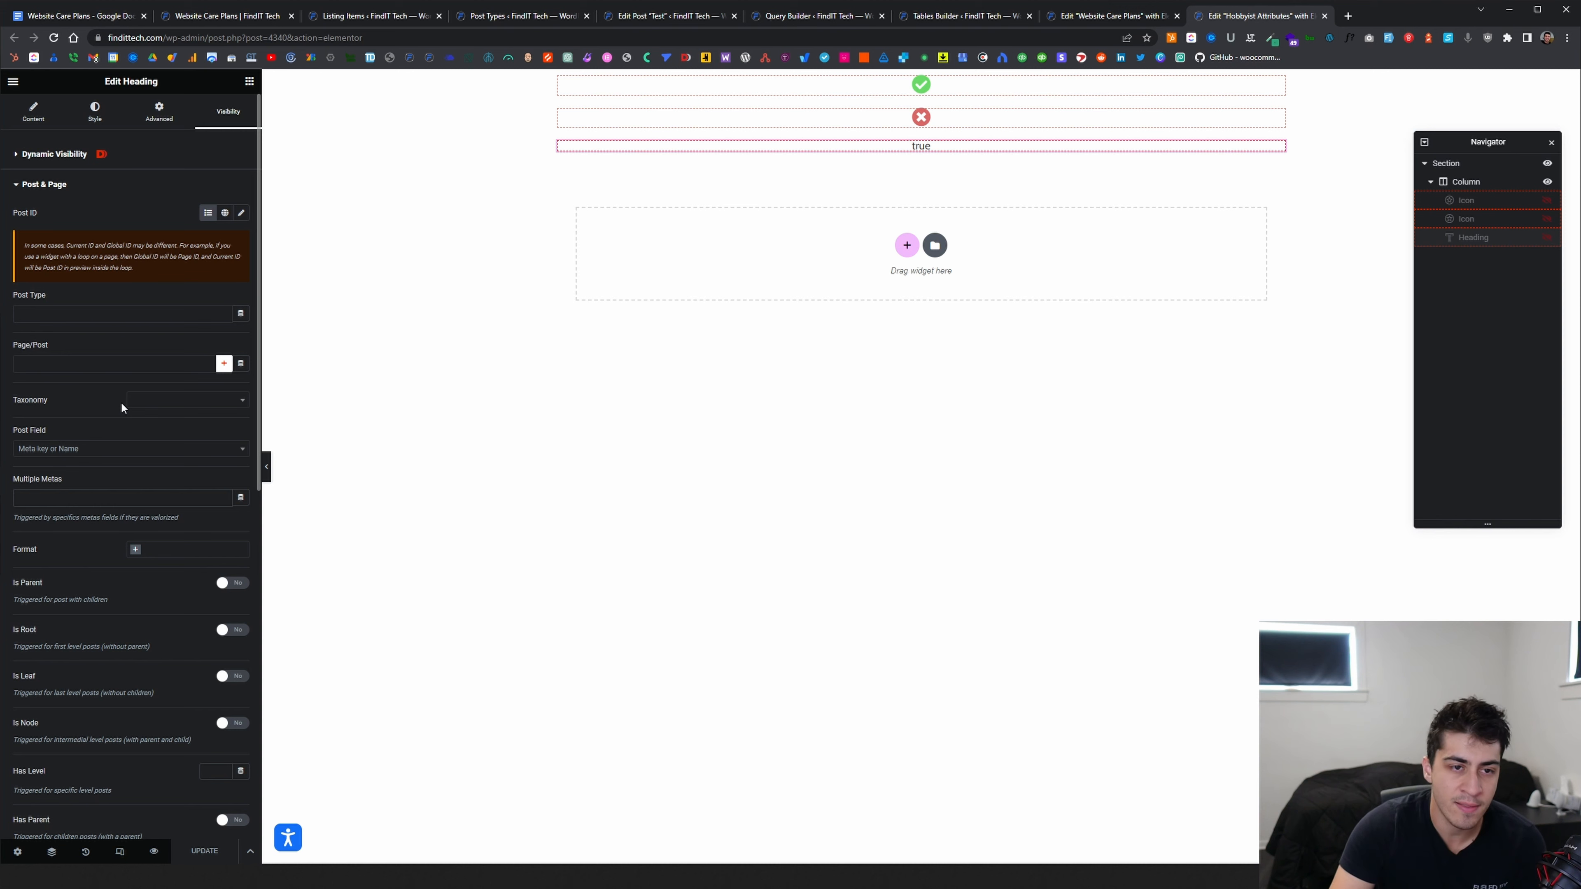
Inspect the Post & Page visibility triggers of the red X icon in the Hobbyist Attributes template
left_click(801, 126)
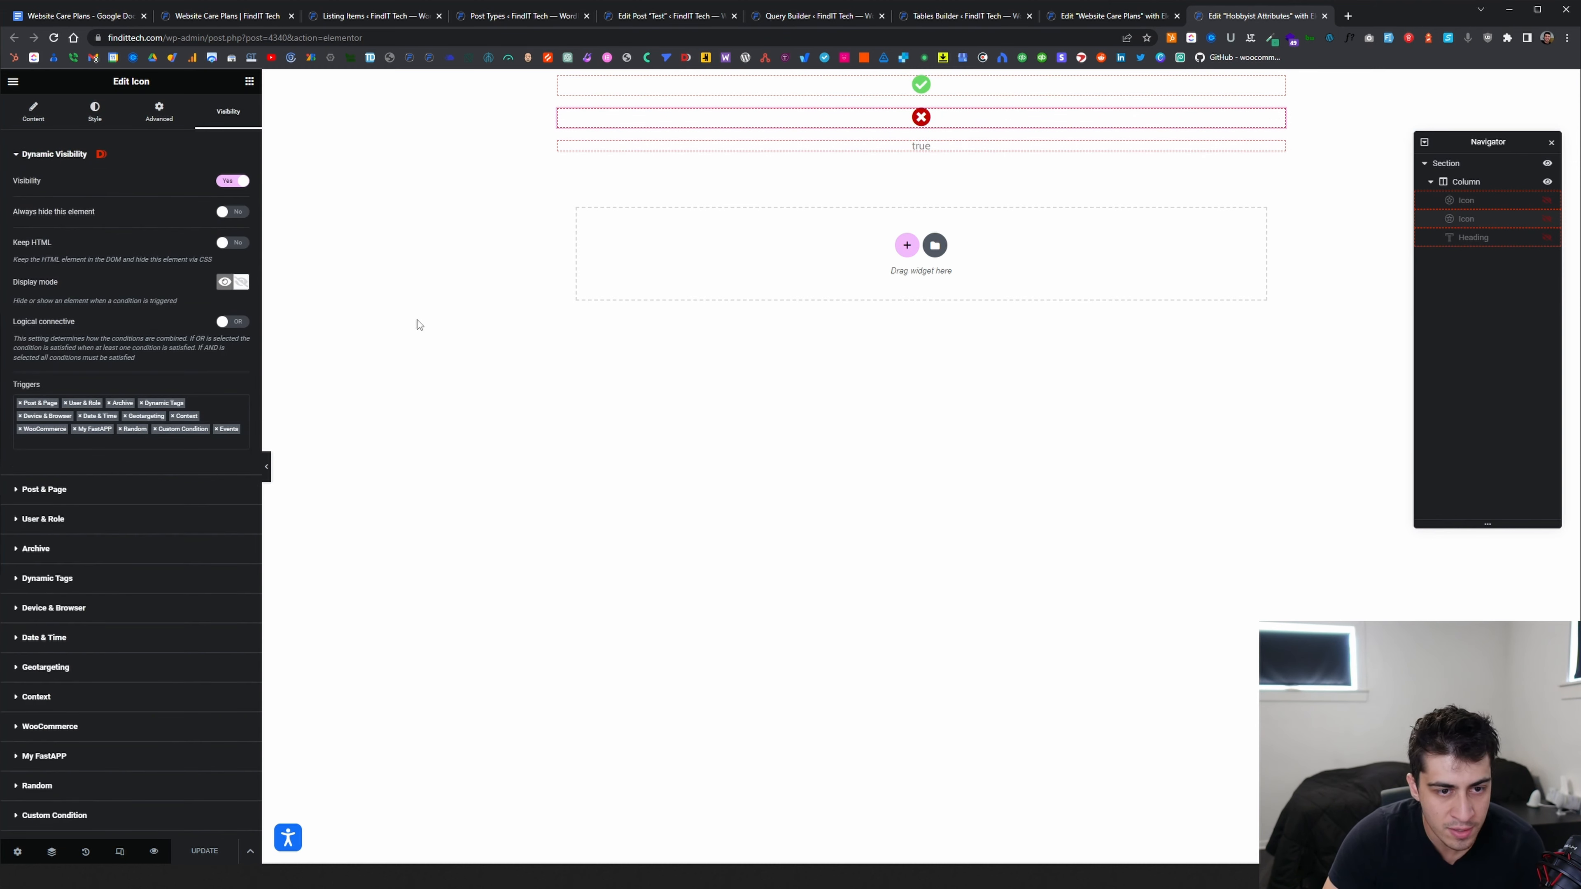
left_click(103, 492)
scroll(178, 502, "down", 1)
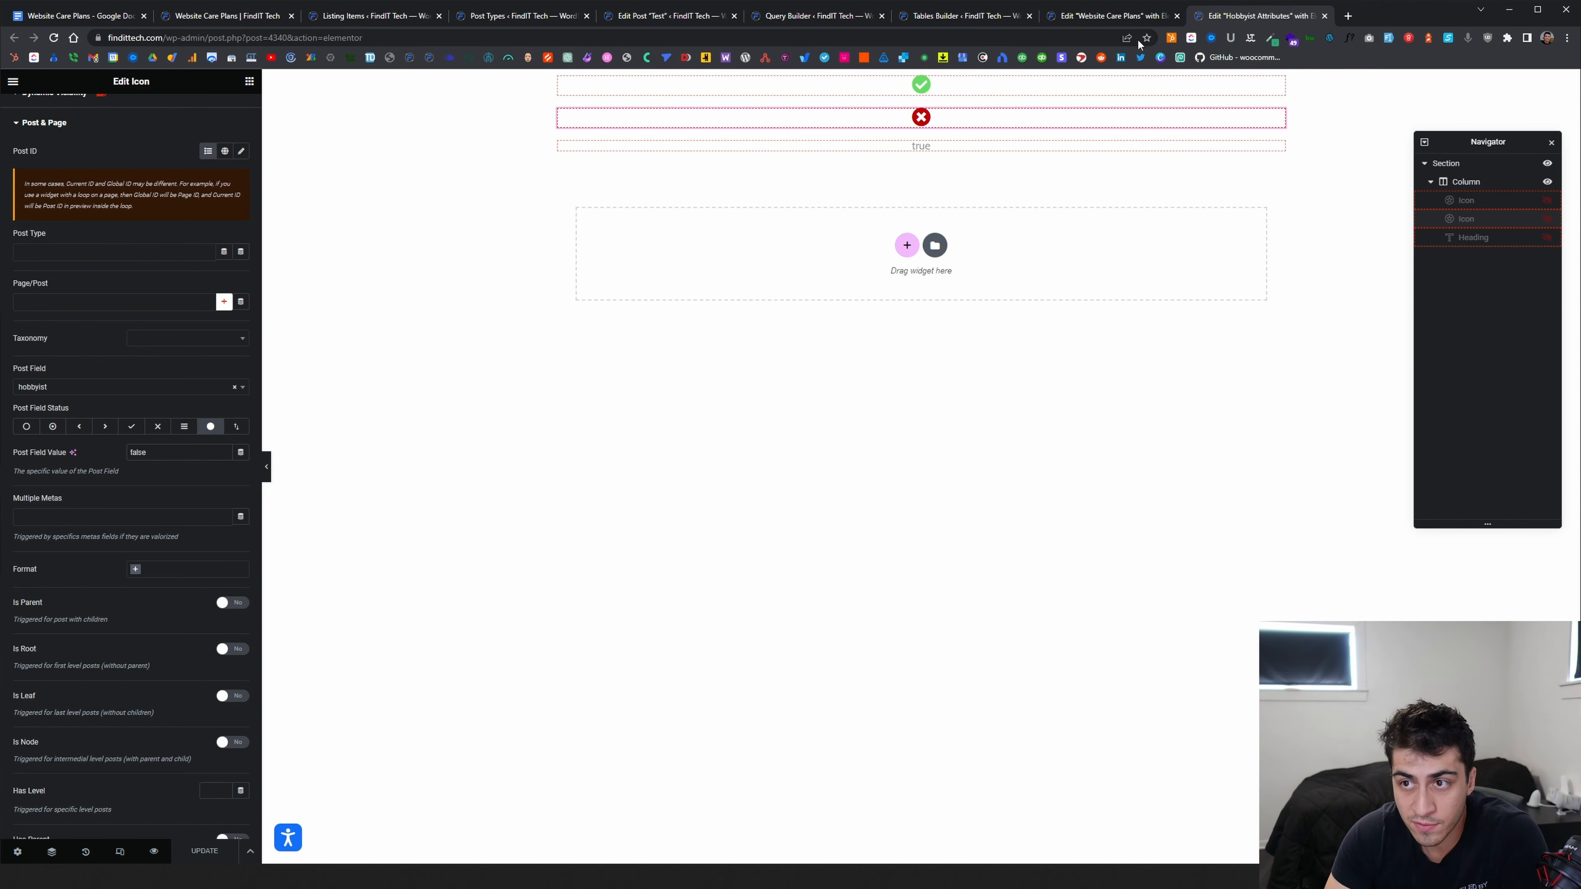
Check the table's column templates in Tables Builder and compare them with the rows of the live Website Care Plans table
left_click(950, 17)
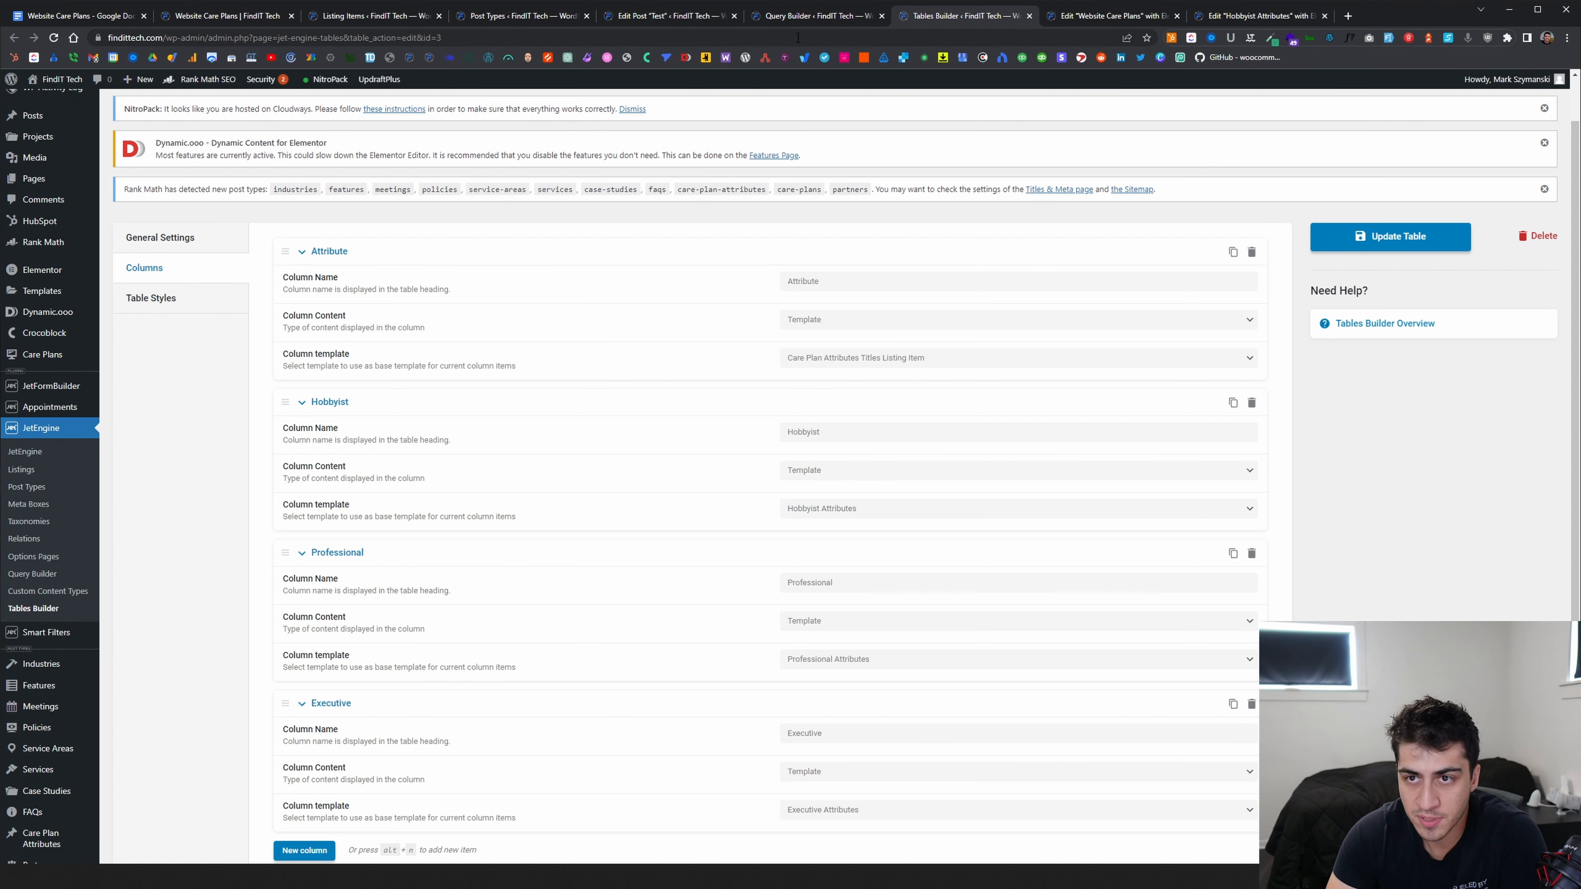
left_click(234, 15)
scroll(697, 252, "down", 2)
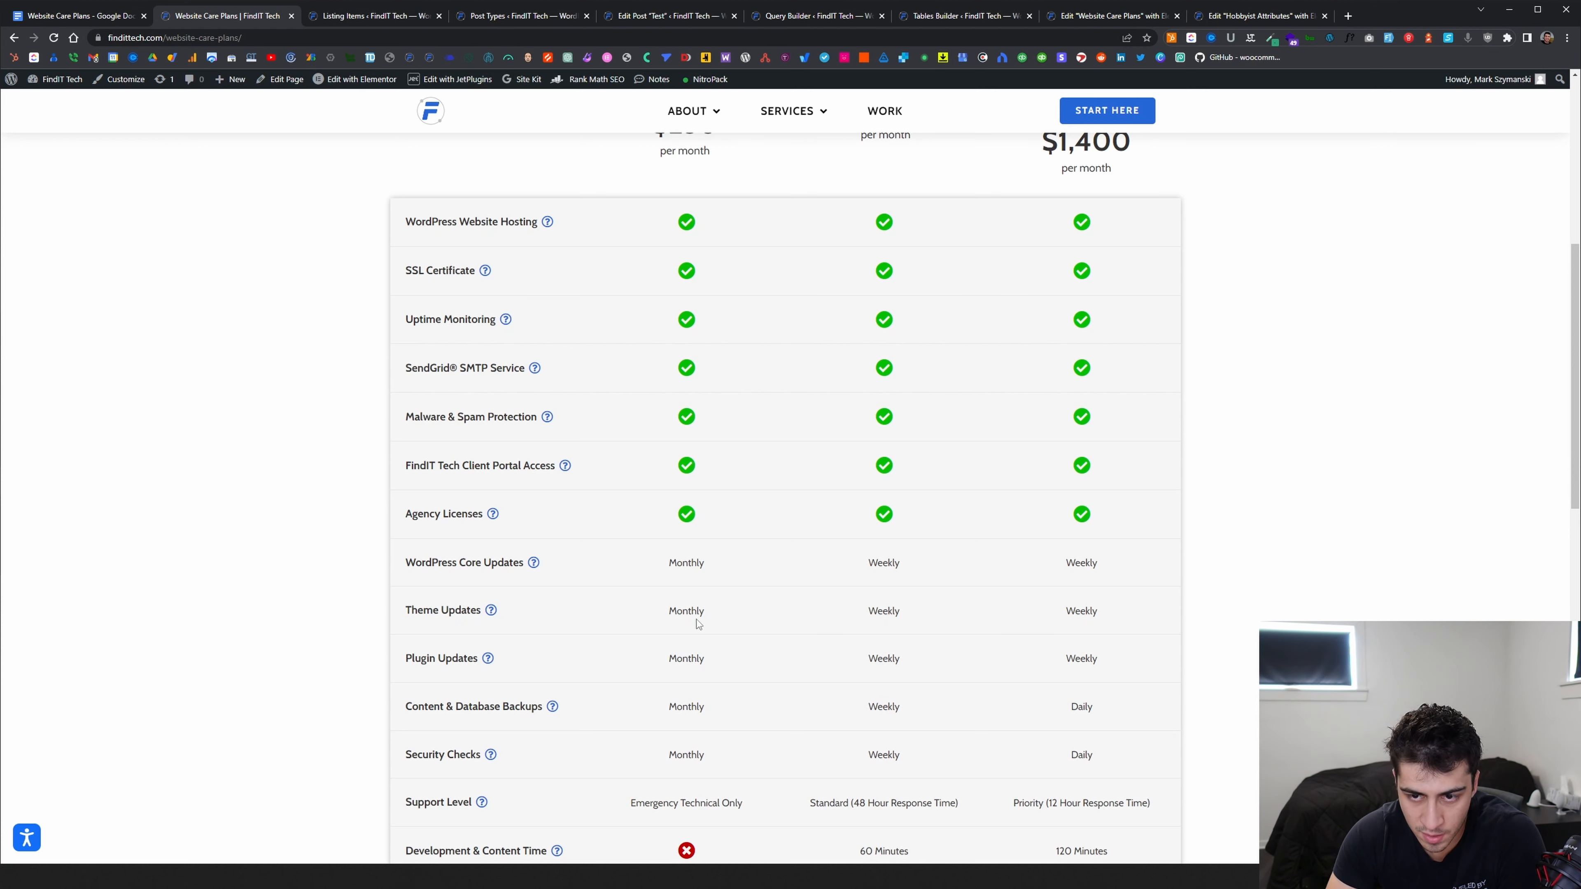
scroll(684, 573, "down", 2)
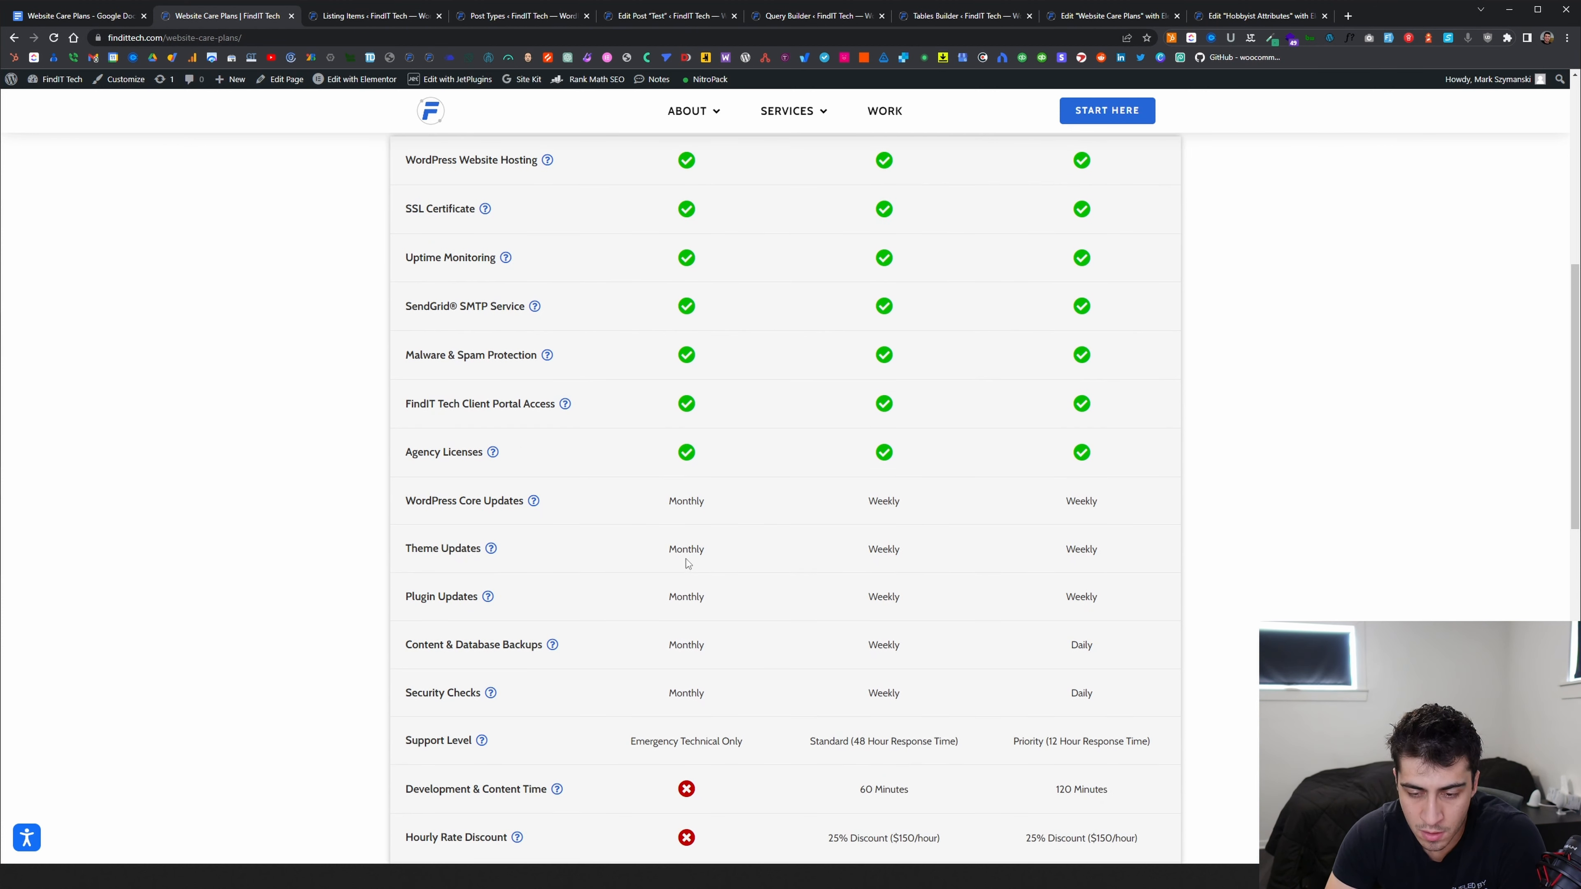
scroll(513, 277, "up", 3)
left_click_drag(401, 286, 1217, 304)
left_click(1193, 287)
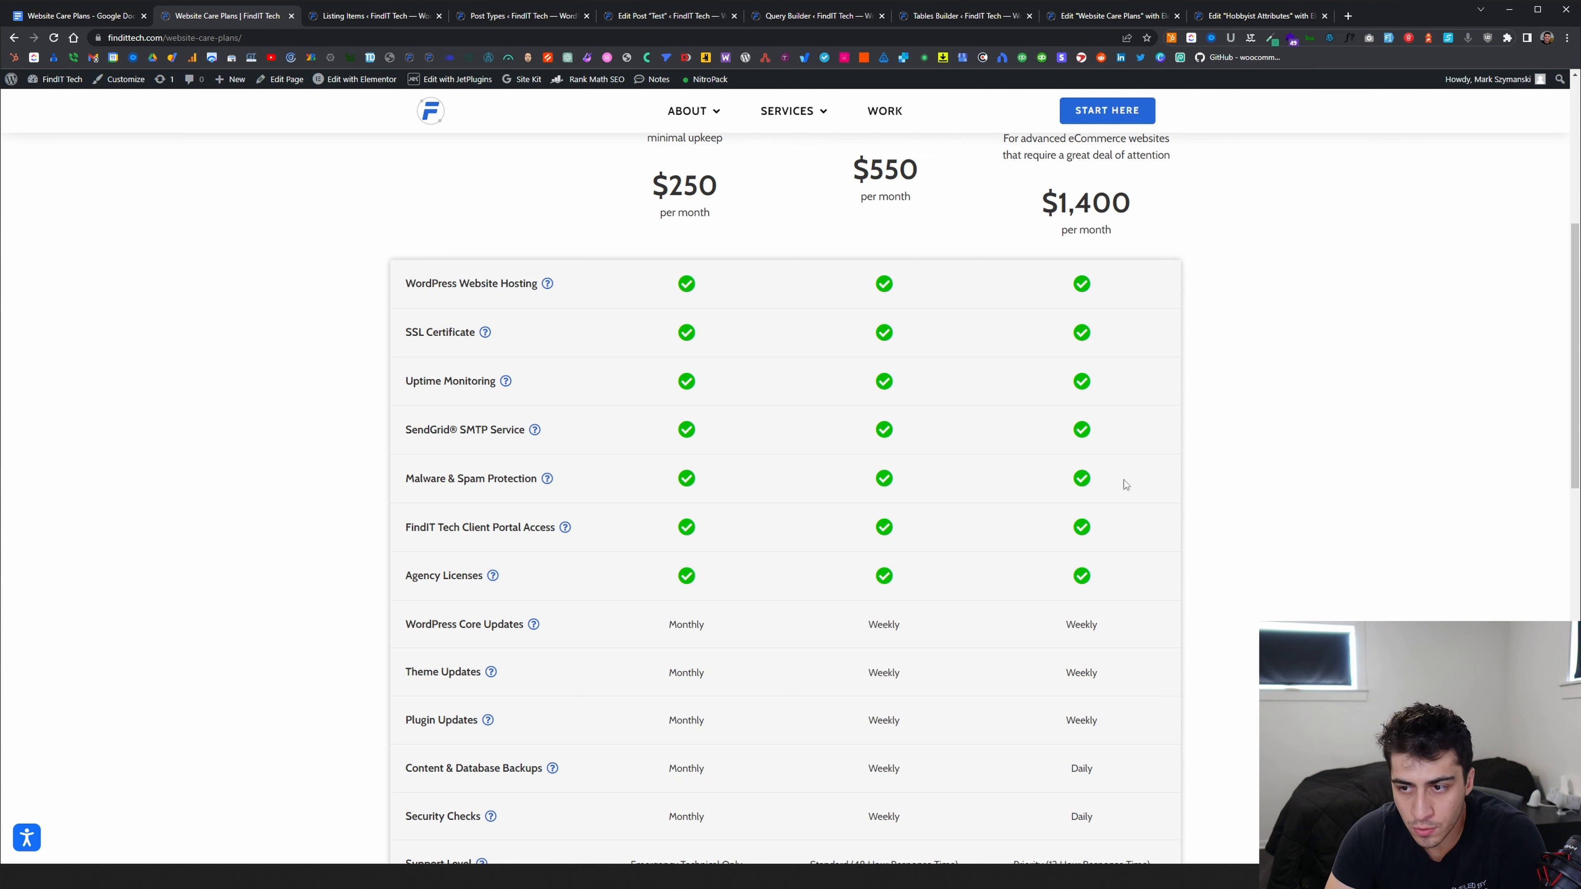
scroll(871, 421, "down", 4)
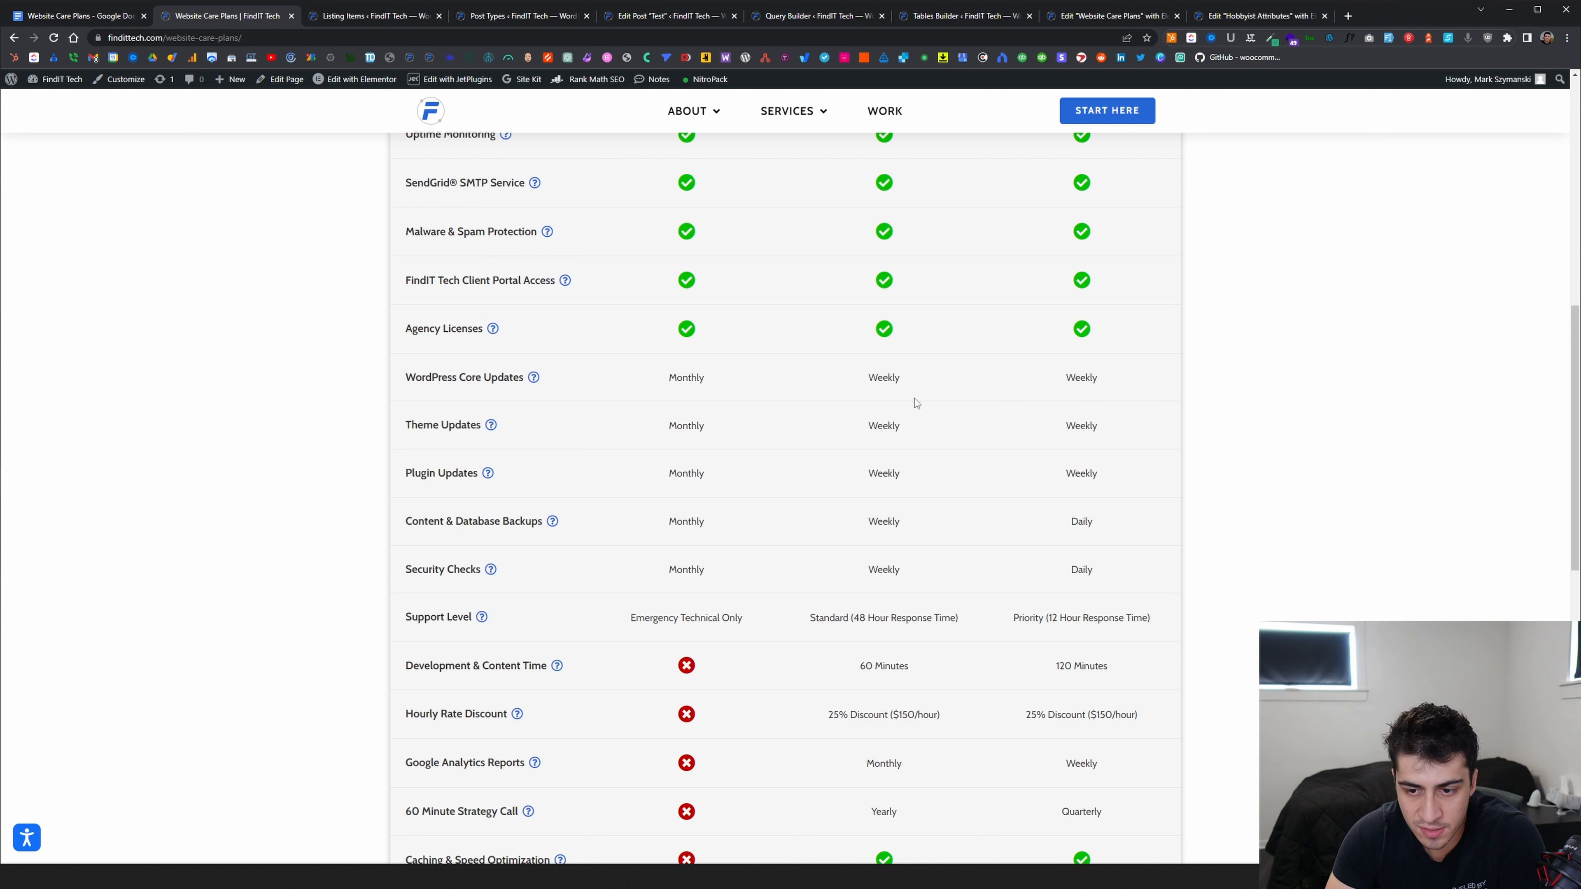
scroll(915, 402, "up", 3)
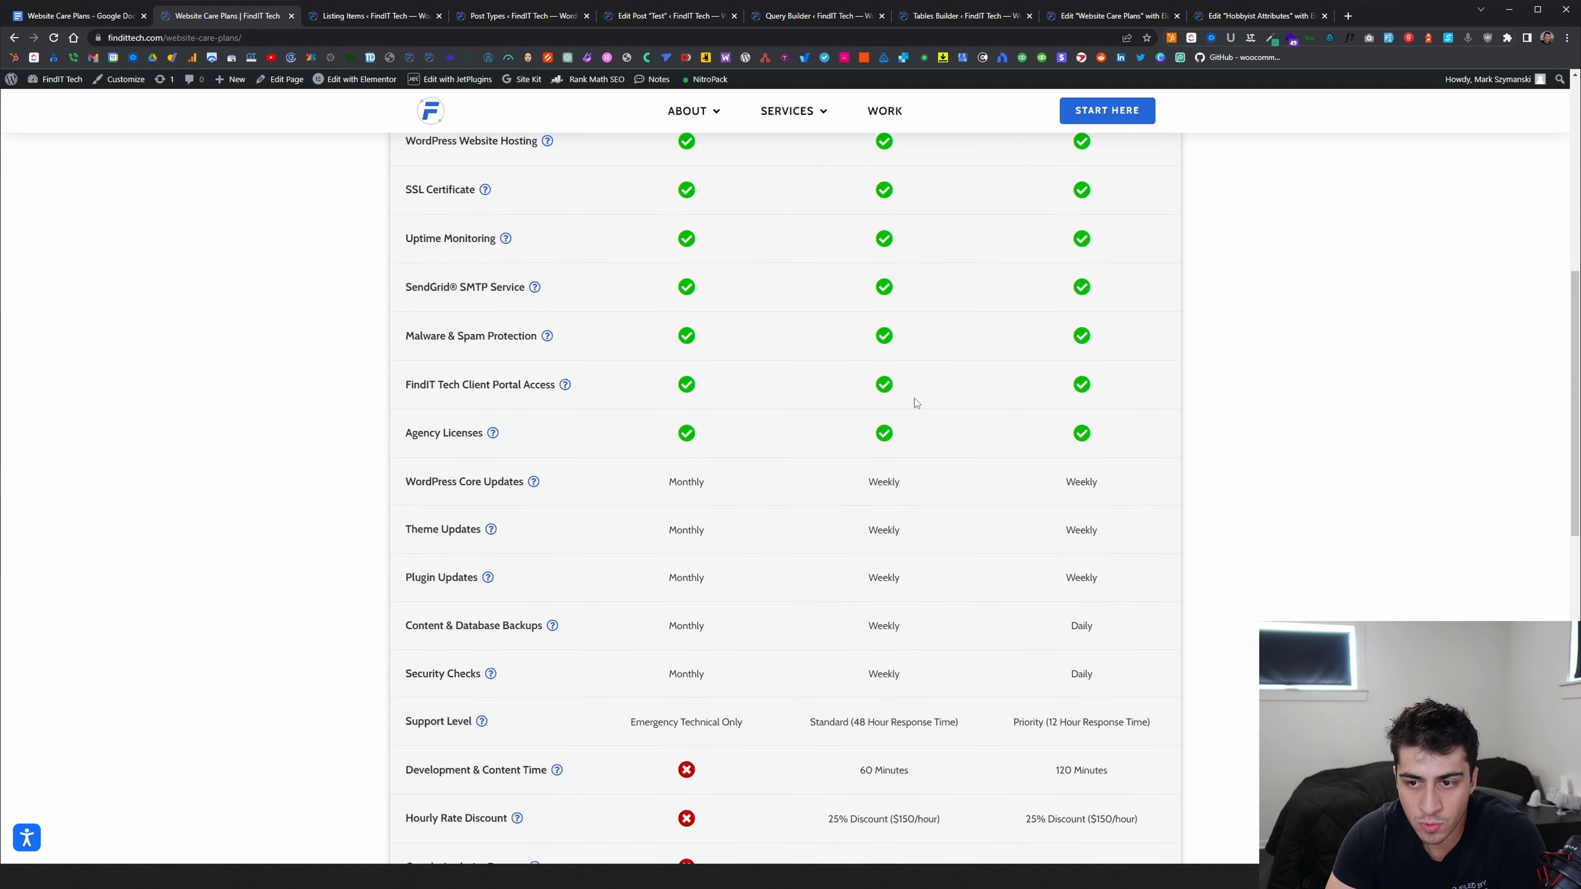
Open the Professional Attributes listing template for editing in a new browser tab from the live Website Care Plans page
left_click(1236, 14)
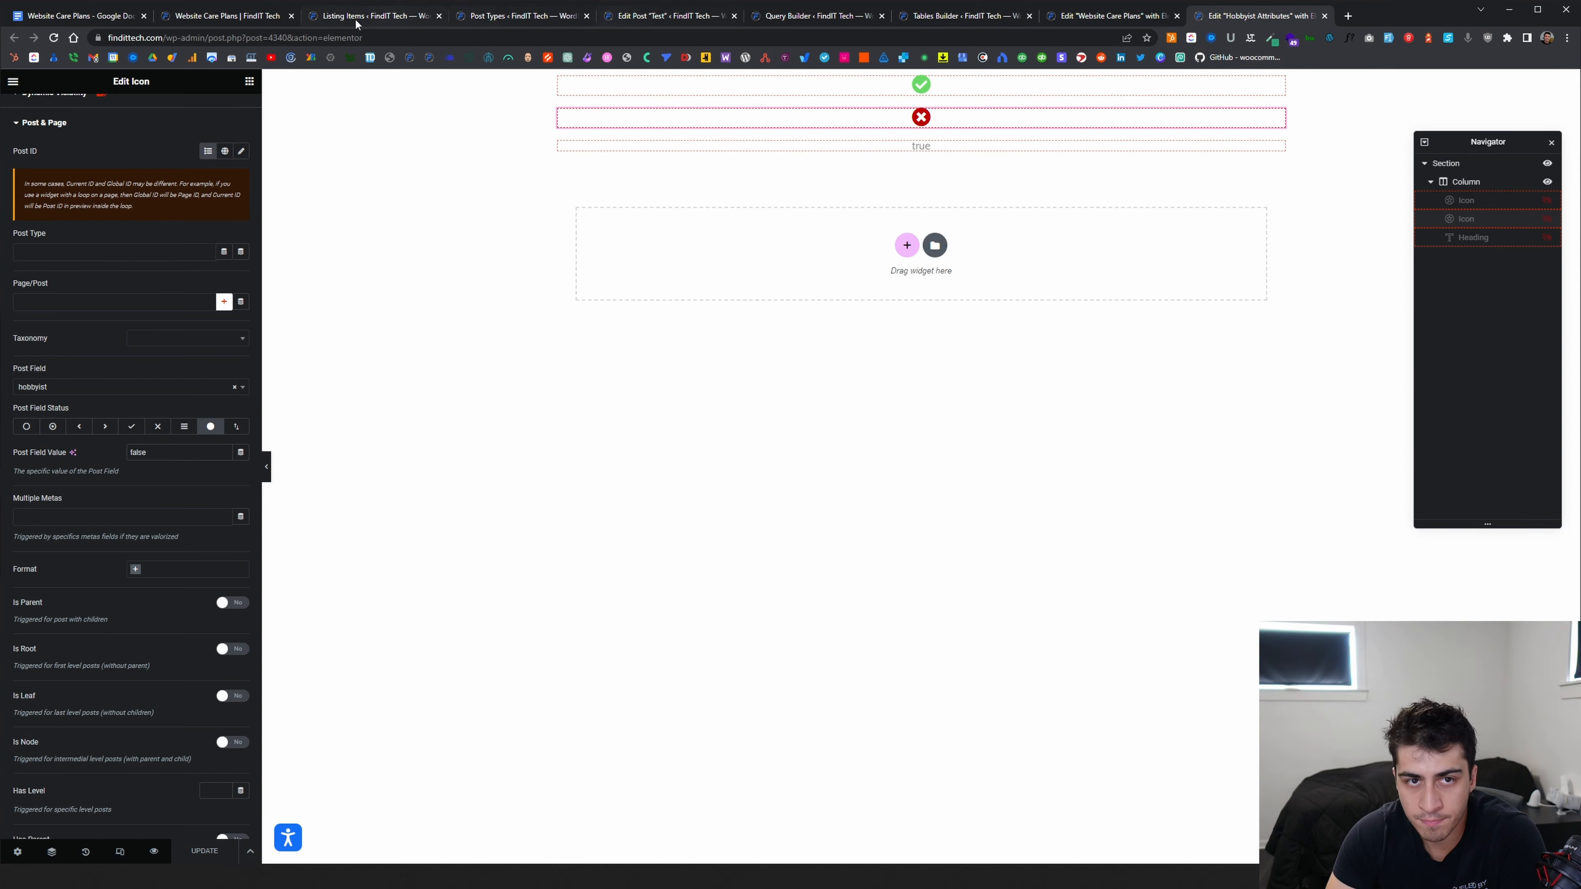
left_click(224, 16)
mouse_move(355, 79)
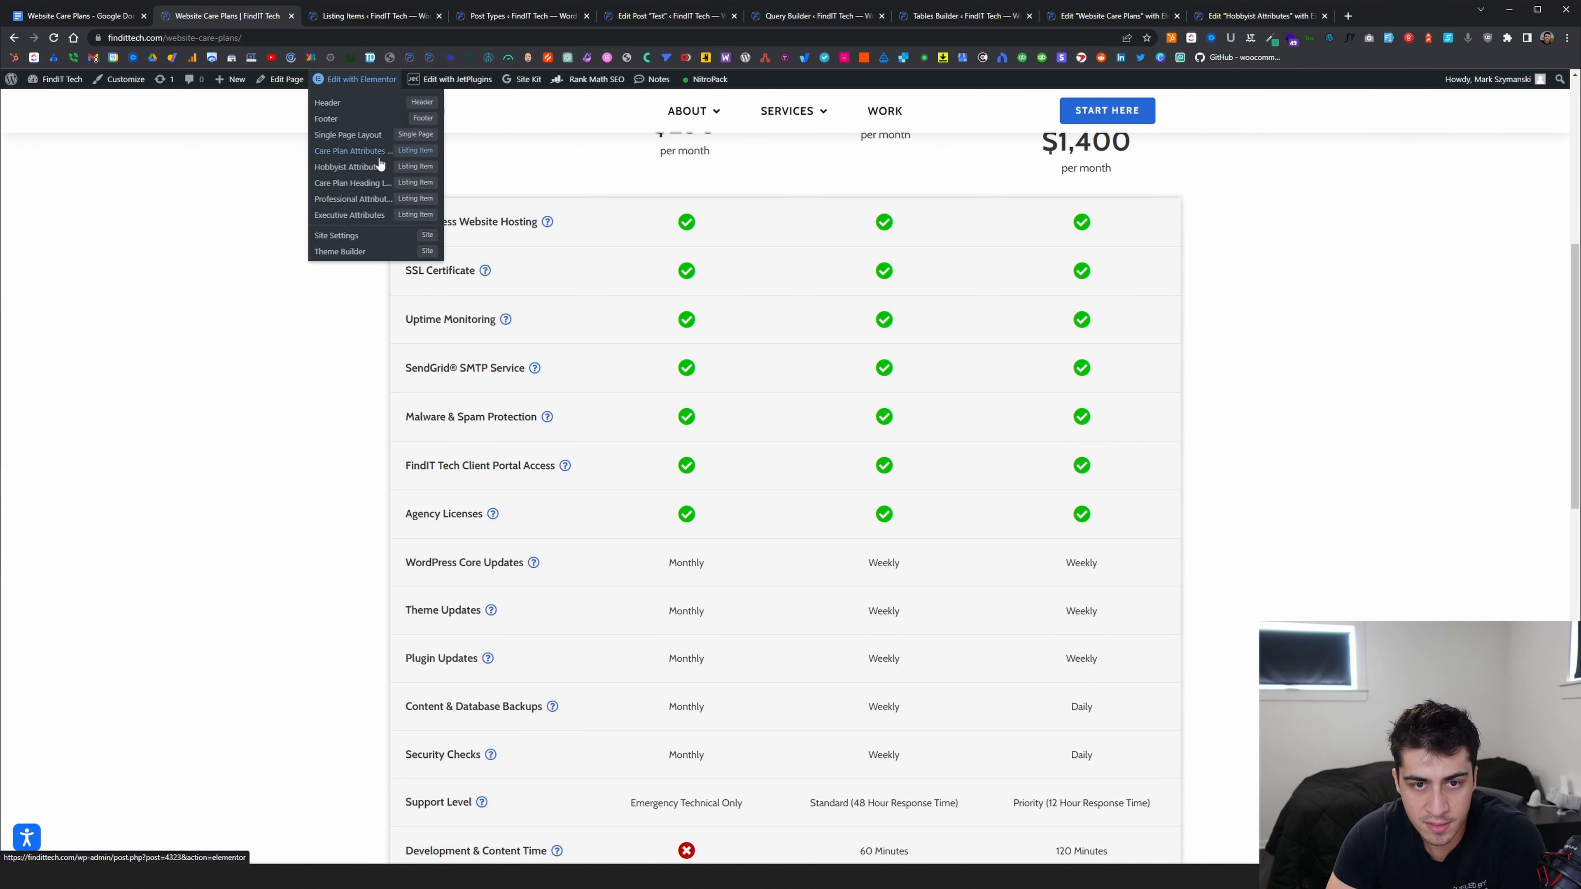
left_click(363, 199, "ctrl")
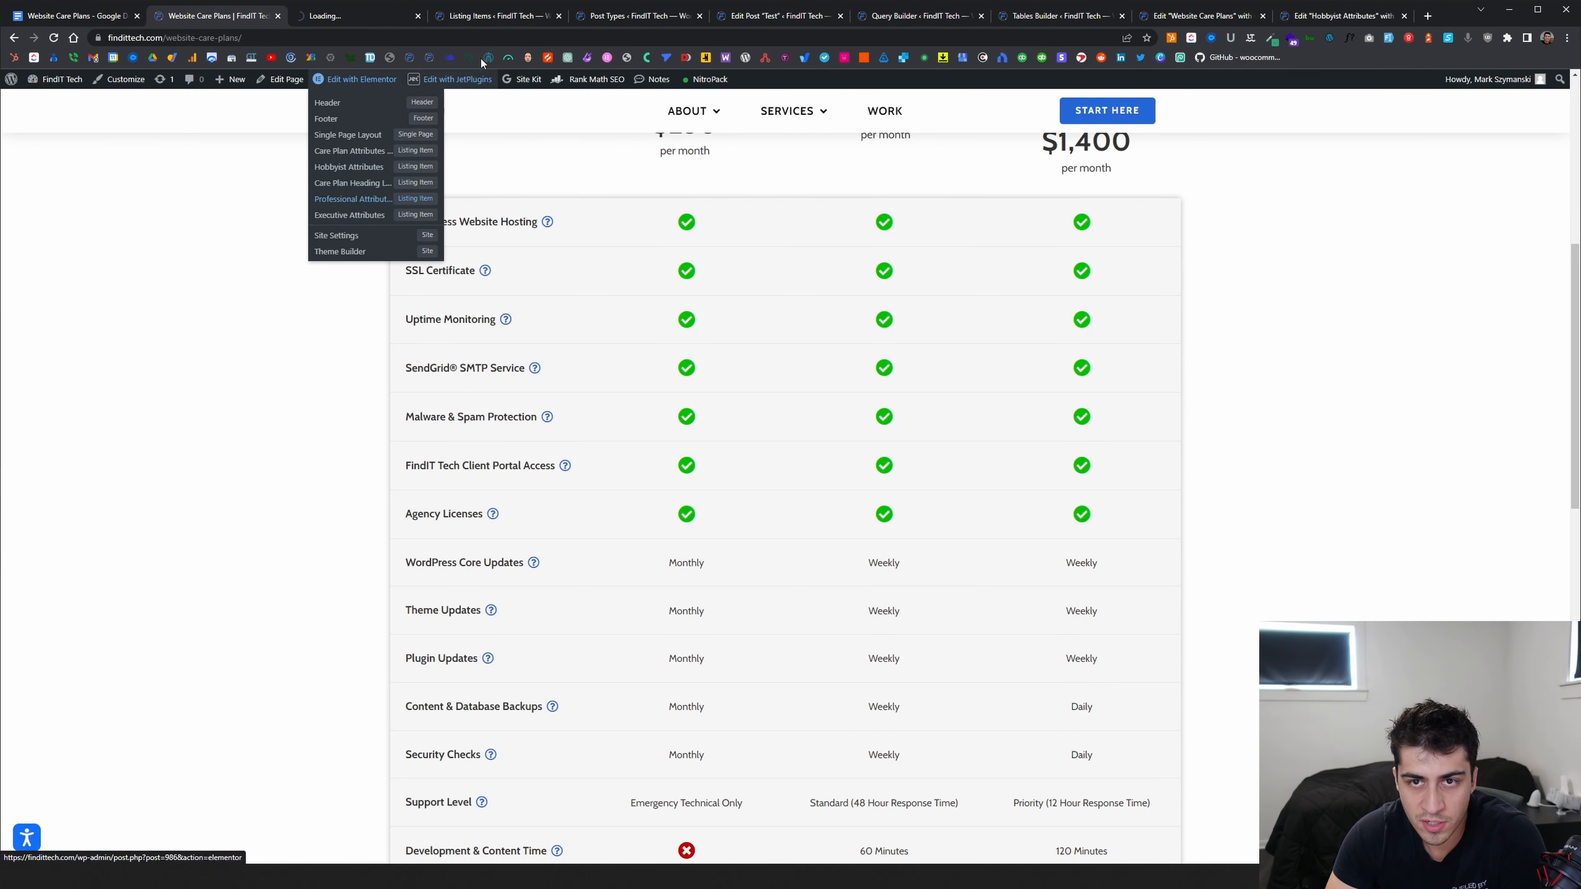
left_click(1345, 17)
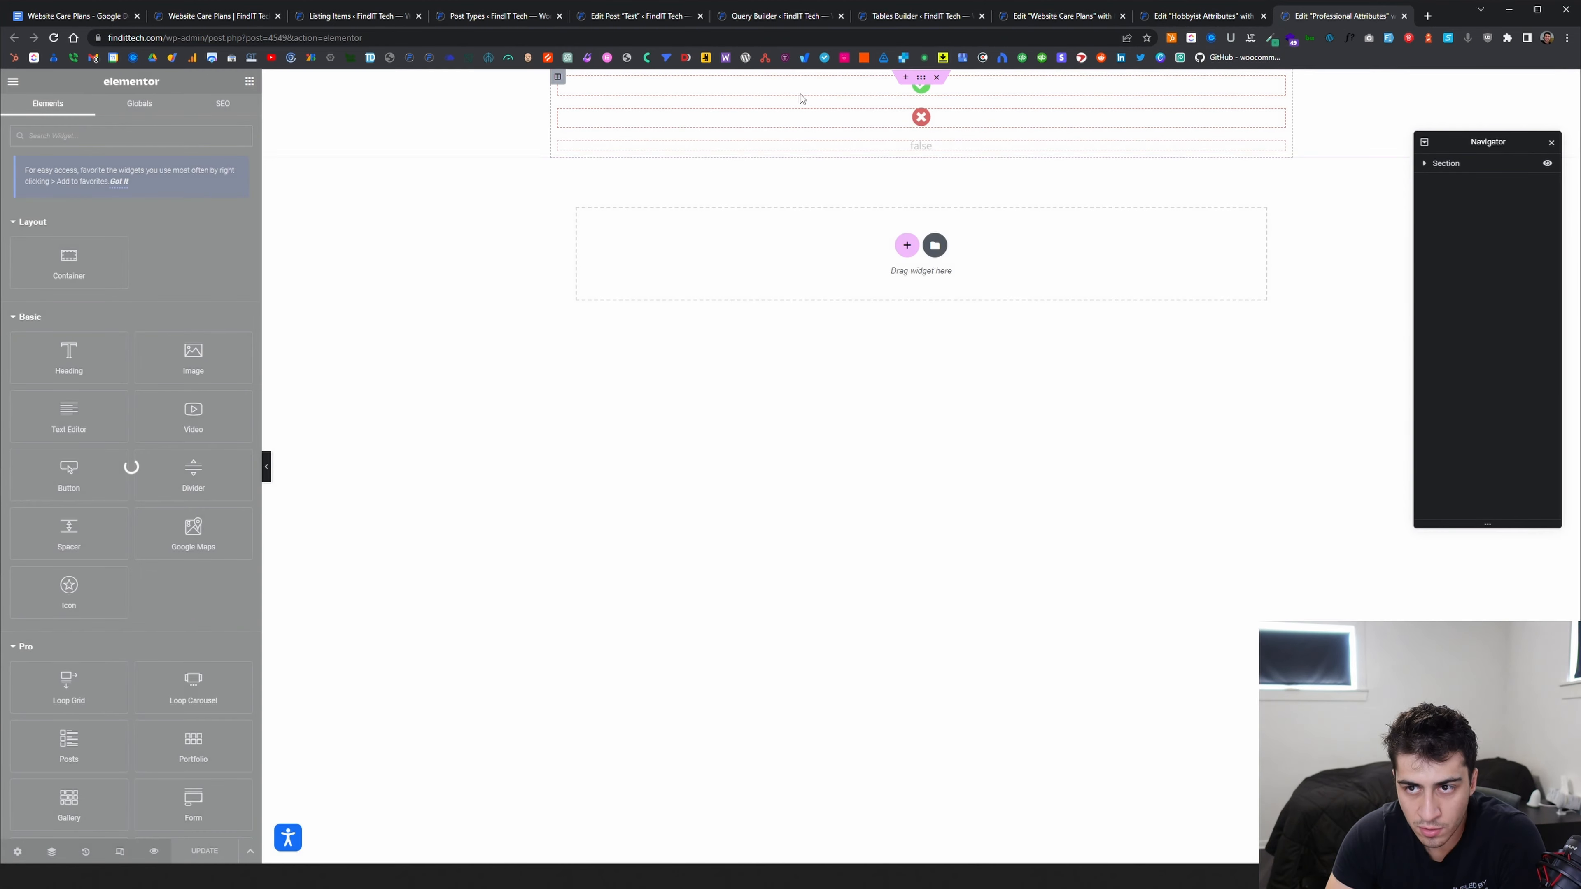
Inspect the Post & Page visibility triggers of the green check icon in the Professional Attributes template
left_click(775, 93)
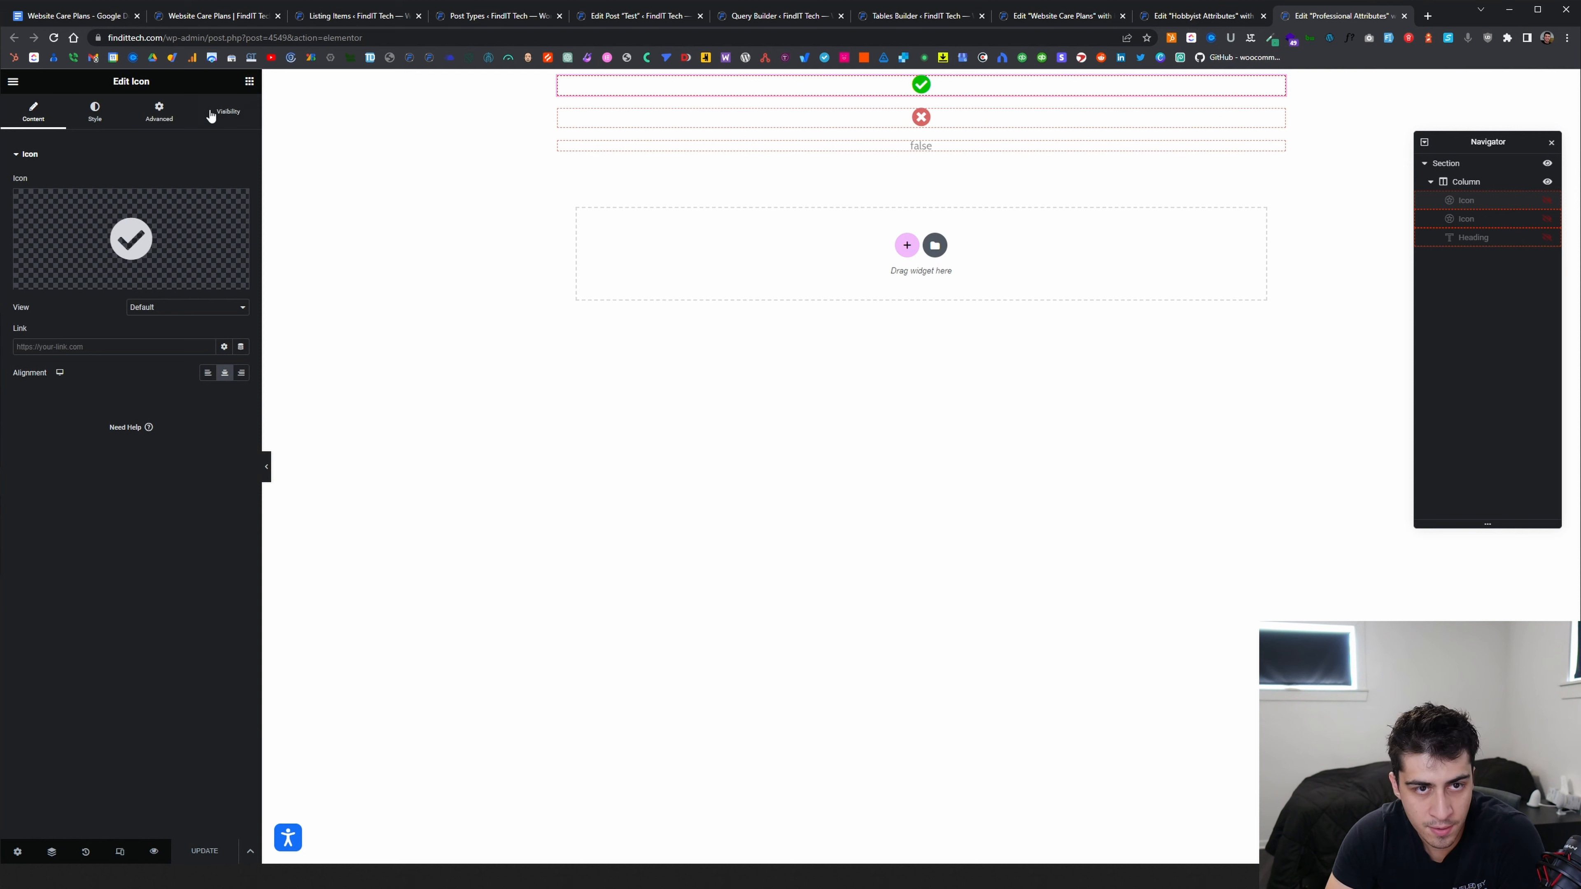
left_click(228, 112)
left_click(90, 497)
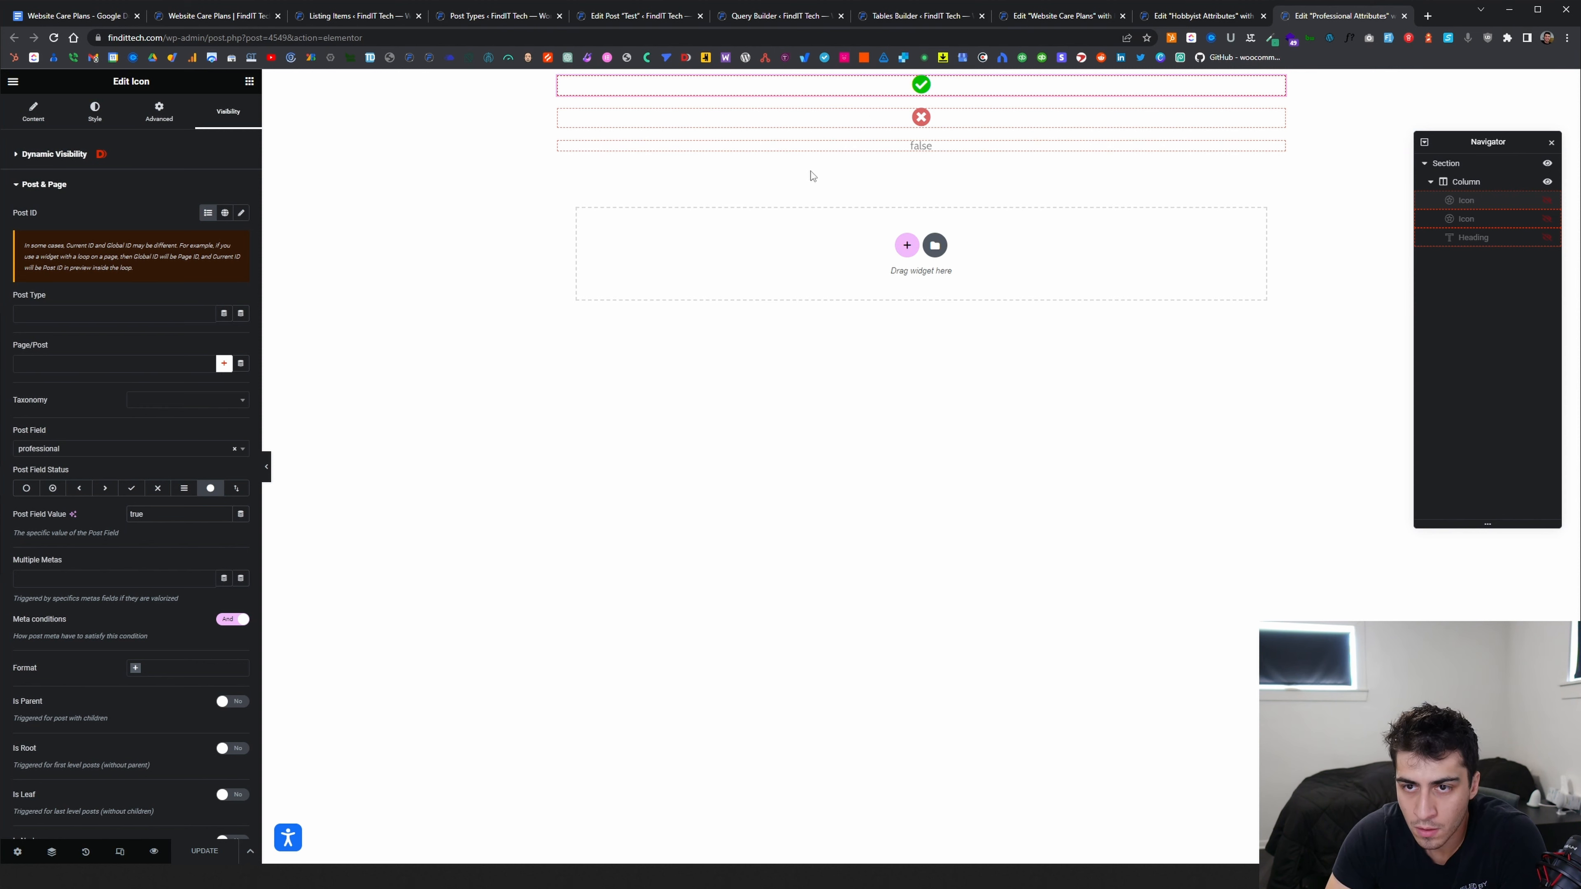
Show the Custom Condition PHP code in the visibility settings of the Professional Attributes heading
left_click(755, 150)
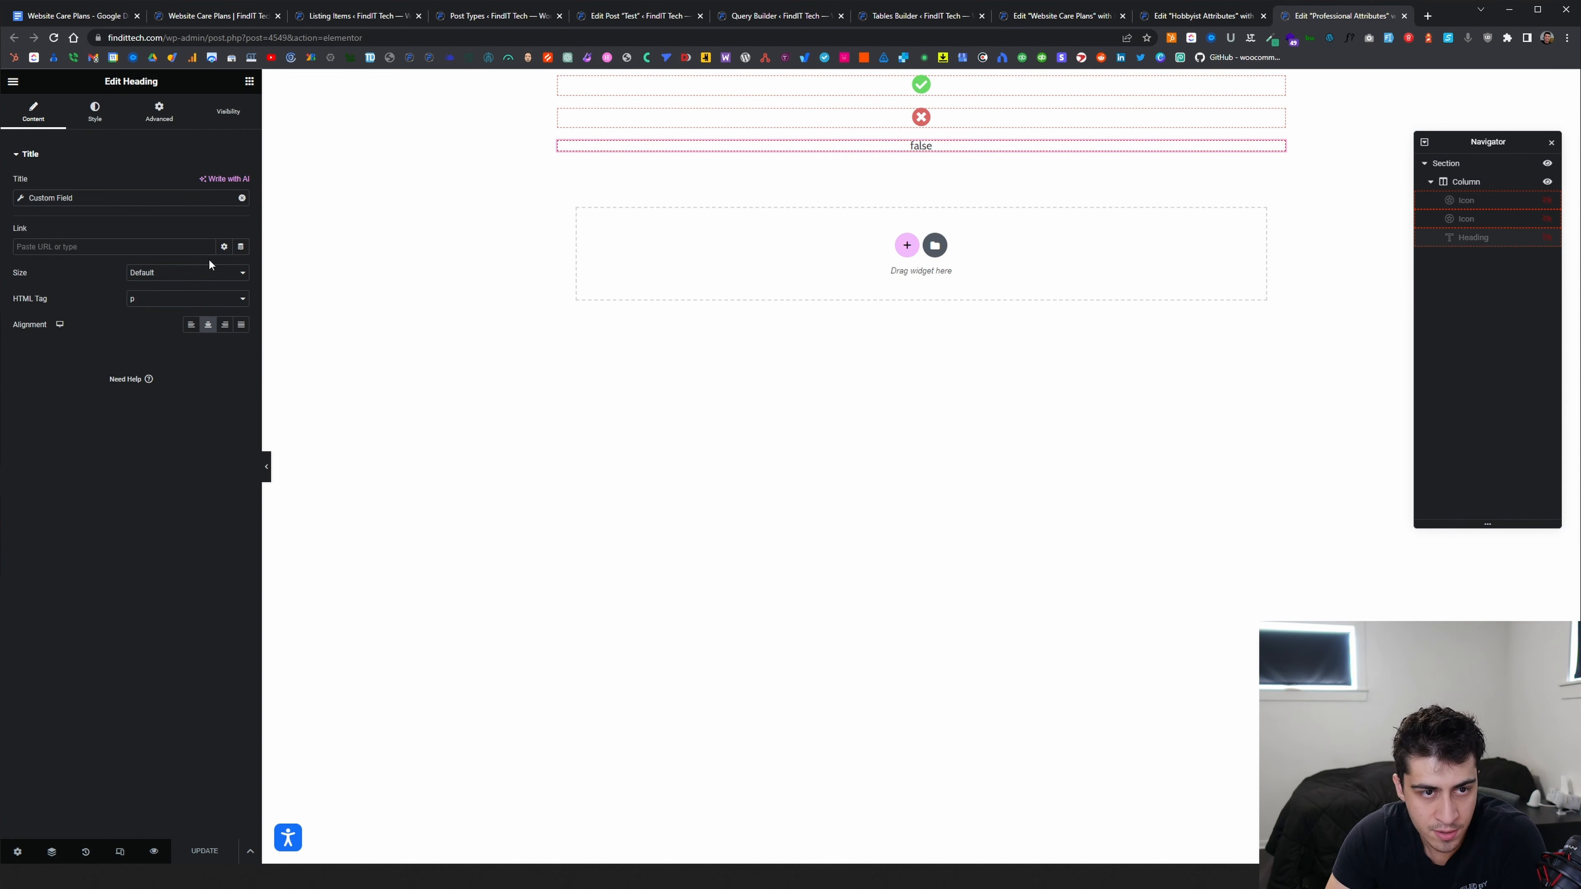
left_click(207, 118)
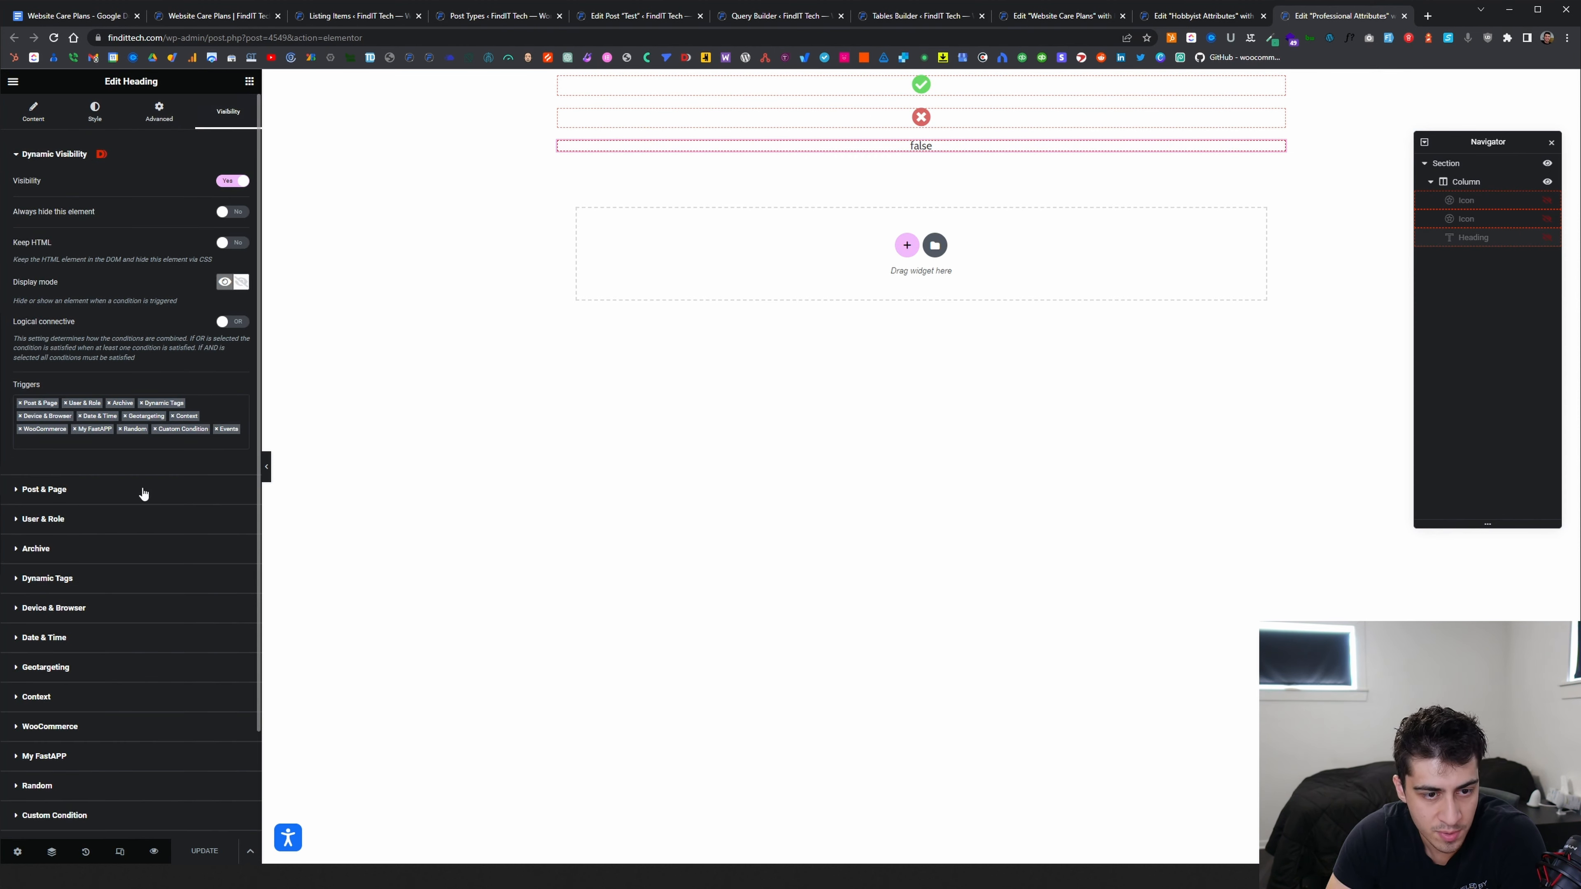
scroll(143, 496, "down", 3)
left_click(54, 691)
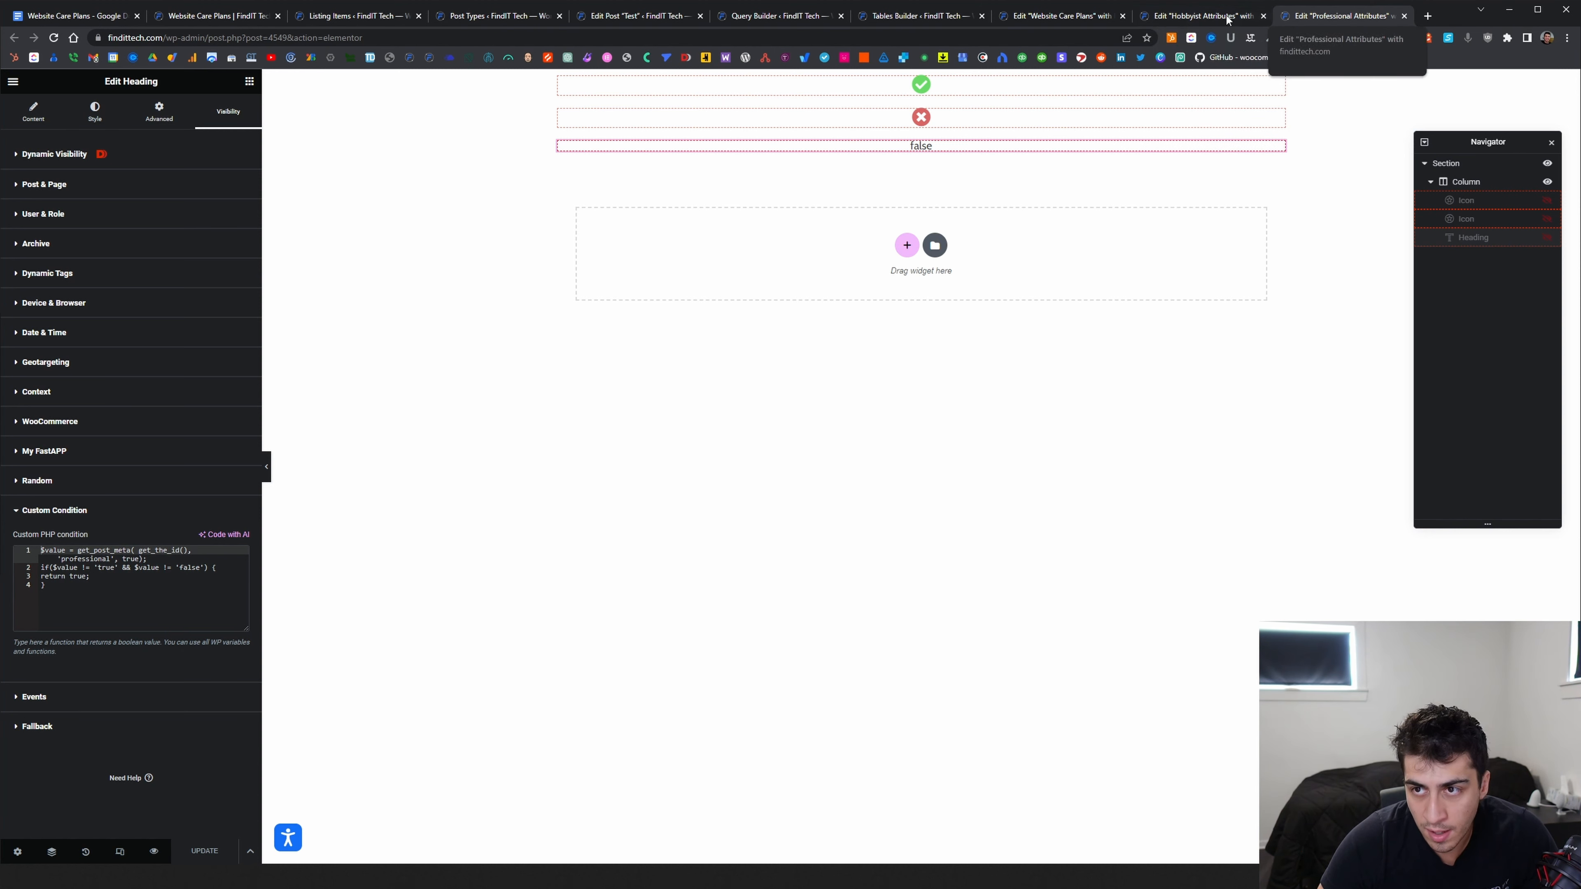
Revisit the table's column setup in Tables Builder and the Website Care Plans Query settings
left_click(955, 16)
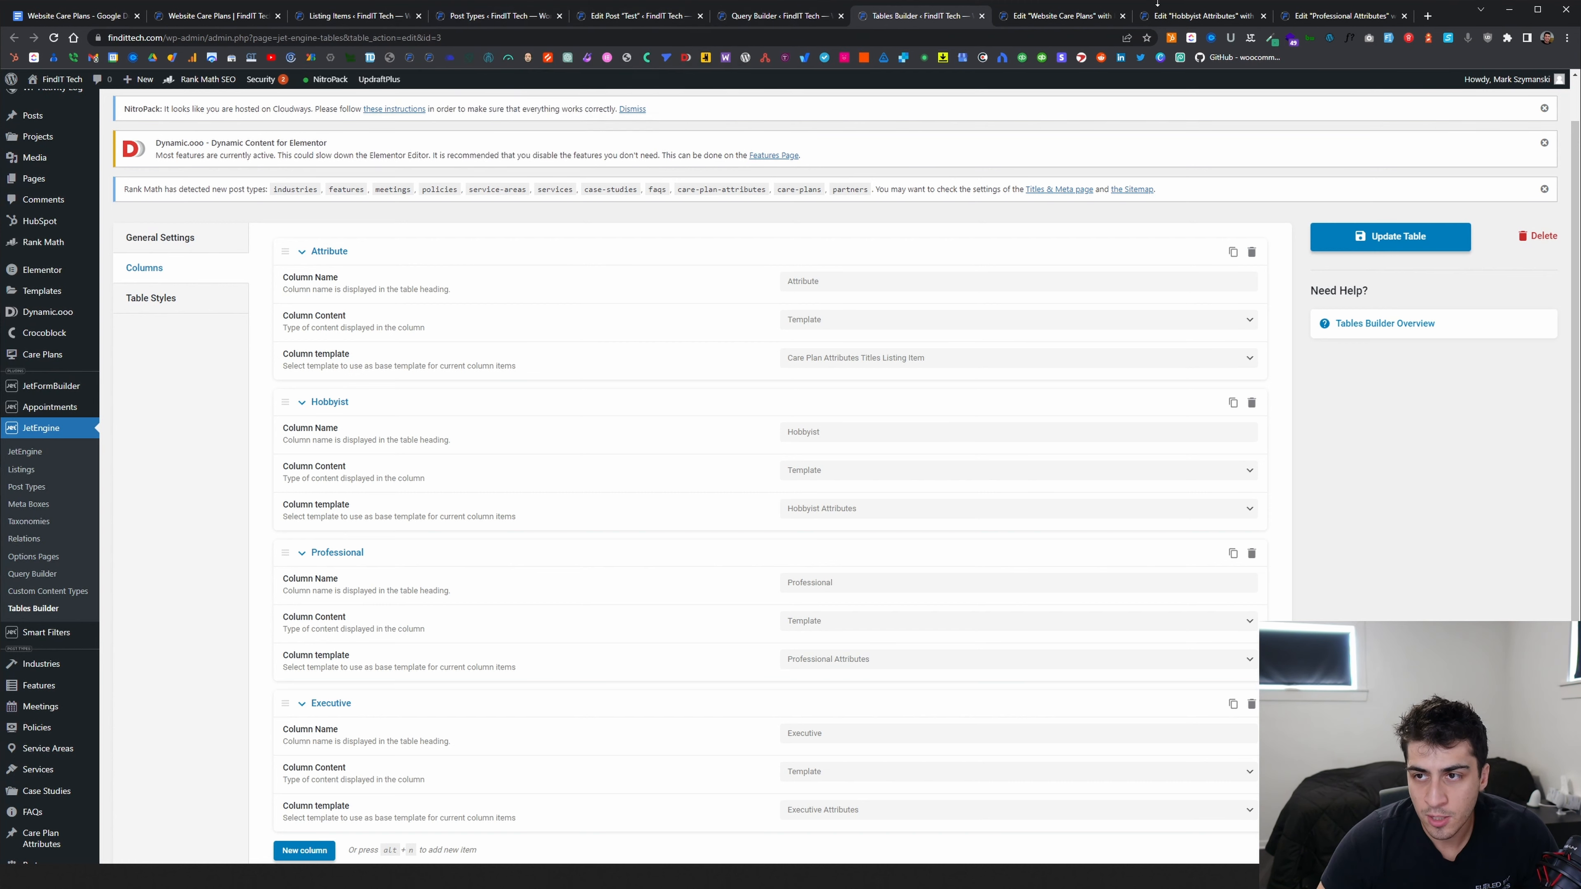
left_click(825, 22)
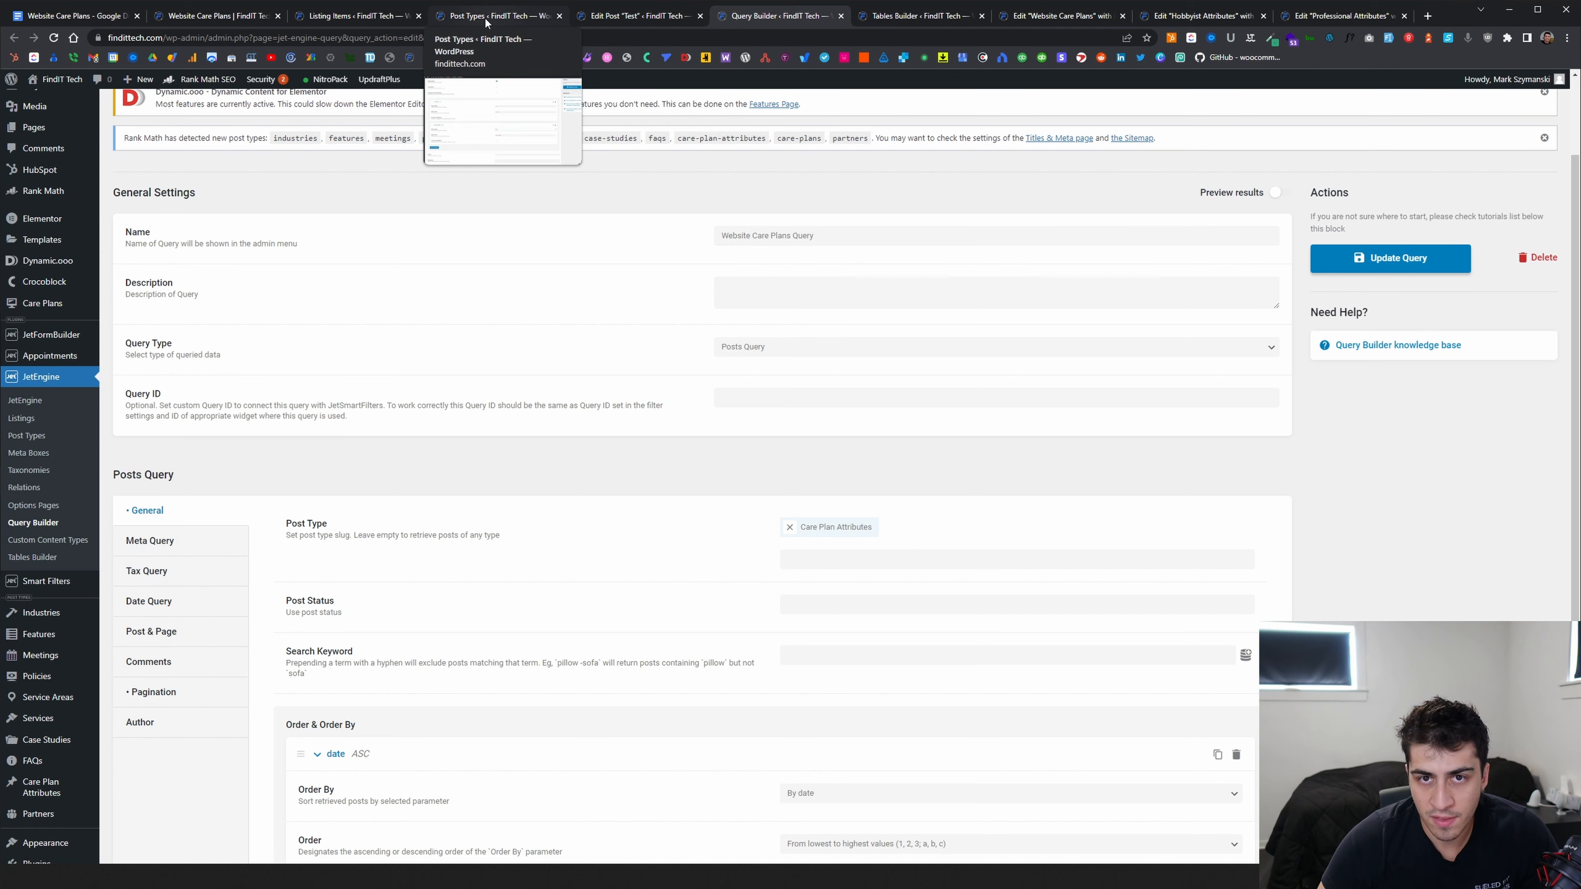
Review the live comparison table's attribute rows, including the Test row's tooltip and the 60 Minute Strategy Call row
left_click(218, 16)
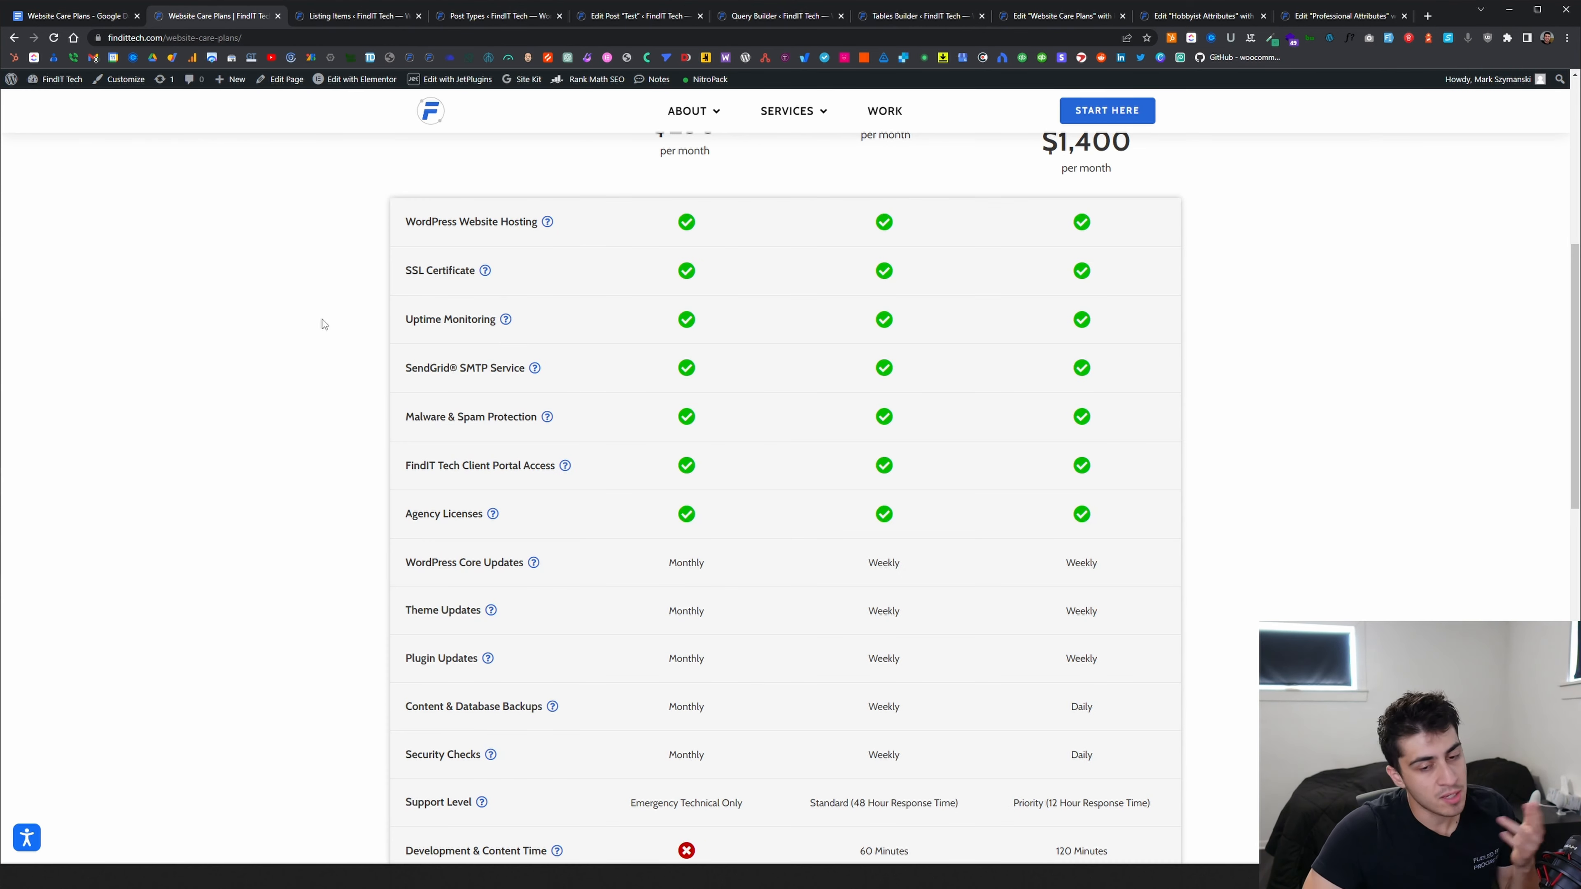
scroll(1002, 408, "down", 3)
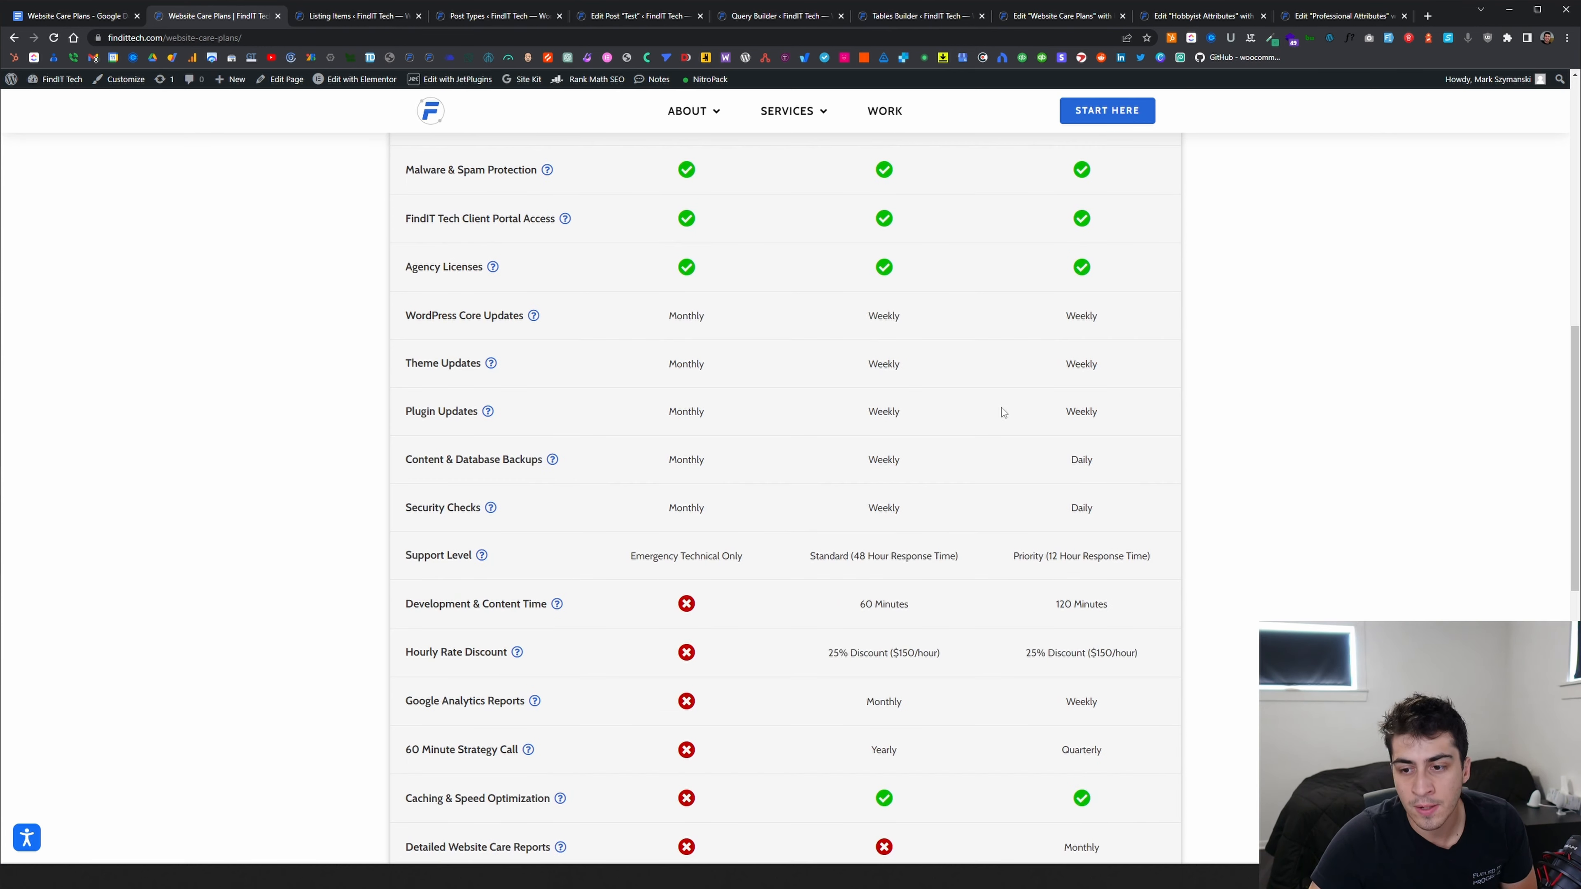
scroll(1001, 408, "down", 7)
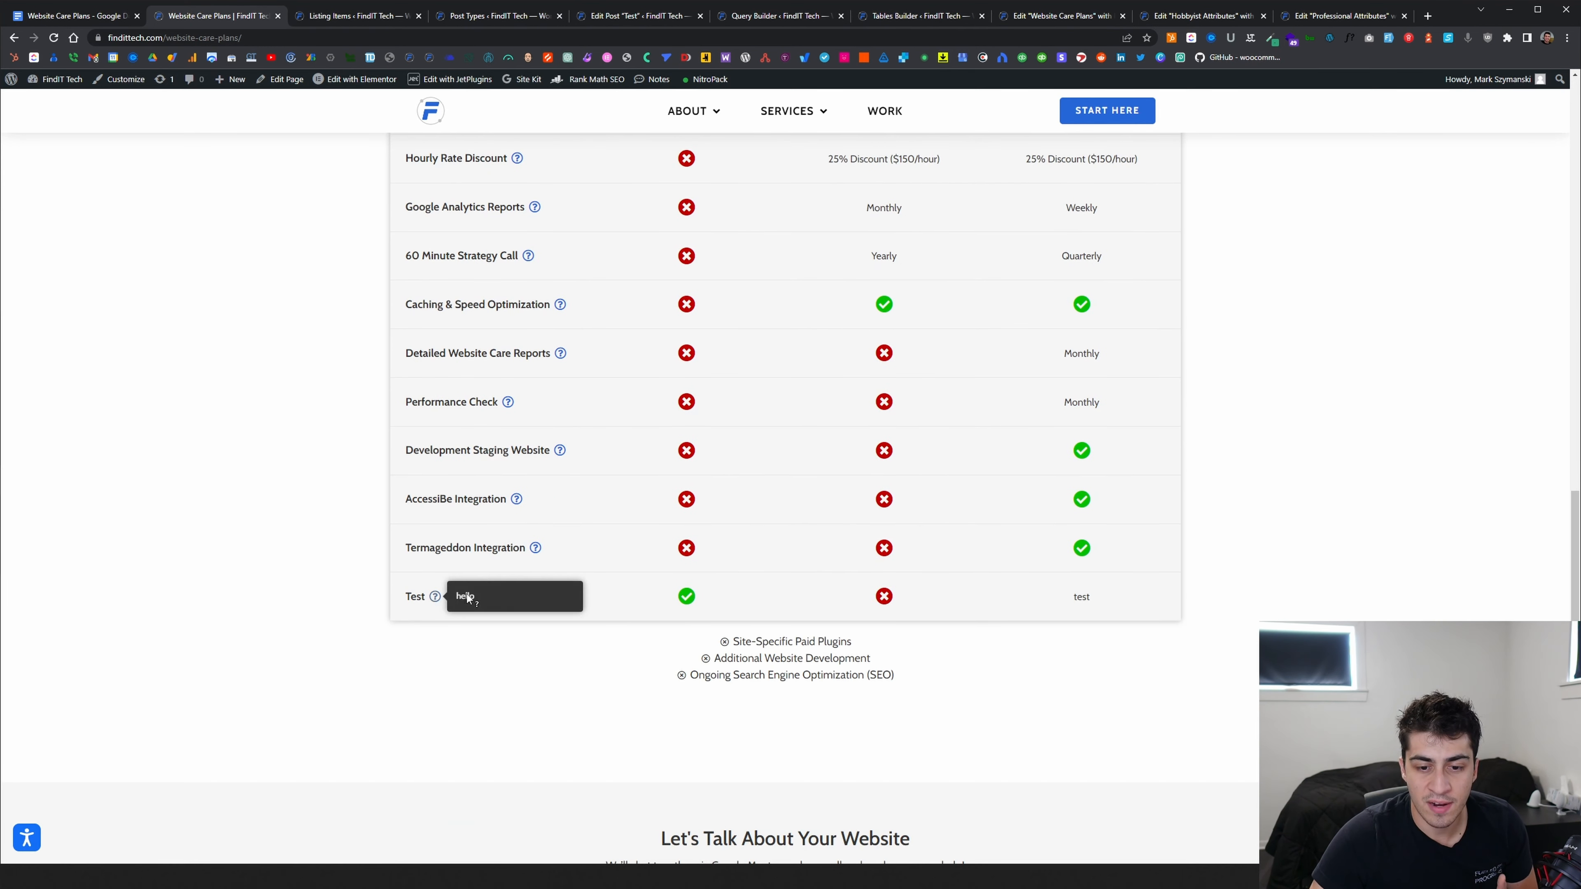
scroll(567, 376, "up", 1)
scroll(575, 367, "up", 4)
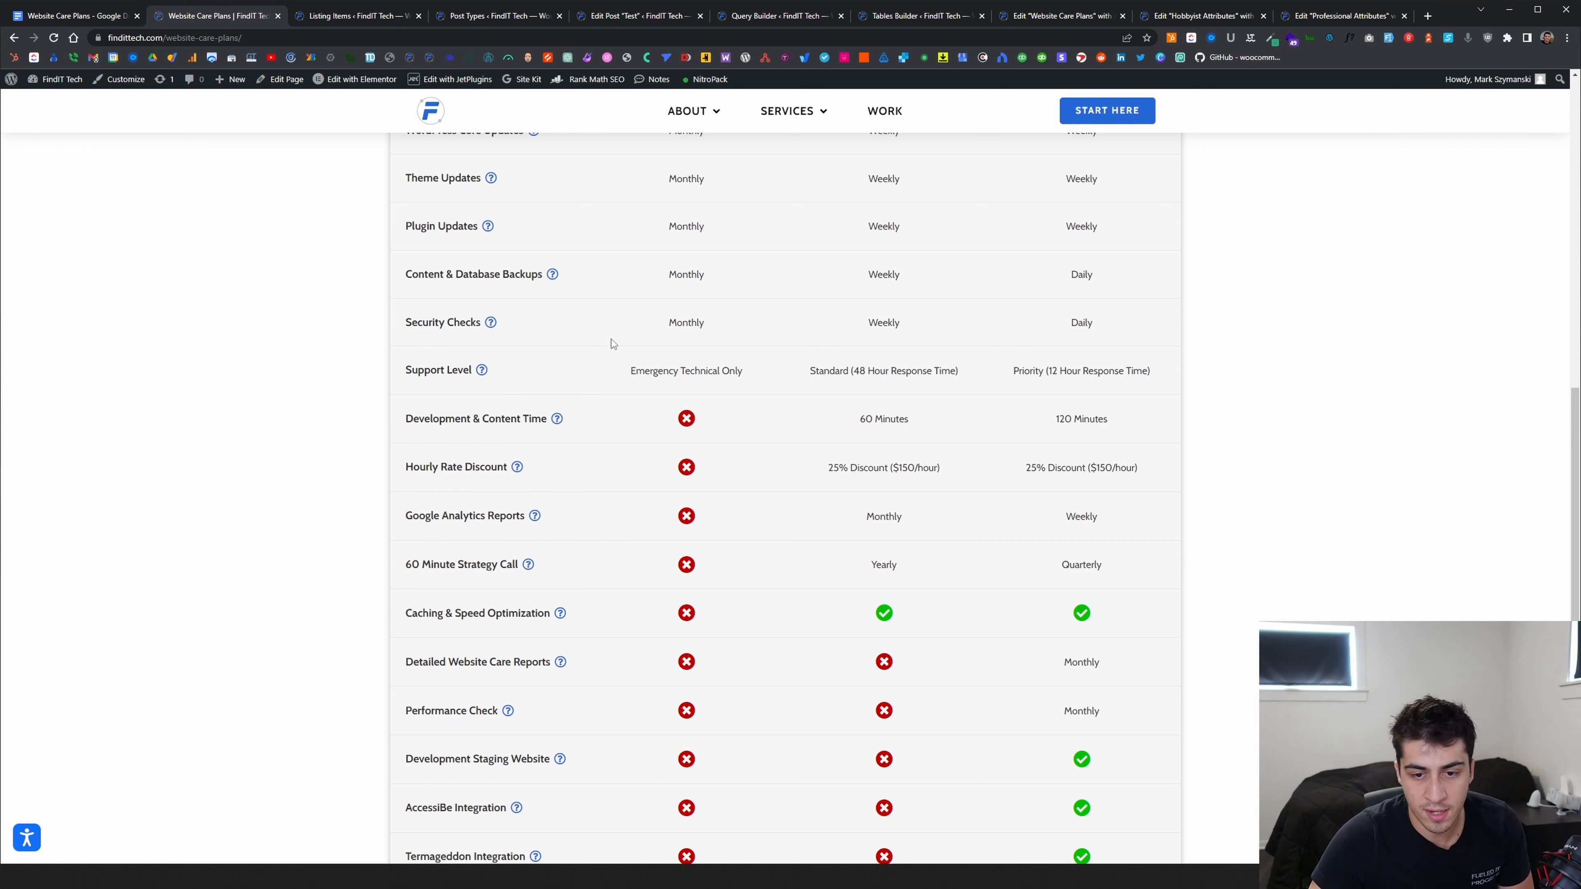
scroll(696, 478, "down", 3)
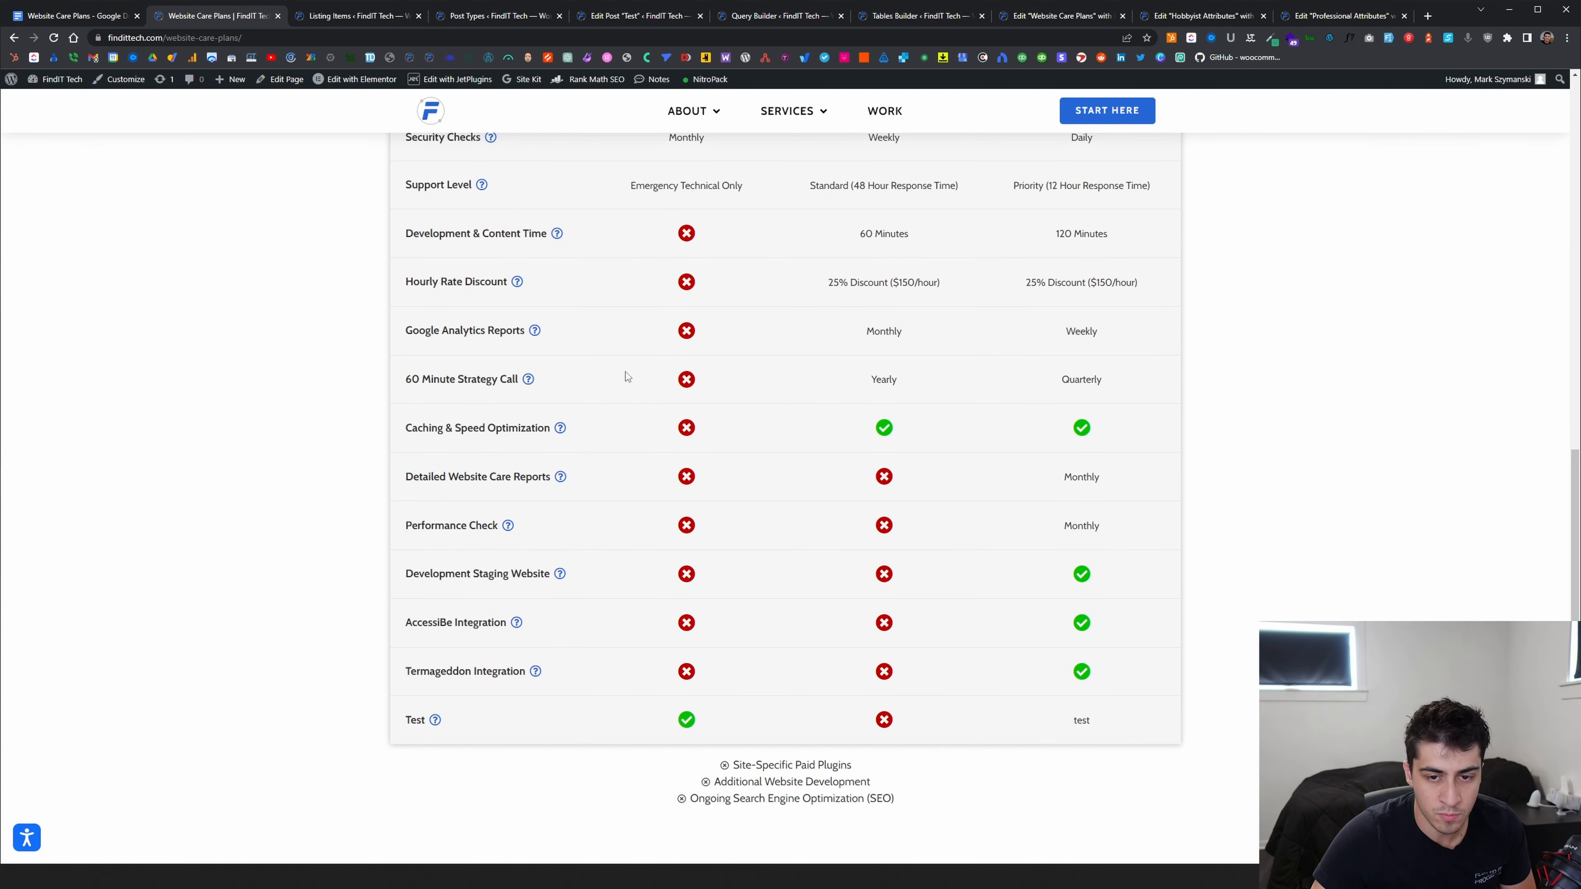
scroll(554, 391, "up", 2)
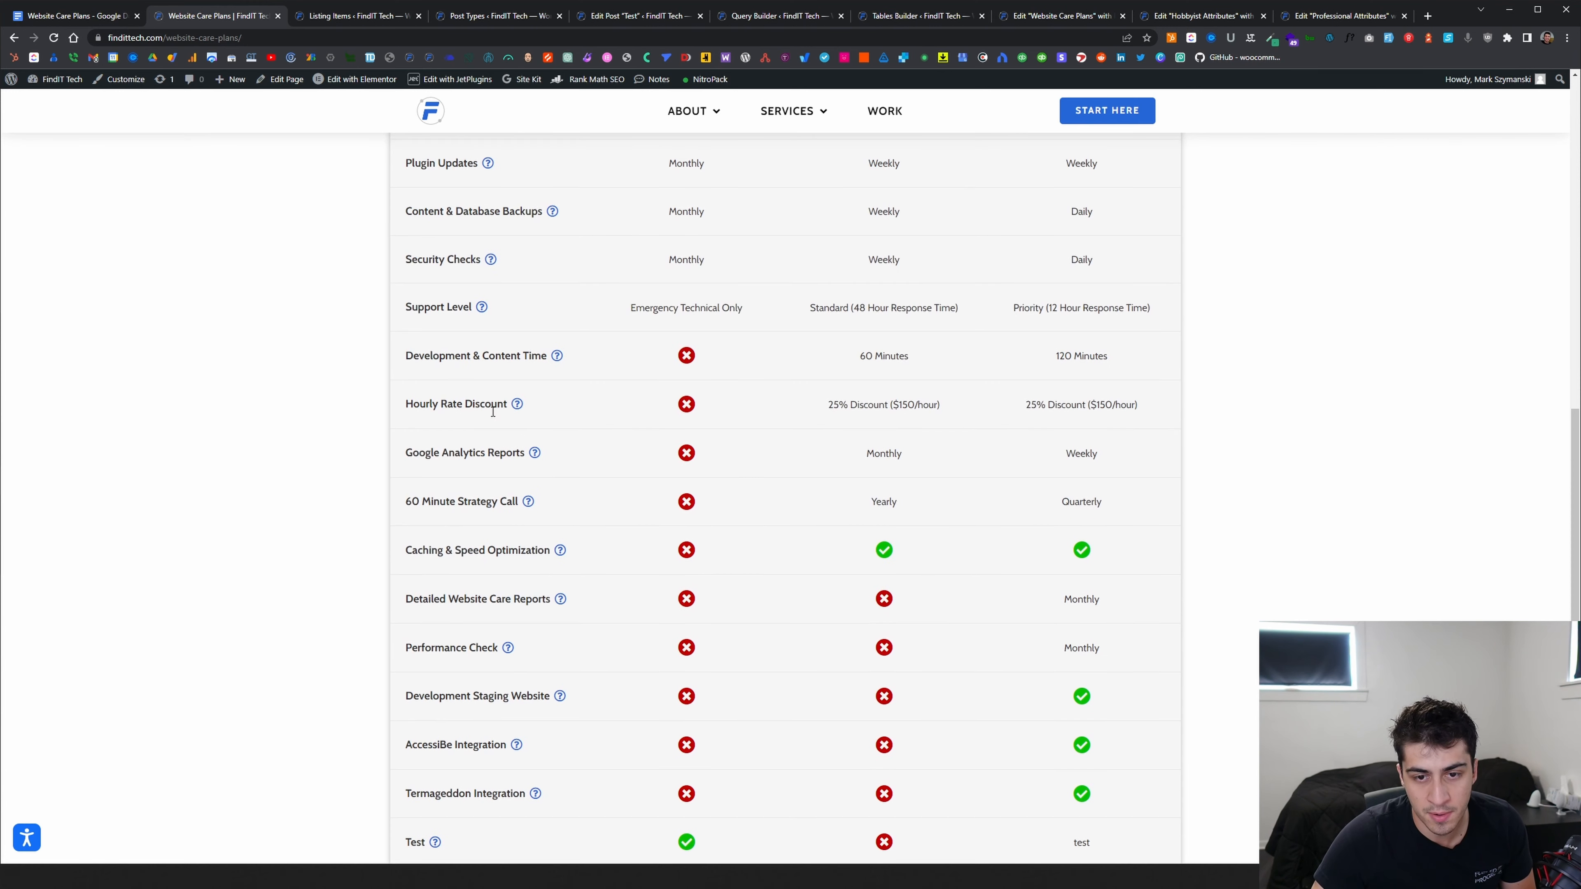
left_click_drag(408, 505, 548, 514)
left_click(555, 517)
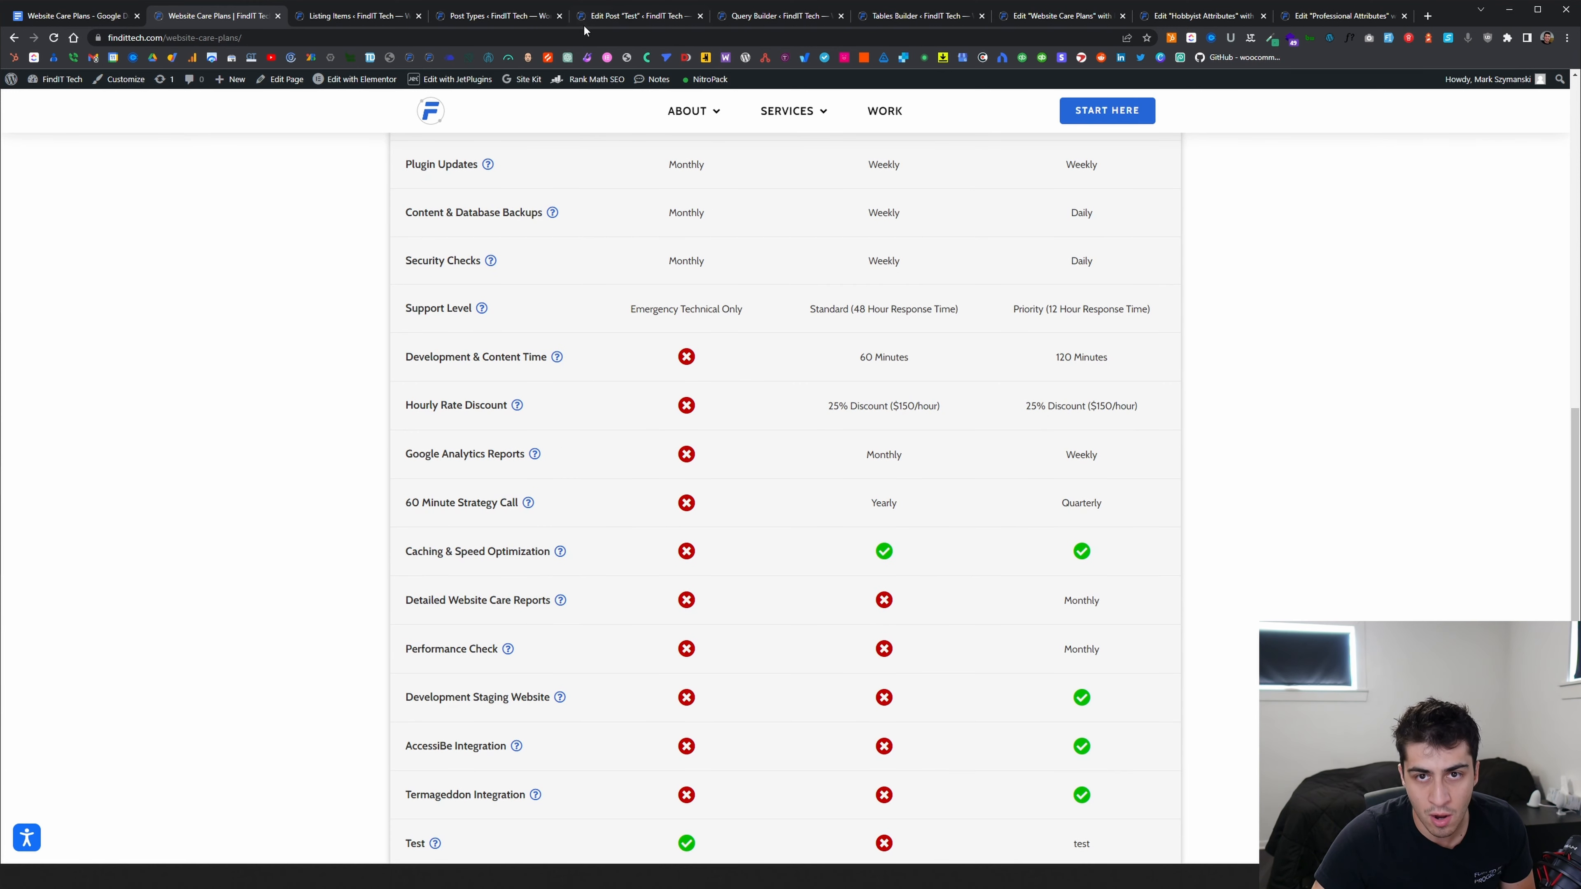
Move the 60 Minute Strategy Call post from the Care Plan Attributes list to the trash
left_click(477, 20)
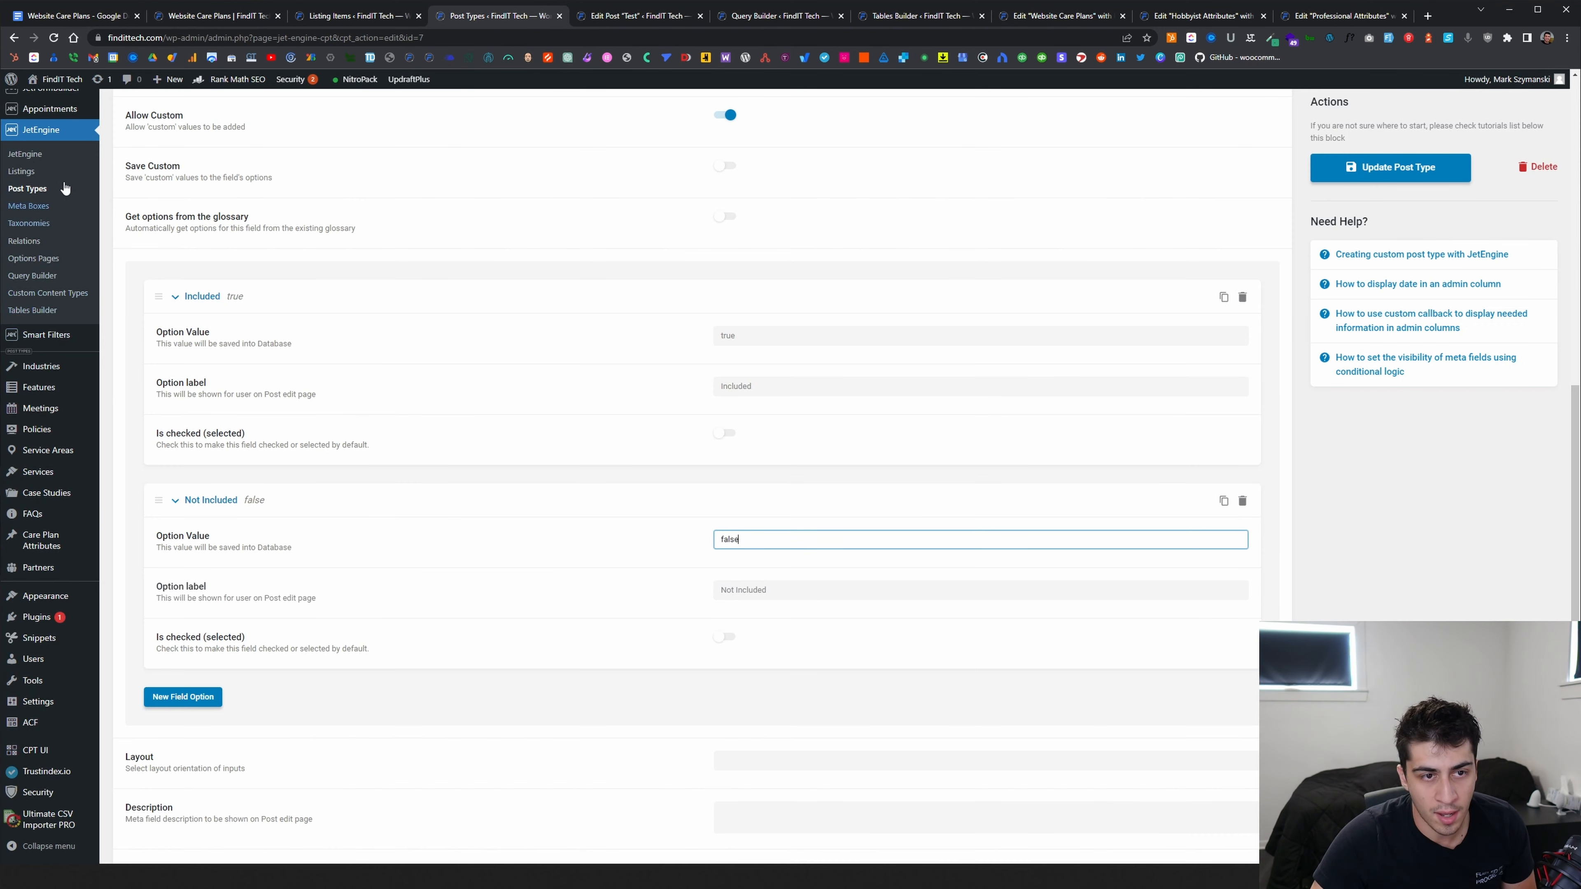
scroll(68, 185, "up", 6)
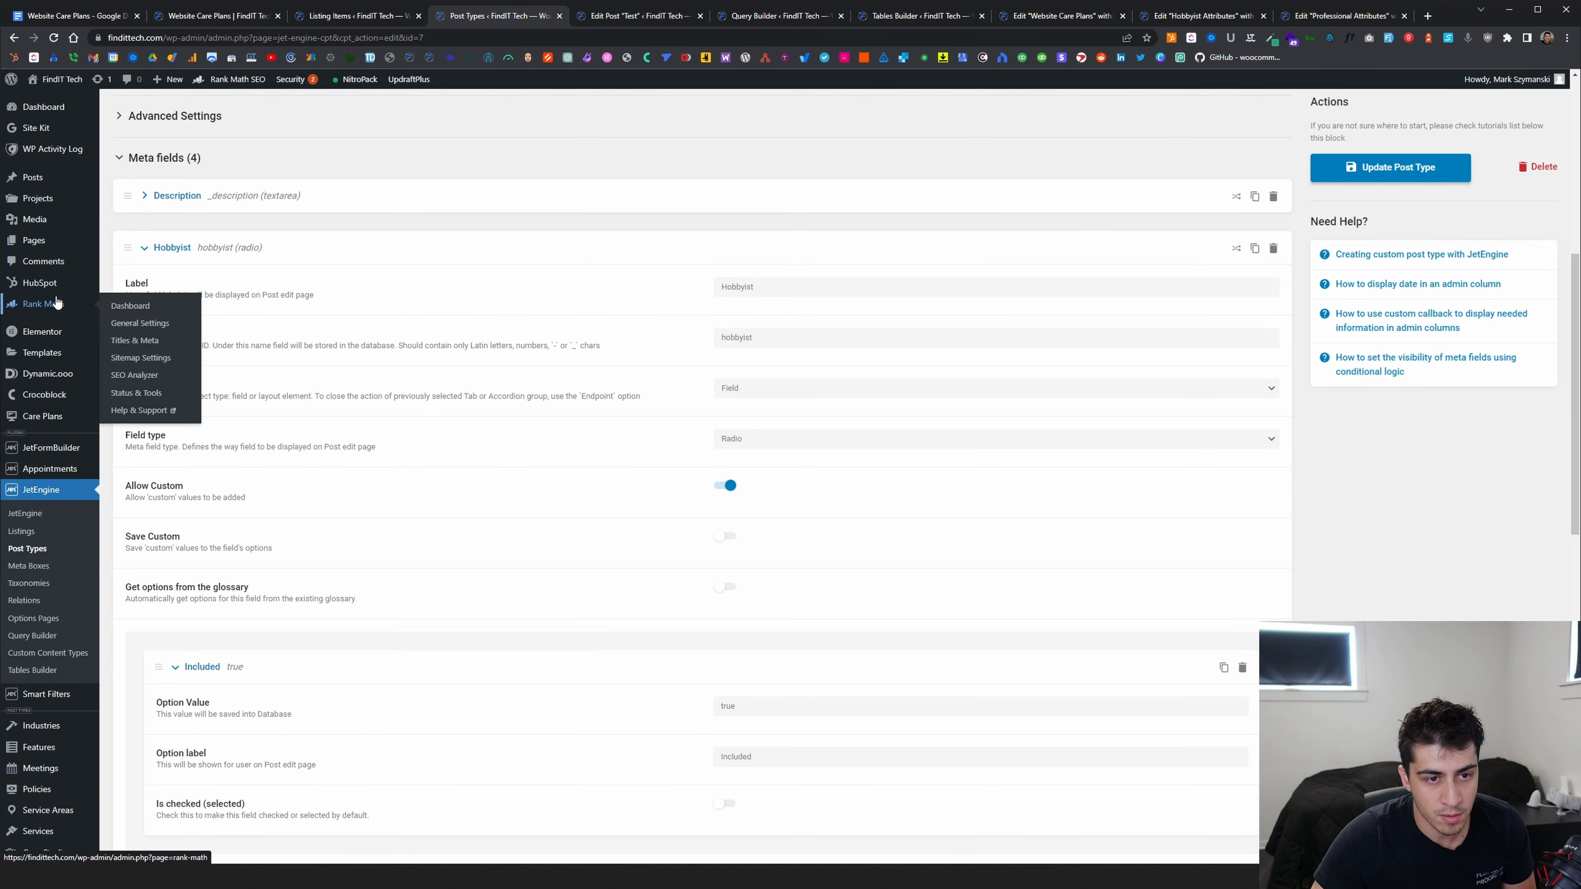
scroll(71, 470, "down", 1)
scroll(70, 470, "down", 2)
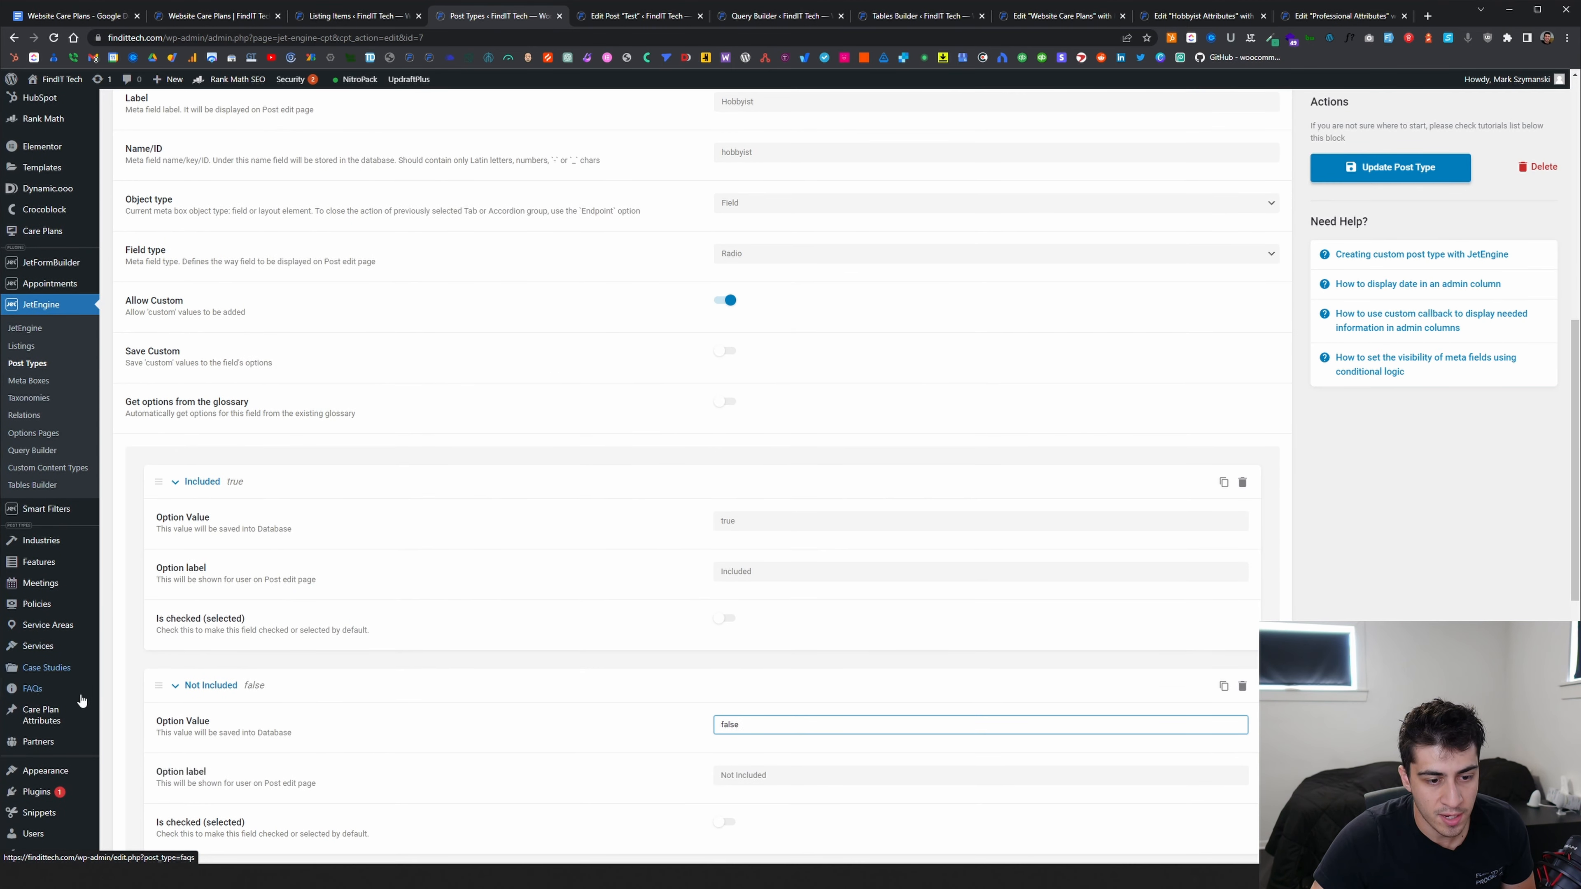
left_click(66, 724)
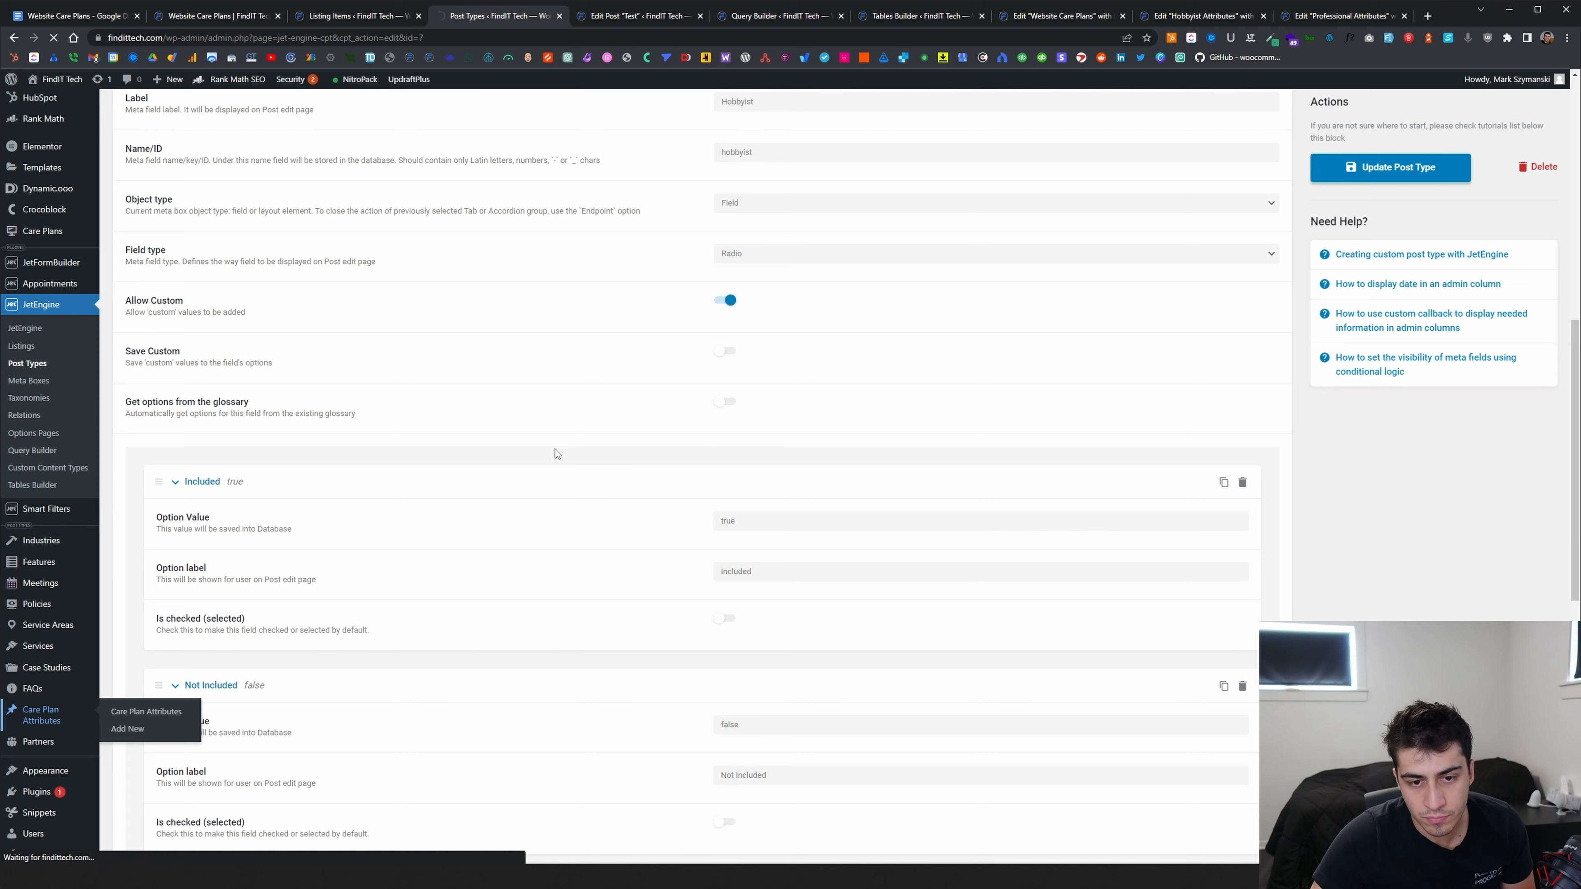
scroll(368, 573, "down", 7)
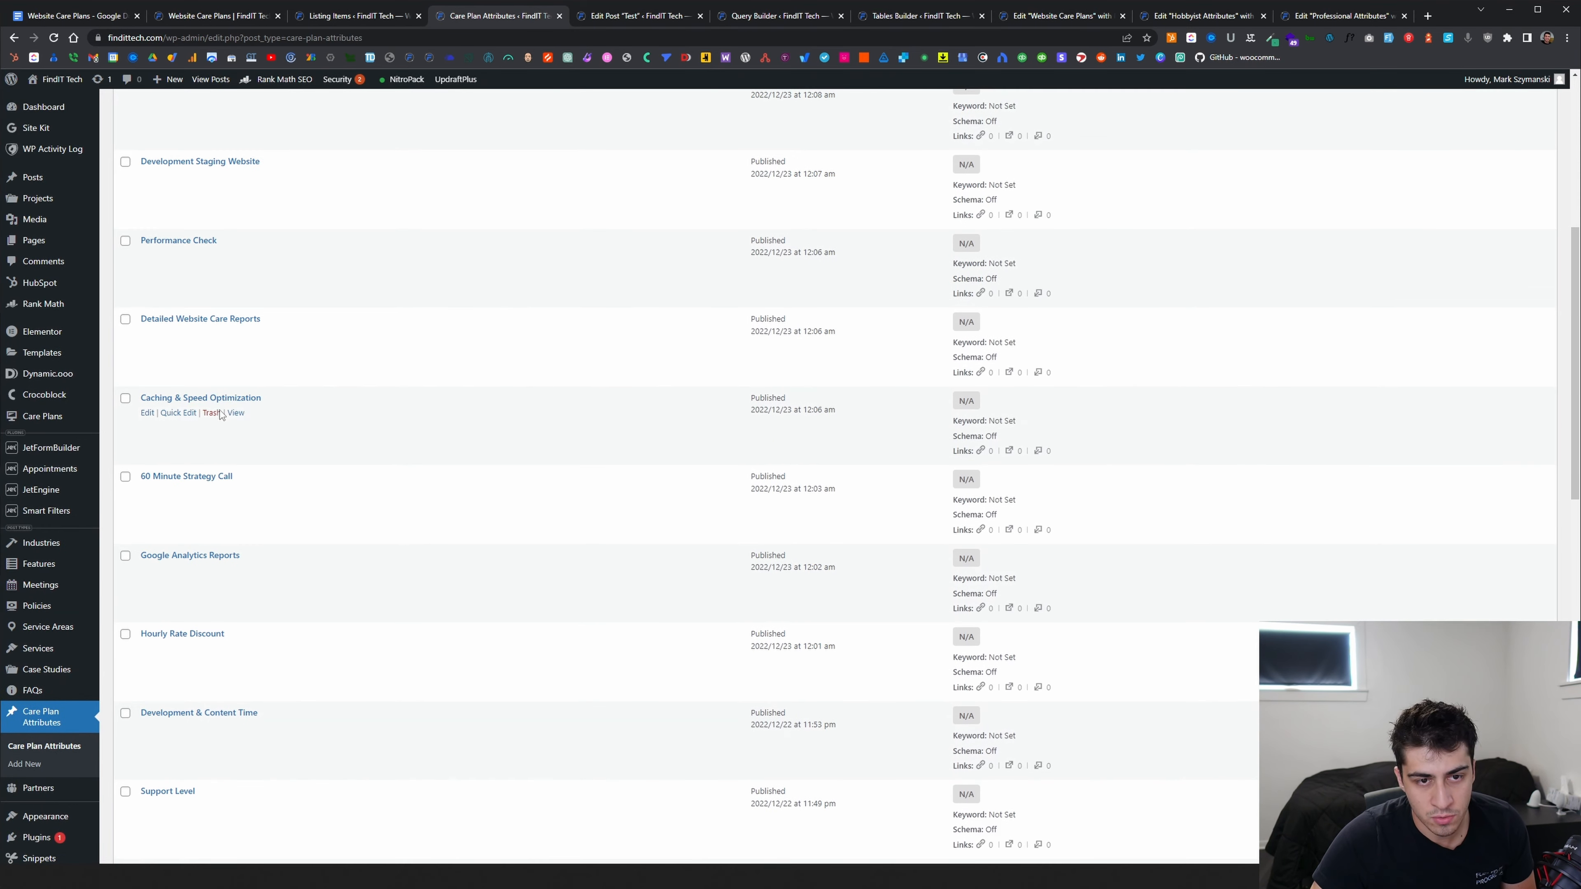
left_click(211, 492)
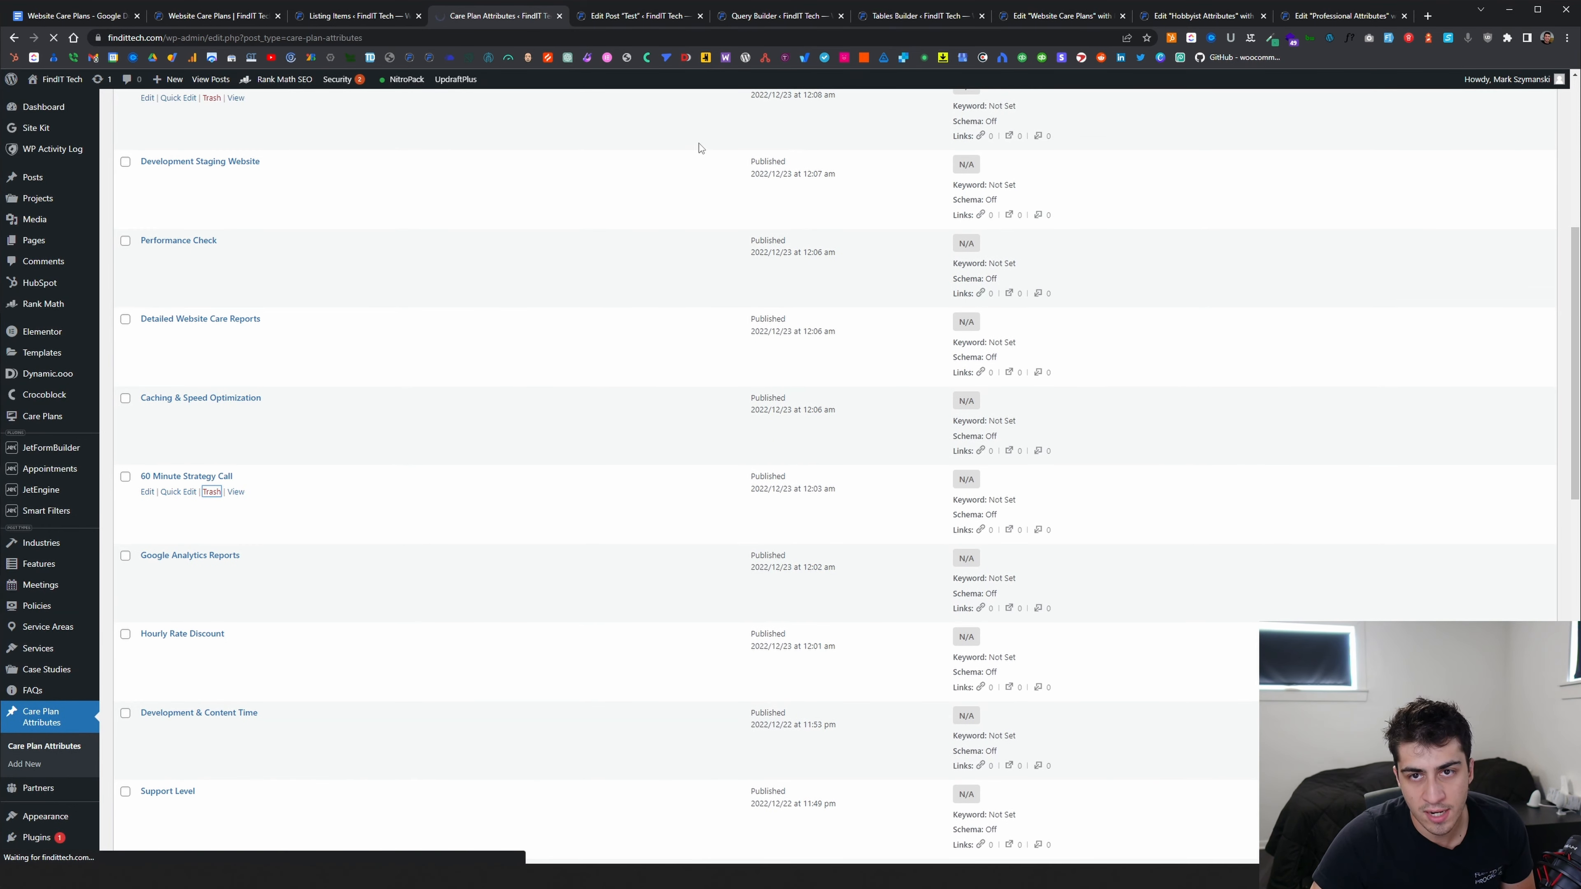
Reload the live Website Care Plans page and check the rows around Google Analytics Reports in the comparison table
left_click(215, 15)
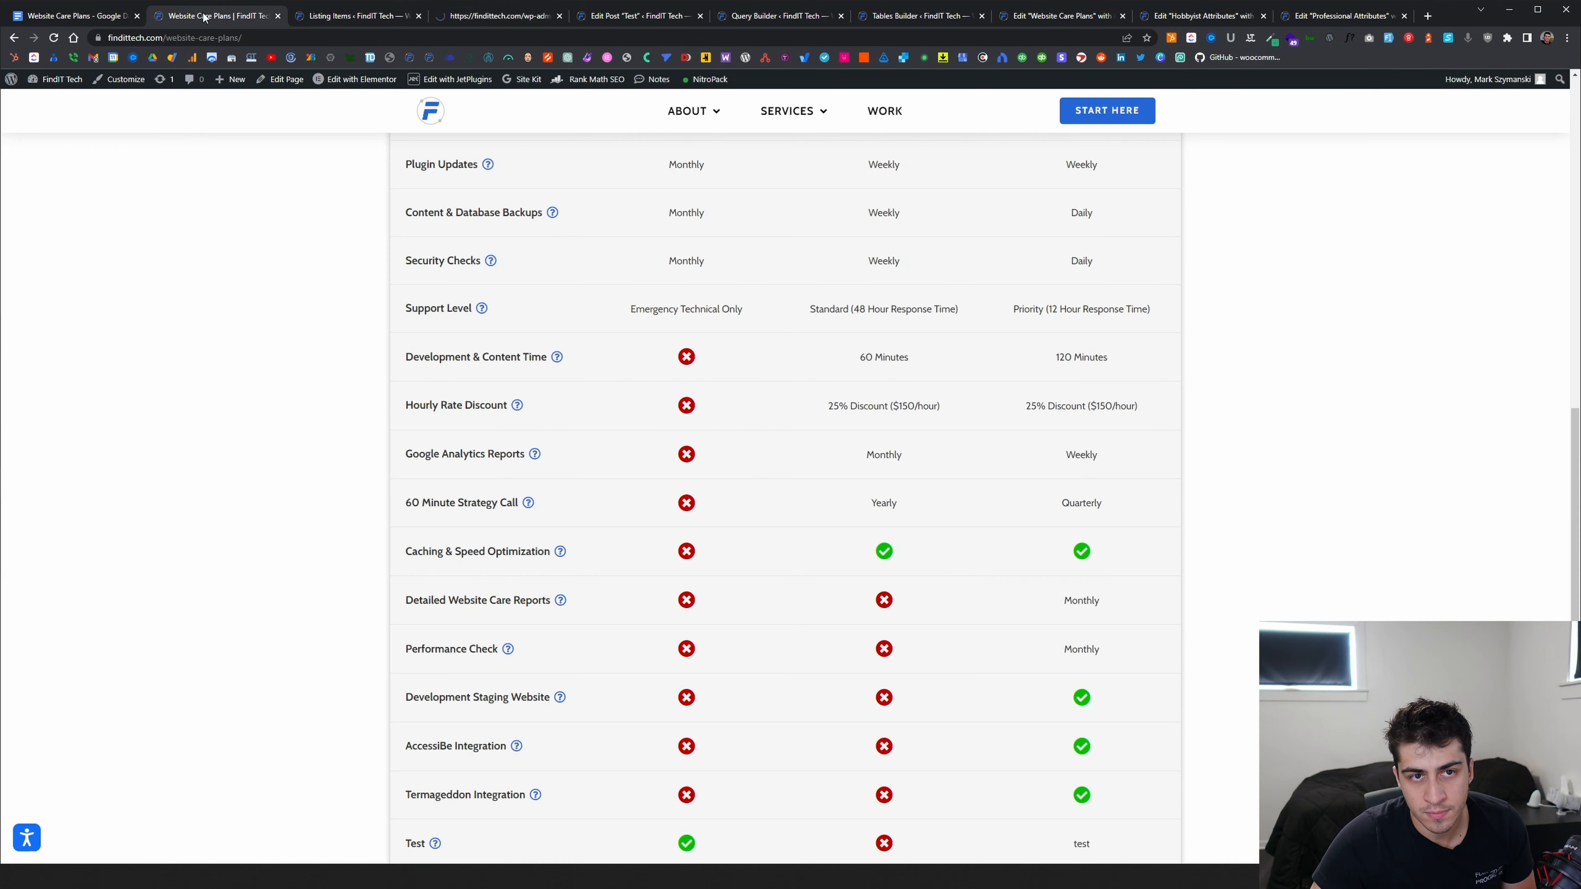
right_click(216, 254)
left_click(262, 290)
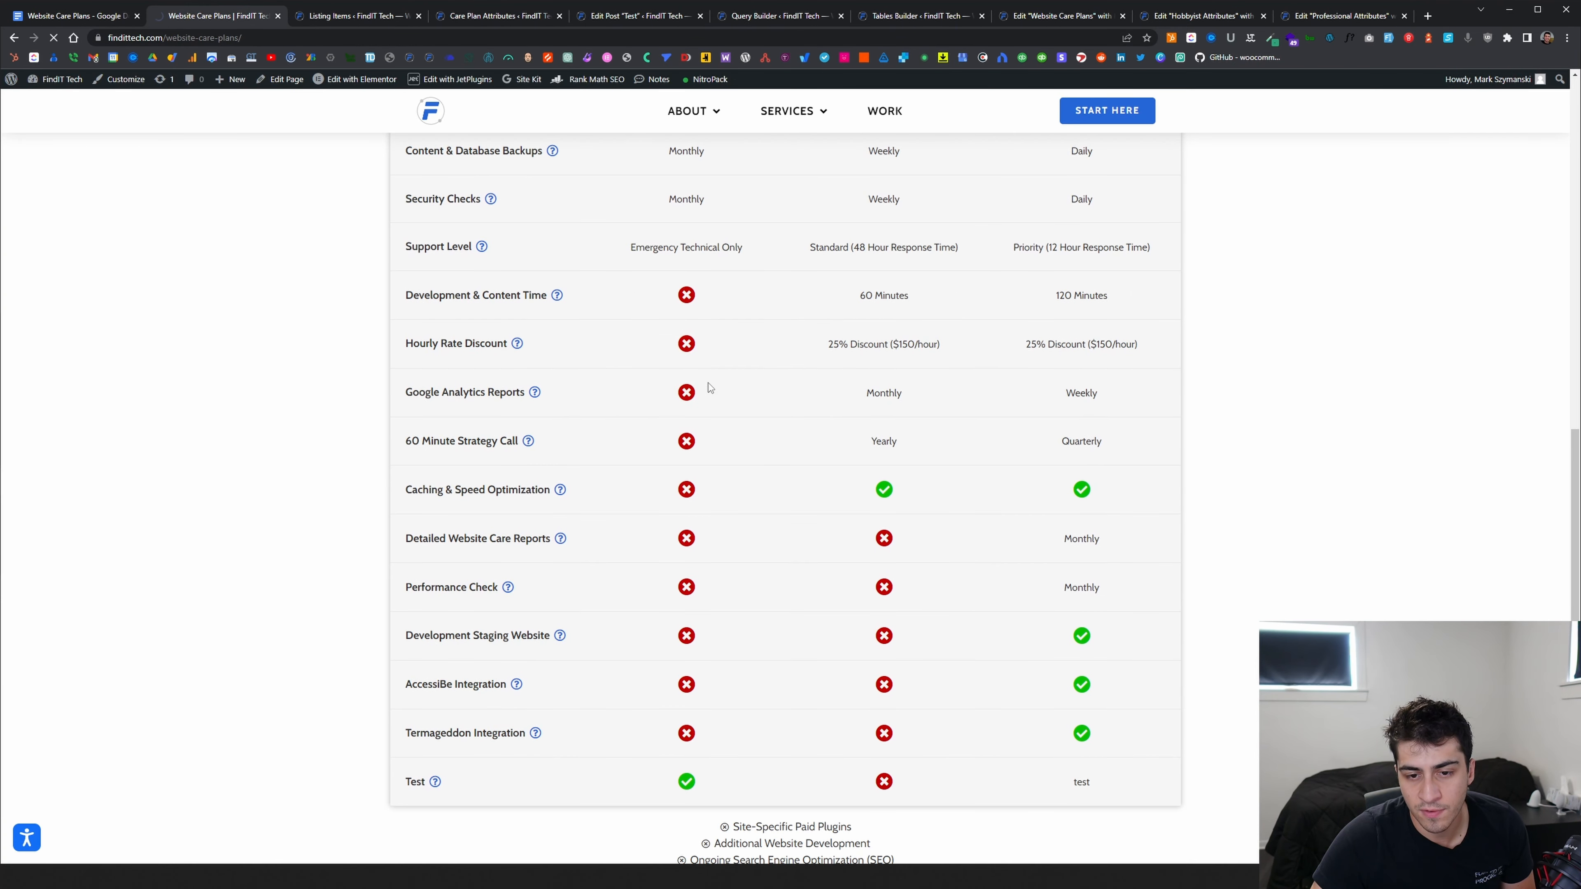
scroll(623, 380, "up", 5)
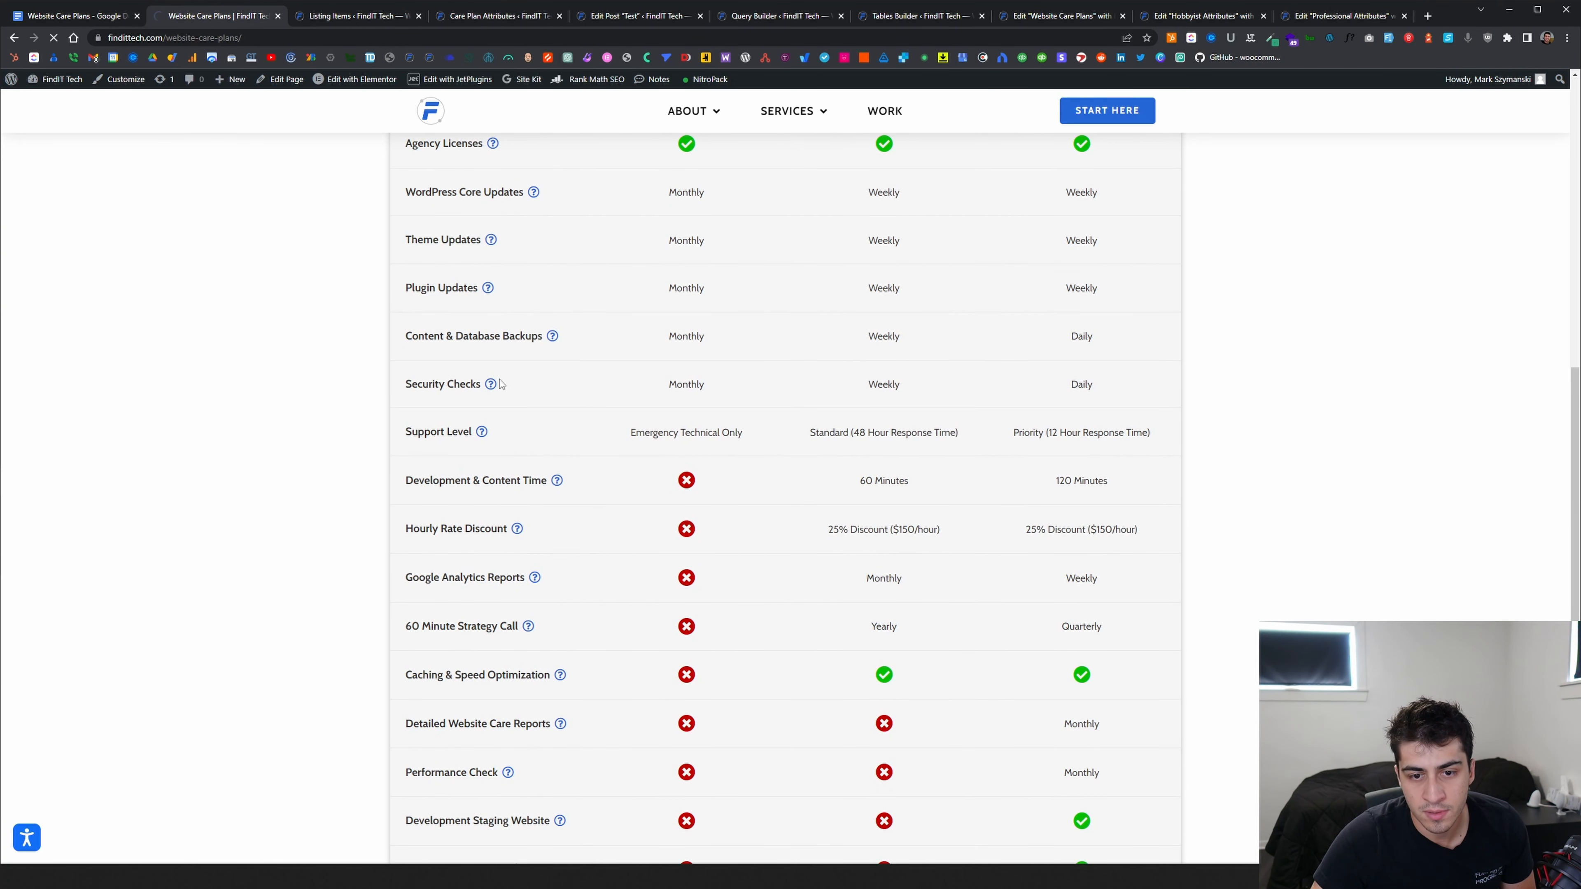
scroll(484, 478, "down", 1)
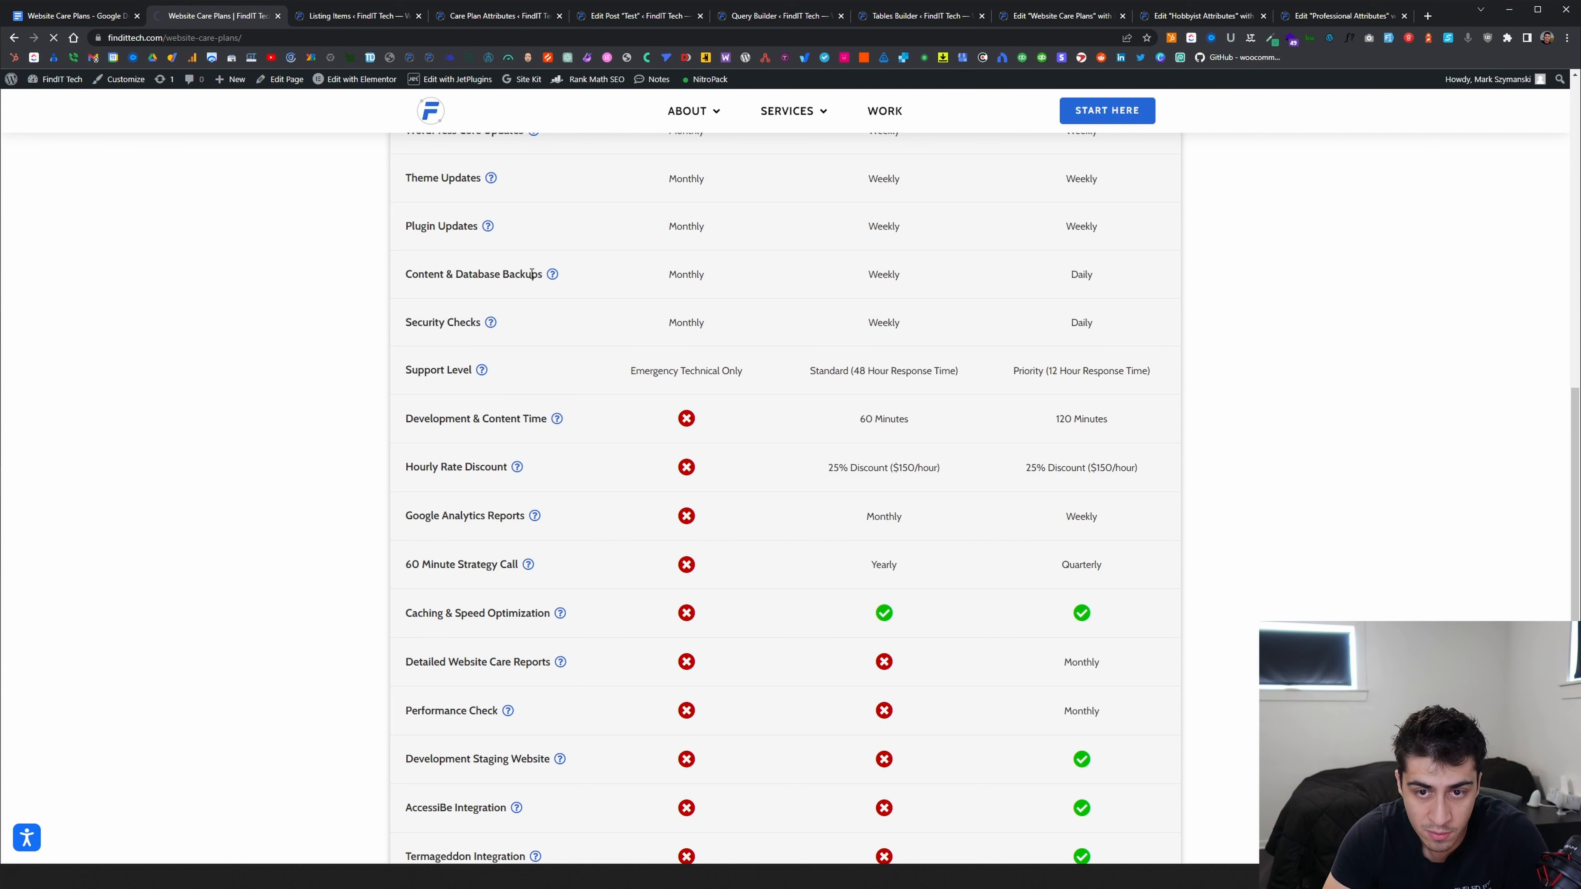
mouse_move(492, 182)
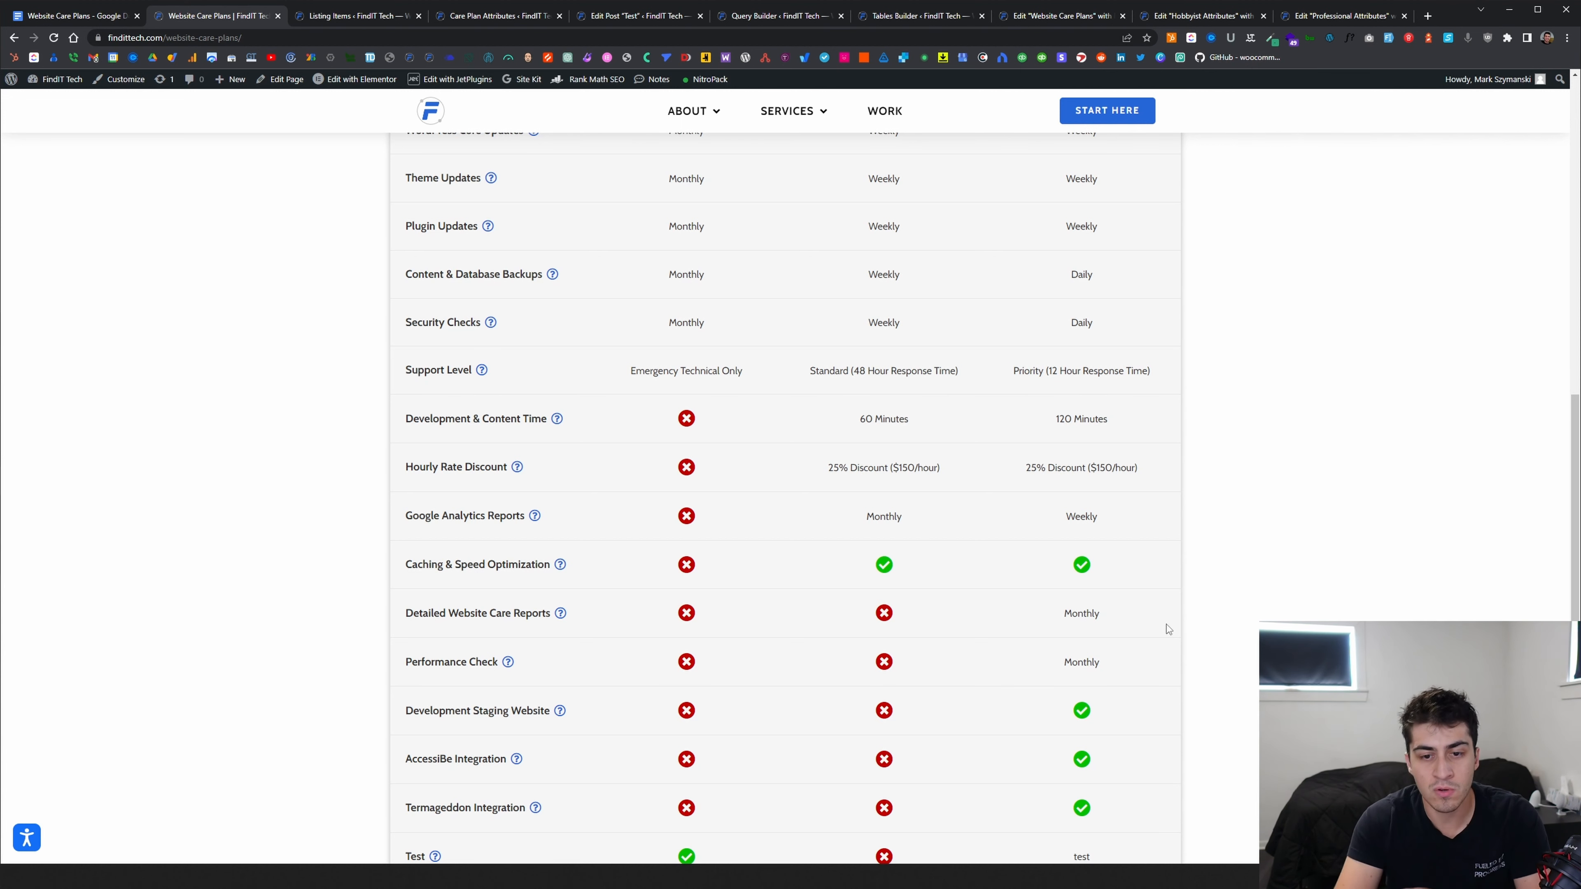
Review the refreshed comparison table from the plan headings and prices down to the Test row
scroll(367, 467, "up", 8)
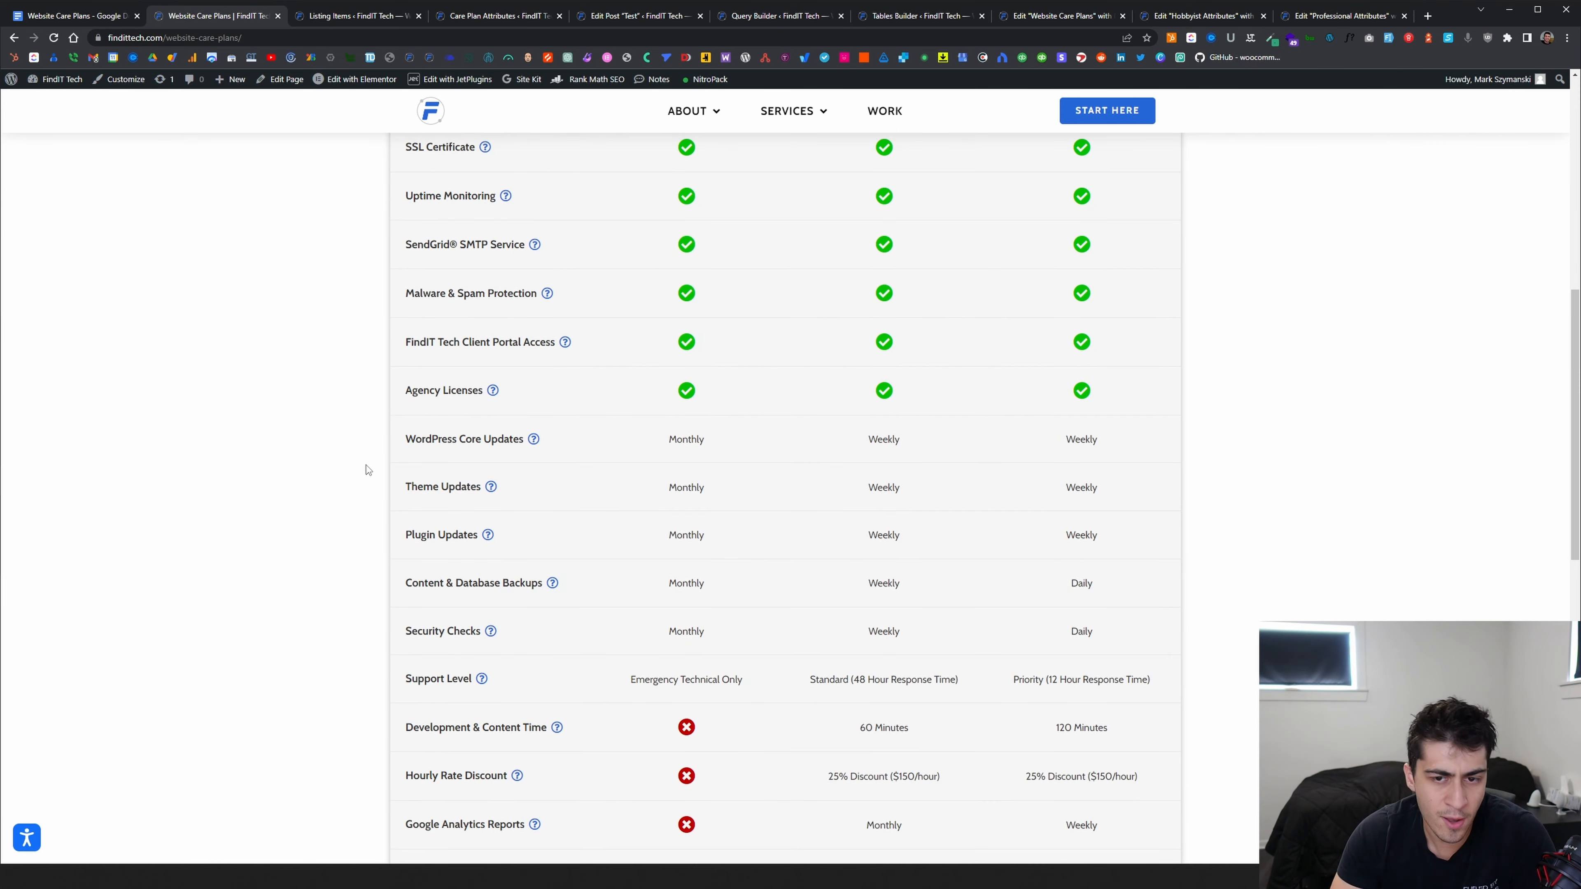
scroll(368, 467, "down", 15)
scroll(368, 465, "up", 4)
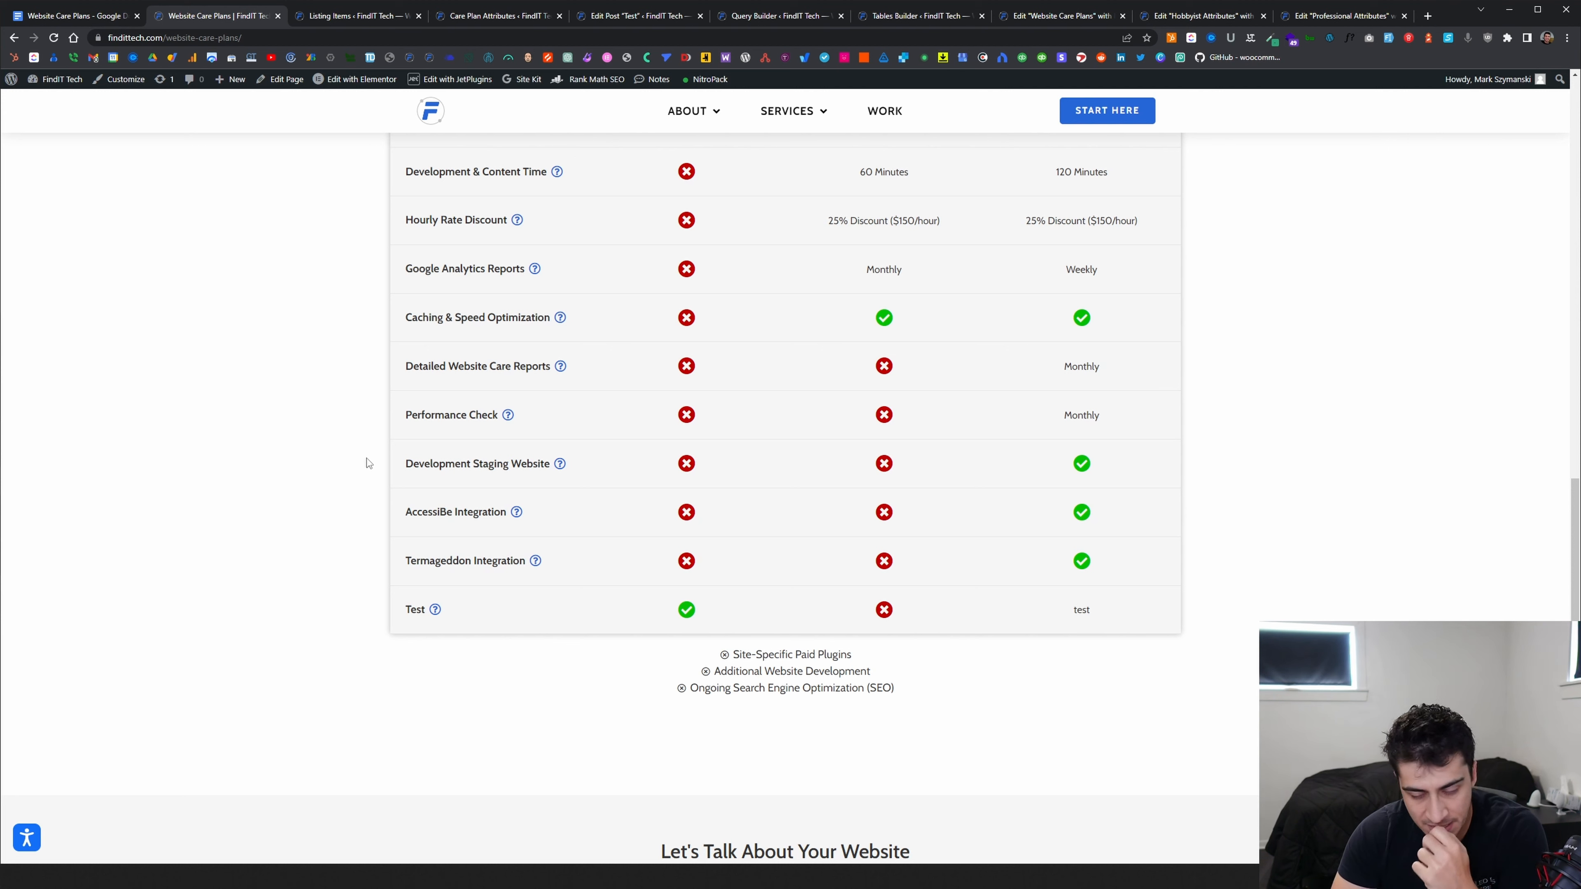
scroll(355, 467, "up", 7)
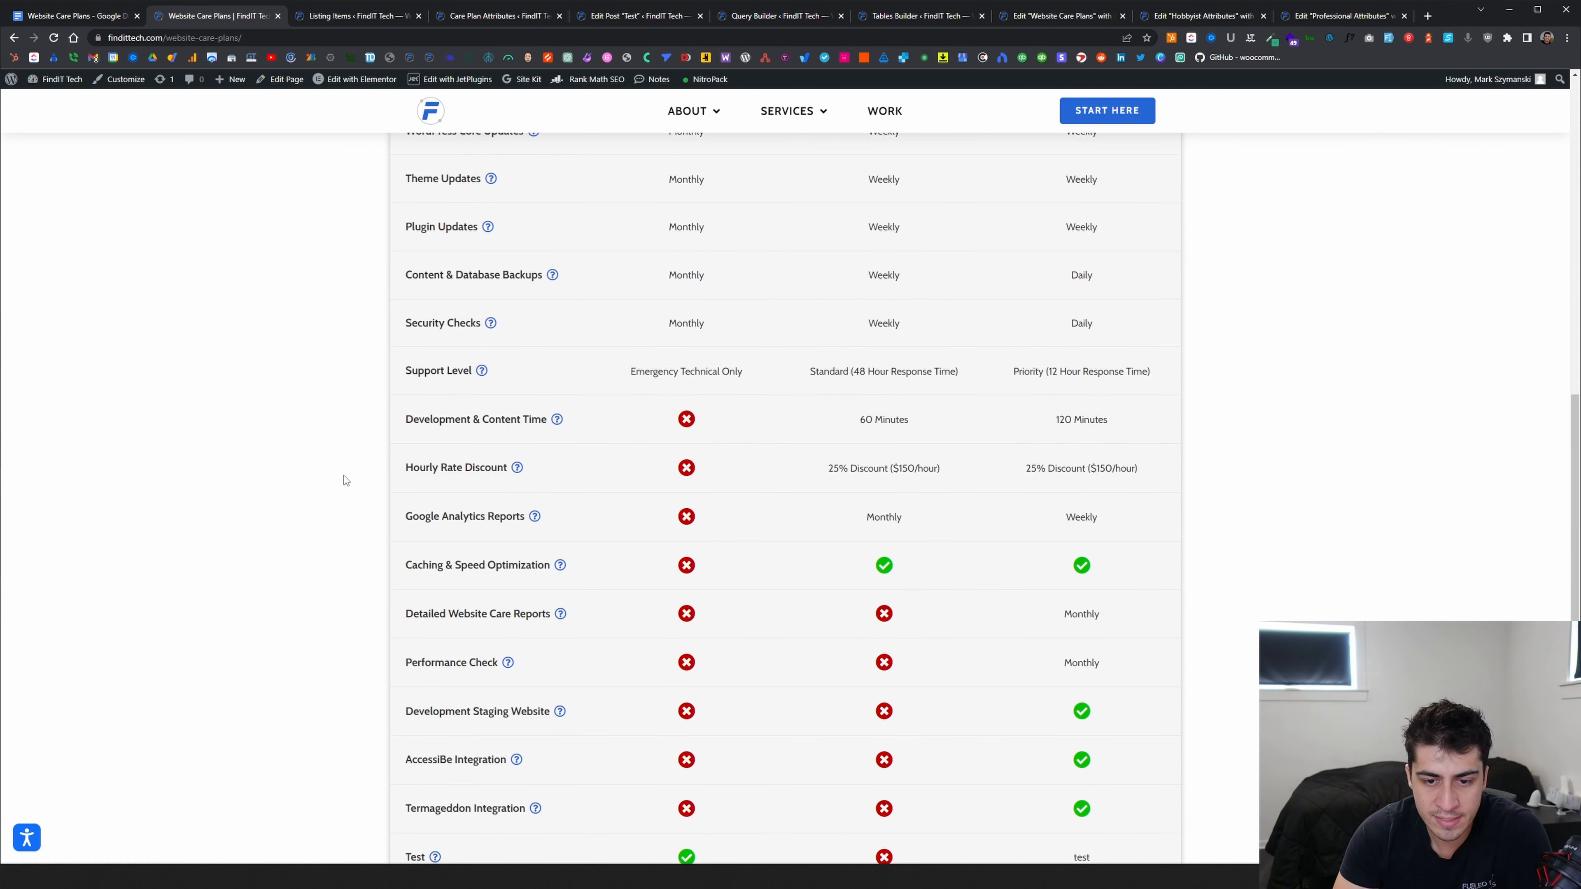
scroll(345, 476, "up", 7)
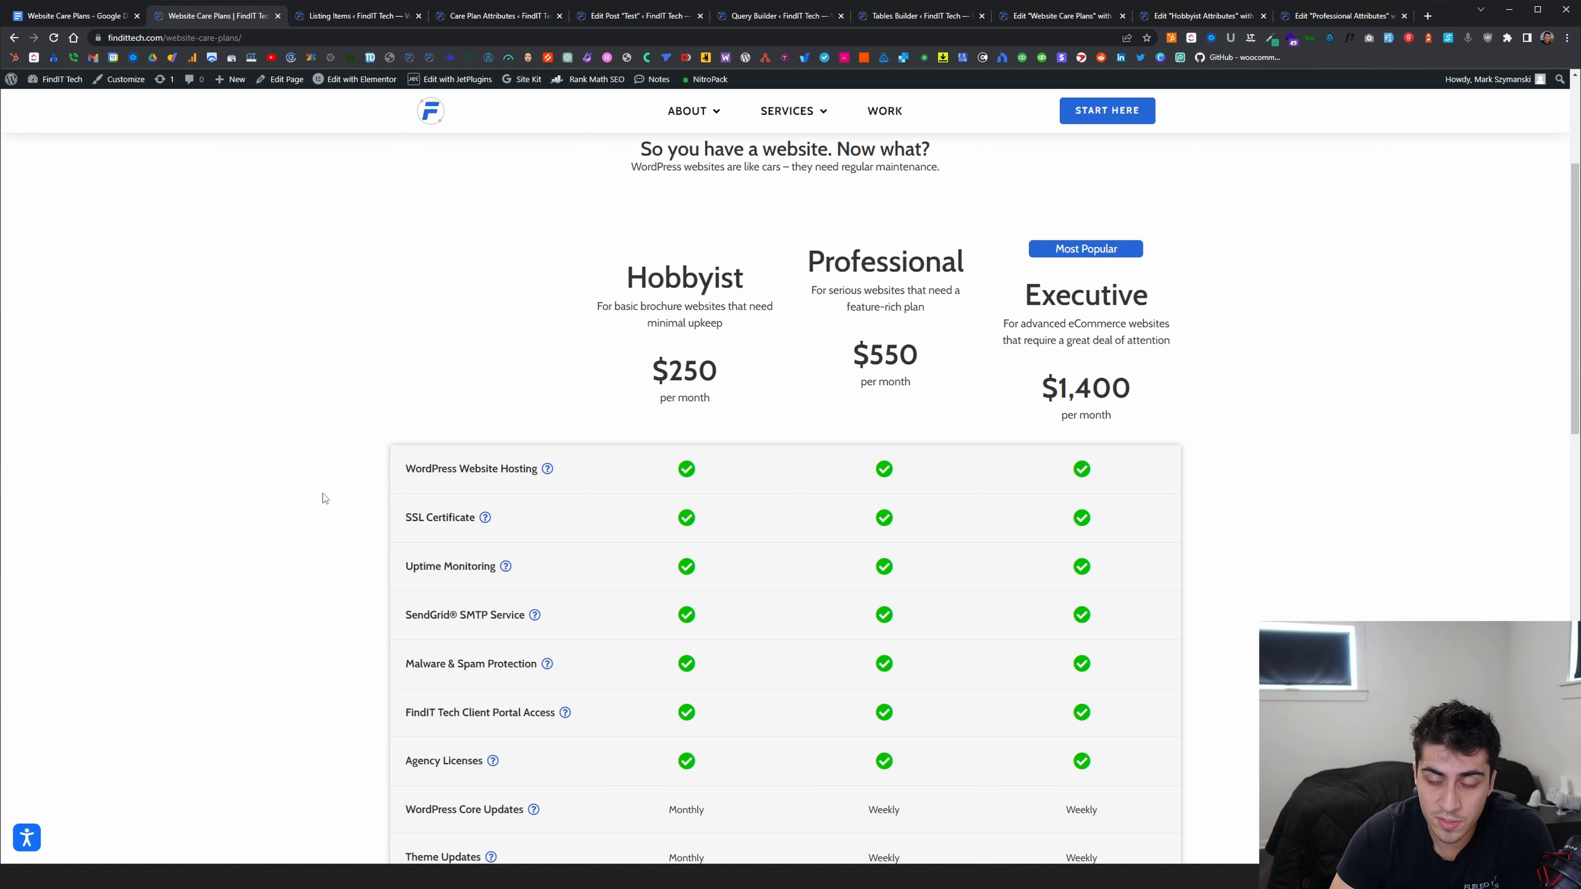
scroll(308, 502, "down", 2)
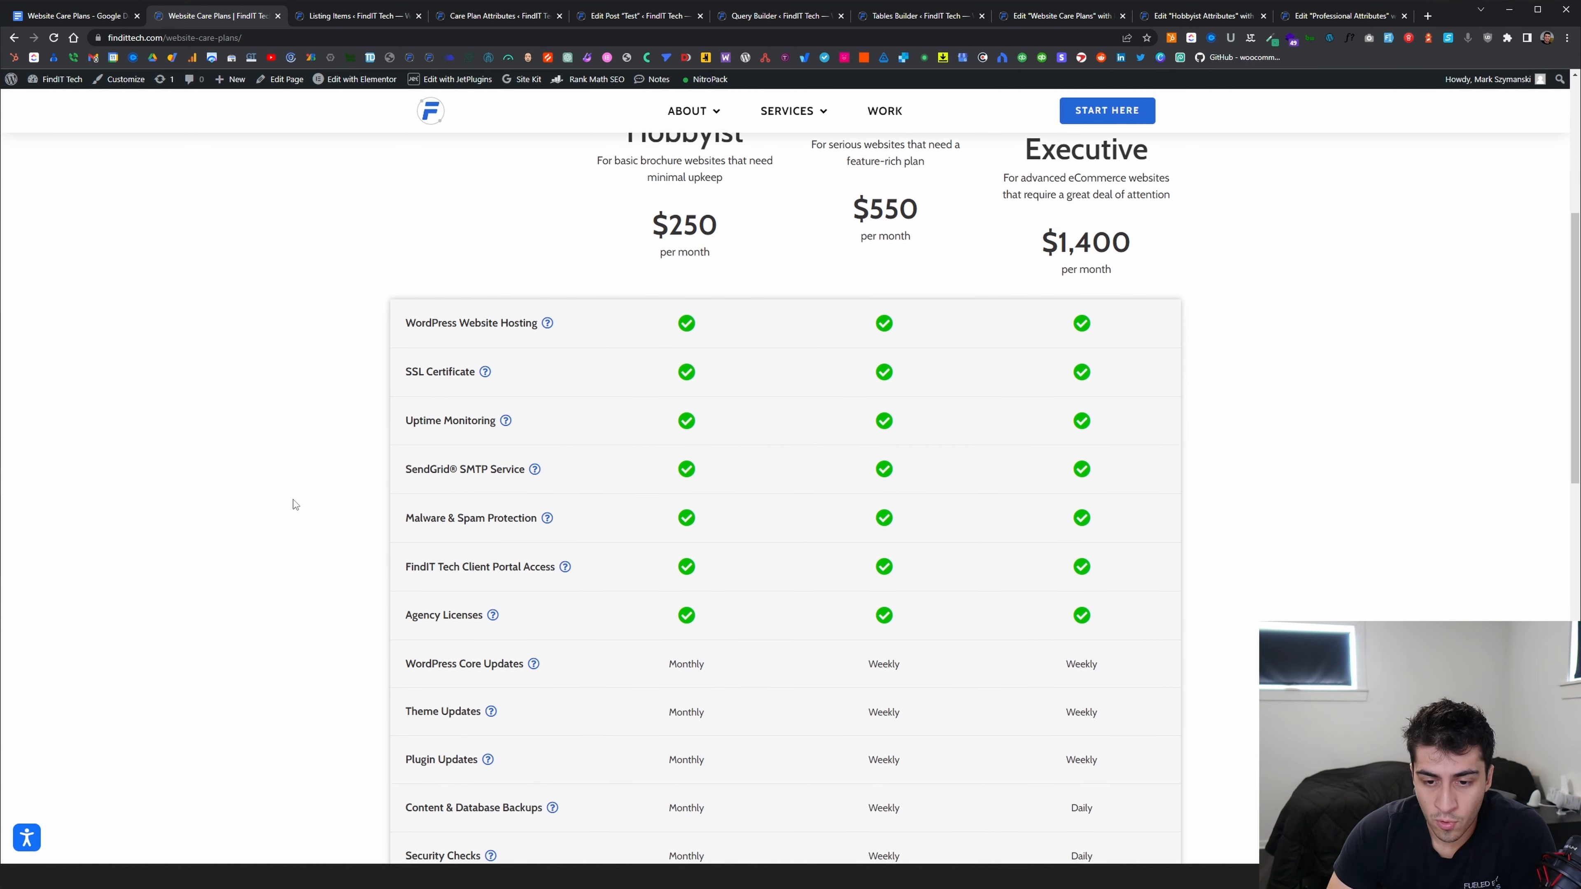
scroll(295, 505, "down", 1)
scroll(295, 504, "down", 1)
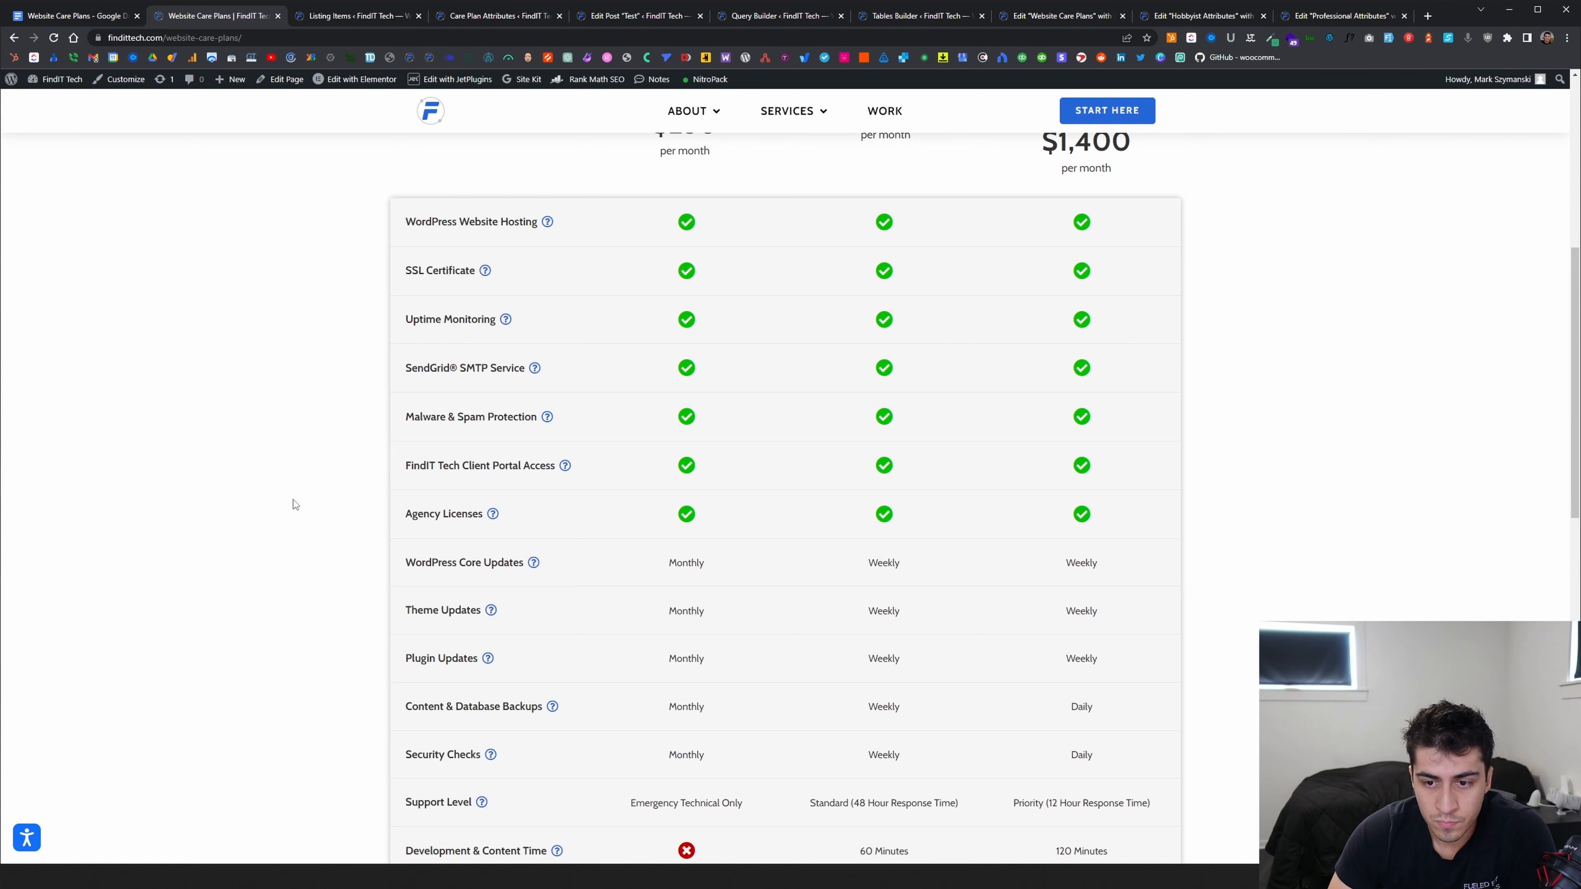
scroll(296, 504, "down", 1)
scroll(296, 505, "up", 2)
scroll(295, 504, "up", 3)
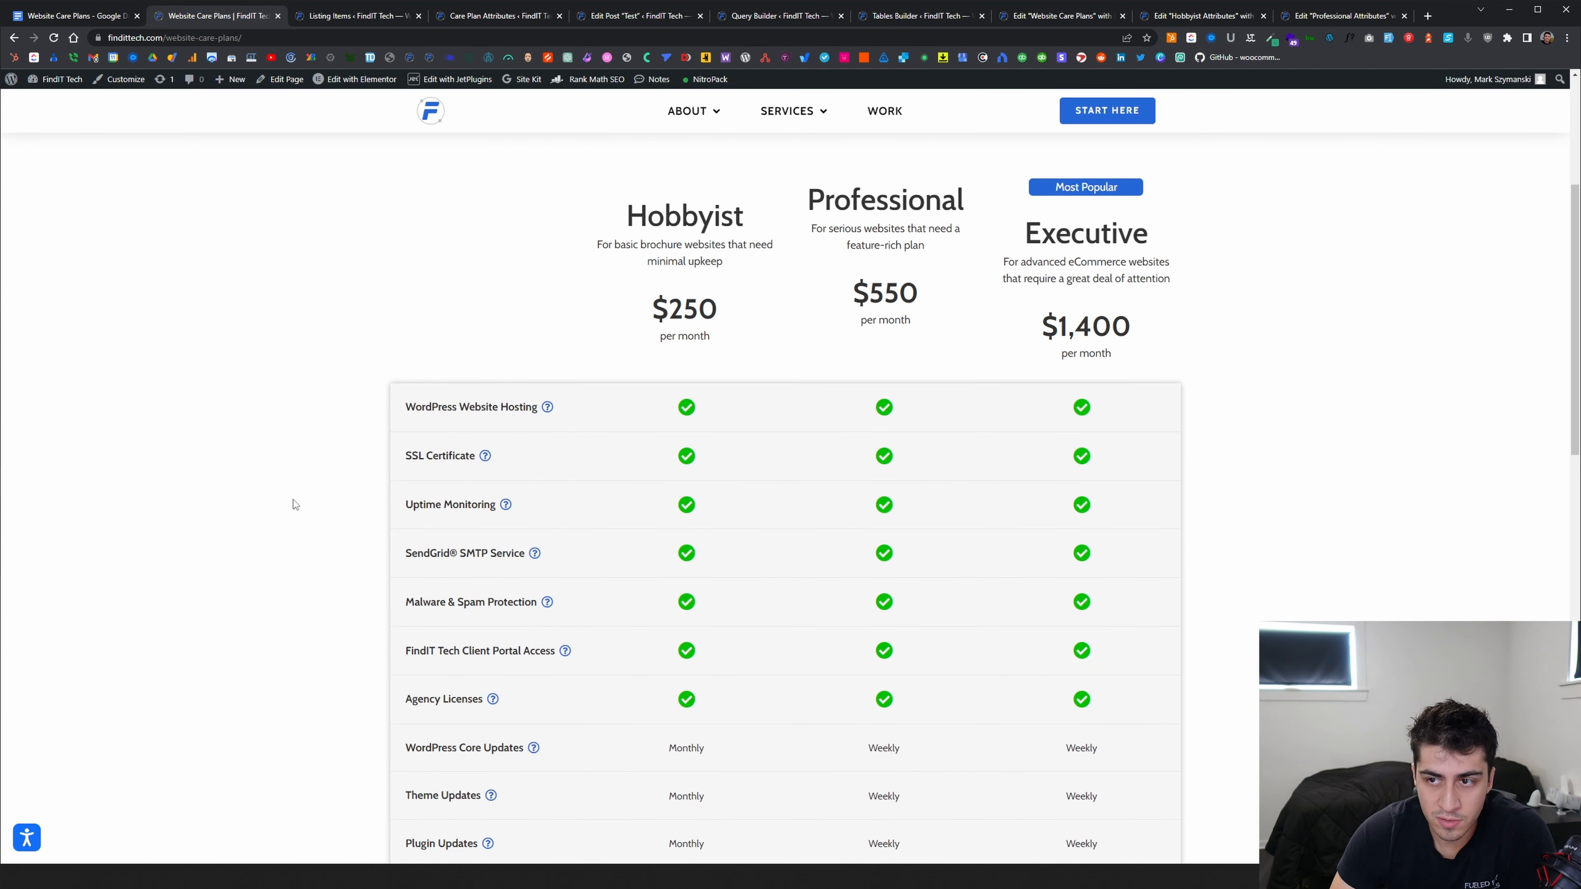